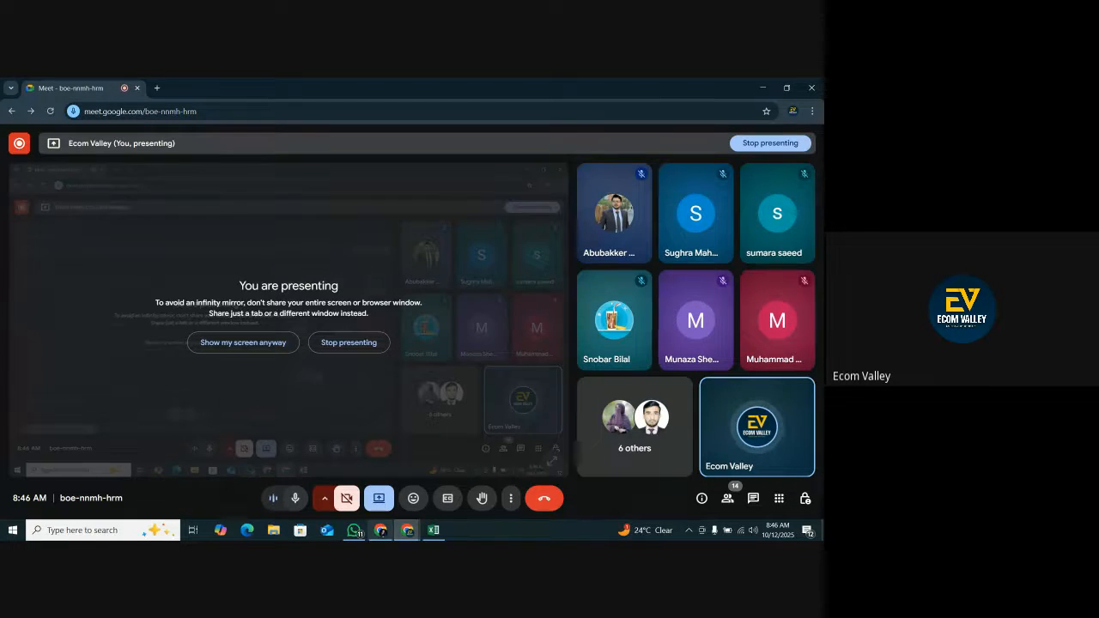
Switch to the Helium 10 Xray results for "toy shotgun" and remove the SOFITEN Toy Gun Automatic Sniper Rifle product.
left_click(381, 530)
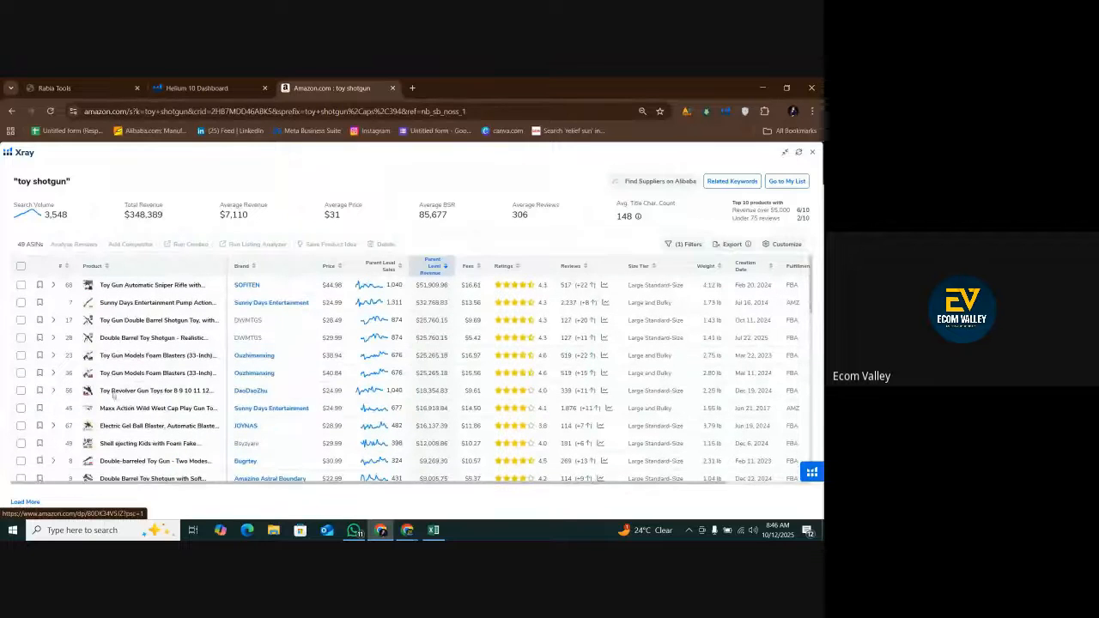
mouse_move(87, 287)
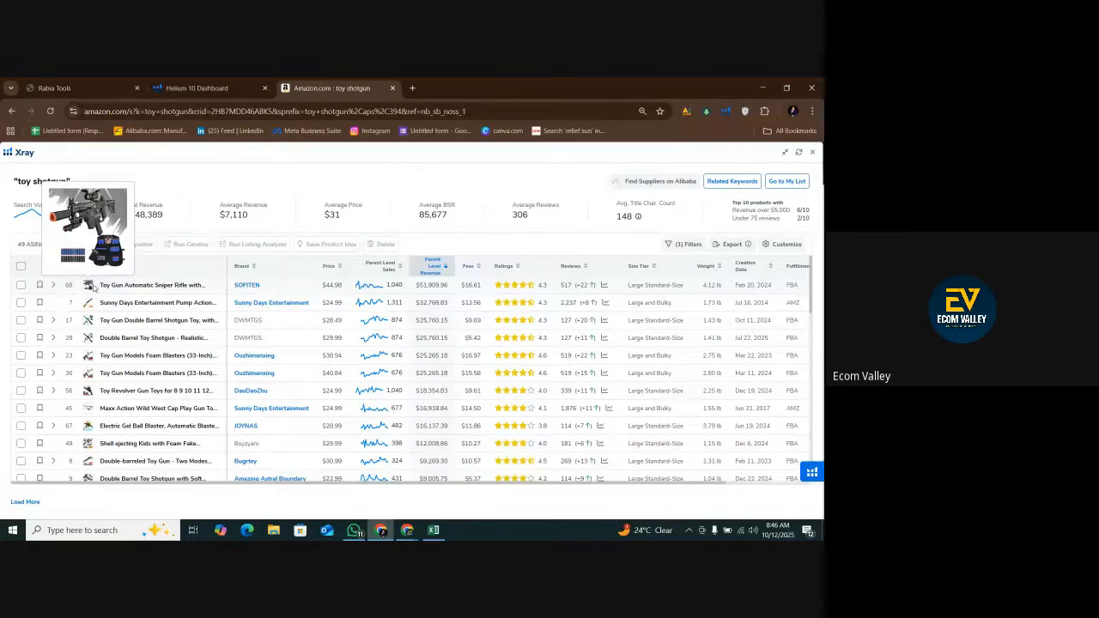
left_click(20, 284)
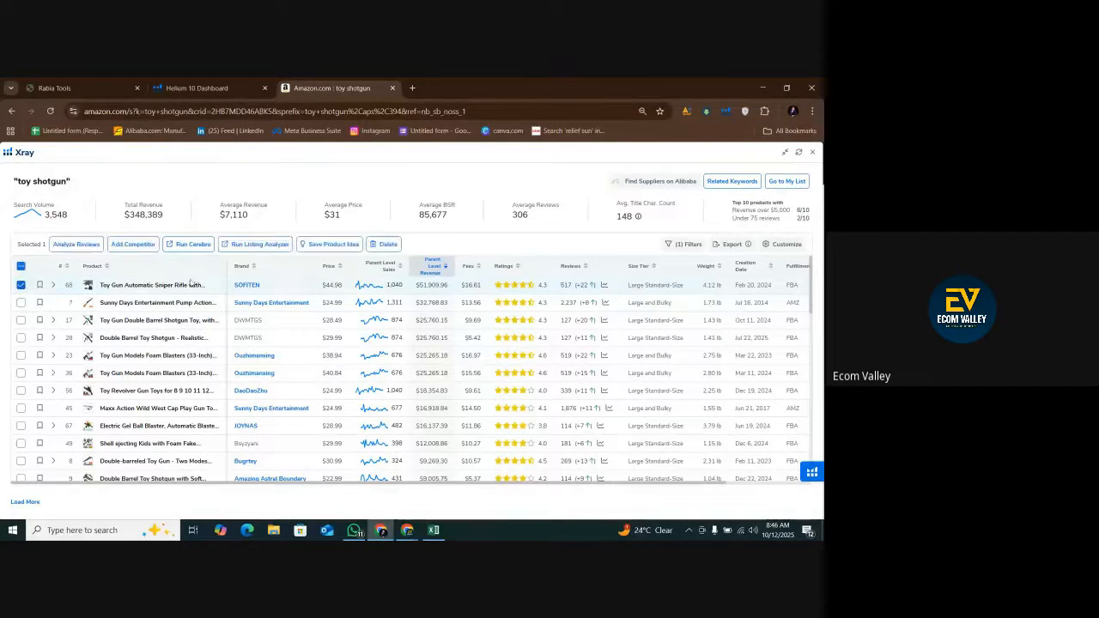
left_click(383, 244)
left_click(428, 356)
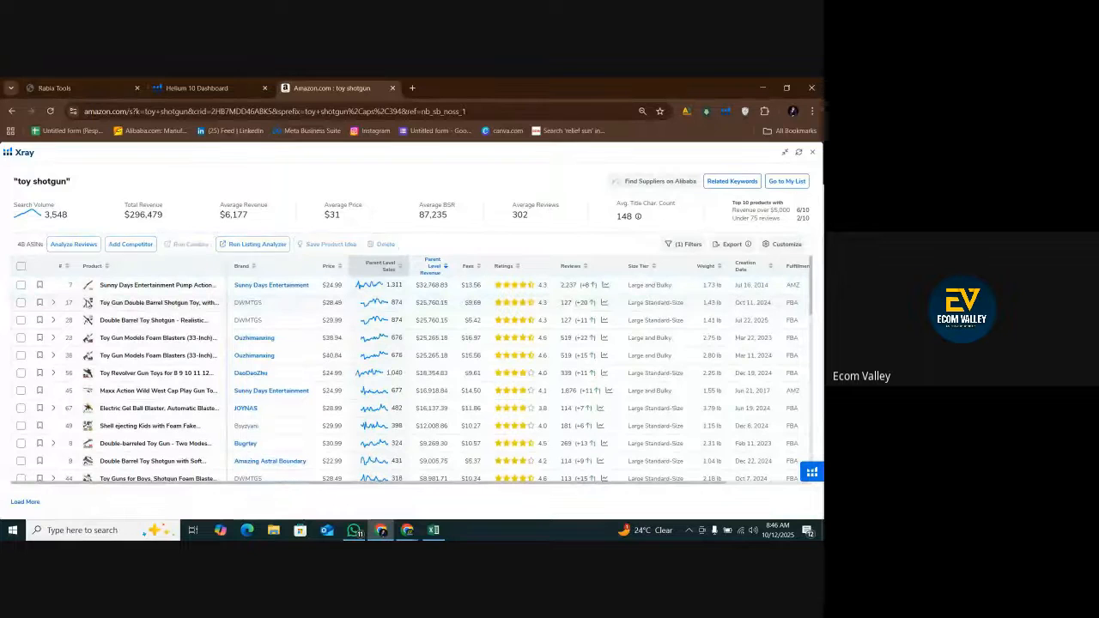
Check the product images and remove the Electric Gel Ball Blaster, Toy Pistol with ejecting Shells and Tag Guns Set of 2 from the results.
mouse_move(86, 305)
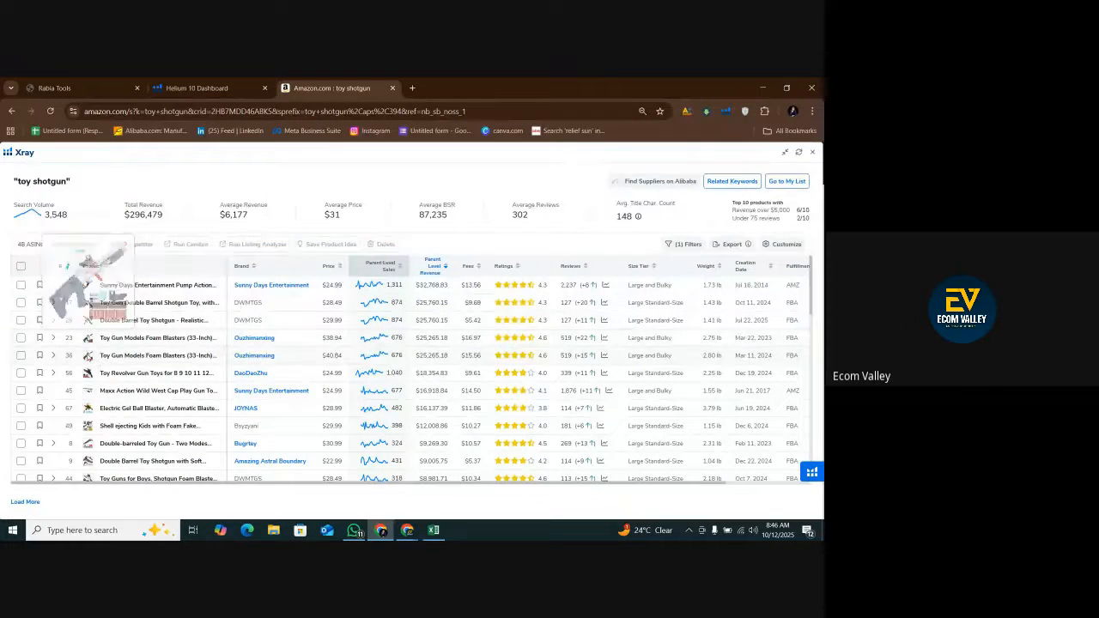
mouse_move(88, 357)
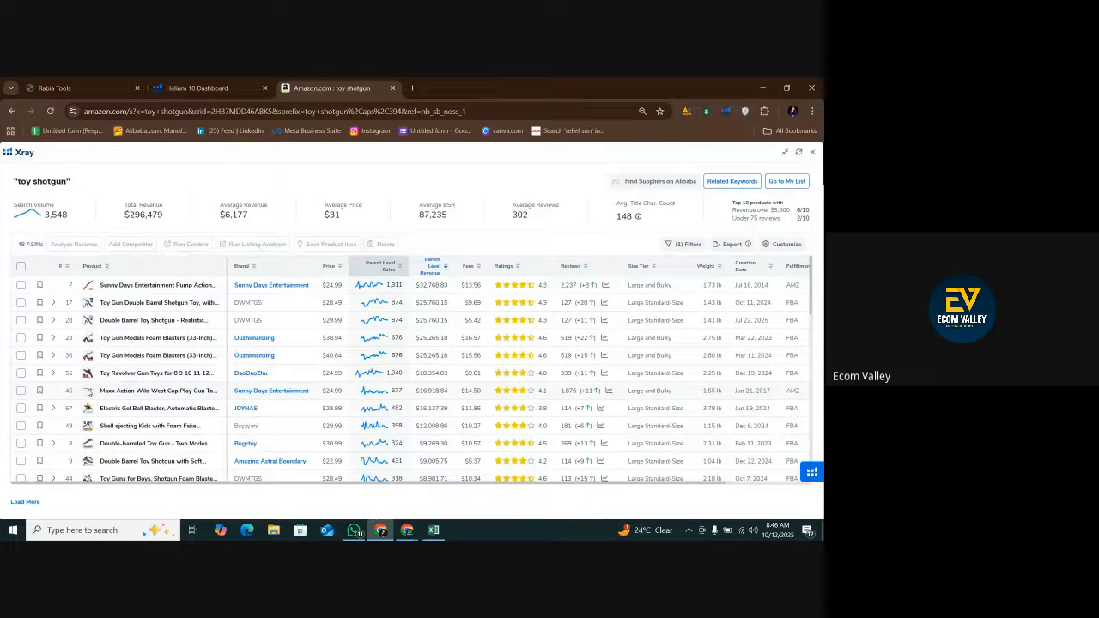
mouse_move(87, 390)
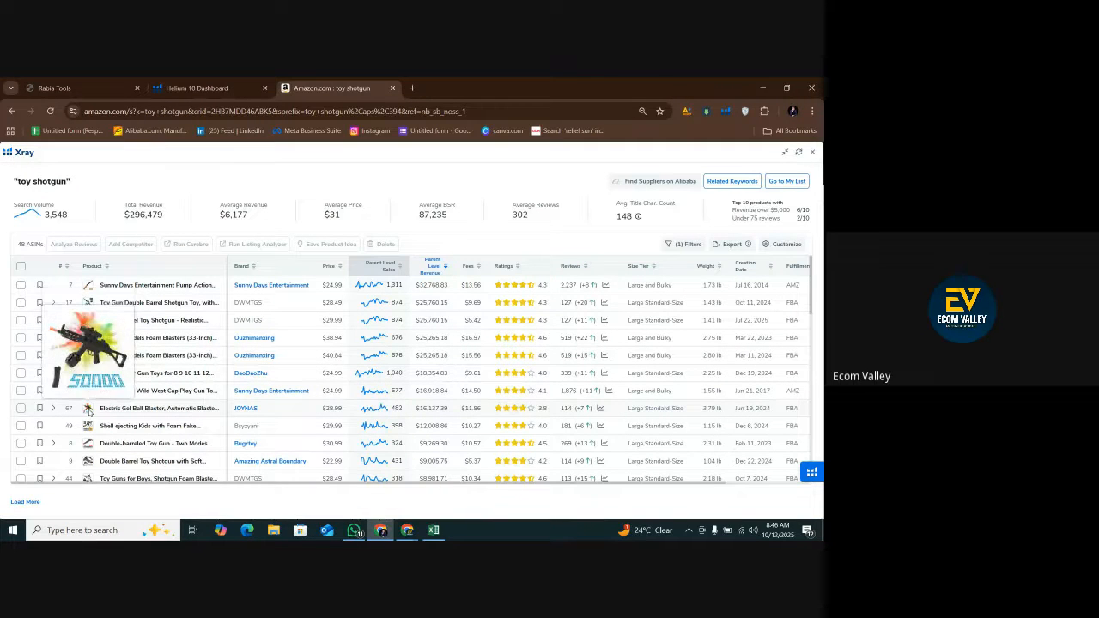
left_click(20, 408)
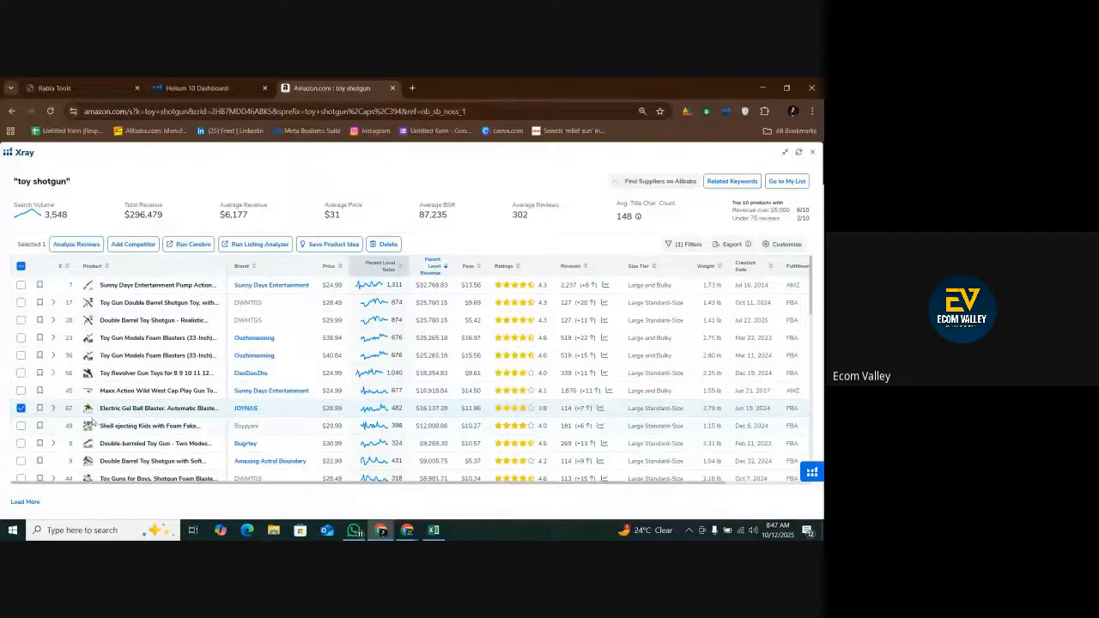
scroll(127, 425, "down", 2)
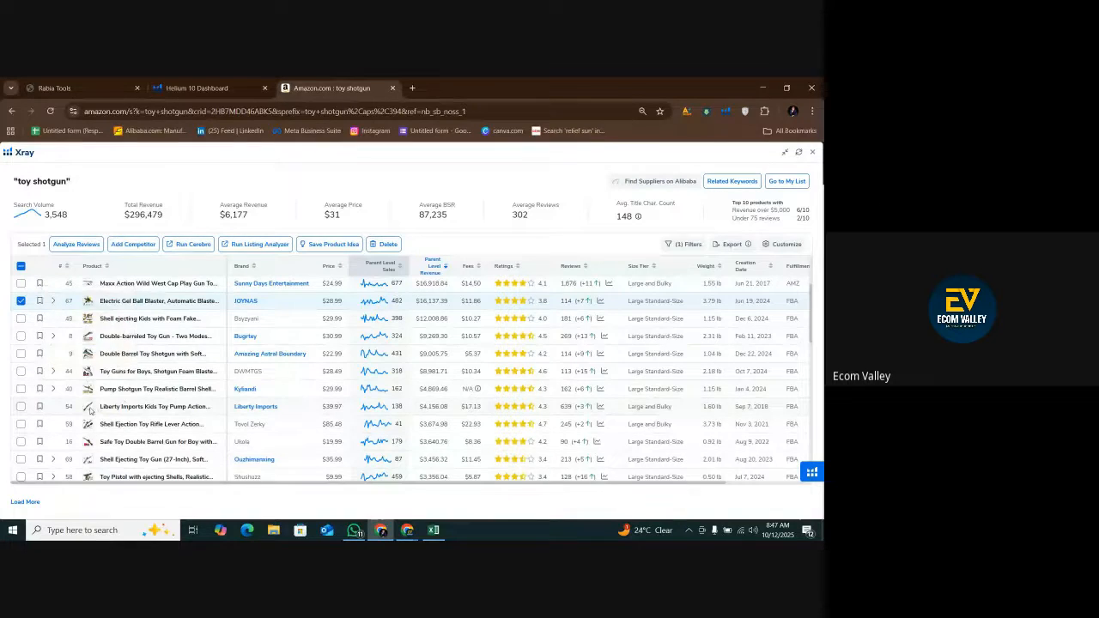
mouse_move(89, 425)
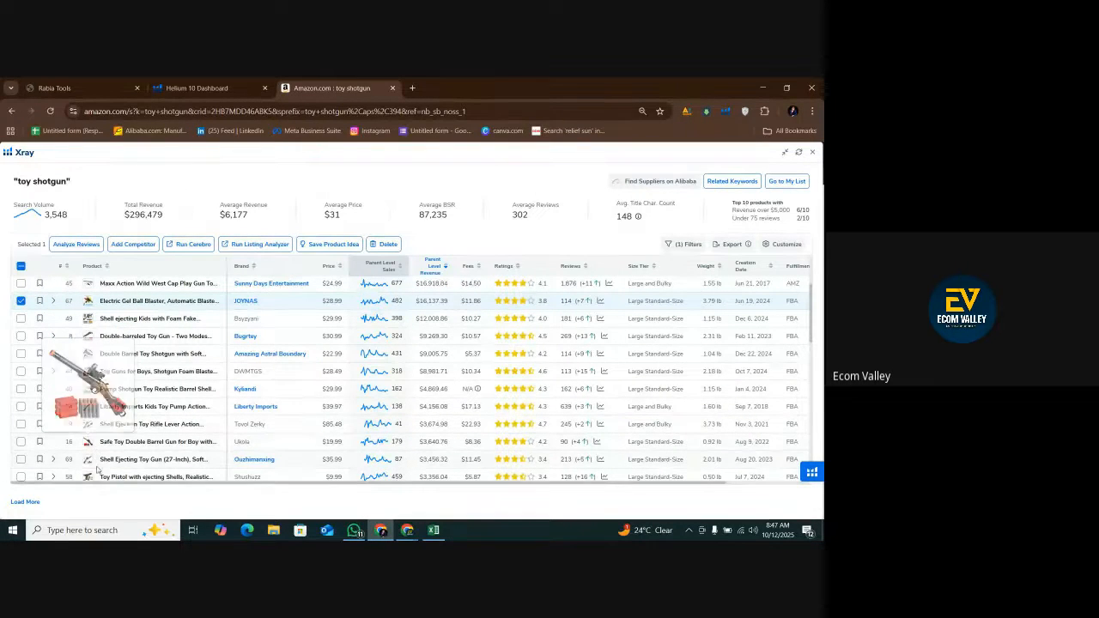
scroll(90, 421, "down", 1)
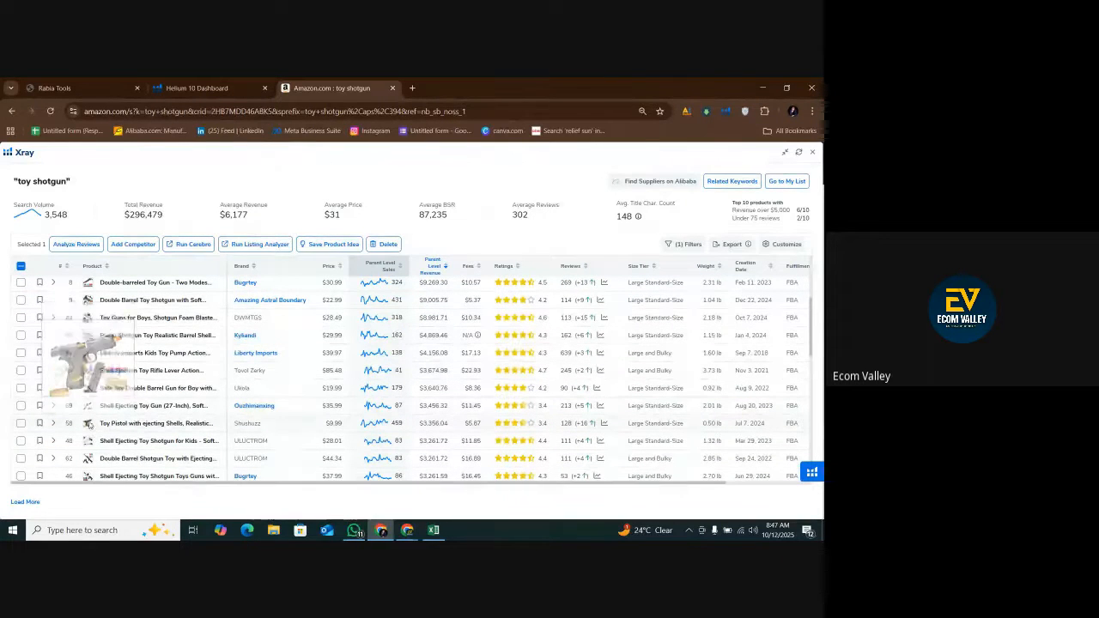
left_click(20, 422)
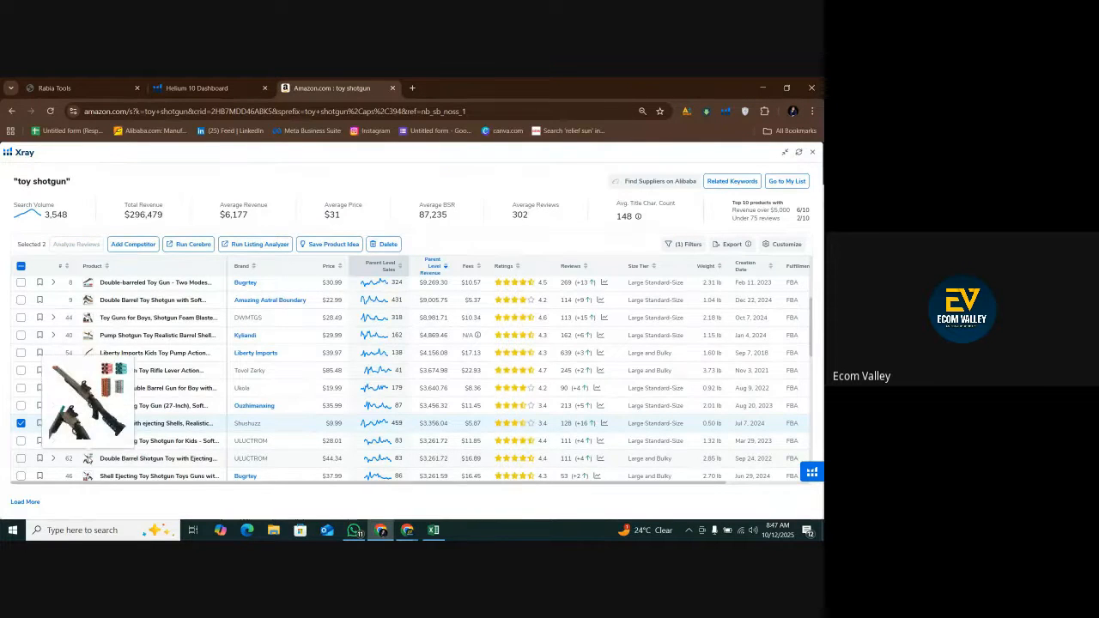
scroll(85, 371, "down", 3)
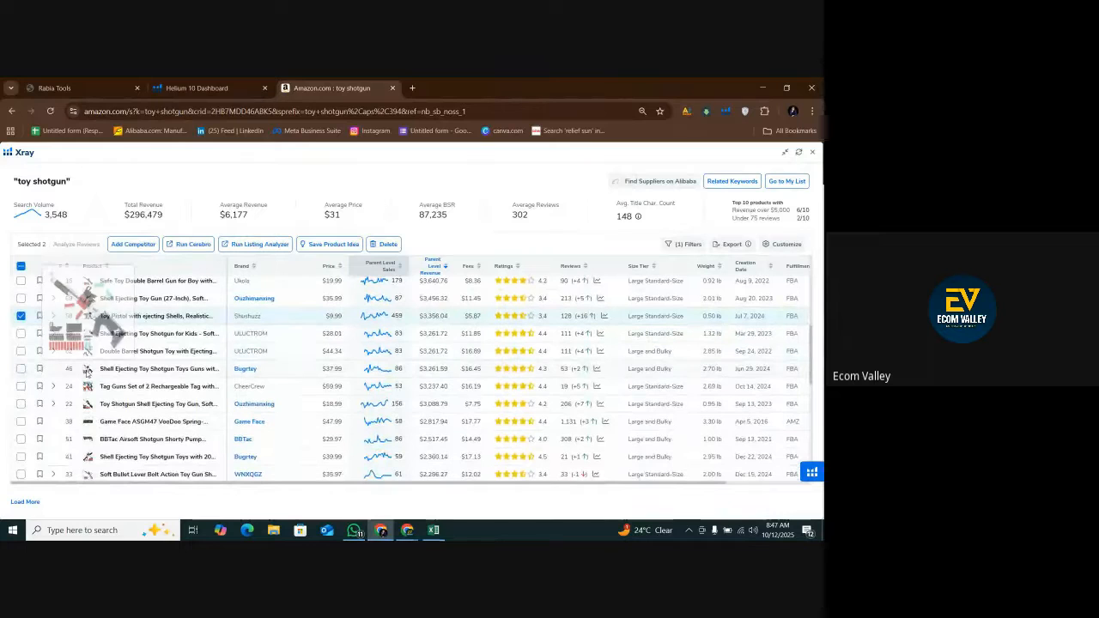
mouse_move(90, 392)
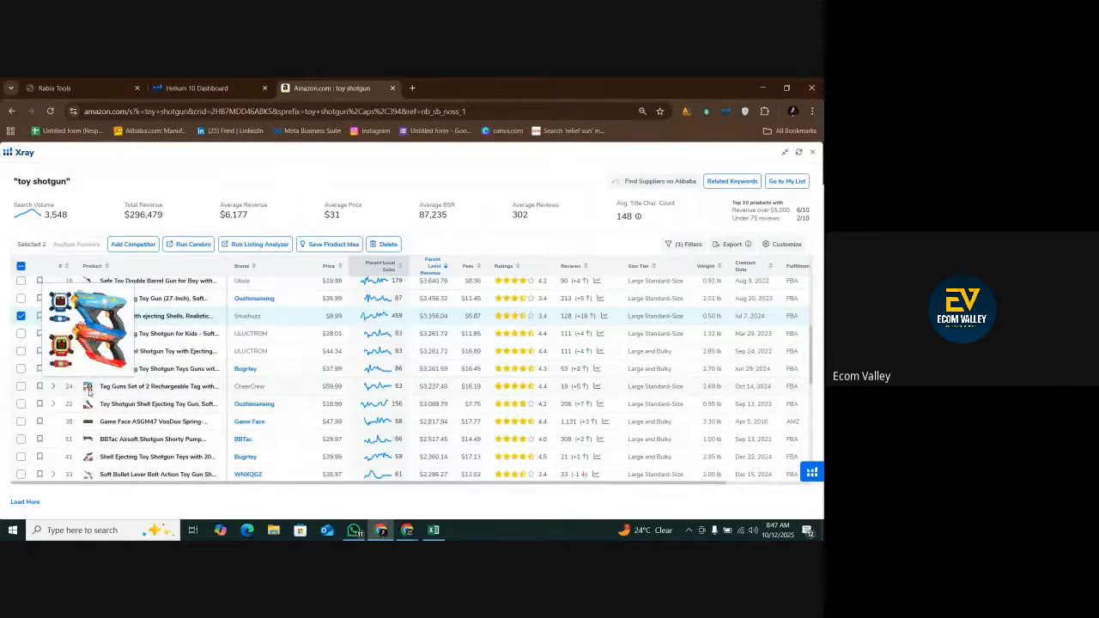
left_click(20, 385)
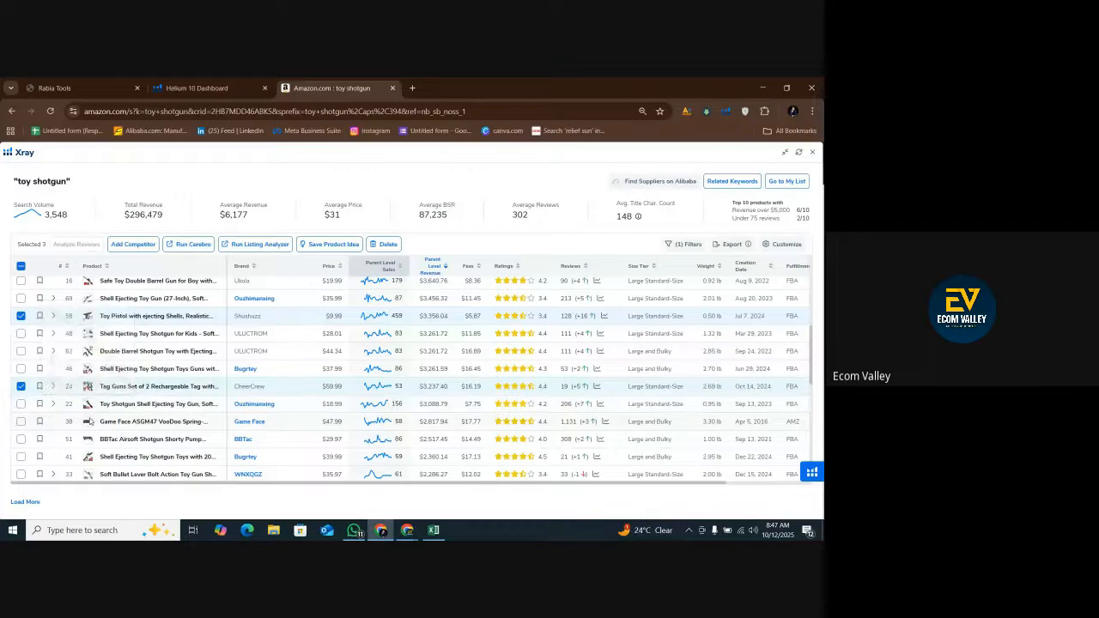
mouse_move(90, 420)
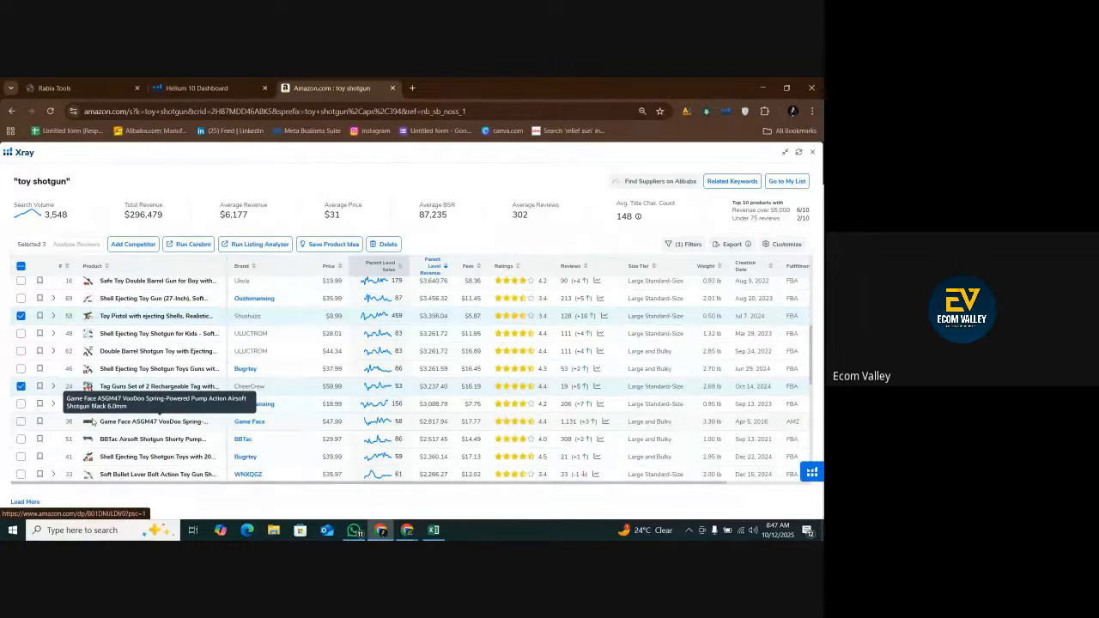
mouse_move(88, 440)
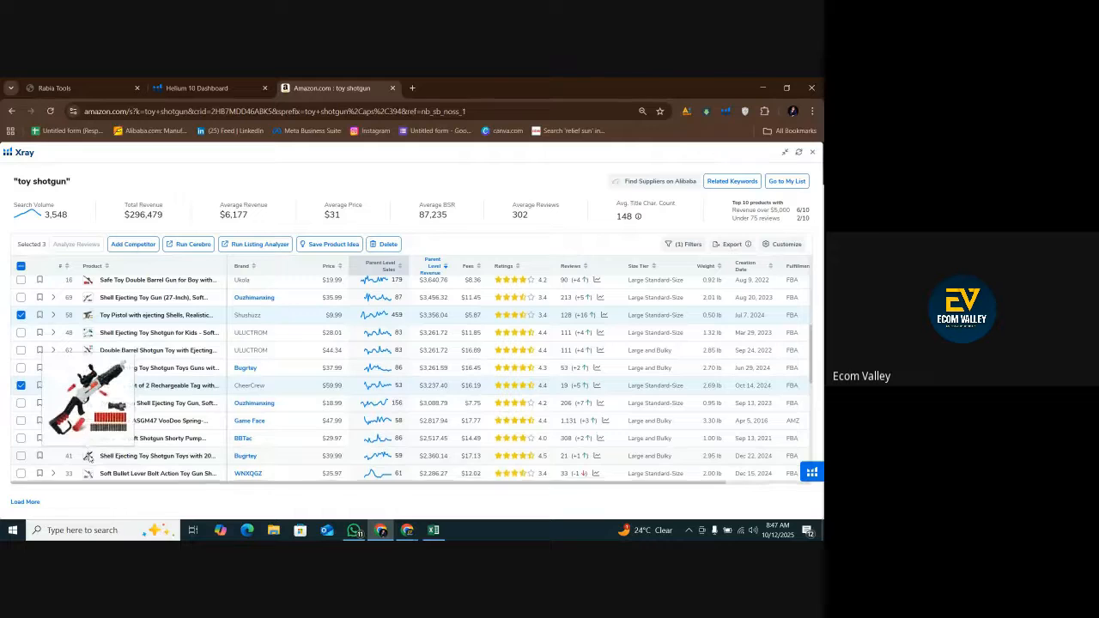
scroll(86, 446, "down", 1)
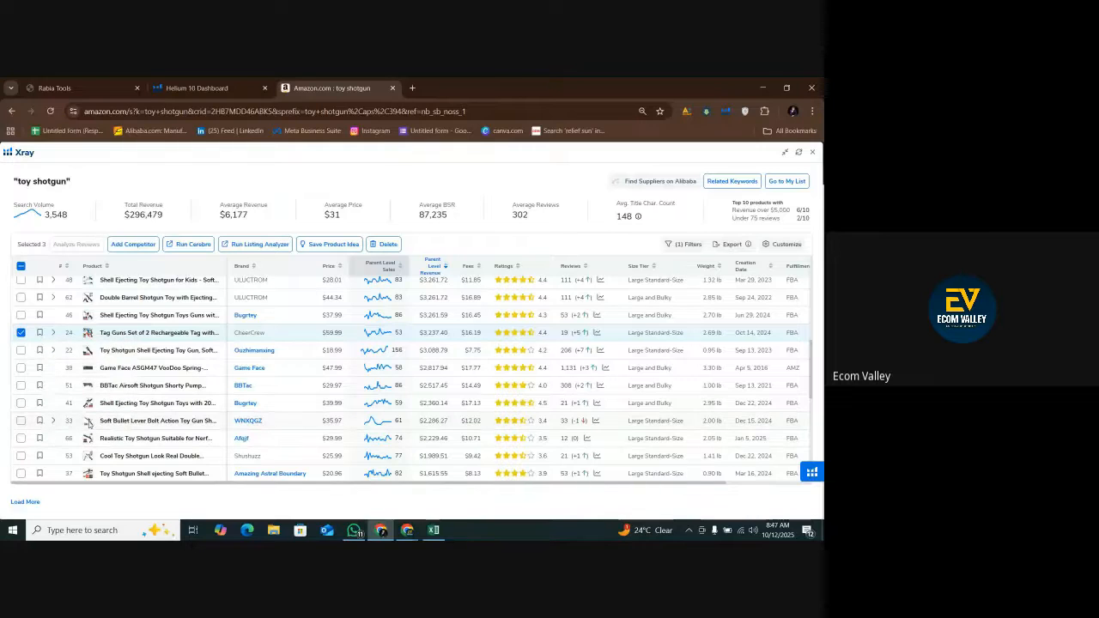
left_click(384, 244)
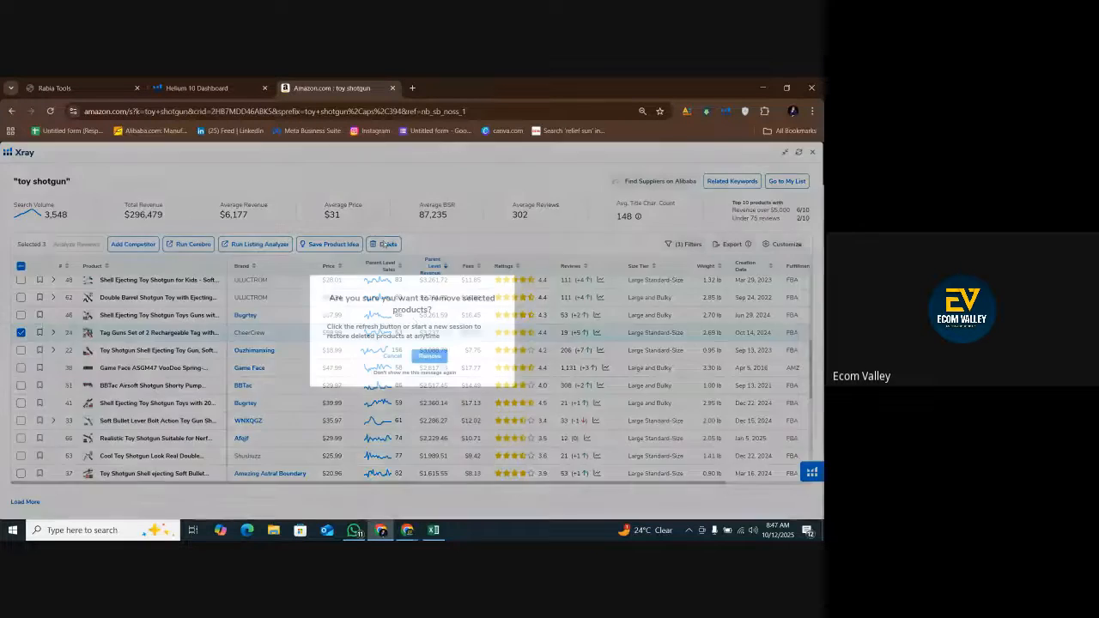
left_click(429, 356)
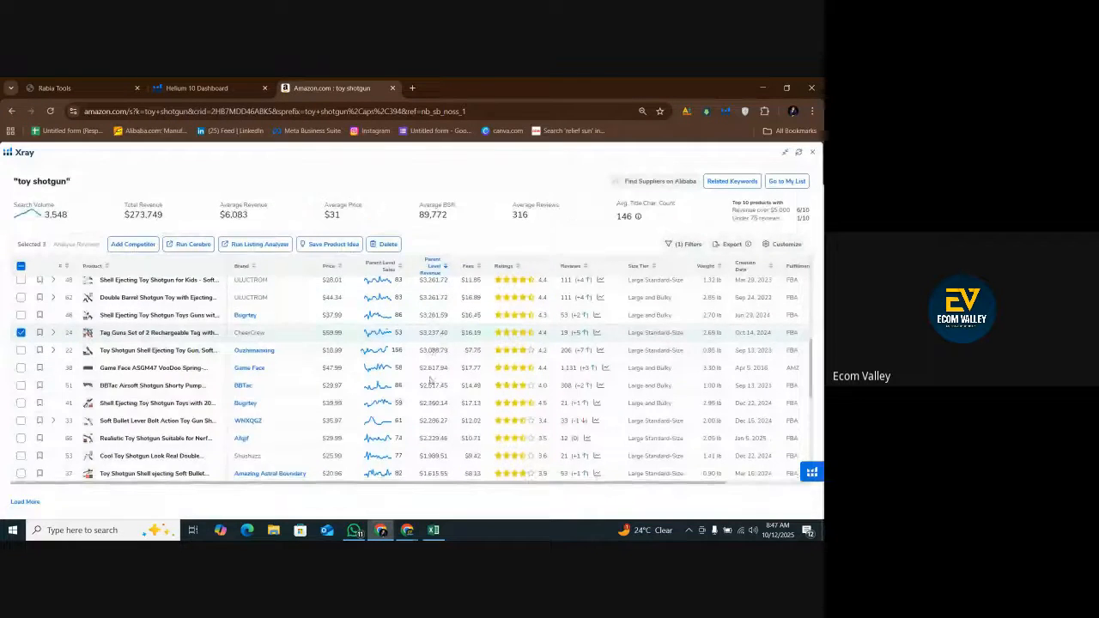
Compare the two DWMTGS double barrel shotgun listings and remove the $29.99 one, Double Barrel Toy Shotgun - Realistic.
scroll(438, 371, "up", 3)
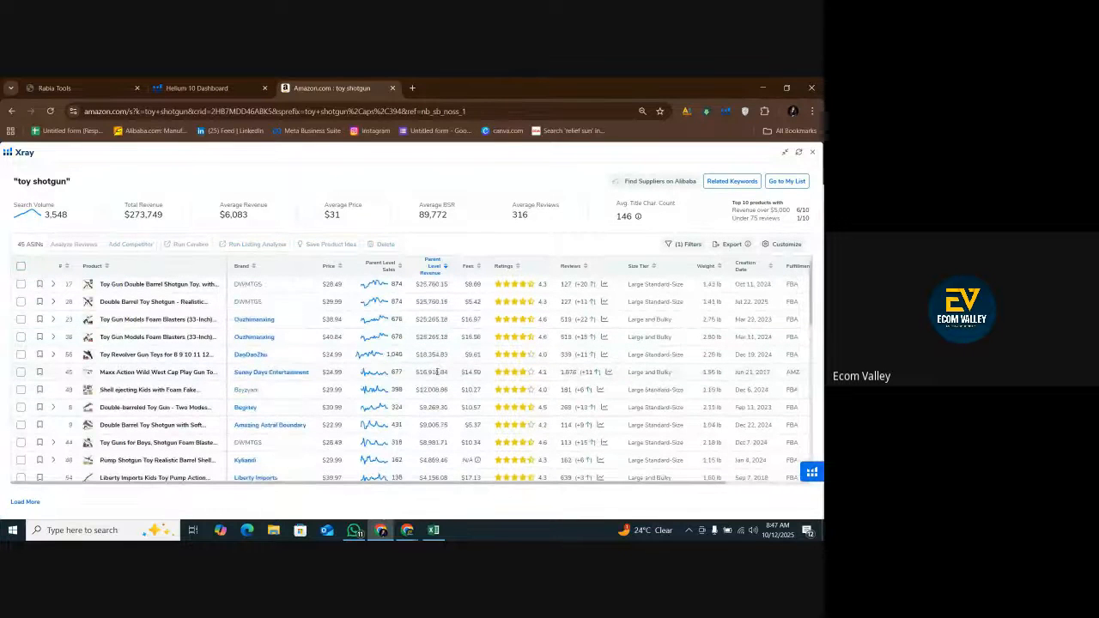
scroll(437, 372, "up", 1)
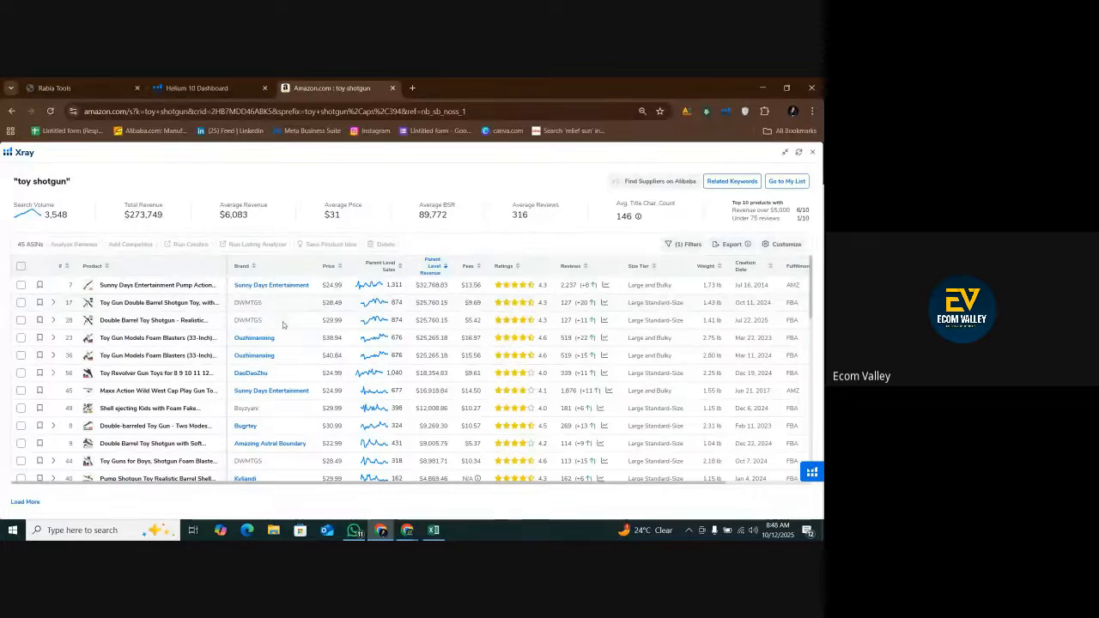
left_click_drag(342, 302, 349, 323)
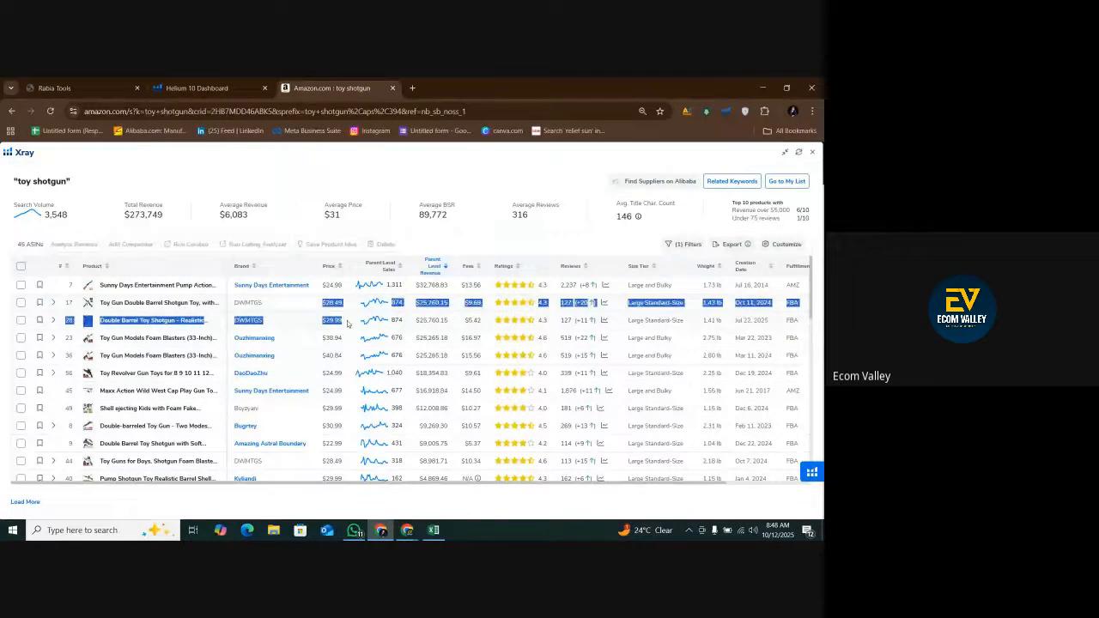
left_click(315, 176)
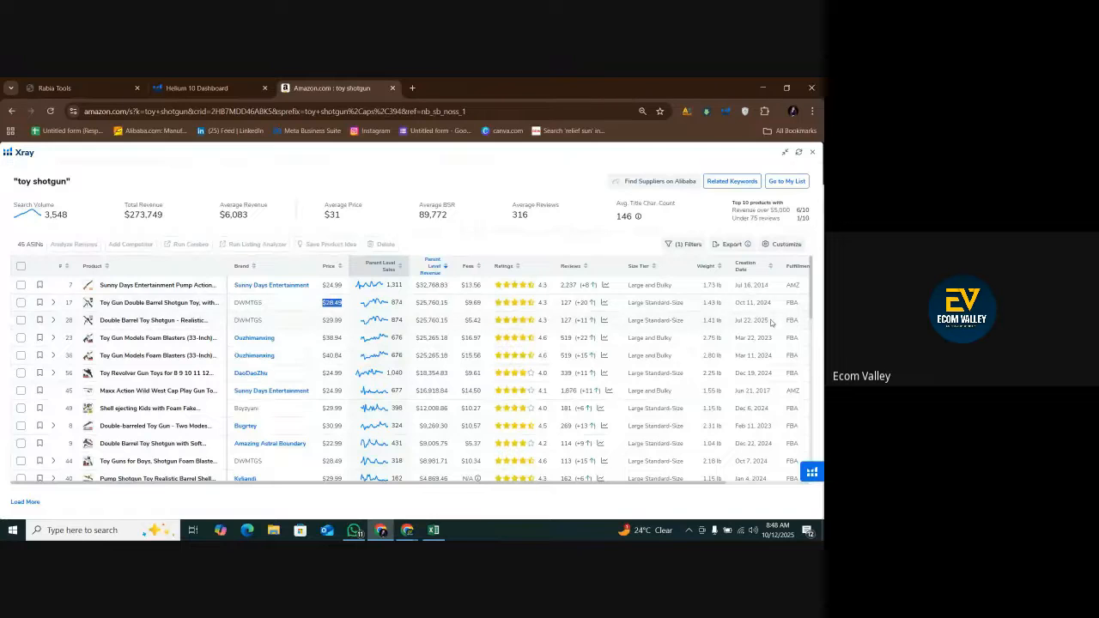
left_click(21, 303)
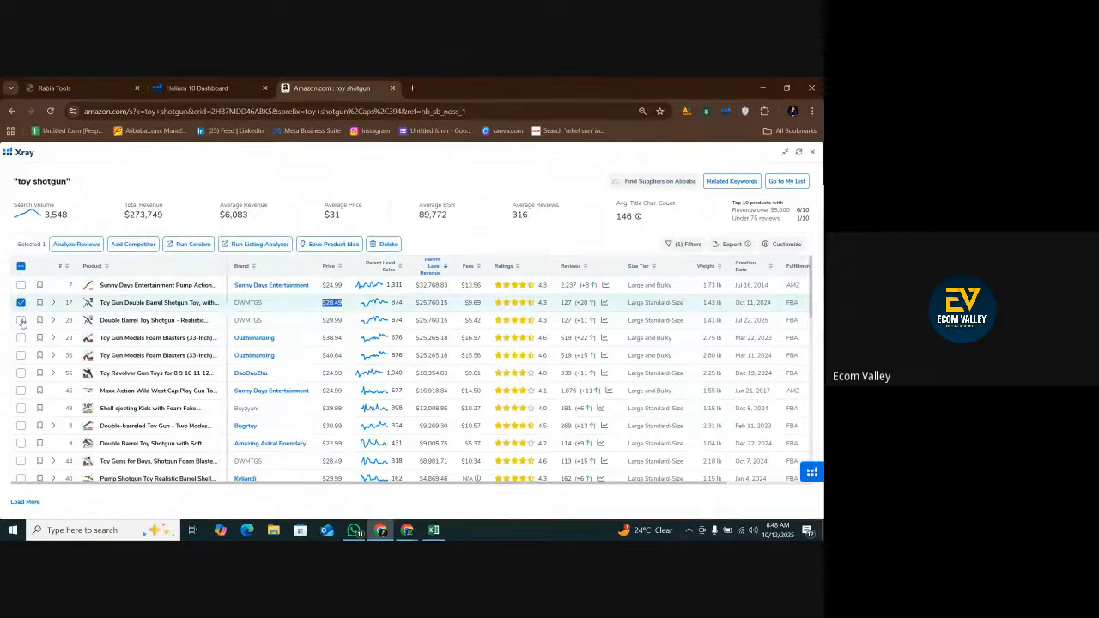
left_click(21, 321)
left_click(20, 303)
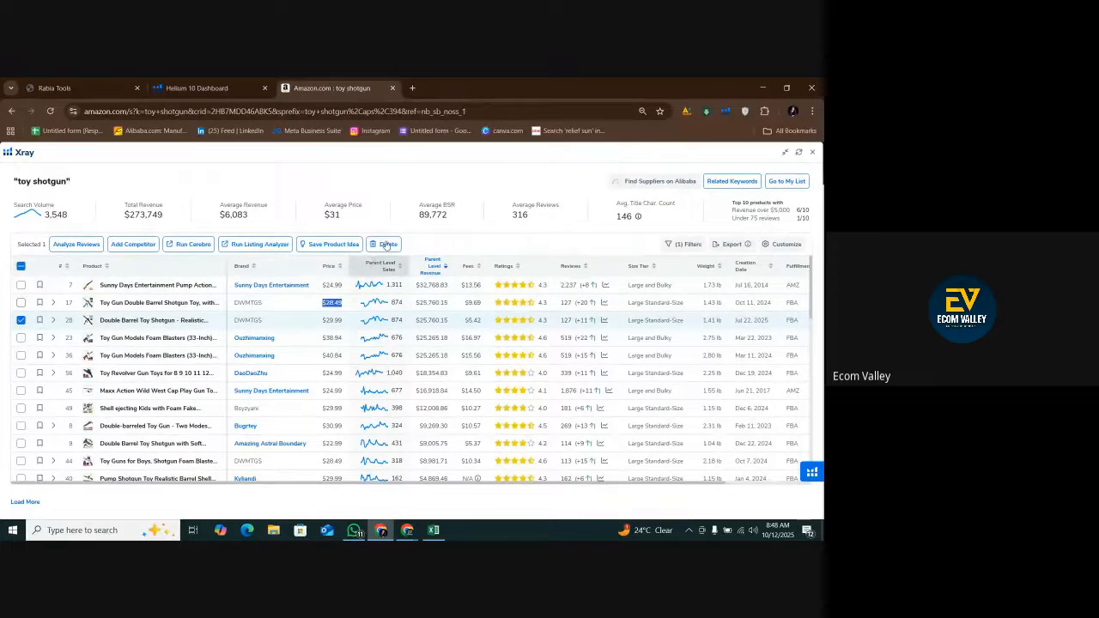
left_click(386, 245)
left_click(429, 355)
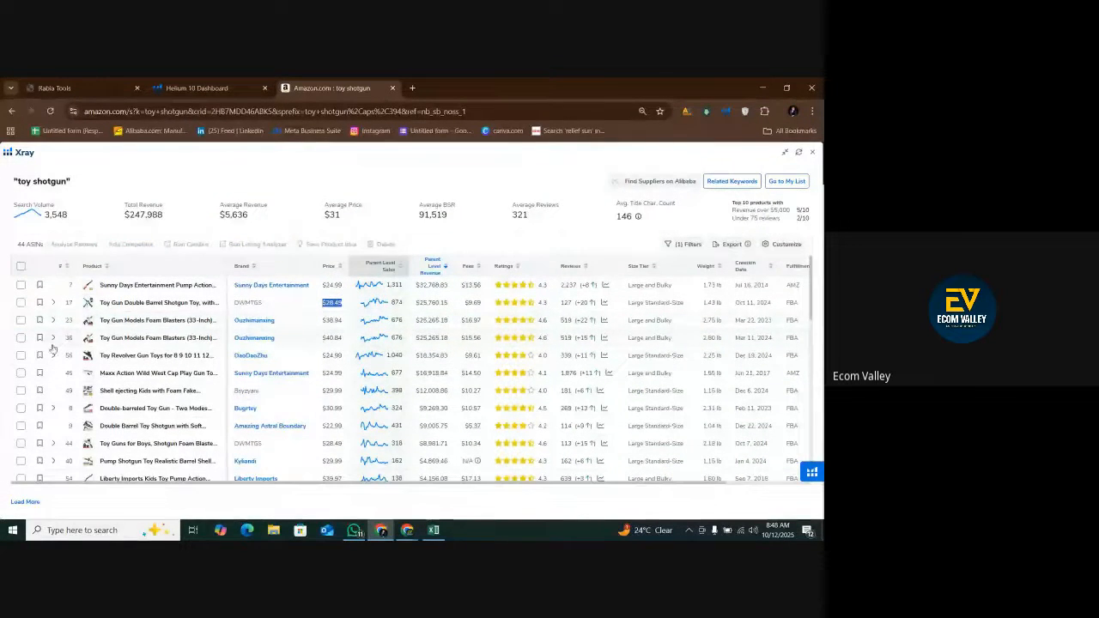
Remove the duplicate Ouzhimanxing Toy Gun Models Foam Blasters listing priced at $40.84 from the results.
left_click(22, 338)
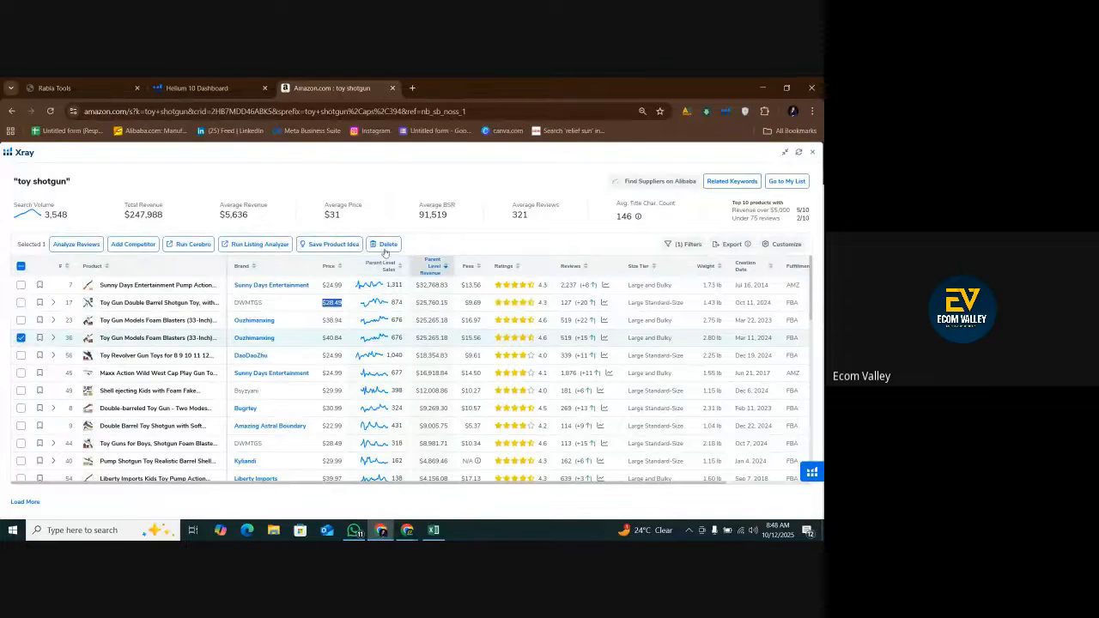
left_click(389, 246)
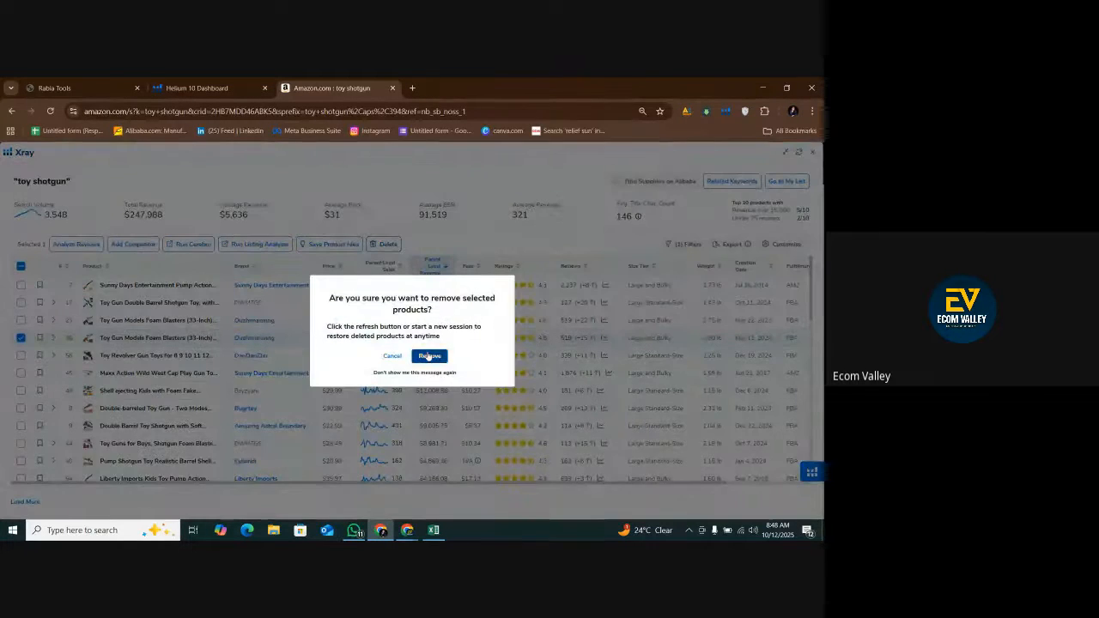
left_click(429, 356)
Switch to the Google Meet call, admit the waiting participant, and return to the Xray results.
mouse_move(407, 525)
left_click(343, 479)
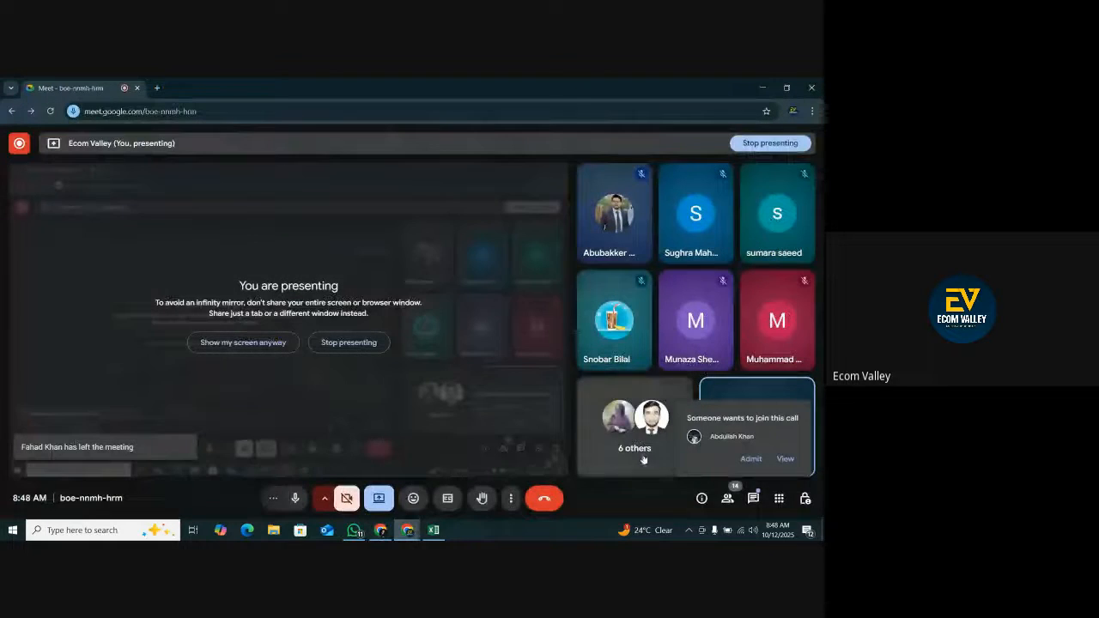
left_click(749, 458)
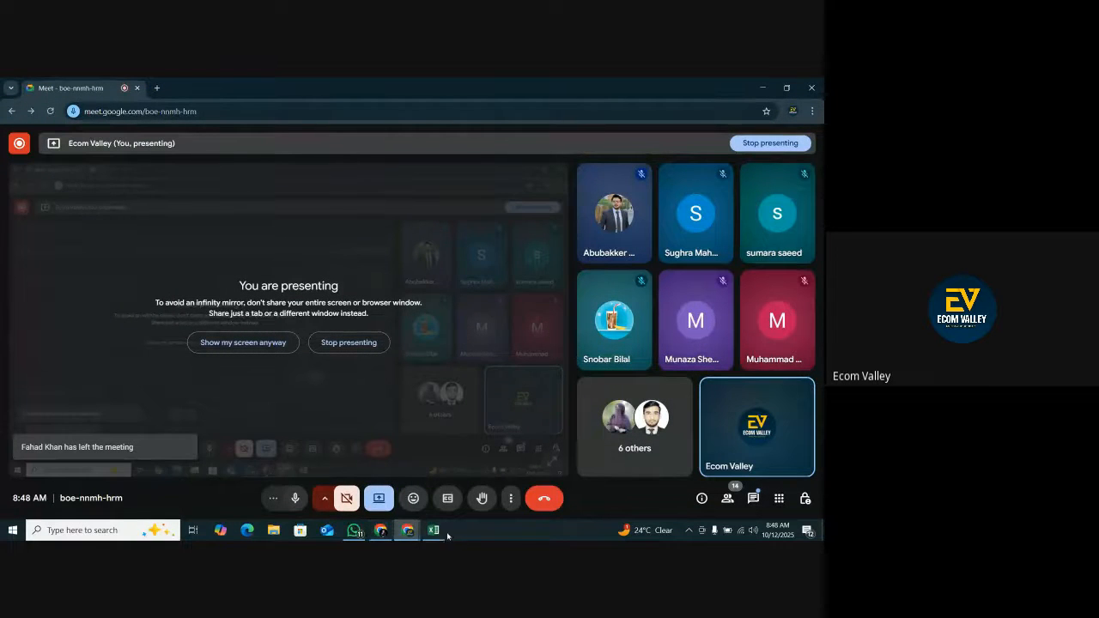
left_click(381, 530)
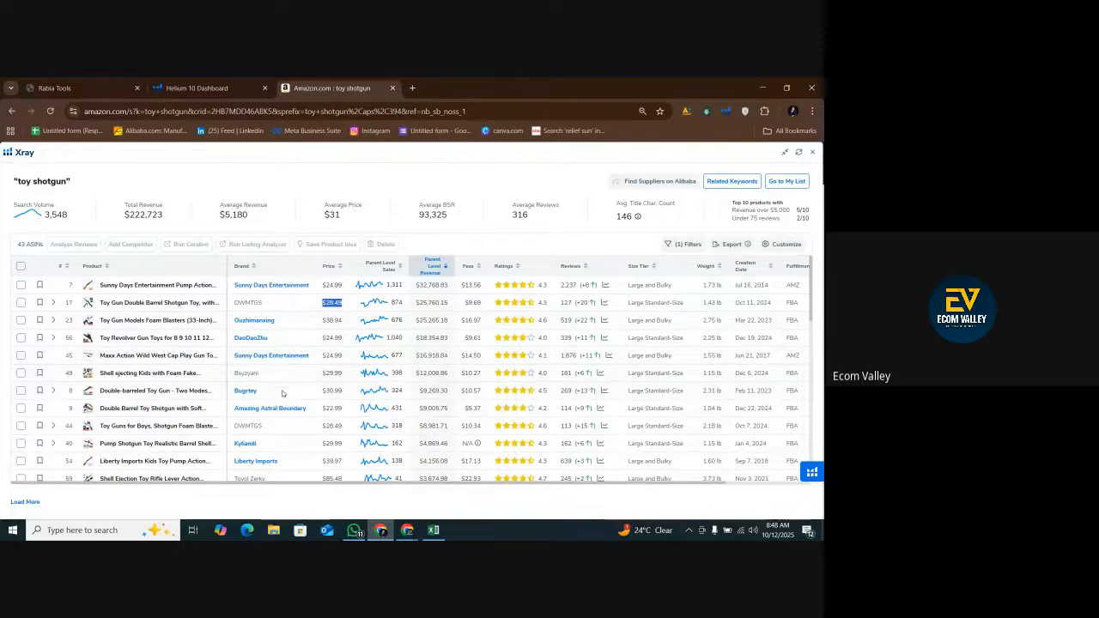
Review the reviews and revenue of the $28.49 DWMTGS Toy Gun Double Barrel Shotgun Toy and open its Amazon listing in a new tab.
left_click(484, 240)
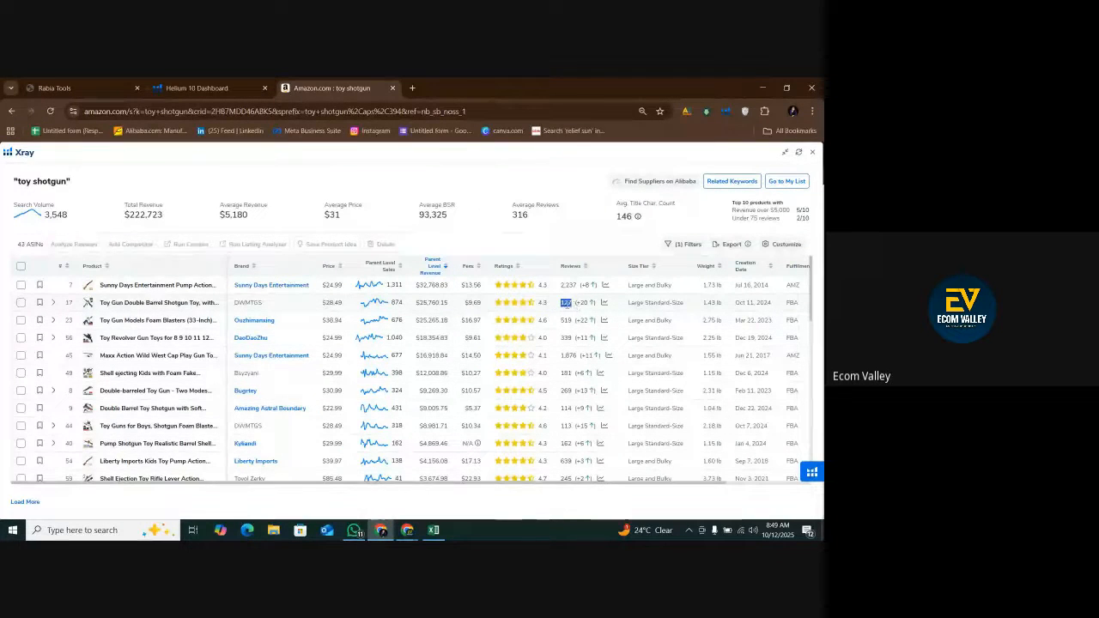
left_click_drag(412, 303, 449, 302)
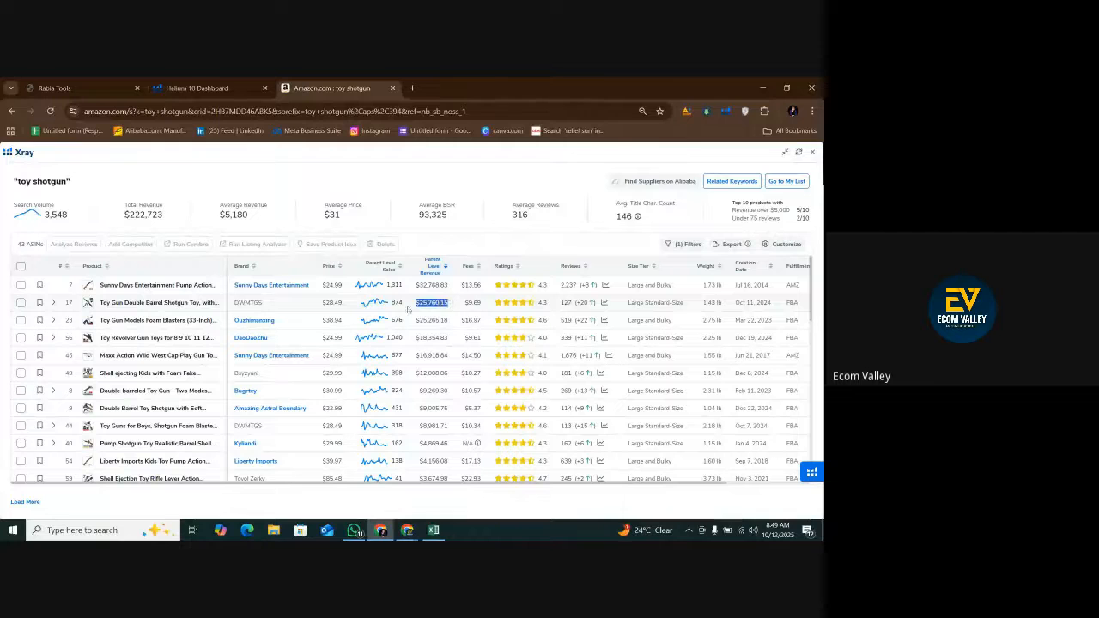
right_click(137, 306)
left_click(158, 316)
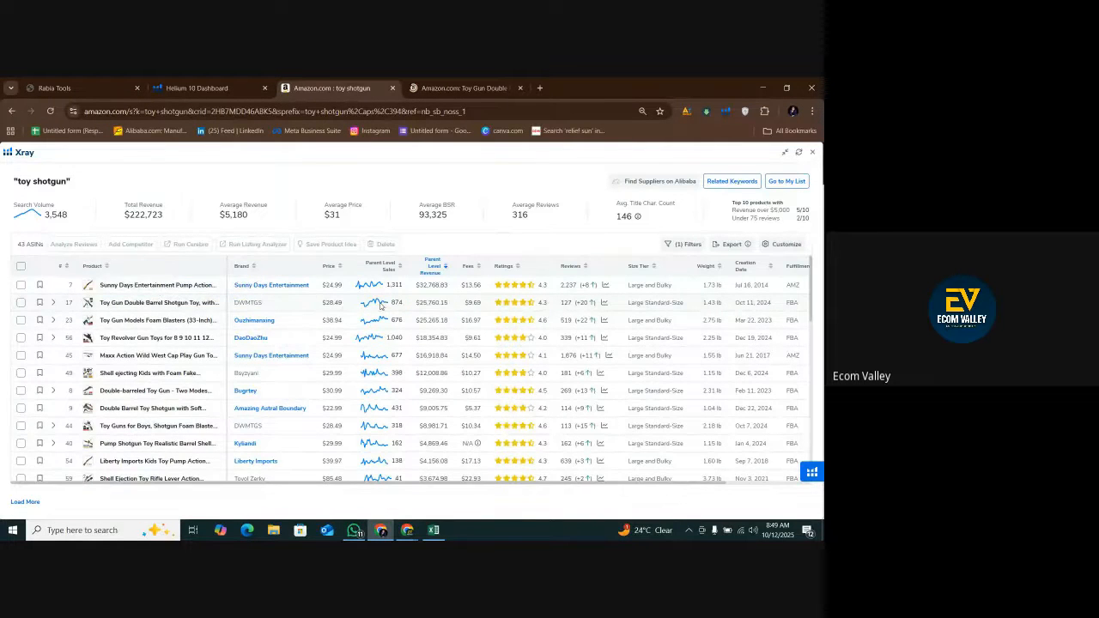
Review the all-time BSR history and Amazon page of the $28.49 DWMTGS Toy Gun Double Barrel Shotgun Toy, returning to Xray.
left_click(376, 305)
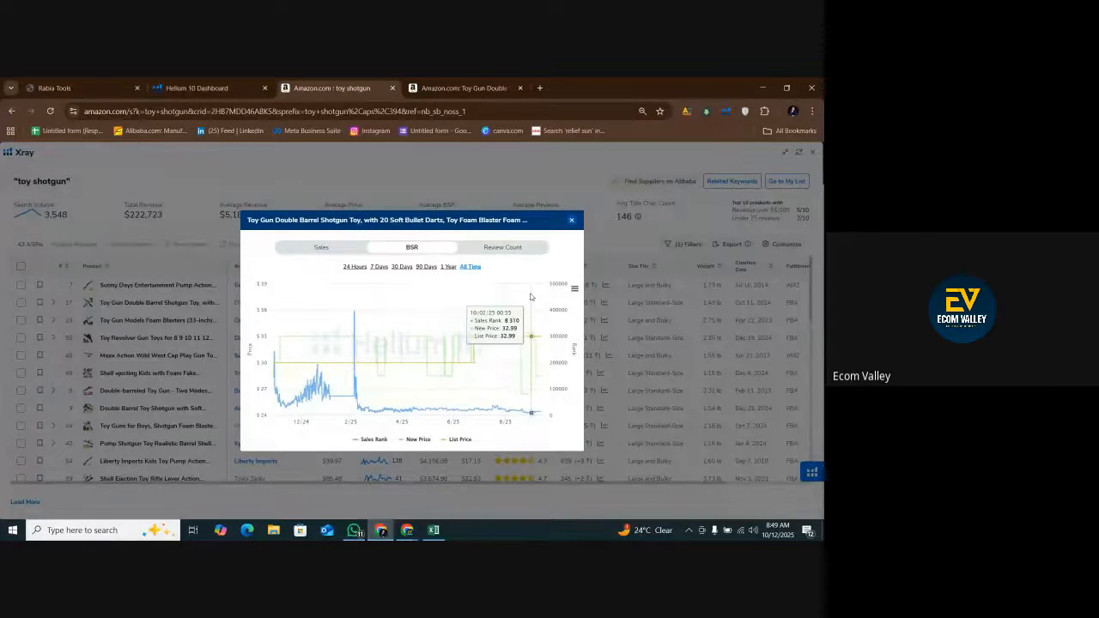
left_click(571, 220)
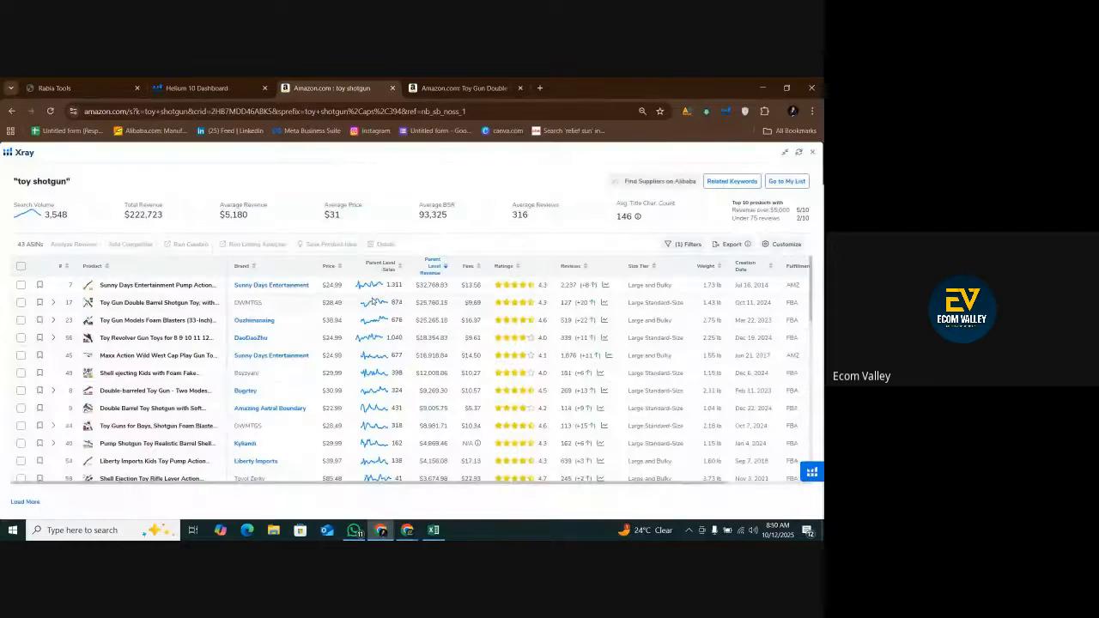
left_click(474, 87)
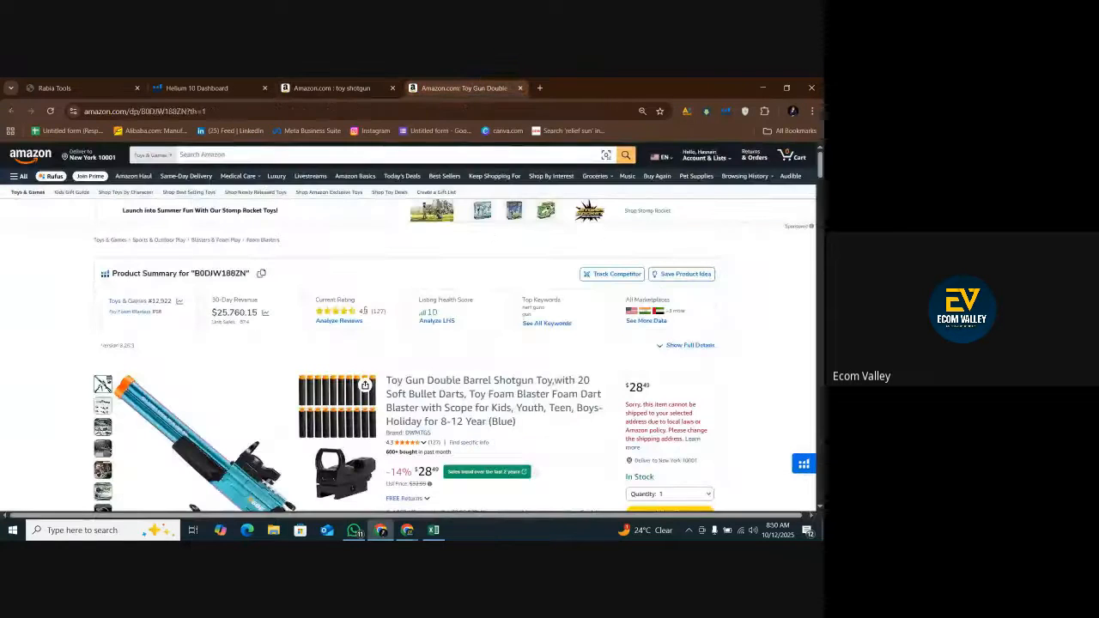
left_click(349, 84)
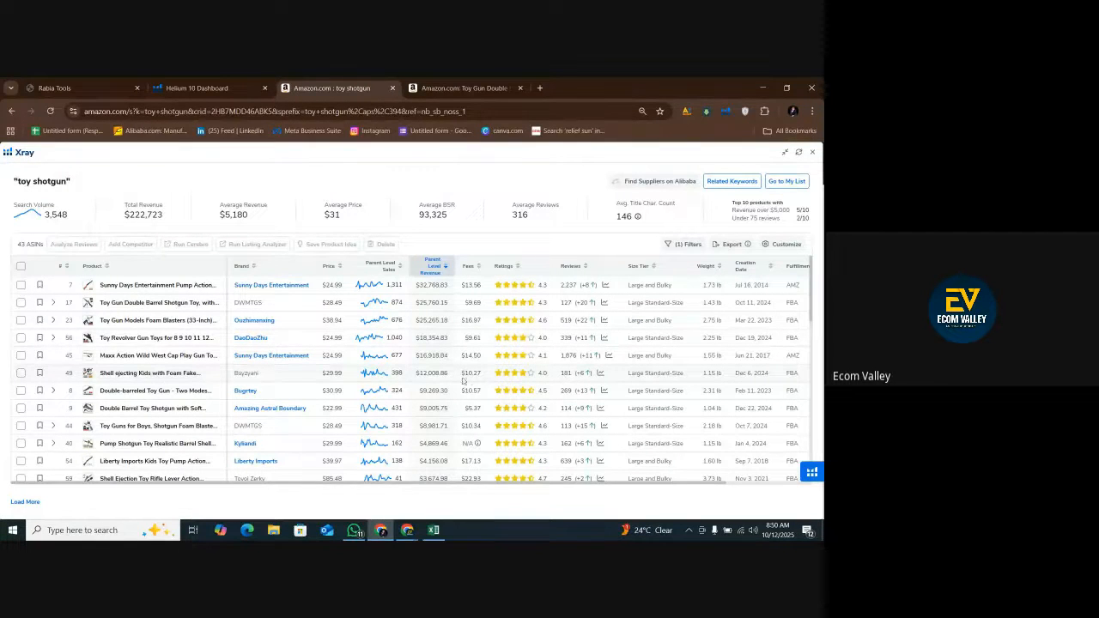
Open the $29.99 Shell ejecting Kids with Foam Fake Shotgun listing in a new tab and review its all-time BSR history.
right_click(176, 375)
left_click(194, 386)
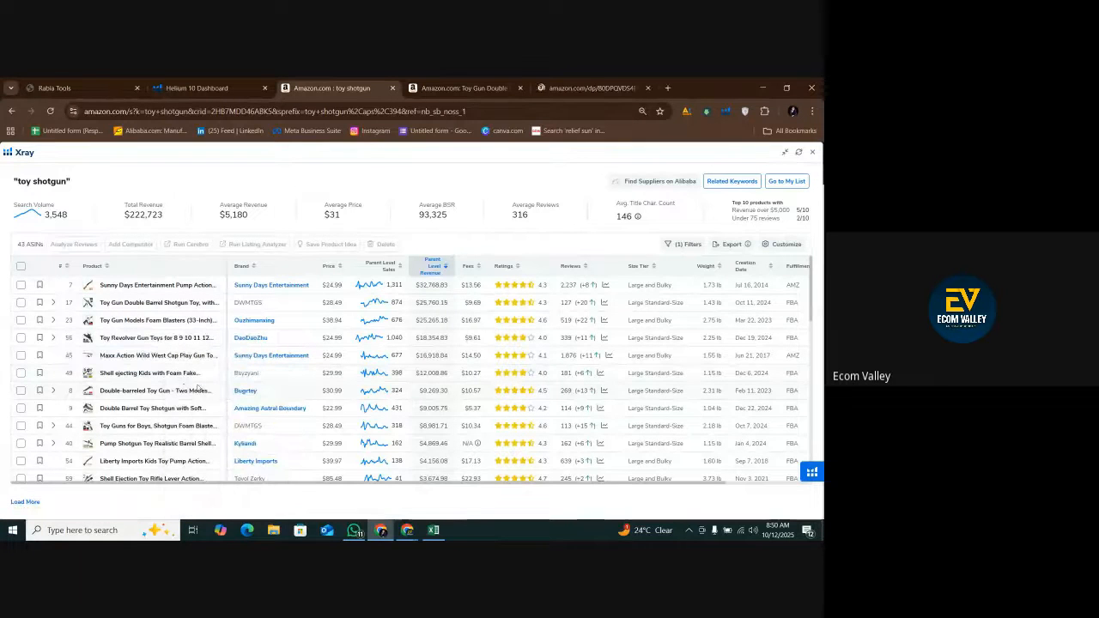
left_click(372, 374)
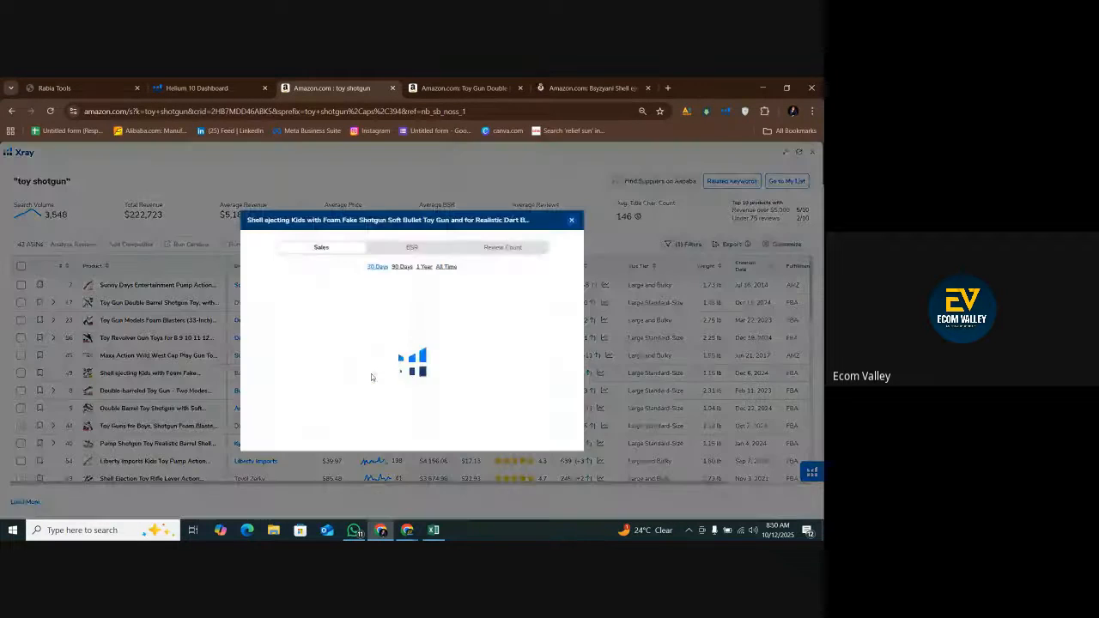
left_click(426, 251)
left_click(471, 267)
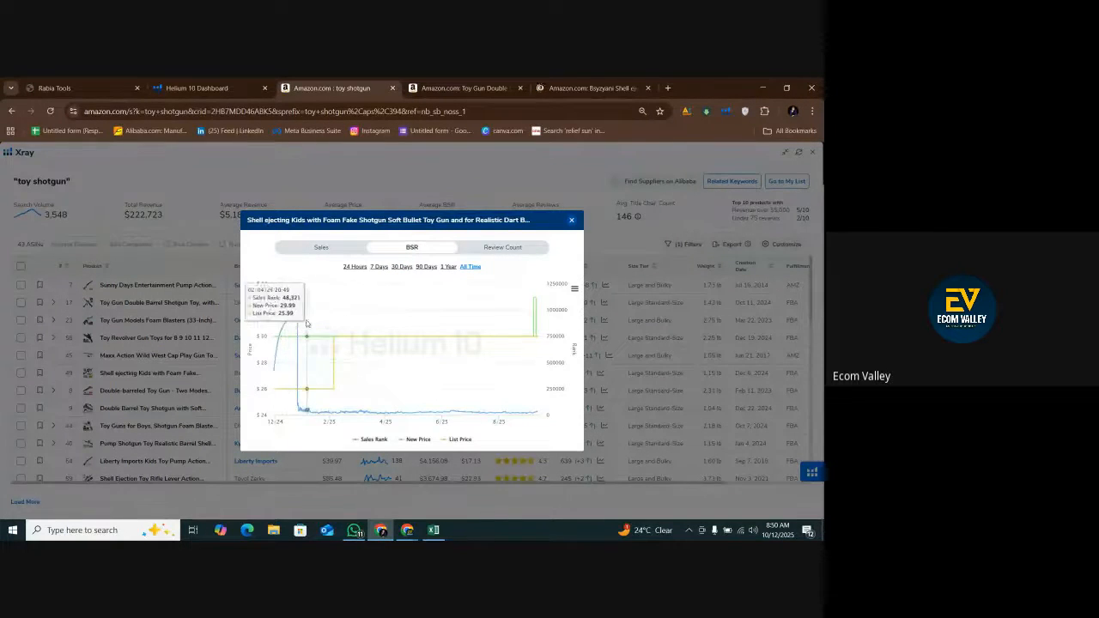
left_click(571, 220)
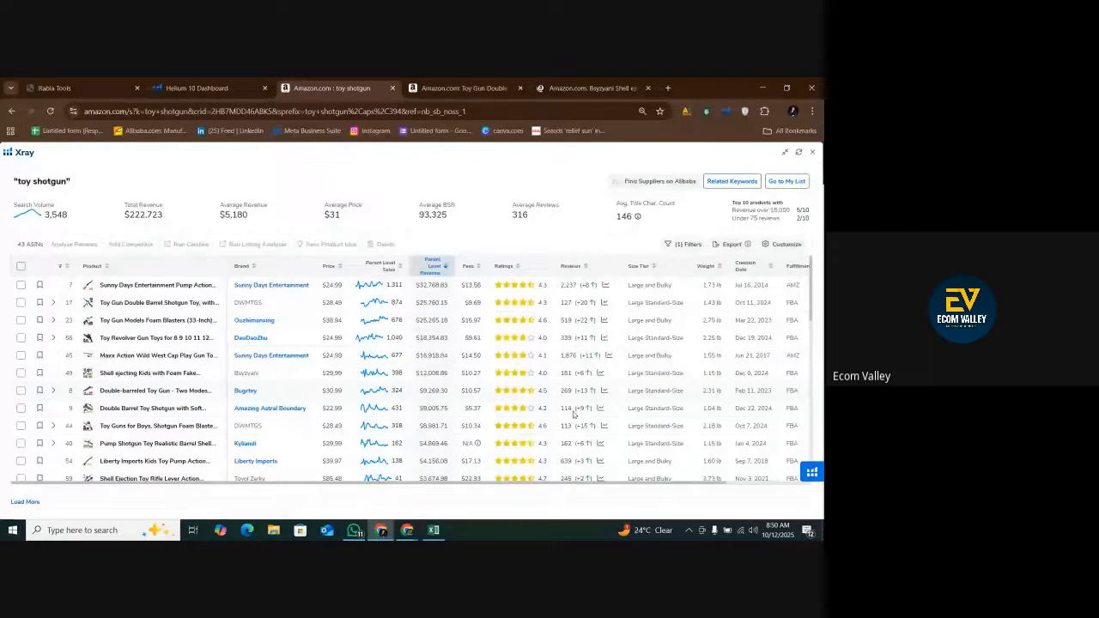
Switch to the Google Meet call to admit the waiting participant, and return to the Xray results.
left_click(413, 531)
left_click(384, 494)
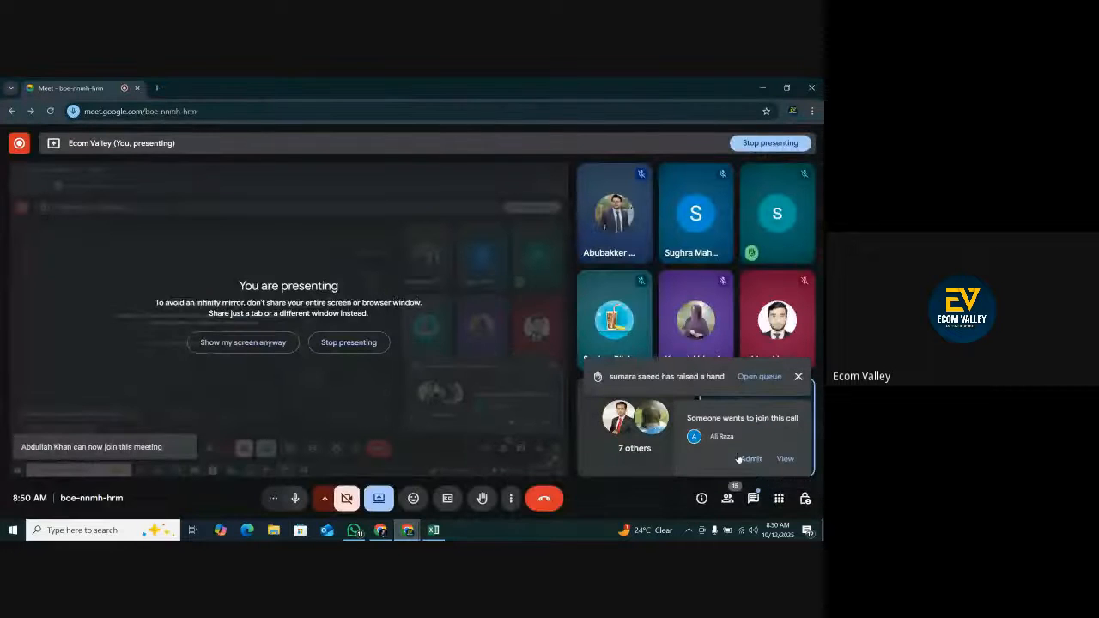
left_click(408, 531)
left_click(382, 532)
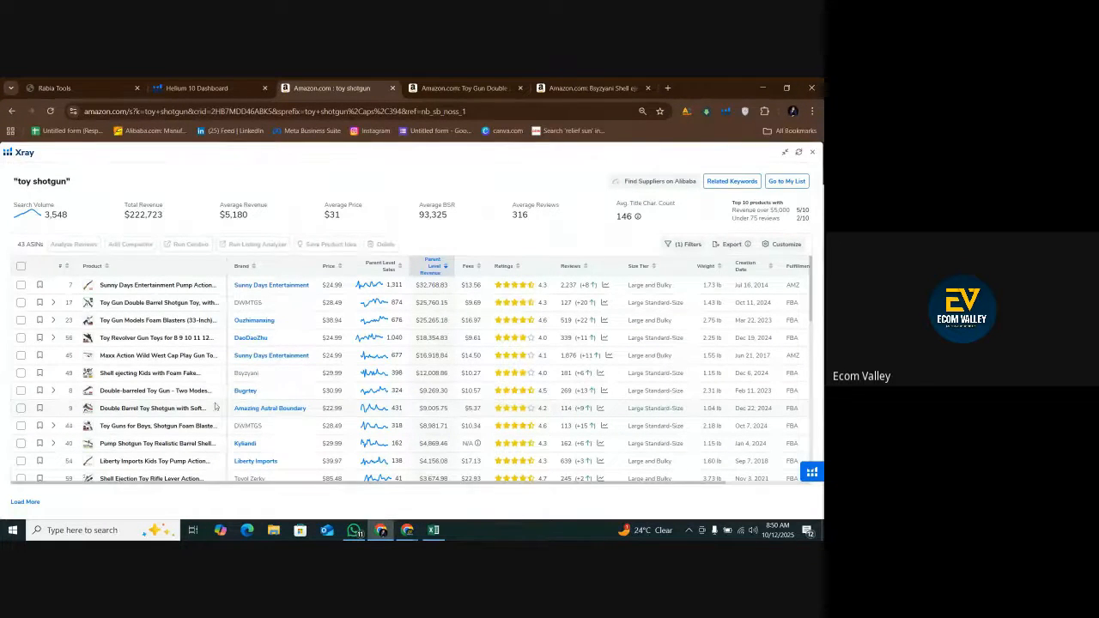
Review the all-time BSR history of the Amazing Astral Boundary Double Barrel Toy Shotgun and open its Amazon listing in a new tab.
left_click(357, 411)
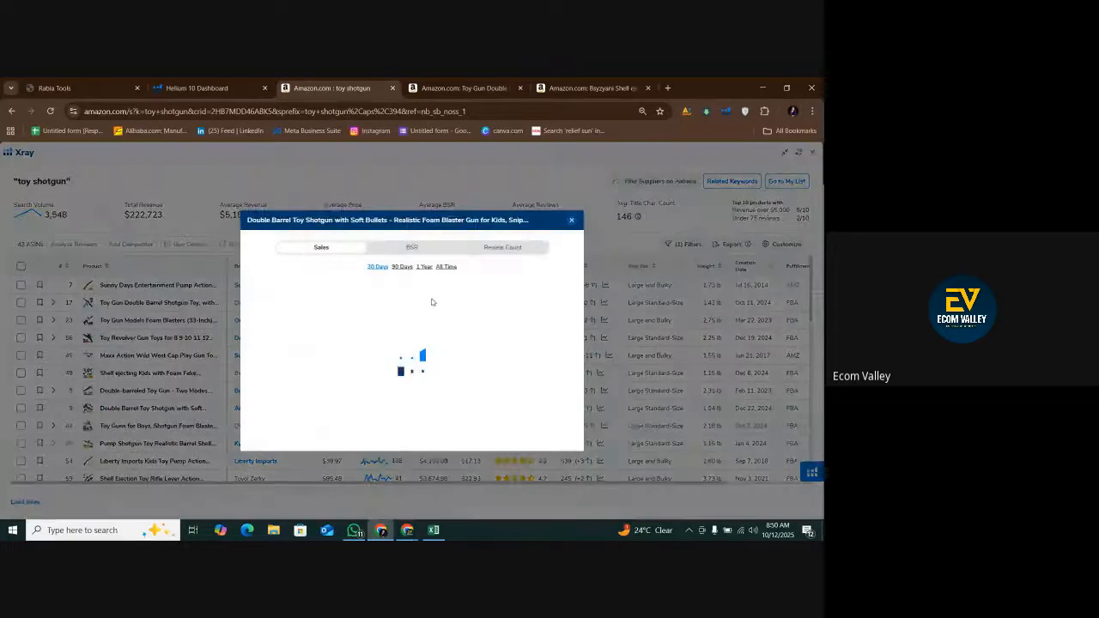
left_click(412, 247)
left_click(471, 267)
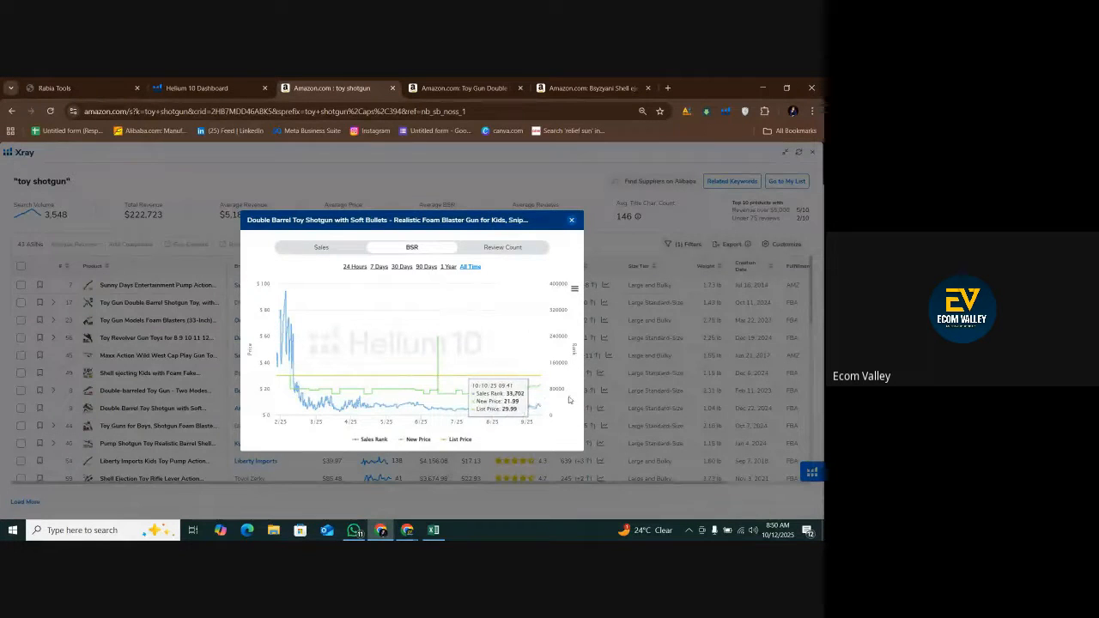
left_click(570, 220)
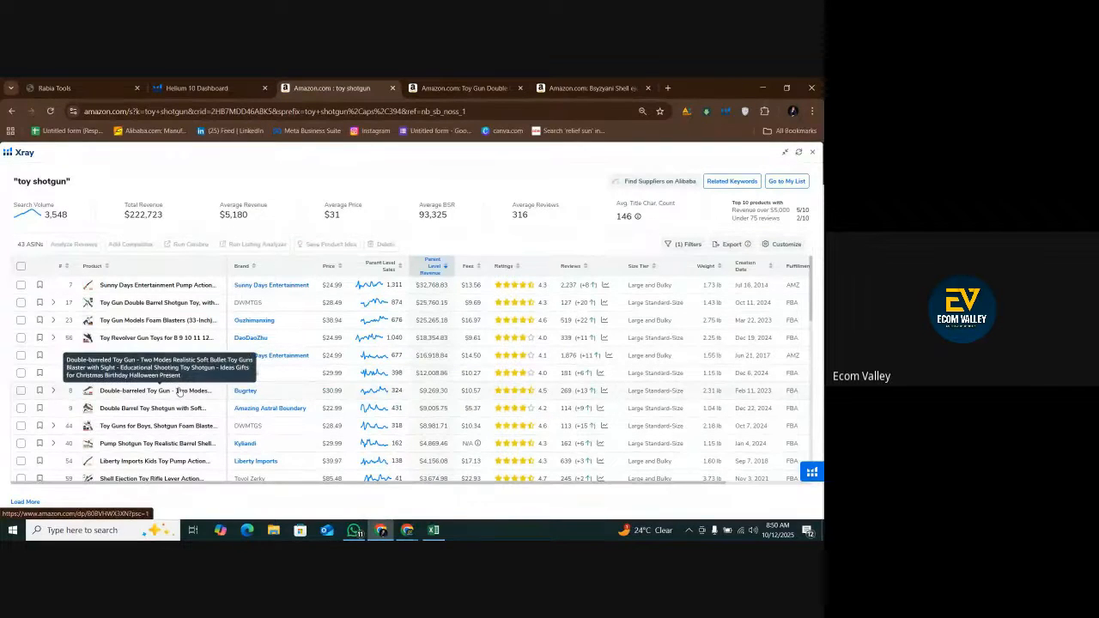
right_click(170, 410)
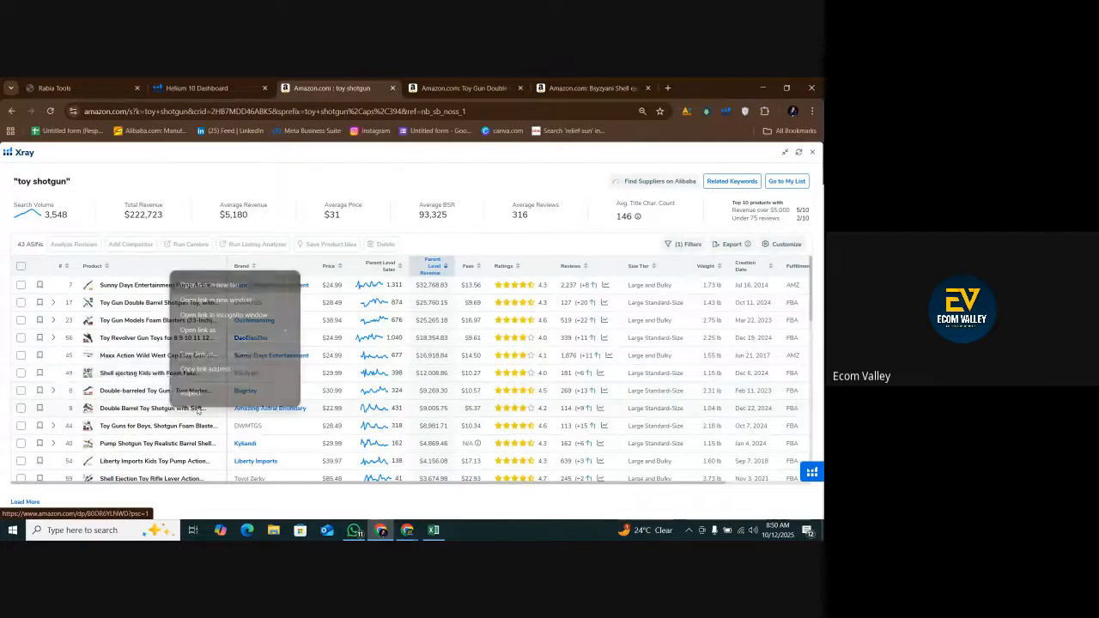
left_click(225, 287)
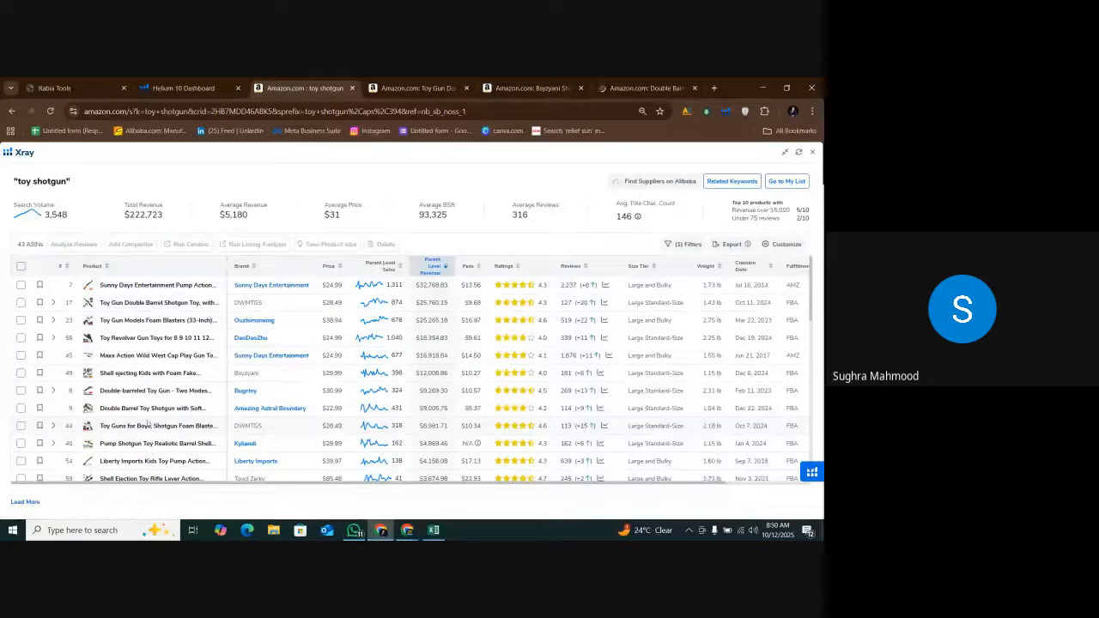
Admit the next waiting participant in Google Meet, dismiss the raised-hand notification, and return to Xray after checking the Excel competitor sheet.
mouse_move(88, 425)
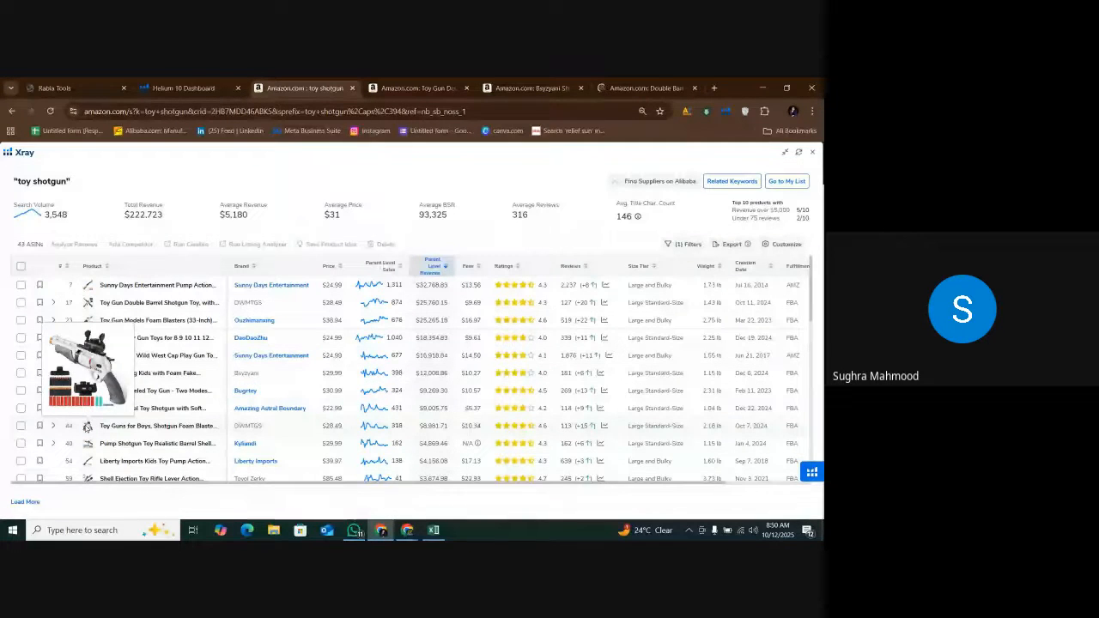
left_click(425, 526)
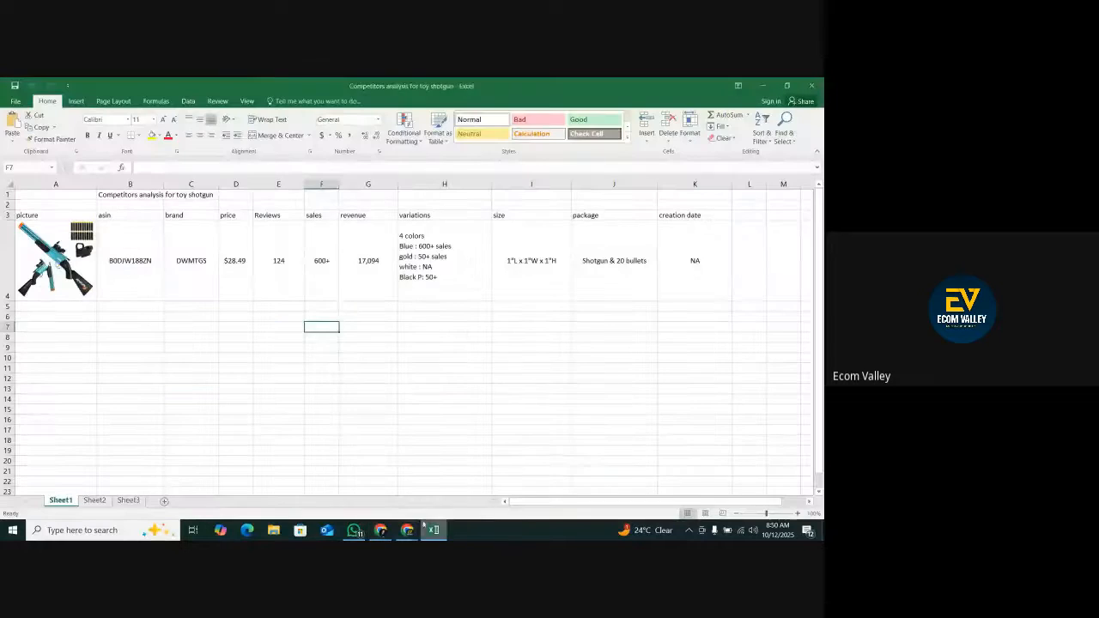
left_click(407, 529)
left_click(343, 478)
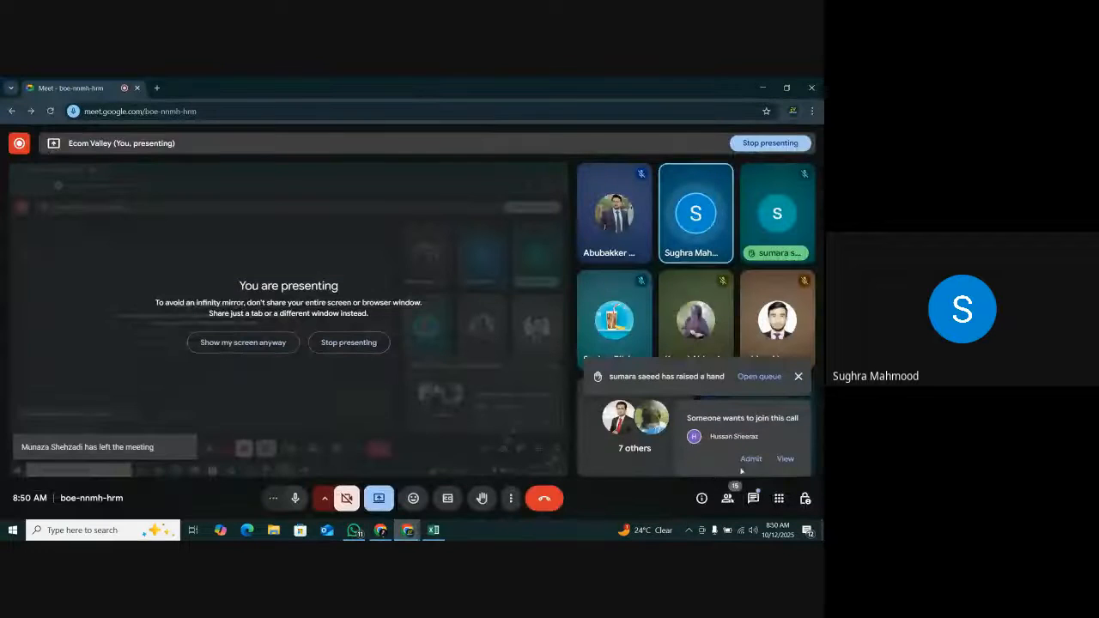
left_click(752, 458)
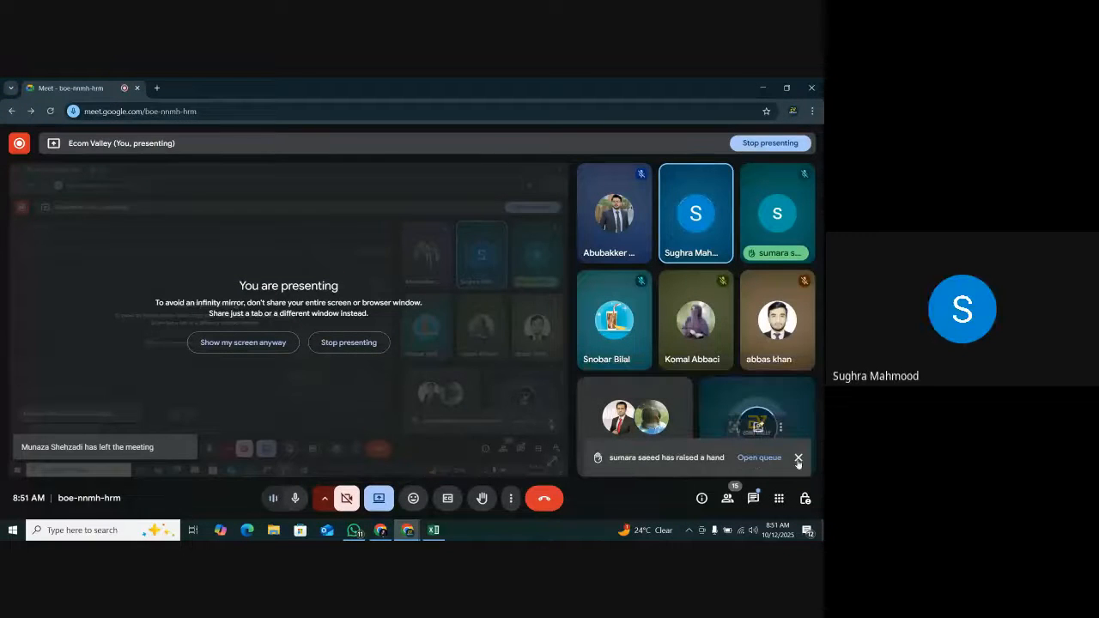
left_click(797, 458)
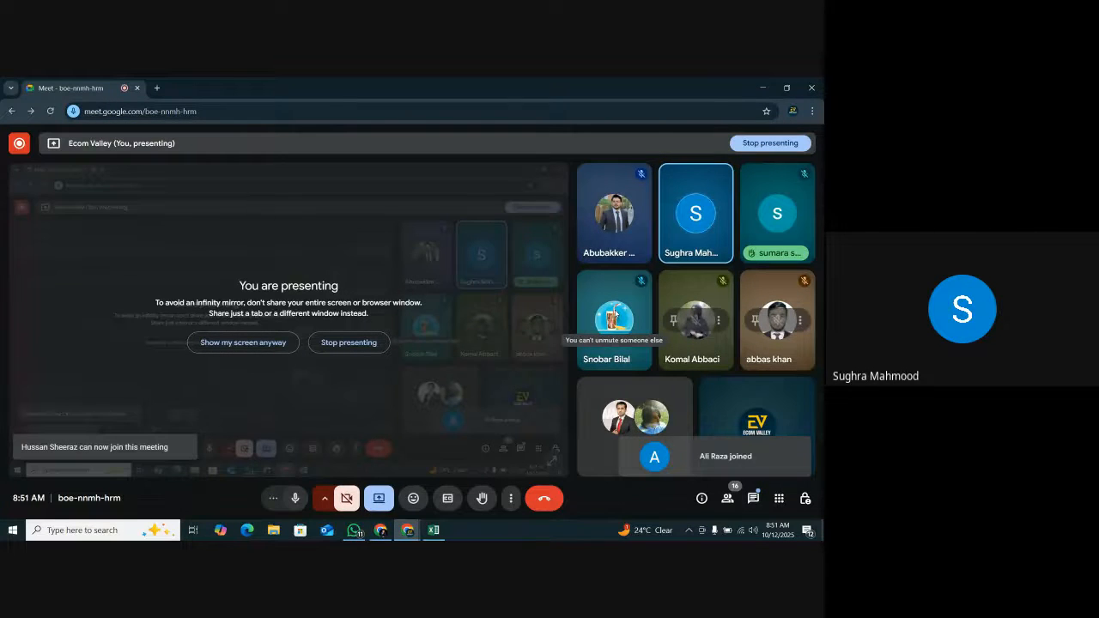
left_click(434, 530)
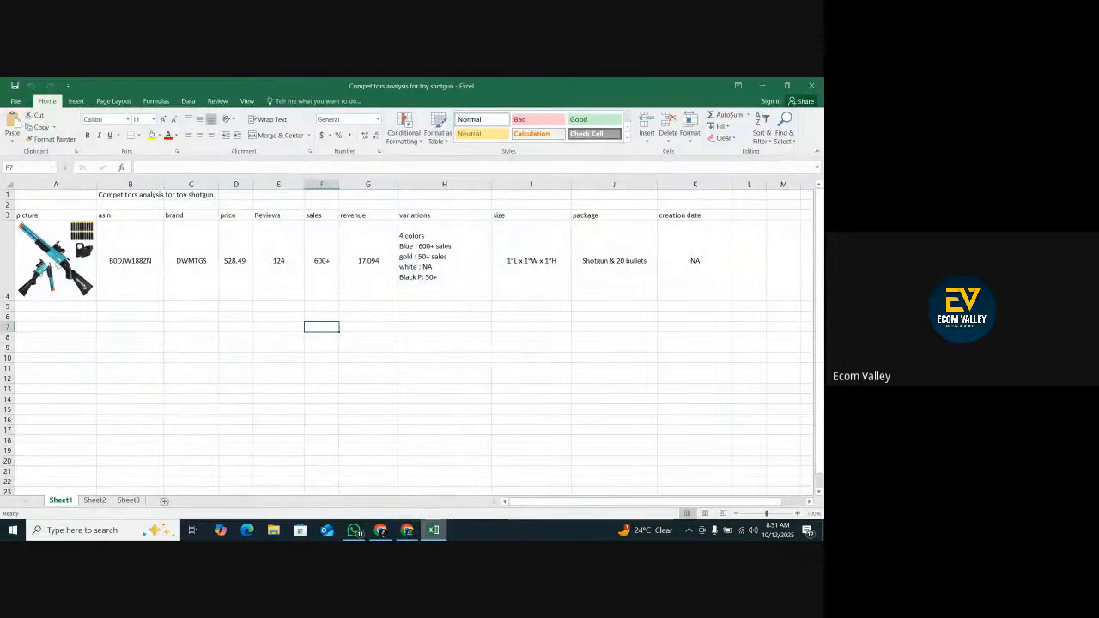
left_click(380, 530)
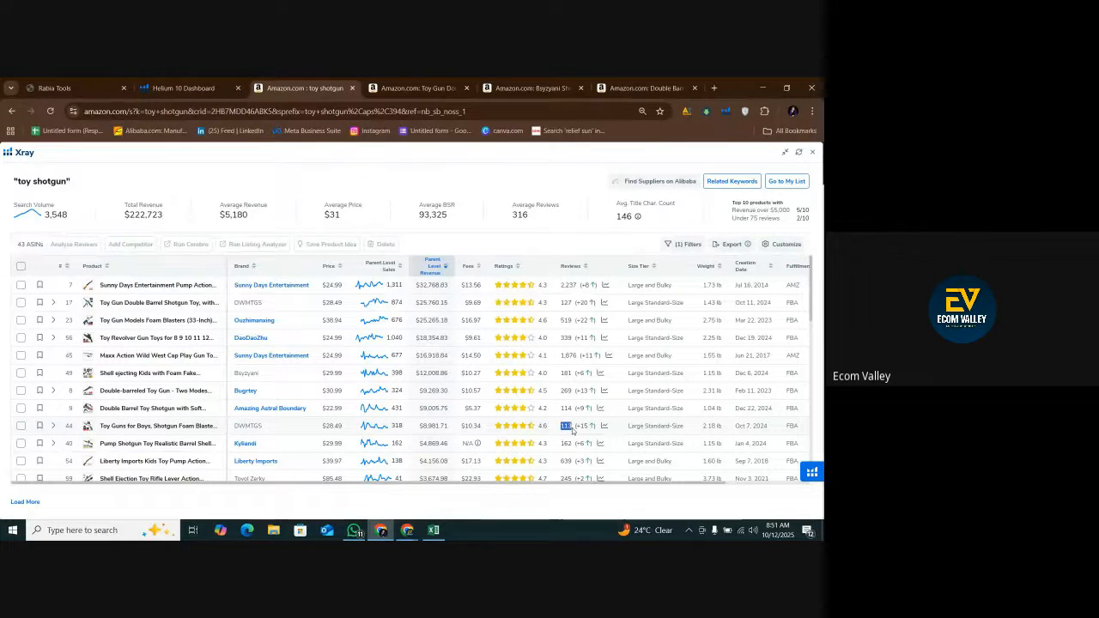
Open the DWMTGS Toy Guns for Boys, Shotgun Foam Blaster listing in a new tab and review its all-time BSR history.
right_click(129, 425)
left_click(166, 303)
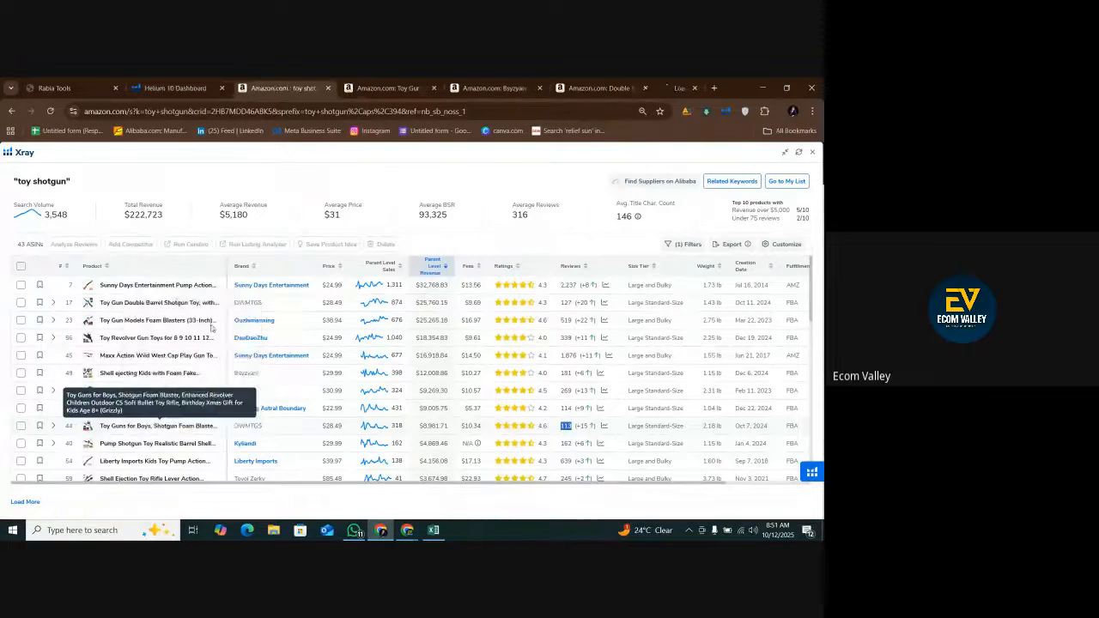
left_click(375, 431)
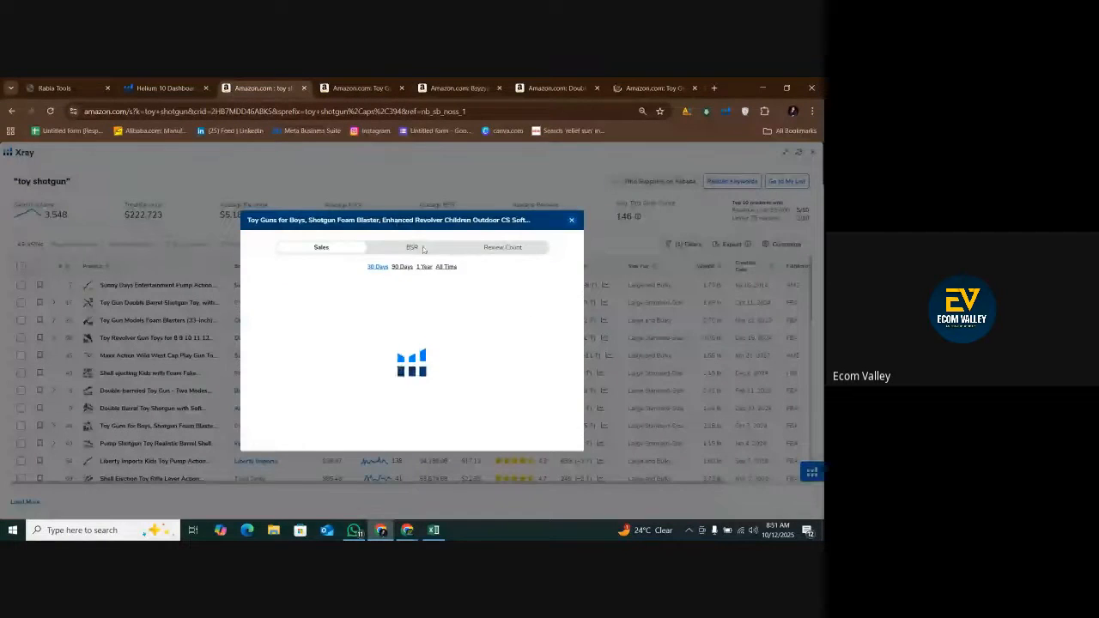
left_click(468, 267)
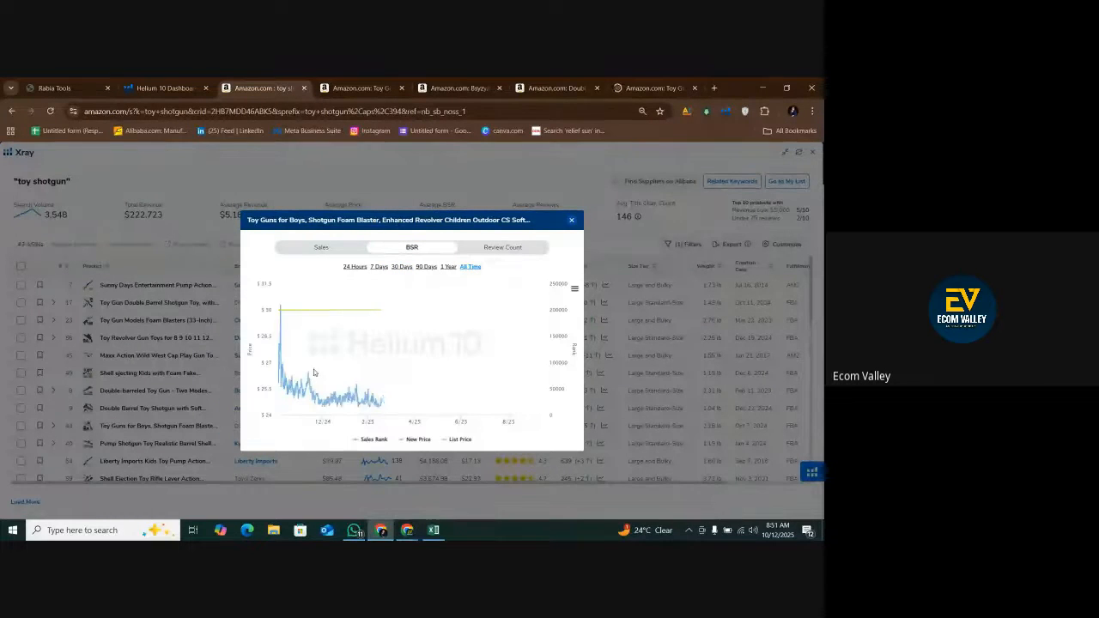
left_click(571, 221)
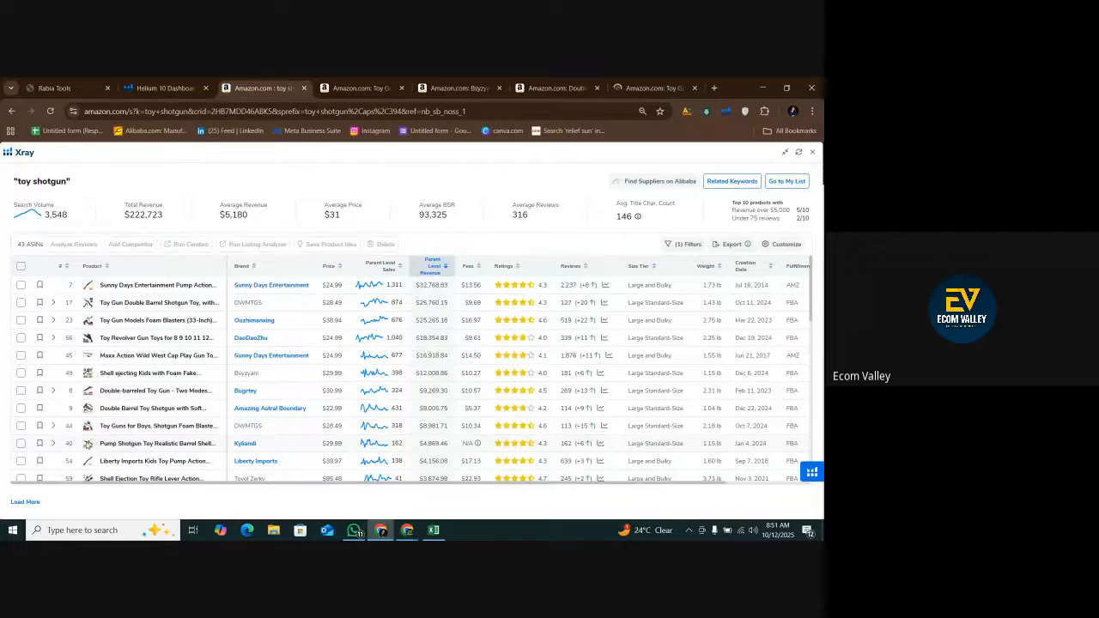
Preview the $29.99 Pump Shotgun Toy Realistic Barrel Shell listing and open its Amazon page in a new tab.
mouse_move(88, 444)
right_click(133, 445)
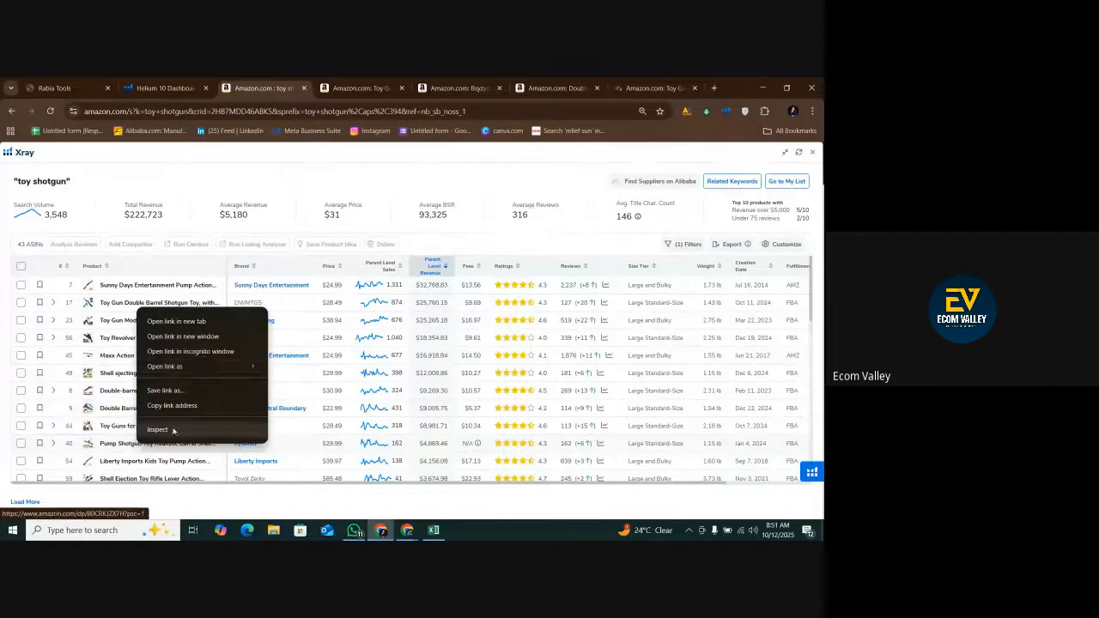
left_click(189, 318)
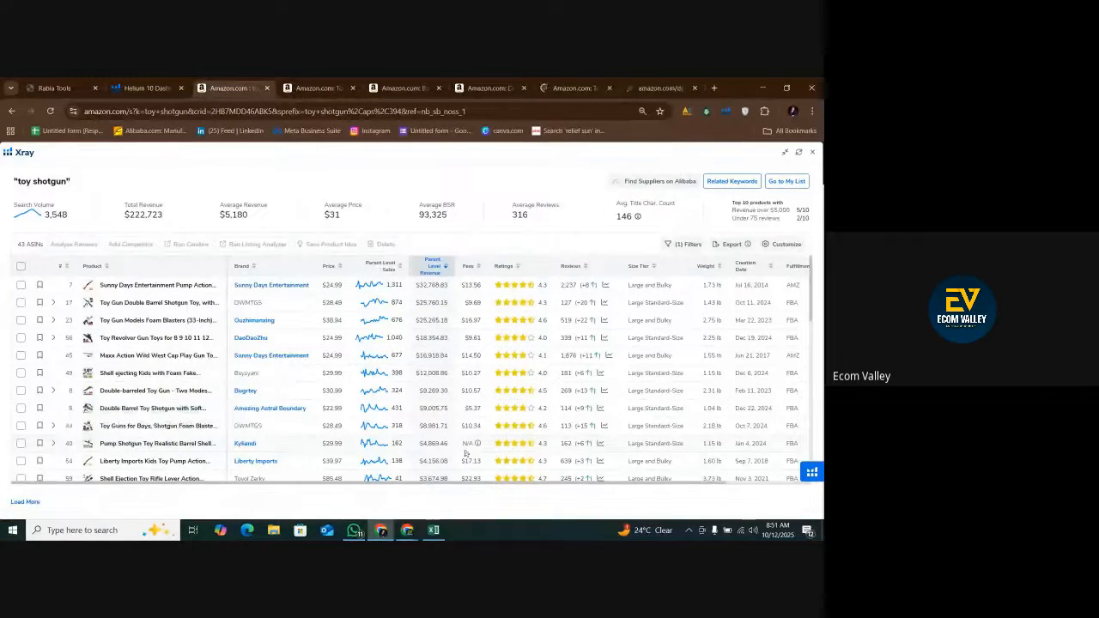
Preview the $19.99 Safe Toy Double Barrel Gun for Boy listing and open its Amazon page in a new tab.
scroll(468, 452, "down", 1)
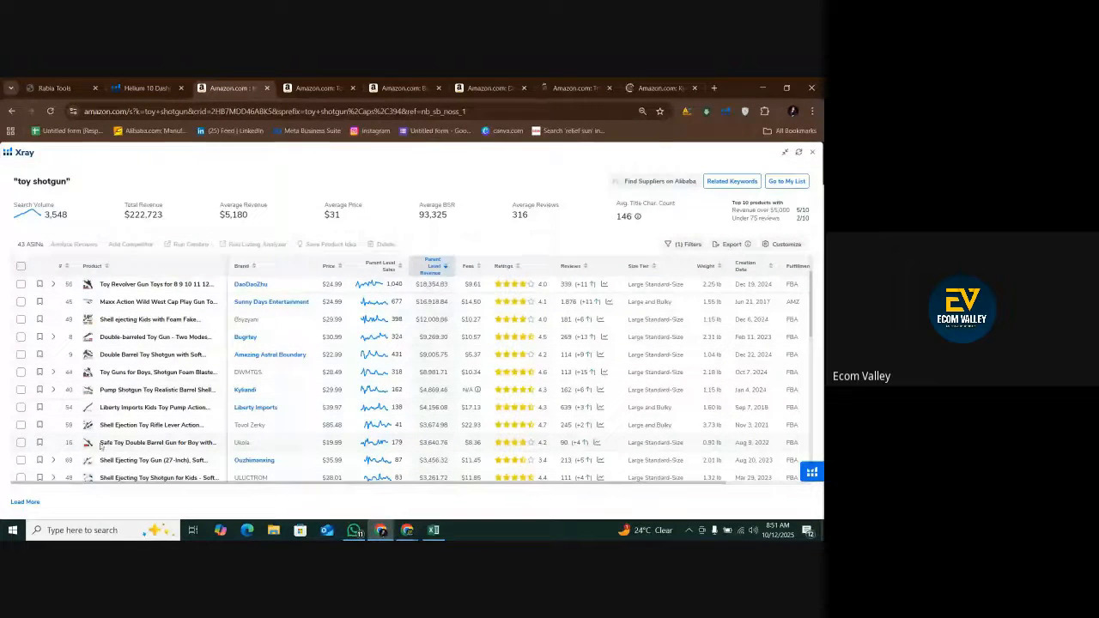
mouse_move(86, 443)
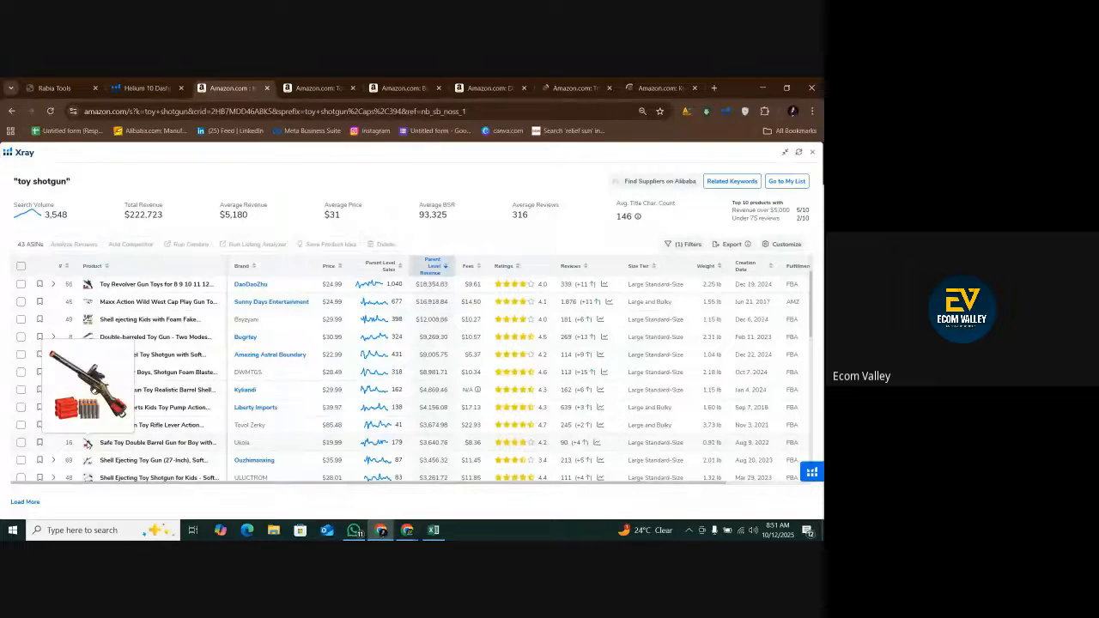
right_click(126, 445)
left_click(184, 319)
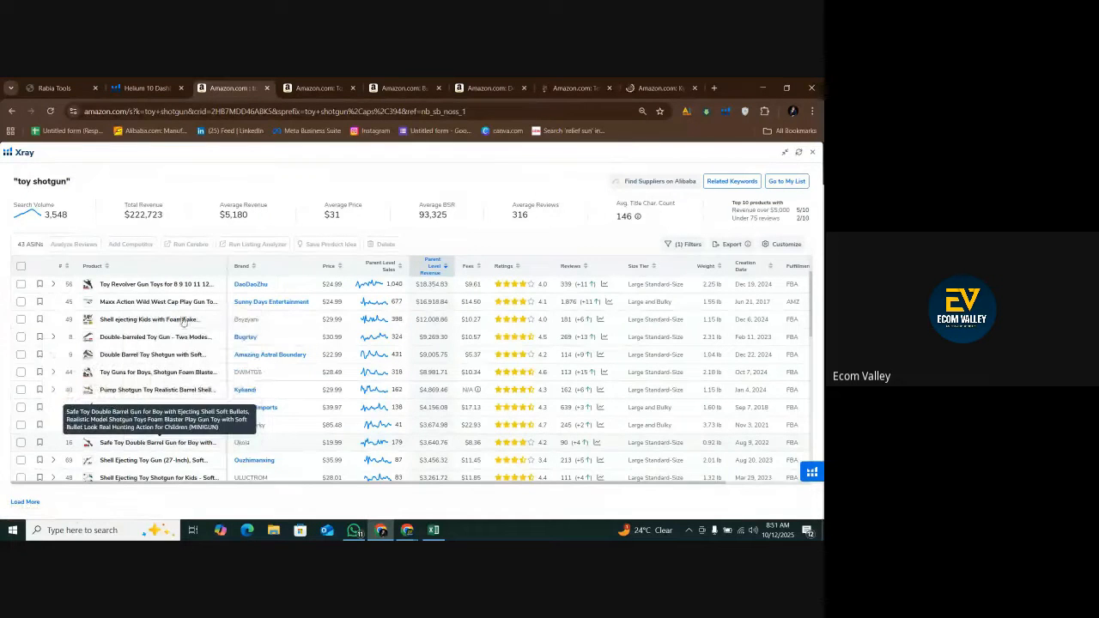
Examine the sales, revenue and review counts of the lower-revenue listings in the Xray results for further competitors.
scroll(359, 459, "down", 3)
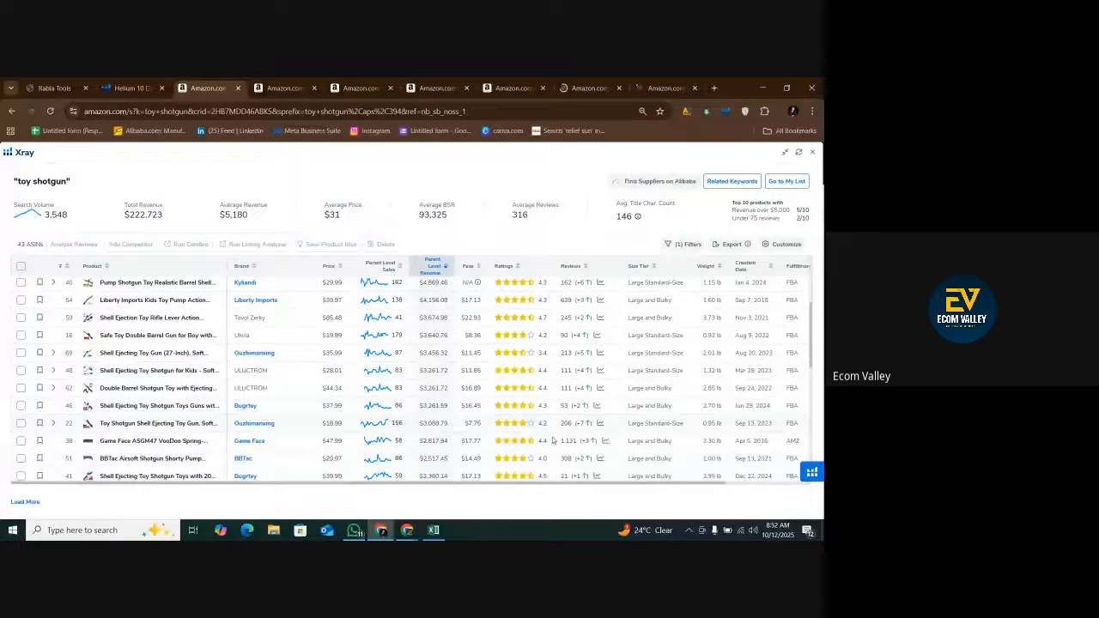
scroll(398, 412, "down", 2)
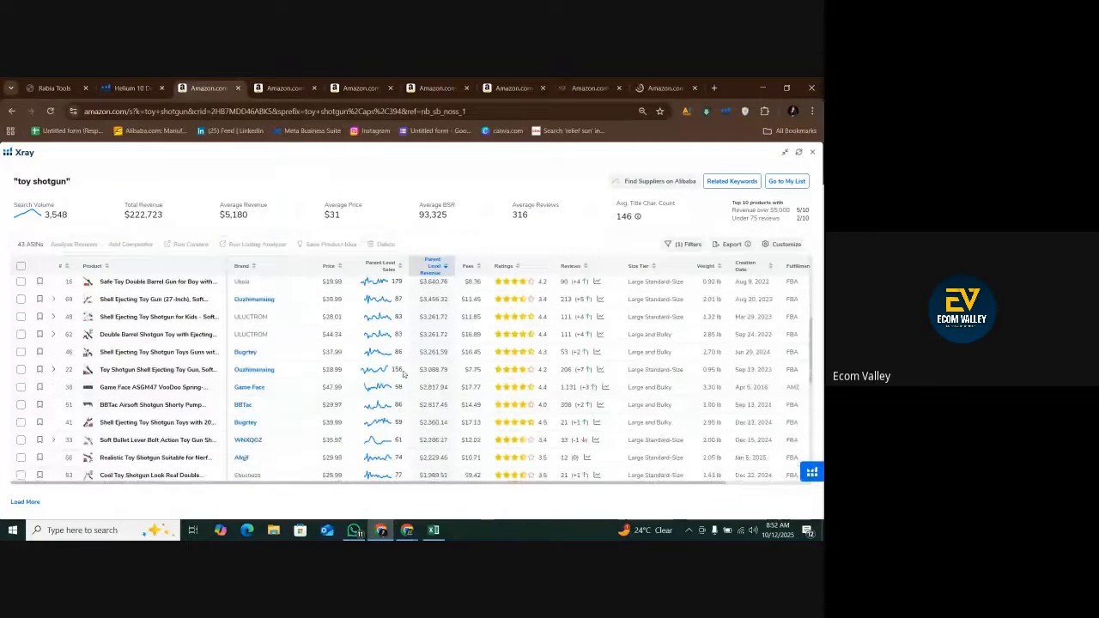
scroll(393, 440, "down", 3)
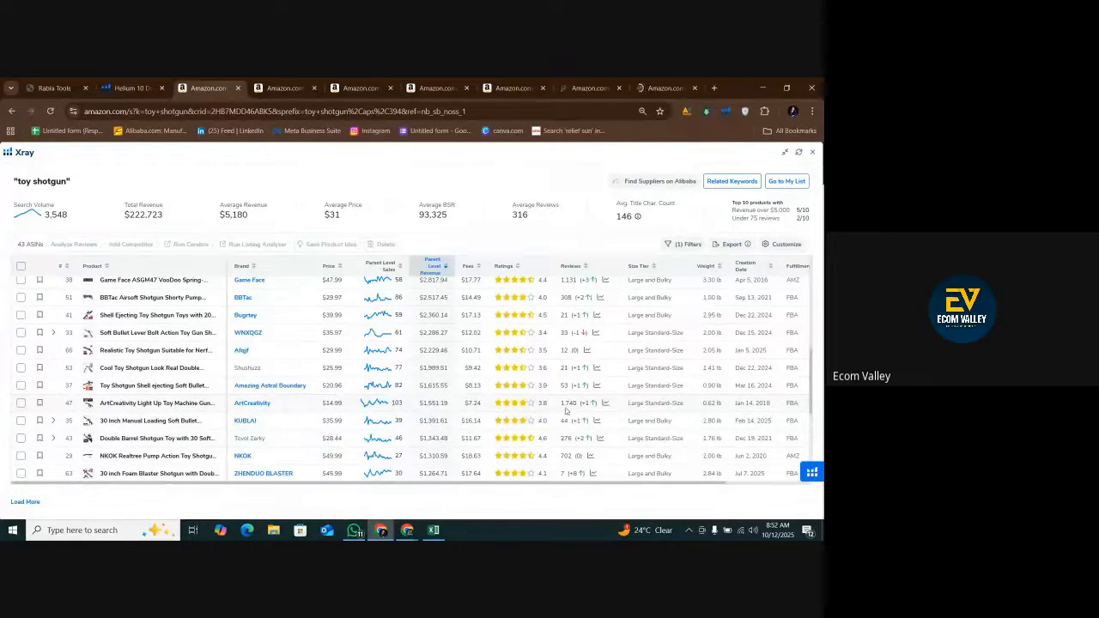
scroll(411, 443, "up", 10)
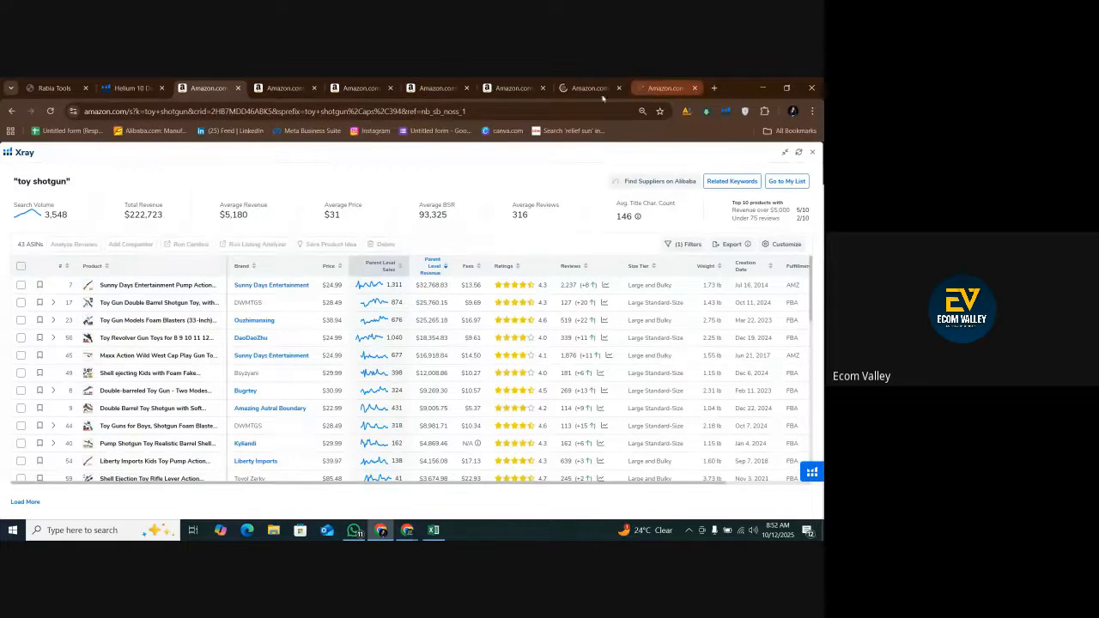
Bring up the DWMTGS Toy Gun Double Barrel Shotgun listing's product summary, and switch to the toy shotgun competitor workbook in Excel.
left_click(290, 84)
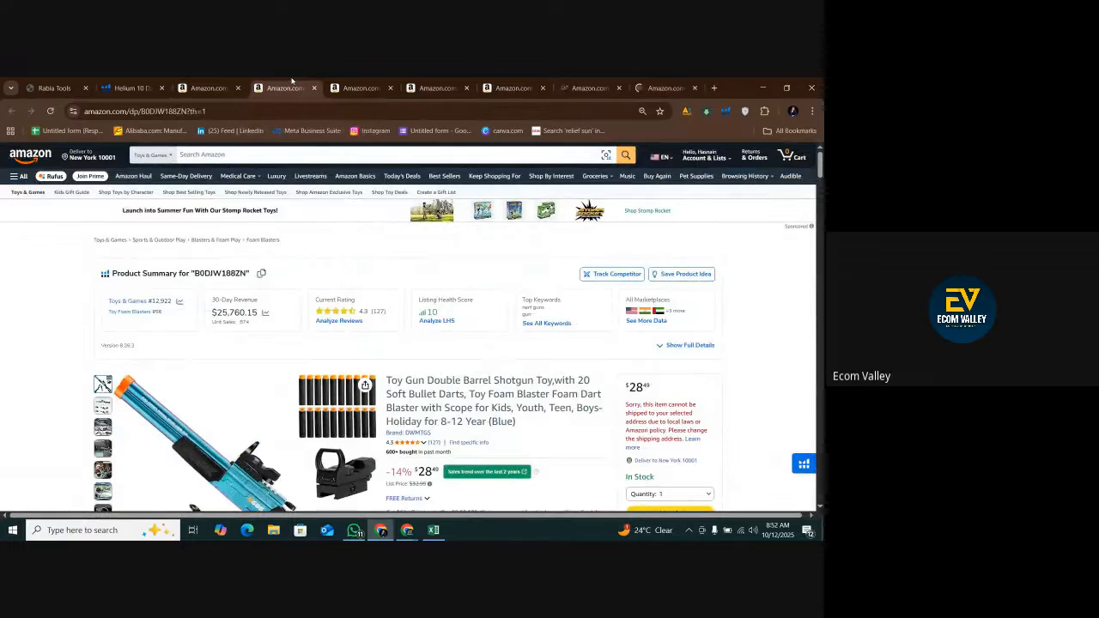
scroll(290, 330, "down", 2)
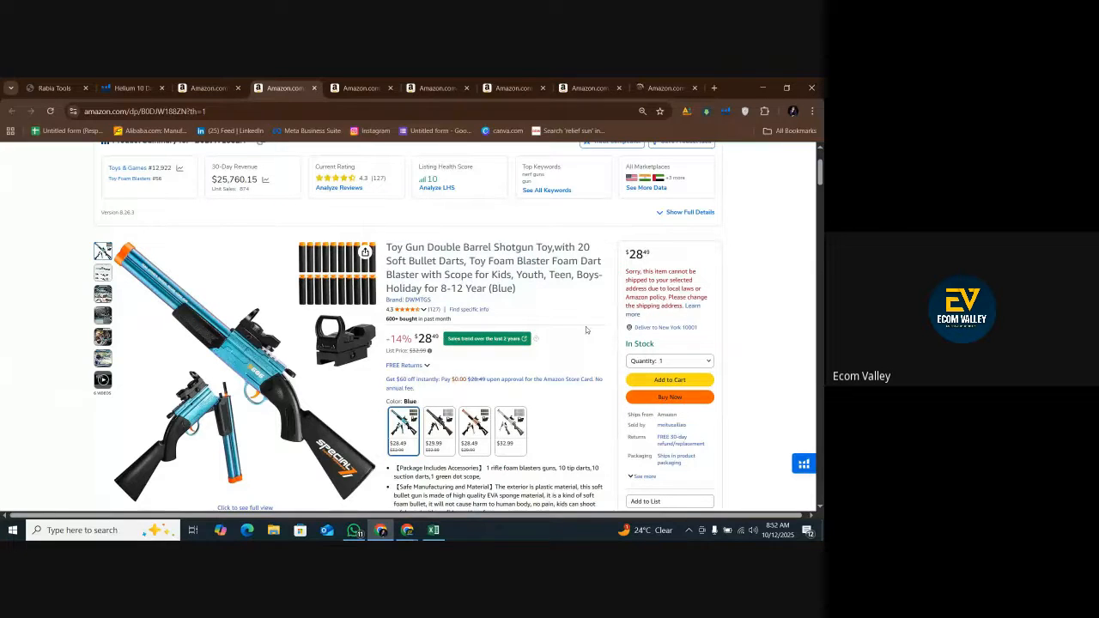
left_click(431, 532)
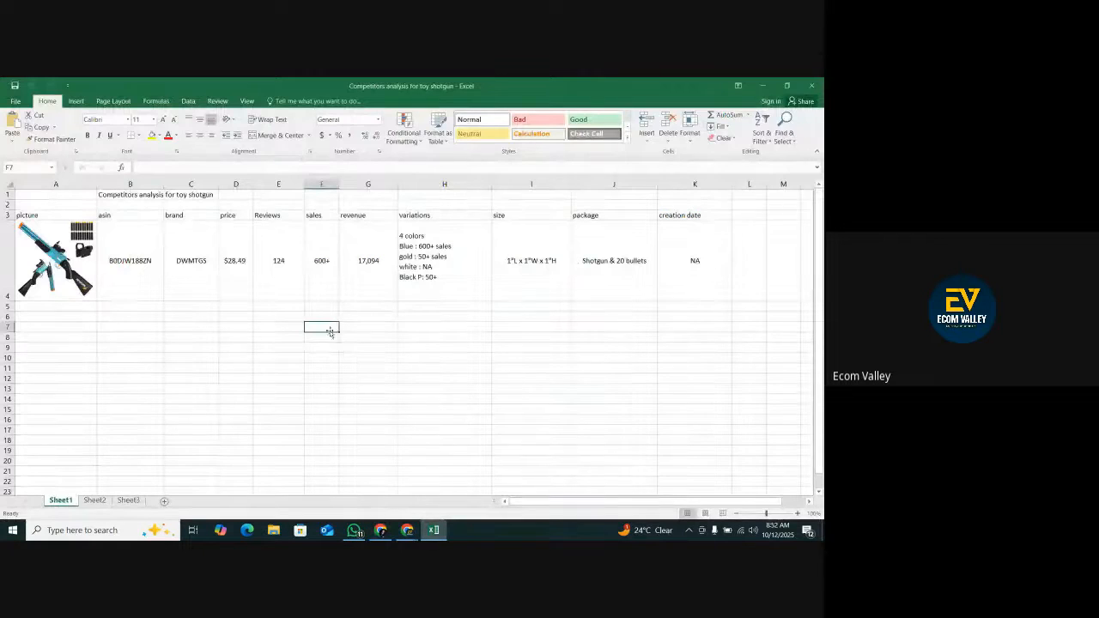
Replace the DWMTGS revenue in cell G4 with the 30-day revenue $25,760.15 copied from its Amazon listing.
left_click(358, 282)
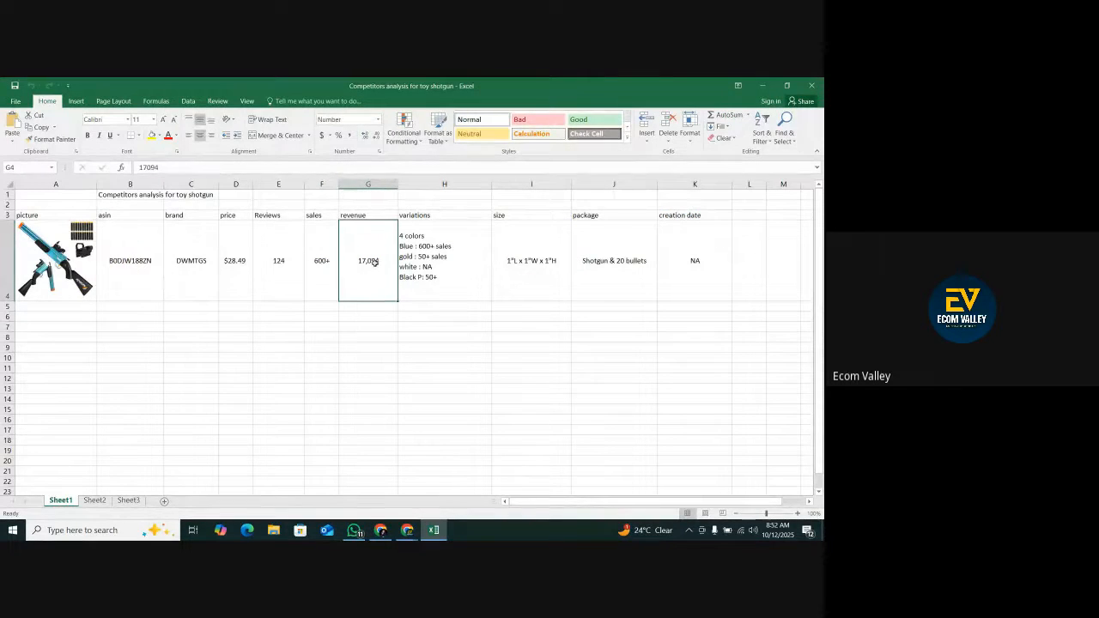
double_click(367, 259)
double_click(367, 259)
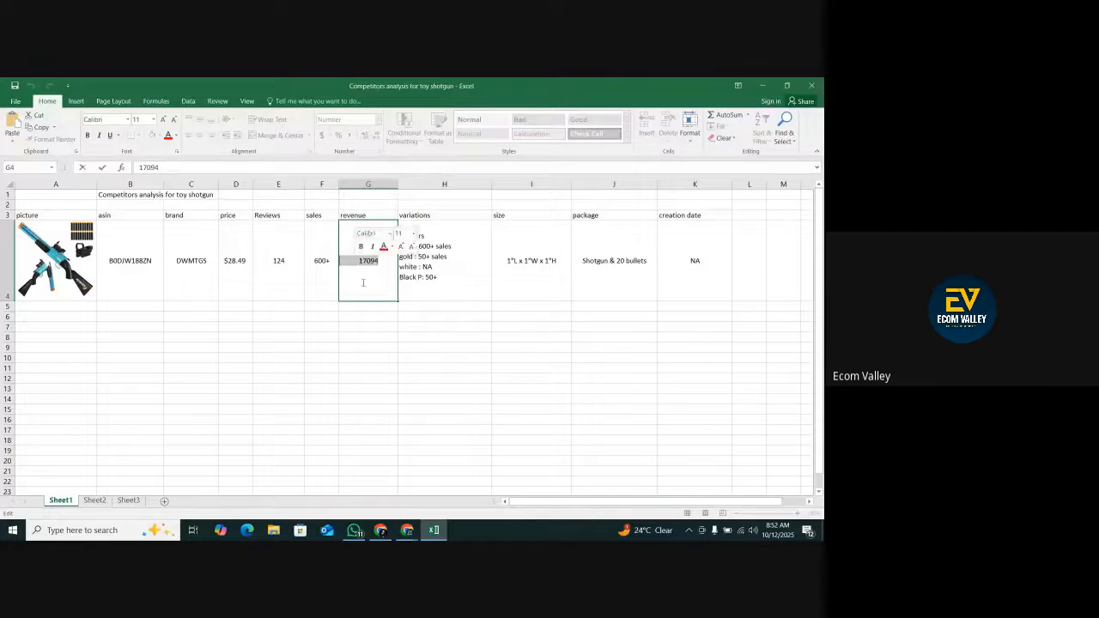
left_click(380, 530)
left_click_drag(212, 176, 257, 182)
right_click(250, 185)
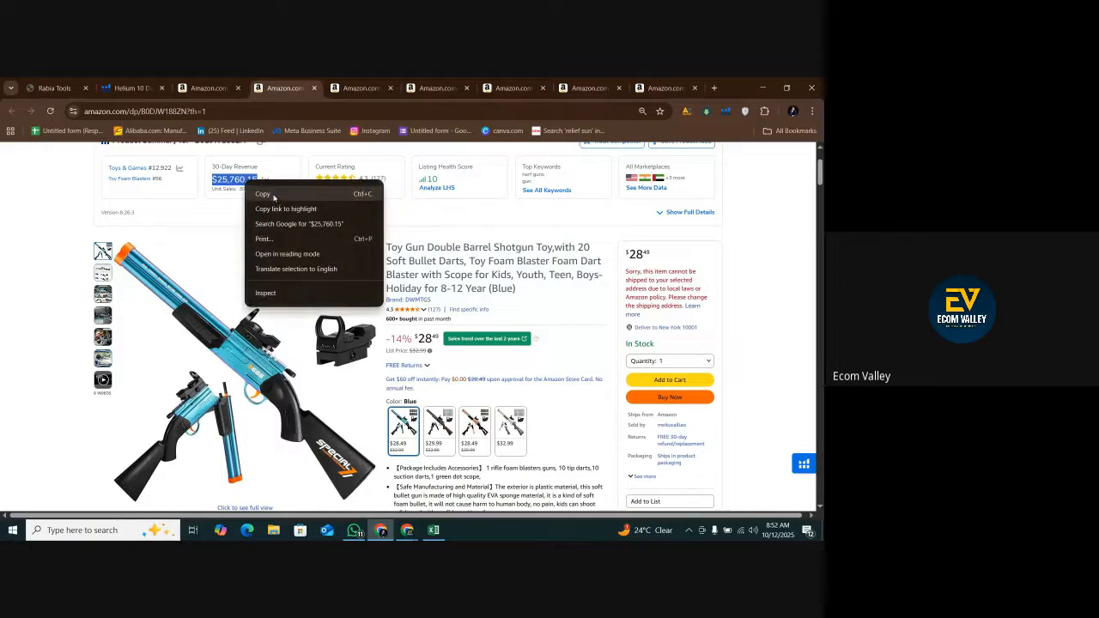
left_click(268, 194)
left_click(433, 529)
right_click(358, 258)
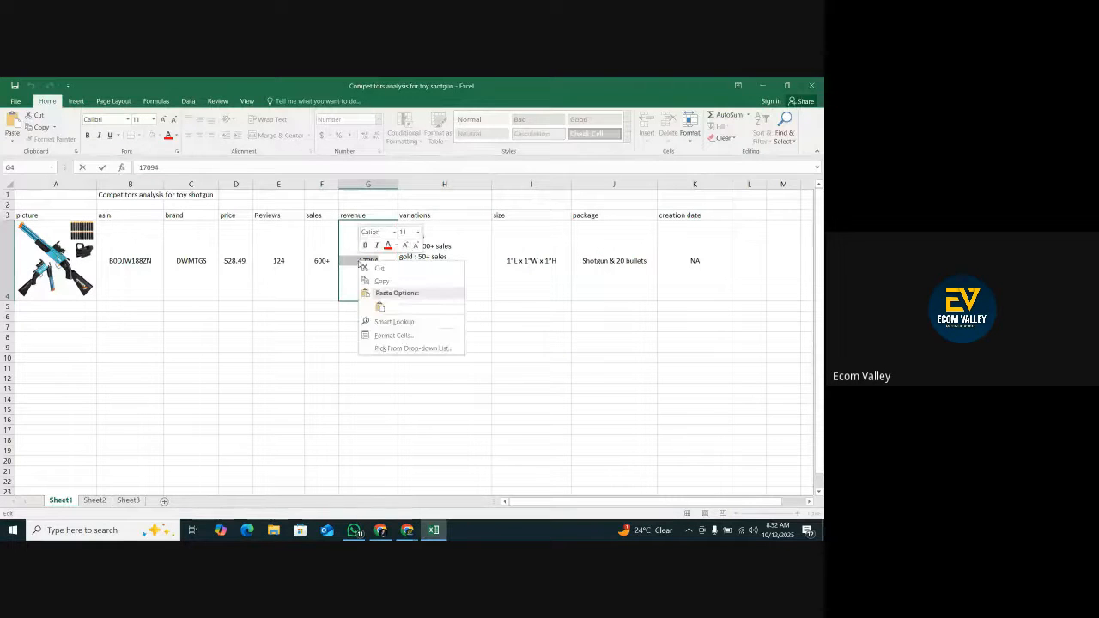
left_click(382, 304)
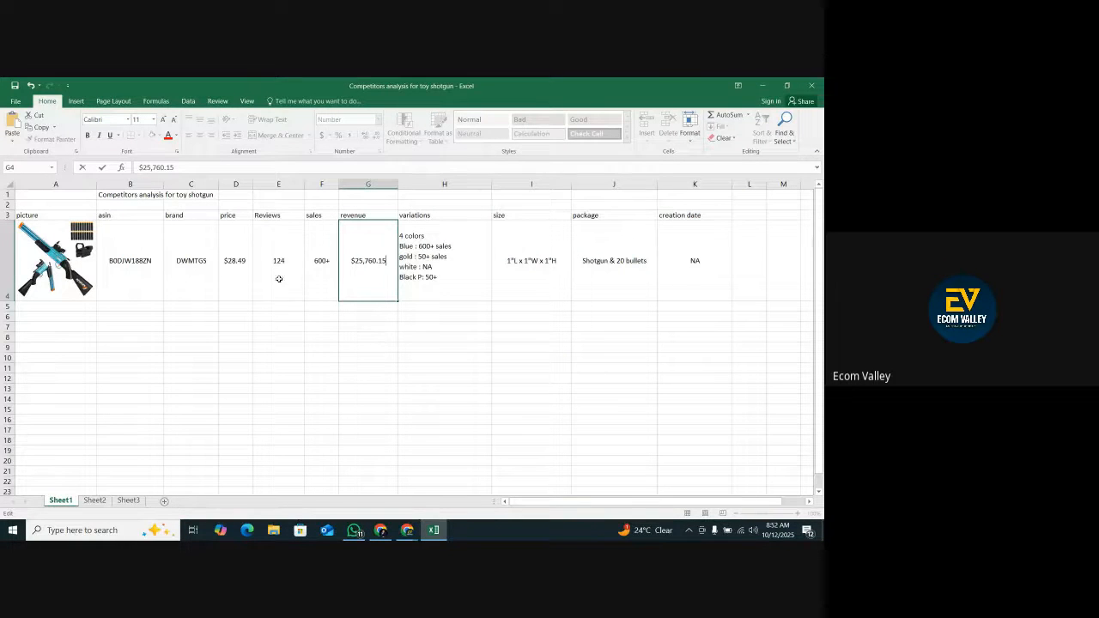
left_click(279, 272)
Look up the DWMTGS listing's creation date in the Xray results and enter it in cell K4 as 11-Oct-24.
left_click_drag(126, 270, 688, 282)
double_click(688, 282)
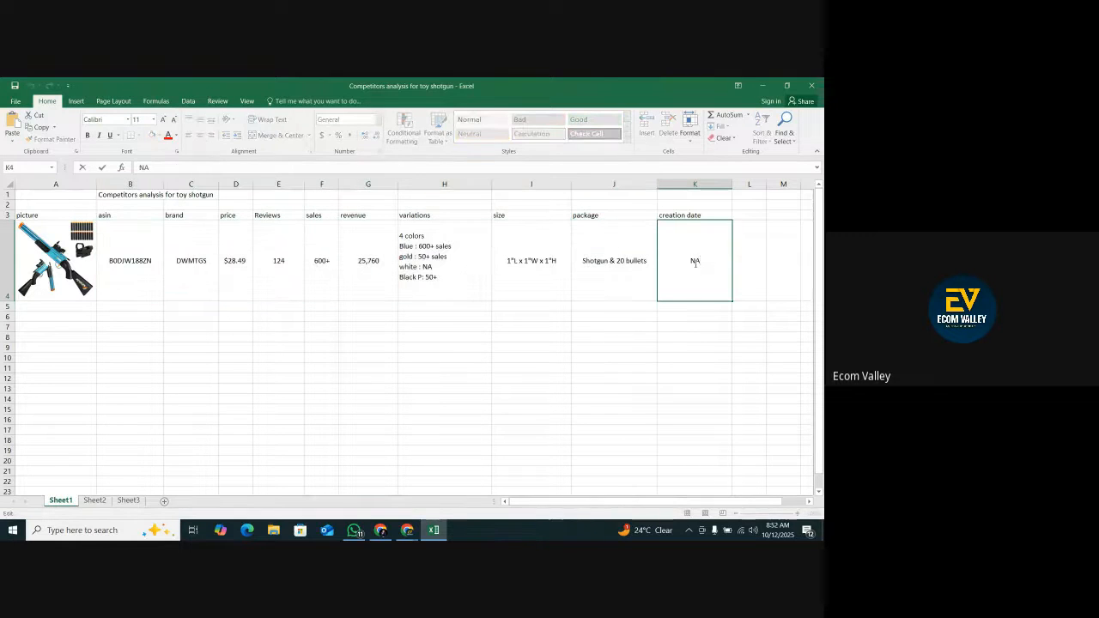
double_click(695, 261)
left_click(381, 531)
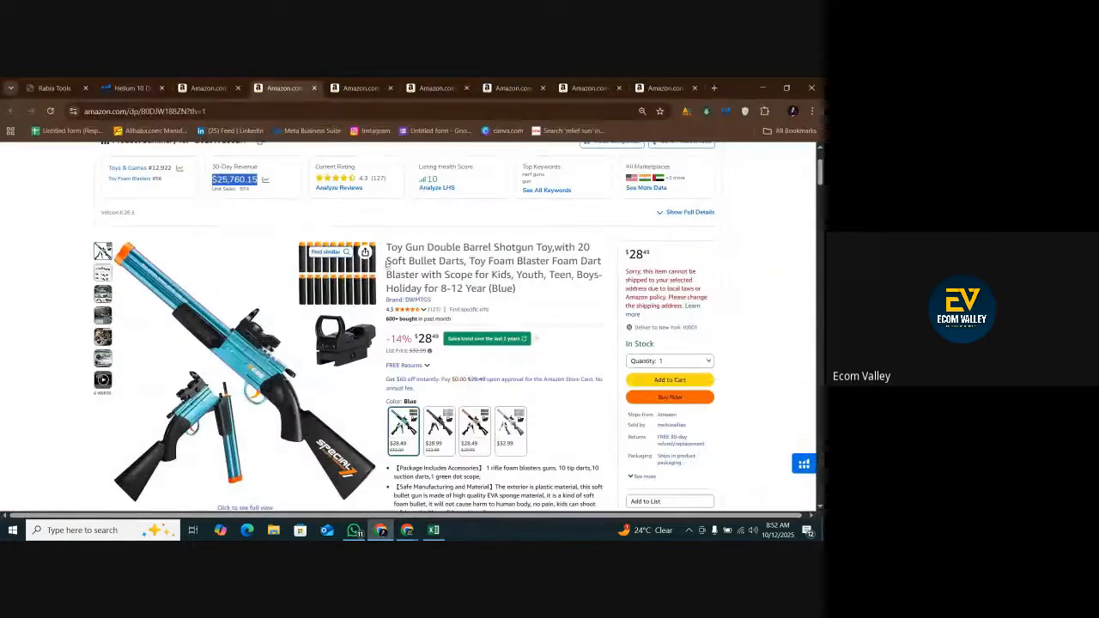
left_click(228, 83)
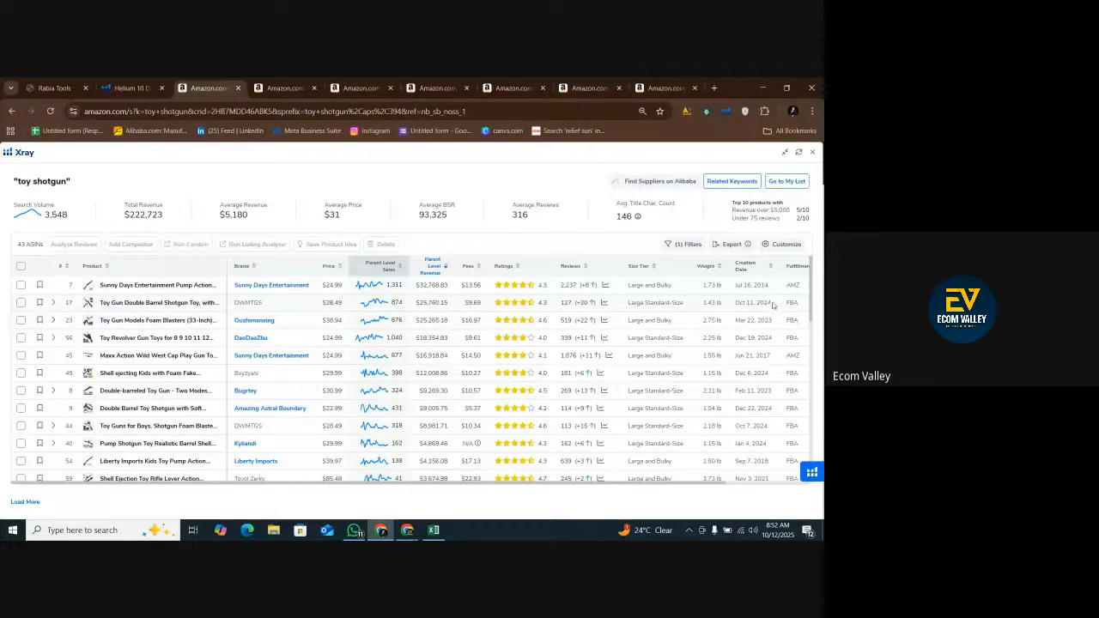
left_click(433, 530)
double_click(708, 249)
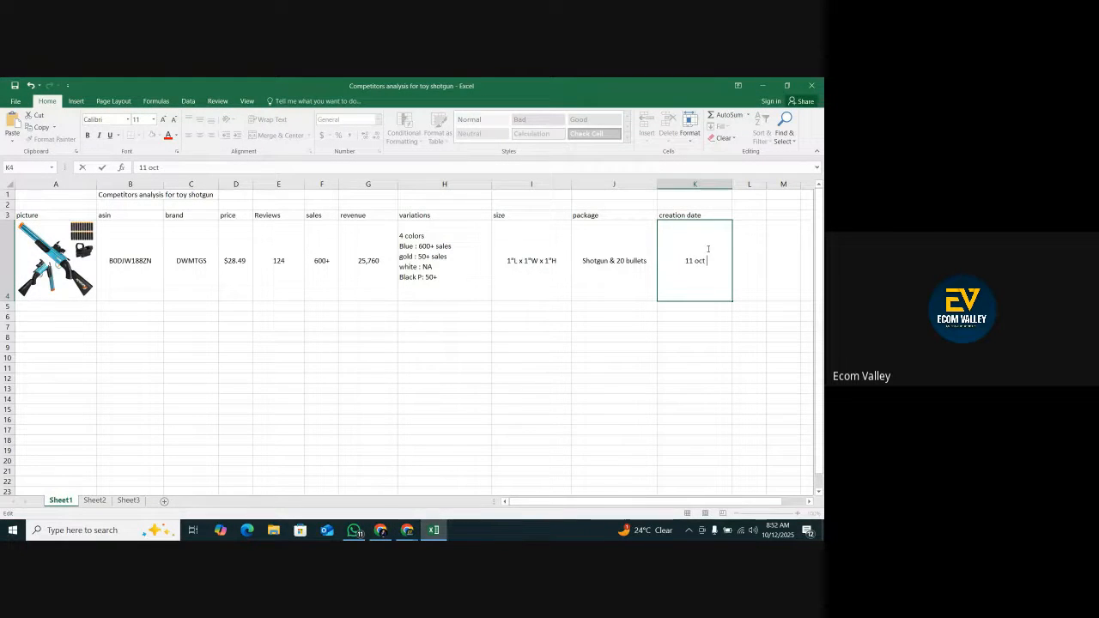
left_click(724, 355)
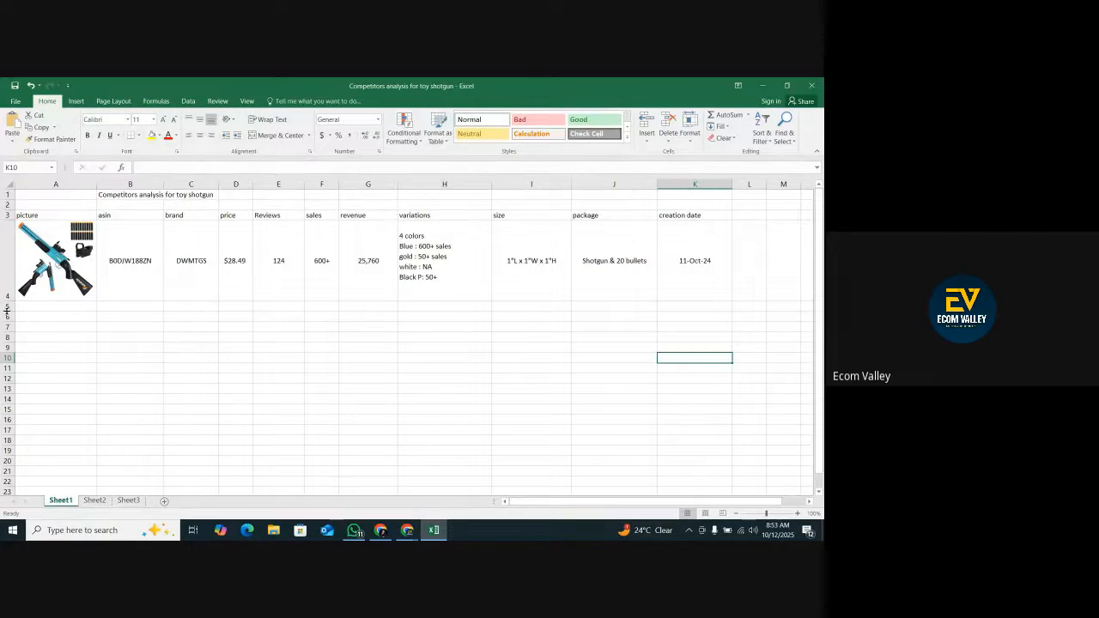
Copy the DWMTGS competitor row 4 into row 5 as a template for the next competitor.
left_click(8, 267)
right_click(7, 270)
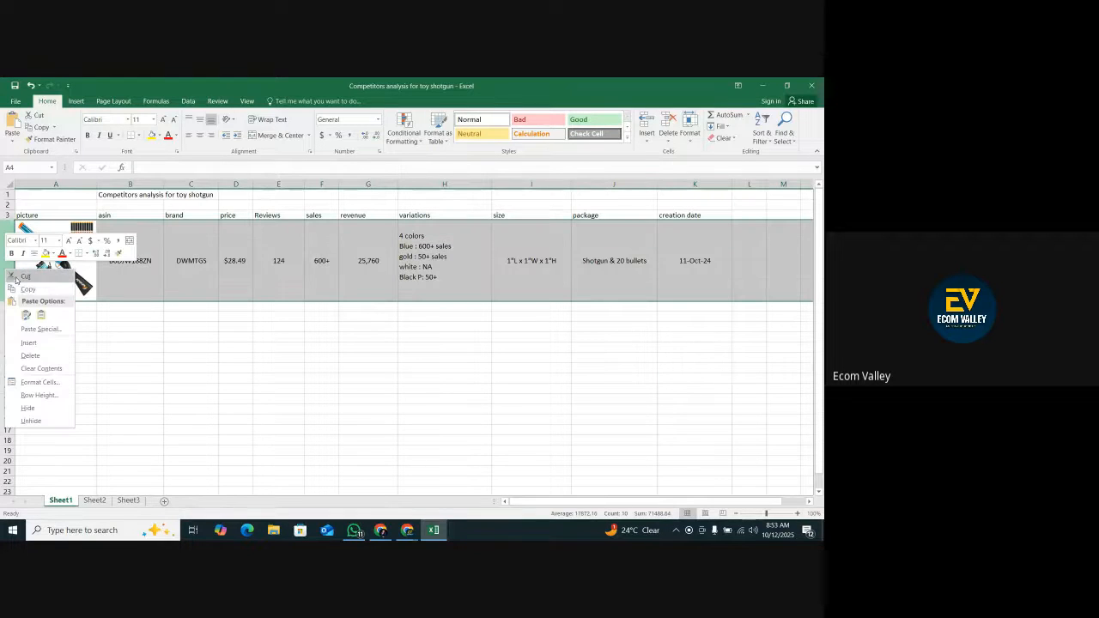
left_click(26, 288)
left_click(8, 306)
right_click(8, 308)
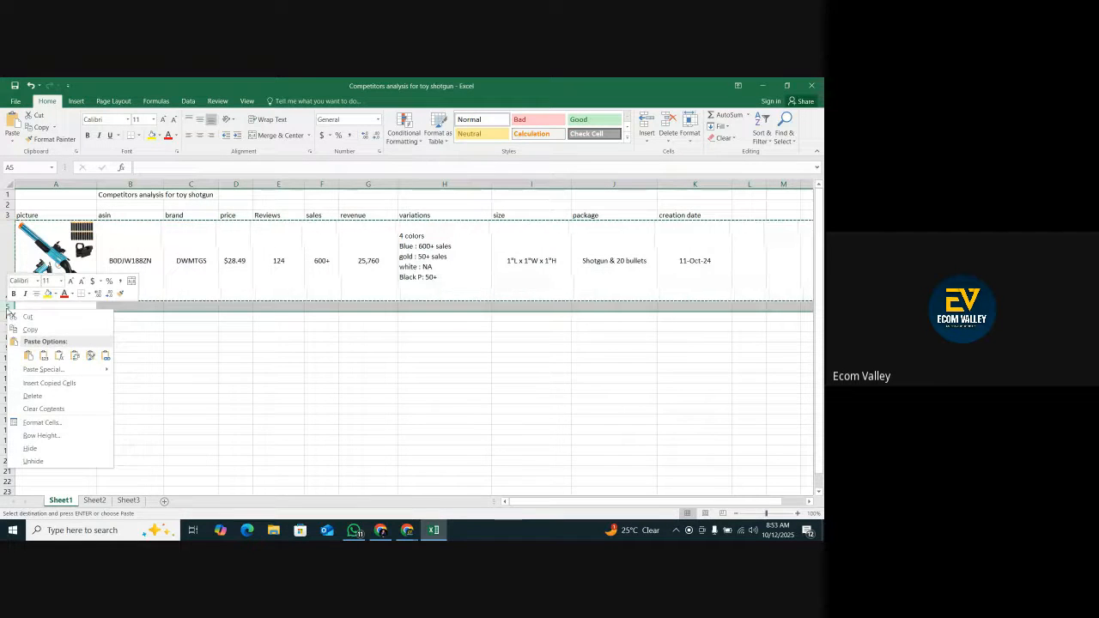
left_click(28, 355)
Remove the duplicated product picture from row 5, leaving cell A5 selected for a new picture.
left_click(77, 346)
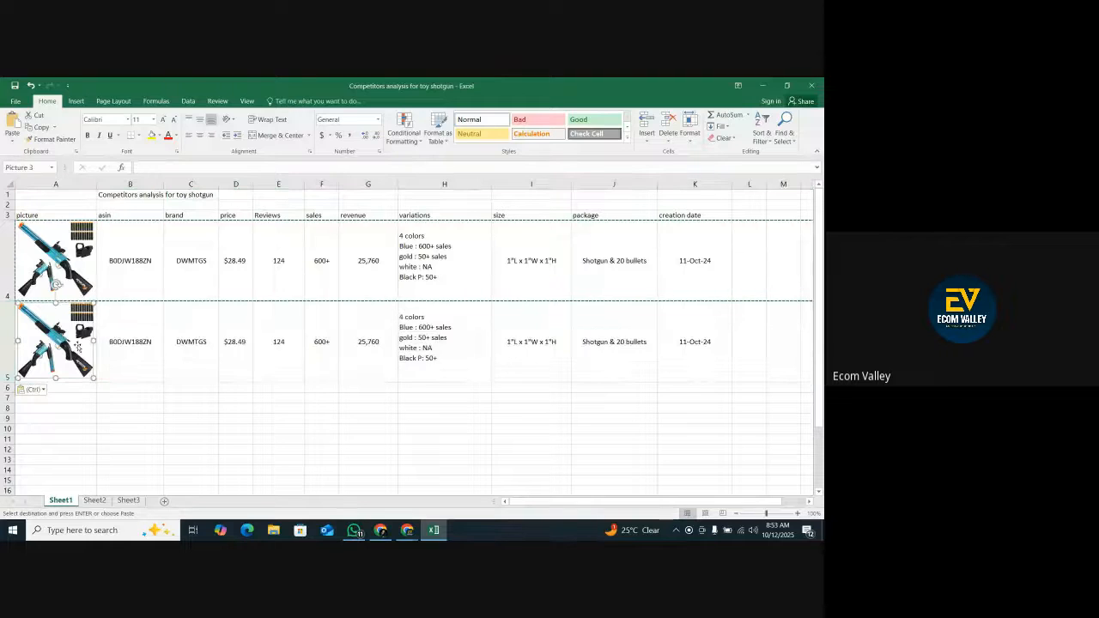
right_click(79, 346)
left_click(96, 352)
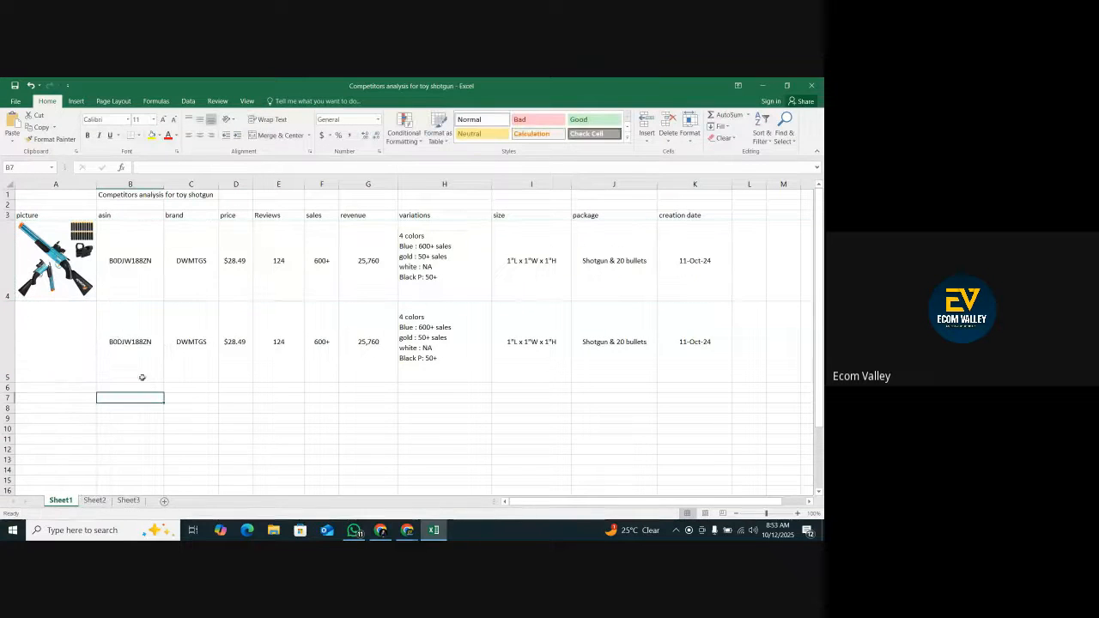
left_click_drag(61, 351, 85, 343)
left_click_drag(568, 504, 507, 504)
left_click(52, 327)
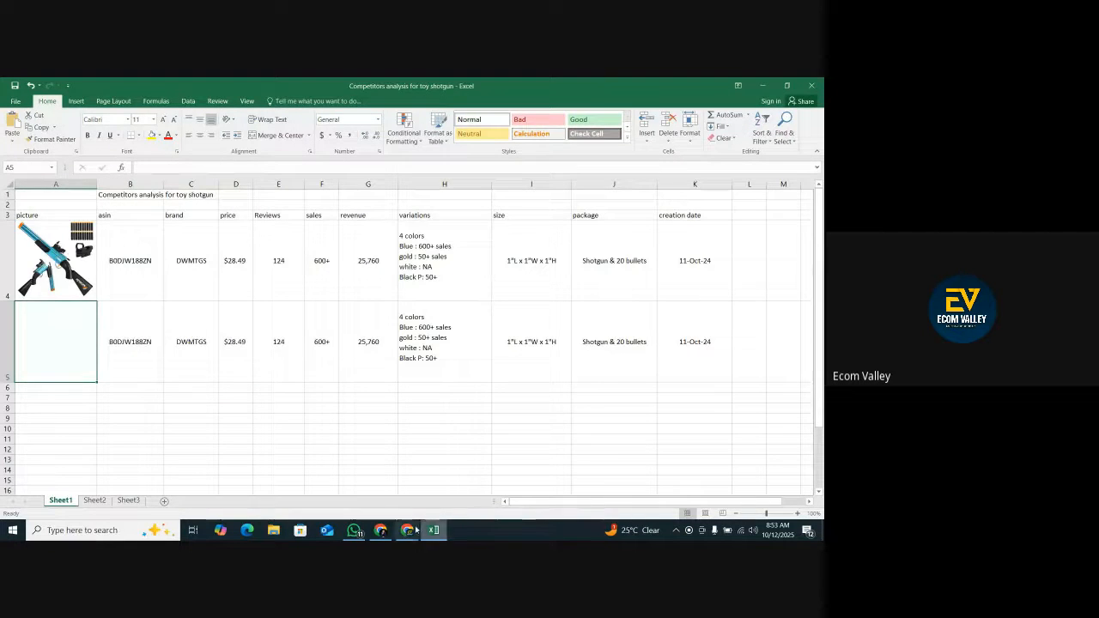
Open the Bsyzyani Shell ejecting toy gun listing and copy its full-size main product image.
left_click(380, 530)
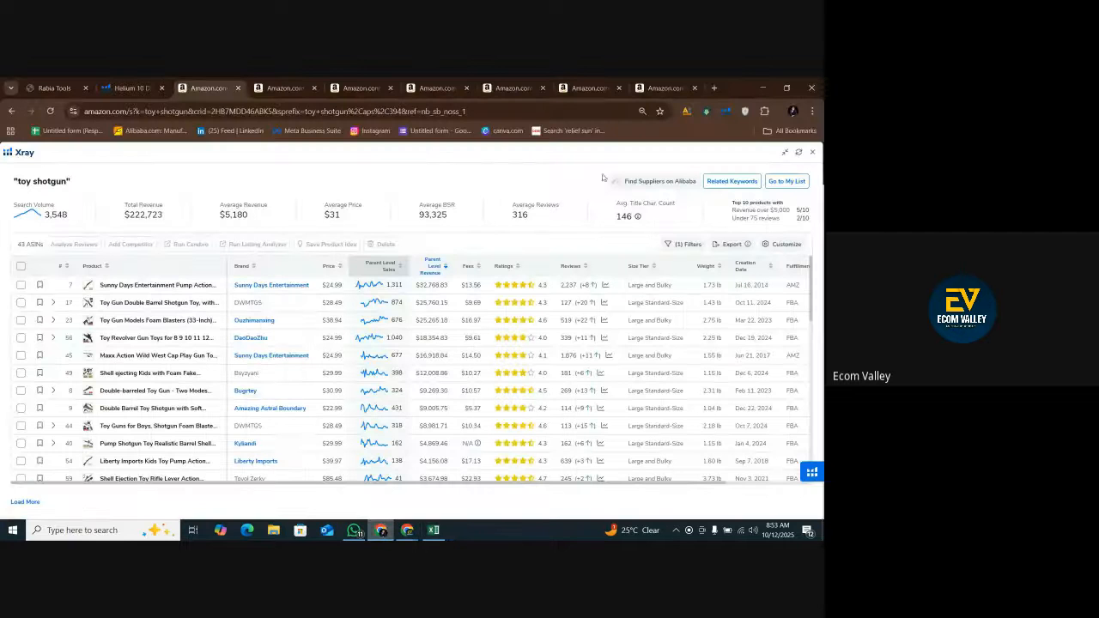
left_click(283, 87)
left_click(359, 88)
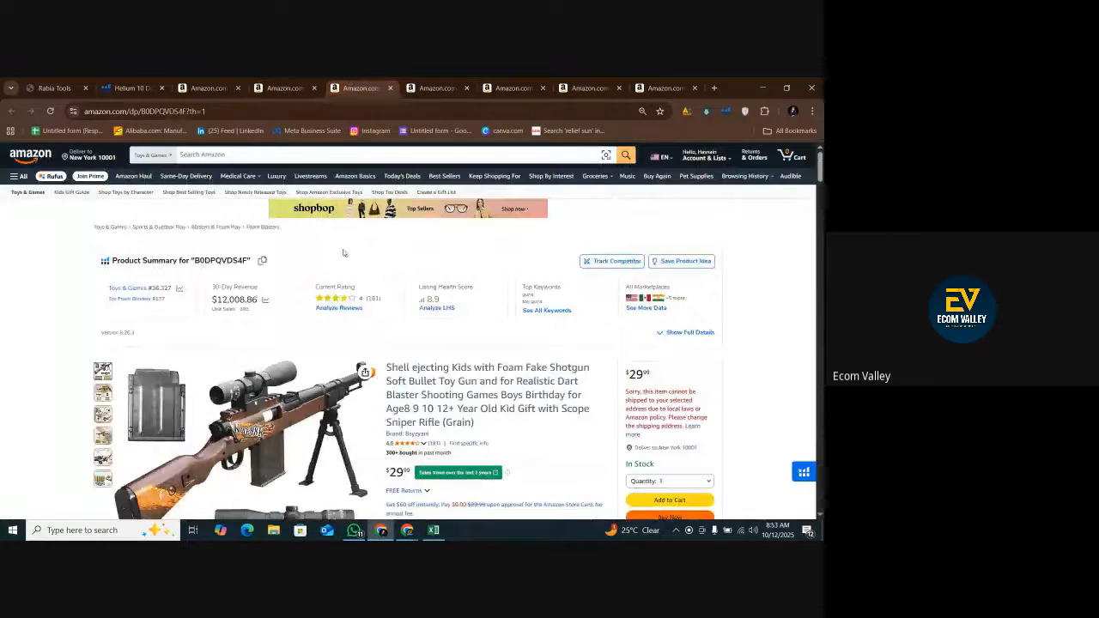
scroll(335, 258, "down", 2)
left_click(307, 290)
right_click(304, 276)
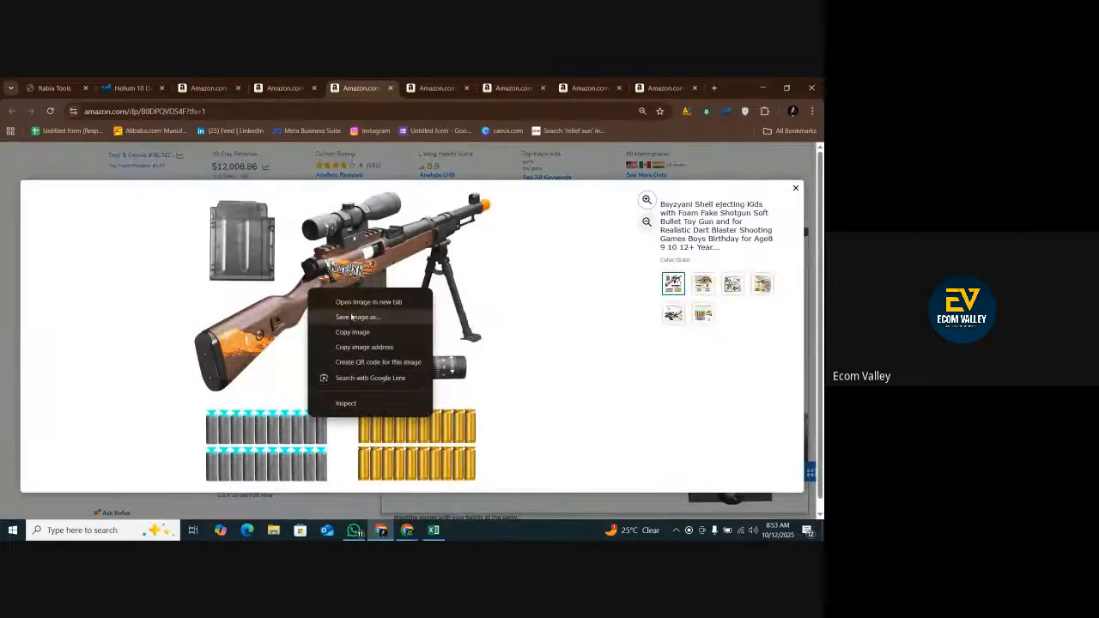
left_click(352, 332)
left_click(334, 288)
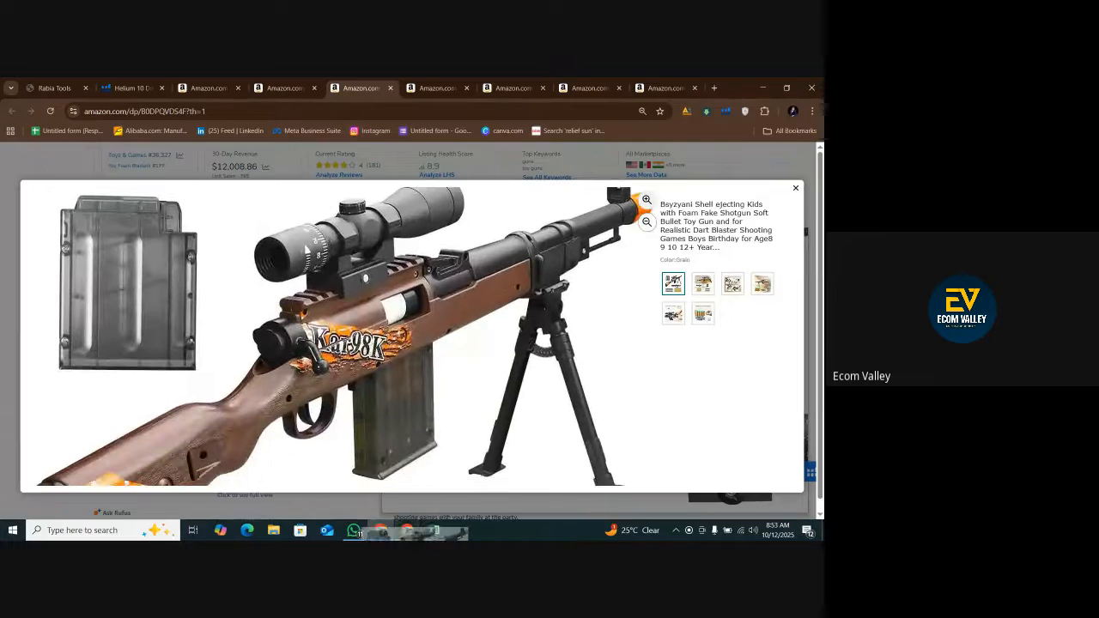
Paste the copied product image into cell A5 of the Excel sheet and shrink it to fit inside the cell.
left_click(435, 530)
left_click(88, 371)
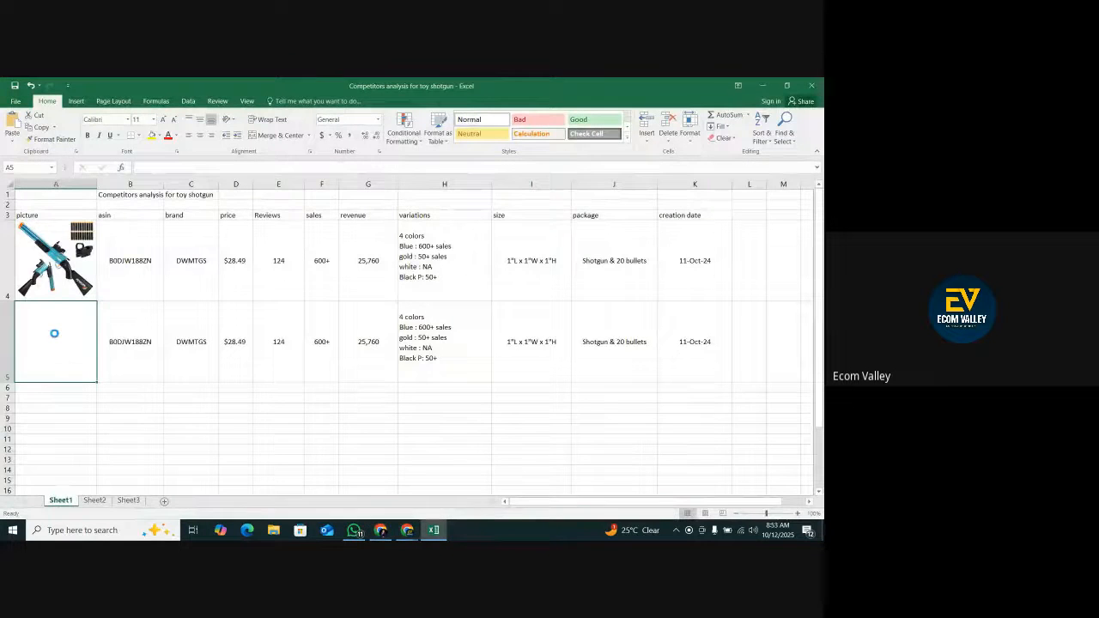
key("ctrl+v")
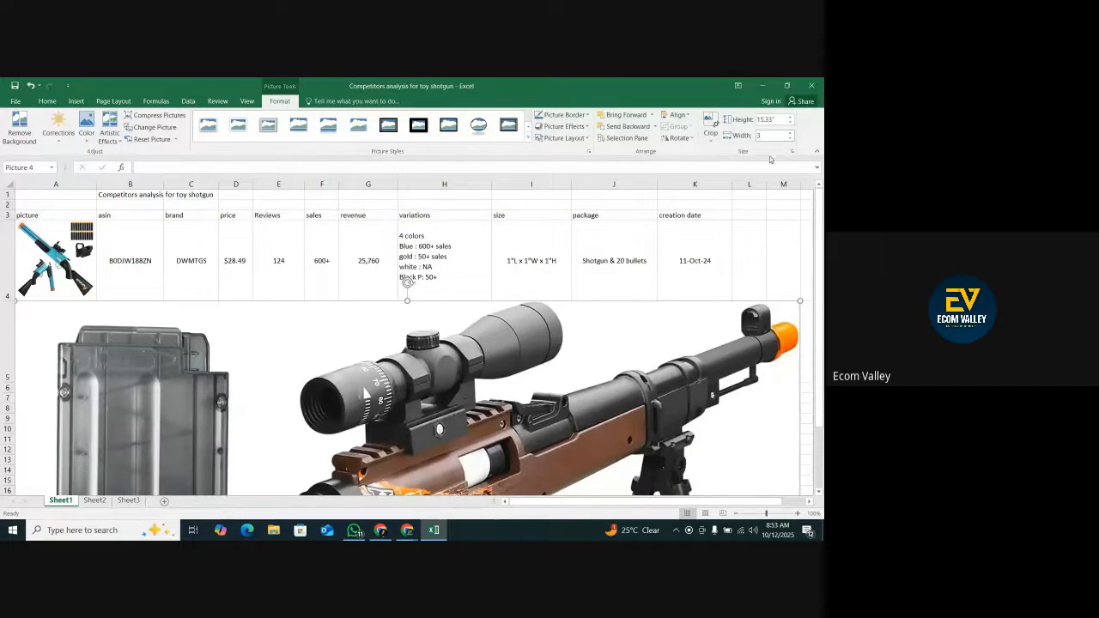
key("Return")
left_click_drag(169, 301, 79, 392)
left_click_drag(55, 441, 91, 380)
left_click_drag(69, 347, 72, 345)
left_click(118, 434)
Replace the ASIN in cell B5 with B0DPQVDS4F, copied from the Bsyzyani listing's web address.
left_click(124, 341)
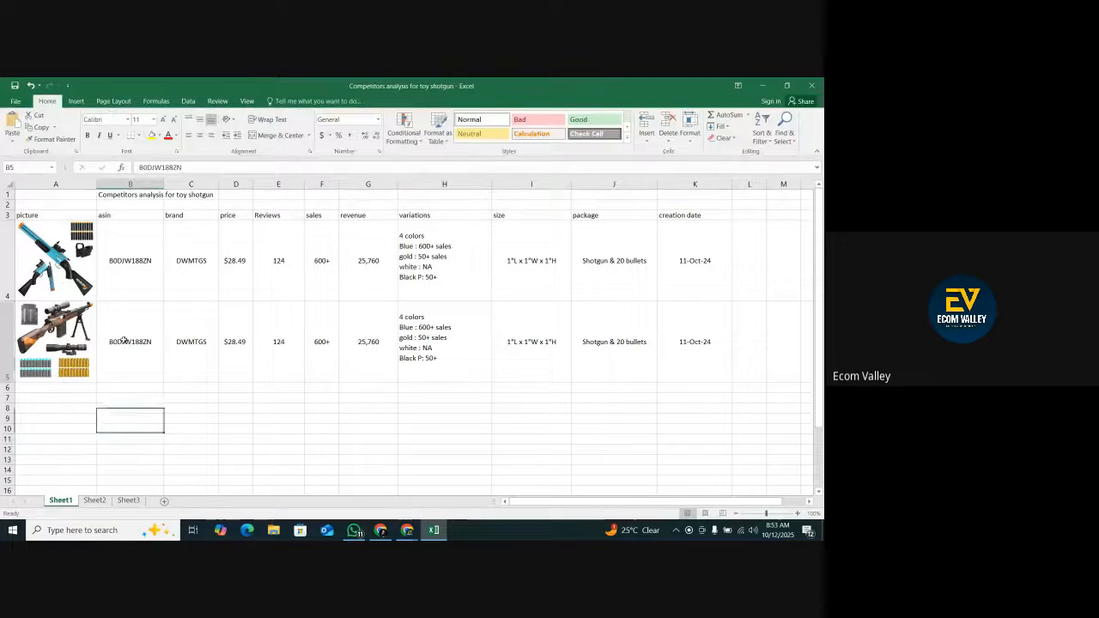
left_click(381, 530)
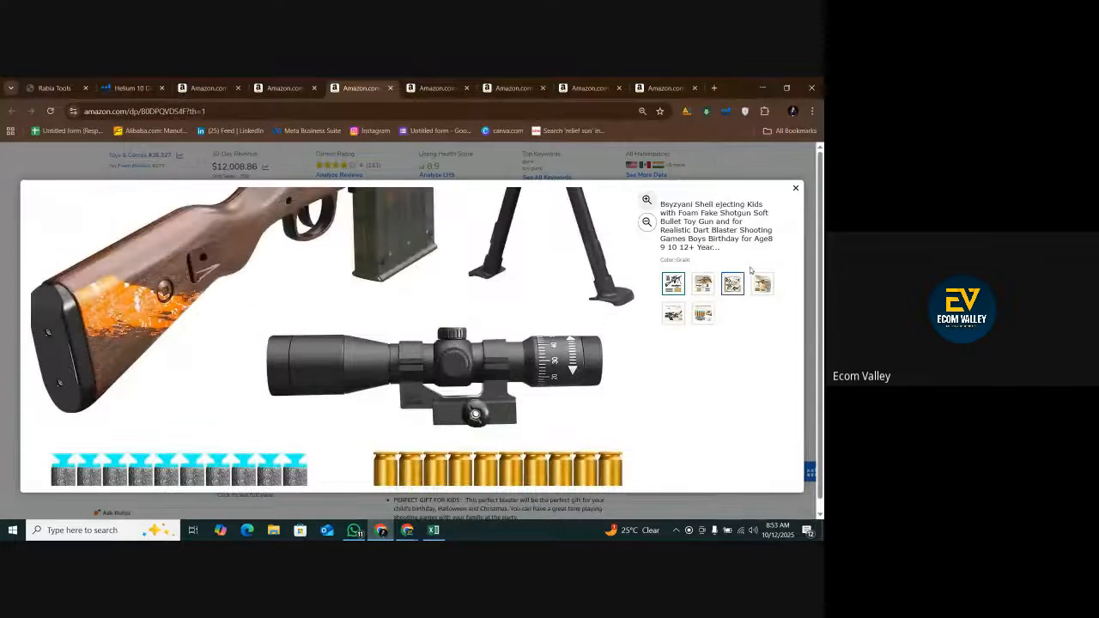
left_click(795, 189)
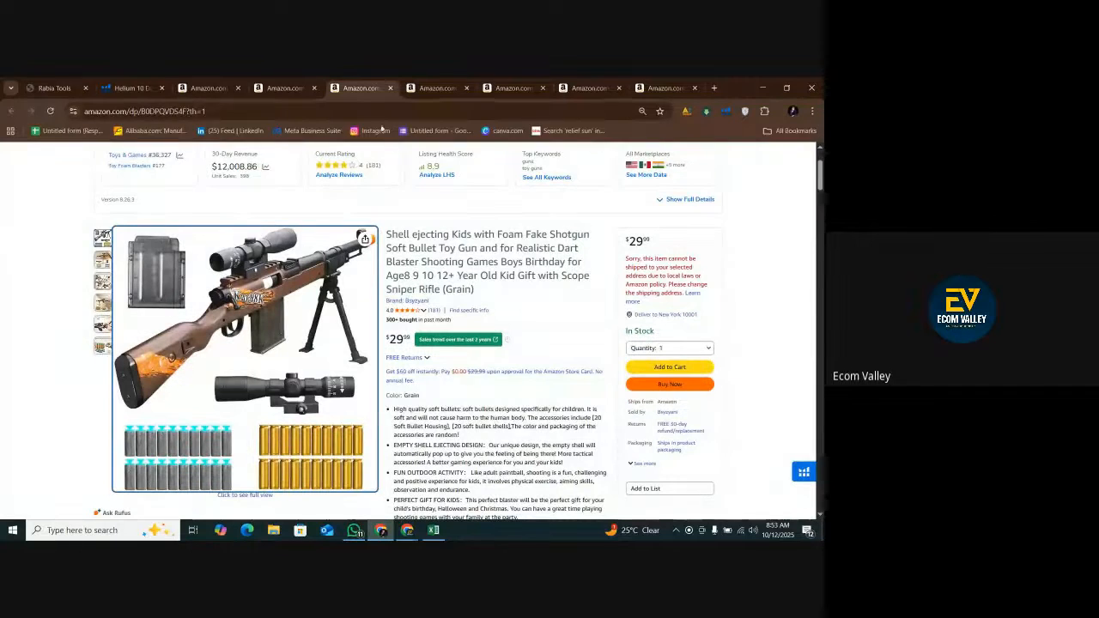
double_click(156, 111)
right_click(198, 111)
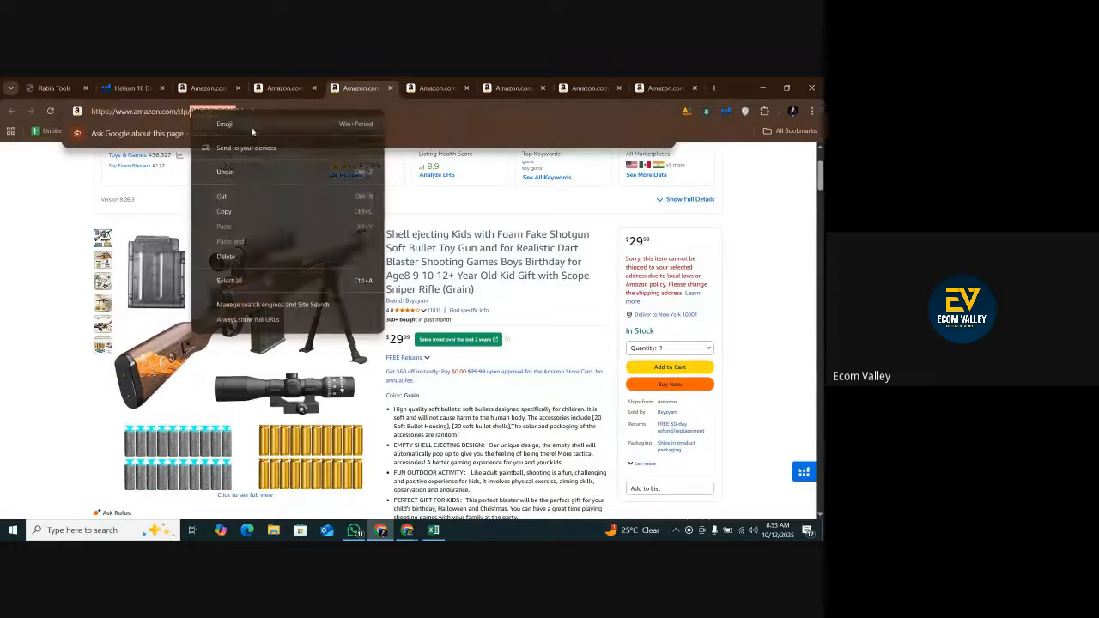
left_click(229, 213)
scroll(225, 254, "up", 3)
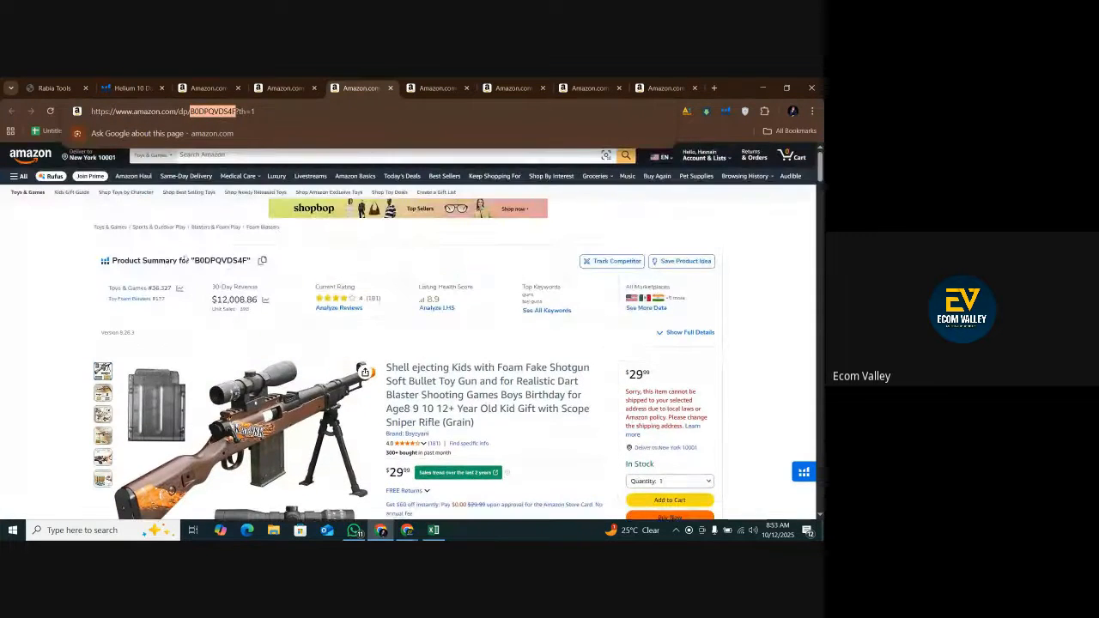
scroll(222, 255, "down", 5)
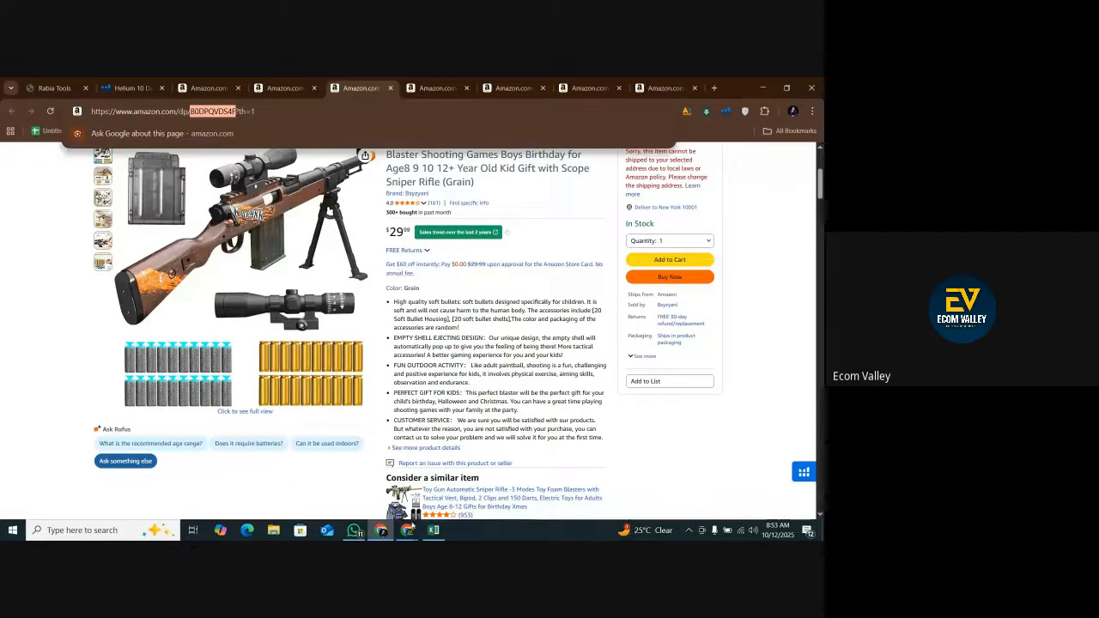
left_click(434, 529)
right_click(128, 341)
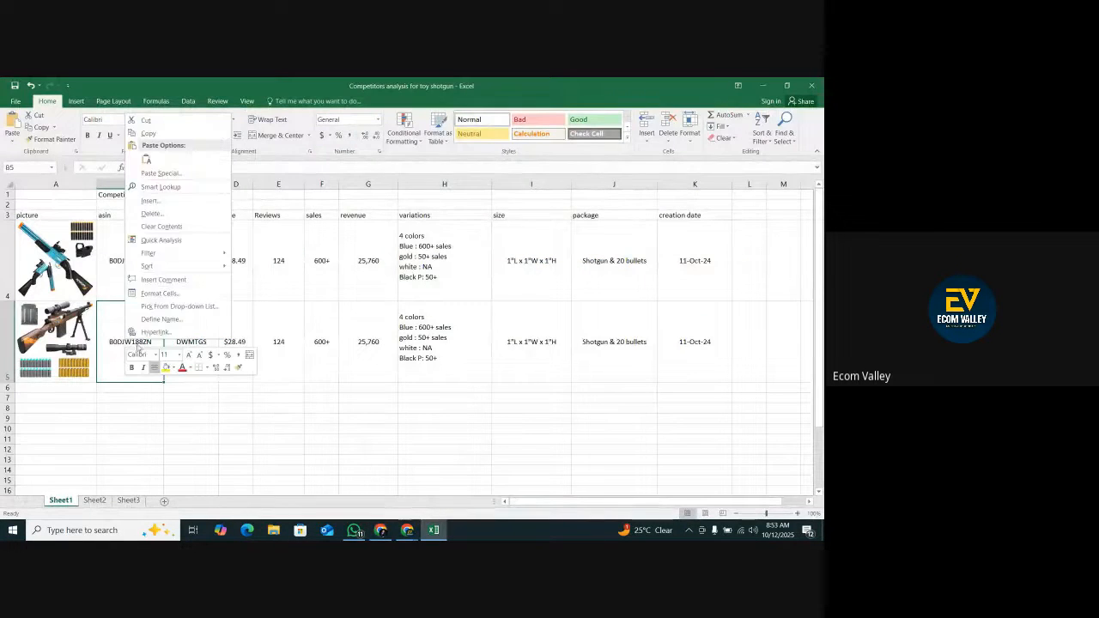
left_click(161, 169)
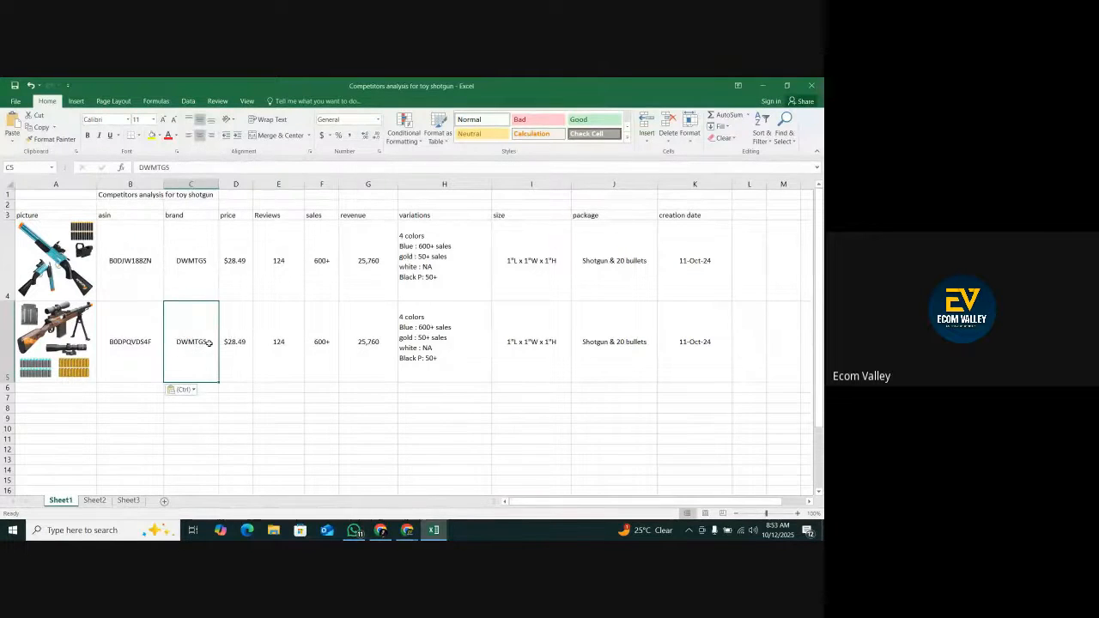
Replace the brand in cell C5 with Bsyzyani, copied from the Amazon listing, and centre it in the cell.
left_click(380, 529)
scroll(266, 223, "up", 3)
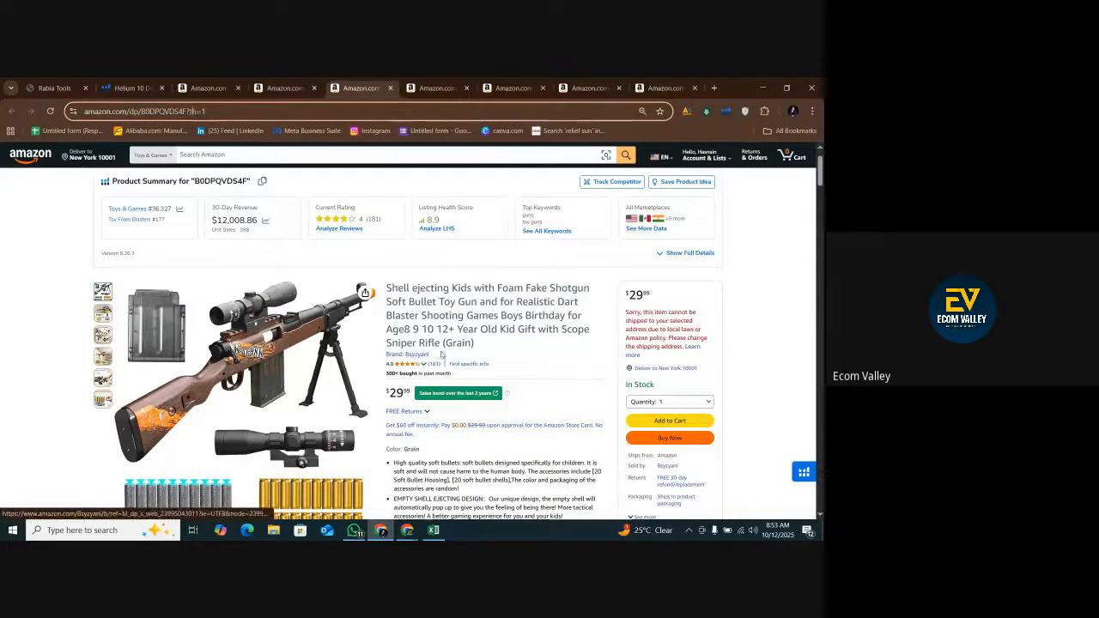
left_click_drag(430, 353, 406, 355)
right_click(409, 355)
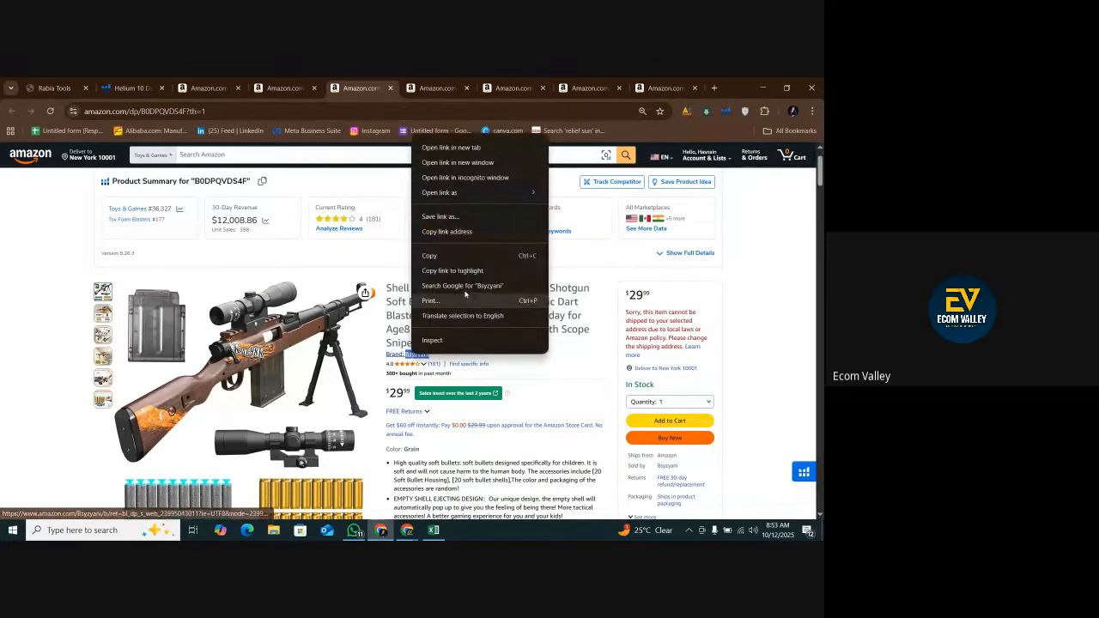
left_click(429, 252)
left_click(435, 531)
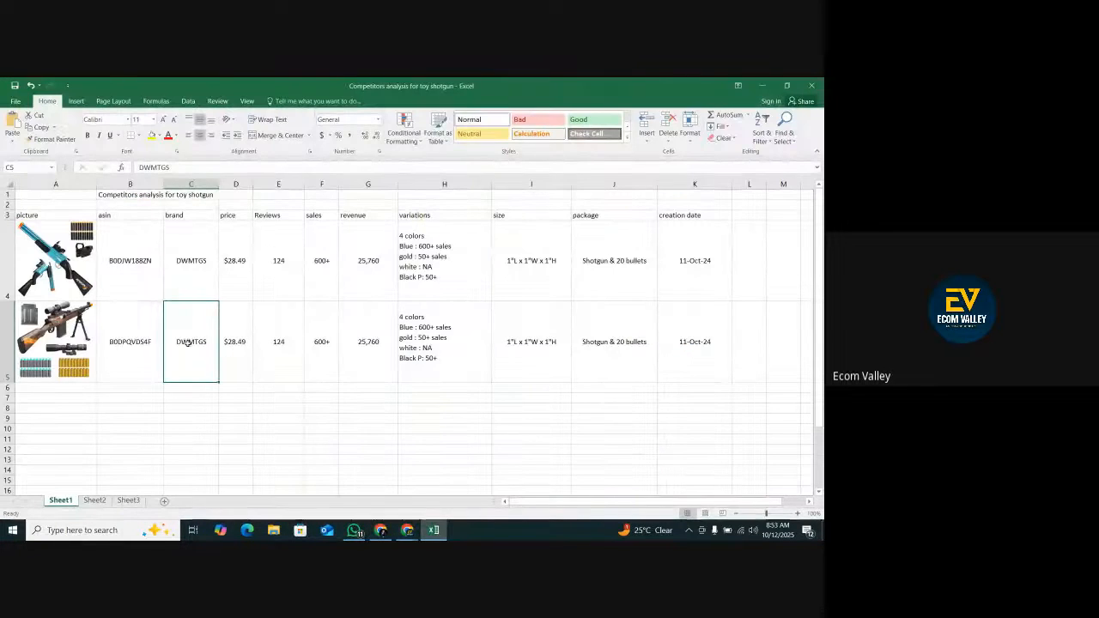
key("ctrl+v")
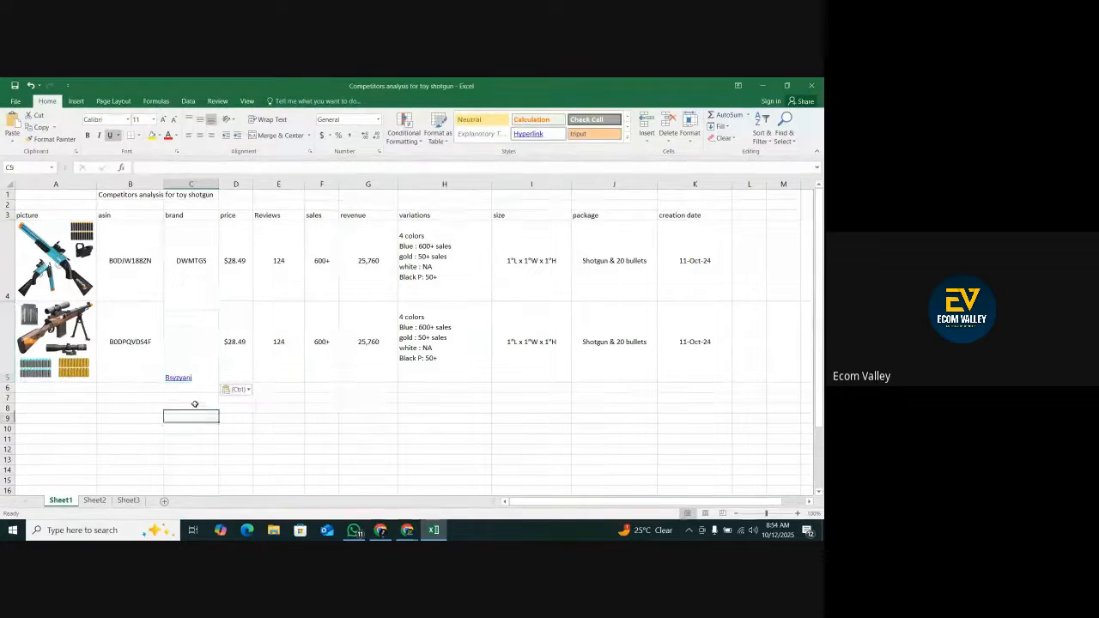
left_click(199, 119)
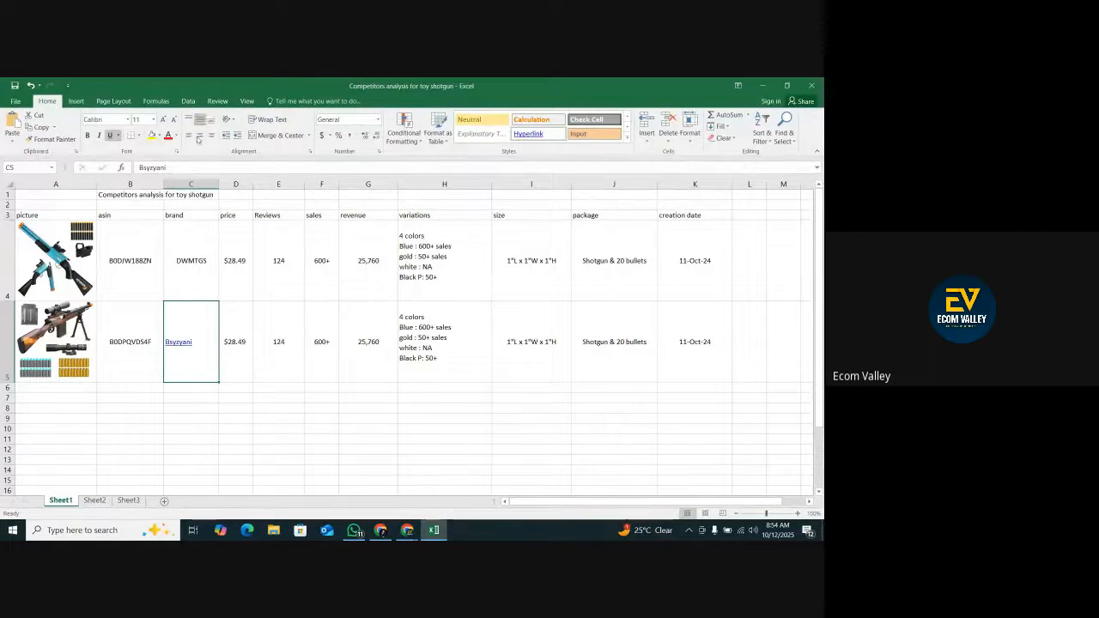
Update row 5 from the Bsyzyani listing, setting the price in D5 to $29.99 and the reviews in E5 to 181.
left_click(243, 375)
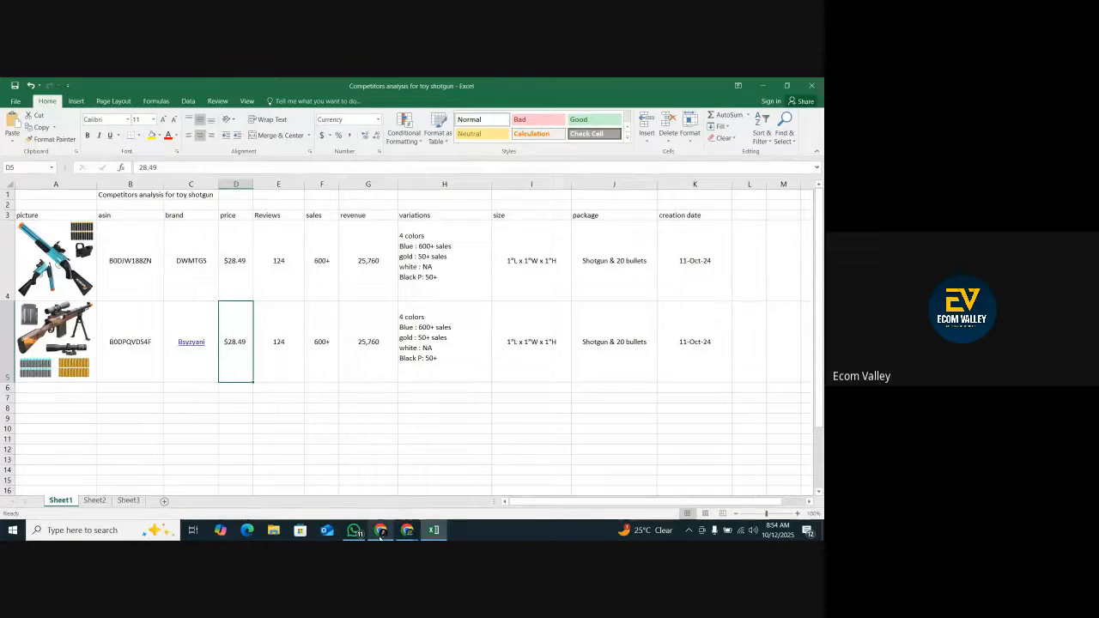
left_click(380, 532)
left_click(380, 532)
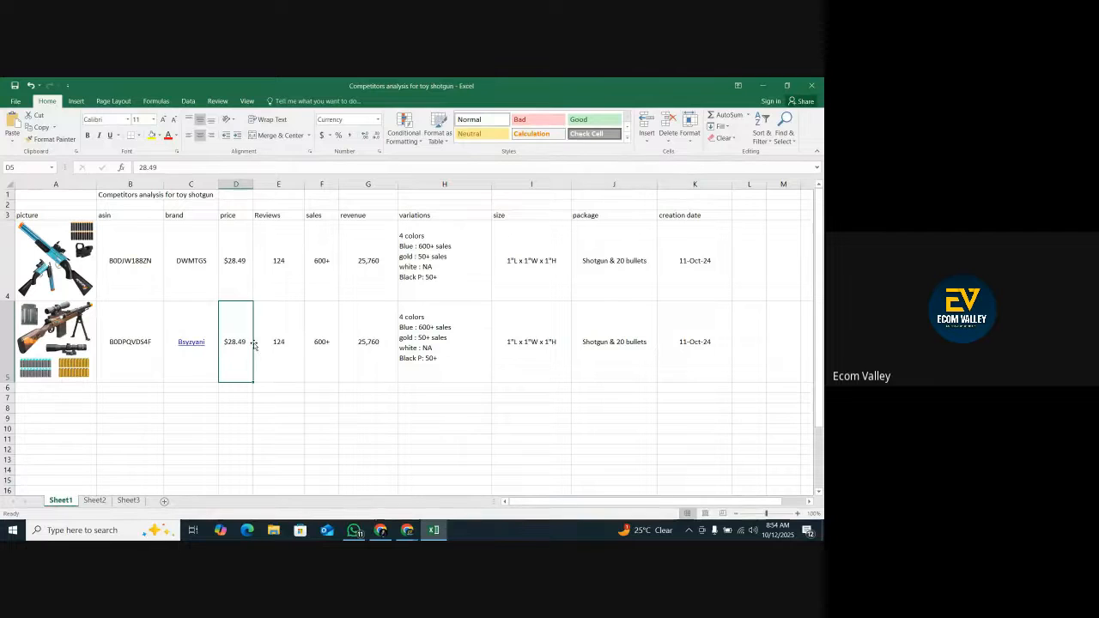
type("$2")
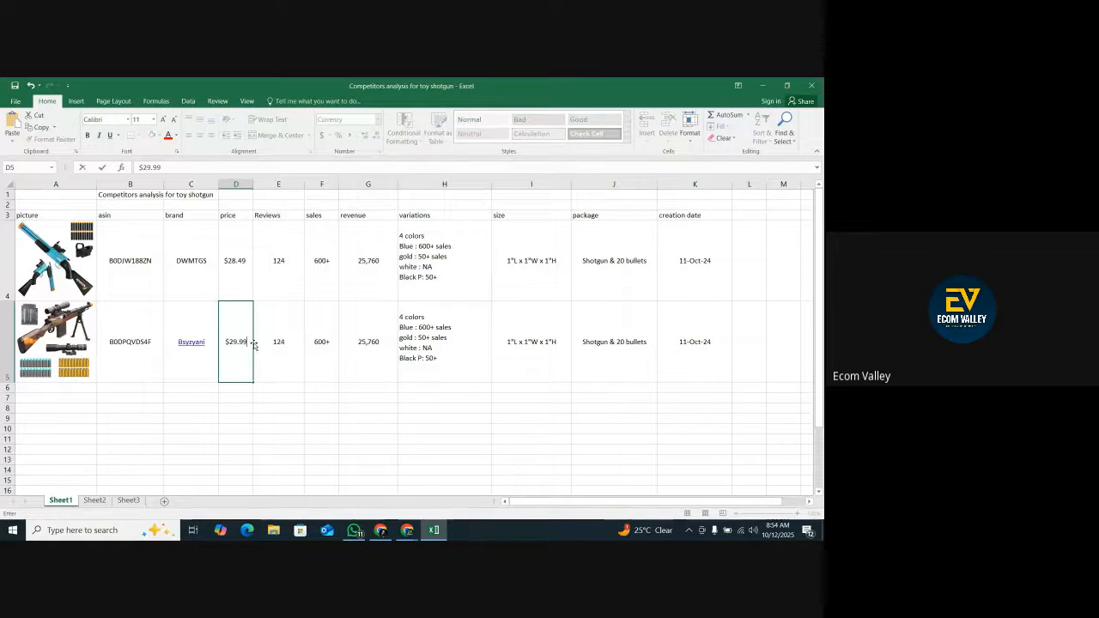
left_click(288, 353)
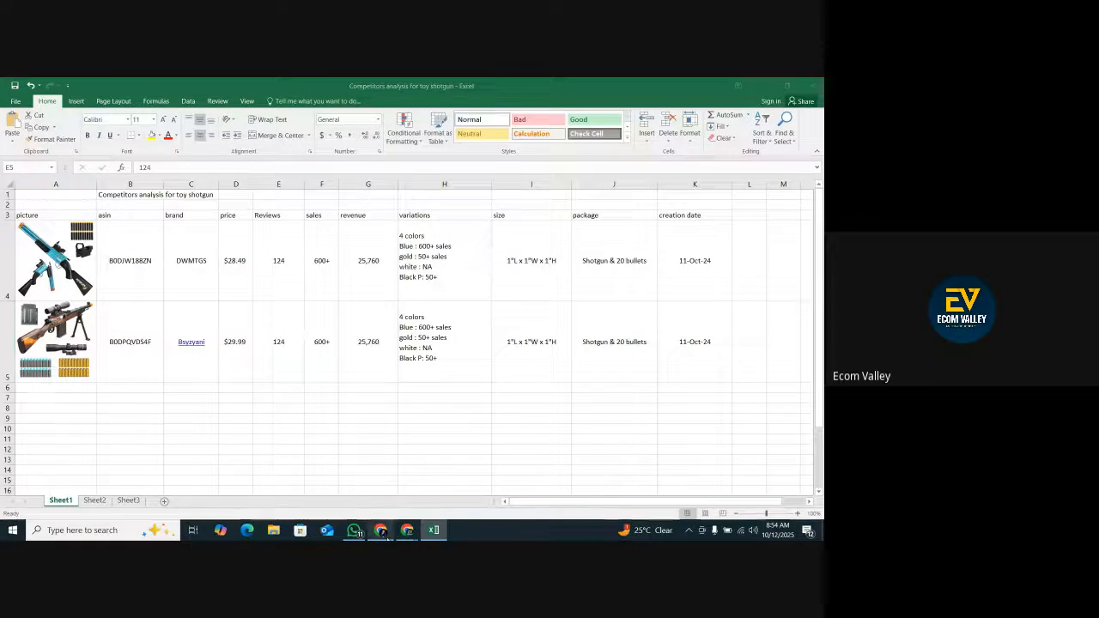
left_click(382, 531)
left_click(380, 529)
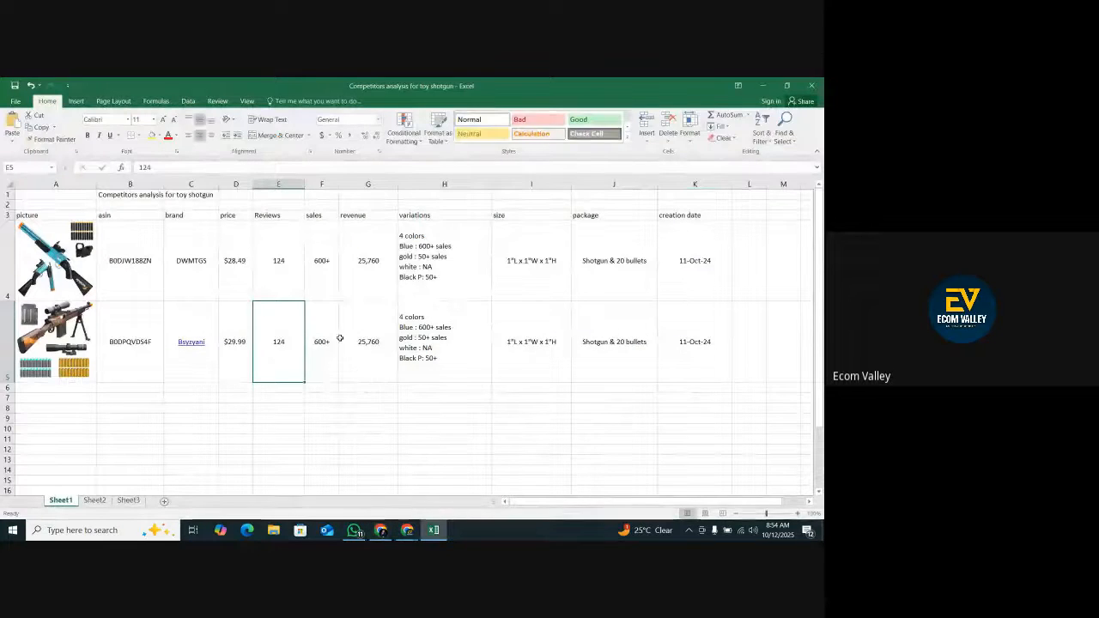
type("12")
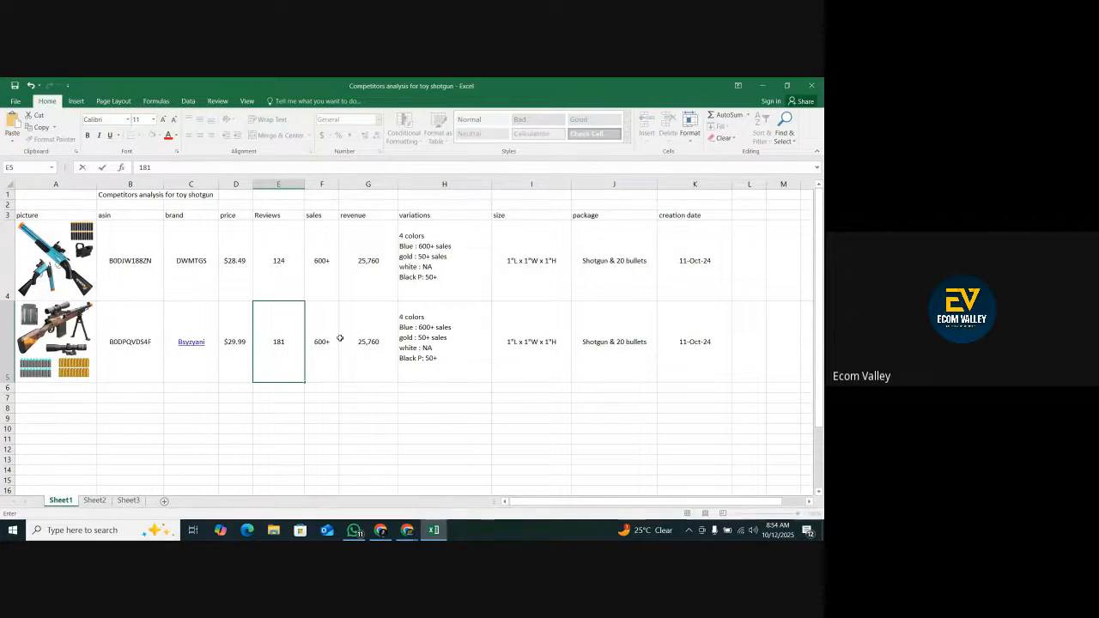
Check the unit sales on the Bsyzyani and DWMTGS listings and set the DWMTGS sales in cell F4 to 800+.
left_click(325, 340)
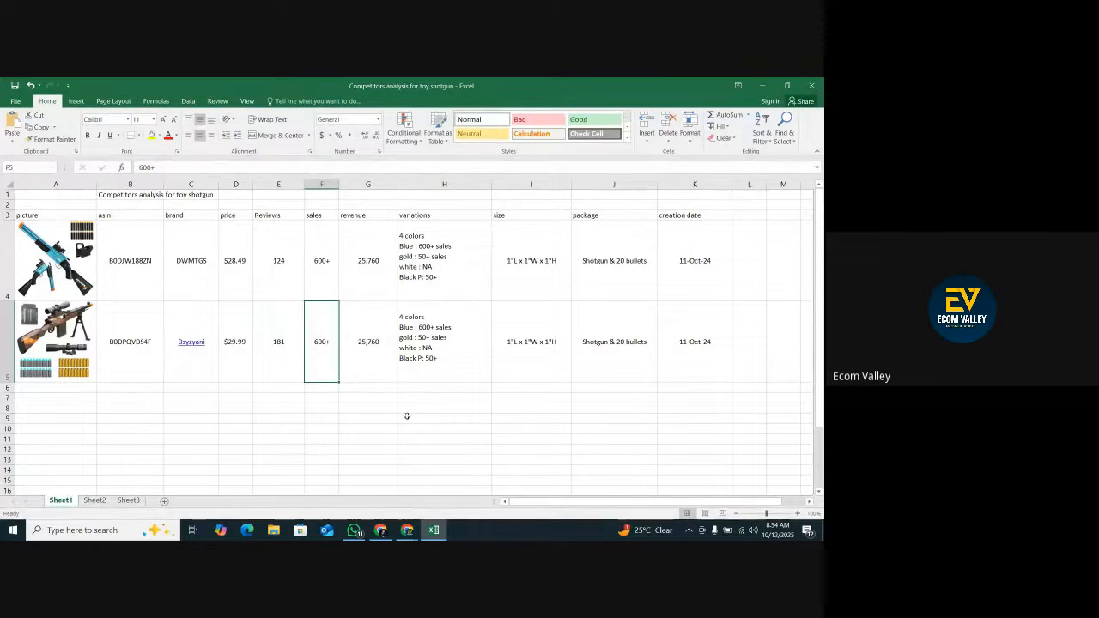
left_click(407, 530)
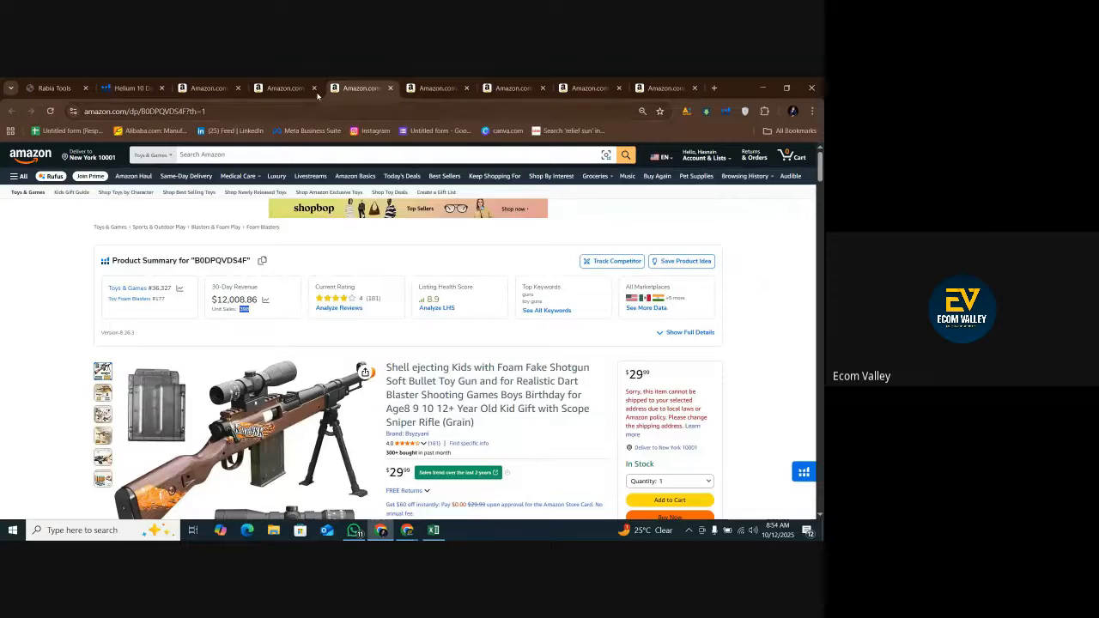
key("ctrl+shift+Tab")
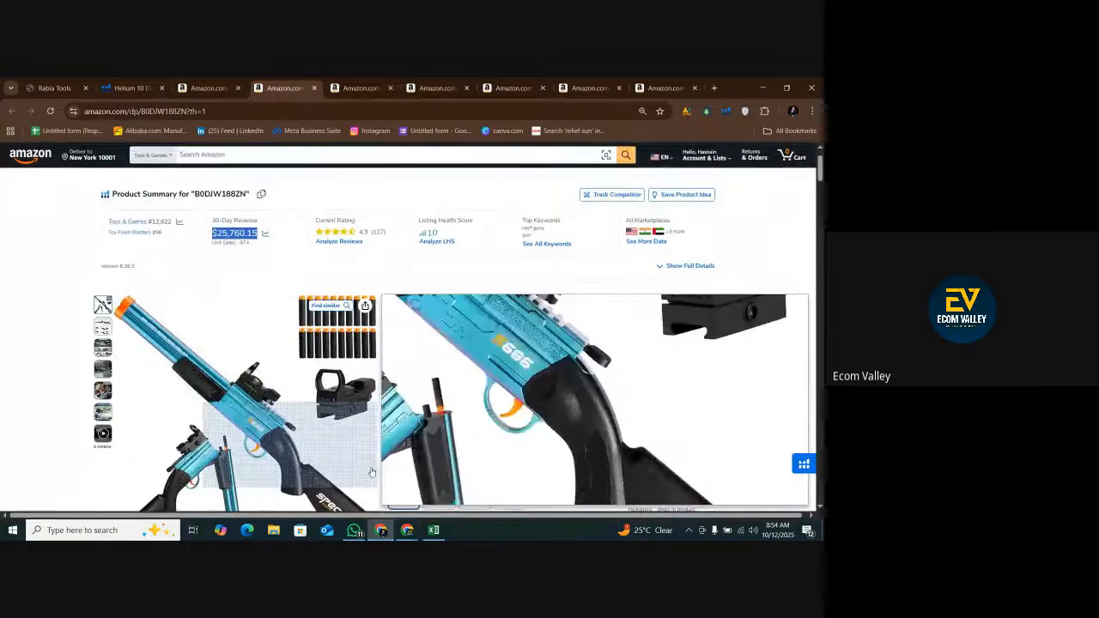
left_click(434, 529)
left_click(327, 270)
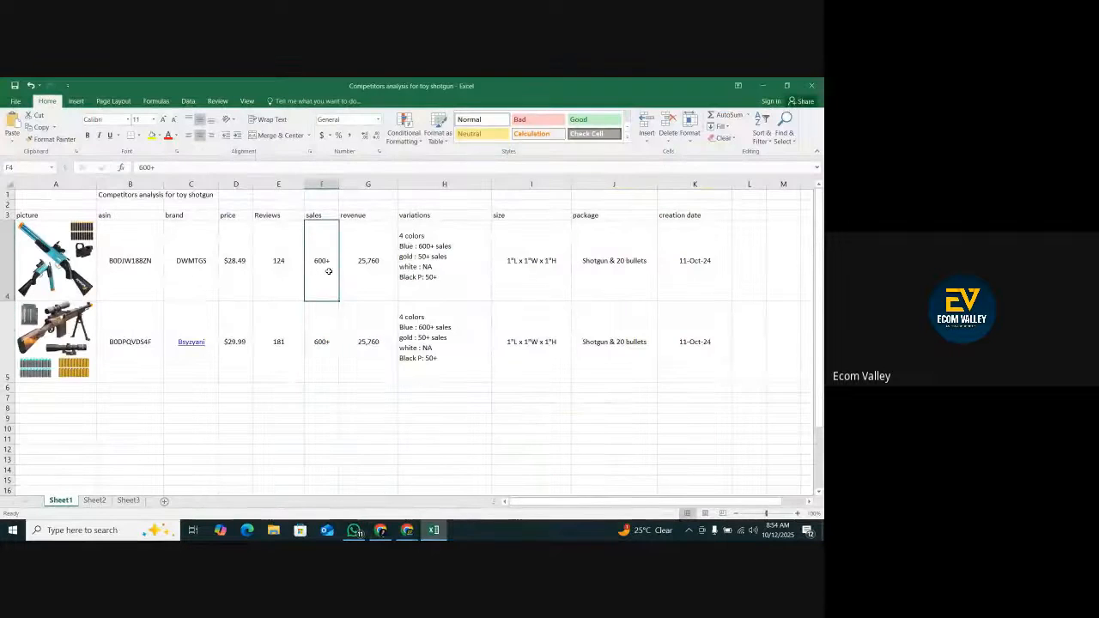
type("800")
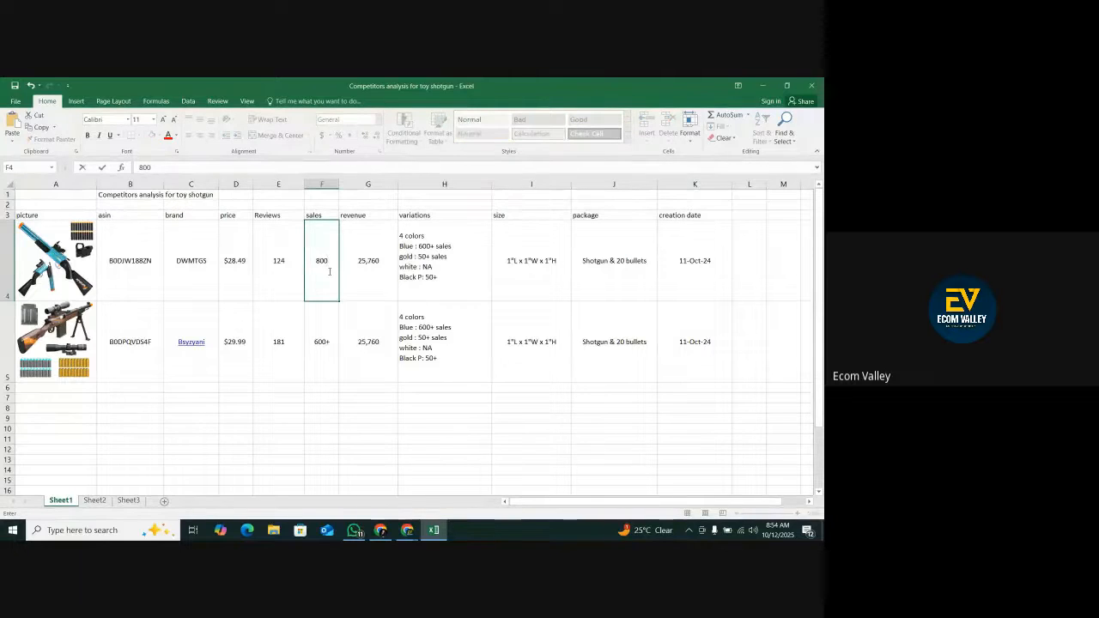
type("+")
Set the Bsyzyani sales in cell F5 to 350+ and select the revenue cell G5.
left_click(324, 340)
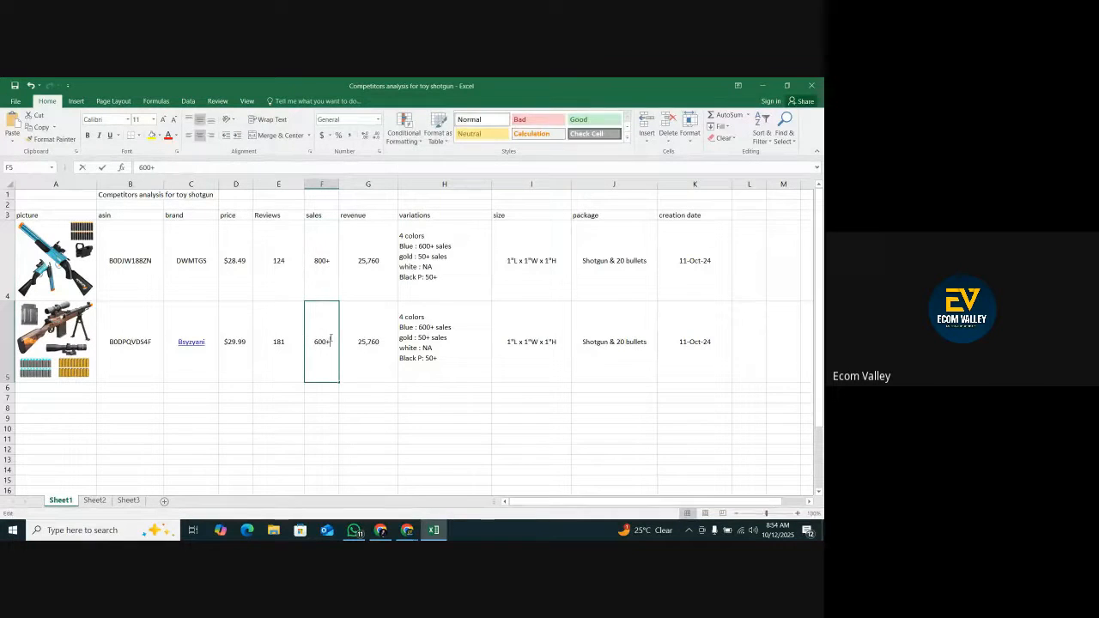
double_click(331, 341)
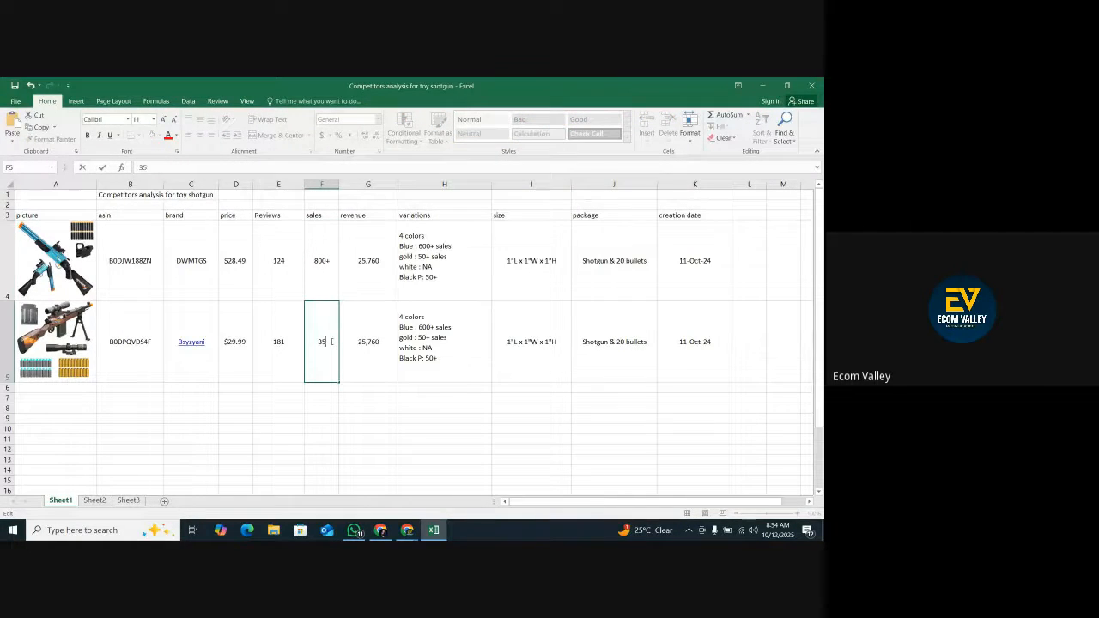
type("350+")
left_click(365, 341)
left_click(406, 530)
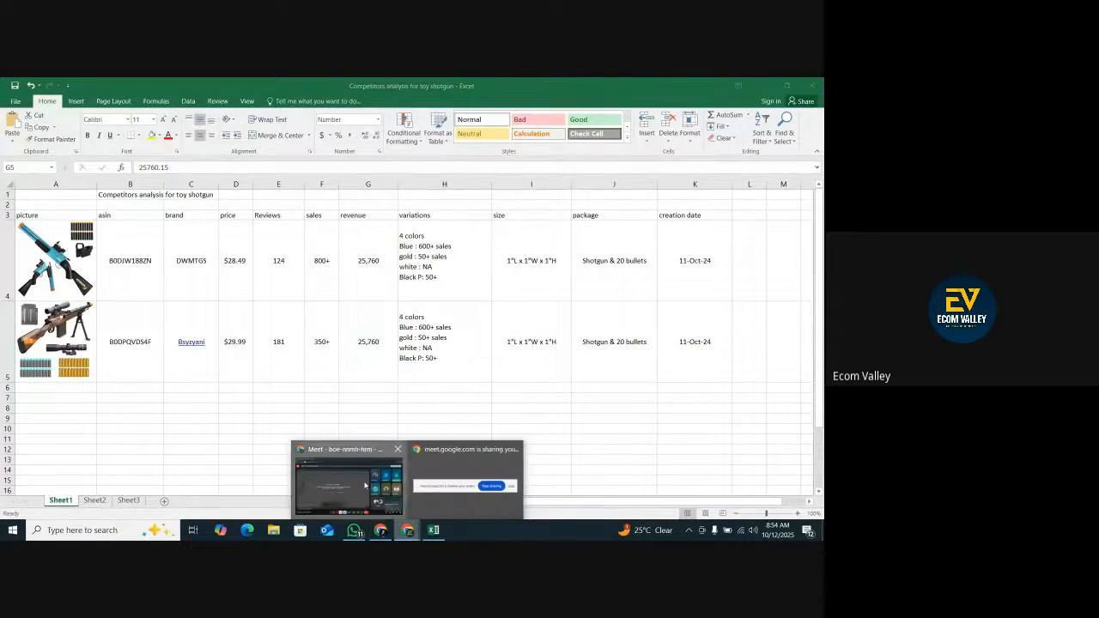
left_click(364, 486)
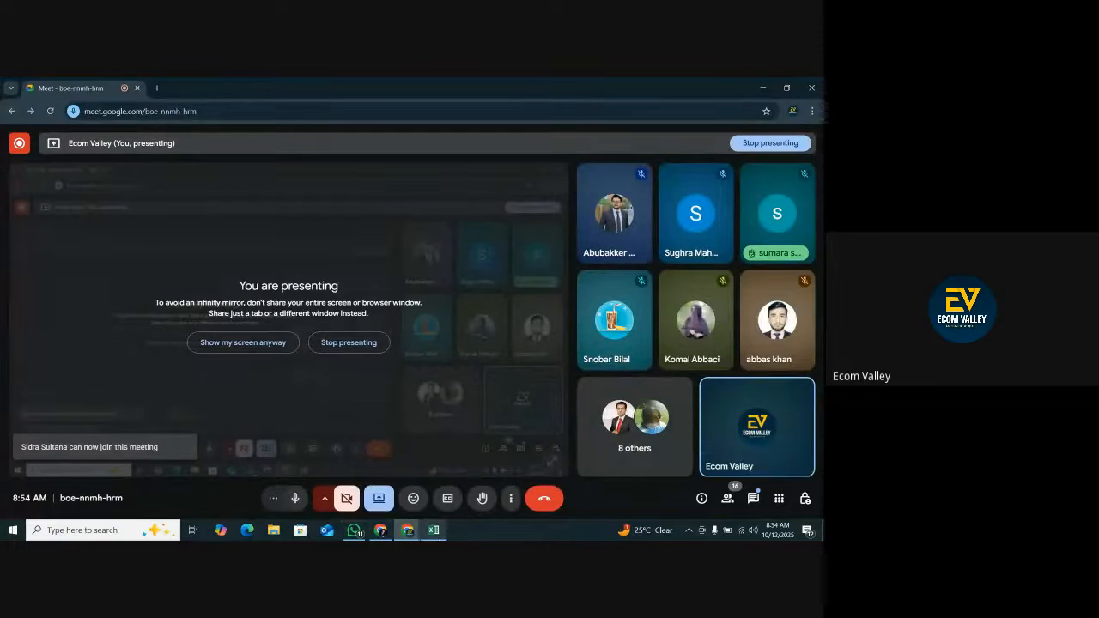
left_click(408, 530)
Copy the 30-day revenue of $12,008.86 from the Bsyzyani listing's product summary and return to the Excel sheet.
left_click(382, 533)
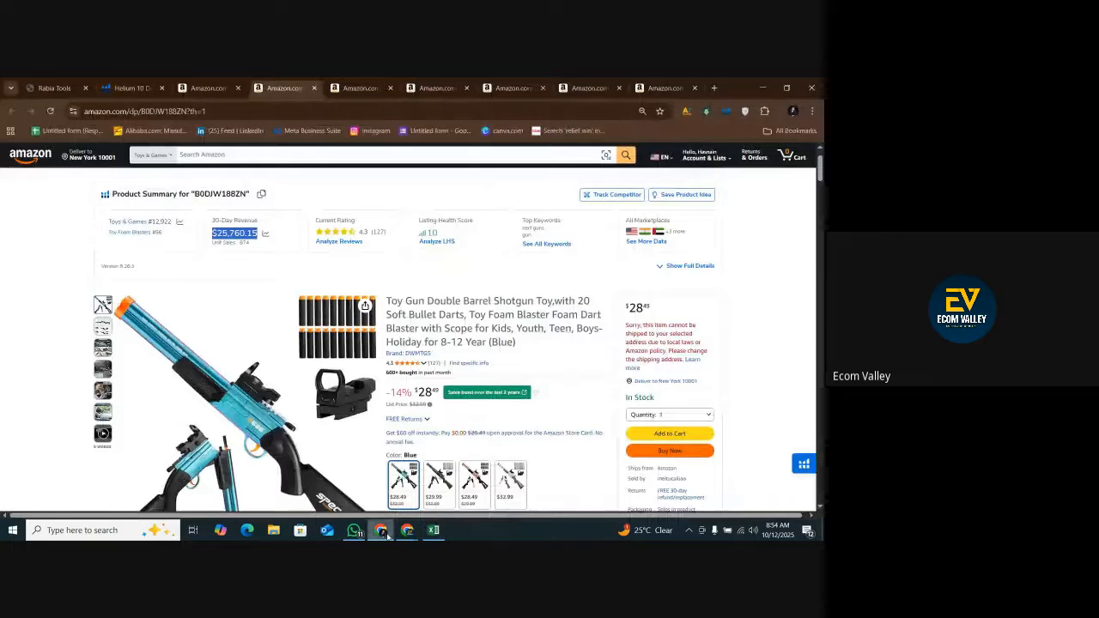
key("ctrl+Tab")
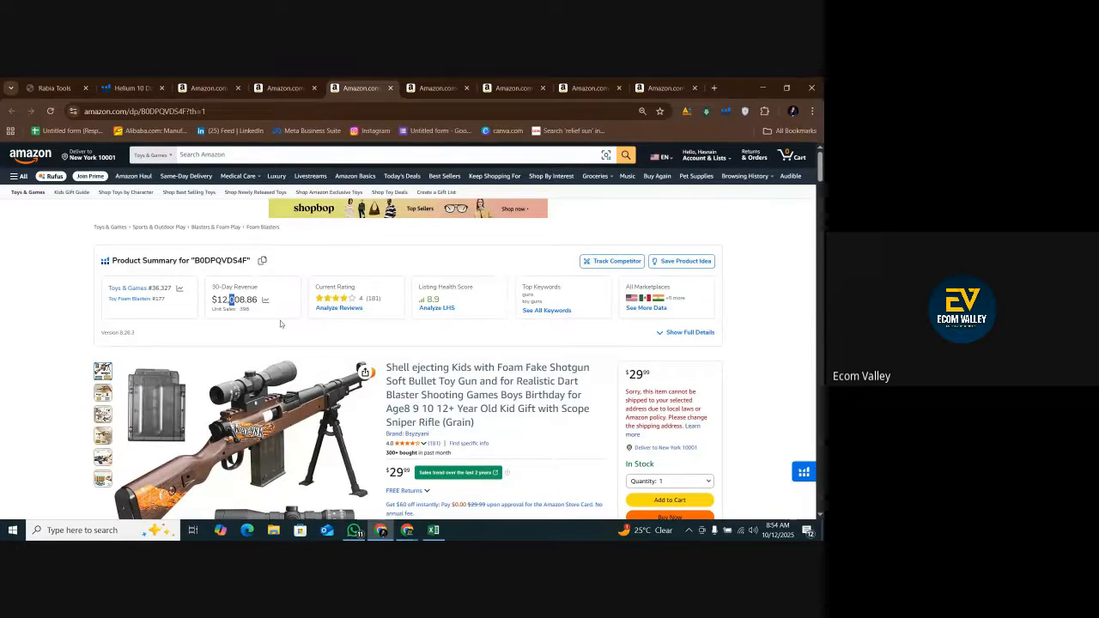
left_click(434, 530)
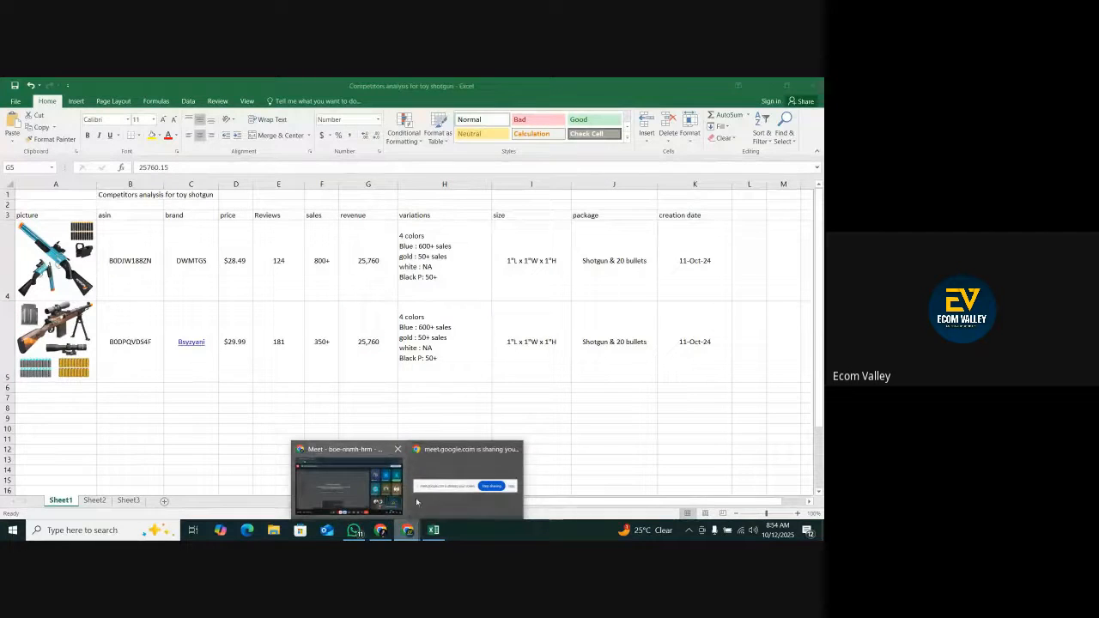
left_click(394, 515)
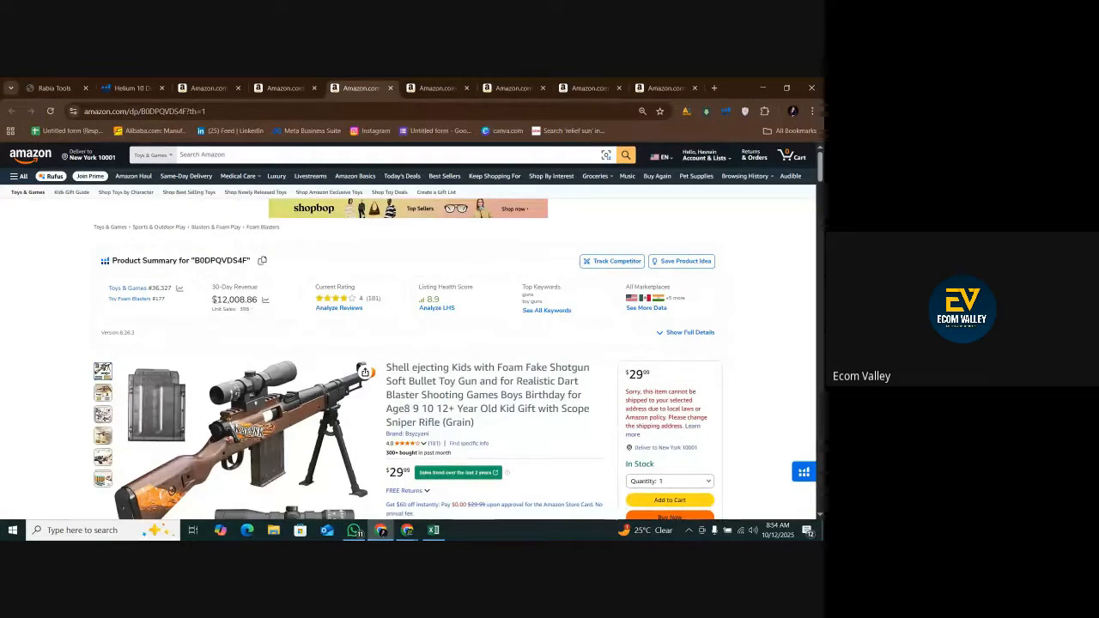
left_click_drag(212, 299, 258, 300)
right_click(241, 296)
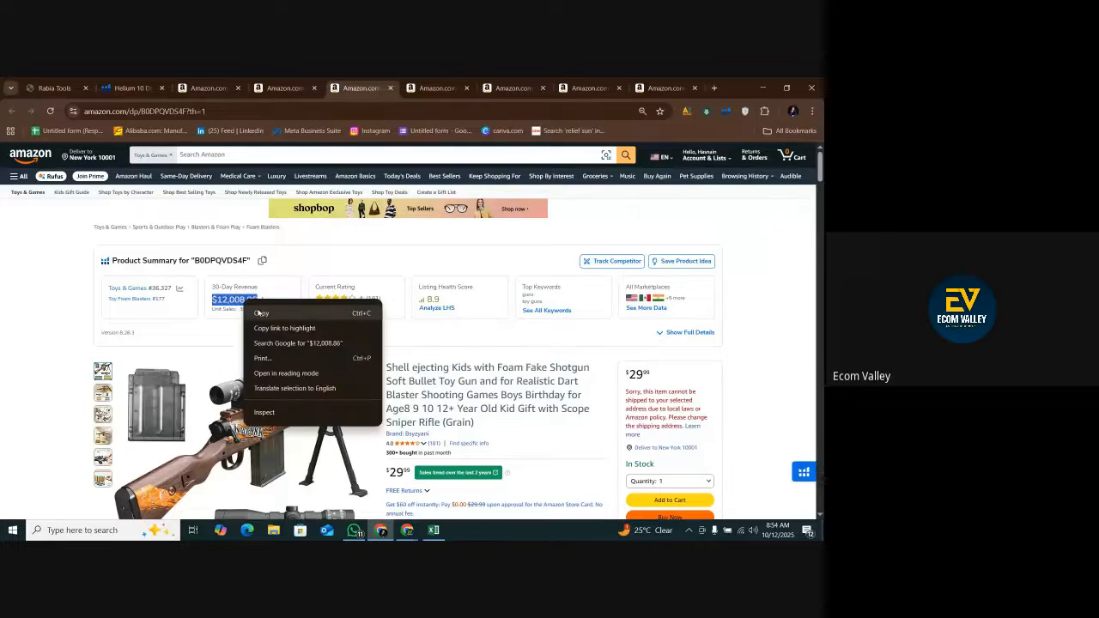
left_click(257, 309)
left_click(433, 529)
Try pasting the copied revenue into cell G5 with its source formatting, and undo the paste.
right_click(383, 348)
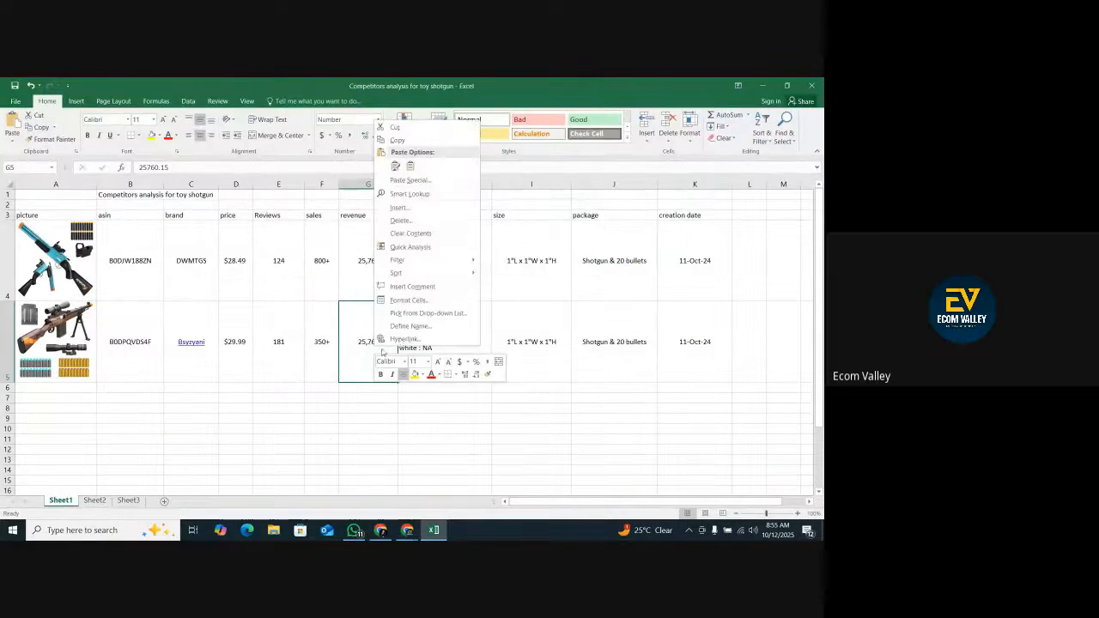
left_click(394, 166)
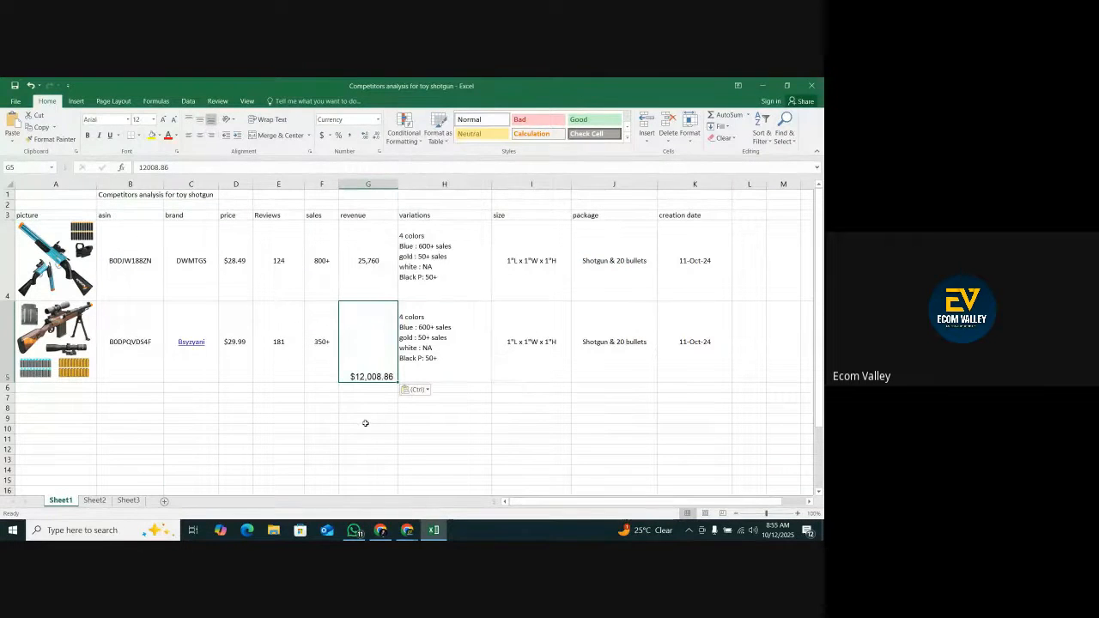
left_click(30, 85)
Paste the copied revenue into cell G5 using the destination cell's formatting.
right_click(355, 345)
left_click(391, 163)
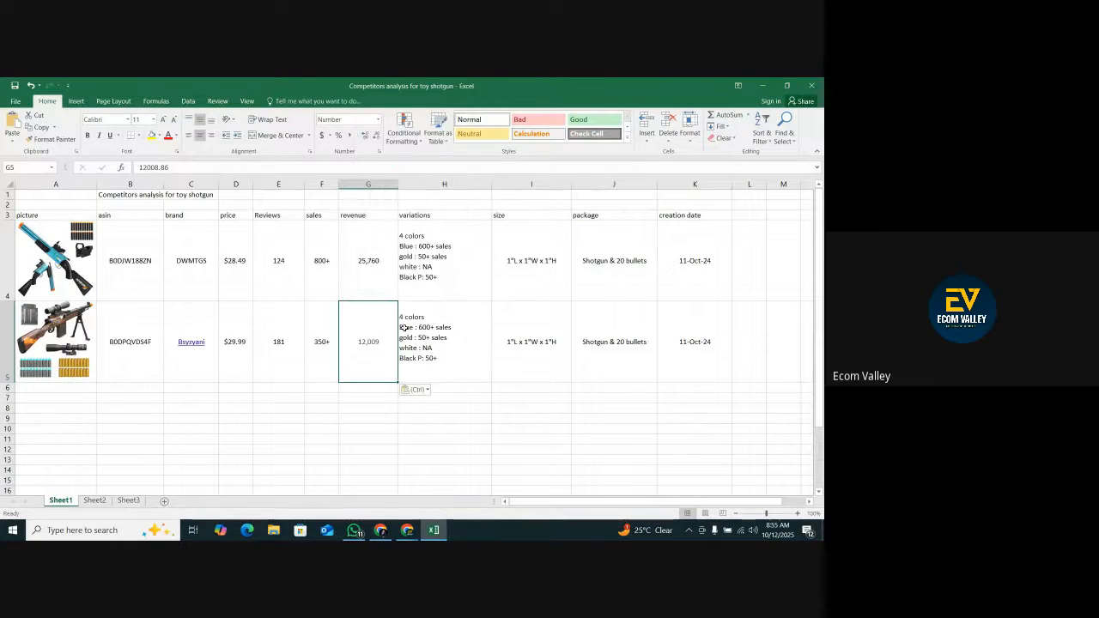
left_click(398, 431)
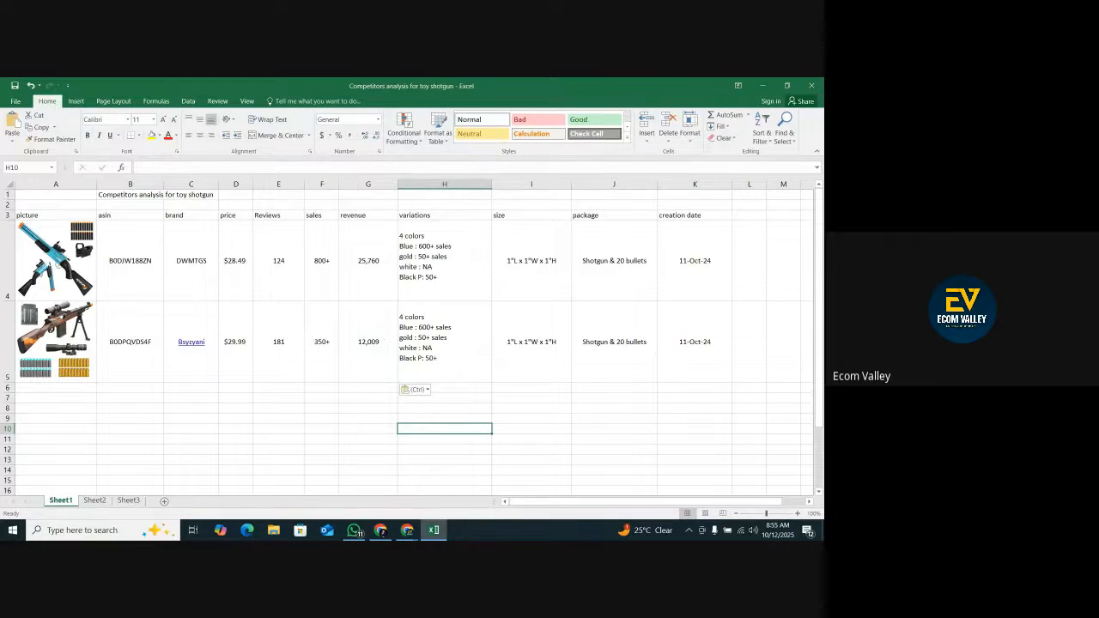
Check the Bsyzyani listing for color variations, replace the variations text in cell H5 with No, and centre it.
left_click(406, 529)
scroll(438, 312, "down", 3)
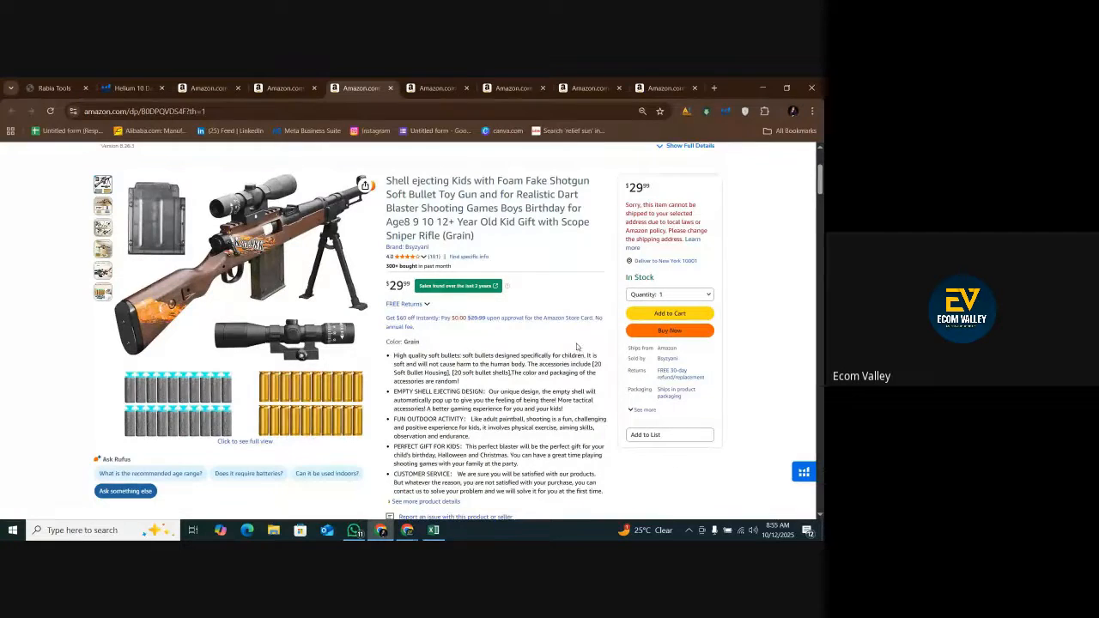
left_click(435, 530)
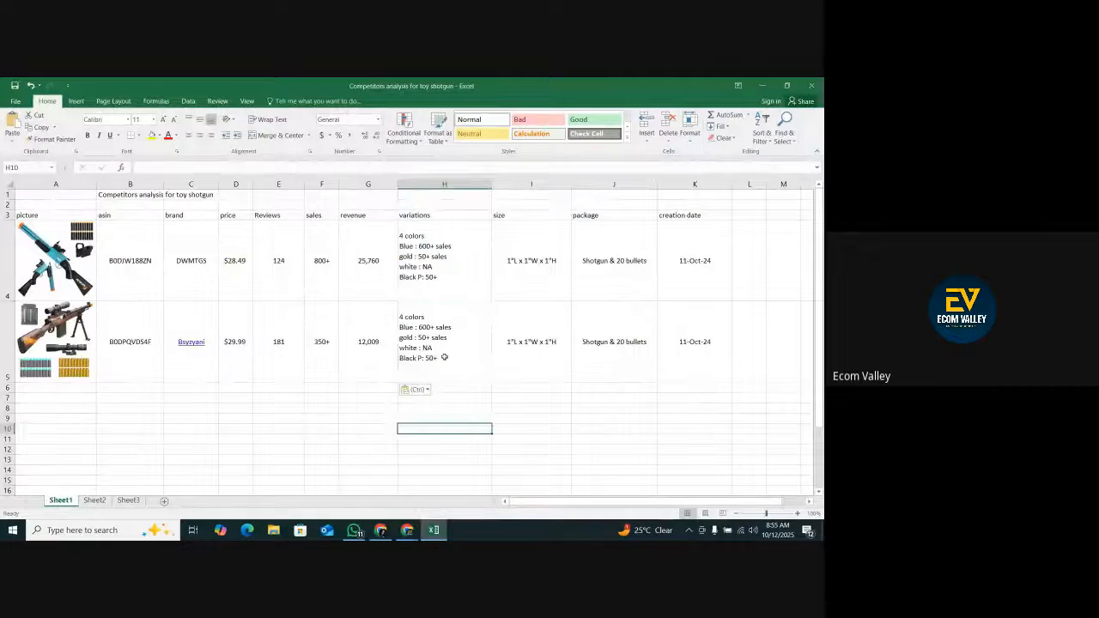
double_click(446, 359)
left_click_drag(445, 359, 399, 317)
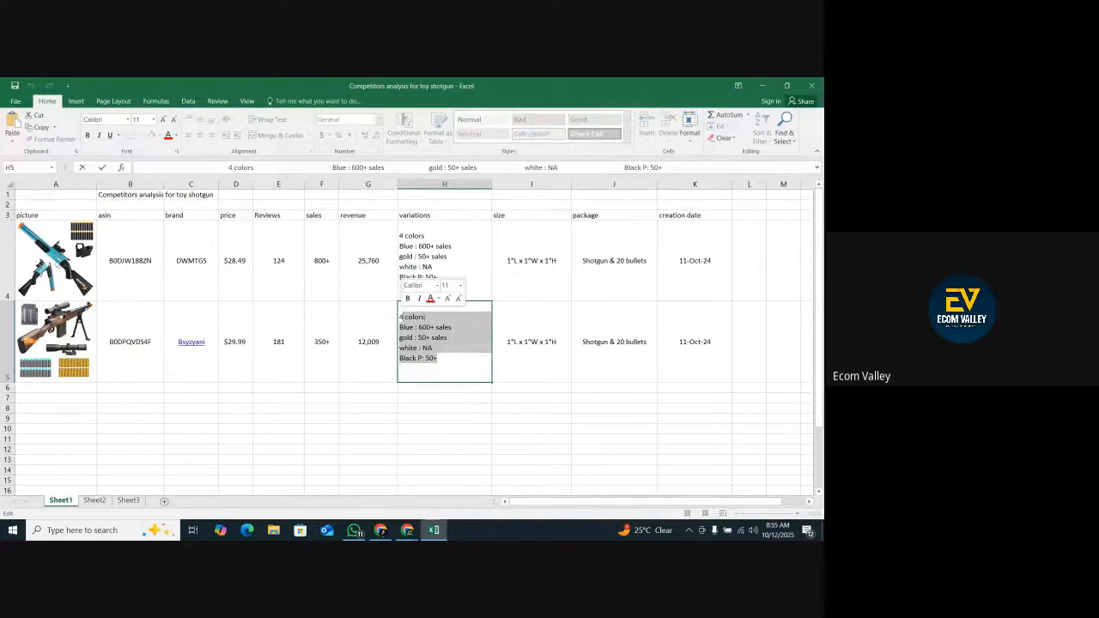
type("4")
type("No")
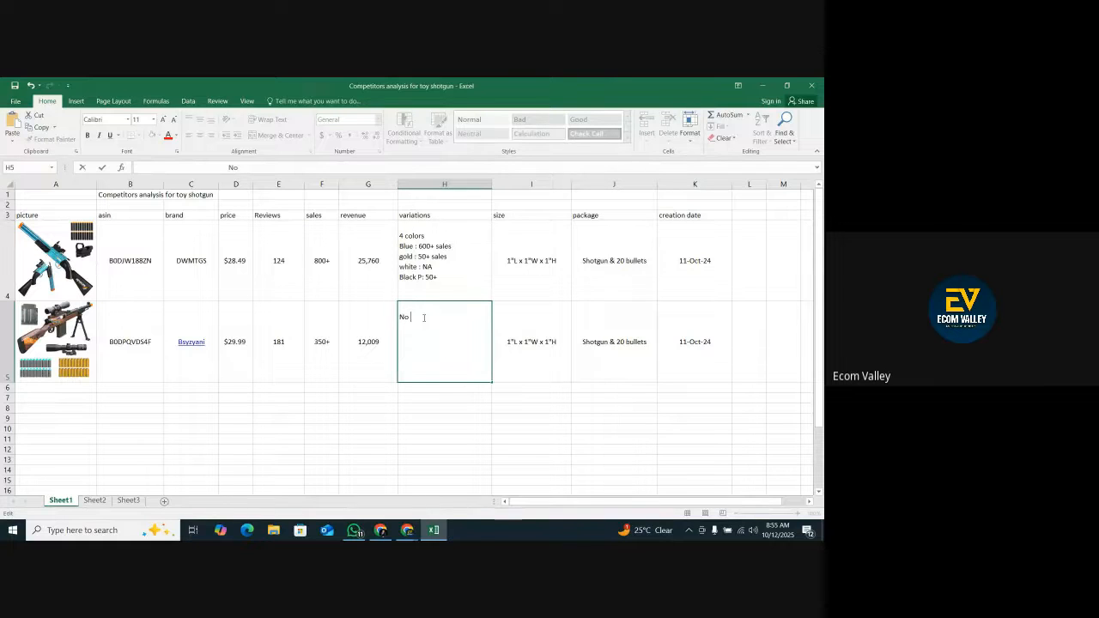
left_click(601, 441)
left_click(461, 357)
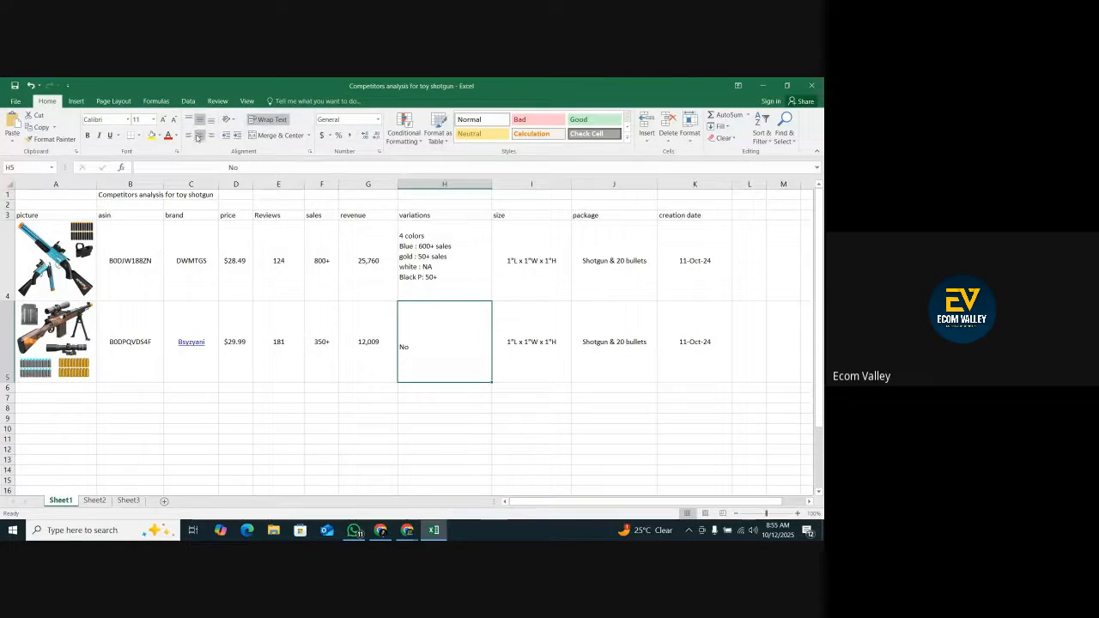
left_click(523, 343)
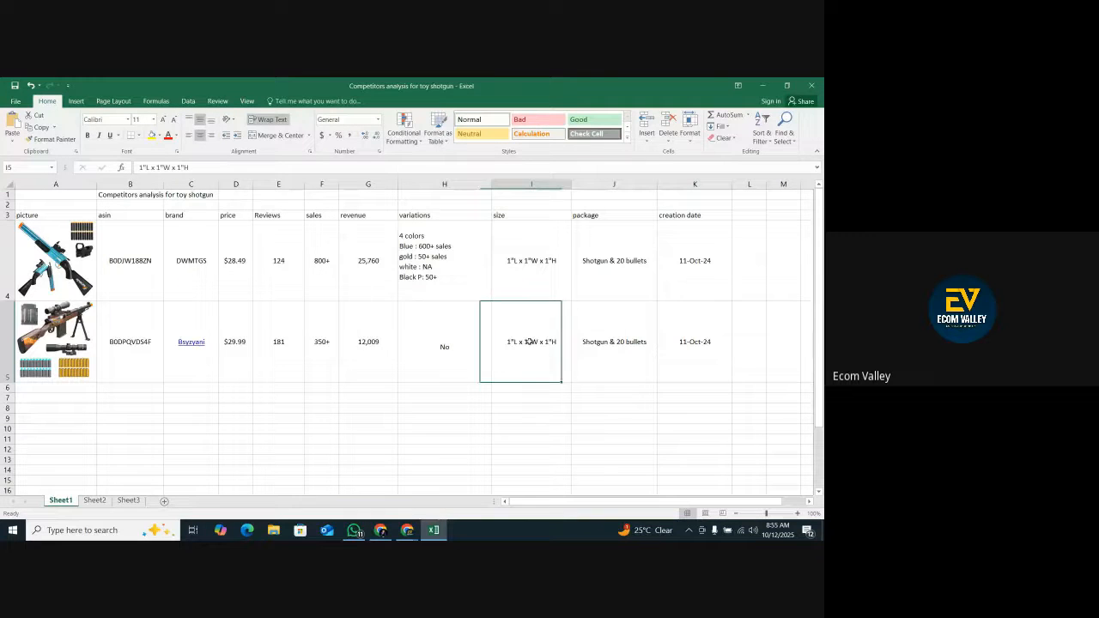
Check the color on the Bsyzyani listing and extend the variations text in cell H5 to "No, color grain".
left_click(588, 341)
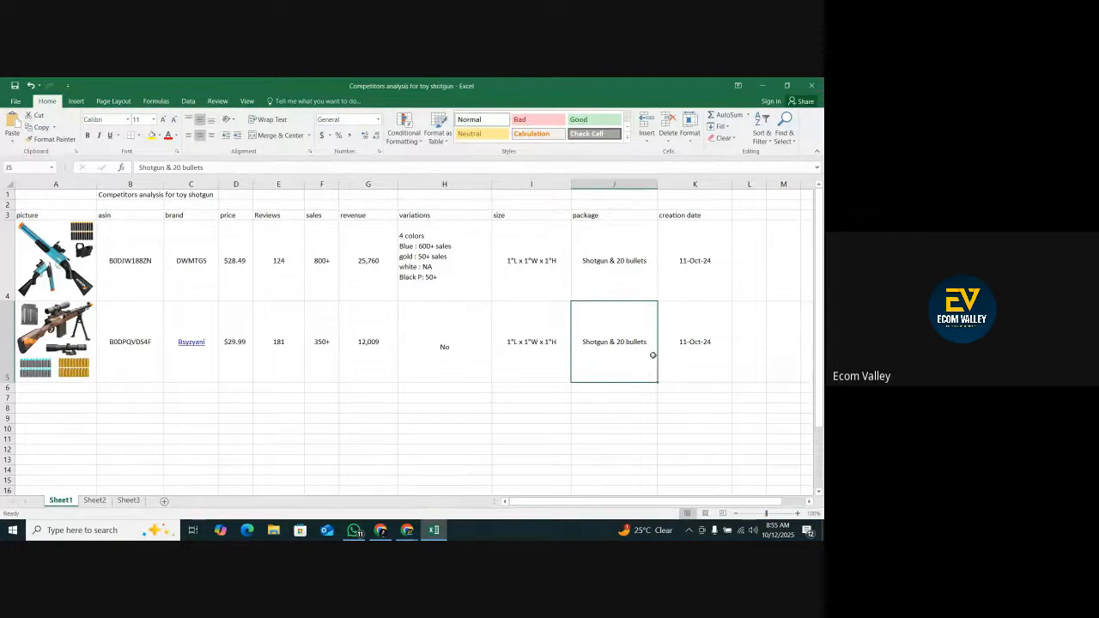
double_click(468, 349)
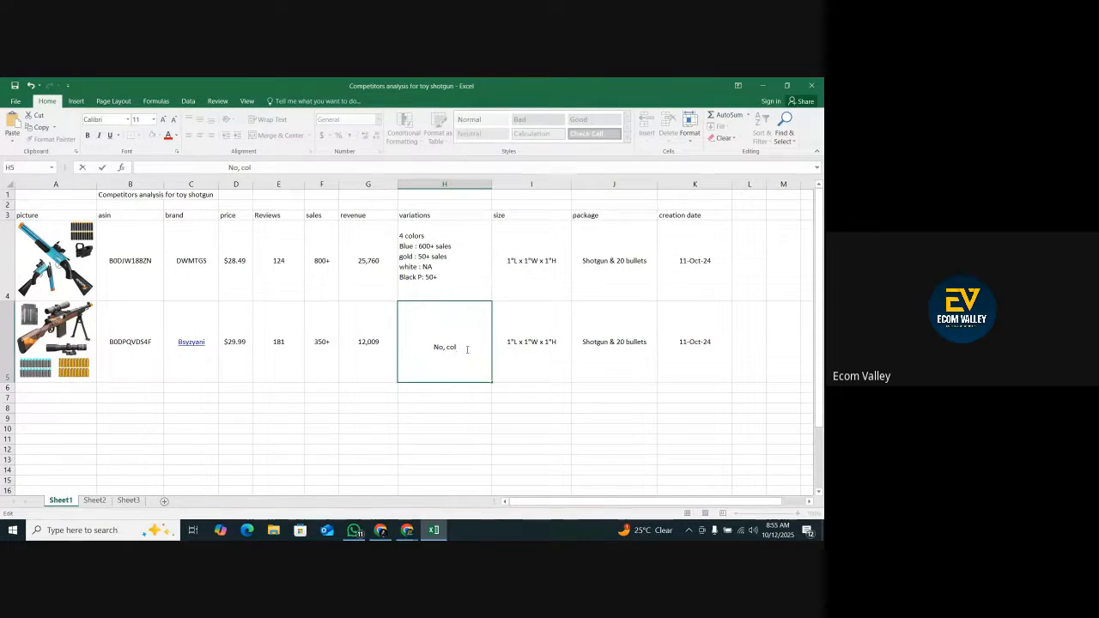
type(", color brown")
left_click(380, 530)
scroll(412, 327, "down", 5)
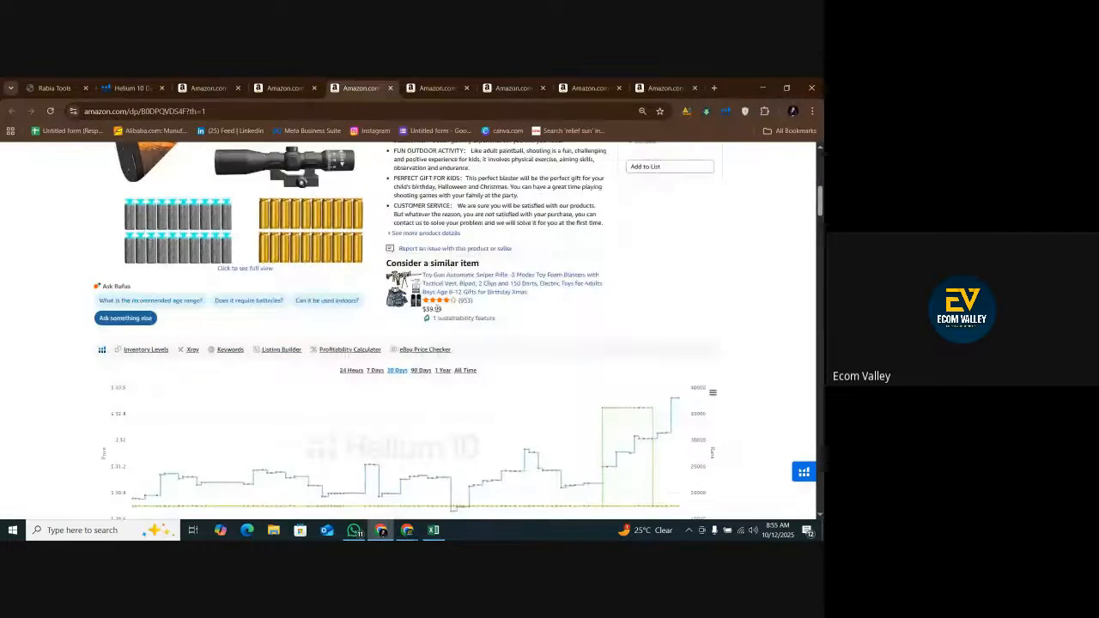
scroll(320, 369, "up", 3)
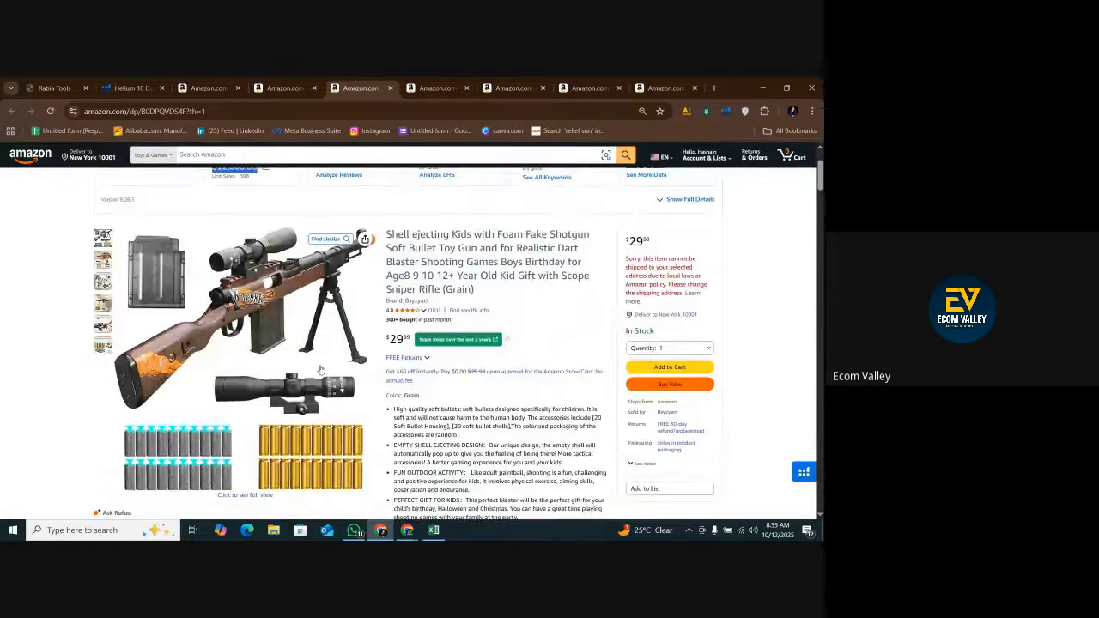
scroll(521, 407, "down", 8)
scroll(520, 407, "up", 10)
left_click_drag(474, 422, 445, 422)
left_click(434, 529)
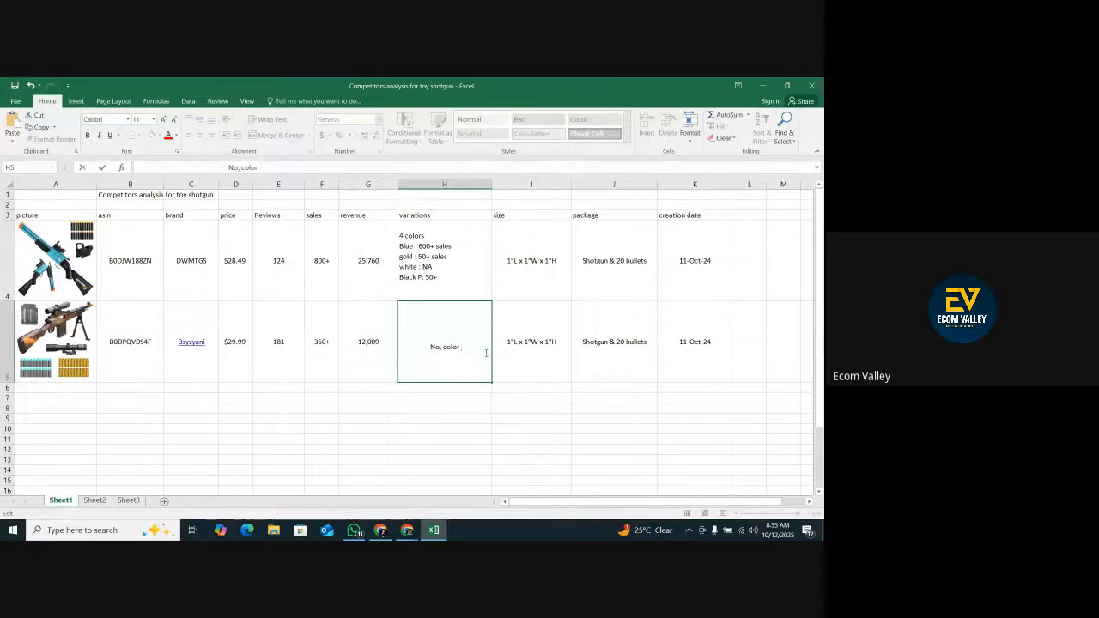
left_click(543, 438)
Copy the item dimensions 24"L x 1.35"W x 5.9"H from the Bsyzyani listing's measurements and paste them into size cell I5.
left_click(510, 365)
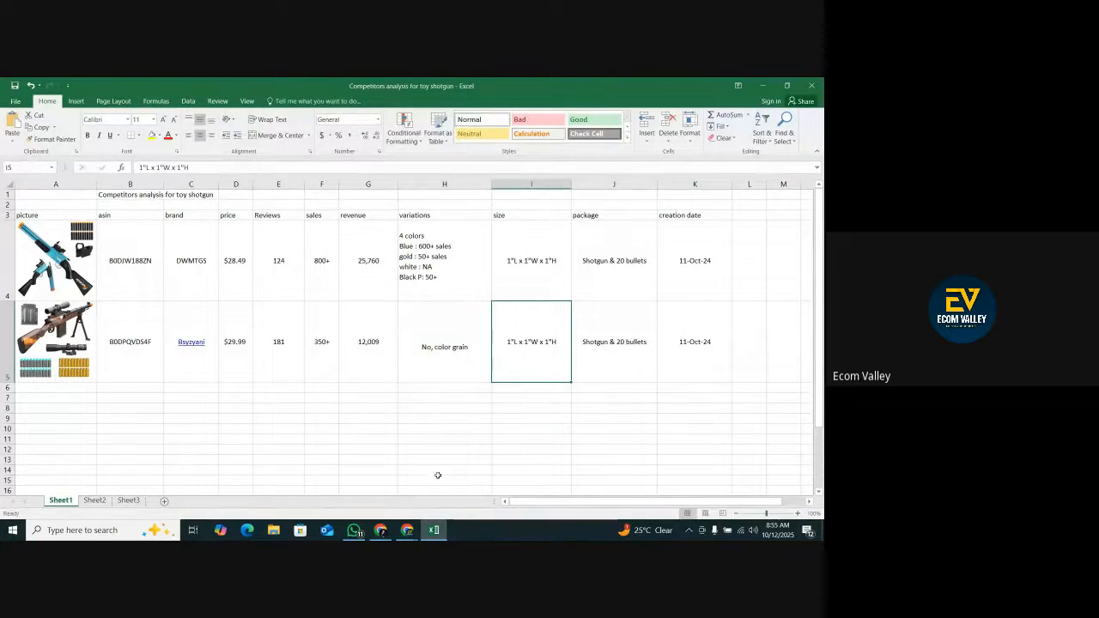
left_click(382, 531)
scroll(424, 440, "down", 3)
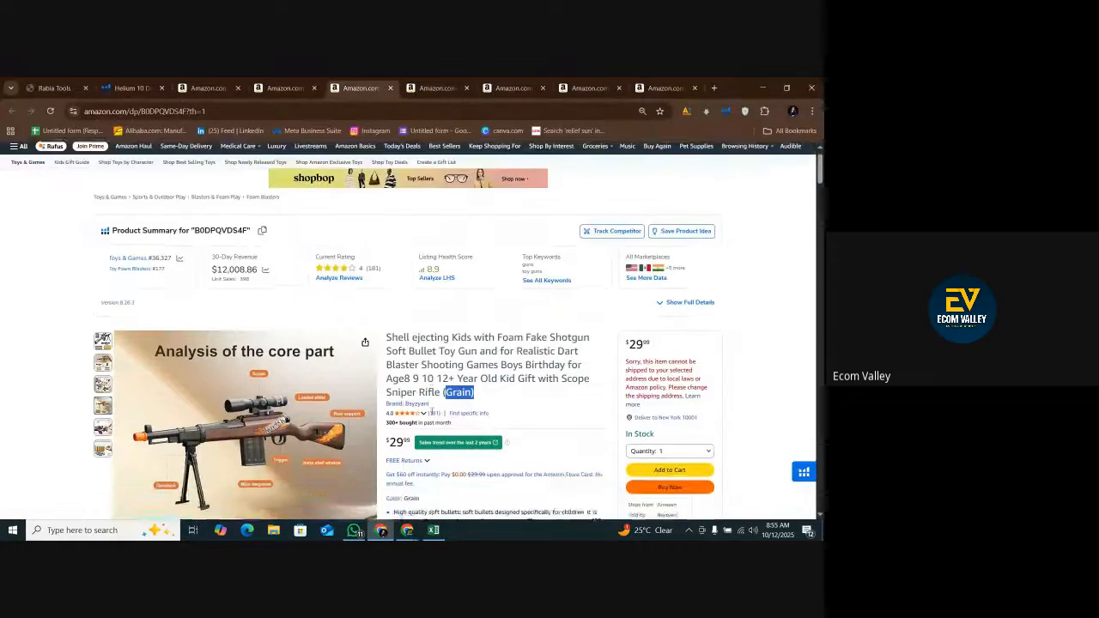
left_click(292, 86)
left_click(207, 87)
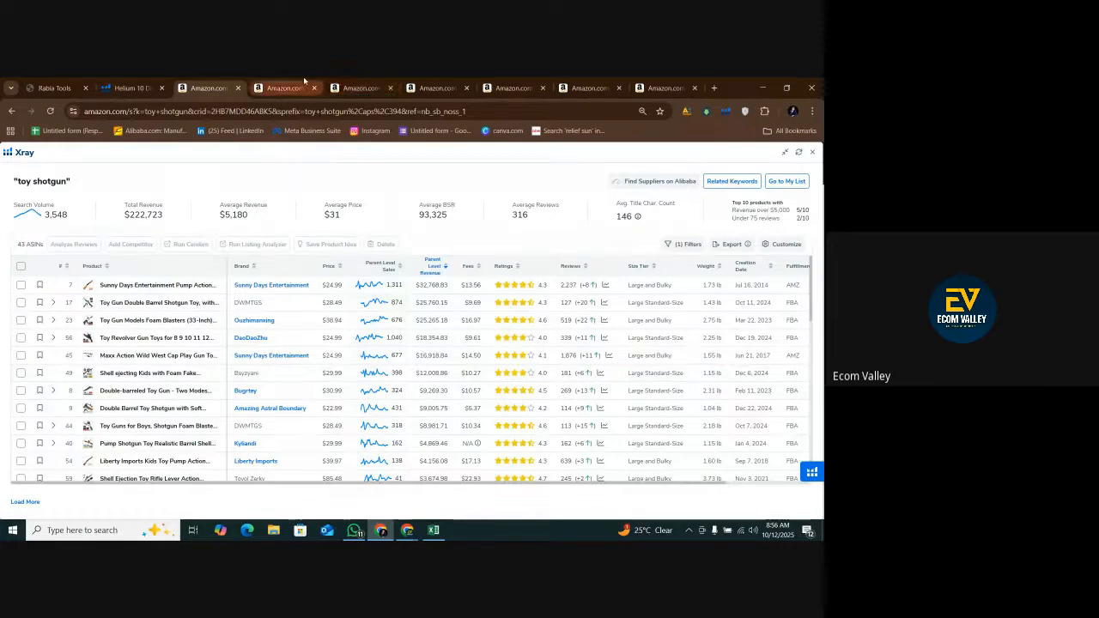
left_click(360, 87)
scroll(454, 424, "down", 15)
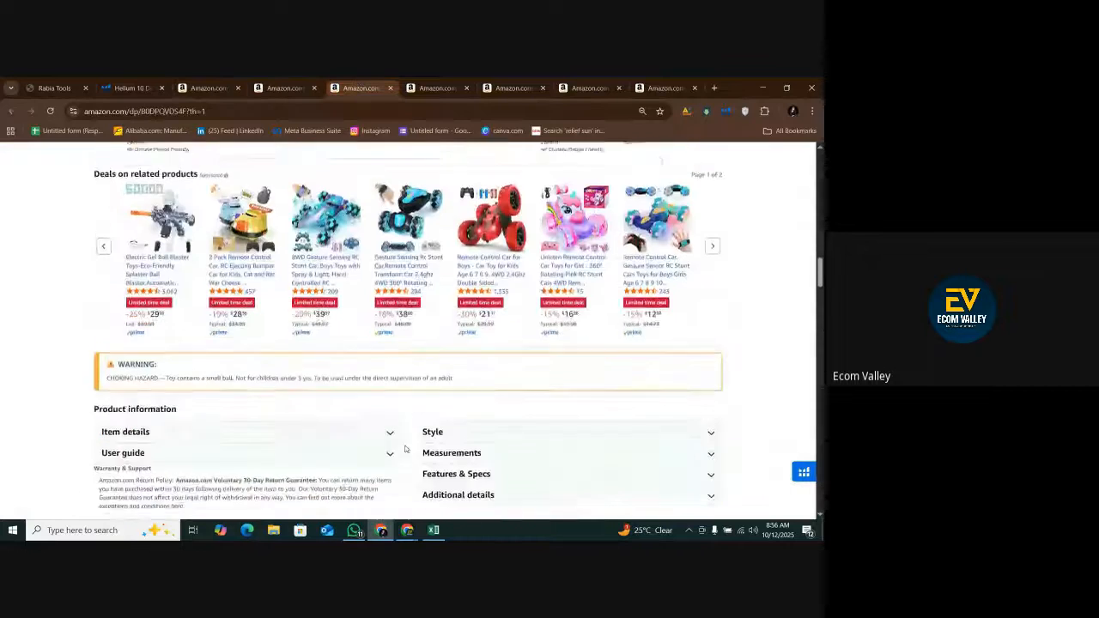
left_click(468, 295)
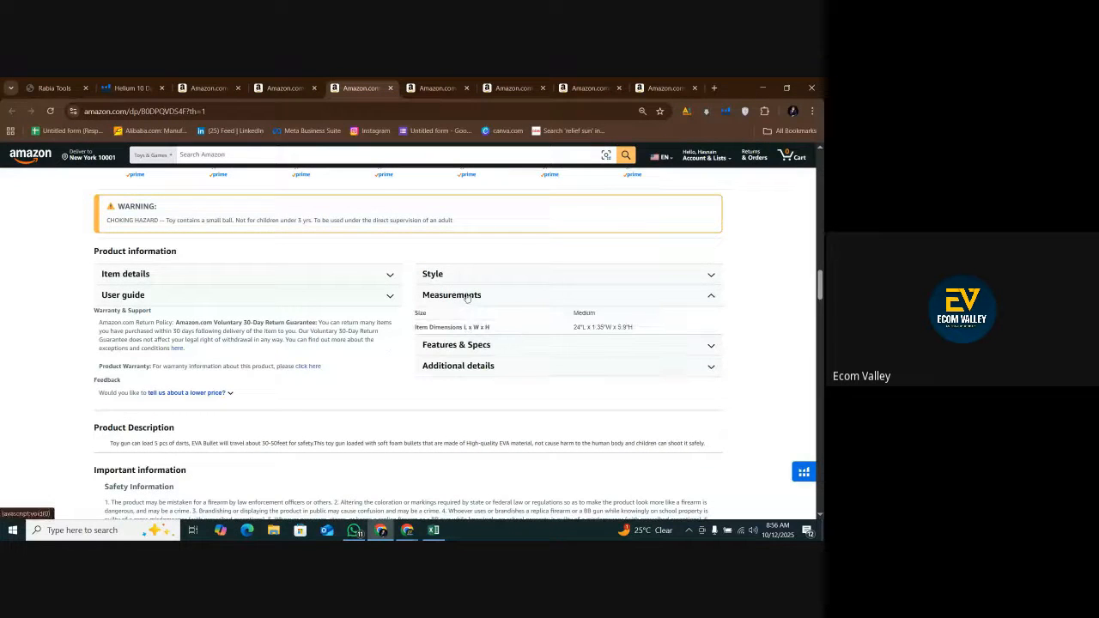
right_click(571, 332)
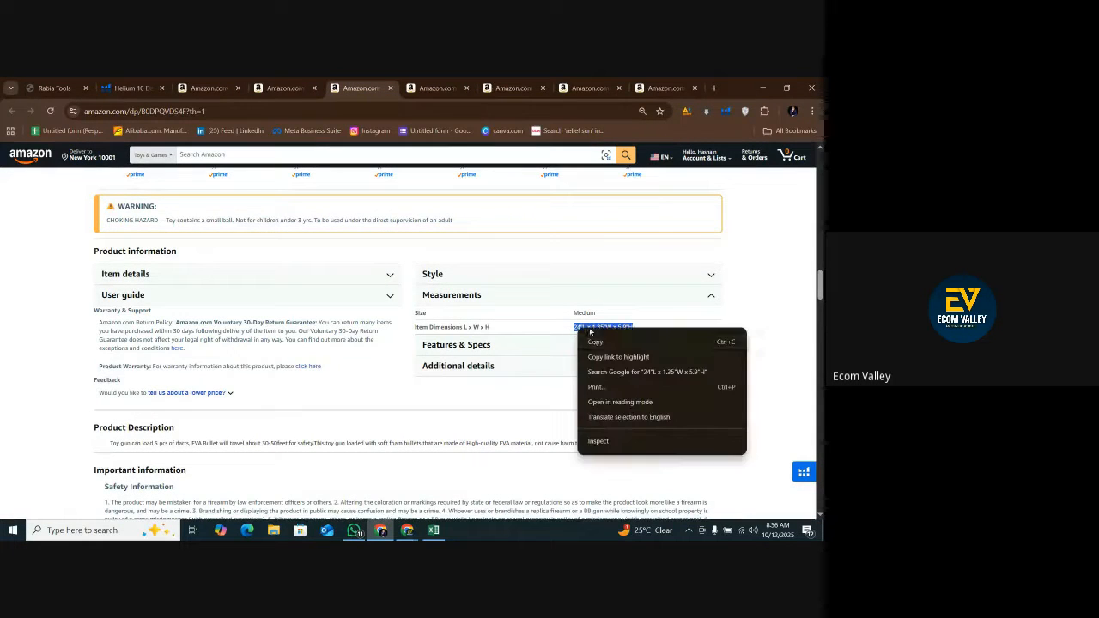
left_click(590, 343)
left_click(434, 529)
right_click(533, 344)
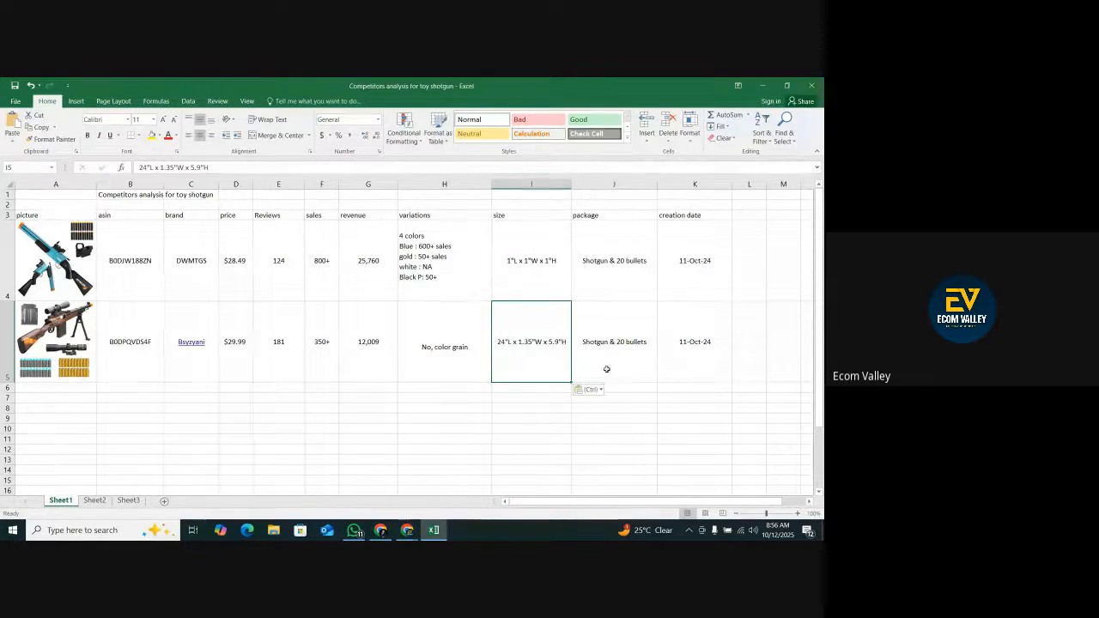
Return to the Bsyzyani listing and view the product size image for the package contents.
left_click(605, 361)
left_click(407, 529)
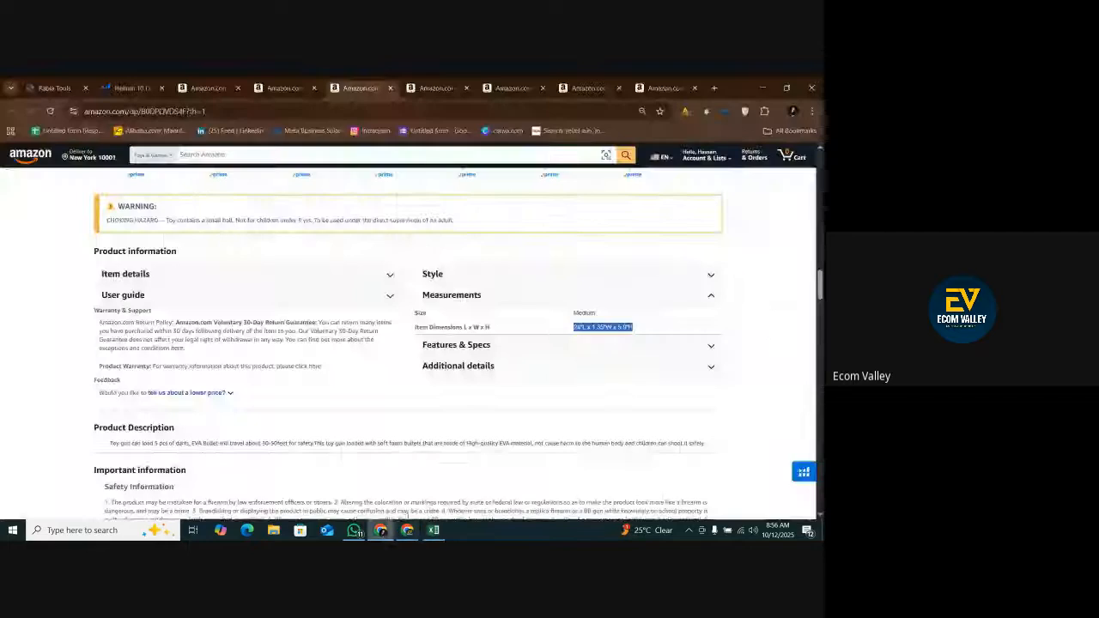
scroll(400, 499, "up", 15)
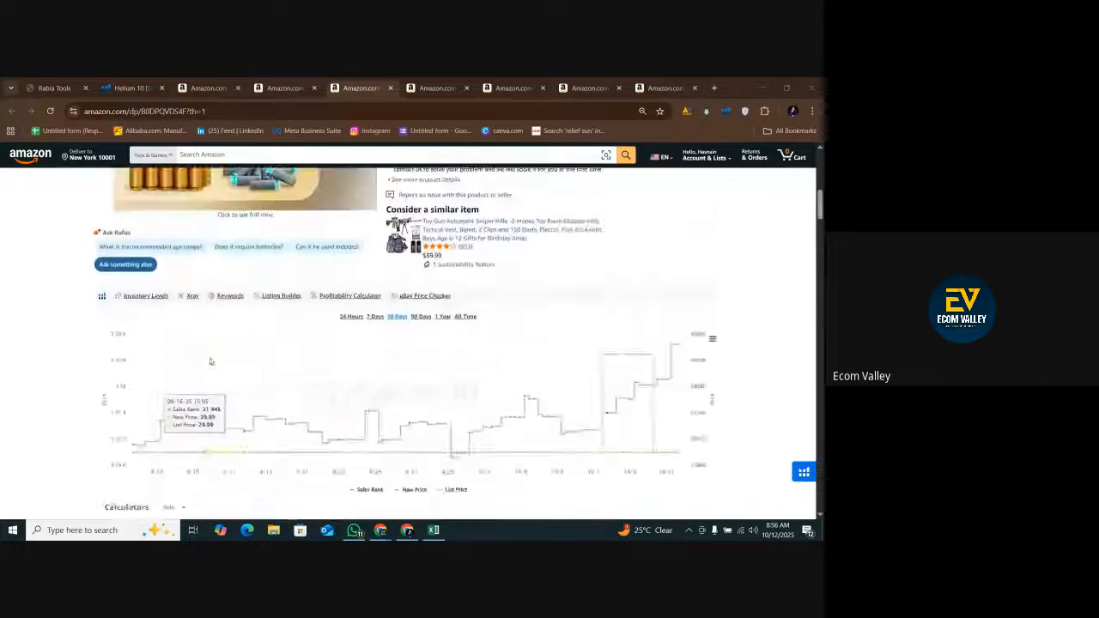
scroll(294, 346, "up", 1)
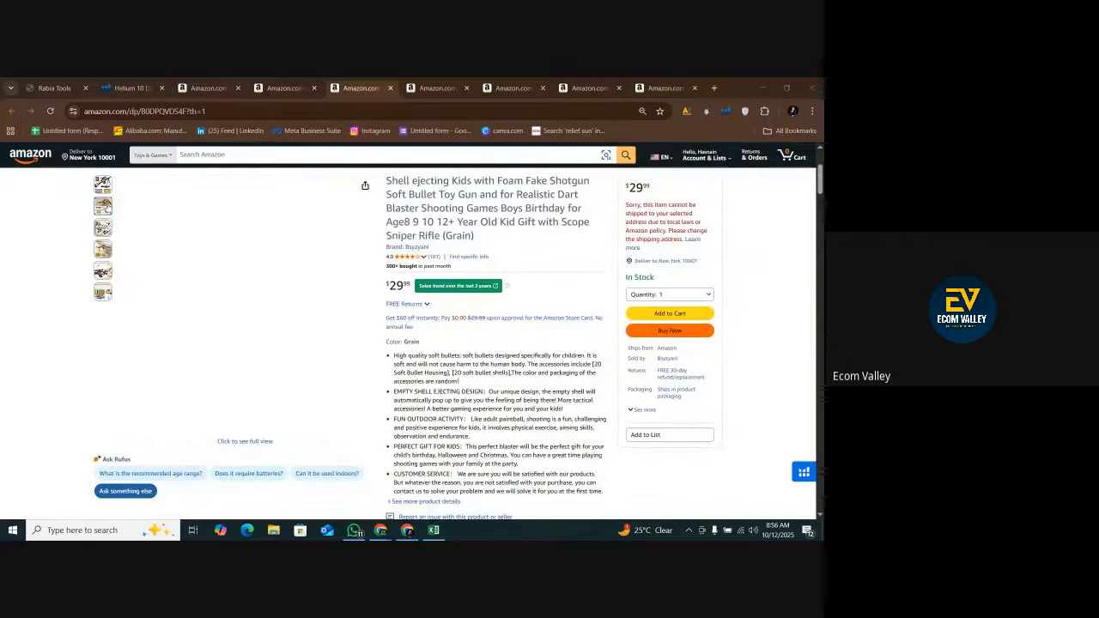
left_click(104, 208)
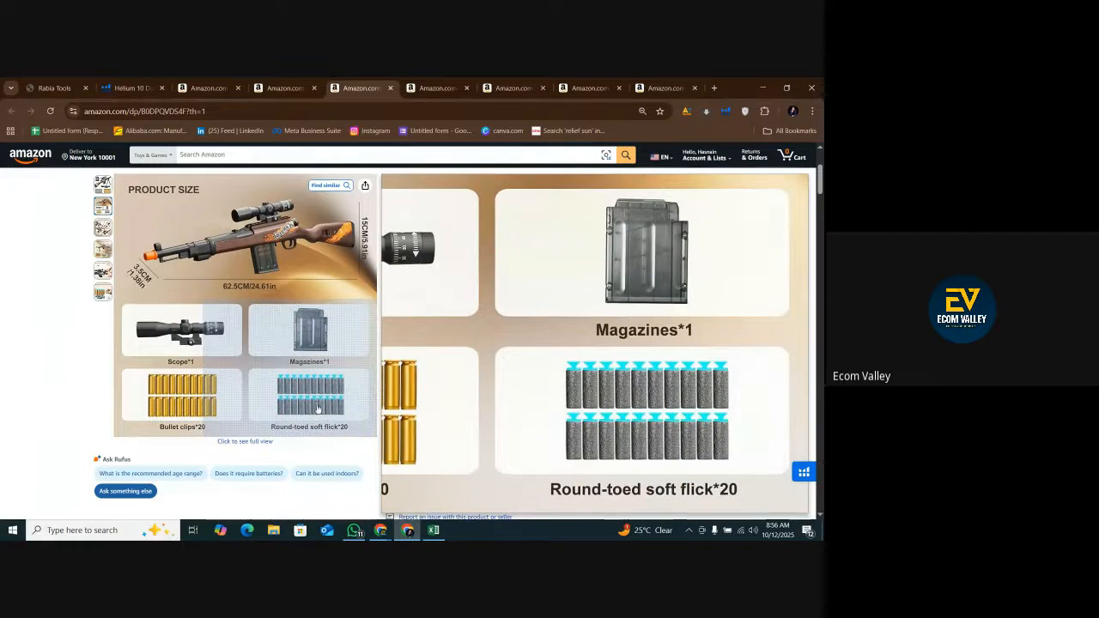
Change package cell J5 to "Shotgun & 20 bullets & bullets clips", rechecking the listing image, and wrap the cell's text.
left_click(433, 530)
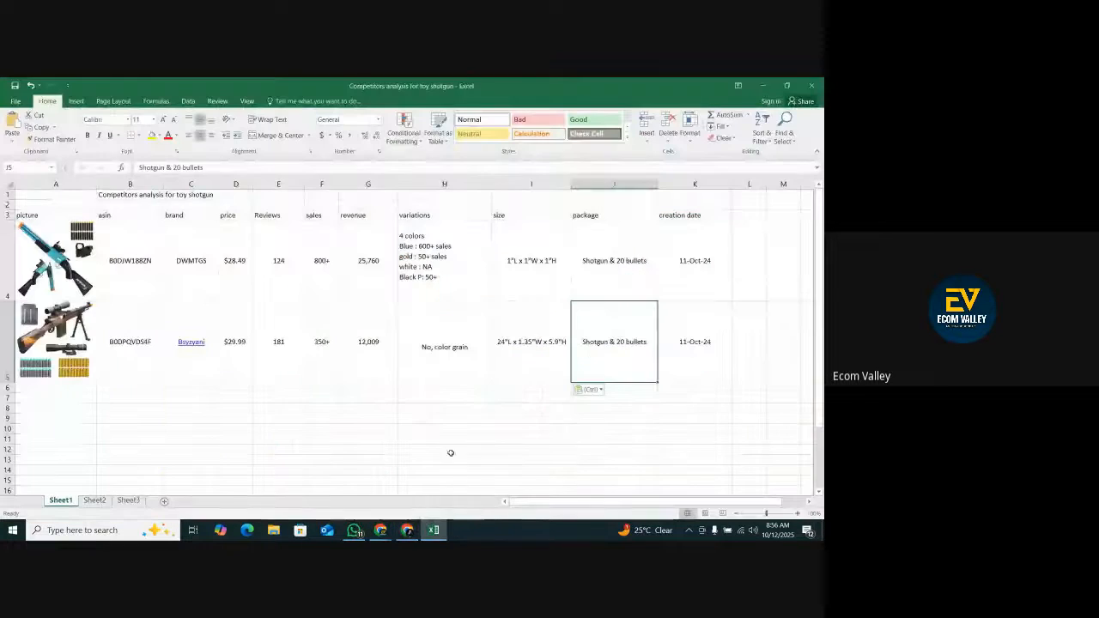
double_click(618, 343)
left_click_drag(616, 341, 649, 342)
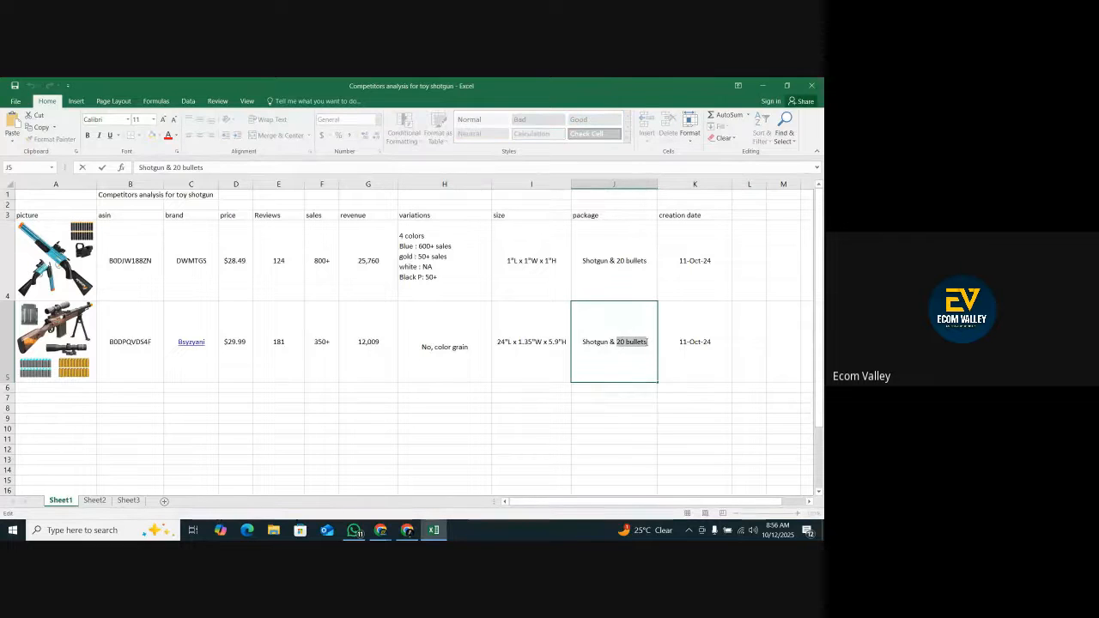
double_click(656, 337)
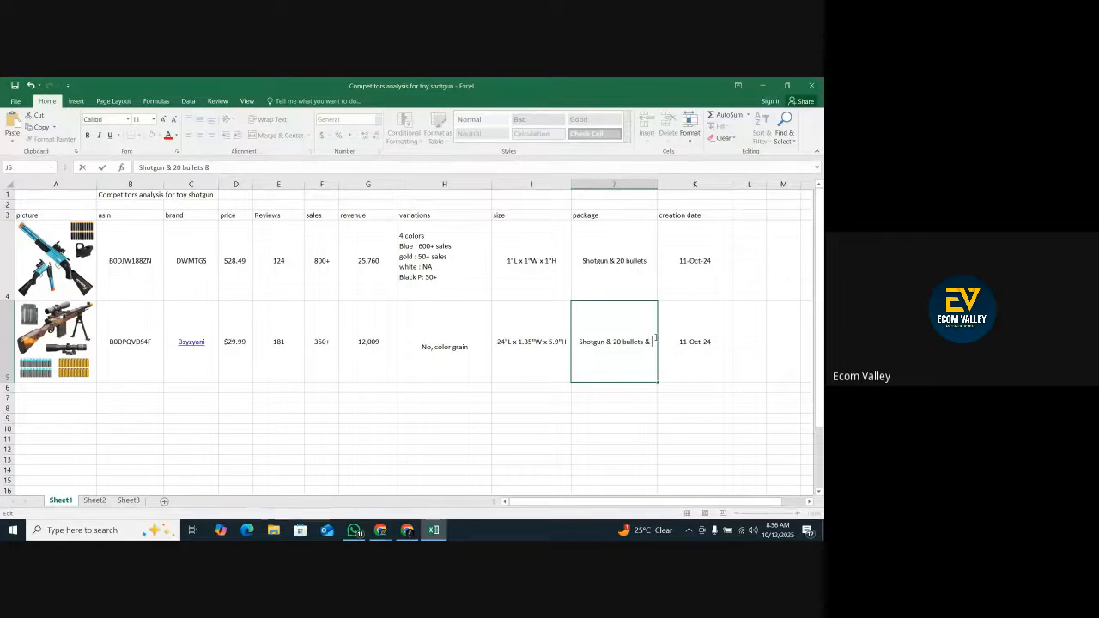
type("bullets")
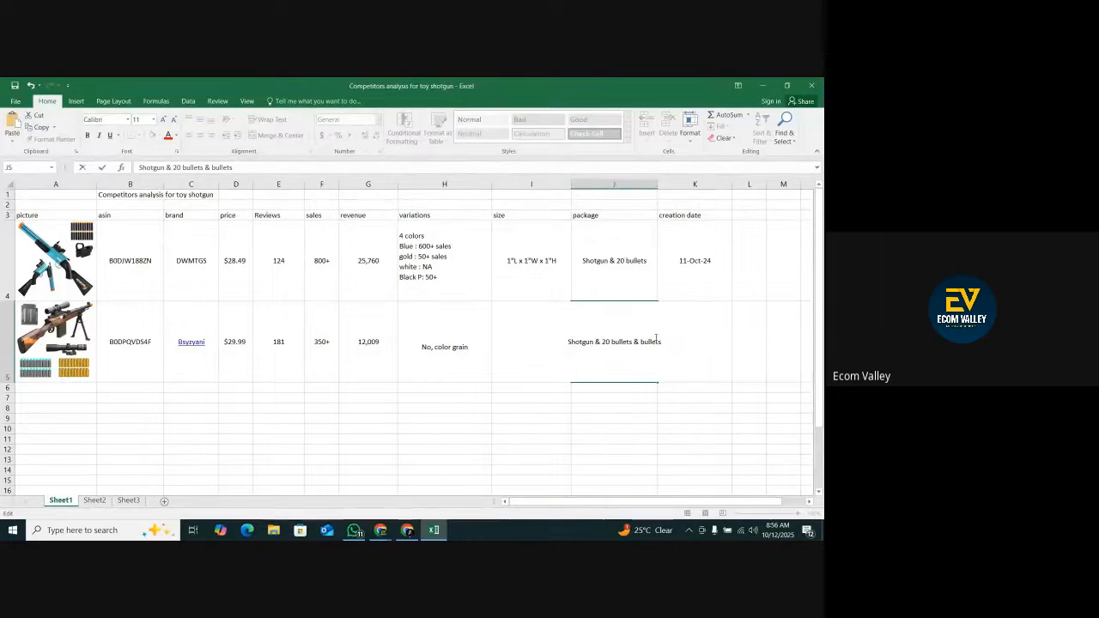
left_click(410, 531)
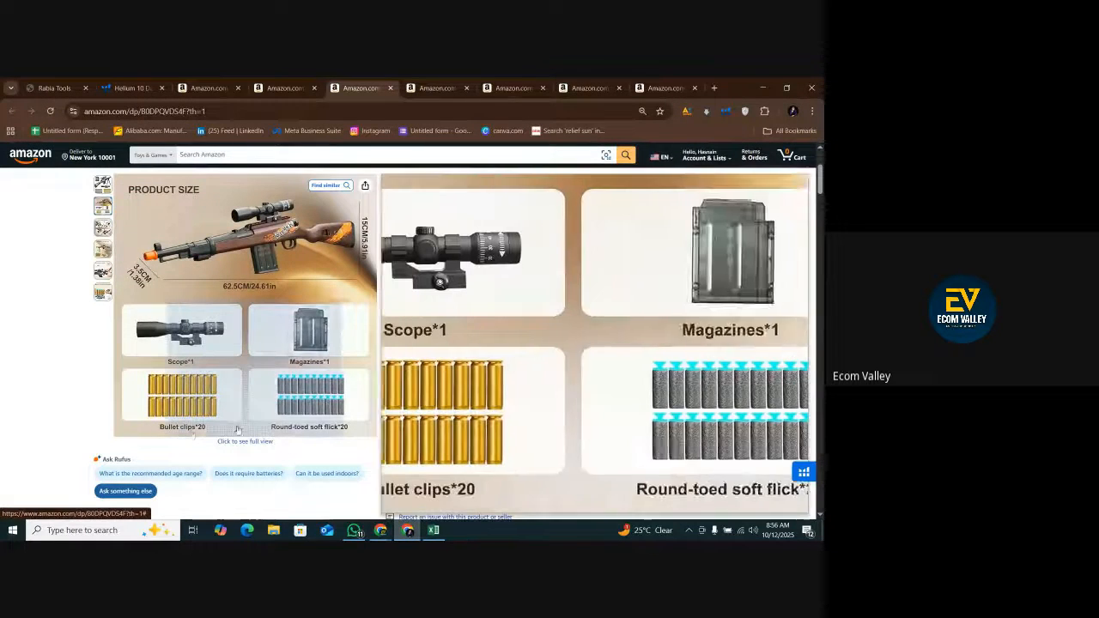
left_click(433, 531)
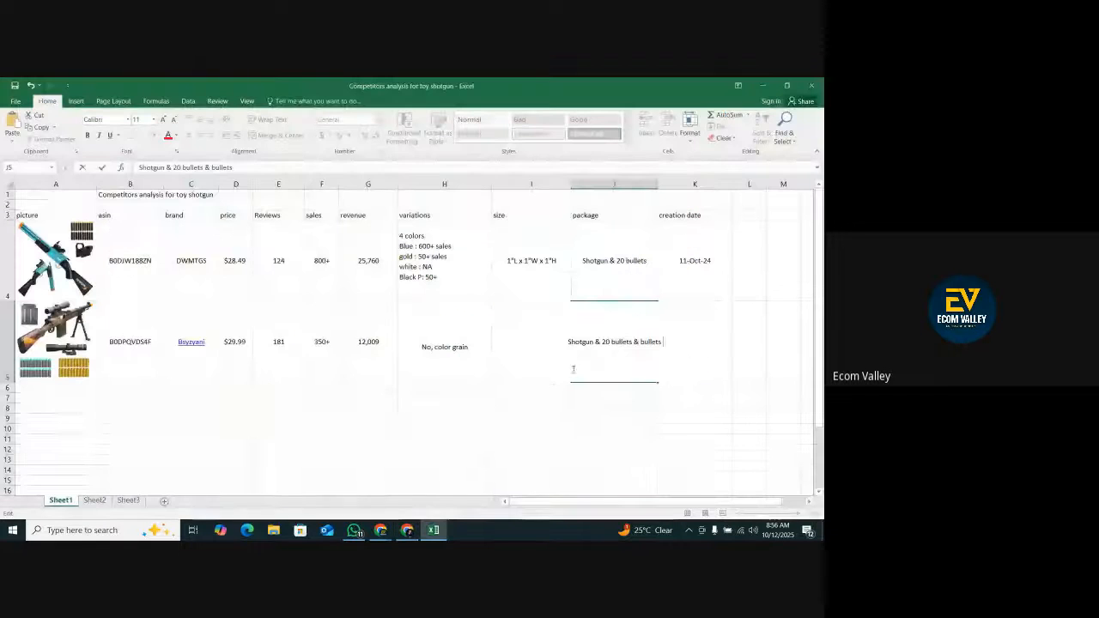
type("clips")
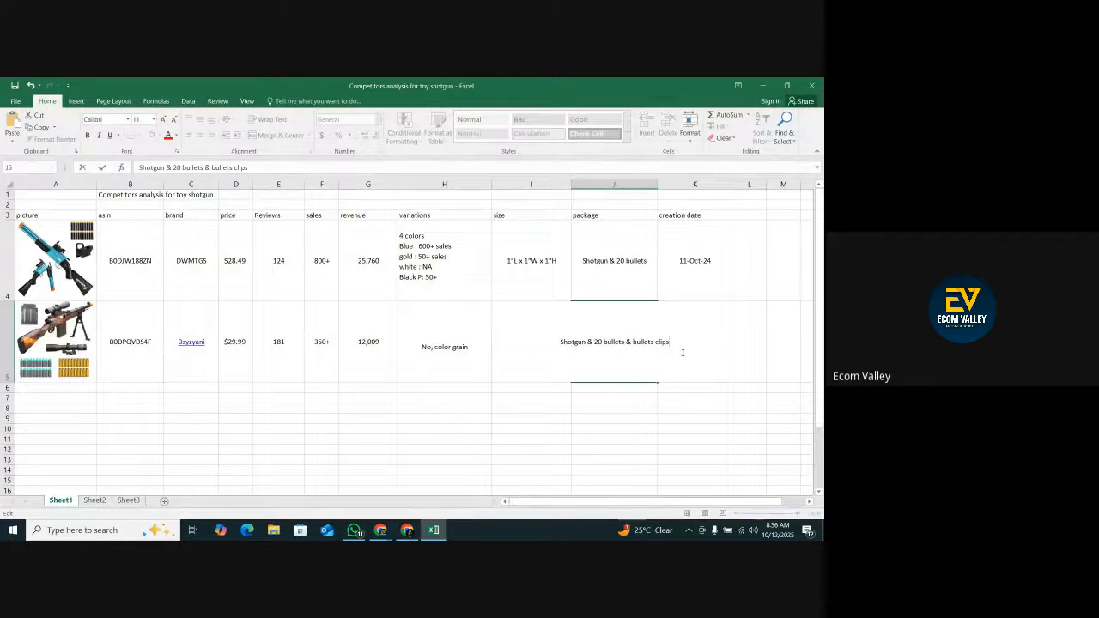
key("Return")
left_click(624, 352)
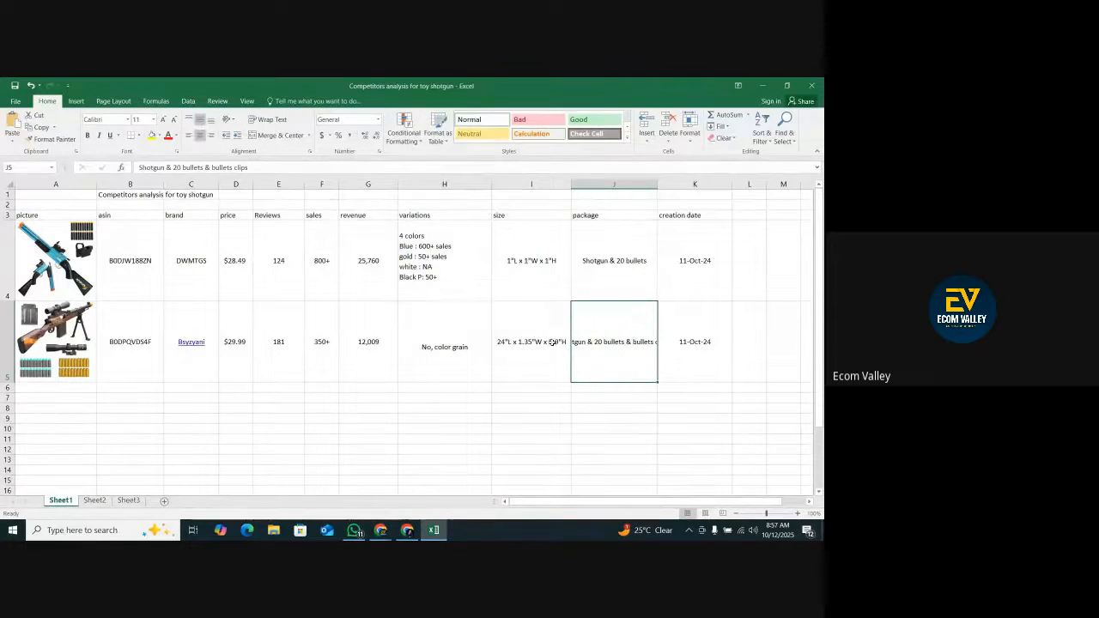
left_click(268, 120)
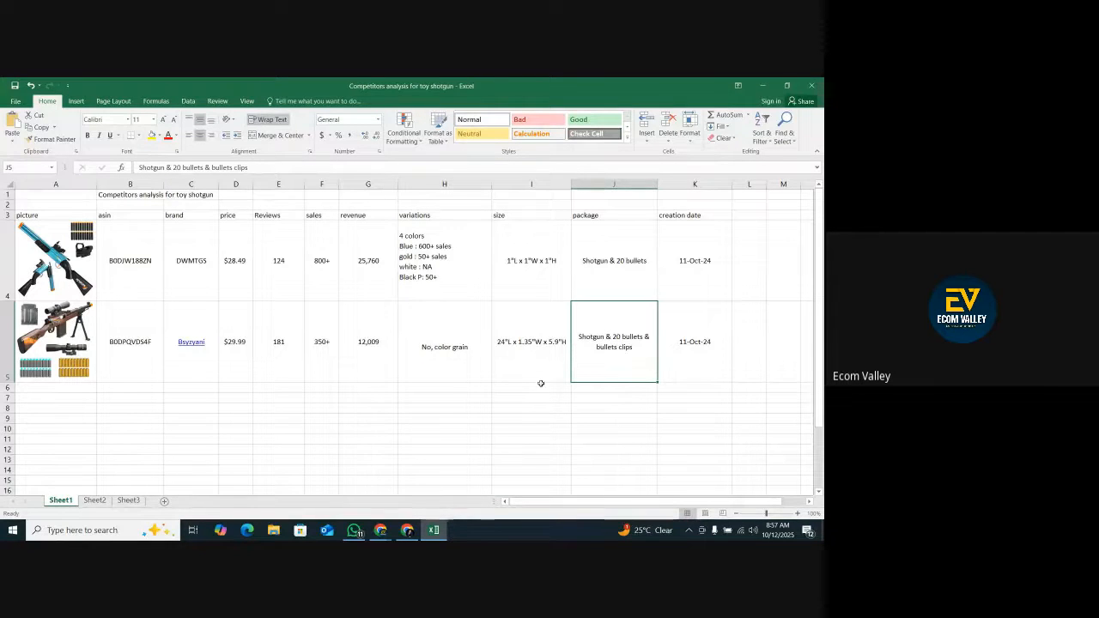
Select creation date cell K5, look briefly at the Google Meet window, and return to the Bsyzyani listing.
left_click(708, 343)
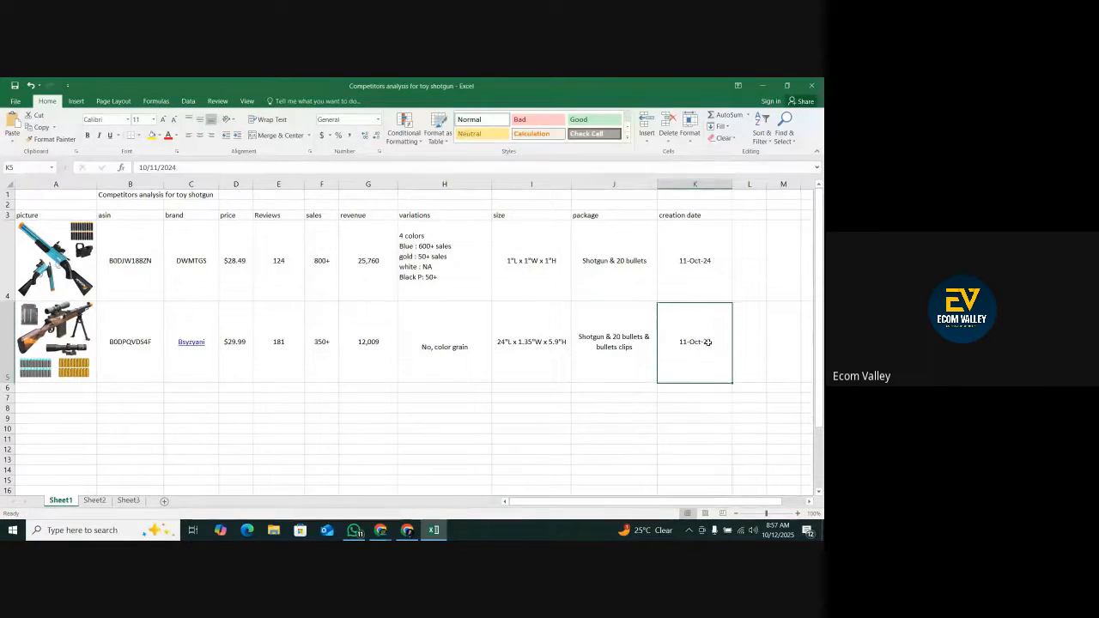
left_click(407, 530)
scroll(446, 480, "down", 5)
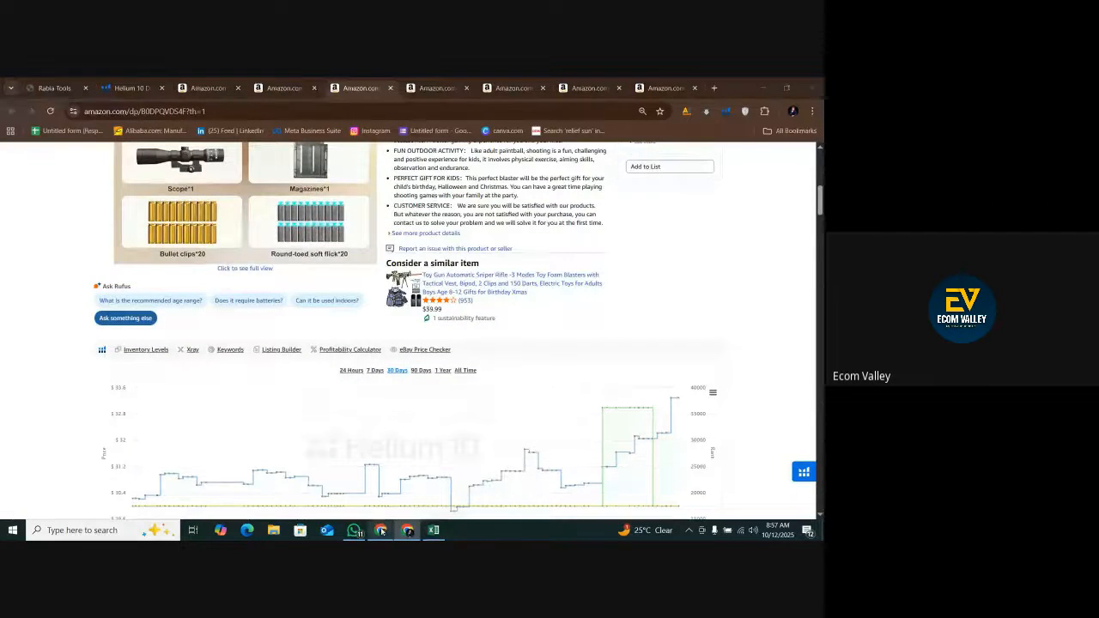
mouse_move(380, 530)
left_click(339, 476)
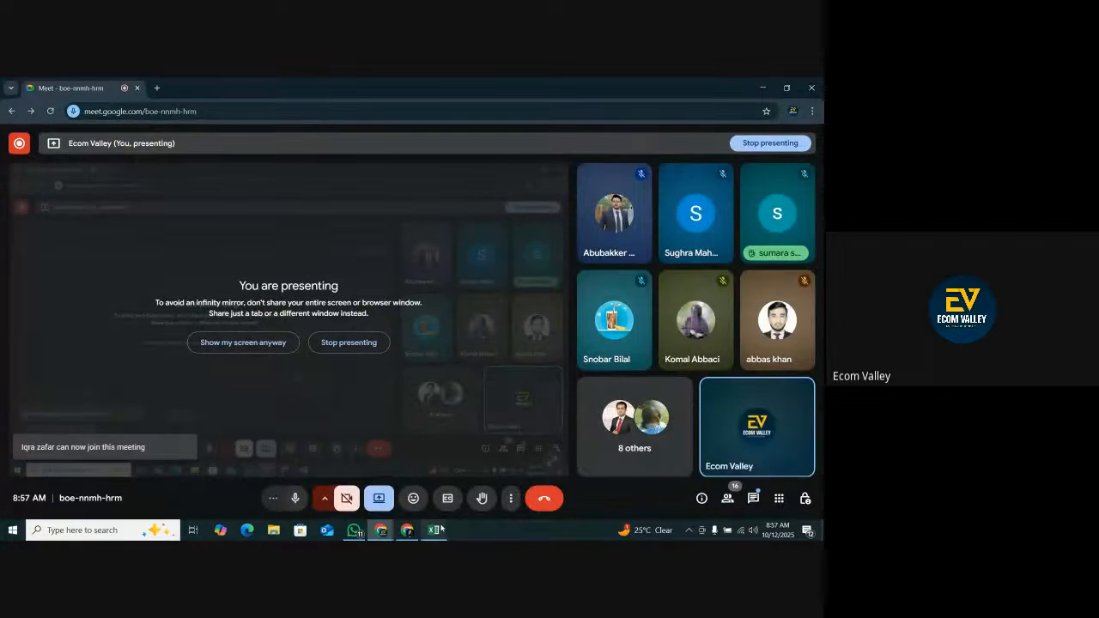
left_click(434, 529)
left_click(414, 532)
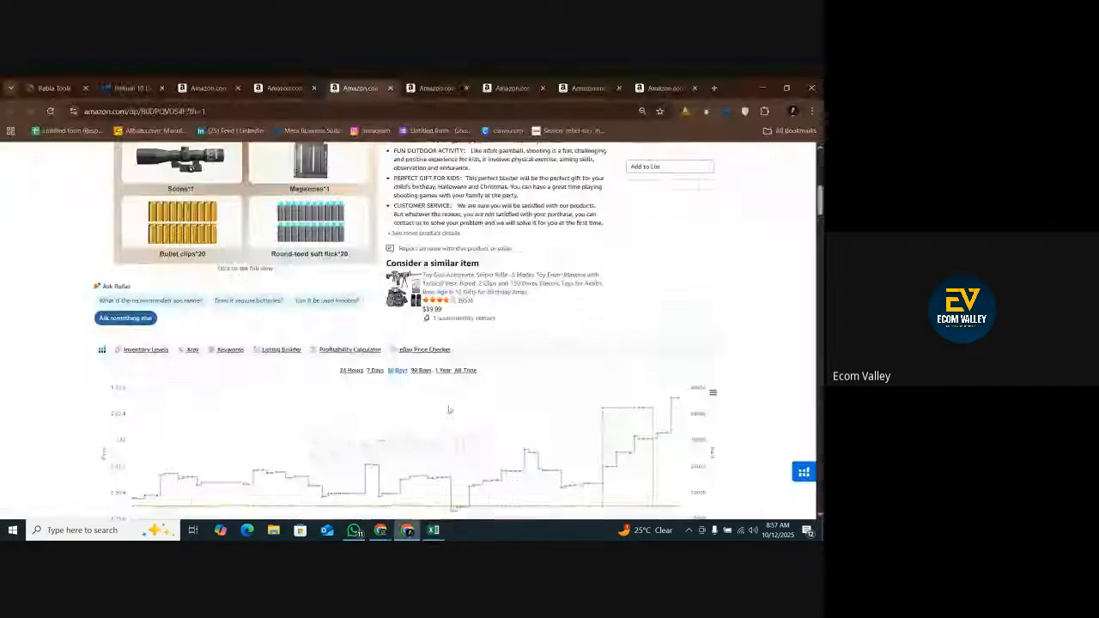
Look through the Bsyzyani listing's product description, box contents and product information for its creation date.
scroll(405, 348, "down", 15)
scroll(405, 347, "down", 5)
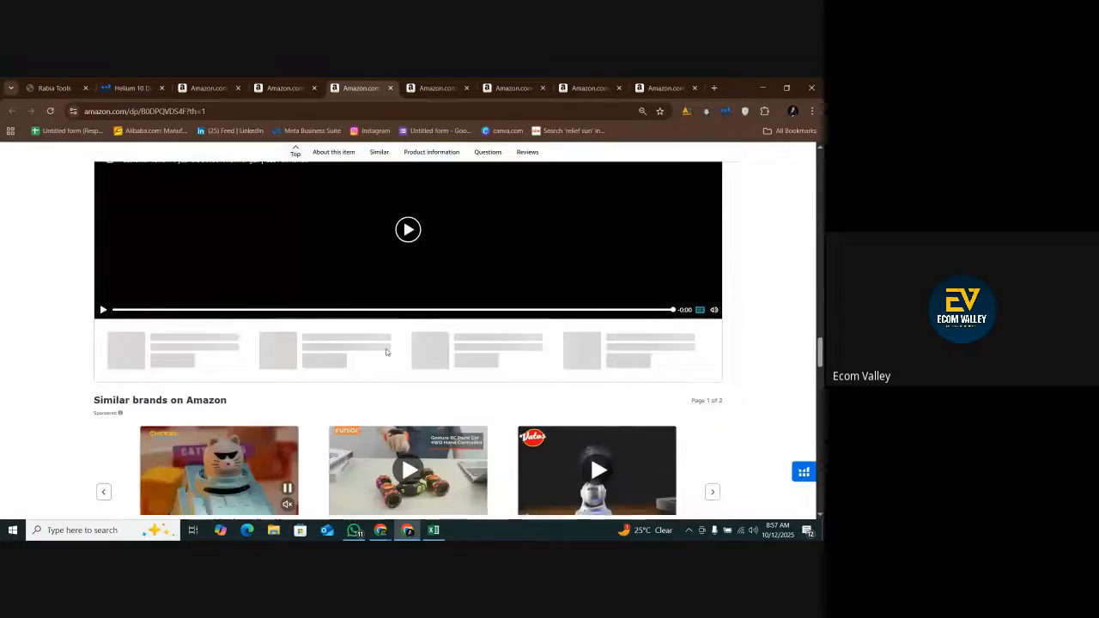
scroll(377, 352, "up", 7)
scroll(361, 359, "up", 3)
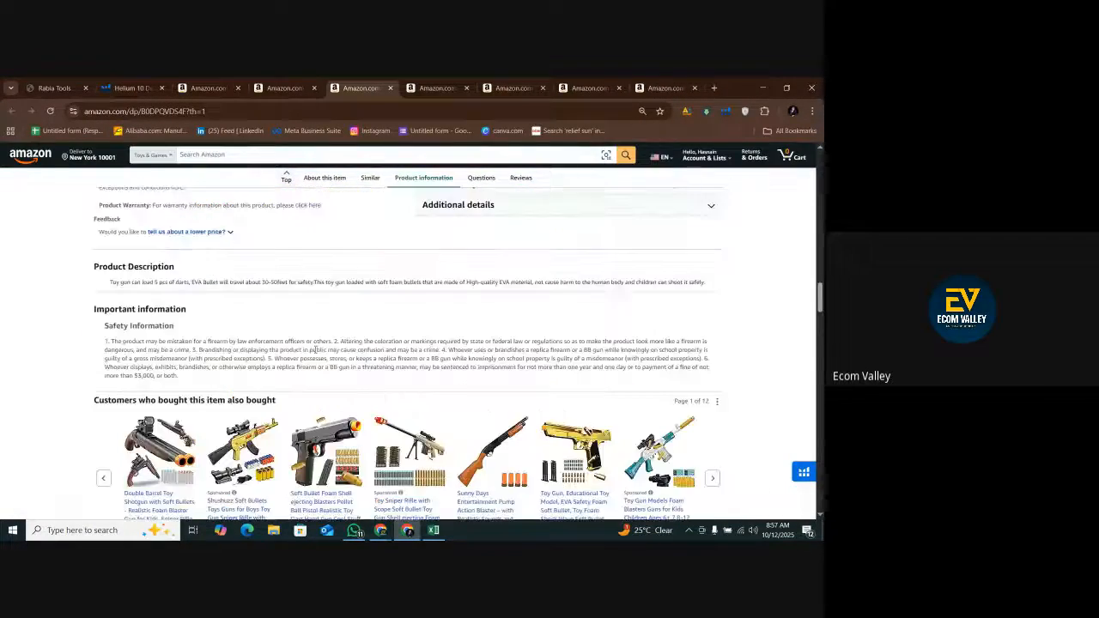
scroll(315, 350, "down", 1)
scroll(131, 484, "down", 2)
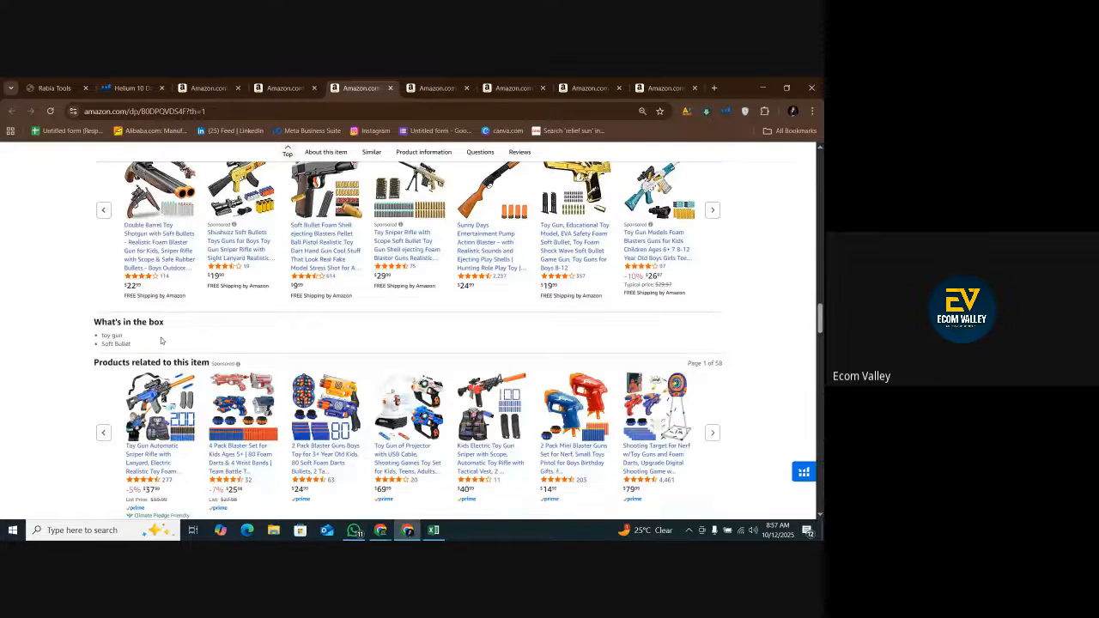
scroll(146, 386, "up", 3)
scroll(157, 336, "up", 2)
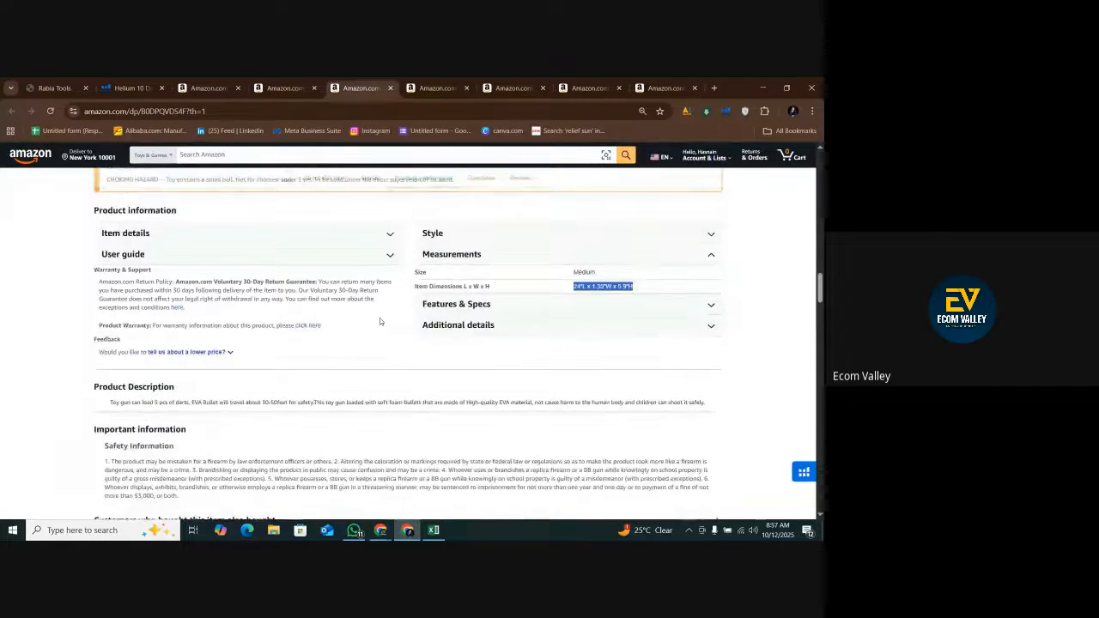
Expand the Item details, Additional details and Features & Specs sections of the listing's product information.
left_click(293, 283)
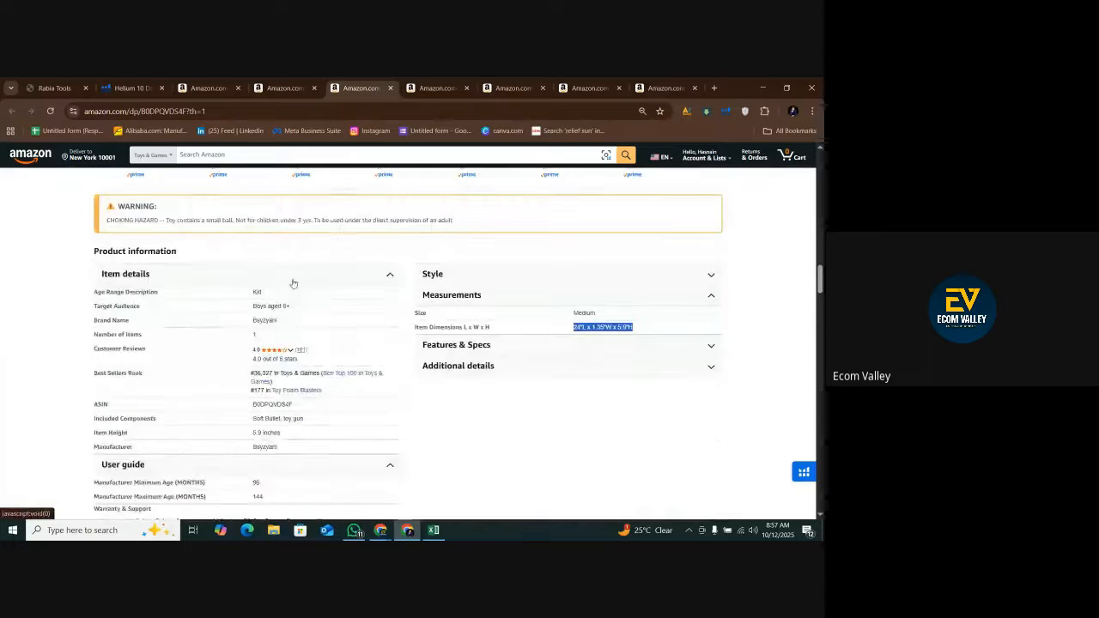
left_click(511, 372)
left_click(504, 343)
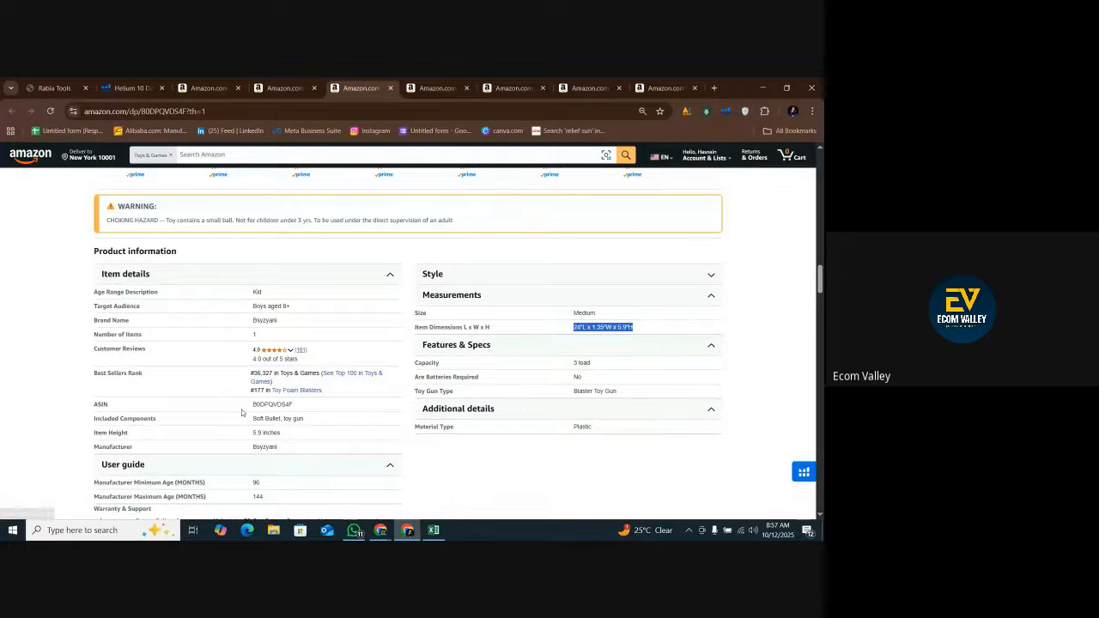
Look for the Bsyzyani listing's creation date in its product information and in the Xray results for "toy shotgun".
scroll(515, 392, "down", 2)
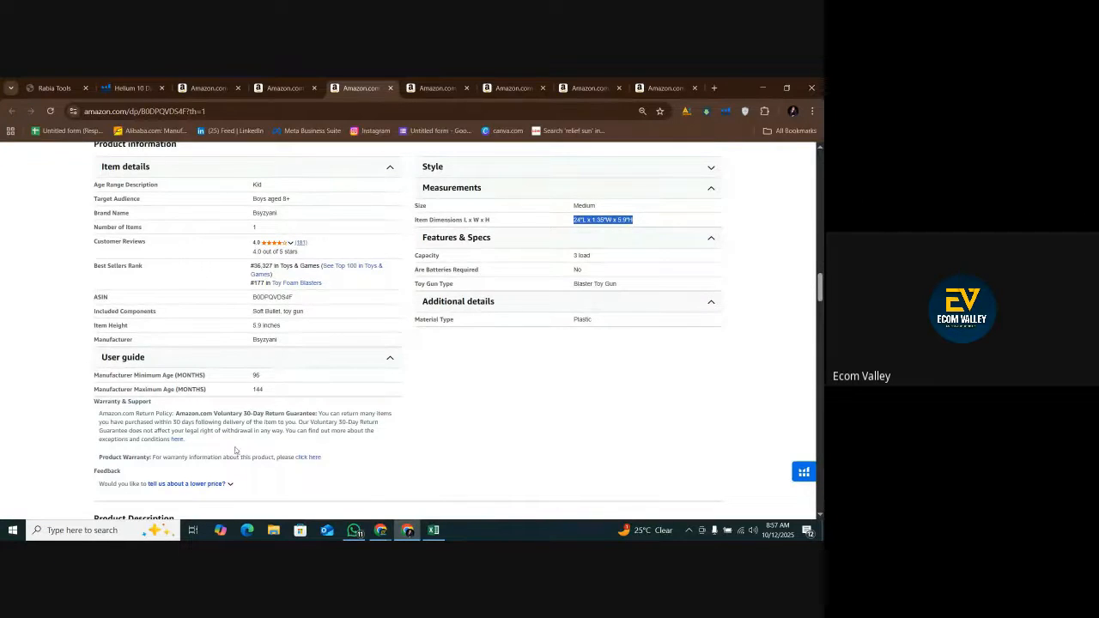
scroll(235, 450, "down", 5)
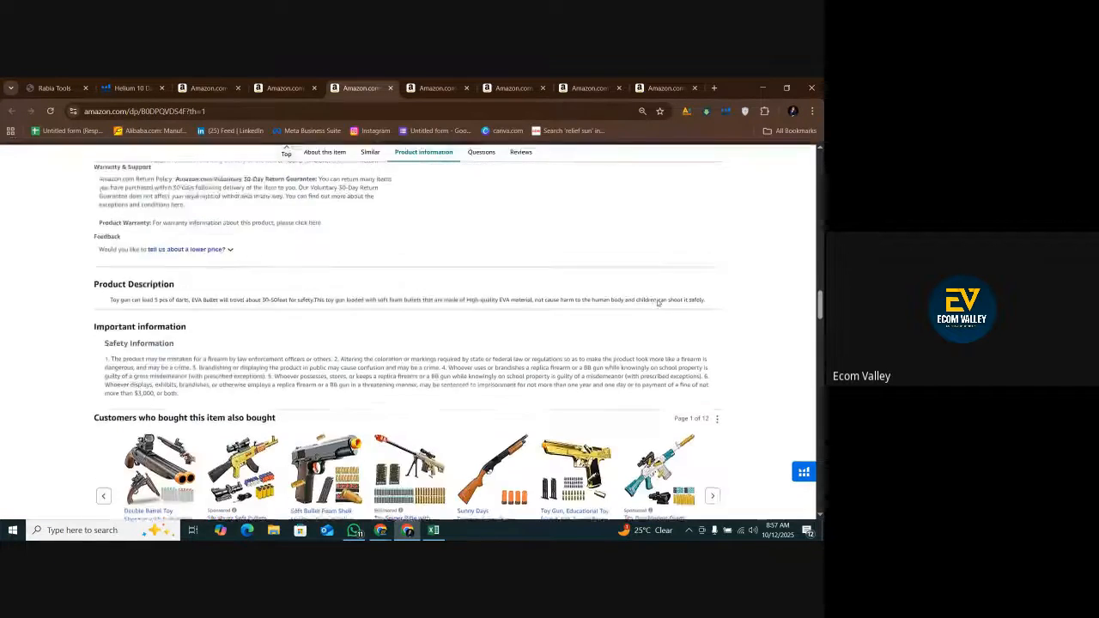
scroll(657, 302, "up", 5)
left_click(297, 85)
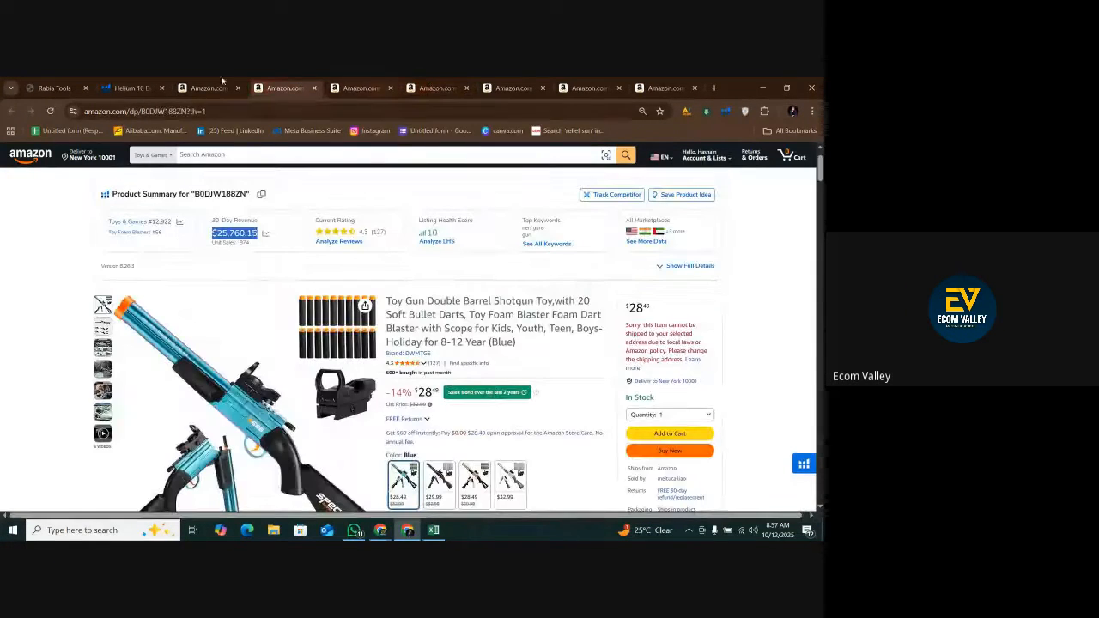
left_click(131, 88)
left_click(208, 88)
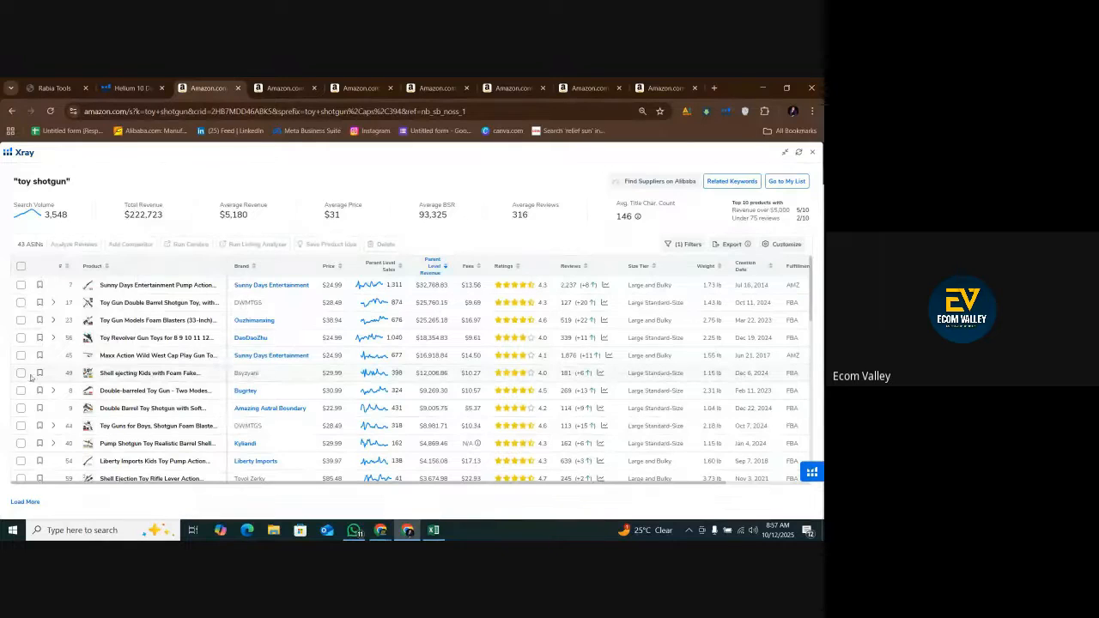
mouse_move(88, 375)
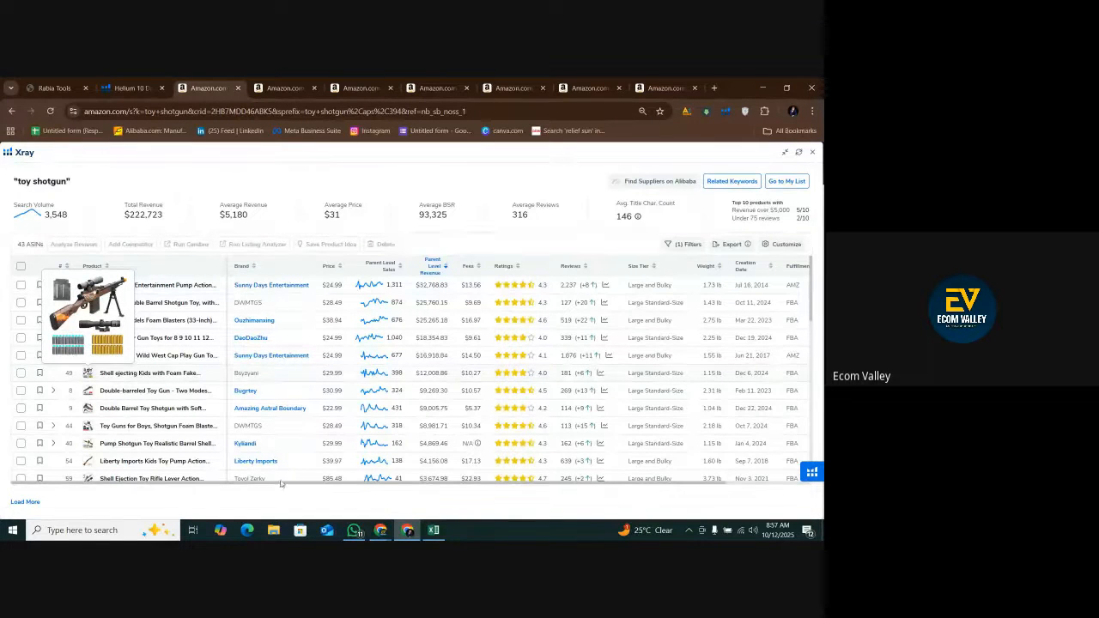
Replace the creation date in cell K5 of the Excel sheet with 6 dec 2024.
key("alt+Tab")
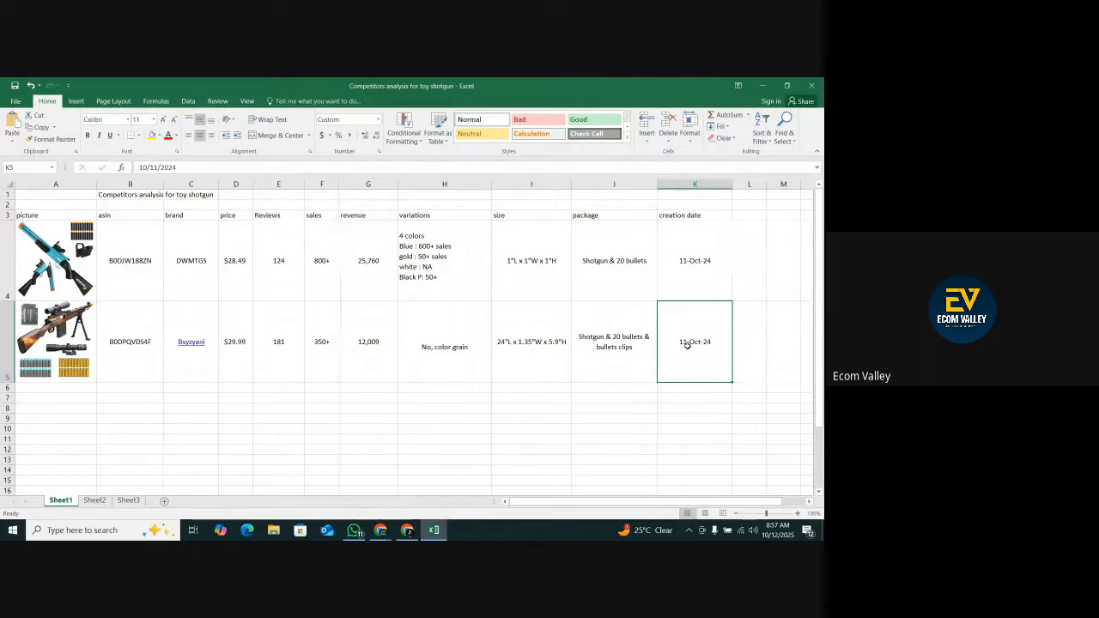
key("BackSpace")
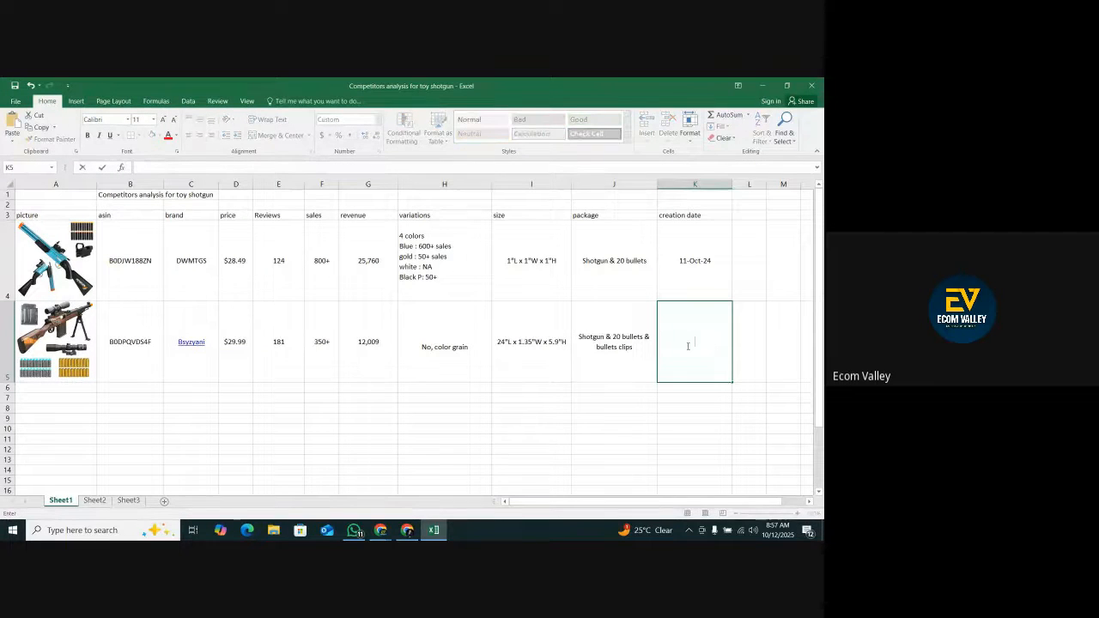
type("6 decmeber 2024")
key("Return")
left_click(688, 344)
double_click(690, 342)
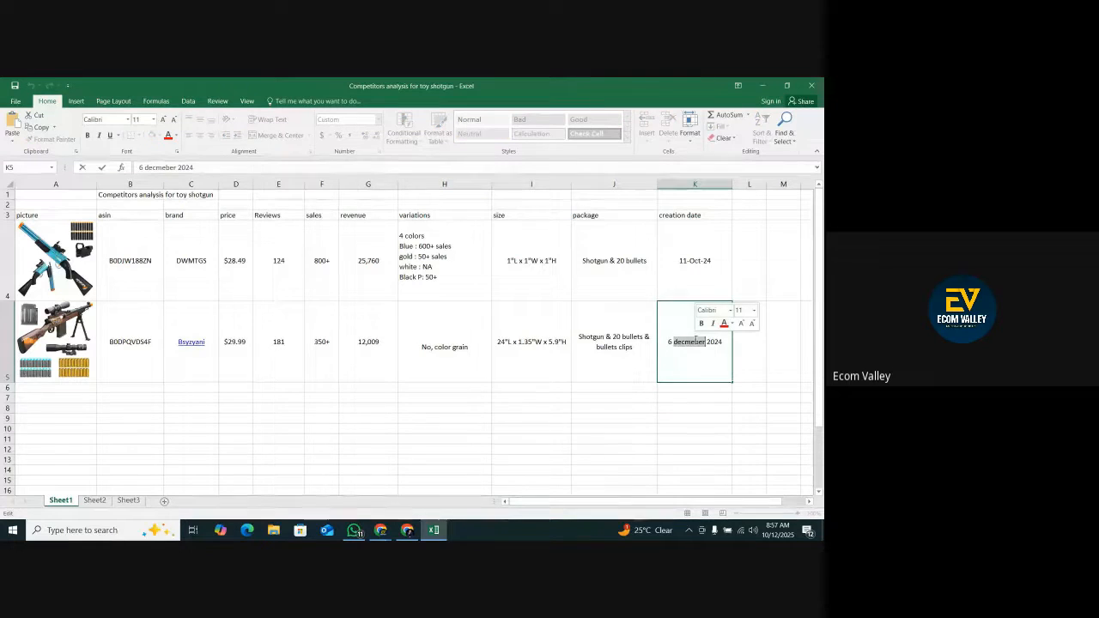
type("dec")
left_click(682, 440)
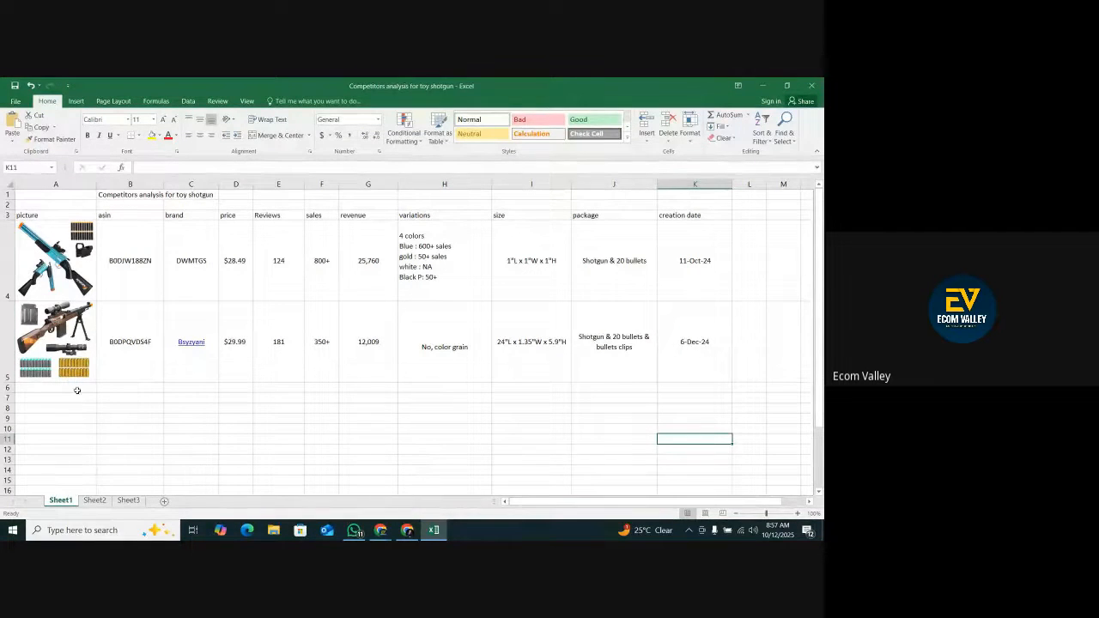
Duplicate row 5 into row 6 as a template for the next competitor and remove the copied picture from cell A6.
right_click(8, 377)
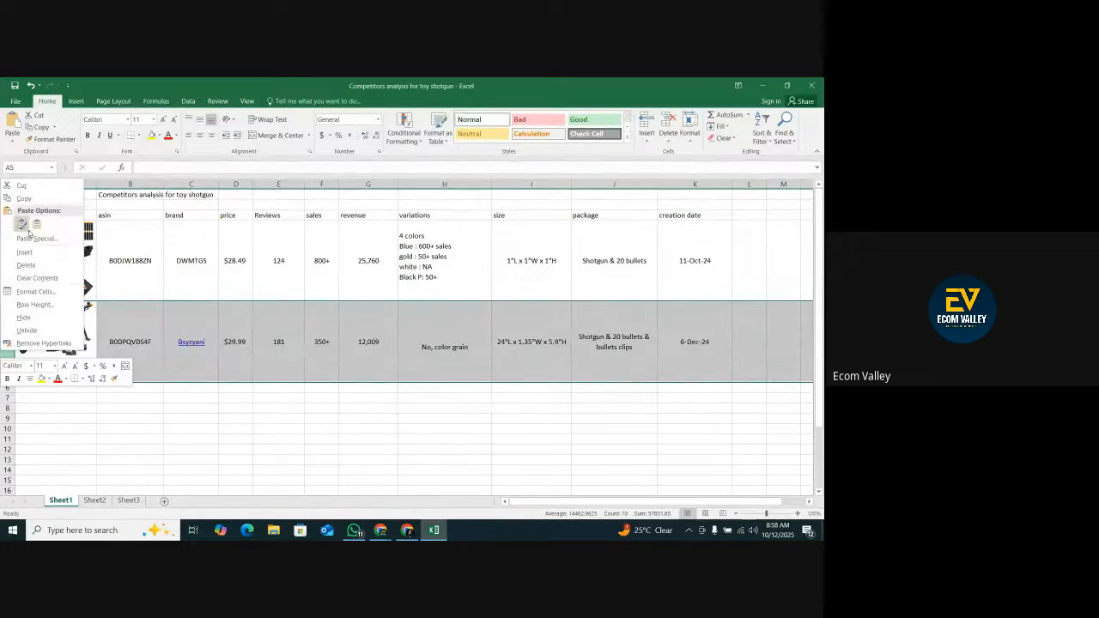
left_click(24, 198)
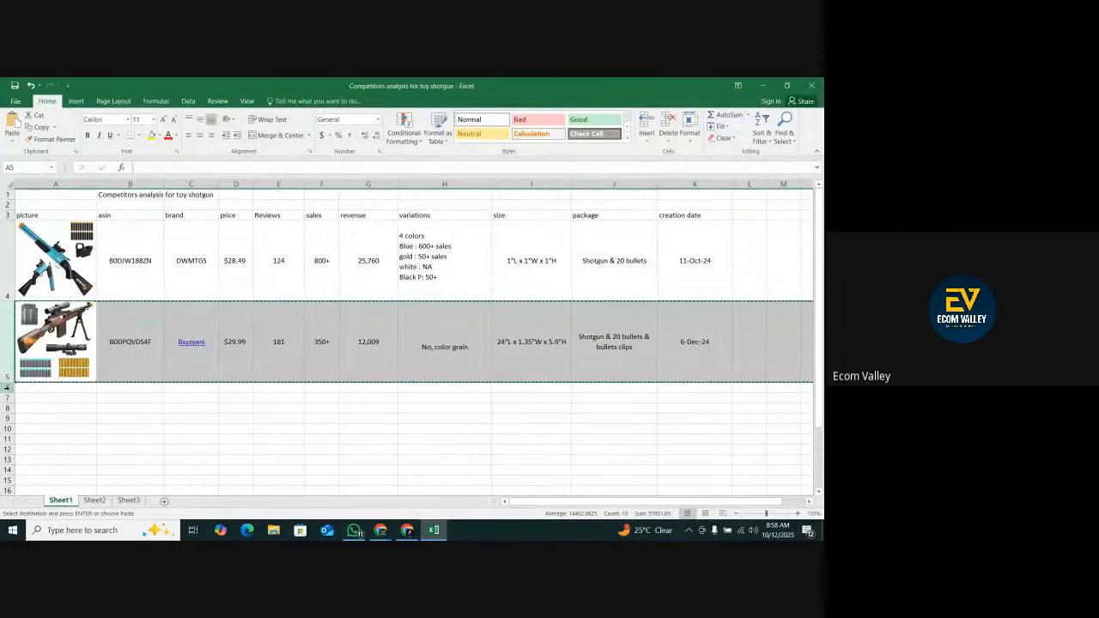
right_click(7, 387)
left_click(29, 286)
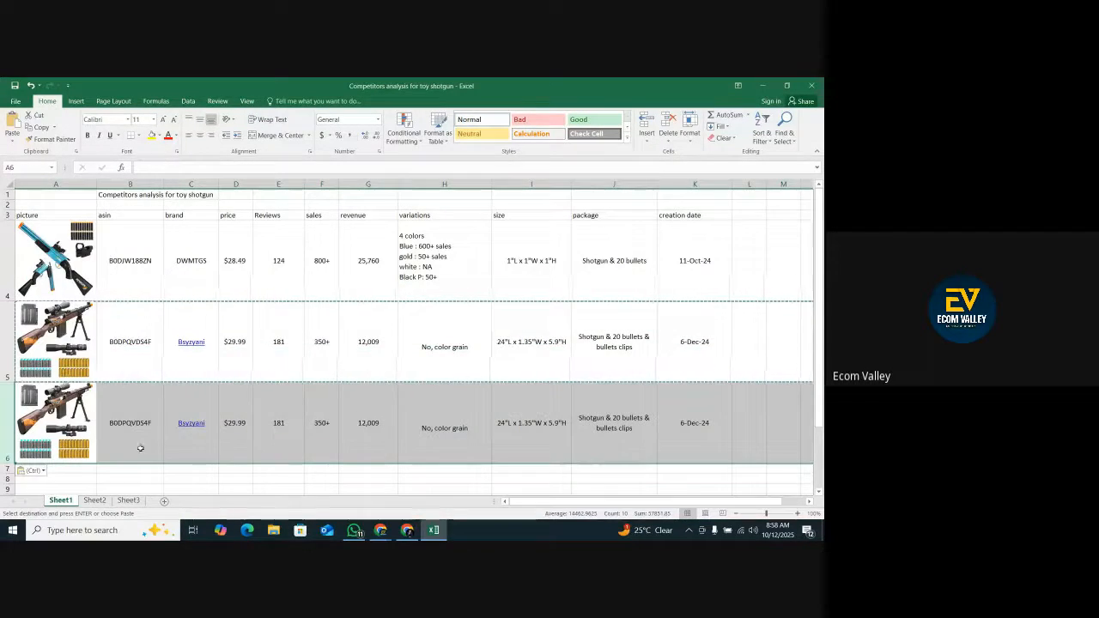
right_click(72, 428)
left_click(103, 271)
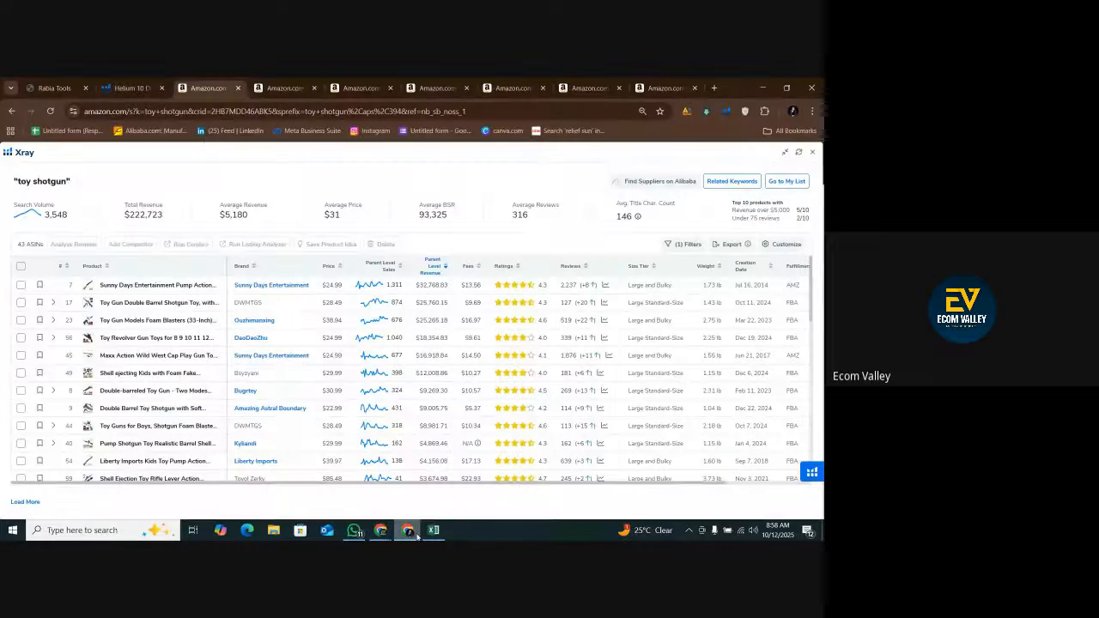
Copy the main image from the Double Barrel Toy Shotgun listing (B0DR6YLNWD) in the browser and paste it into cell A6.
left_click(407, 530)
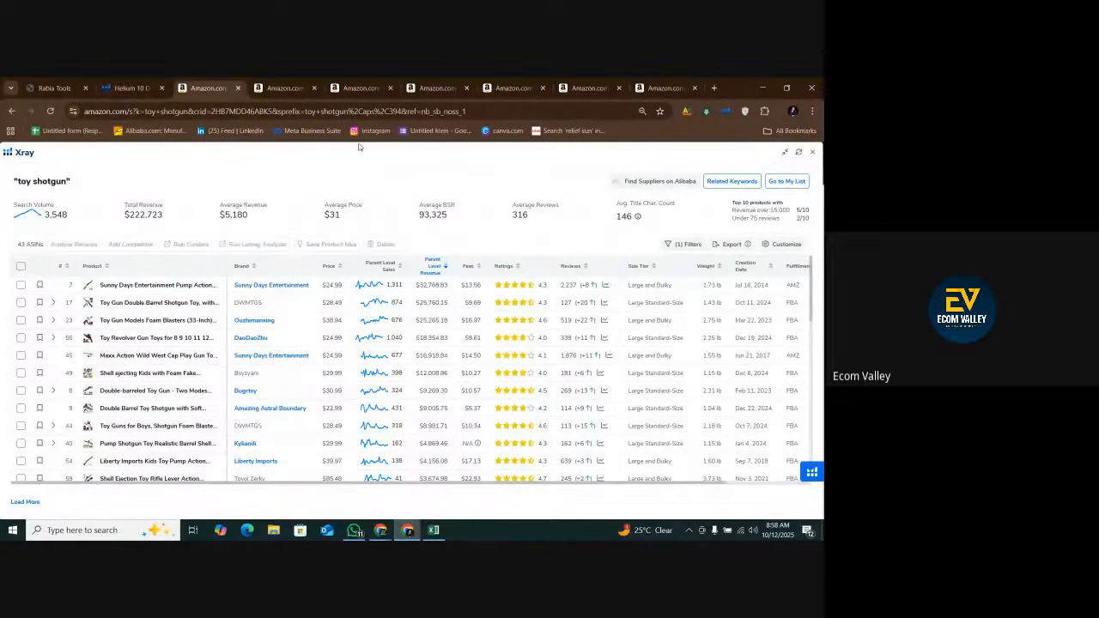
left_click(283, 88)
left_click(361, 87)
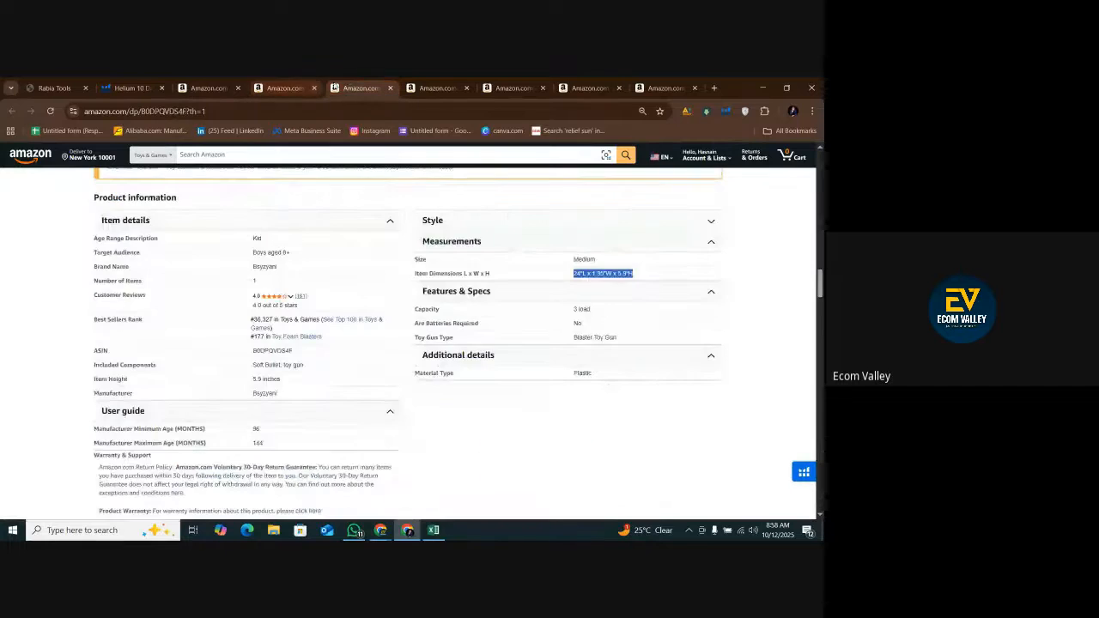
left_click(437, 88)
scroll(448, 369, "down", 1)
scroll(448, 369, "down", 2)
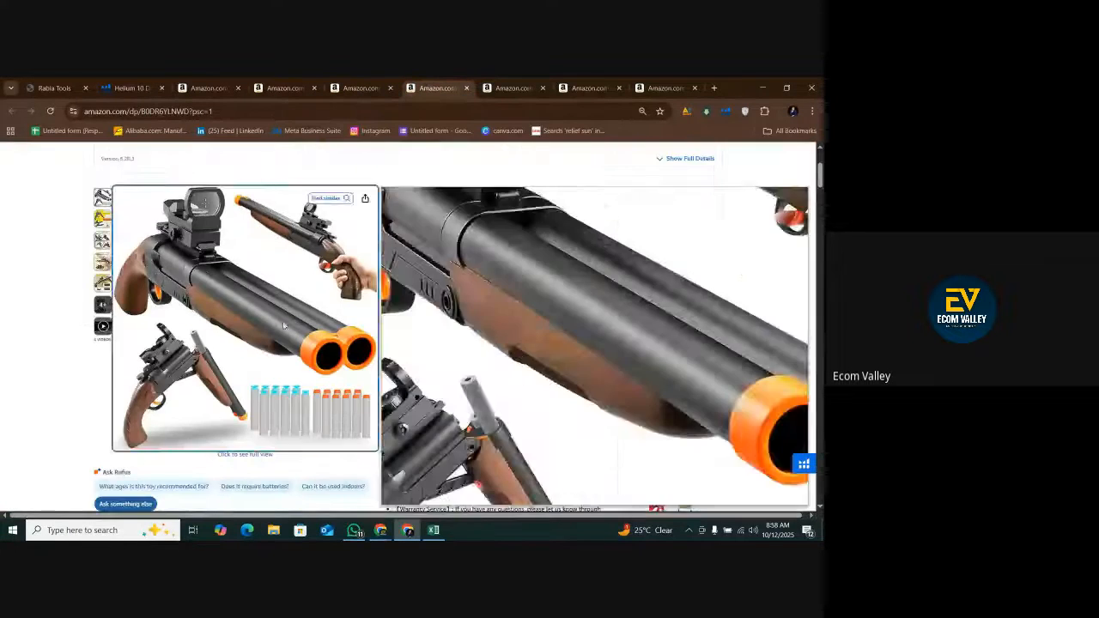
left_click(335, 360)
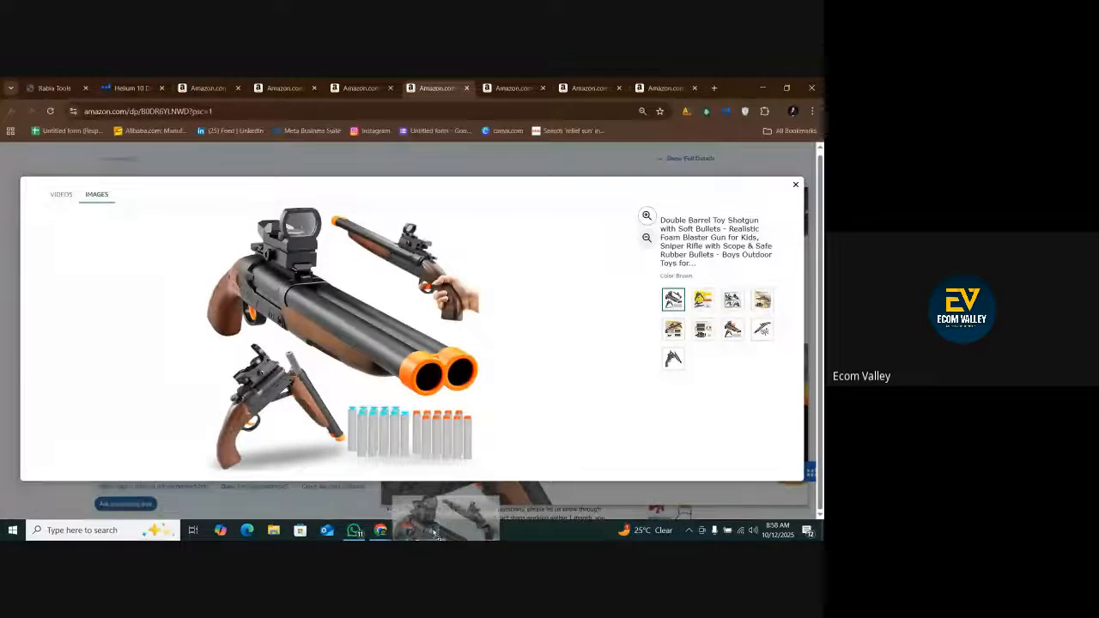
left_click(433, 529)
left_click(46, 404)
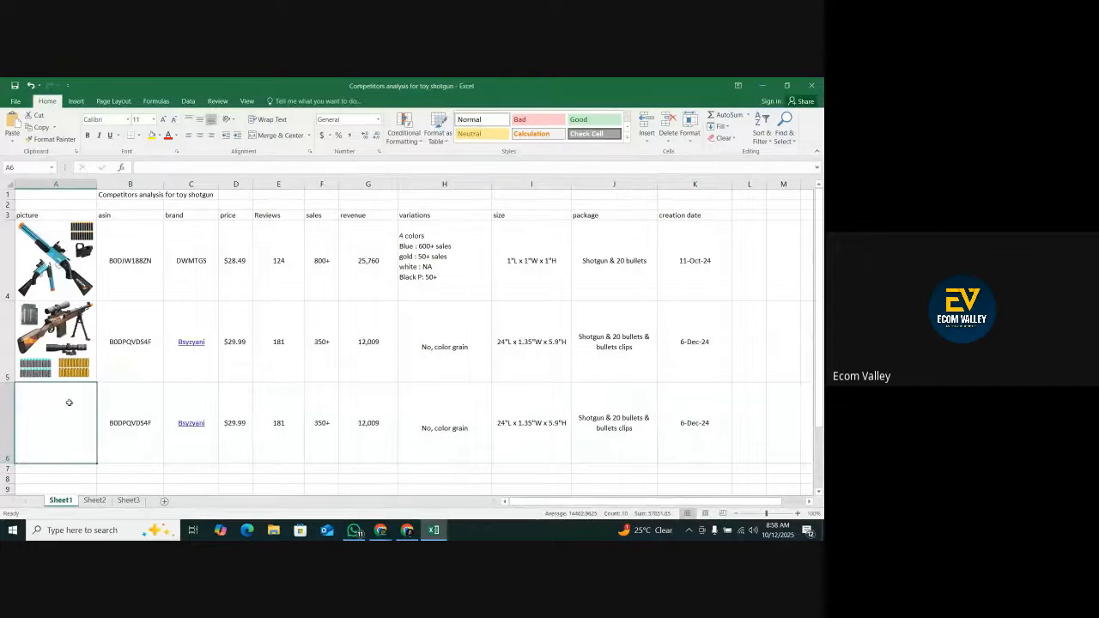
key("ctrl+v")
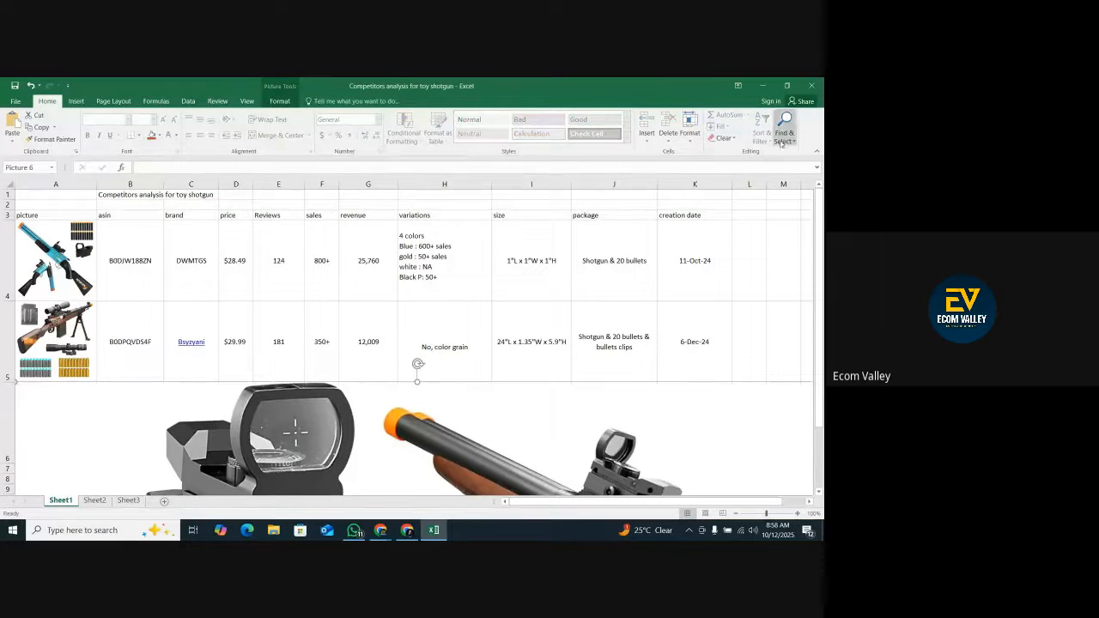
Set the pasted picture's width to 3", then shrink it to about 1.48" square and fit it inside cell A6.
double_click(669, 400)
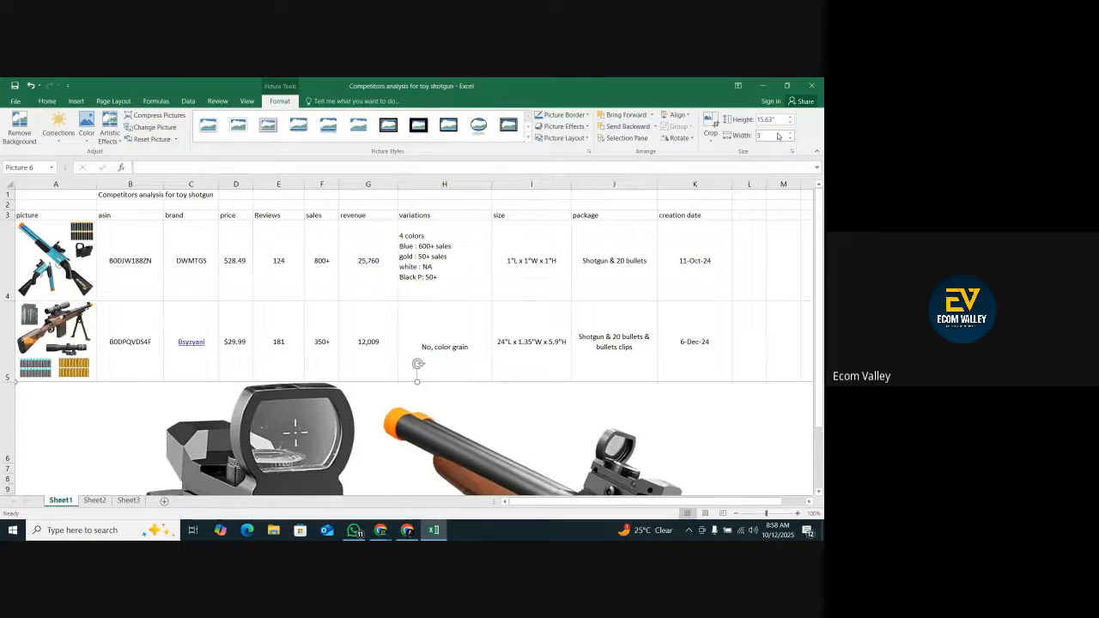
key("Return")
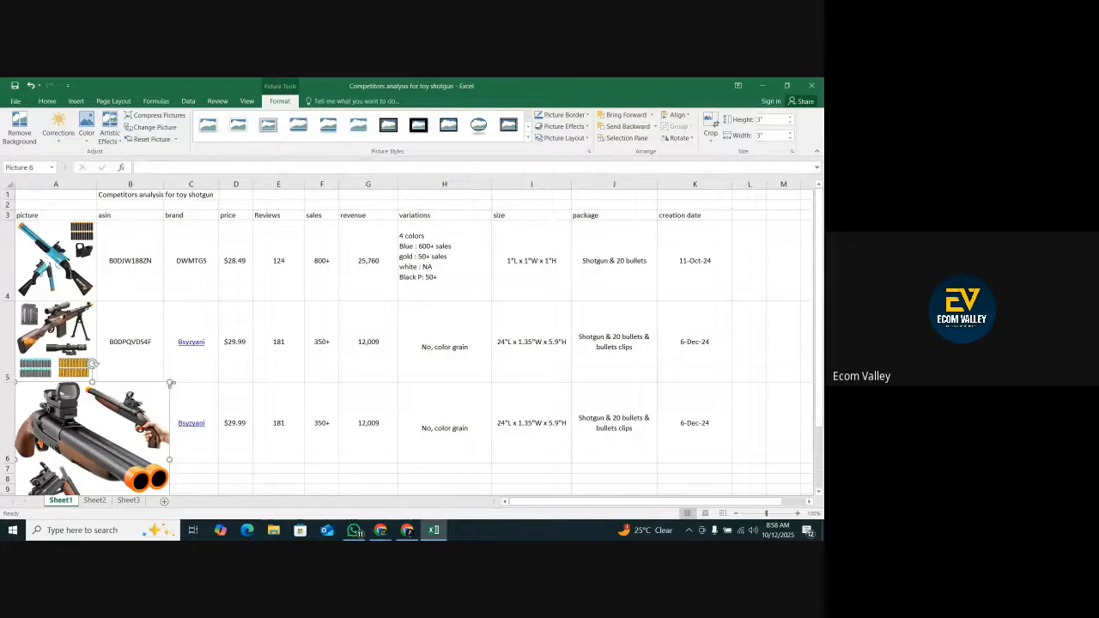
left_click_drag(170, 383, 110, 442)
left_click_drag(53, 475, 55, 382)
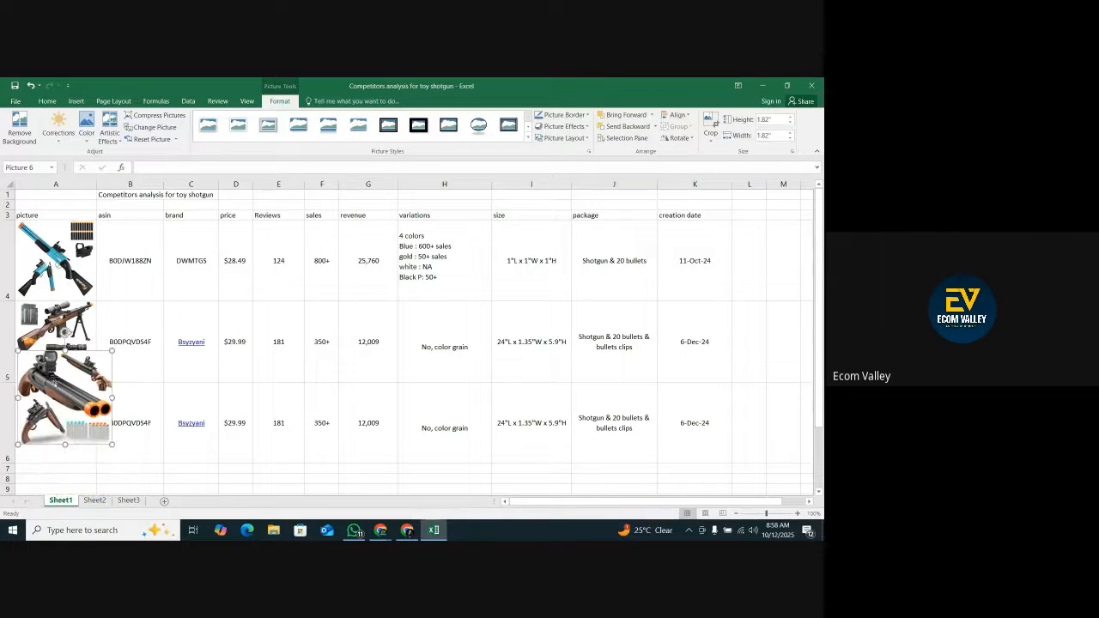
left_click_drag(113, 443, 76, 435)
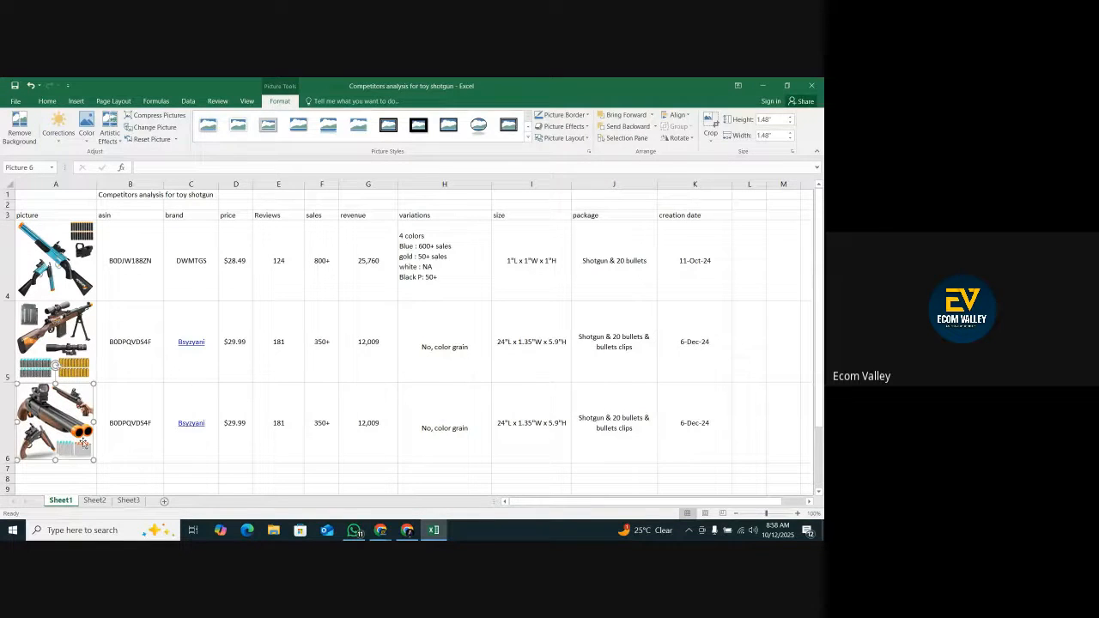
Open ASIN cell B6 for editing, glance at other competitor listings, and return to the Double Barrel Toy Shotgun listing, closing its enlarged image.
double_click(128, 450)
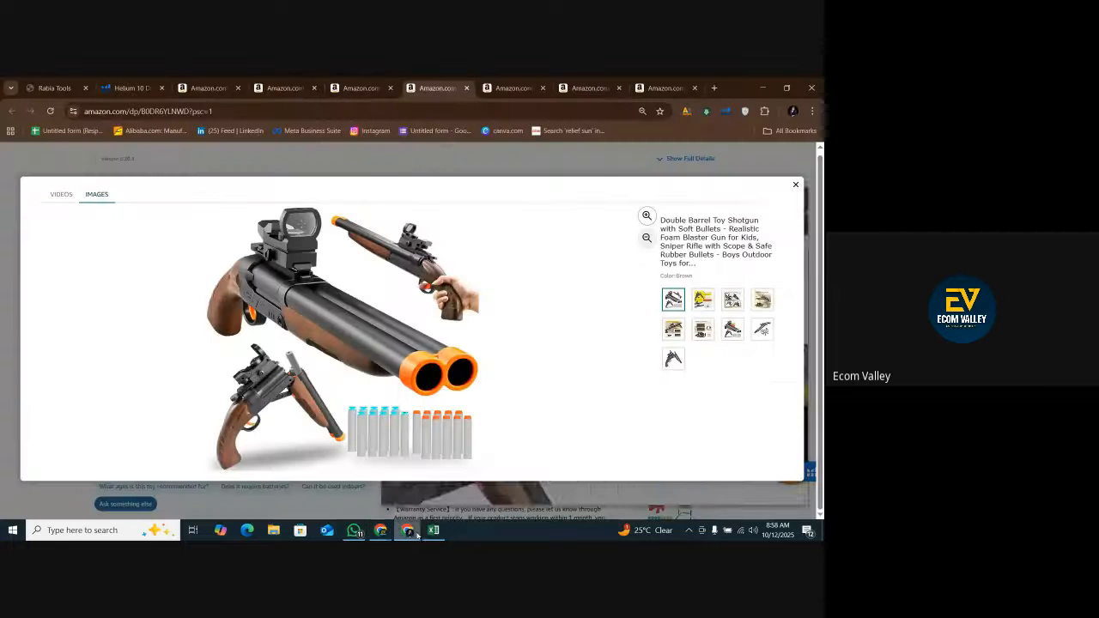
left_click(407, 530)
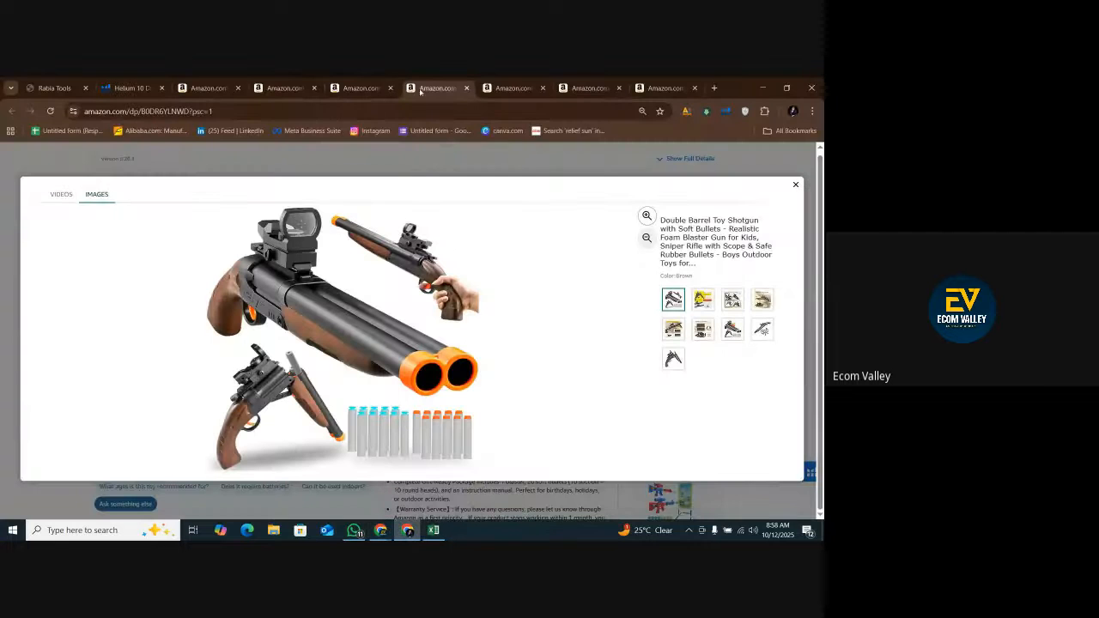
left_click(662, 88)
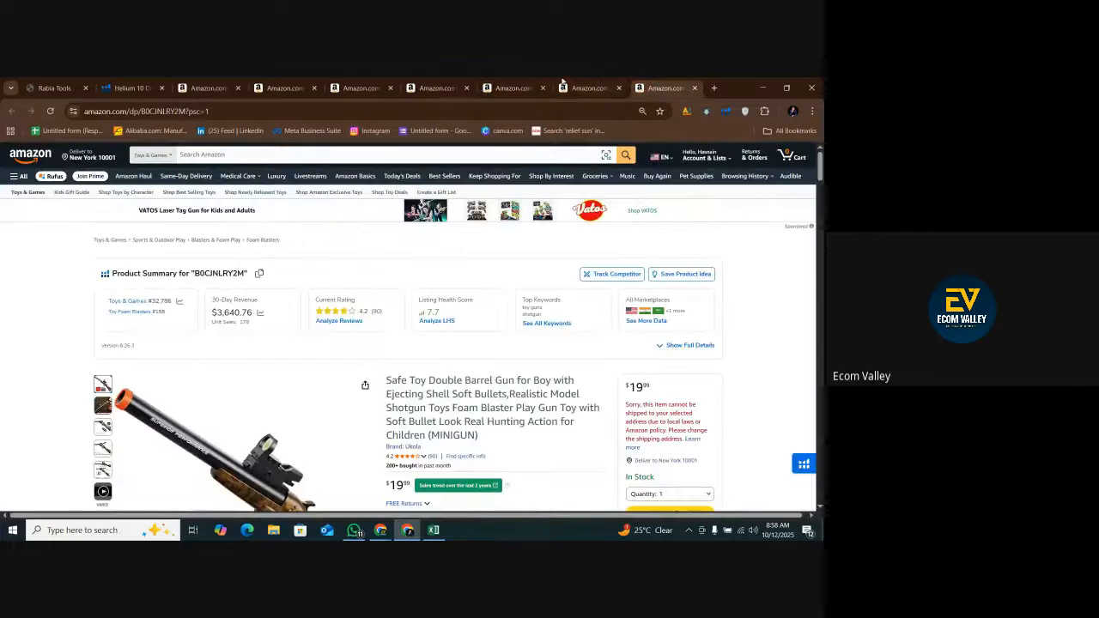
left_click(511, 86)
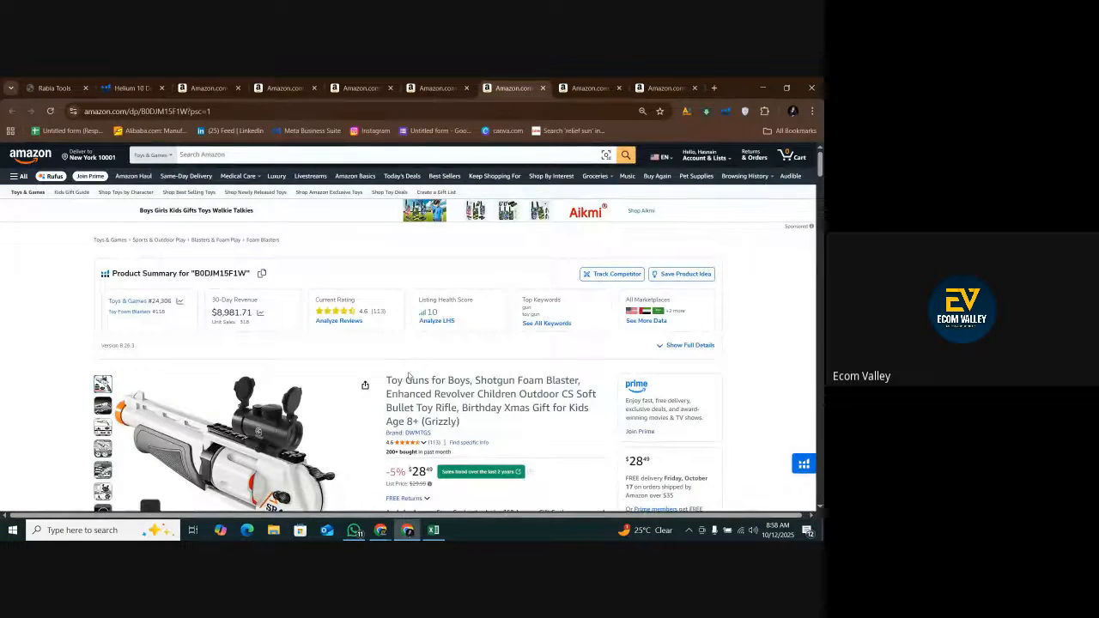
scroll(409, 376, "down", 3)
left_click(436, 88)
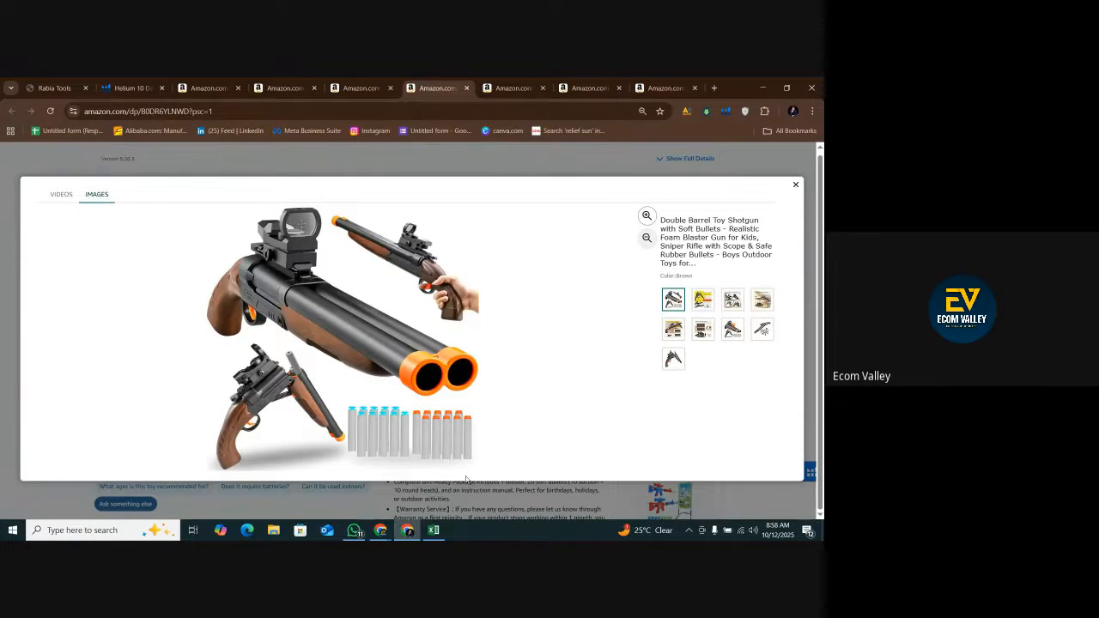
left_click(796, 187)
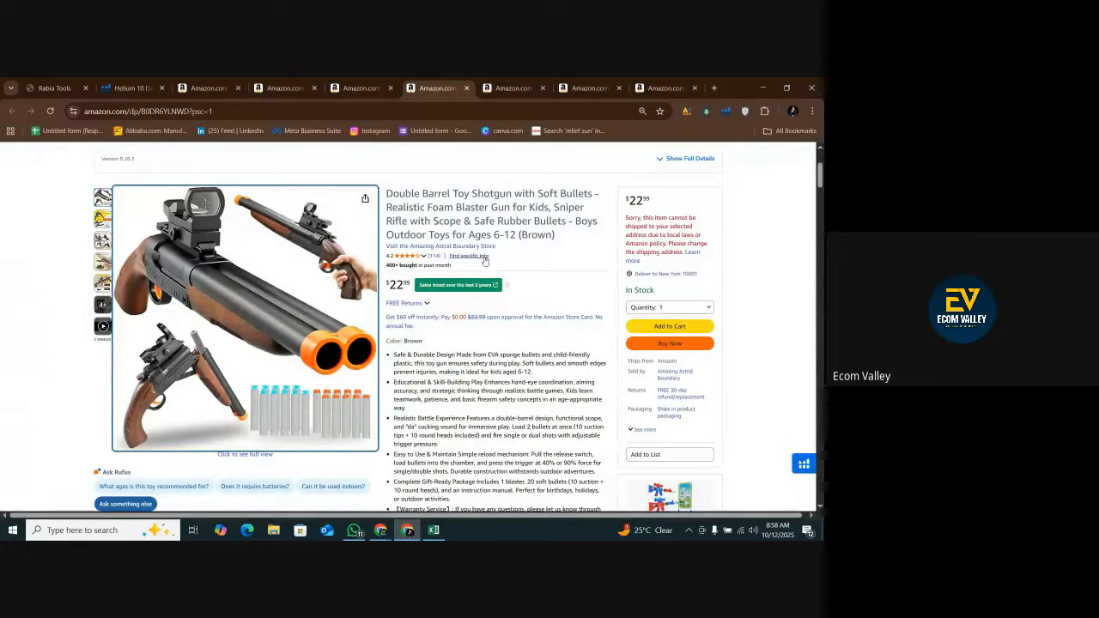
Look through the Double Barrel Toy Shotgun listing's title, price, features, sales chart and product information, and return to its product summary.
scroll(467, 303, "down", 2)
scroll(459, 309, "up", 3)
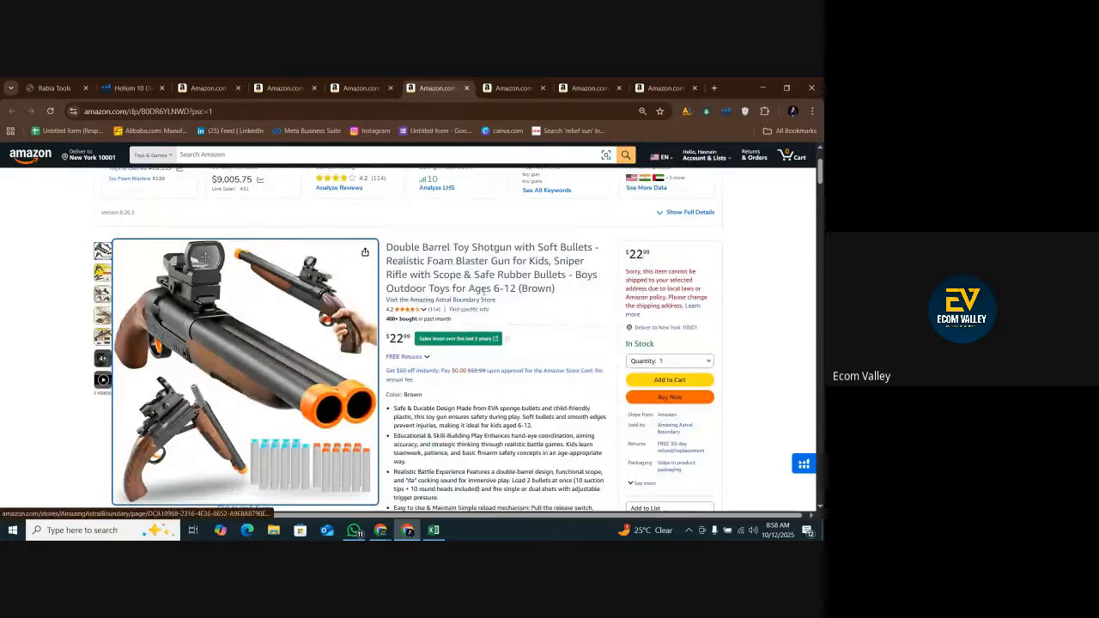
scroll(469, 365, "down", 2)
scroll(466, 392, "up", 1)
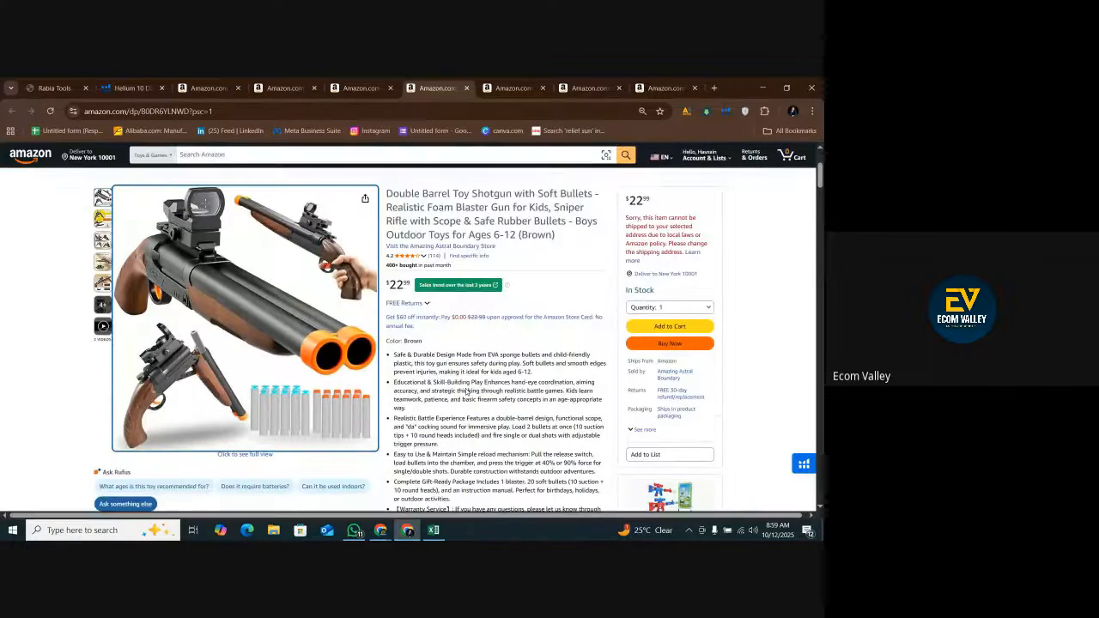
scroll(466, 392, "down", 10)
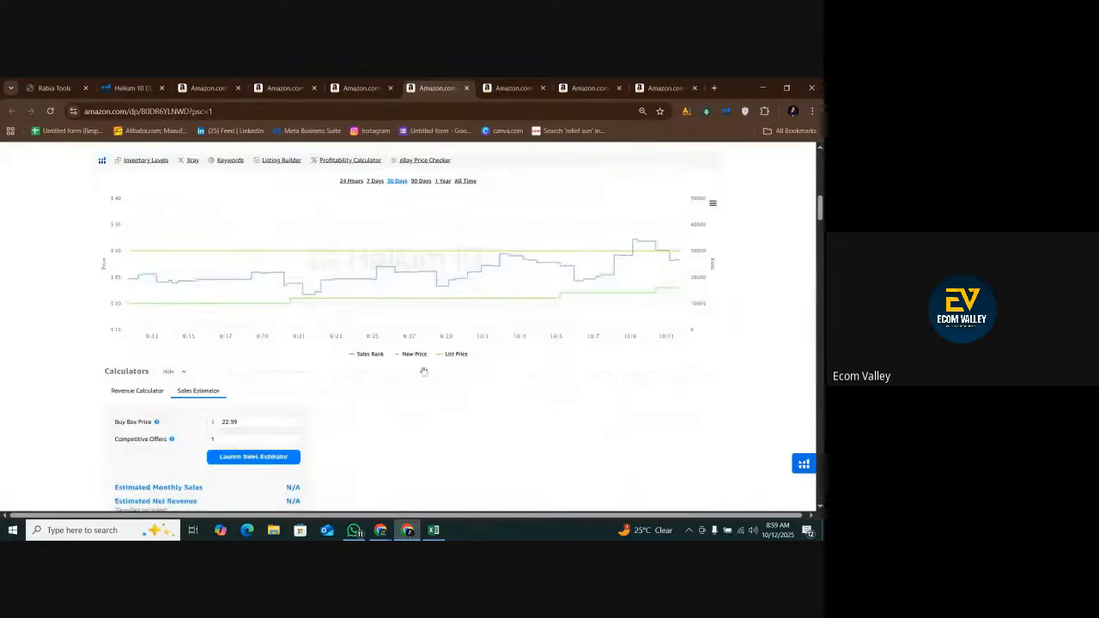
scroll(409, 369, "down", 10)
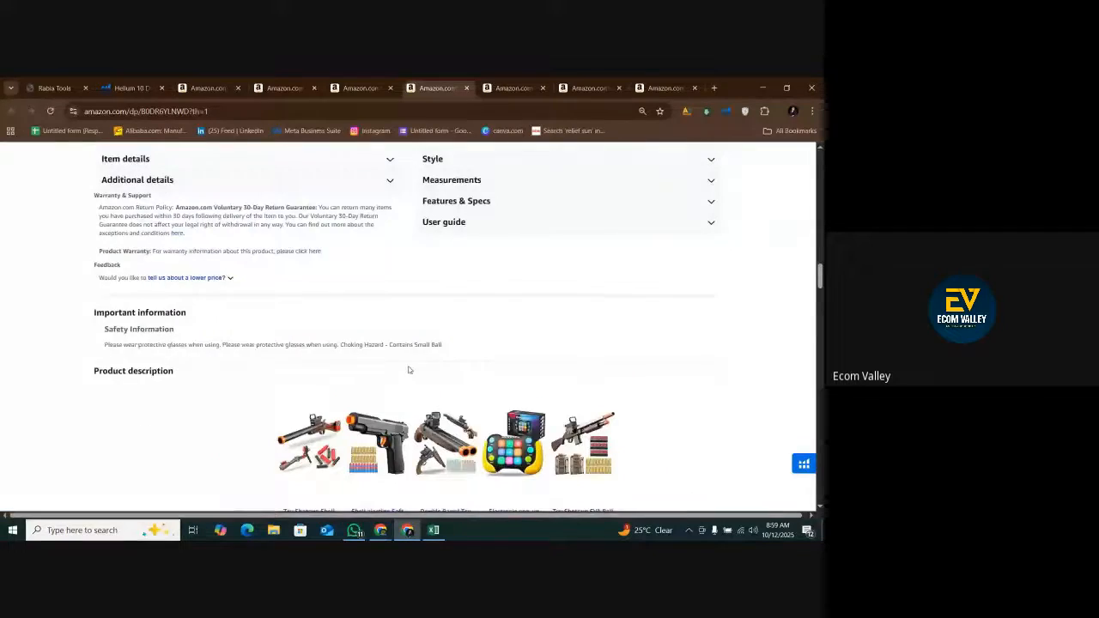
scroll(408, 369, "up", 15)
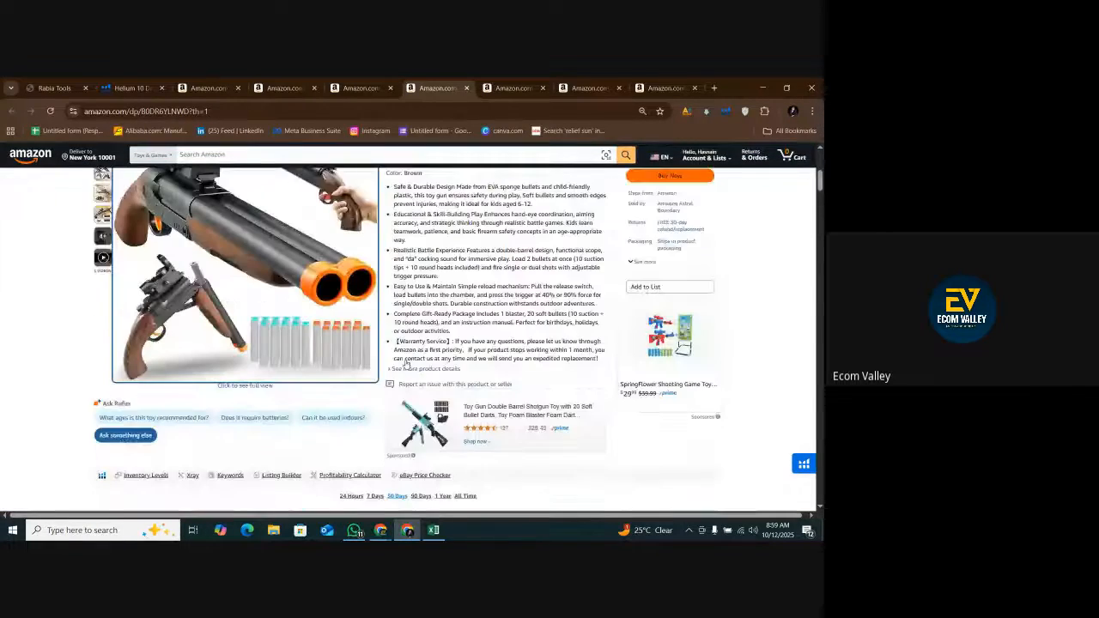
scroll(406, 362, "up", 3)
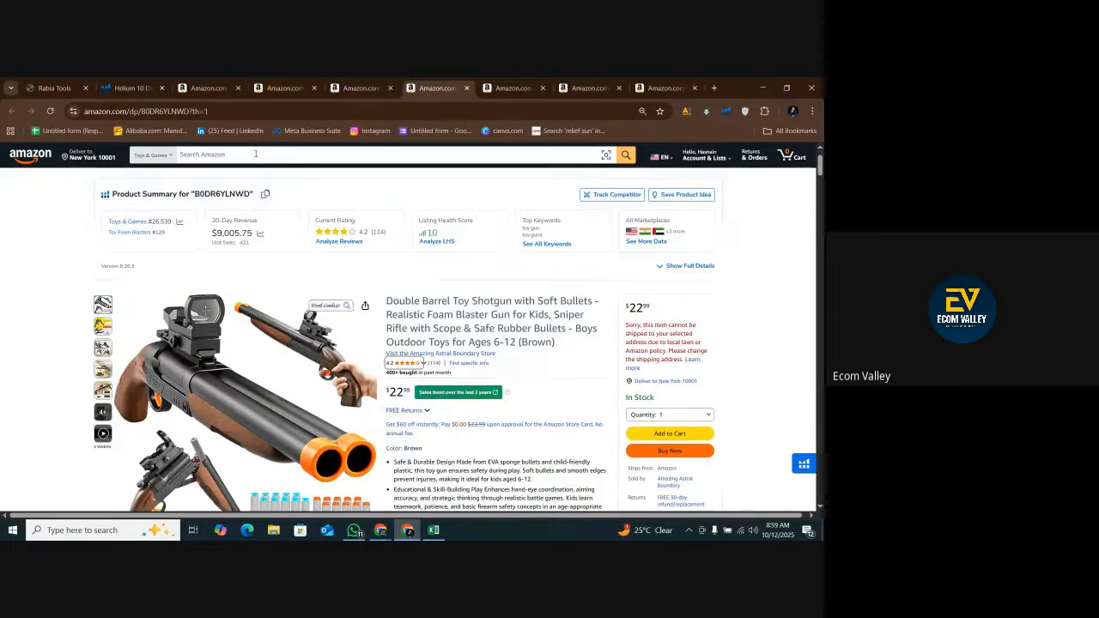
Copy the brand Amazing Astral Boundary from the Xray results, paste it into cell C6 of the spreadsheet, and wrap its text.
left_click(230, 85)
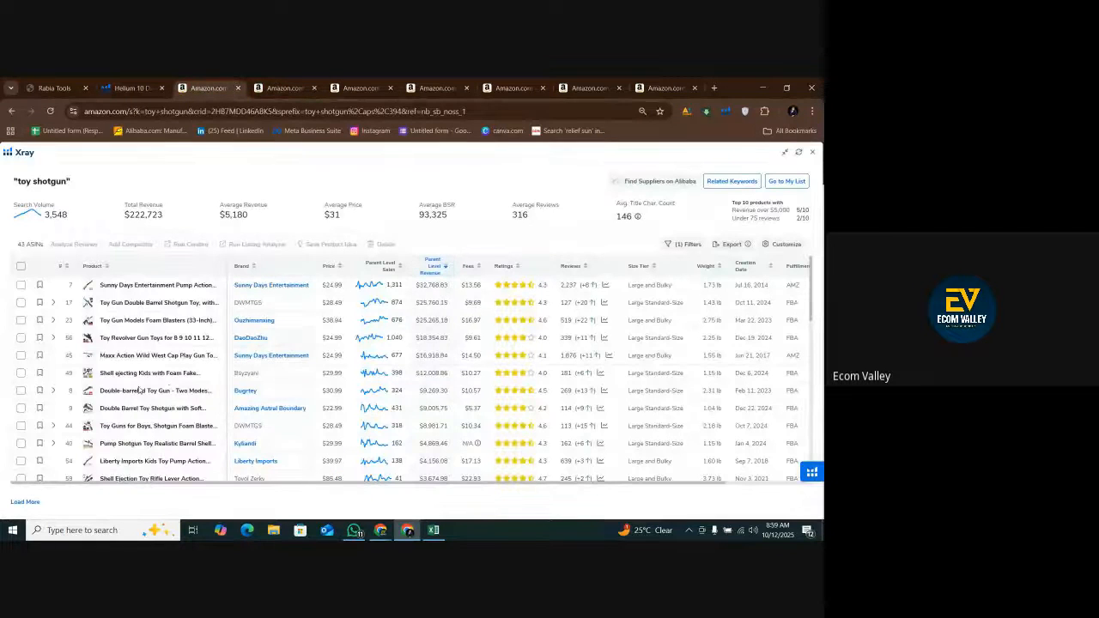
mouse_move(87, 390)
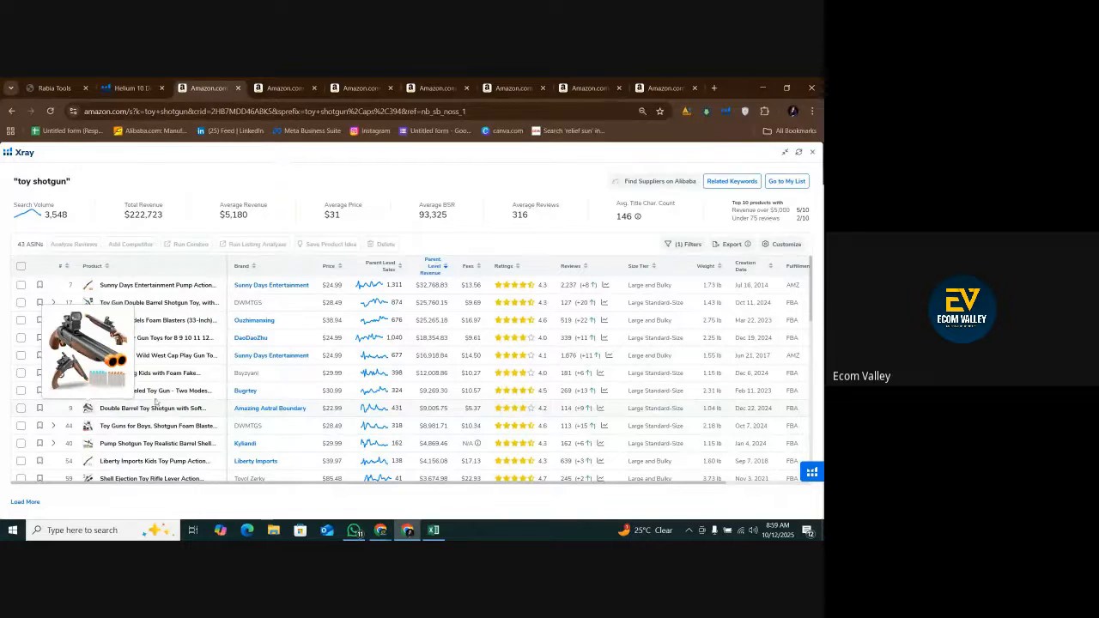
left_click_drag(307, 409, 240, 415)
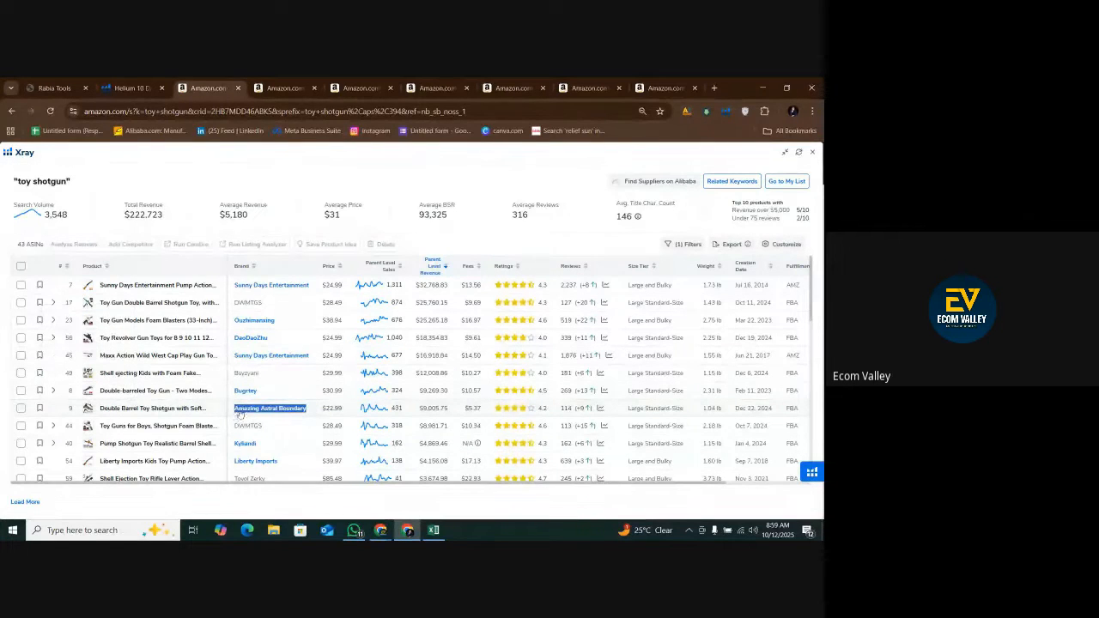
right_click(239, 415)
left_click(259, 292)
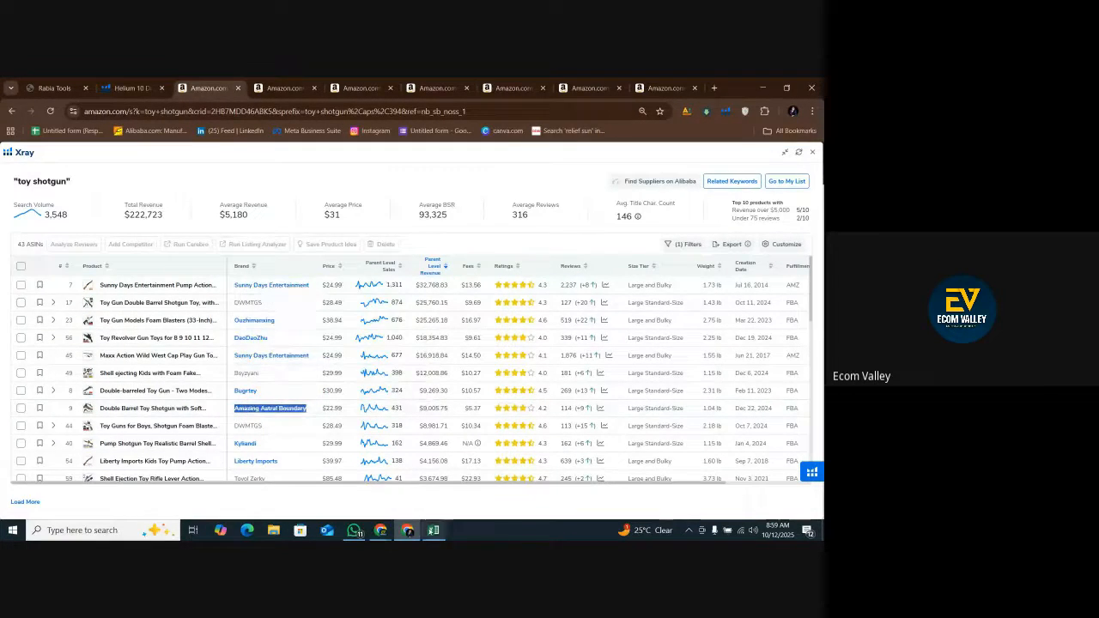
left_click(433, 530)
left_click(128, 425)
right_click(206, 429)
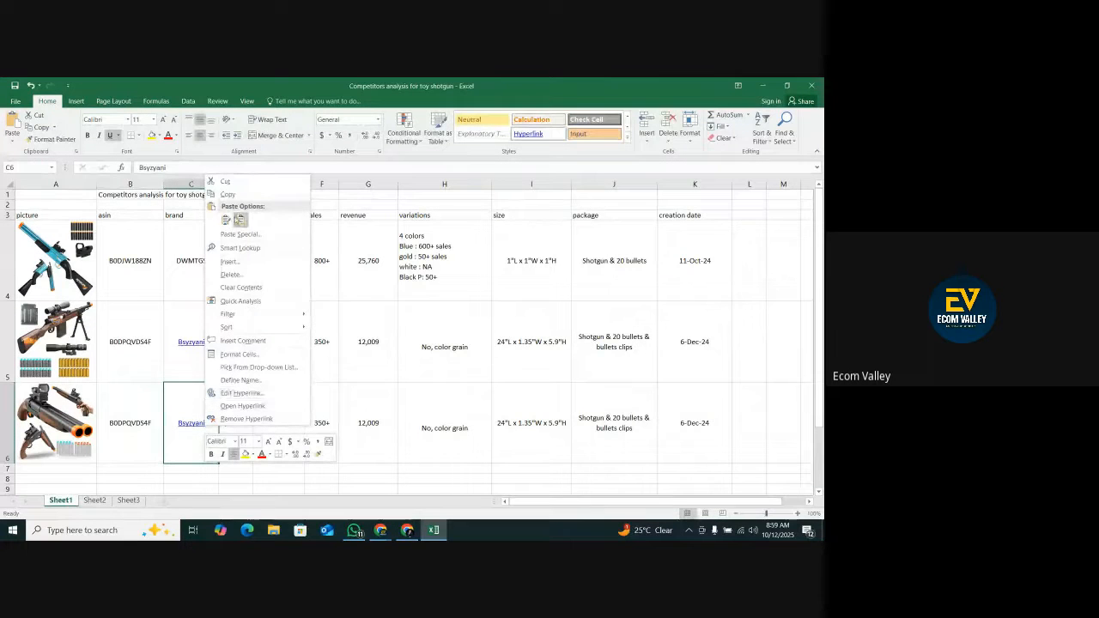
left_click(240, 220)
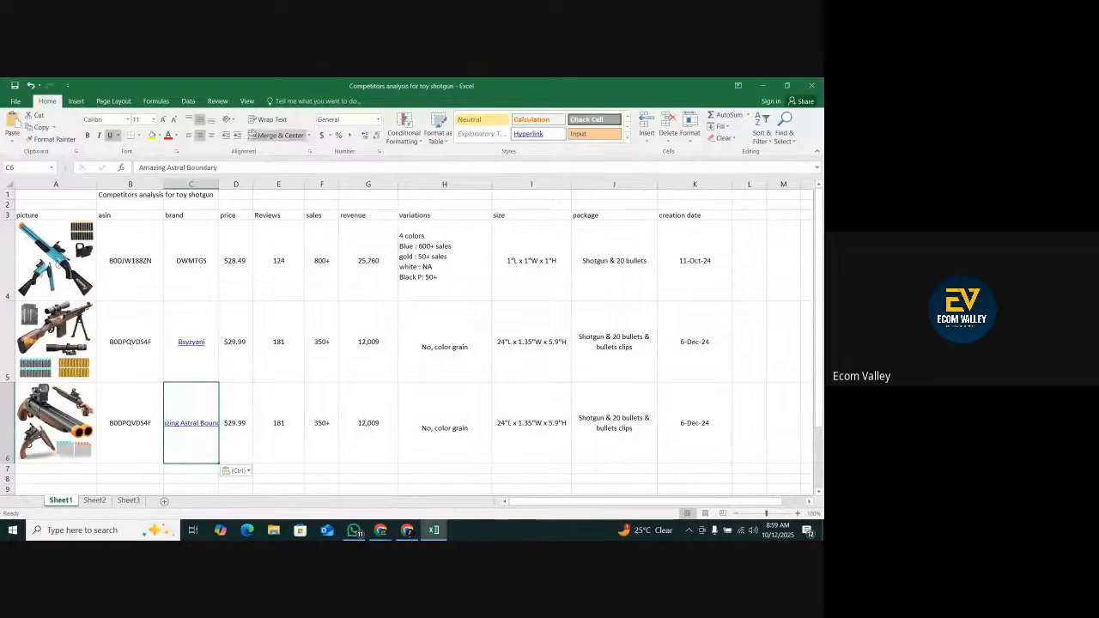
left_click(268, 119)
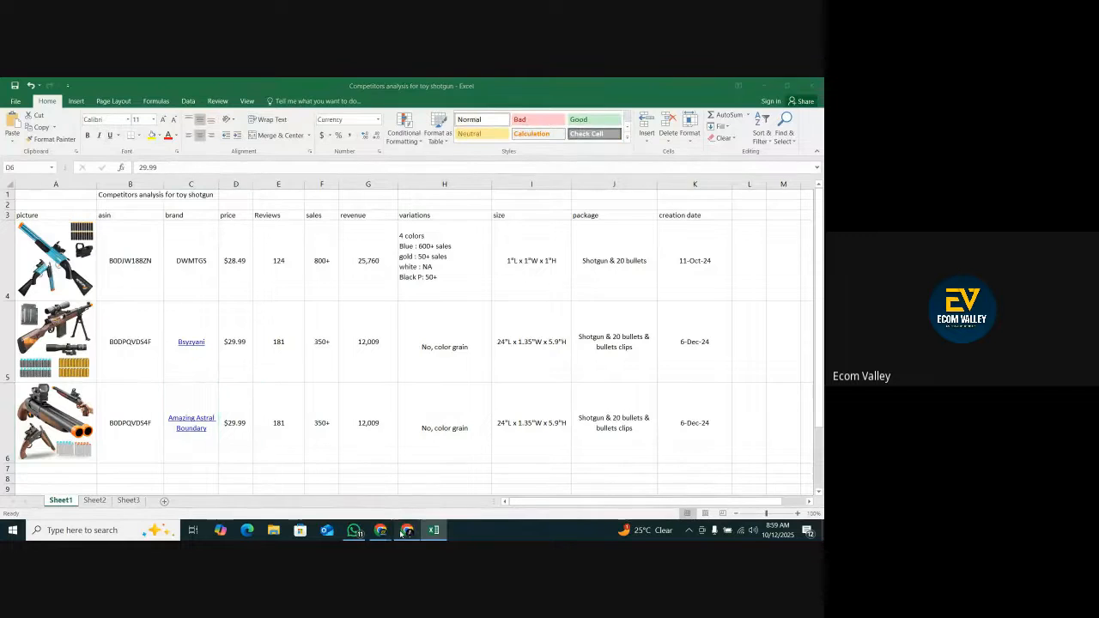
Check the Double Barrel Toy Shotgun listing's price and set price cell D6 to 22.99.
left_click(406, 529)
left_click(456, 86)
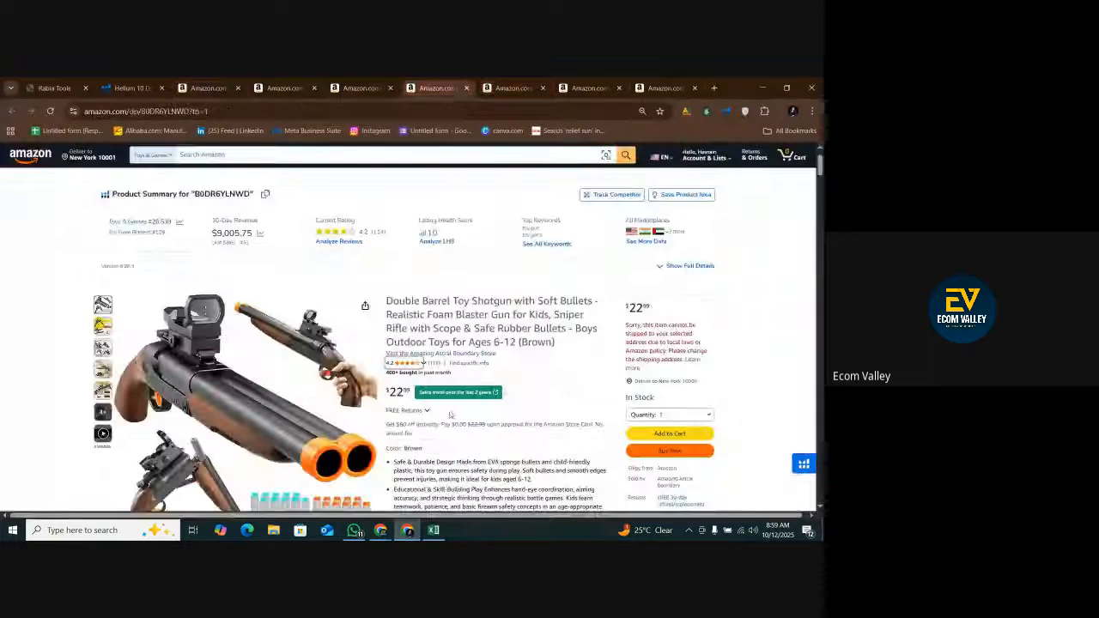
left_click(433, 529)
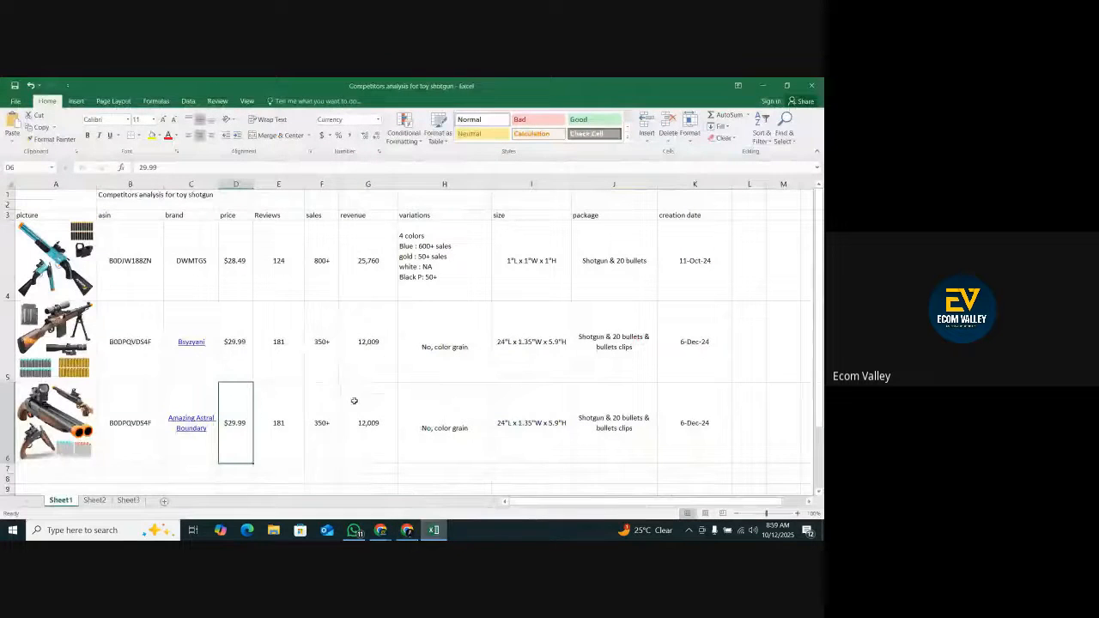
key("BackSpace")
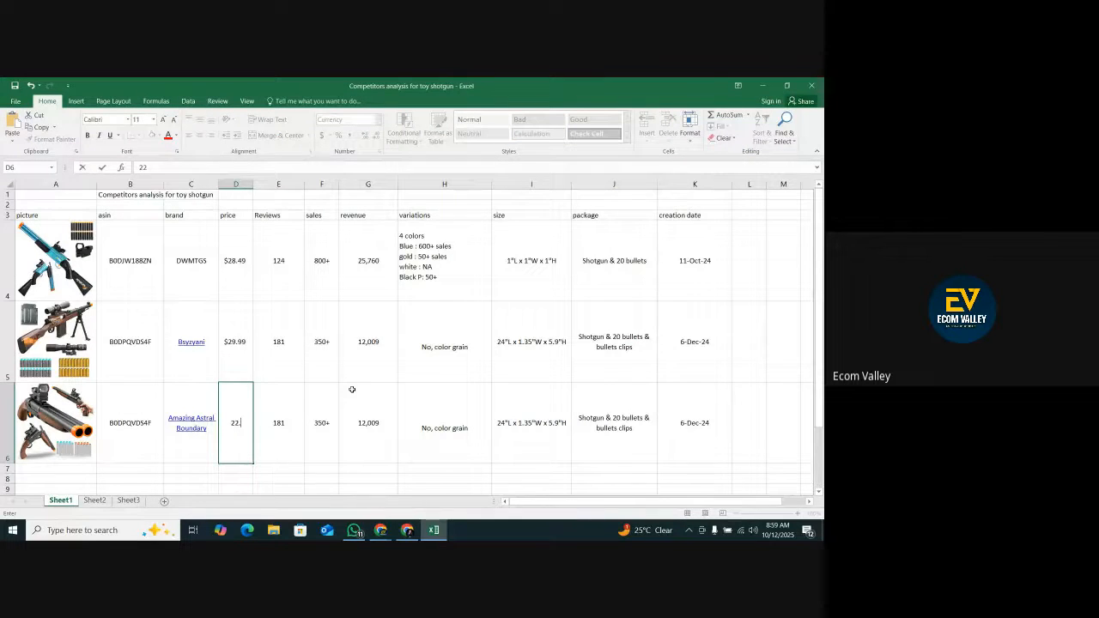
key("Left")
key("Left")
key("Left")
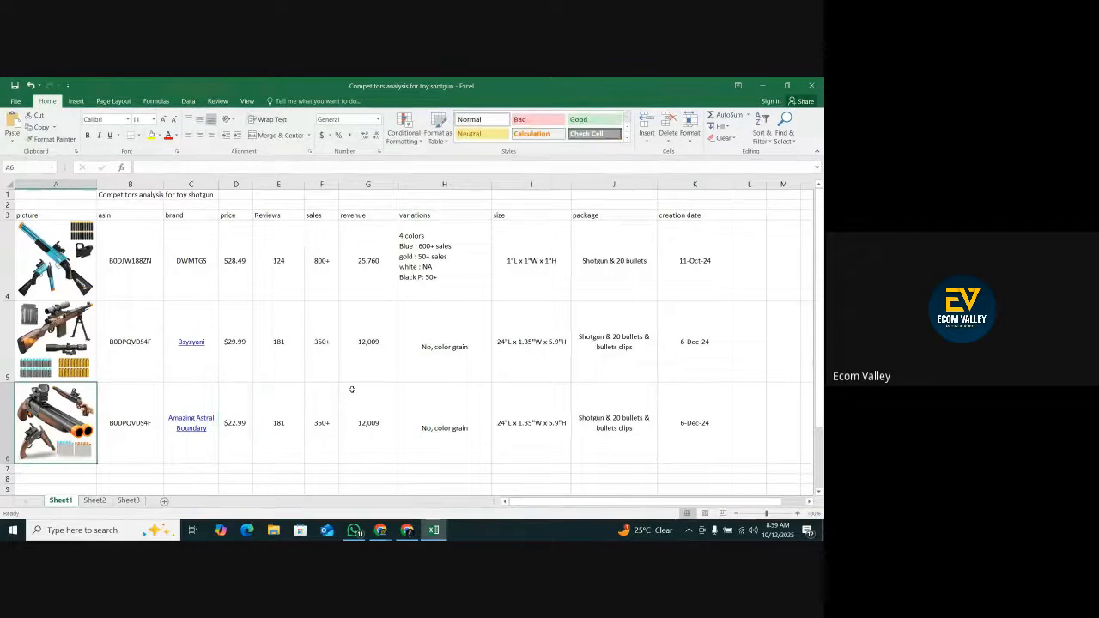
Check the review count on the Double Barrel Toy Shotgun listing and enter 114 in Reviews cell E6.
left_click(408, 531)
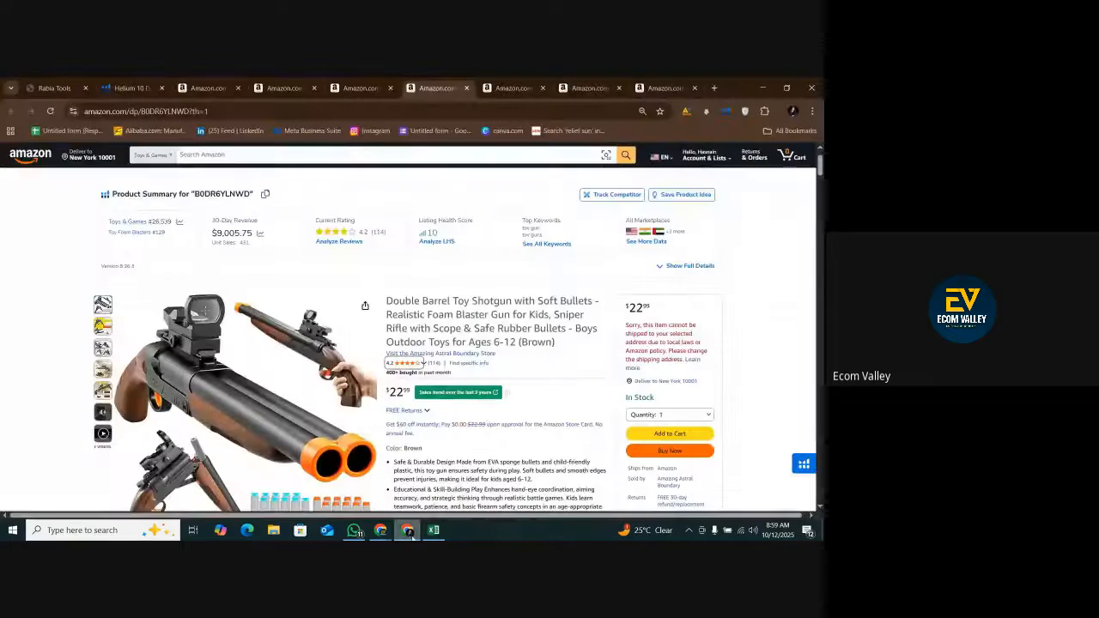
left_click(410, 533)
left_click(286, 453)
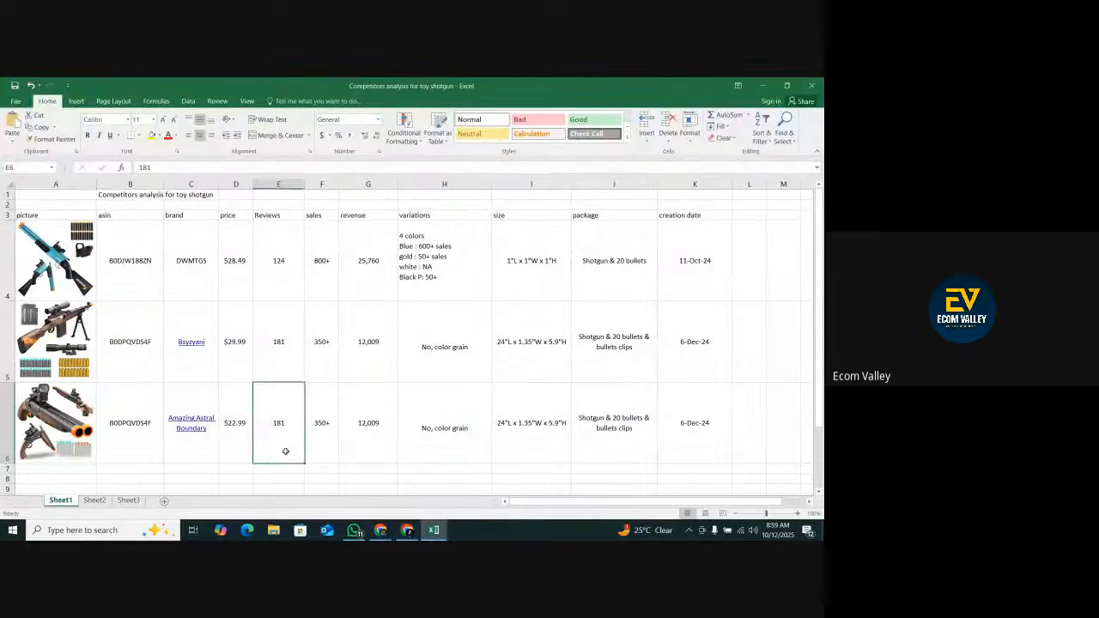
type("1")
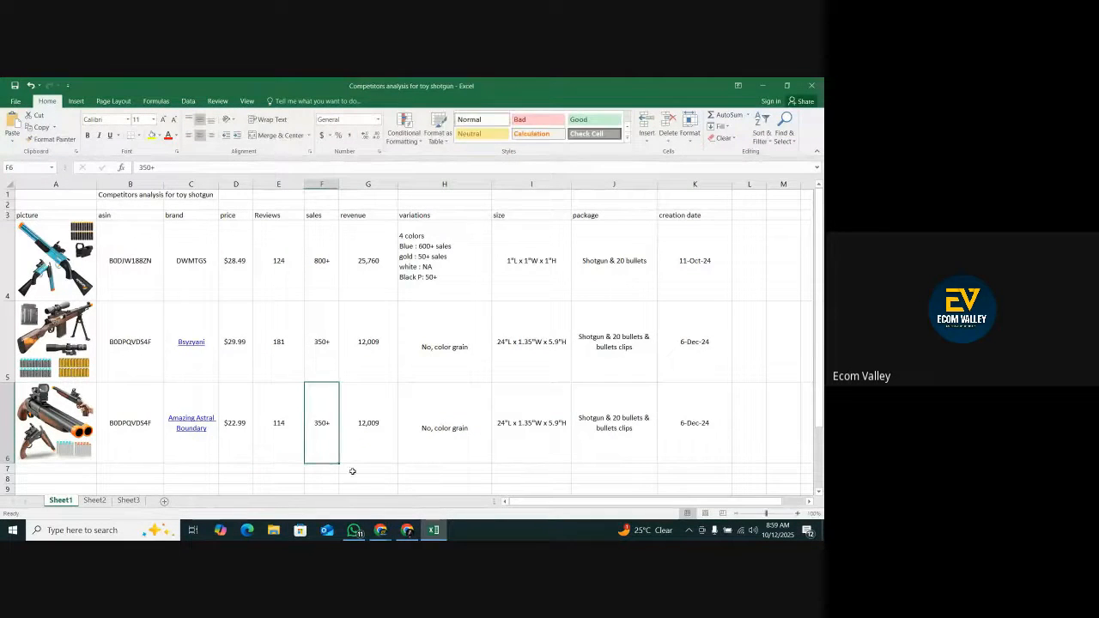
Check the listing's past-month purchases and enter 400+ in sales cell F6.
left_click(410, 531)
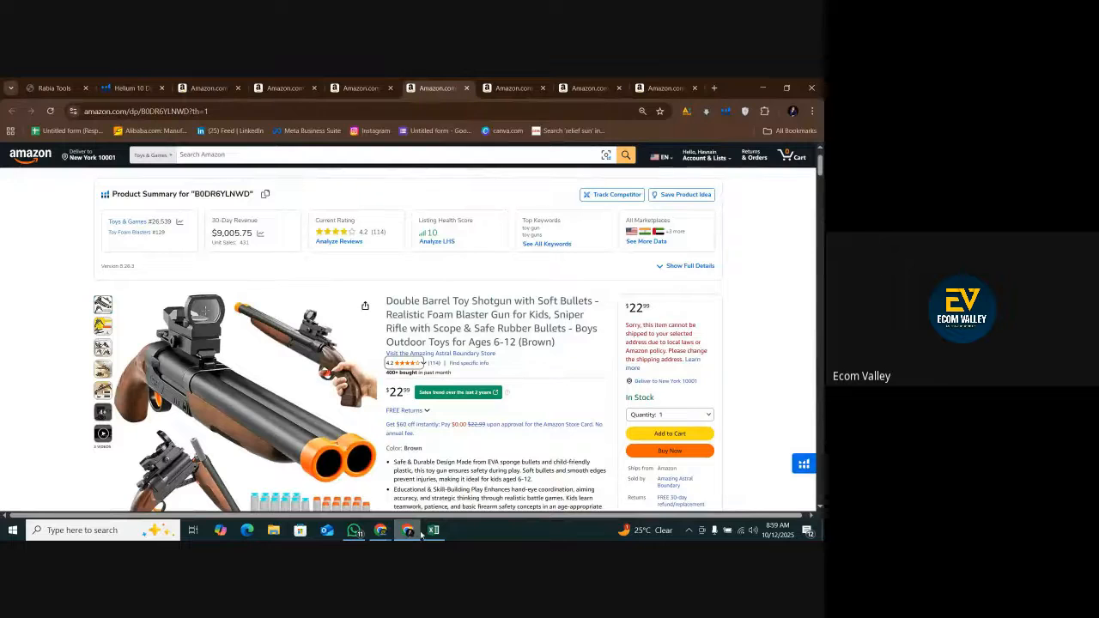
left_click(432, 490)
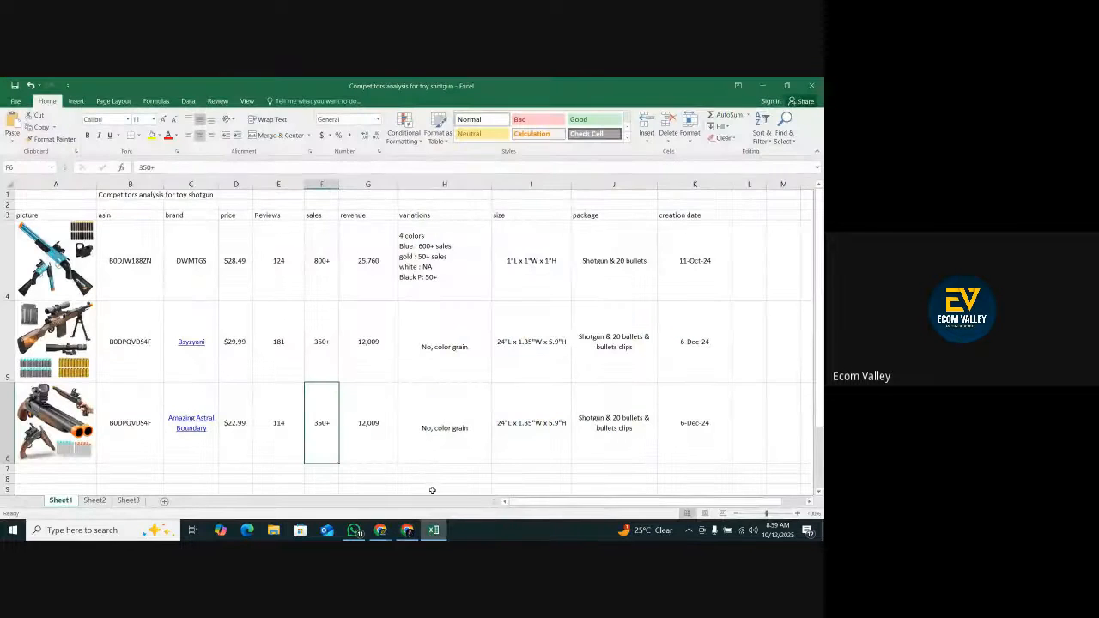
type("400+")
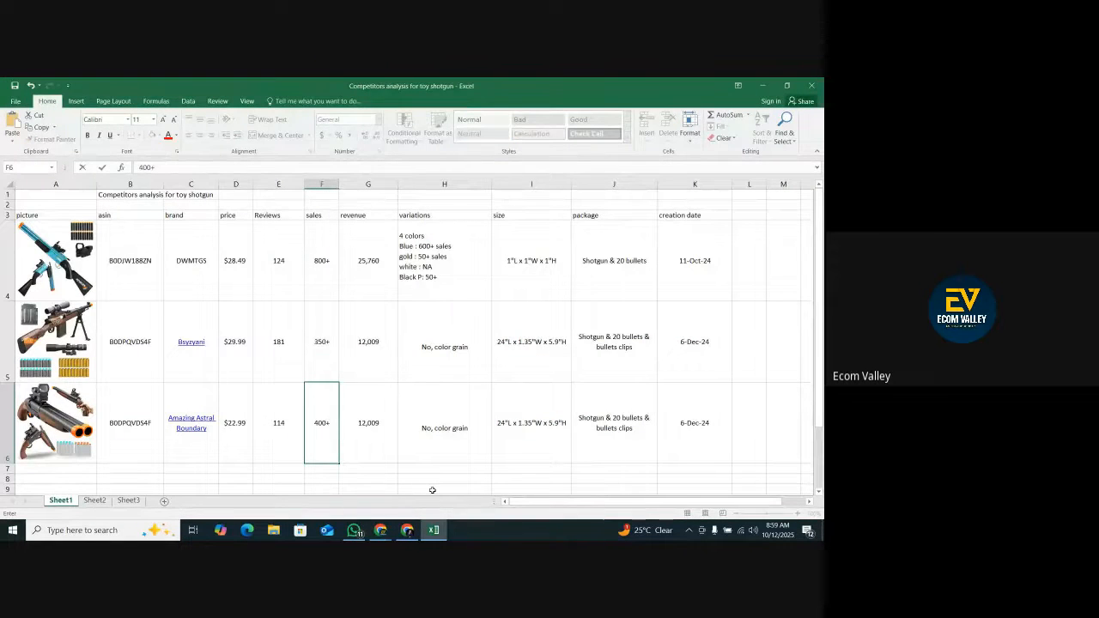
left_click(384, 436)
Copy the 30-day revenue $9,005.75 from the listing's product summary and paste it into revenue cell G6.
left_click(407, 530)
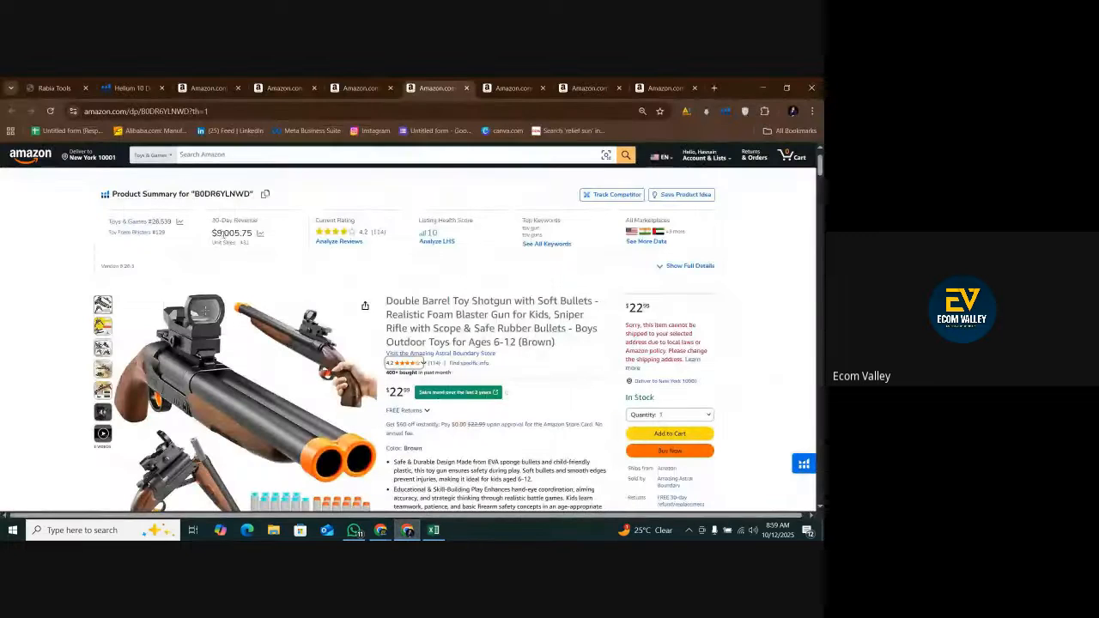
left_click_drag(211, 235, 253, 232)
right_click(243, 233)
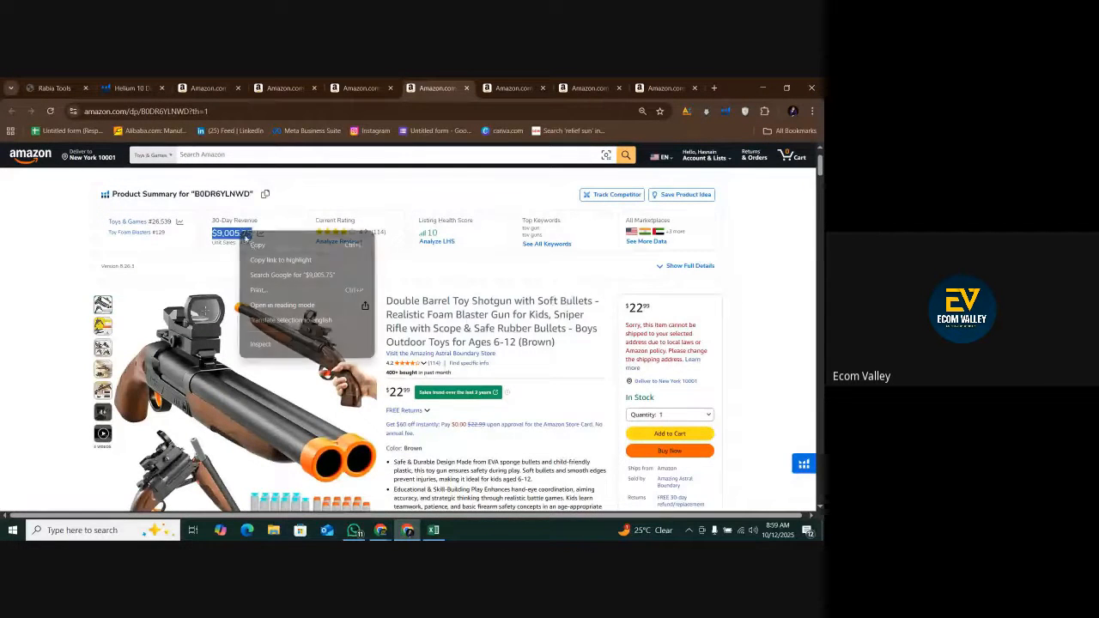
left_click(257, 244)
left_click(434, 529)
right_click(367, 420)
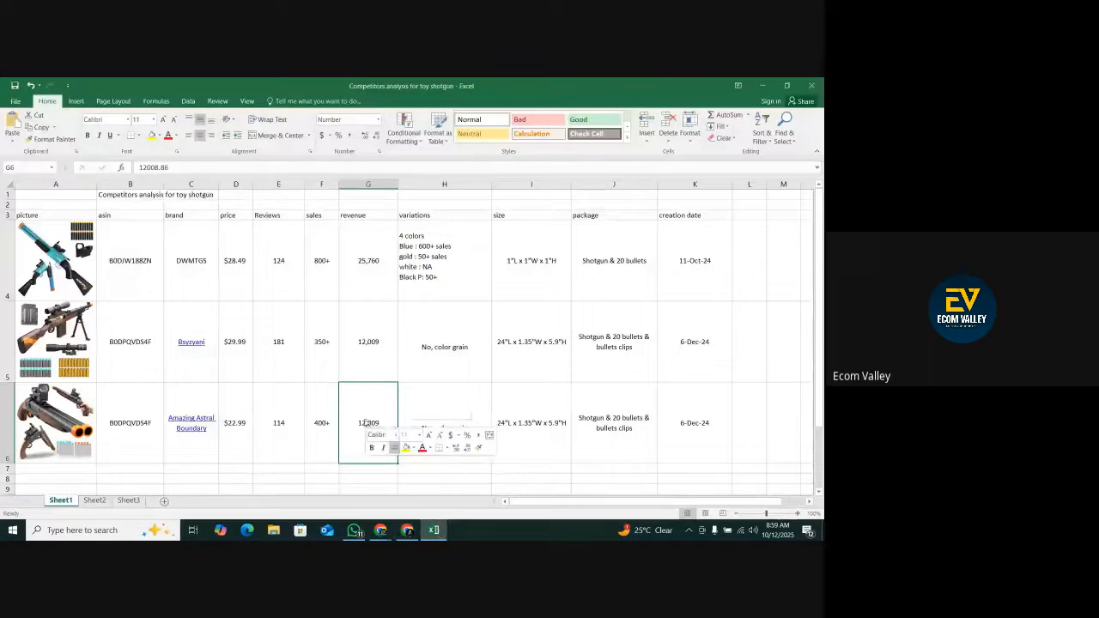
left_click(403, 238)
Check the Double Barrel Toy Shotgun listing for color variations and start replacing the color description in variations cell H6.
left_click(456, 430)
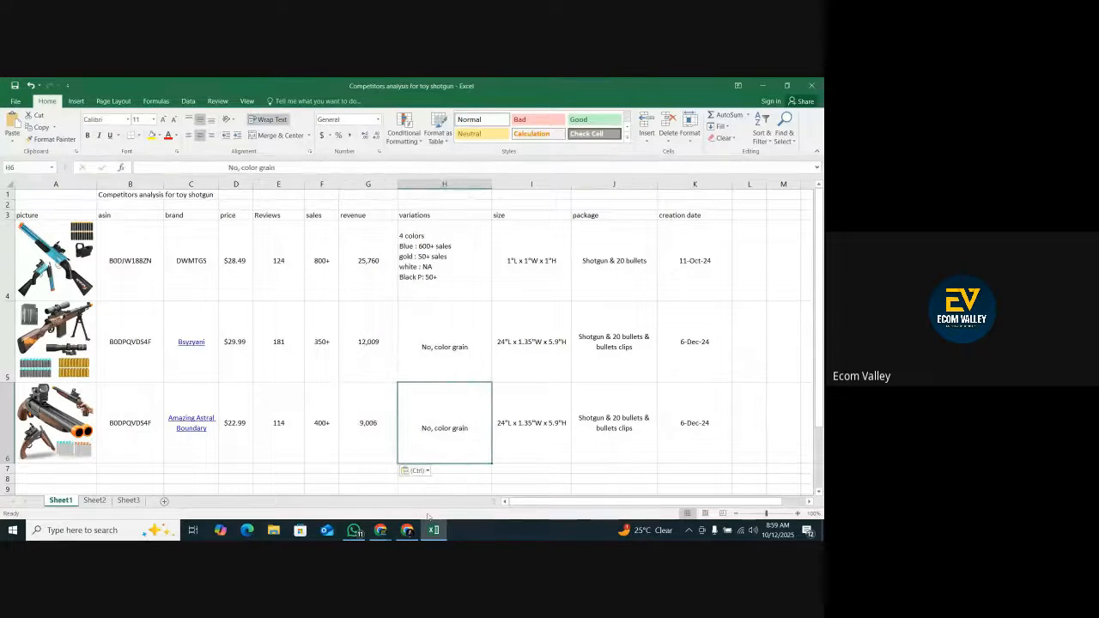
left_click(407, 529)
scroll(404, 369, "down", 5)
scroll(404, 369, "up", 6)
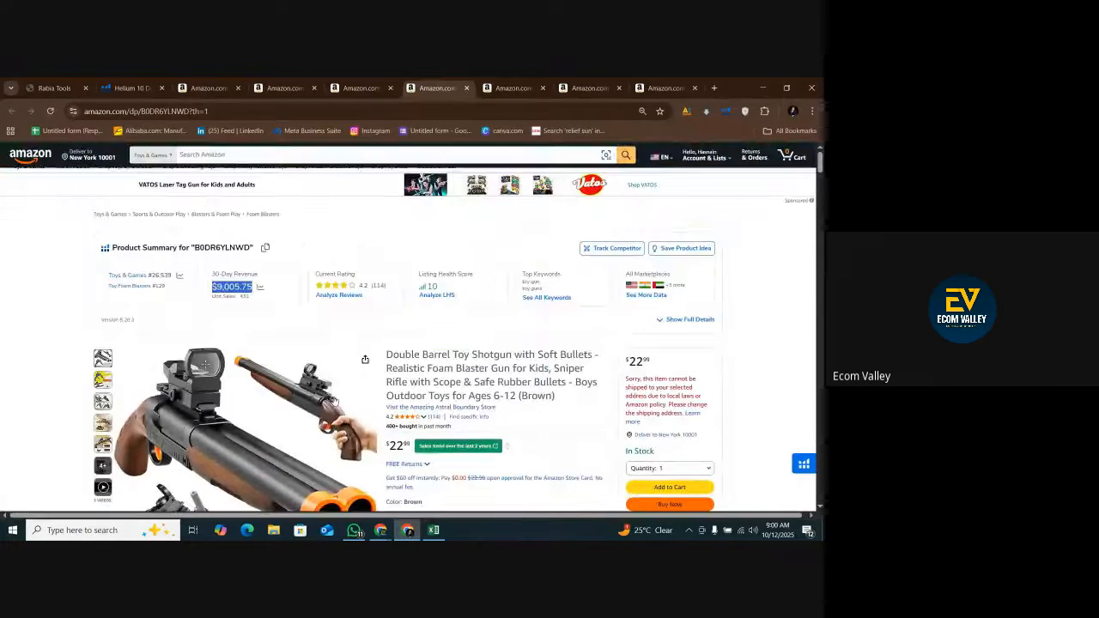
scroll(404, 369, "down", 5)
left_click(434, 530)
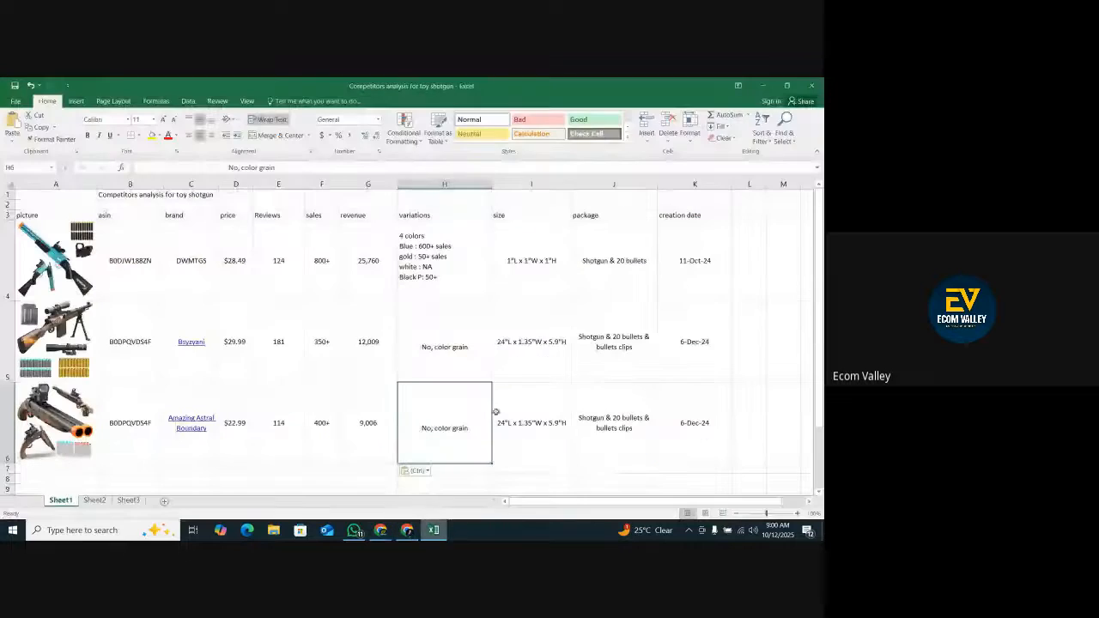
left_click(406, 529)
scroll(543, 294, "up", 3)
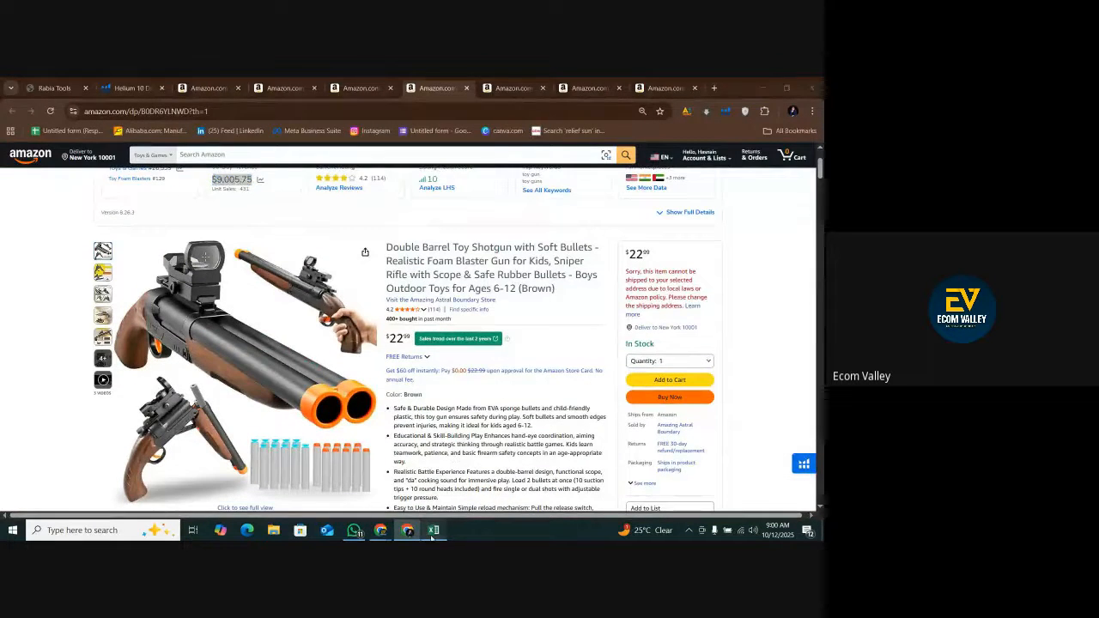
key("alt+Tab")
double_click(478, 431)
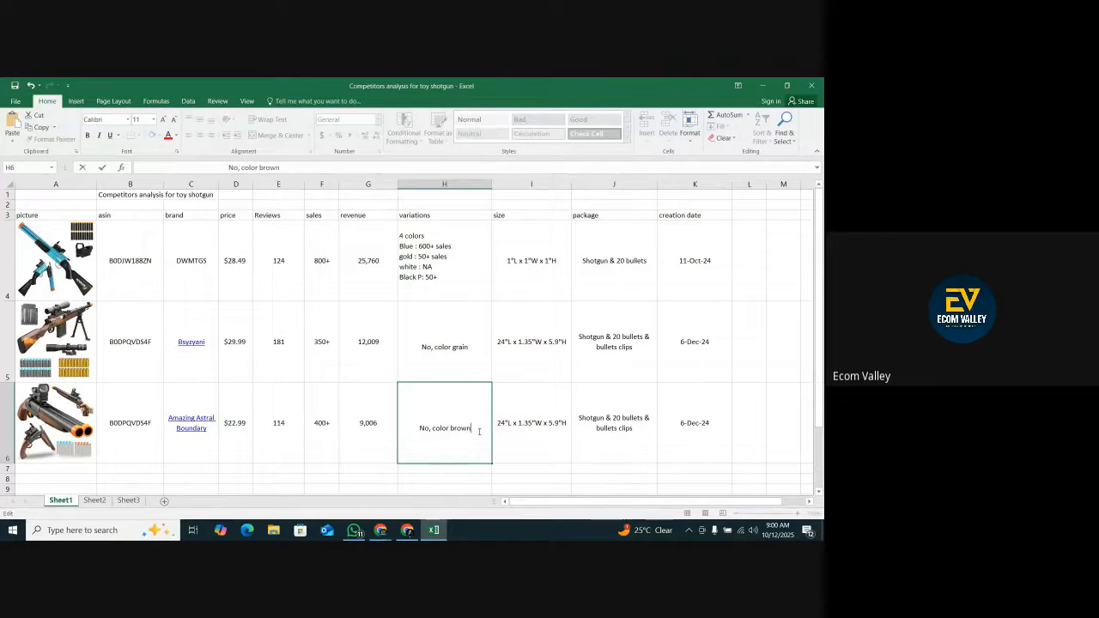
Copy the item dimensions 10"L x 6"W x 1.48"H from the Double Barrel Toy Shotgun listing's measurements and paste them into size cell I6.
key("alt+Tab")
scroll(464, 359, "down", 5)
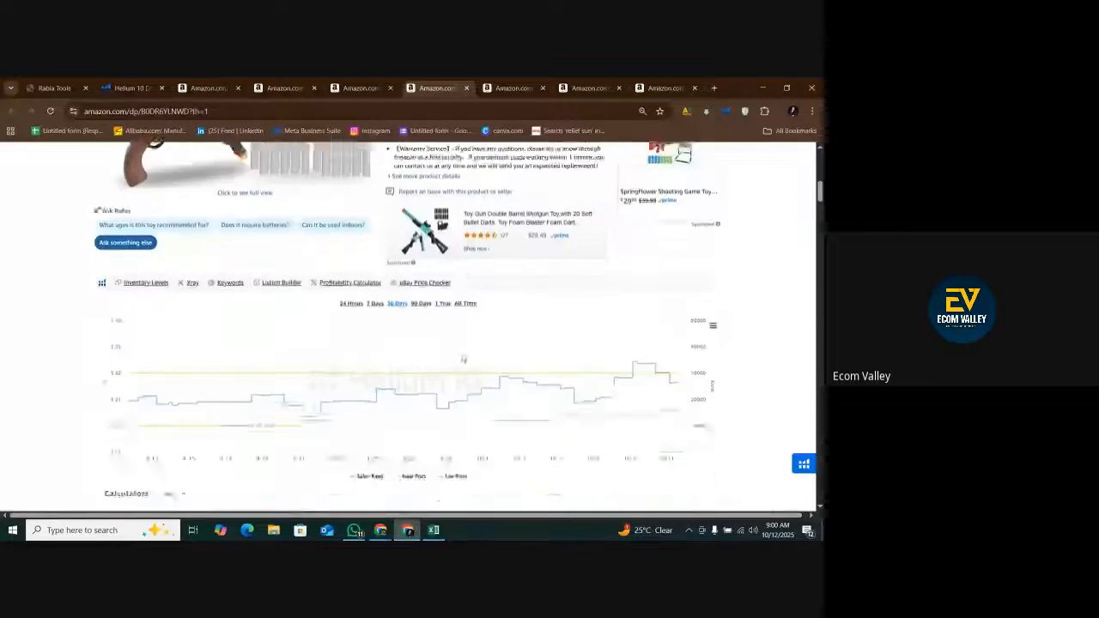
scroll(463, 359, "down", 10)
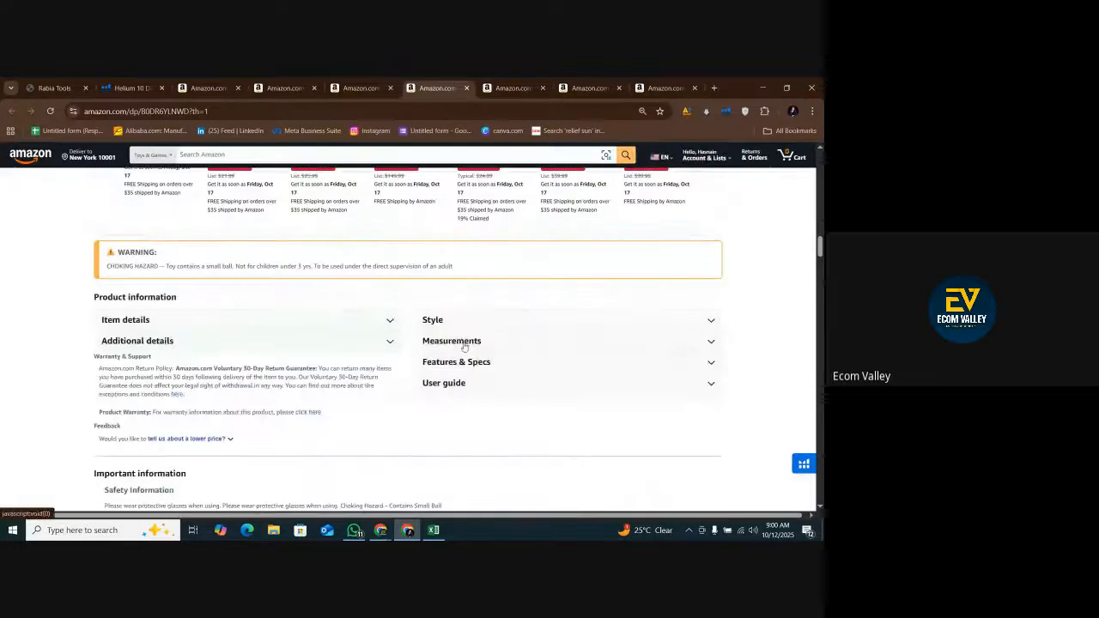
left_click(463, 341)
left_click_drag(631, 359, 571, 360)
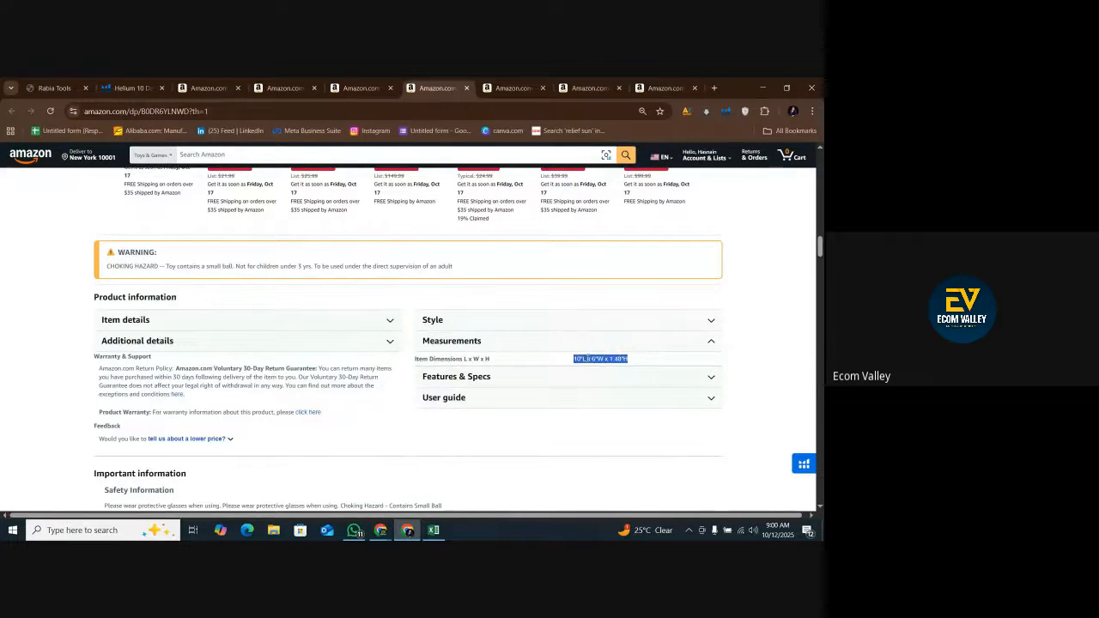
right_click(580, 359)
left_click(601, 368)
key("alt+Tab")
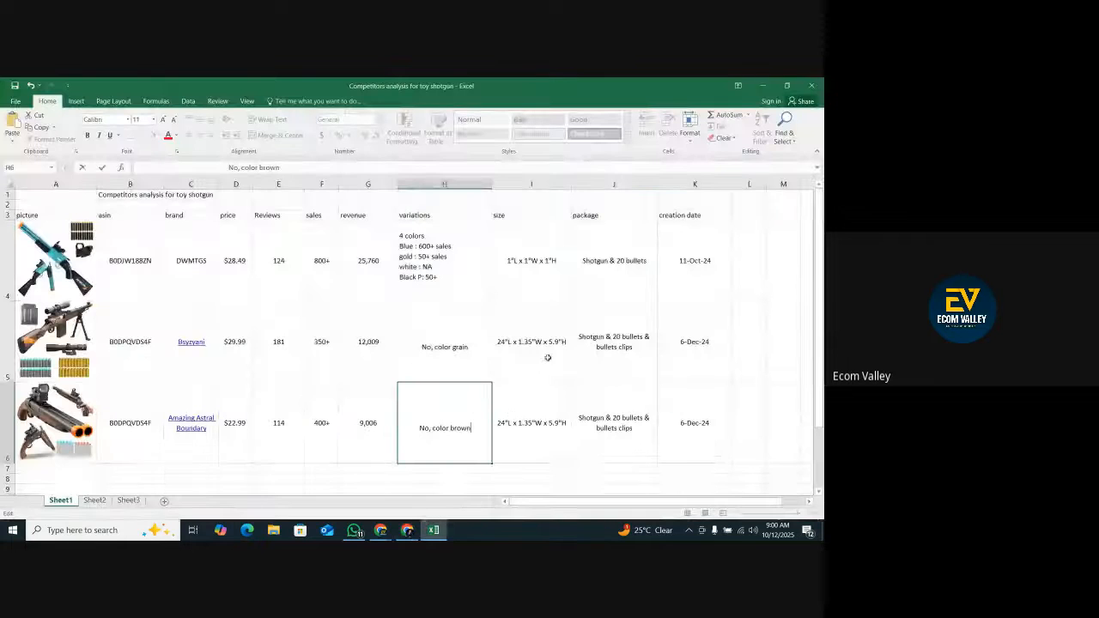
right_click(518, 413)
left_click(557, 234)
Check the Double Barrel Toy Shotgun listing's images for the package contents and shorten package cell J6 to "Shotgun & 20 bullets".
left_click(599, 438)
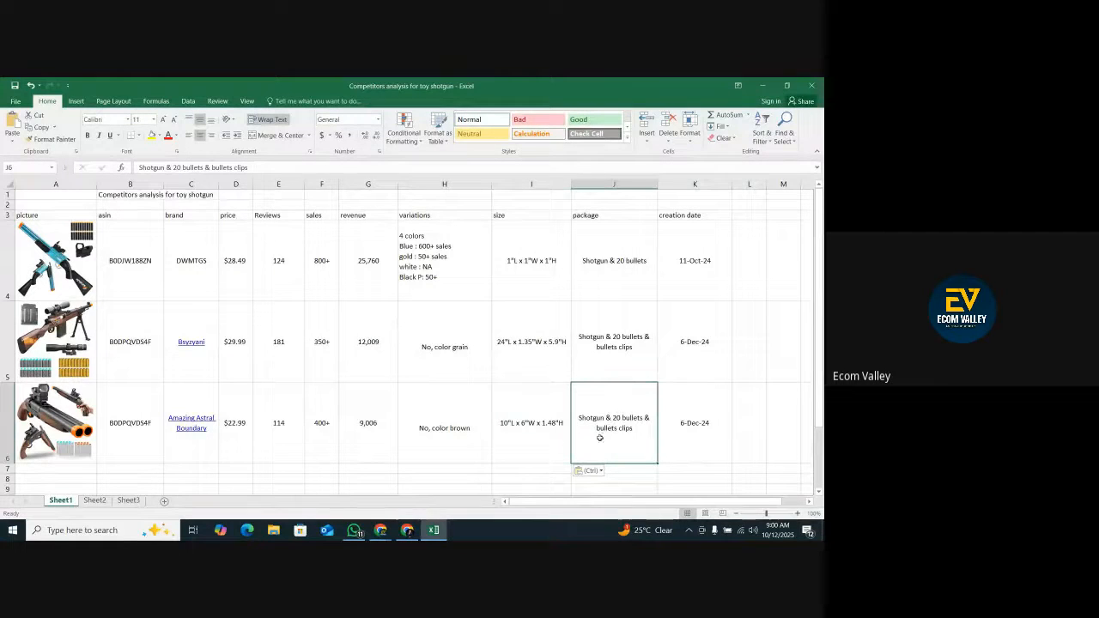
key("alt+Tab")
scroll(325, 375, "down", 10)
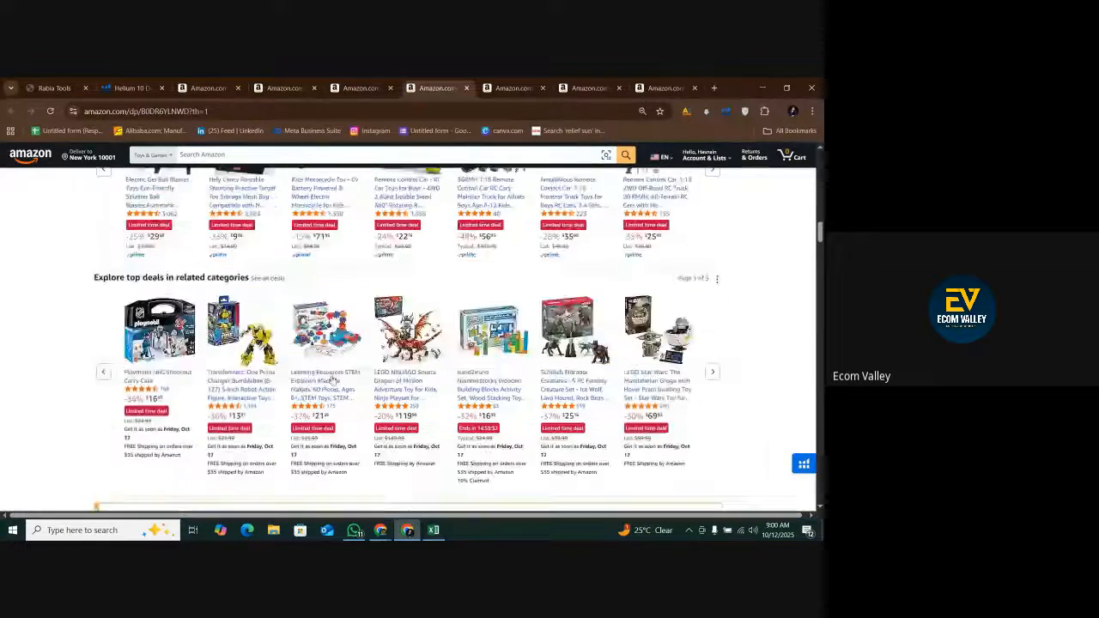
scroll(325, 375, "up", 15)
scroll(325, 375, "up", 10)
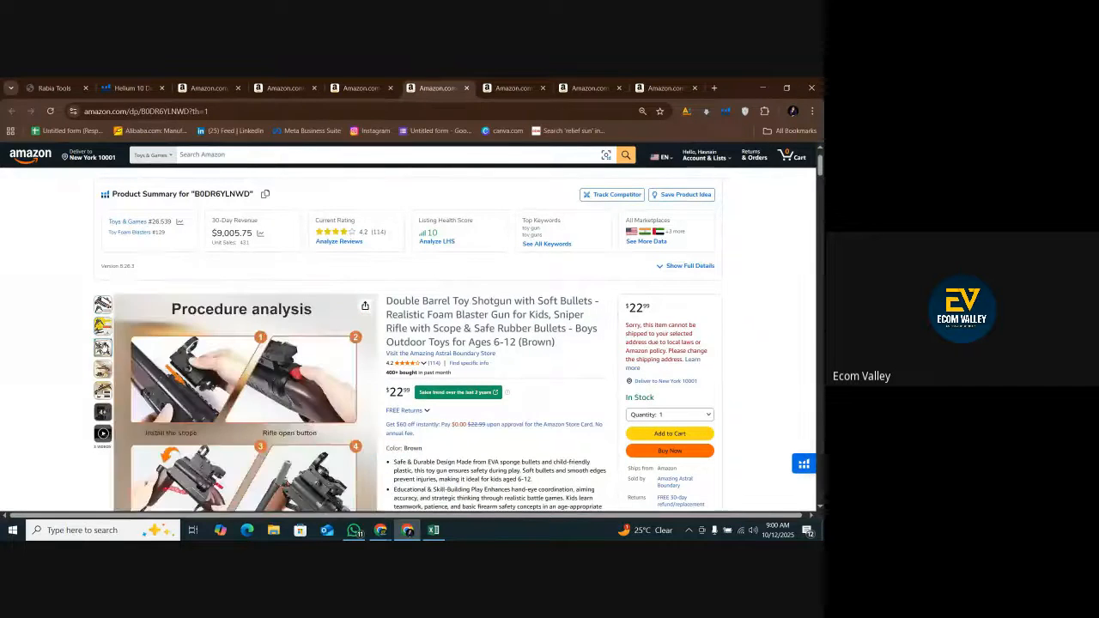
scroll(82, 370, "down", 2)
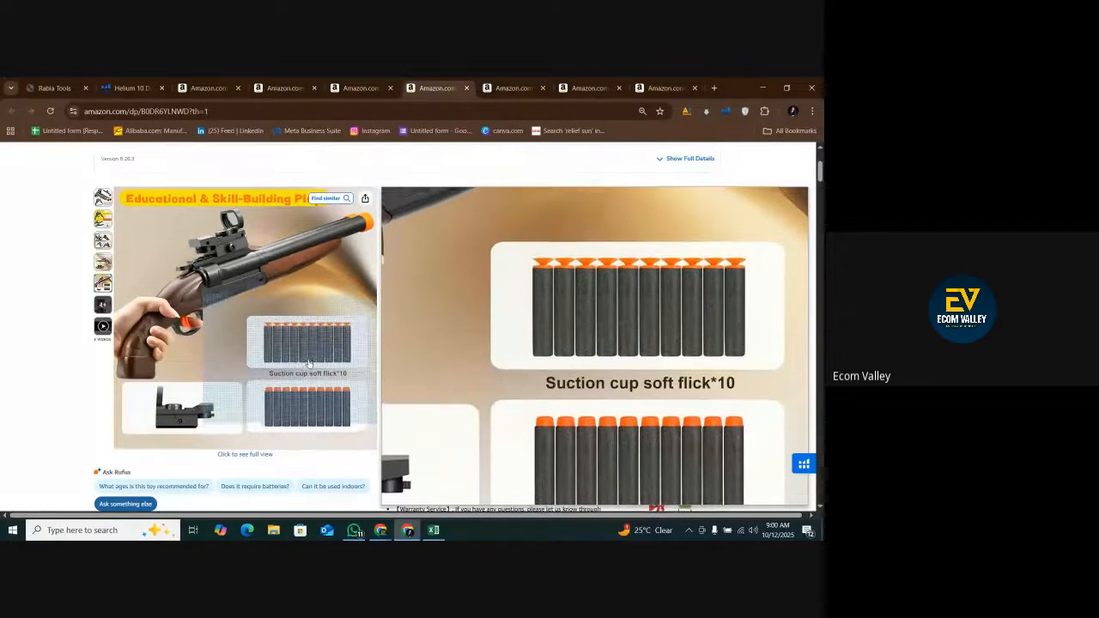
left_click(104, 301)
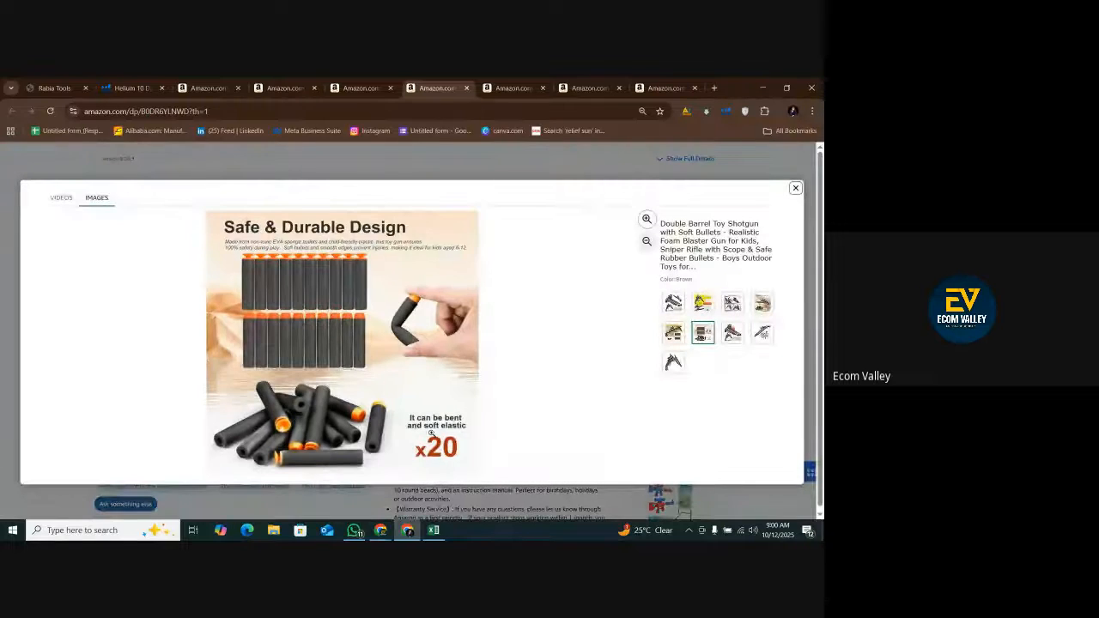
left_click(734, 334)
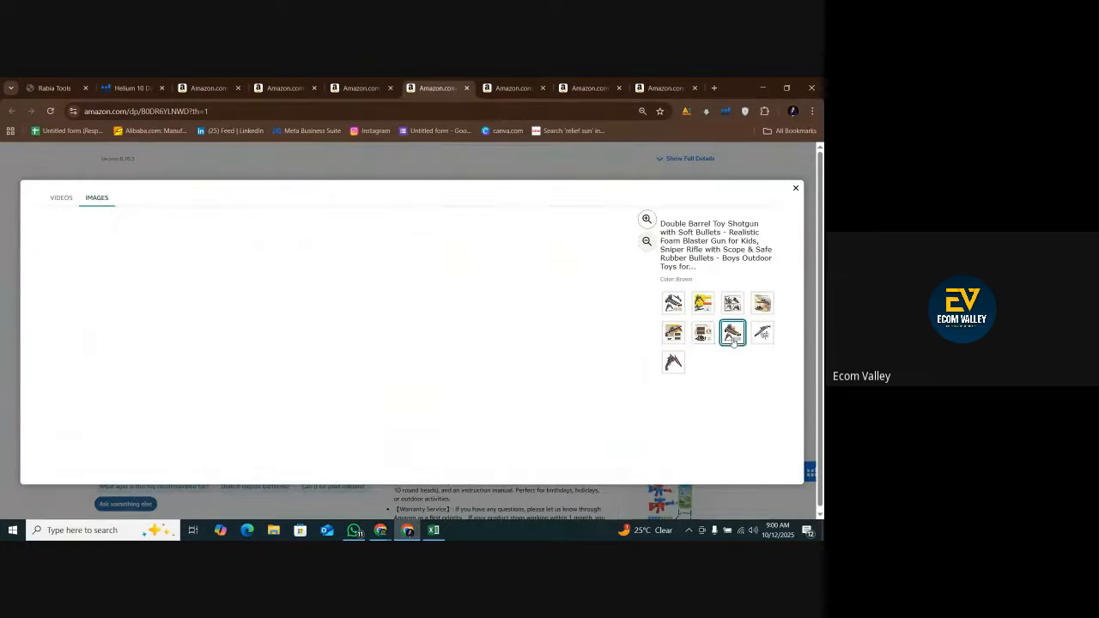
left_click(760, 335)
left_click(677, 369)
left_click(425, 530)
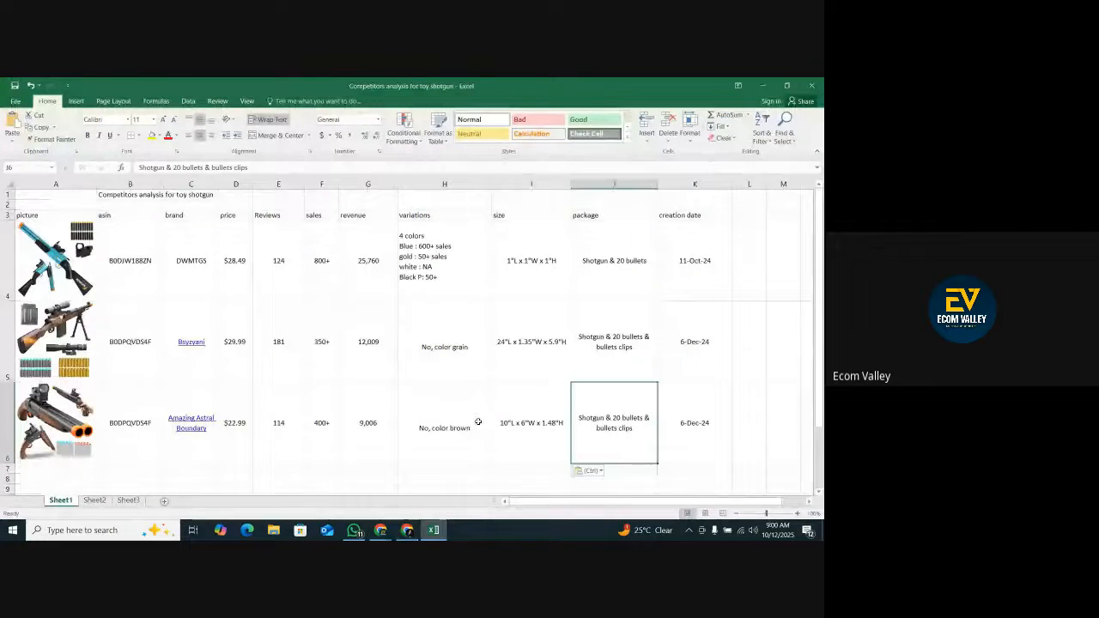
double_click(625, 430)
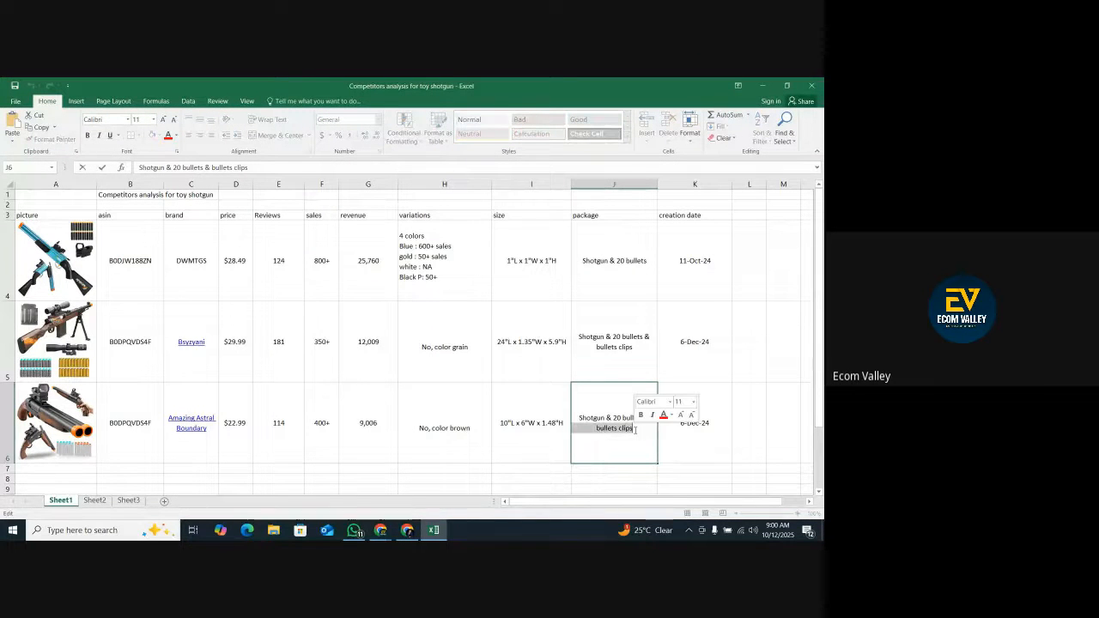
key("BackSpace")
Look up the Amazing Astral Boundary shotgun's creation date in the Xray results and enter 12/22/2024 in creation date cell K6.
left_click(684, 456)
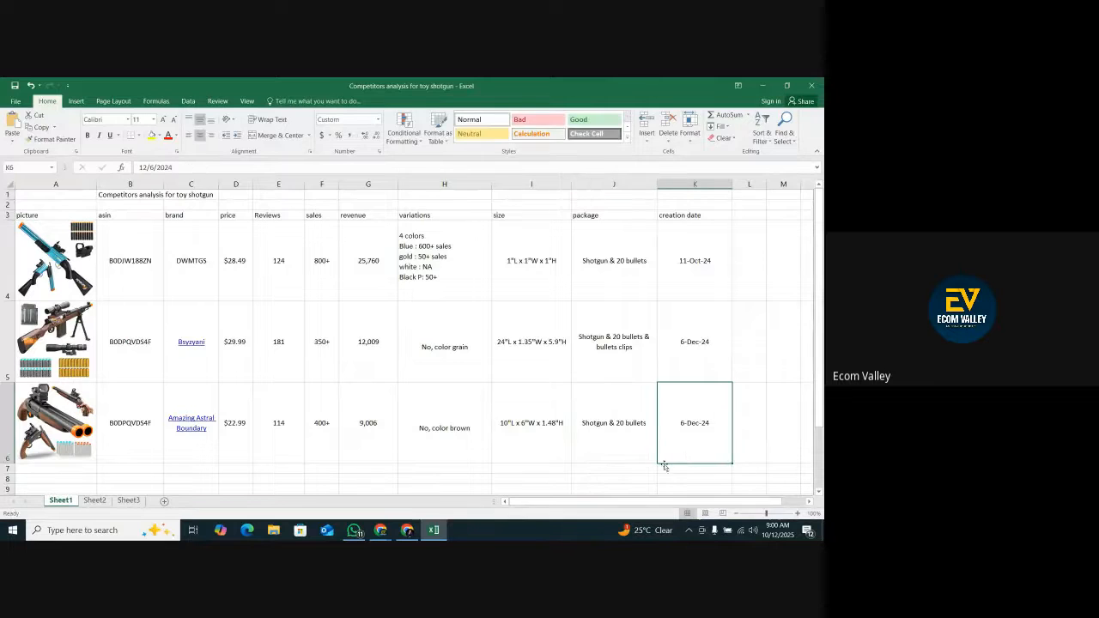
left_click(407, 530)
left_click(283, 88)
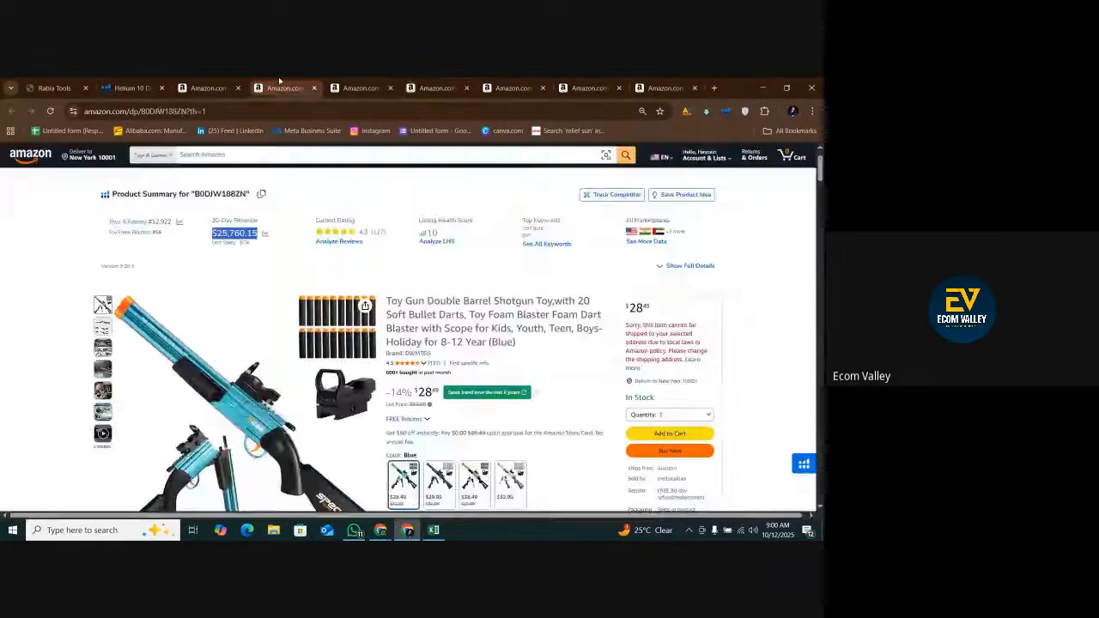
left_click(208, 88)
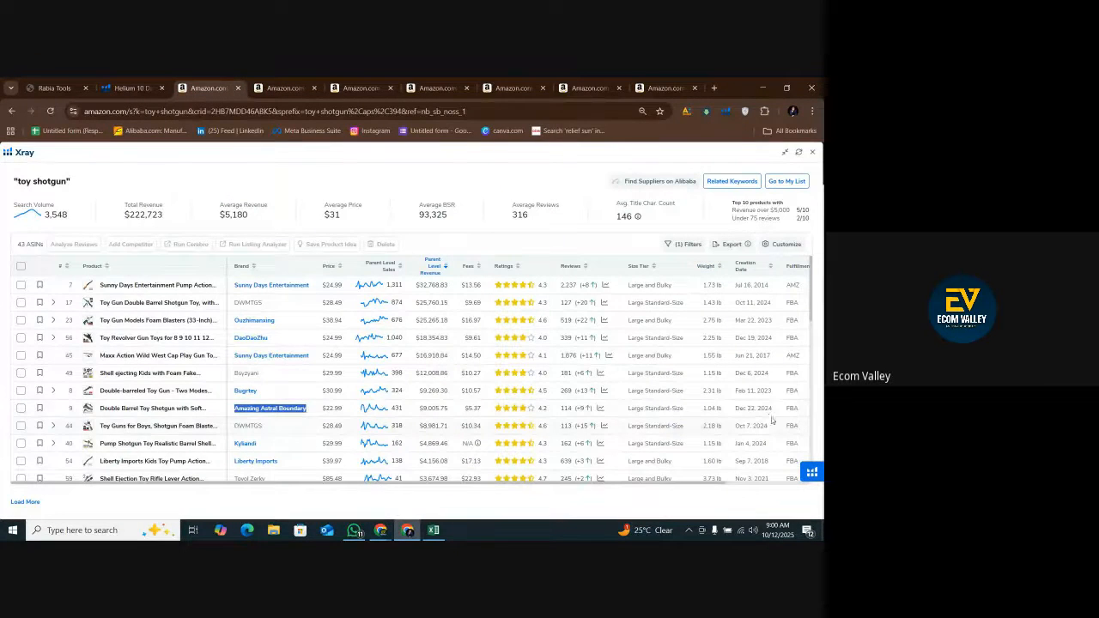
left_click(434, 529)
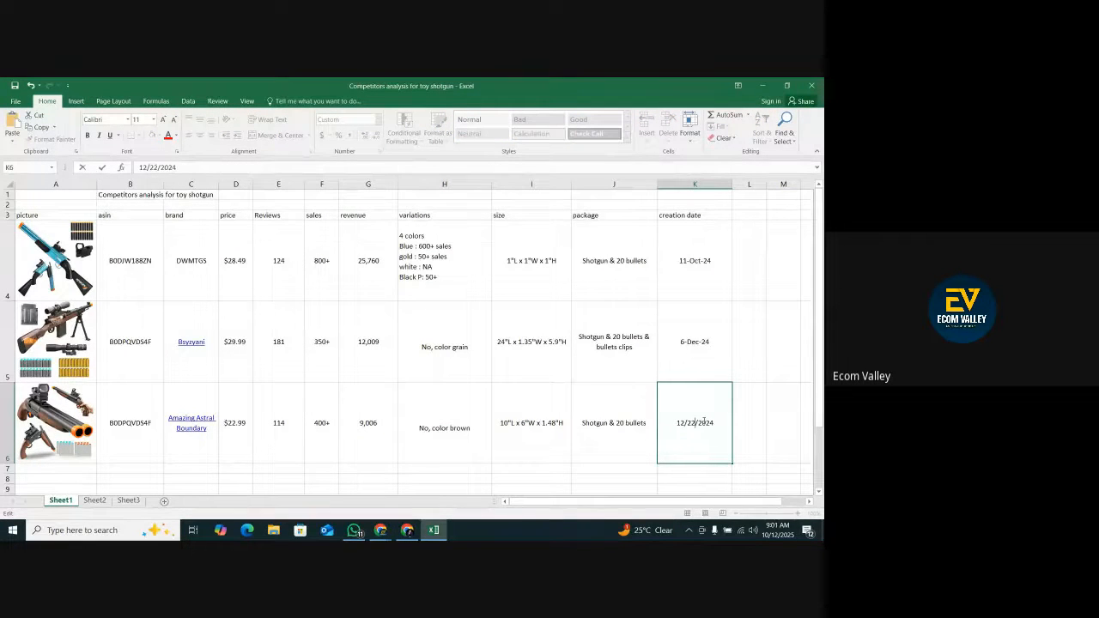
left_click(750, 437)
Copy the whole of row 6 and paste it into row 7 as the template for the next competitor.
scroll(545, 445, "down", 1)
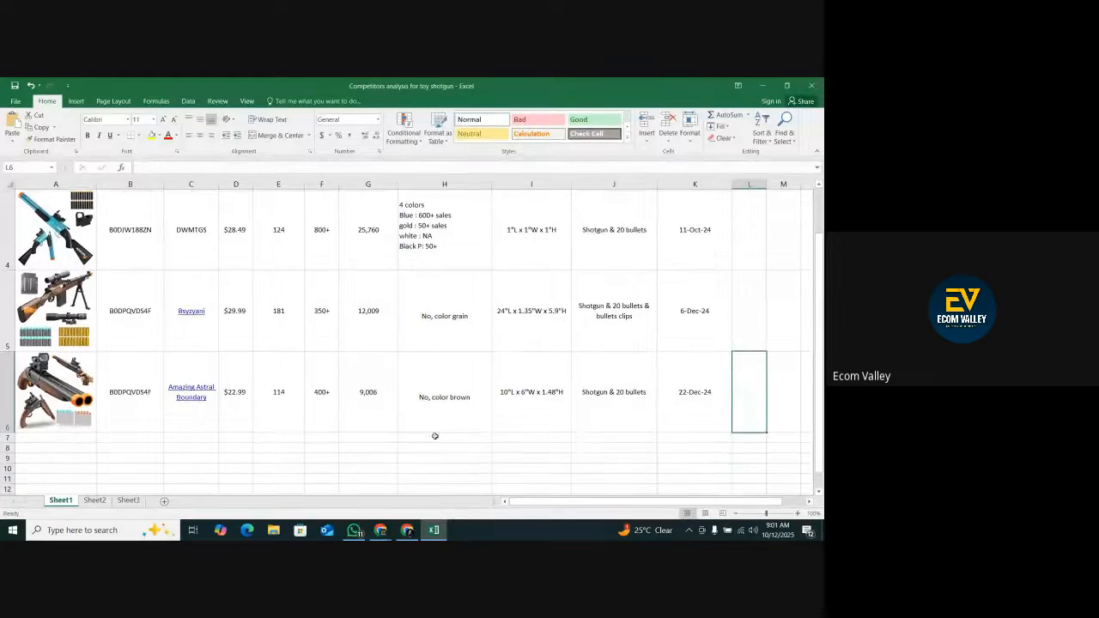
left_click(8, 397)
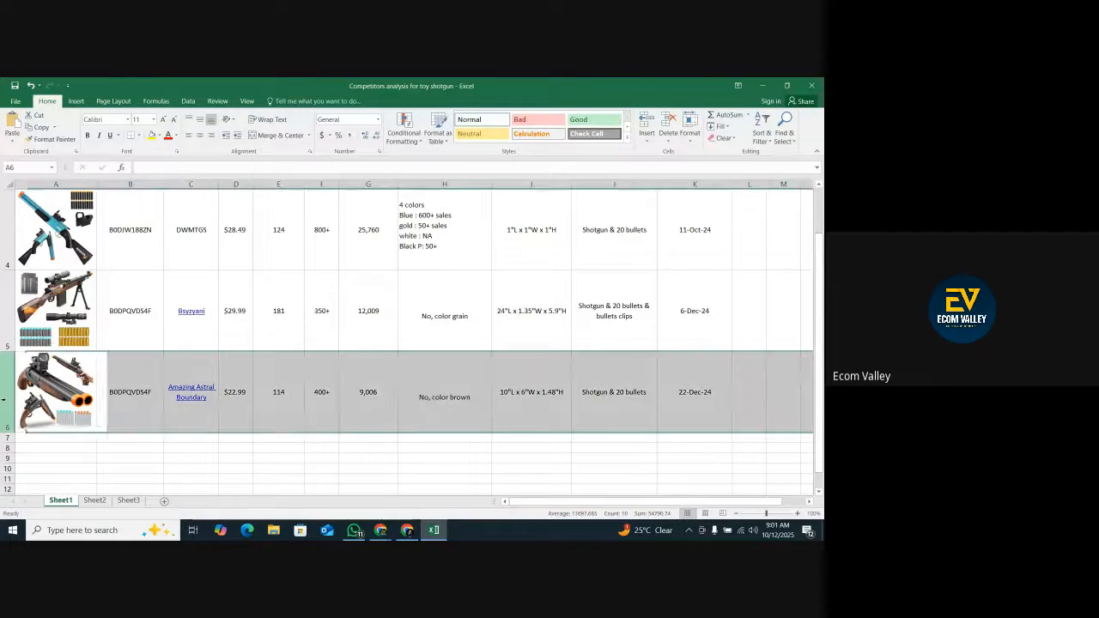
right_click(8, 403)
left_click(30, 261)
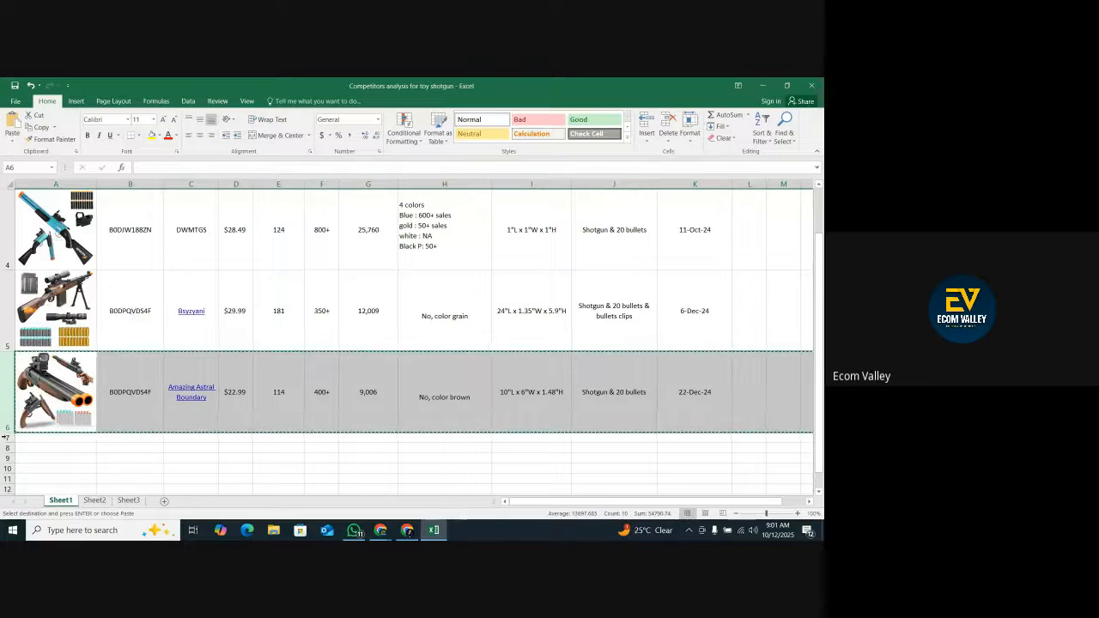
right_click(8, 439)
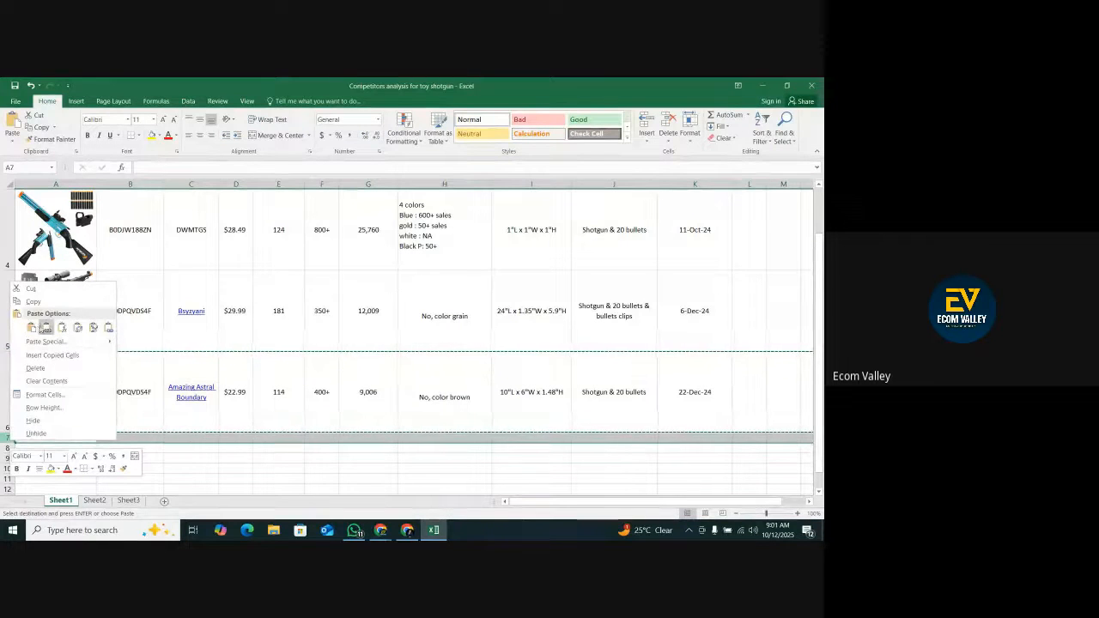
left_click(62, 327)
scroll(70, 334, "down", 2)
scroll(69, 334, "up", 2)
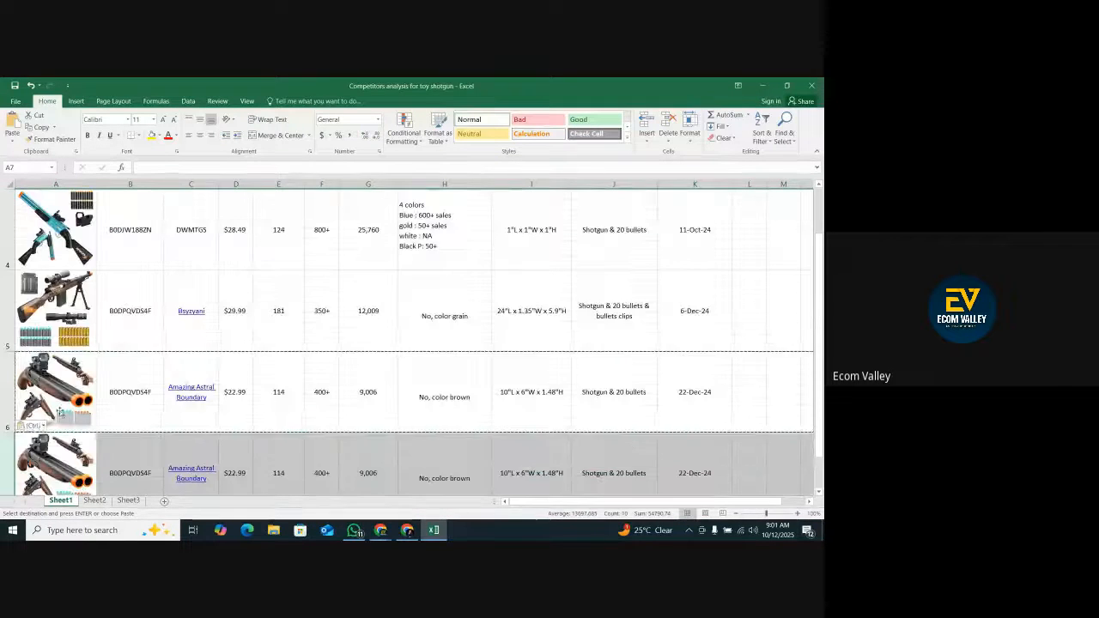
Cut the duplicated shotgun picture out of picture cell A7.
left_click(735, 514)
left_click(735, 513)
right_click(58, 452)
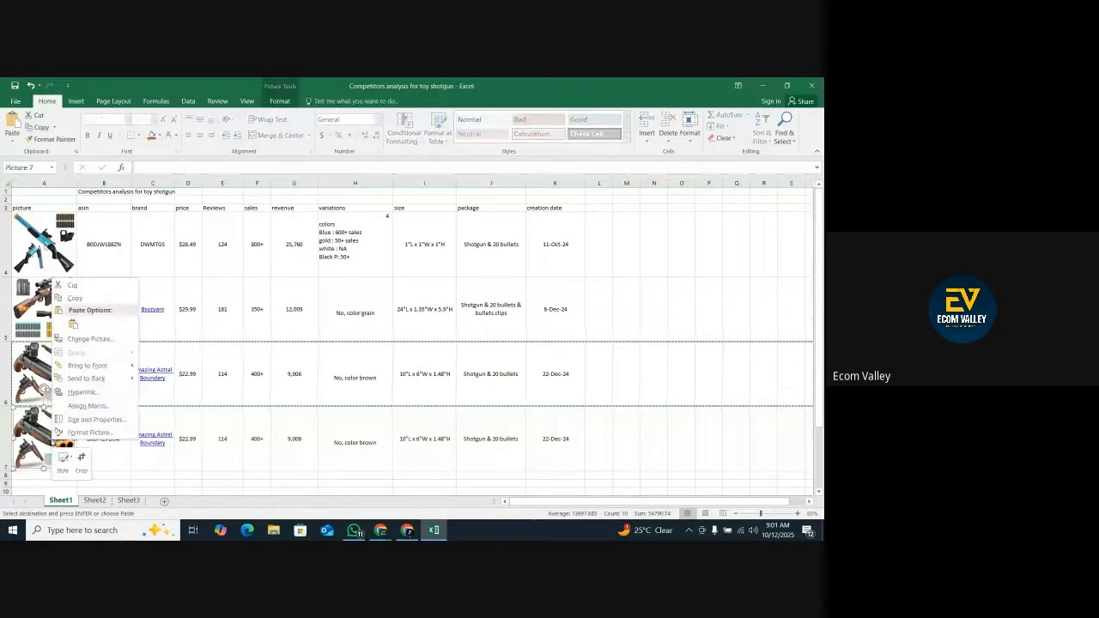
left_click(73, 285)
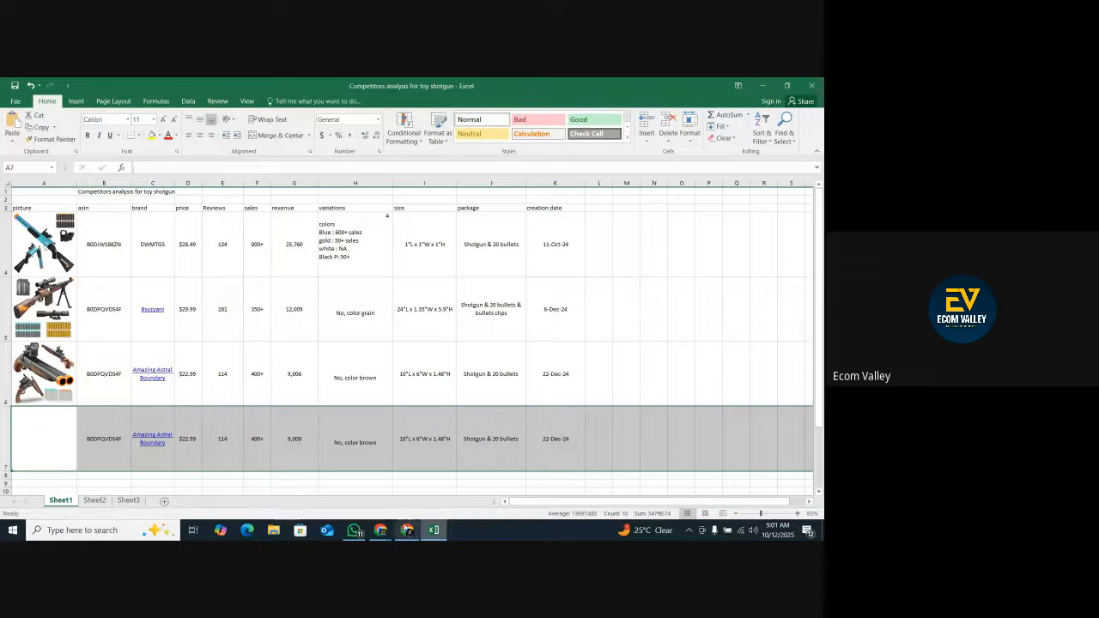
Copy the main product image from the Toy Guns for Boys (Grizzly) listing and paste it into the competitor spreadsheet.
left_click(407, 530)
left_click(437, 87)
left_click(506, 87)
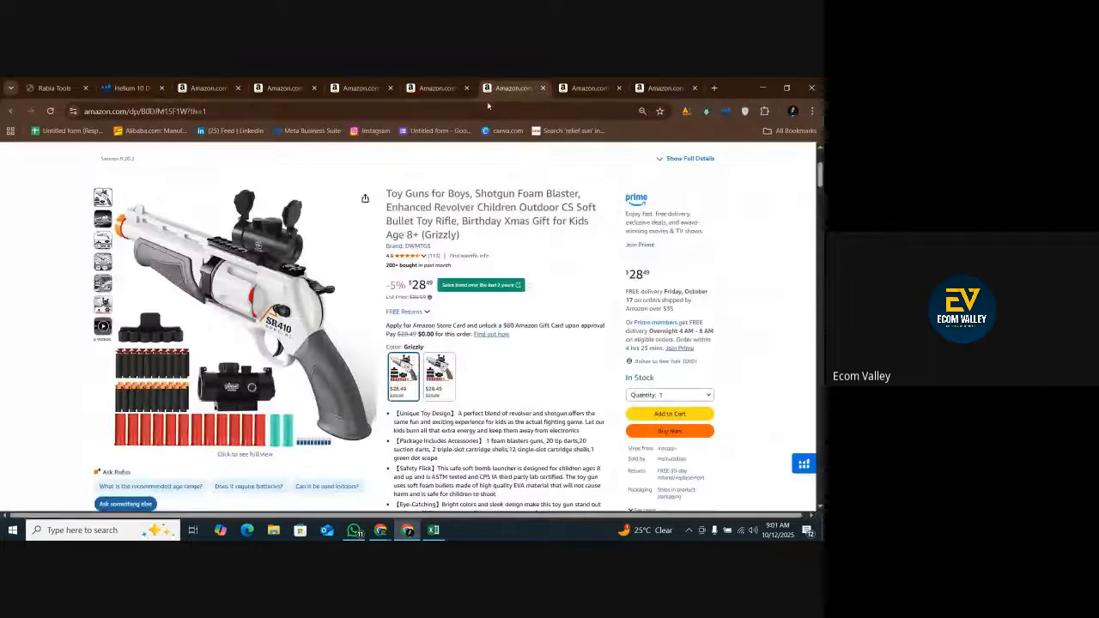
left_click(258, 309)
left_click(307, 319)
right_click(306, 319)
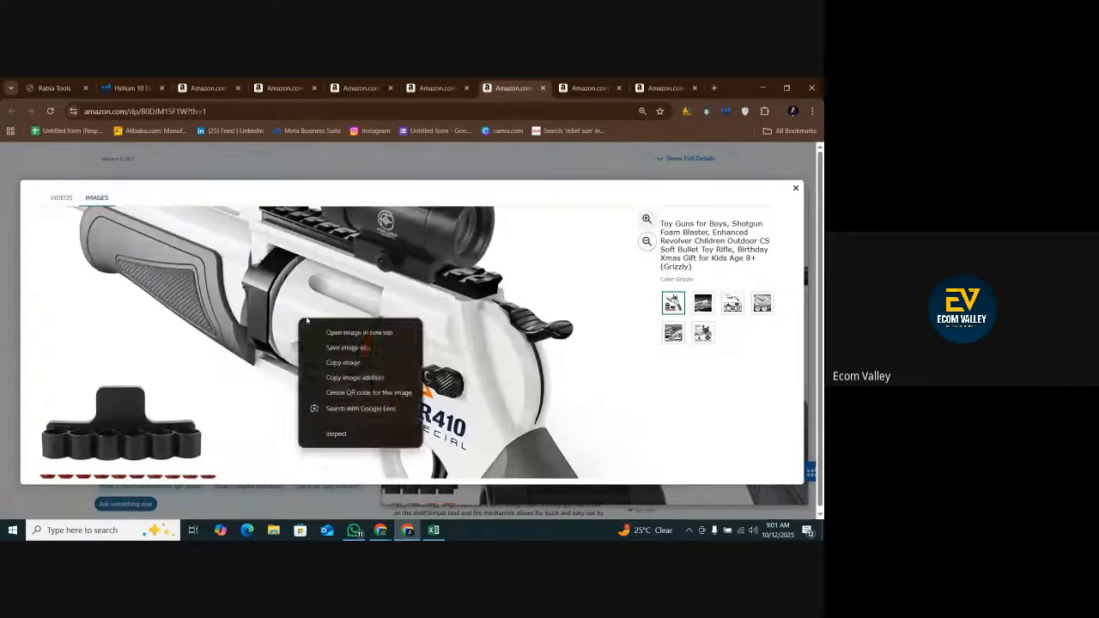
left_click(287, 249)
left_click_drag(284, 236, 238, 391)
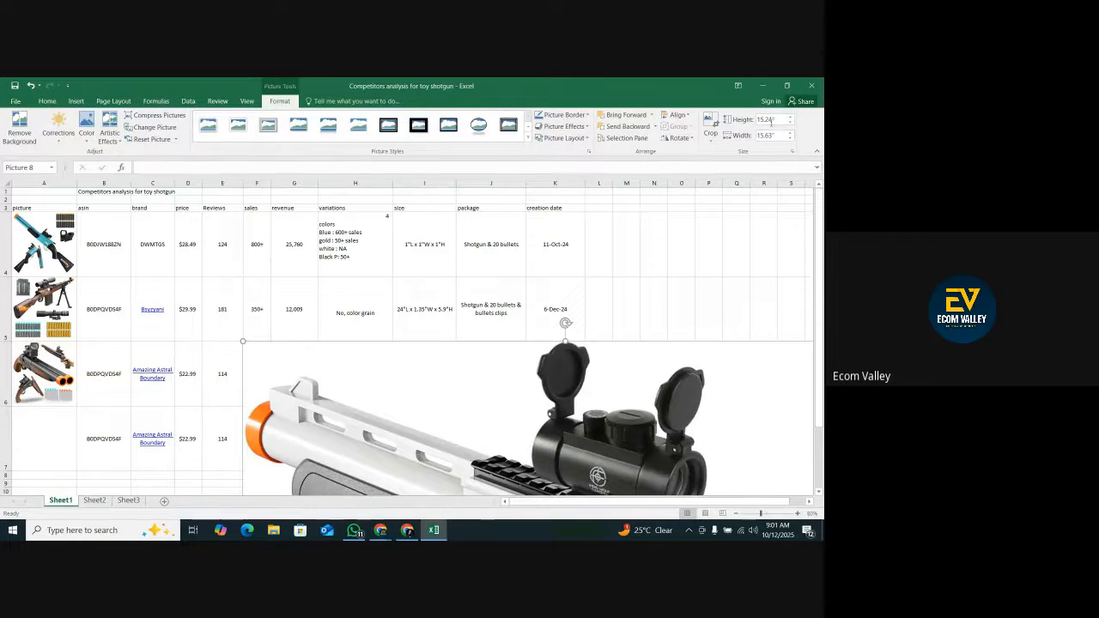
Set the pasted white toy gun picture's width to 4 inches.
left_click(789, 139)
left_click(789, 139)
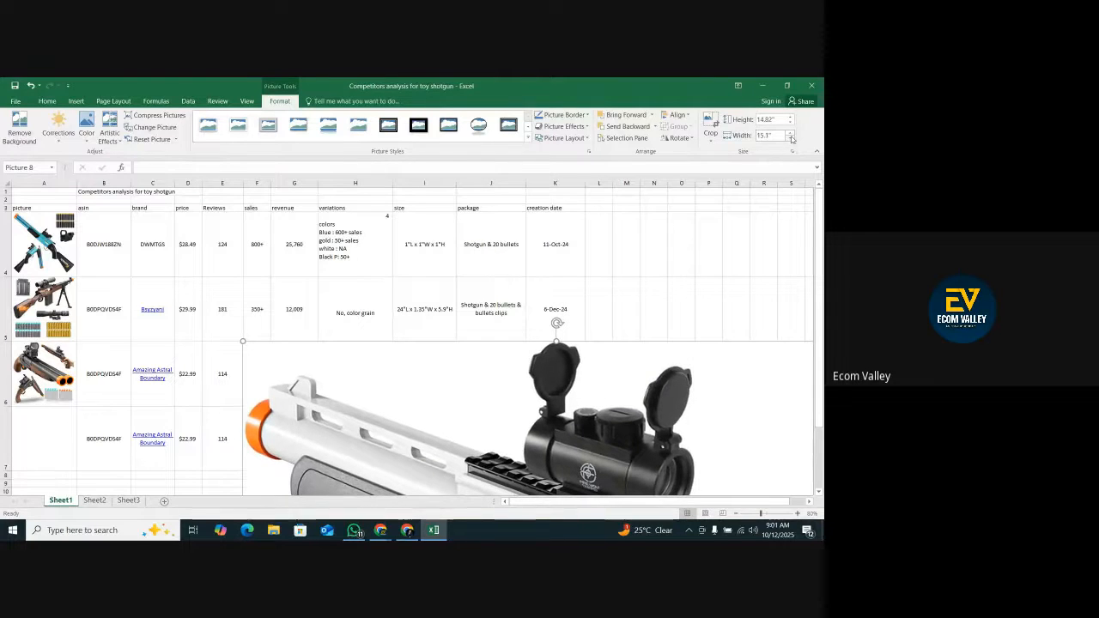
left_click(789, 139)
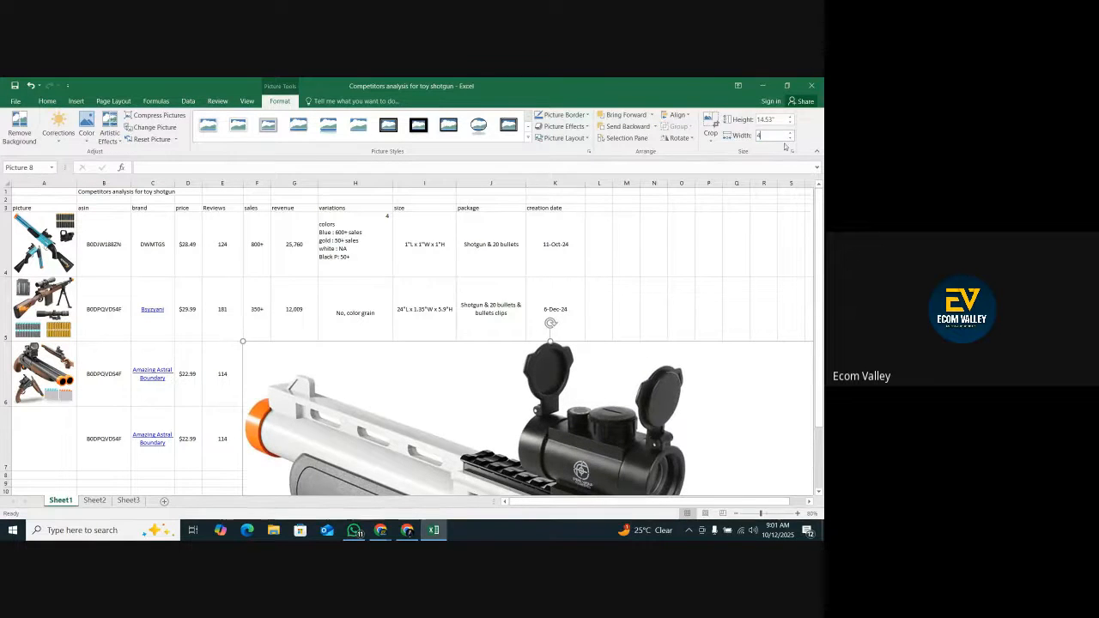
key("Return")
Shrink the white toy gun picture to about 1.37 by 1.41 inches and fit it inside picture cell A7.
left_click_drag(364, 387, 270, 377)
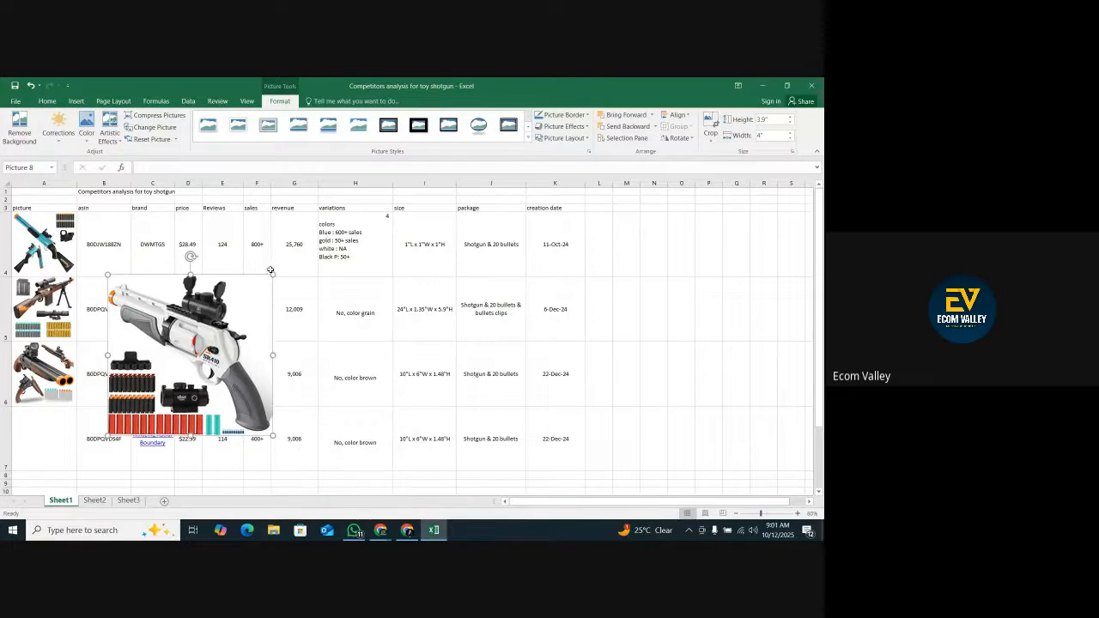
left_click_drag(270, 272, 185, 361)
left_click_drag(139, 400, 61, 388)
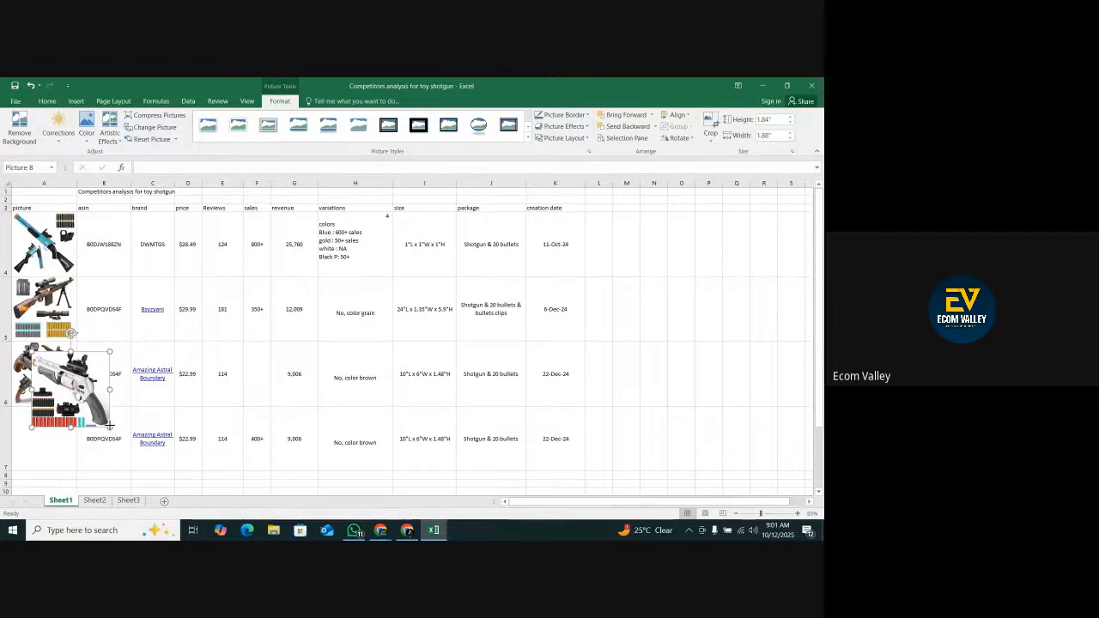
left_click_drag(109, 425, 46, 449)
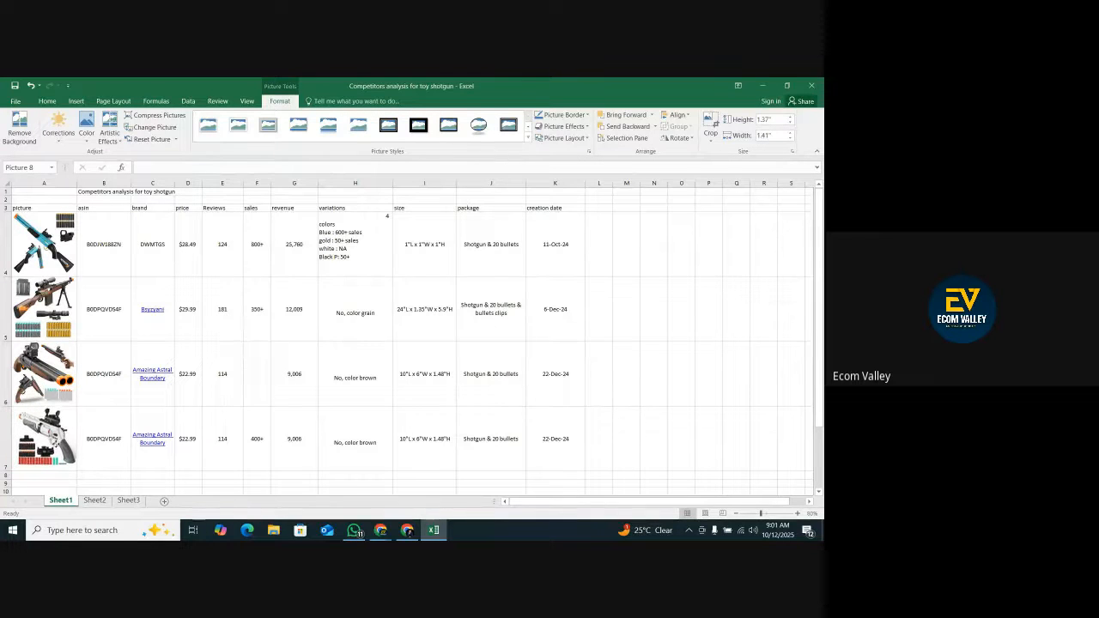
Restore the missing 400+ entry in sales cell F6.
double_click(257, 375)
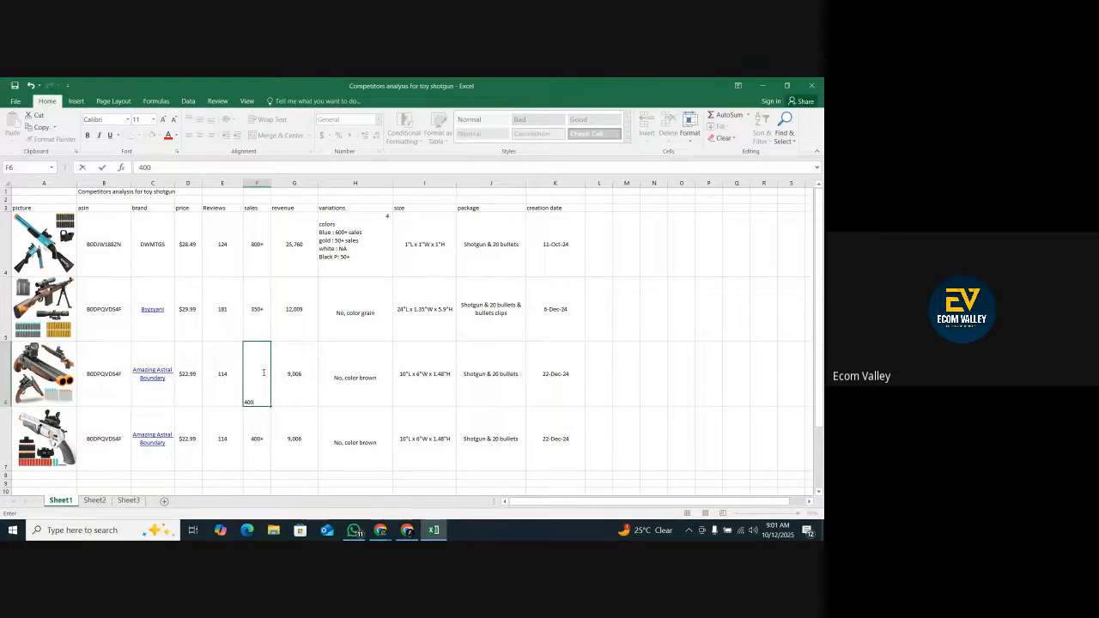
key("Escape")
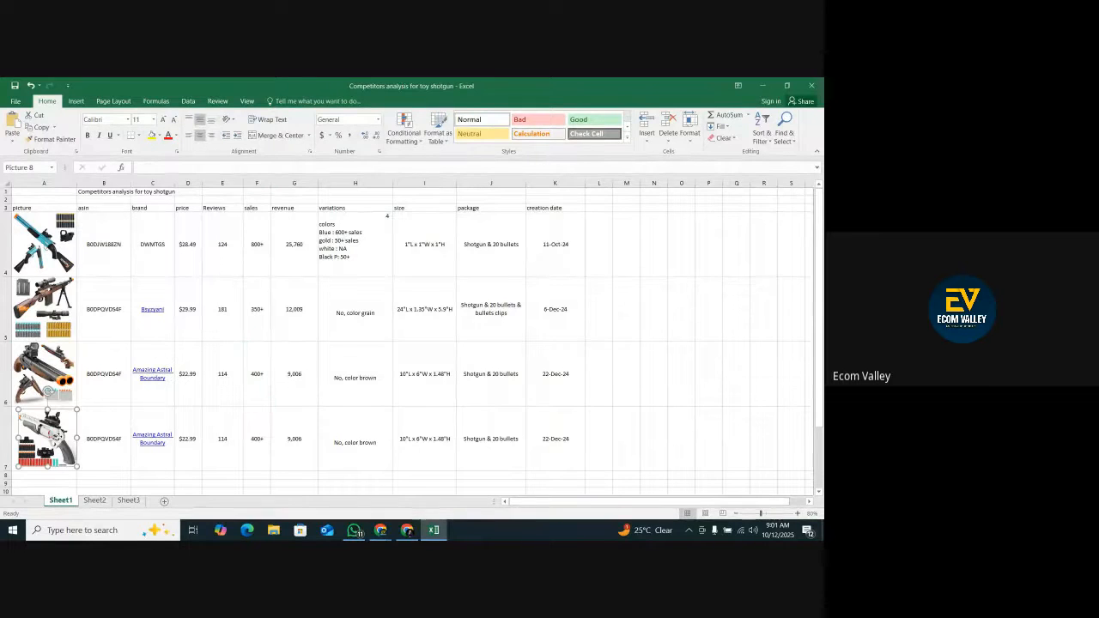
Close the enlarged listing image, check the brand name, and copy brand DWMTGS from cell C4 into brand cell C7.
left_click(407, 529)
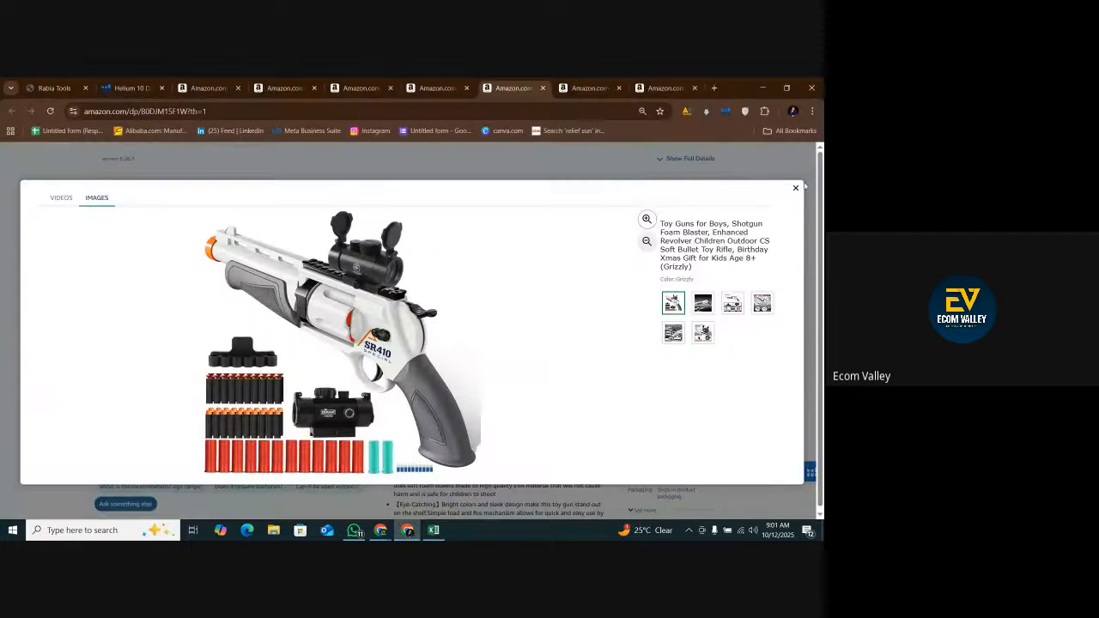
left_click(794, 187)
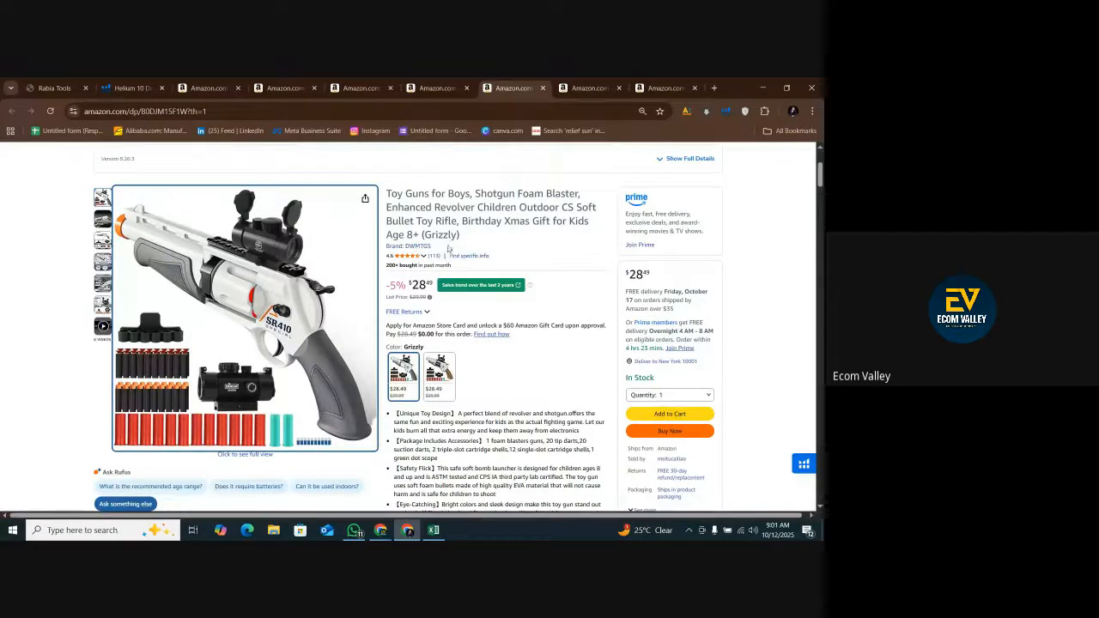
left_click_drag(447, 248, 407, 247)
left_click(436, 532)
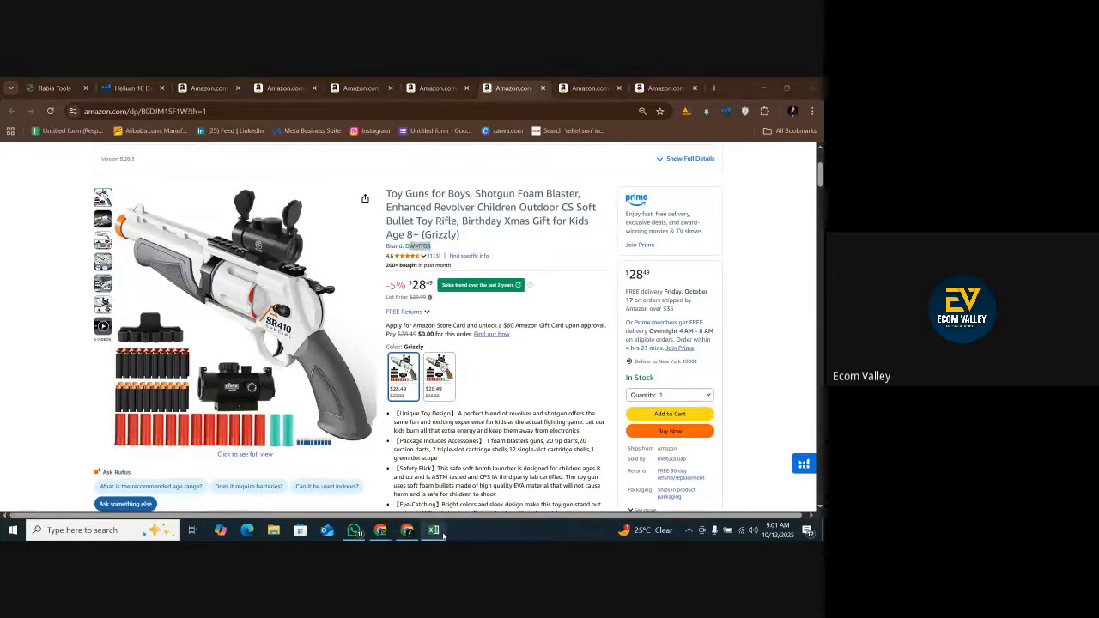
right_click(154, 246)
left_click(171, 267)
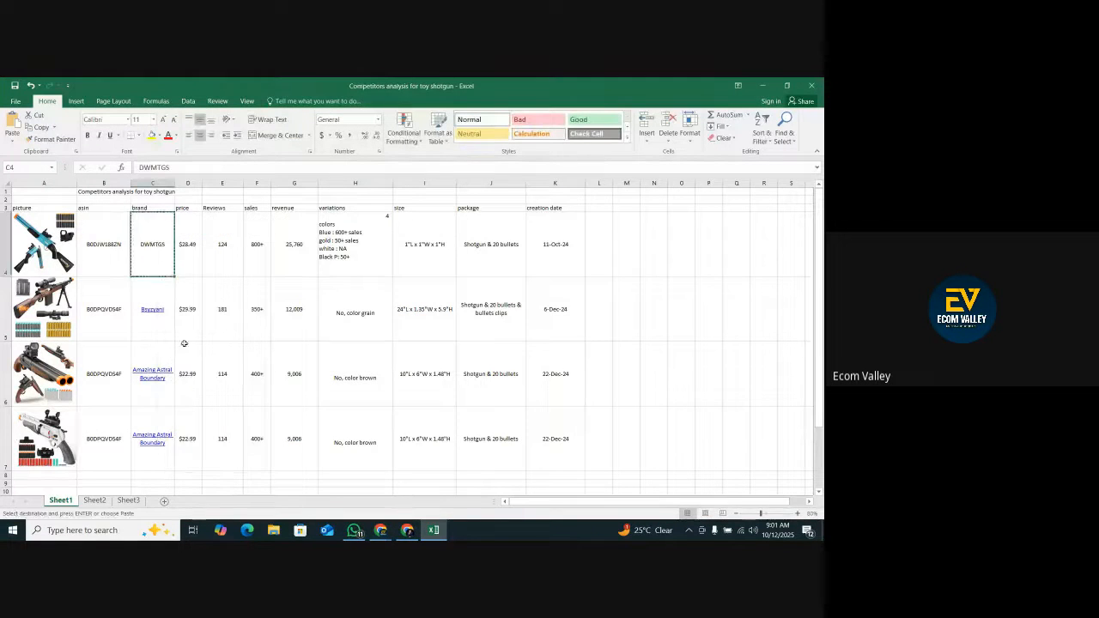
right_click(159, 429)
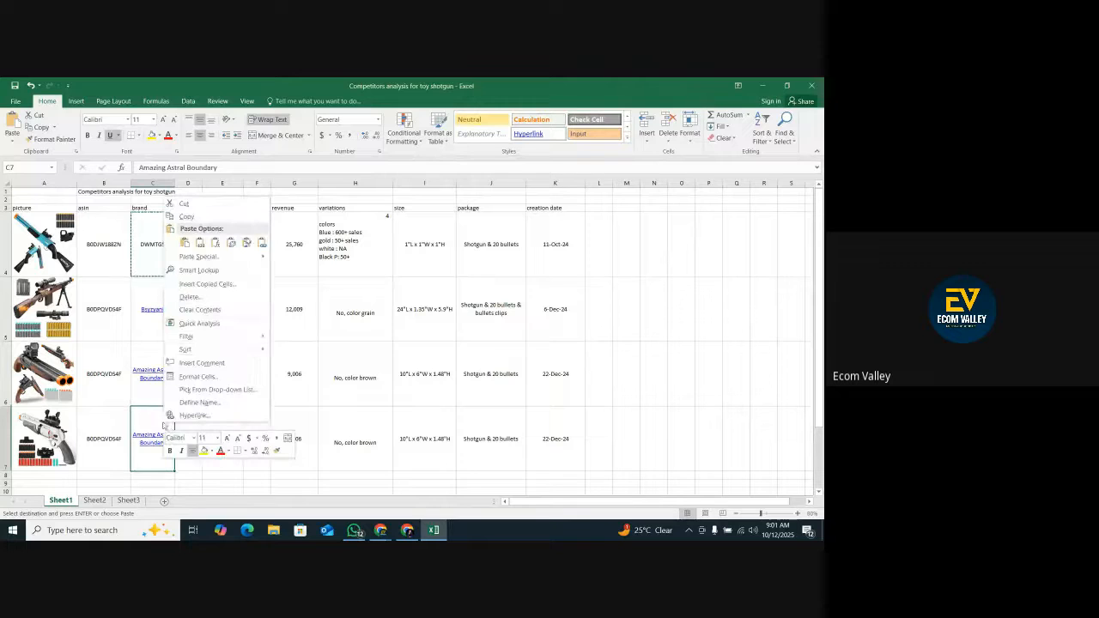
left_click(189, 249)
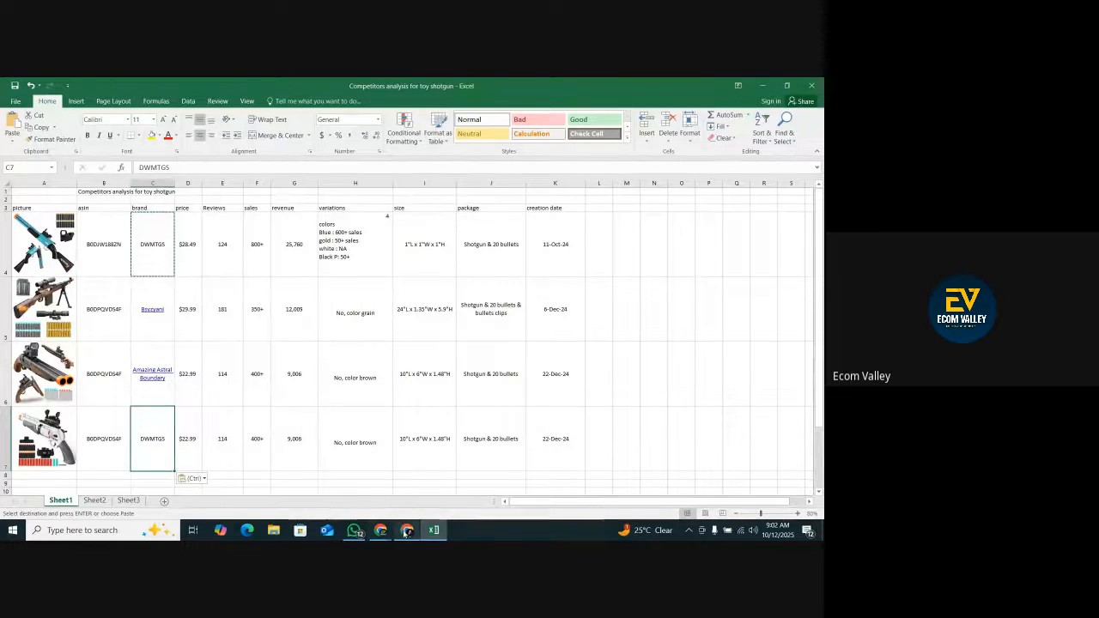
Check the Grizzly listing's price and set price cell D7 to 28.49.
left_click(407, 531)
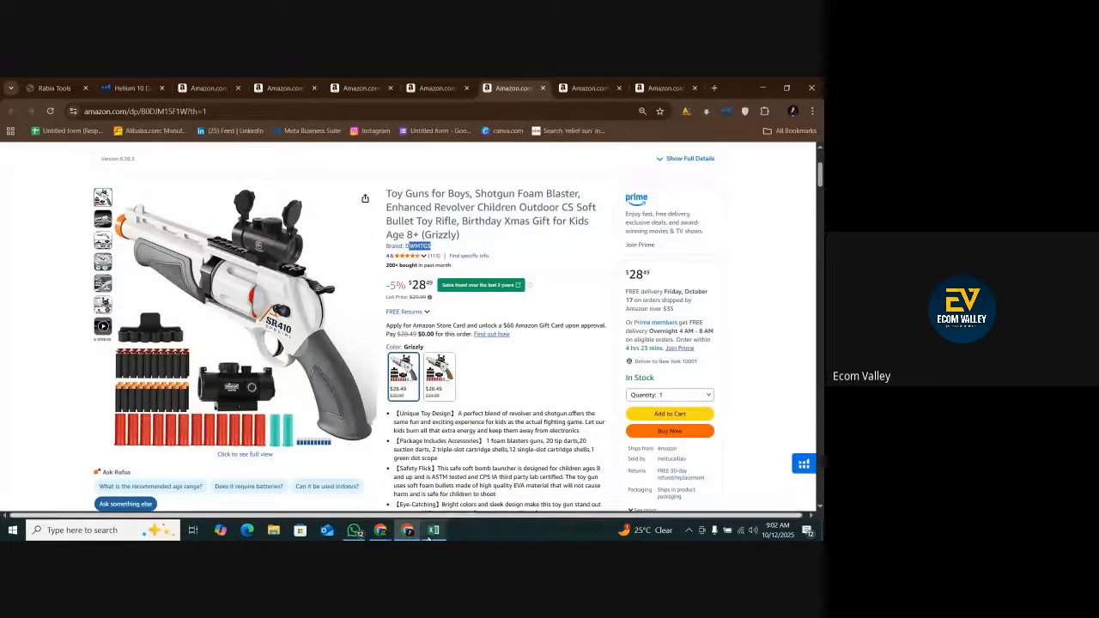
left_click(434, 529)
left_click(199, 440)
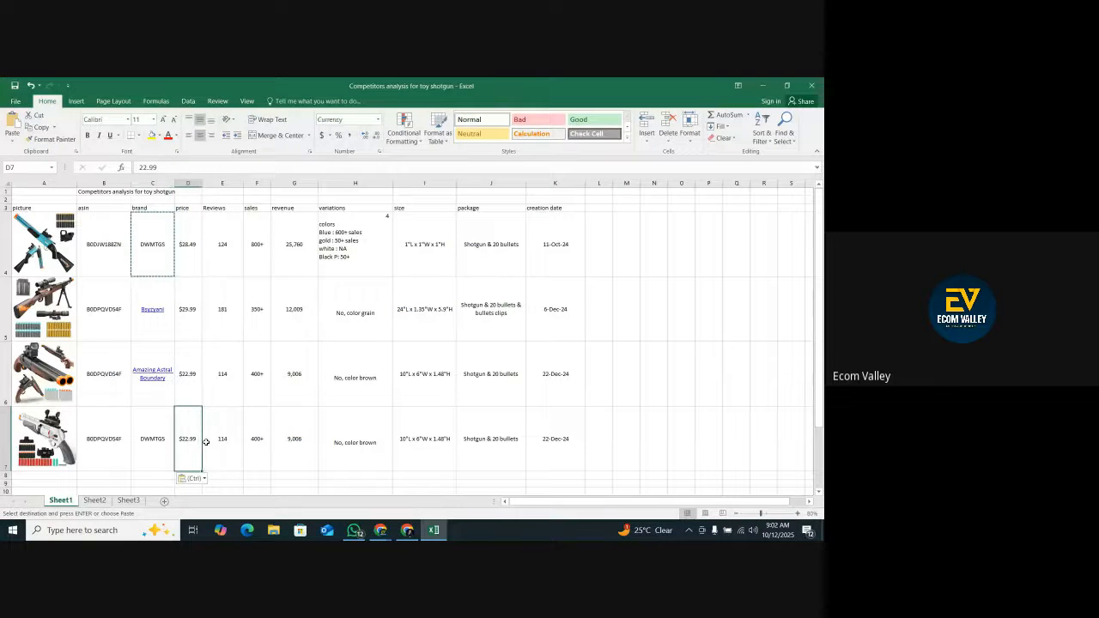
type("28.49")
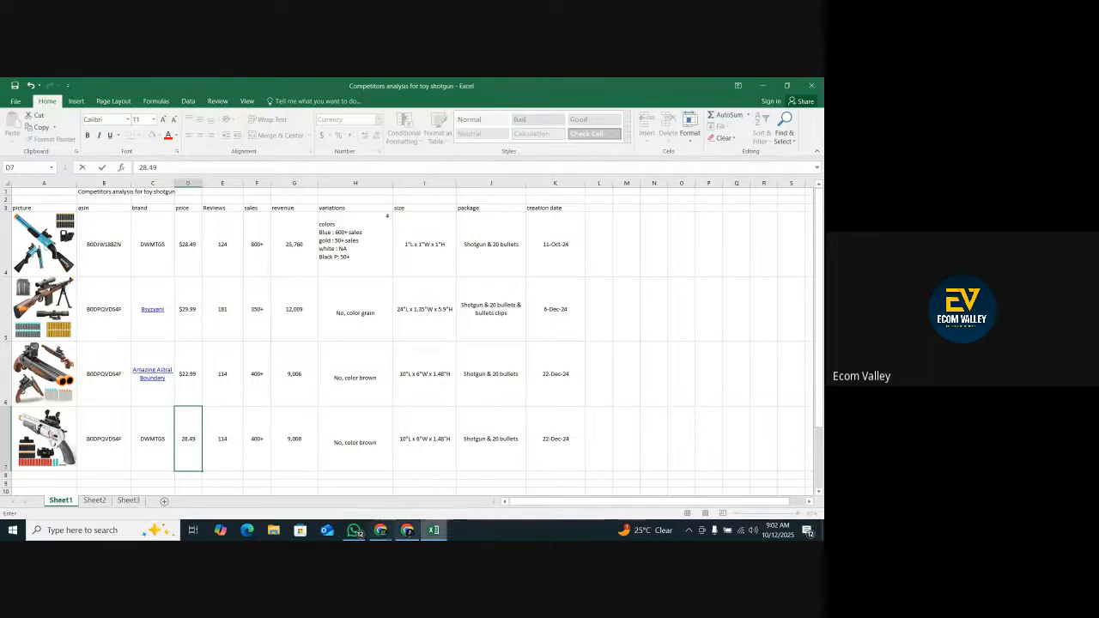
Check the Grizzly listing's review count and enter 113 in reviews cell E7.
left_click(410, 530)
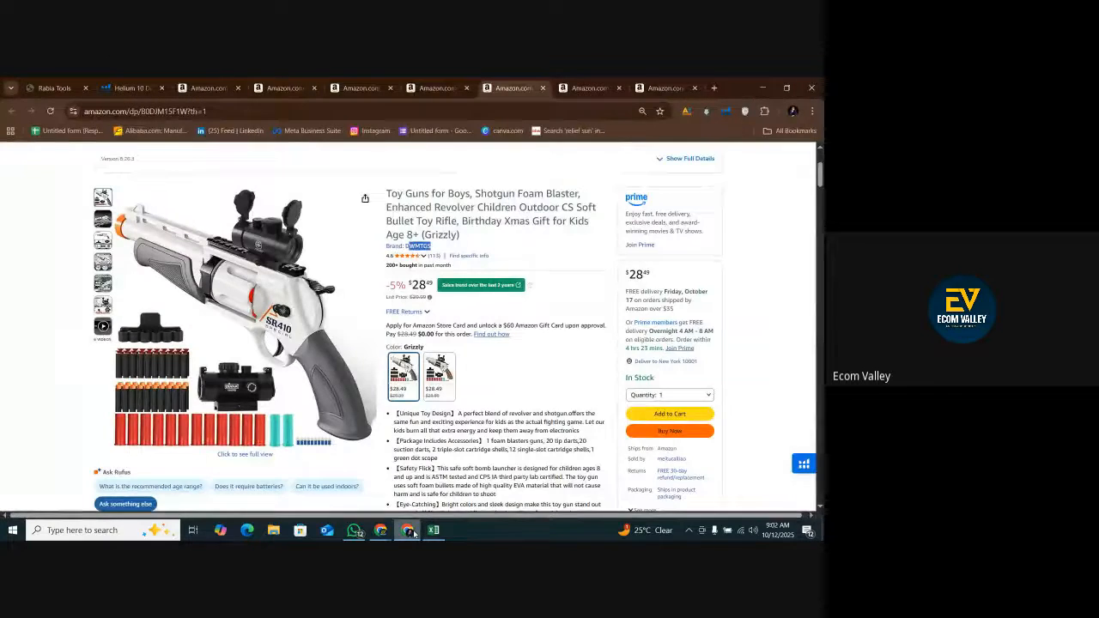
left_click(411, 530)
left_click(227, 433)
type("113")
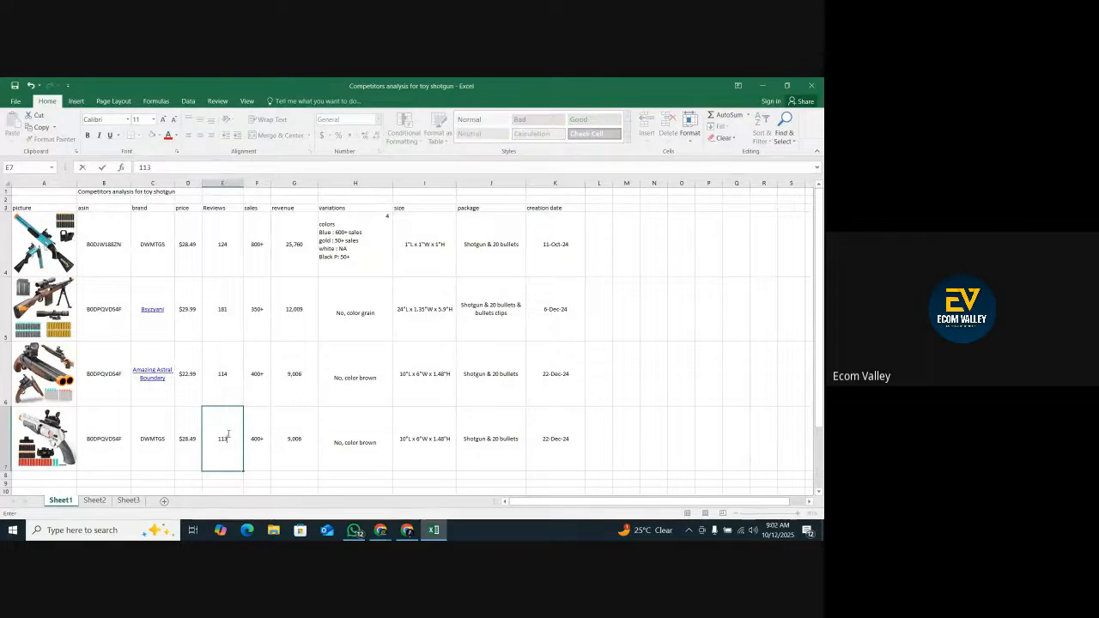
Check the listing's unit sales in the product summary and enter 300+ in sales cell F7.
left_click(407, 531)
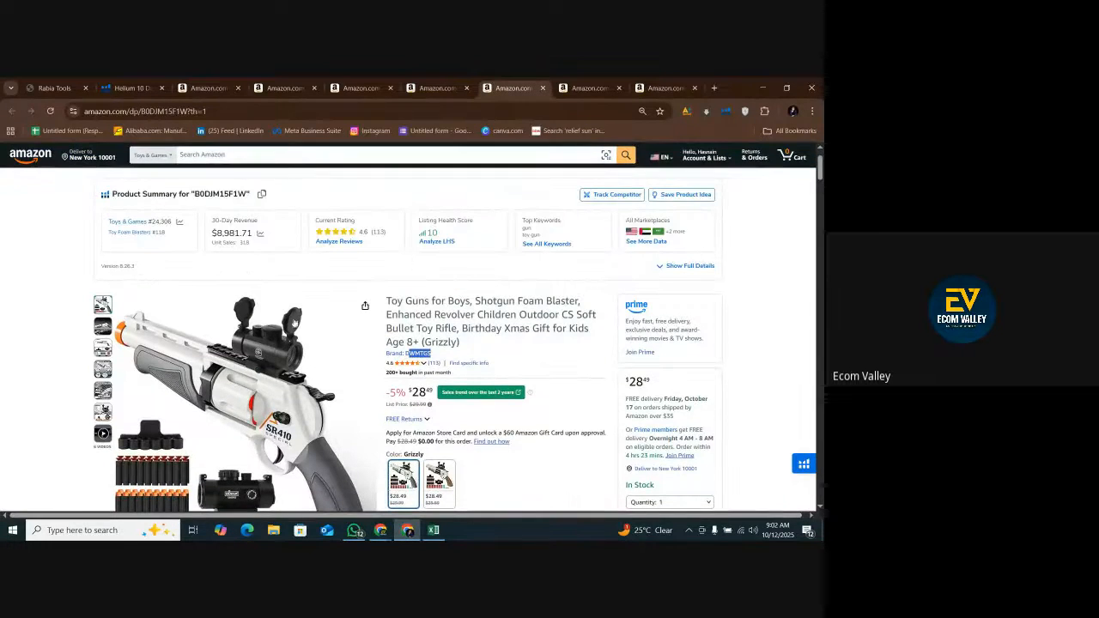
left_click(433, 529)
left_click(253, 432)
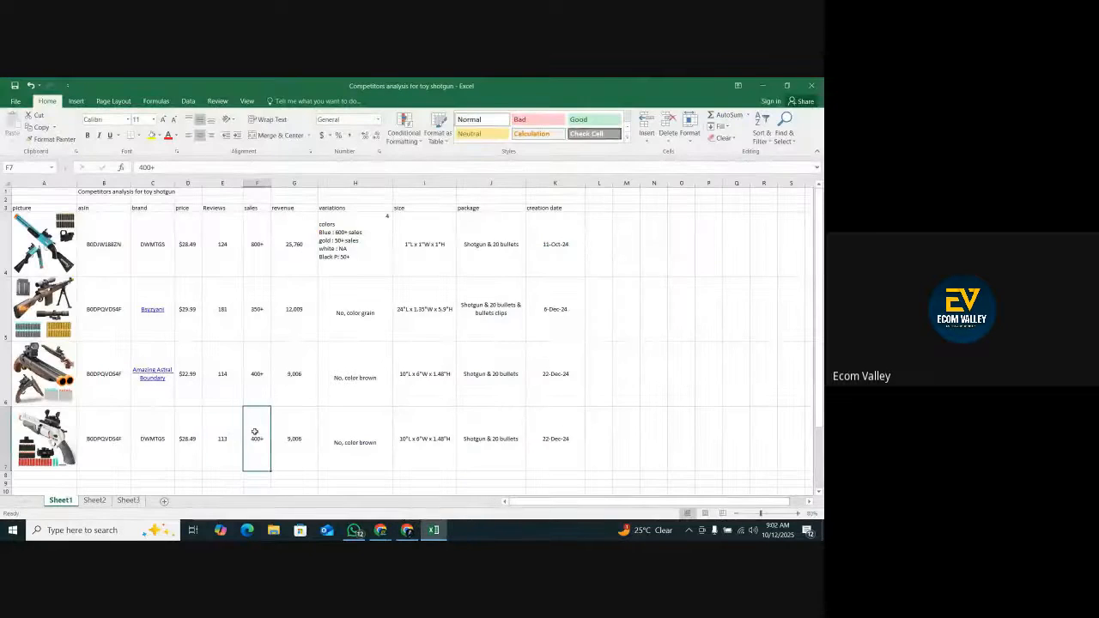
type("30")
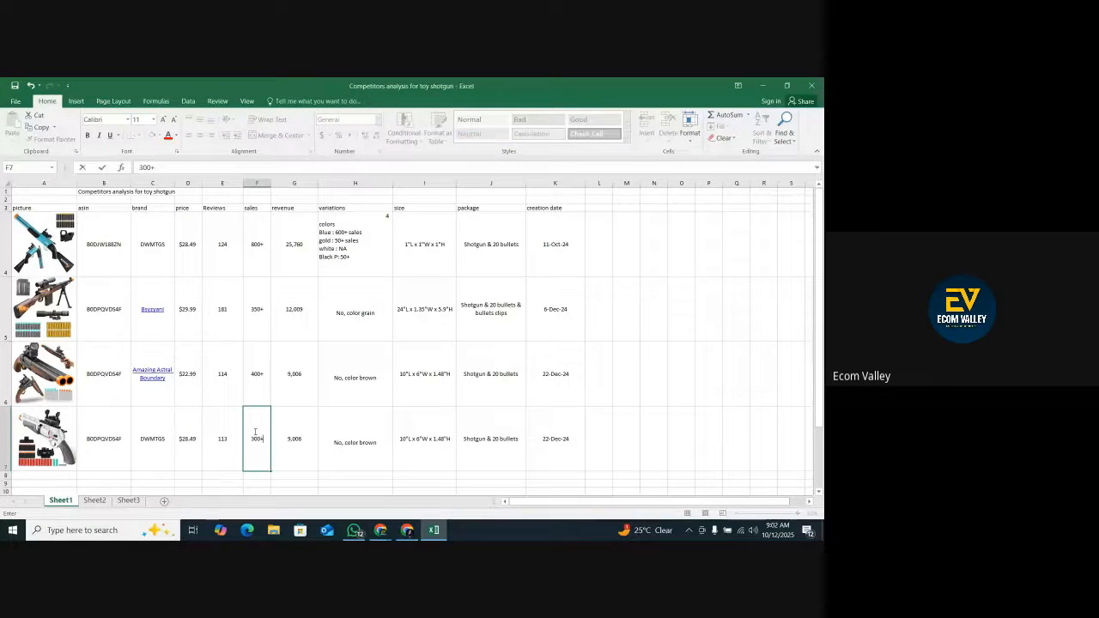
Copy the 30-day revenue $8,981.71 from the product summary and paste it into revenue cell G7.
key("alt+Tab")
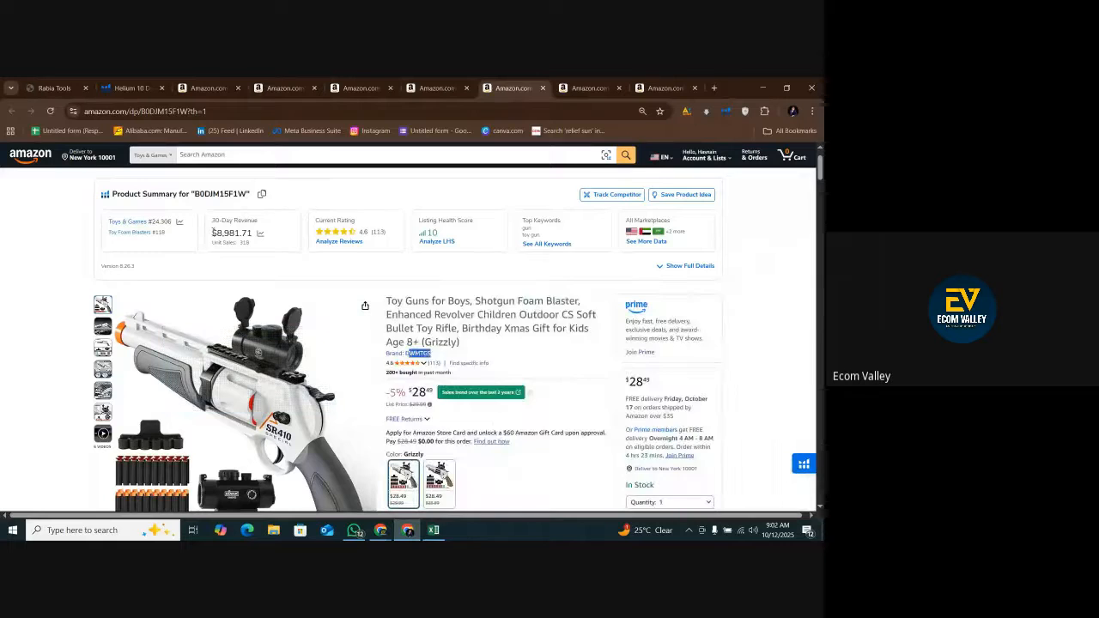
left_click_drag(212, 232, 250, 231)
right_click(250, 233)
left_click(262, 246)
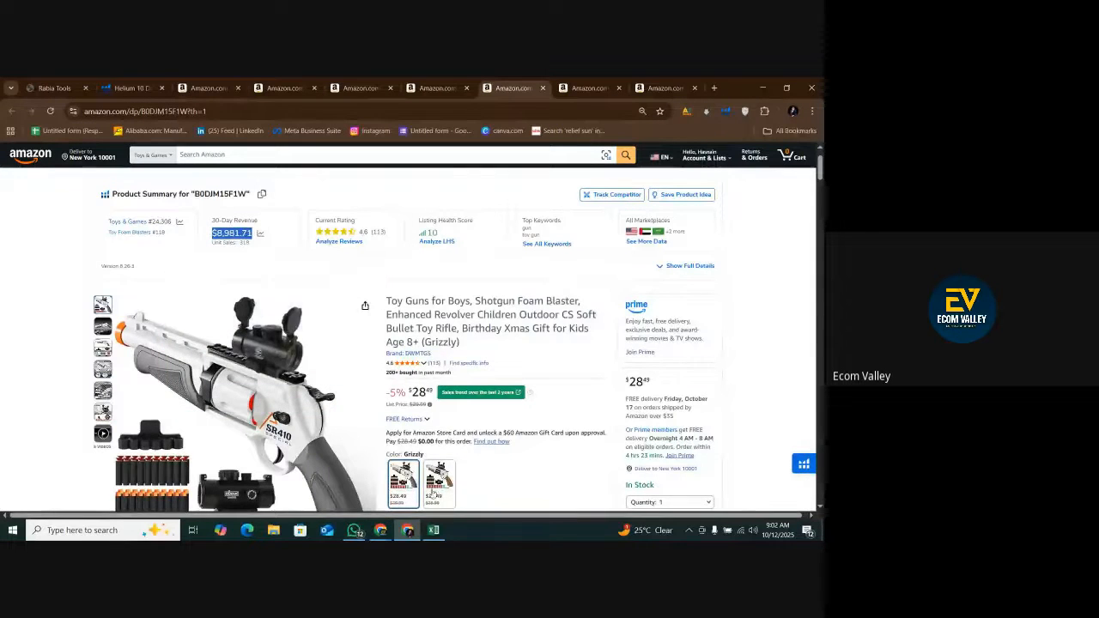
left_click(433, 529)
right_click(290, 436)
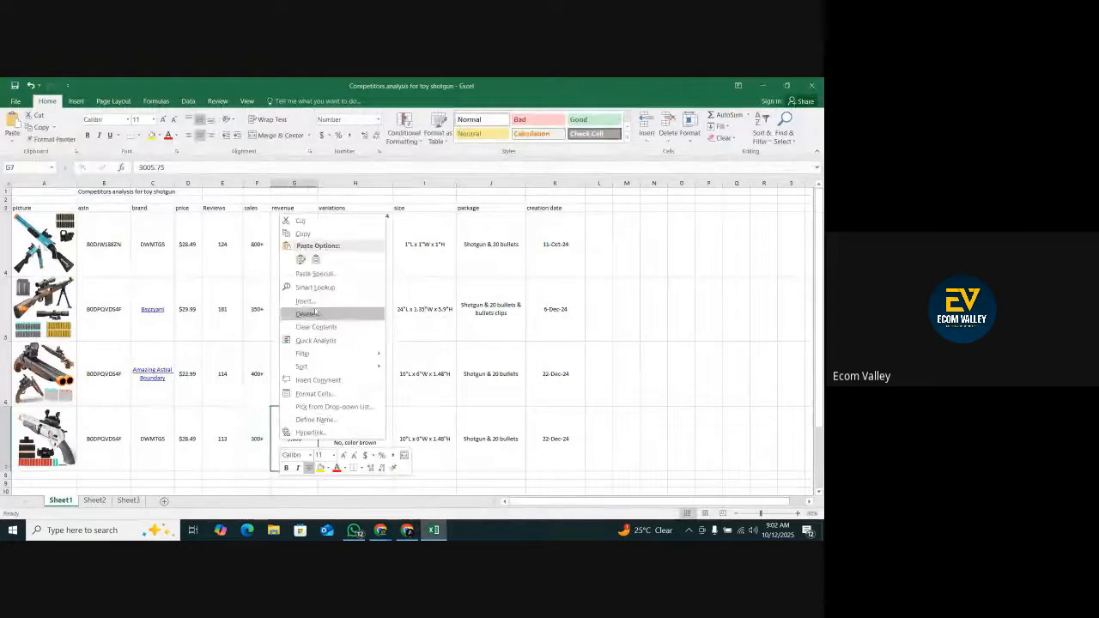
left_click(314, 260)
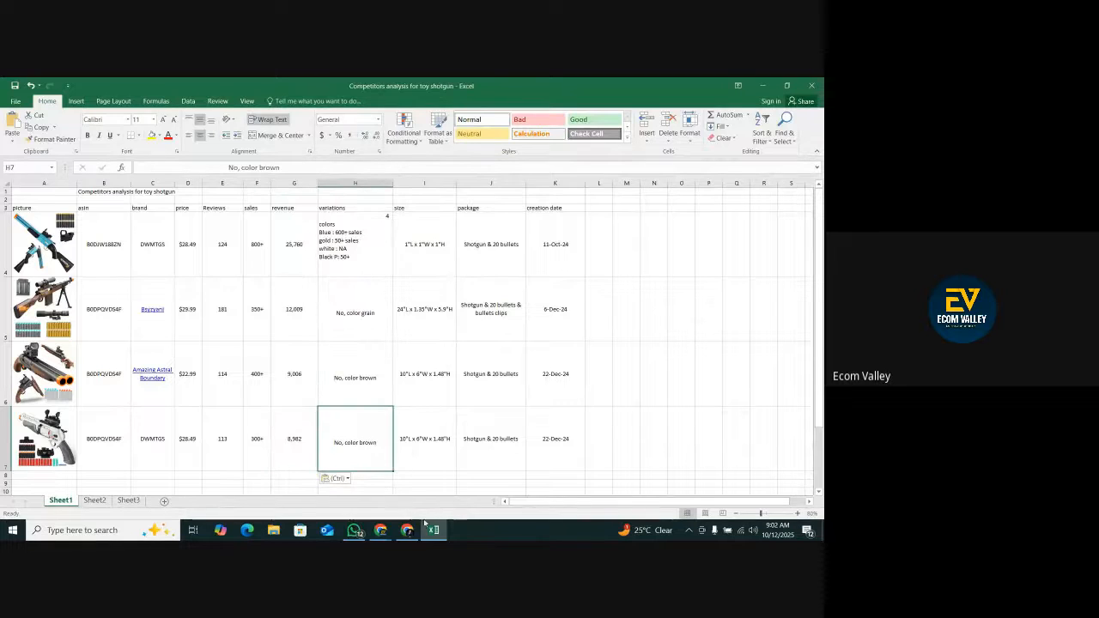
Switch the Amazon listing to its Brown color and check how many were bought in the past month.
left_click(407, 529)
scroll(440, 378, "down", 1)
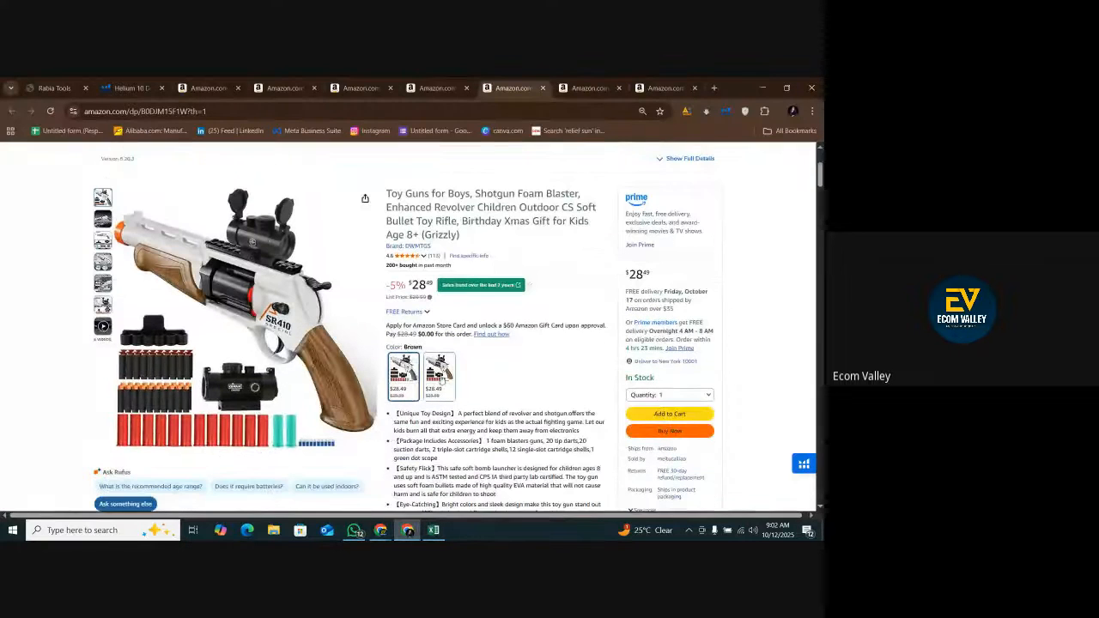
left_click(443, 380)
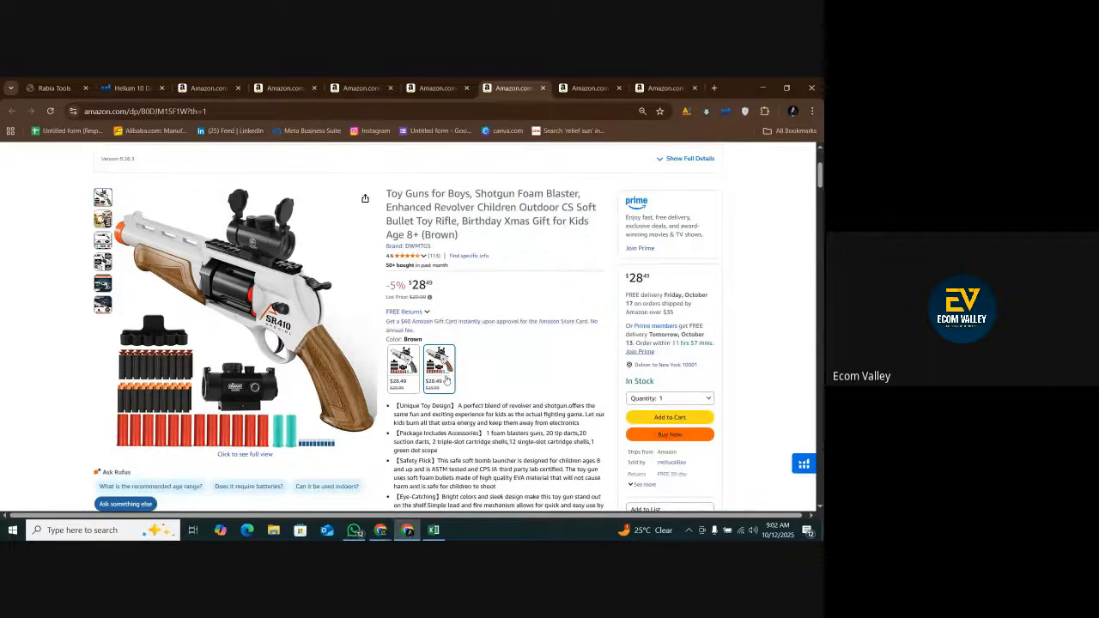
scroll(446, 380, "up", 1)
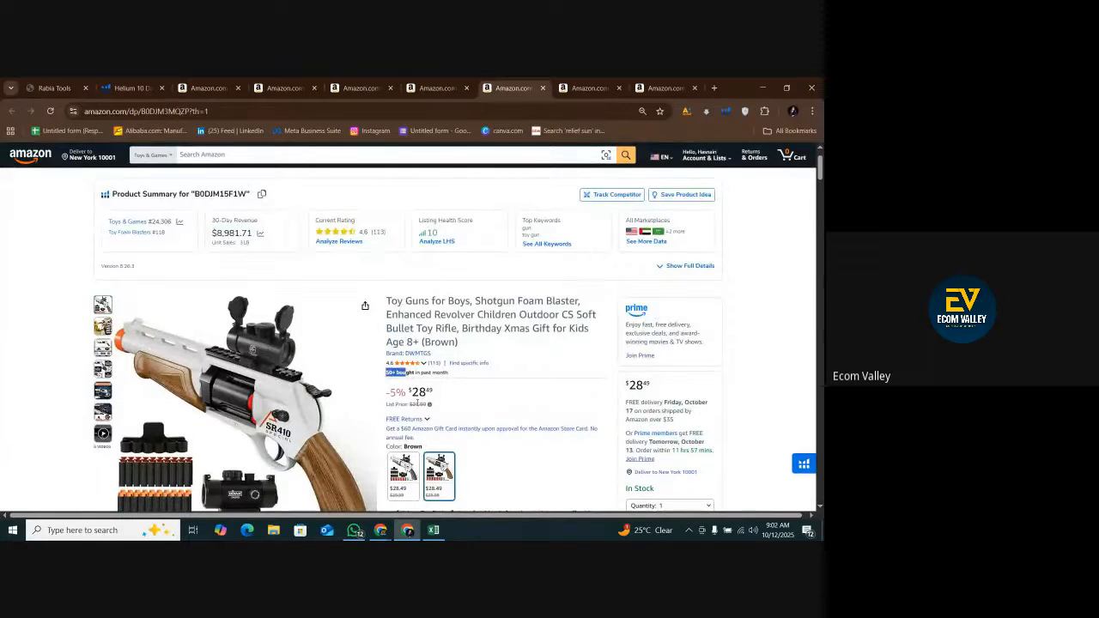
scroll(417, 402, "down", 1)
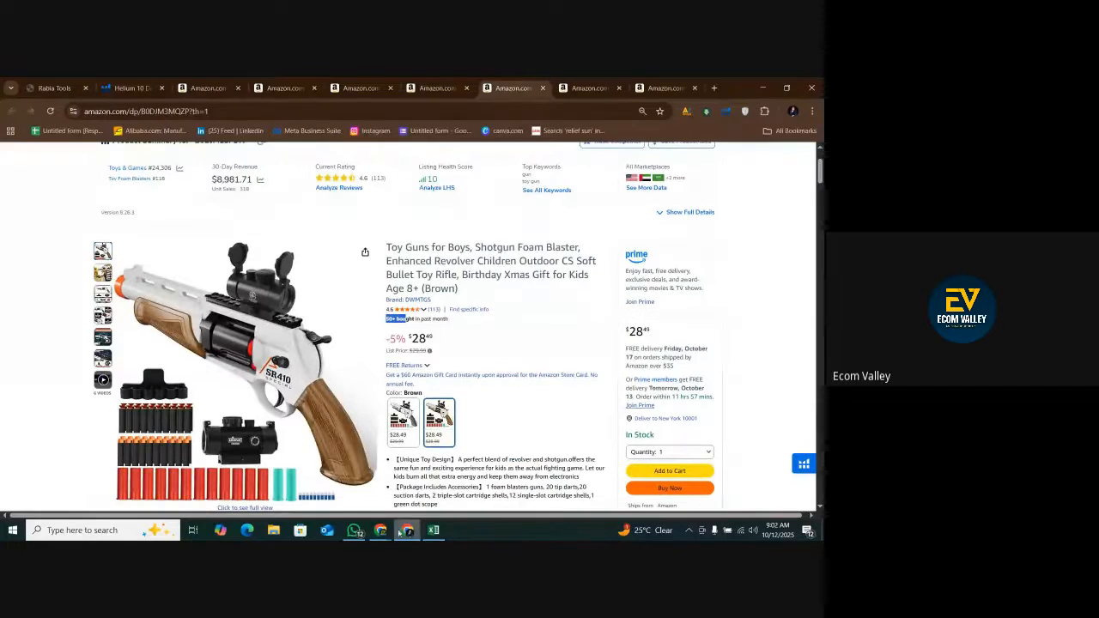
Copy the color variations text from cell H4 into variations cell H7 in the spreadsheet.
left_click(433, 529)
right_click(490, 262)
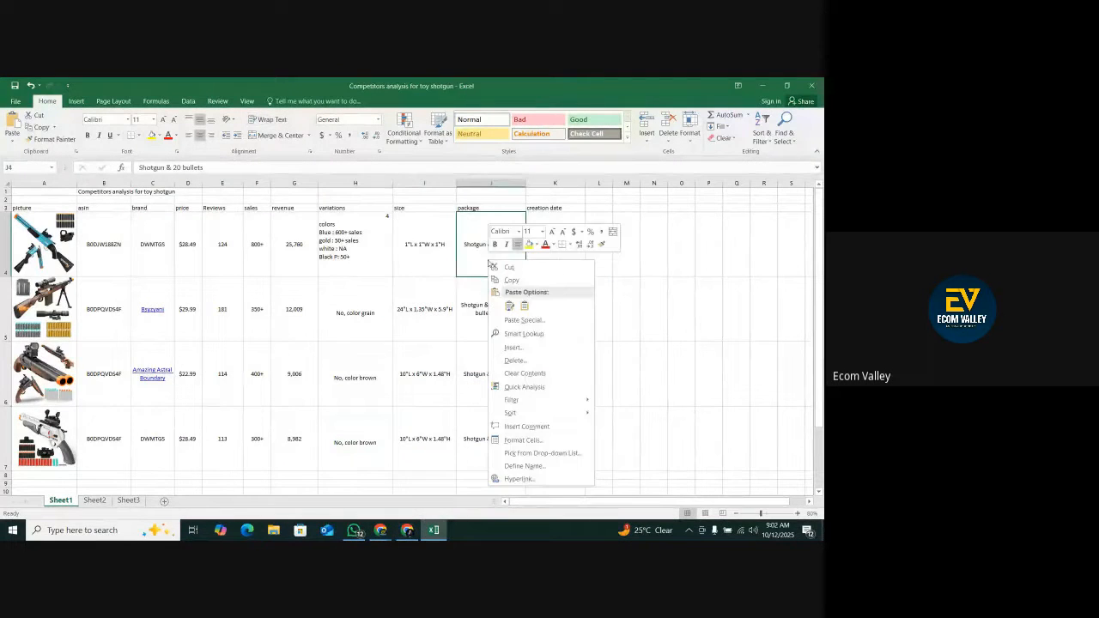
right_click(371, 249)
left_click(391, 267)
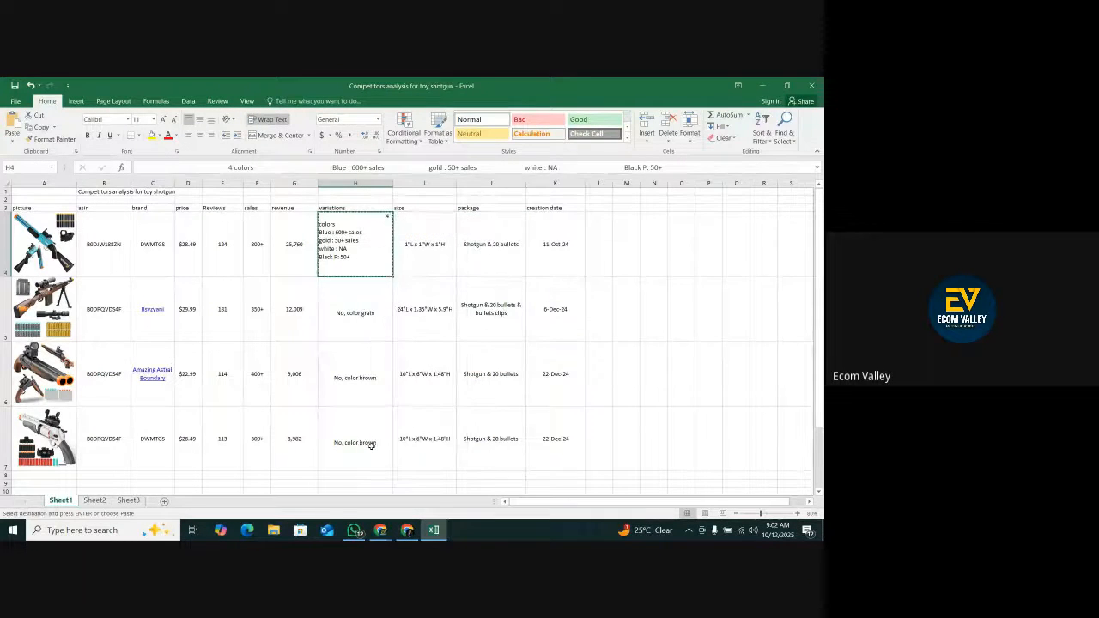
left_click(371, 442)
right_click(371, 442)
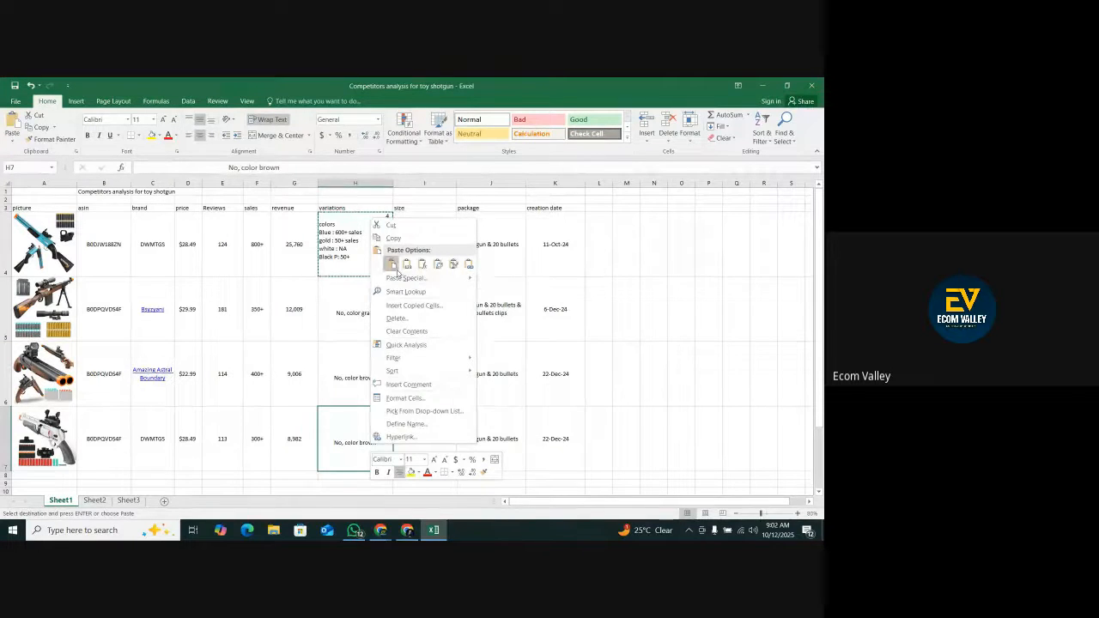
left_click(391, 264)
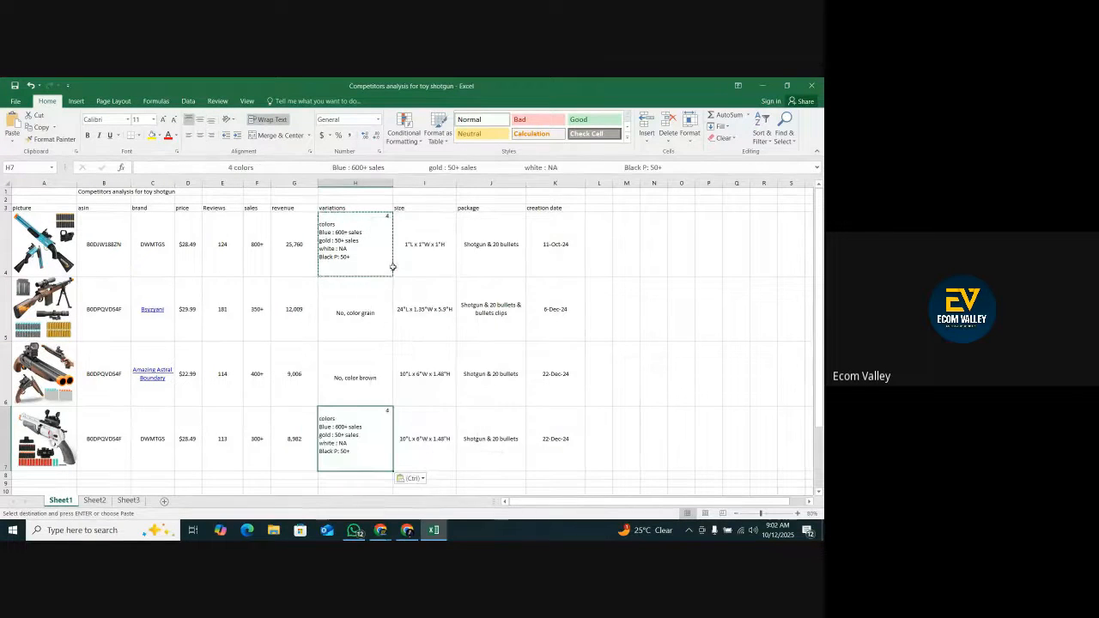
Delete everything after "Blue :" in variations cell H7 and recheck the listing's color options.
double_click(346, 443)
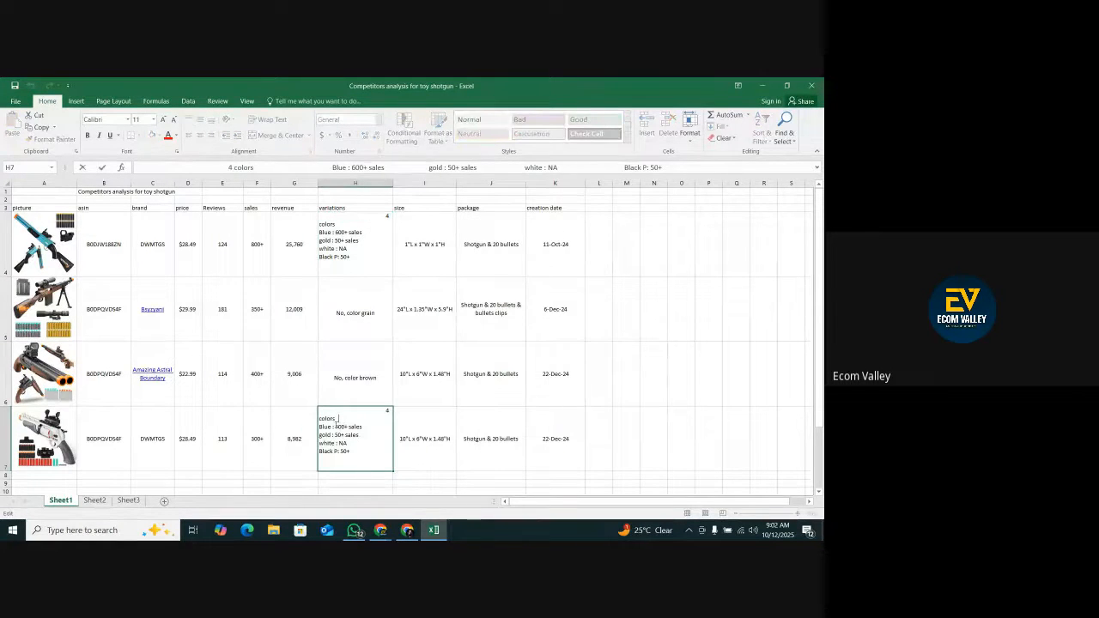
left_click_drag(347, 434, 360, 453)
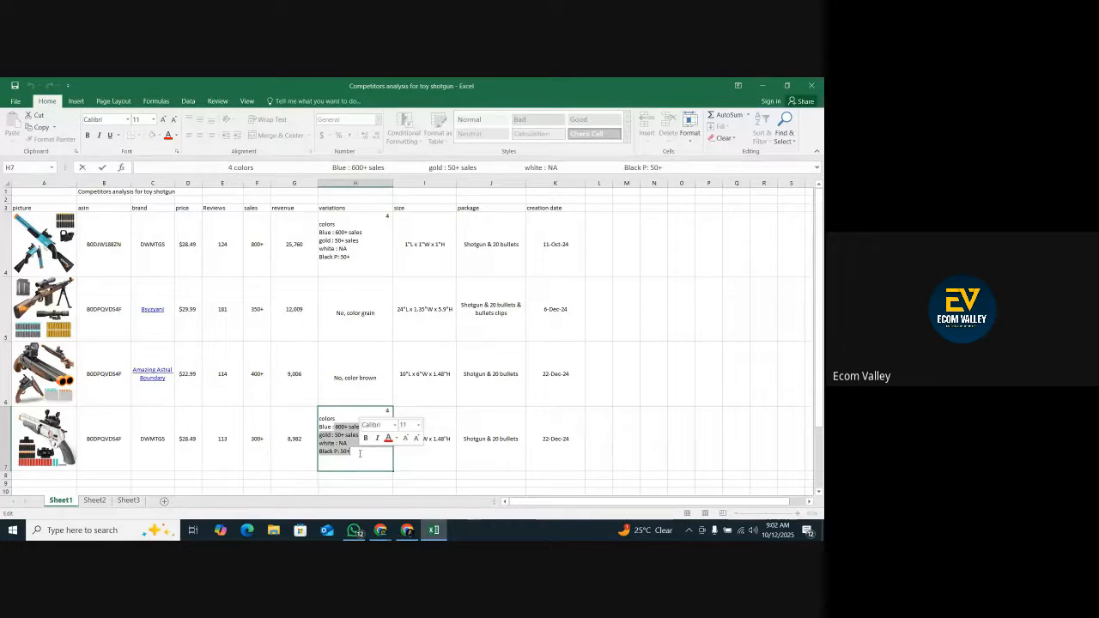
key("BackSpace")
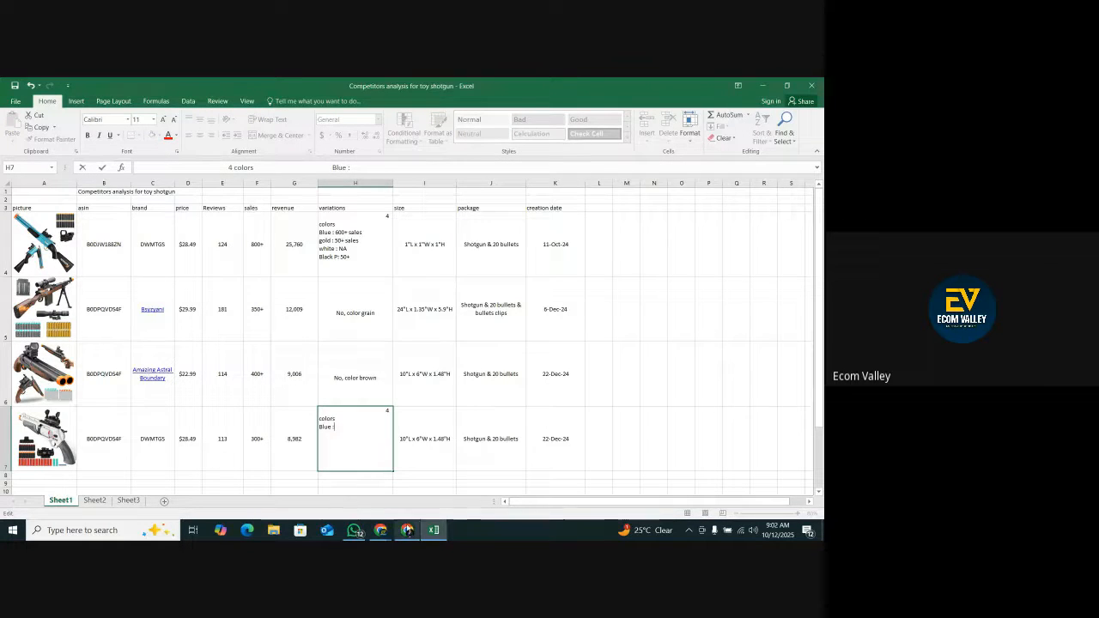
left_click(406, 530)
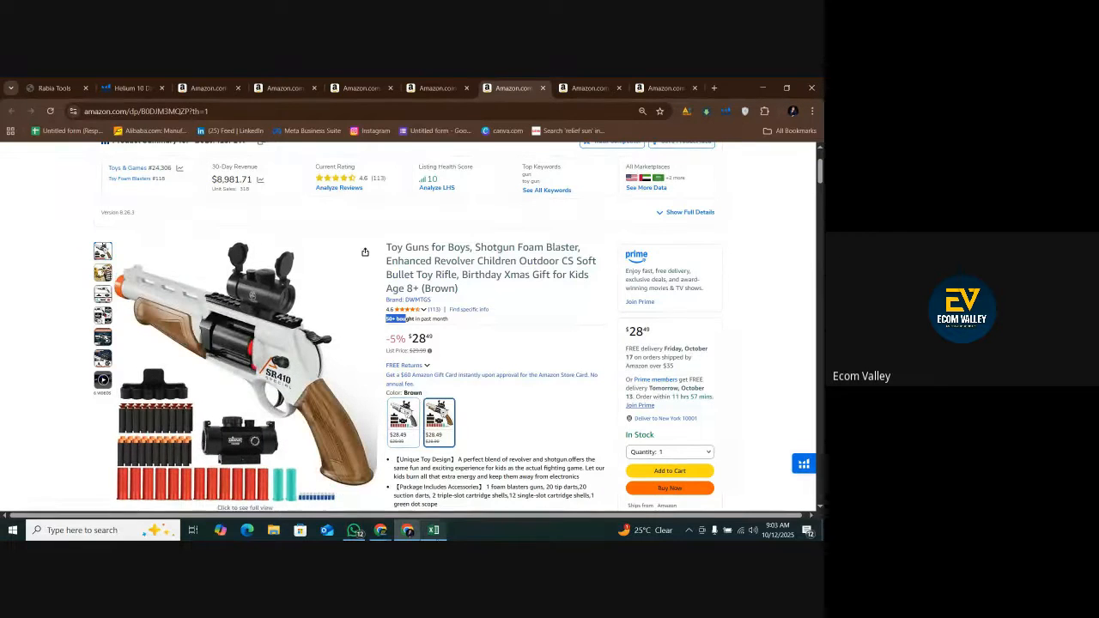
left_click(434, 530)
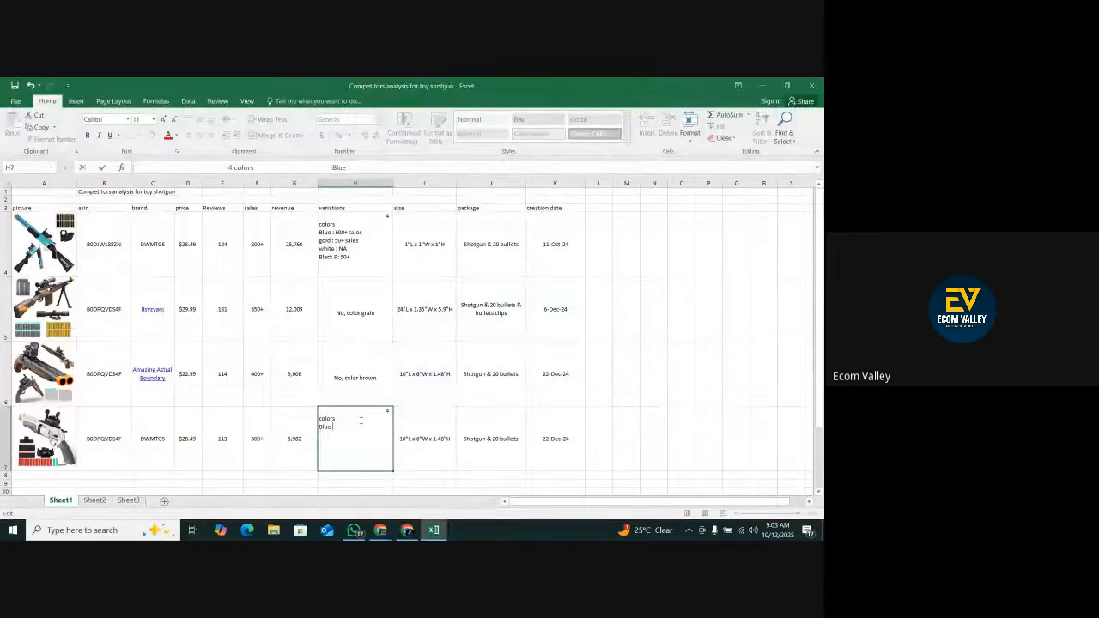
Replace the Blue line in variations cell H7 with "white: sales 200+".
key("BackSpace")
key("BackSpace")
key("BackSpace")
key("BackSpace")
key("BackSpace")
type("white:")
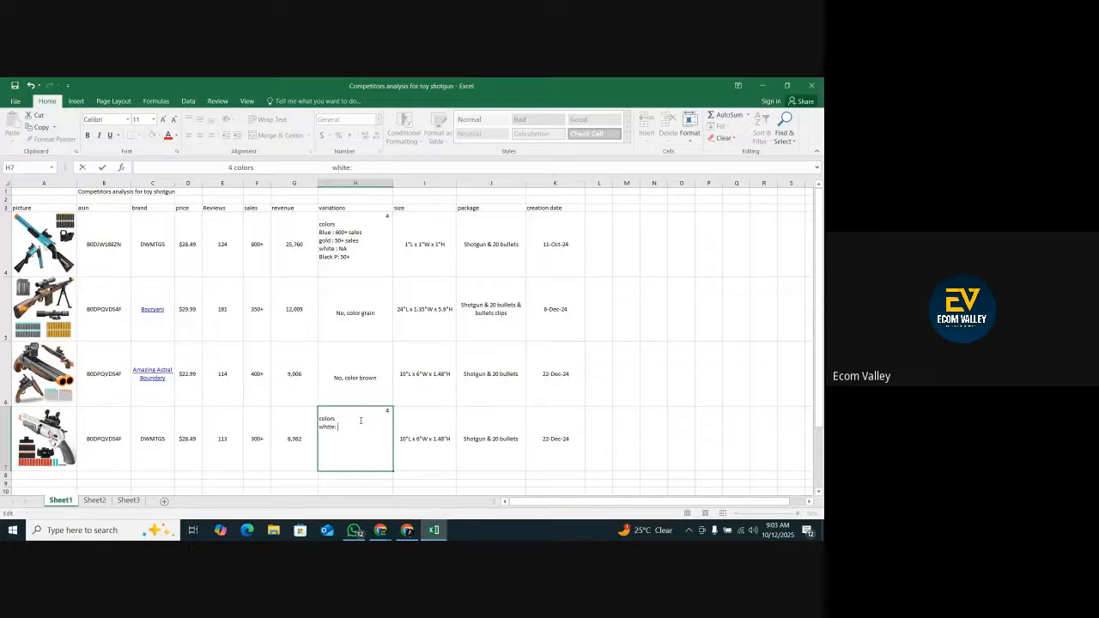
type(" sales")
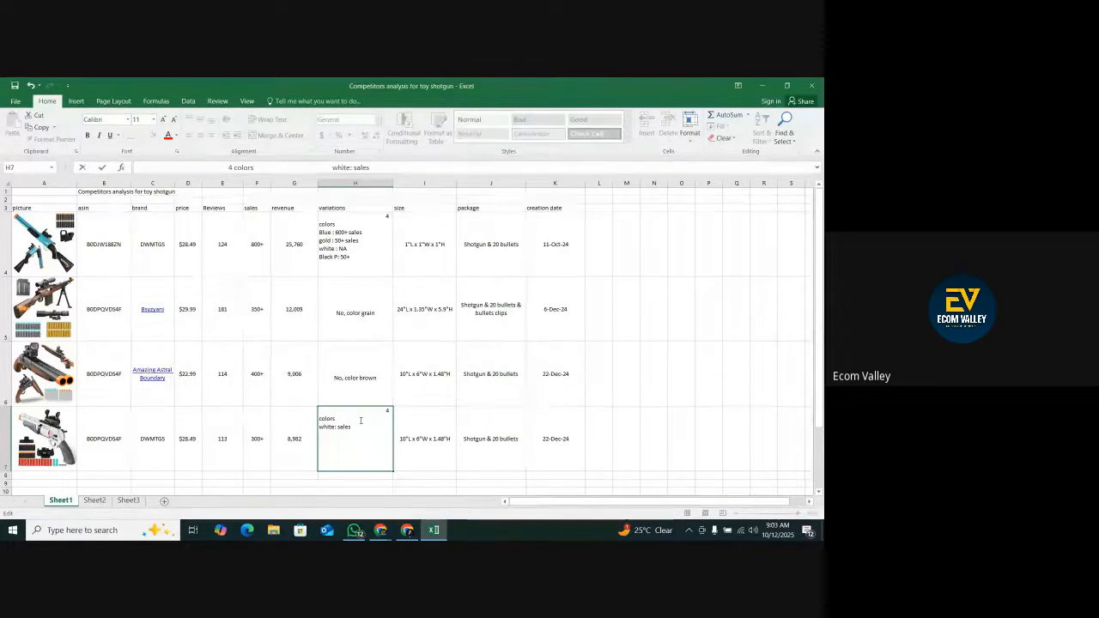
type(" 200+")
key("shift+Return")
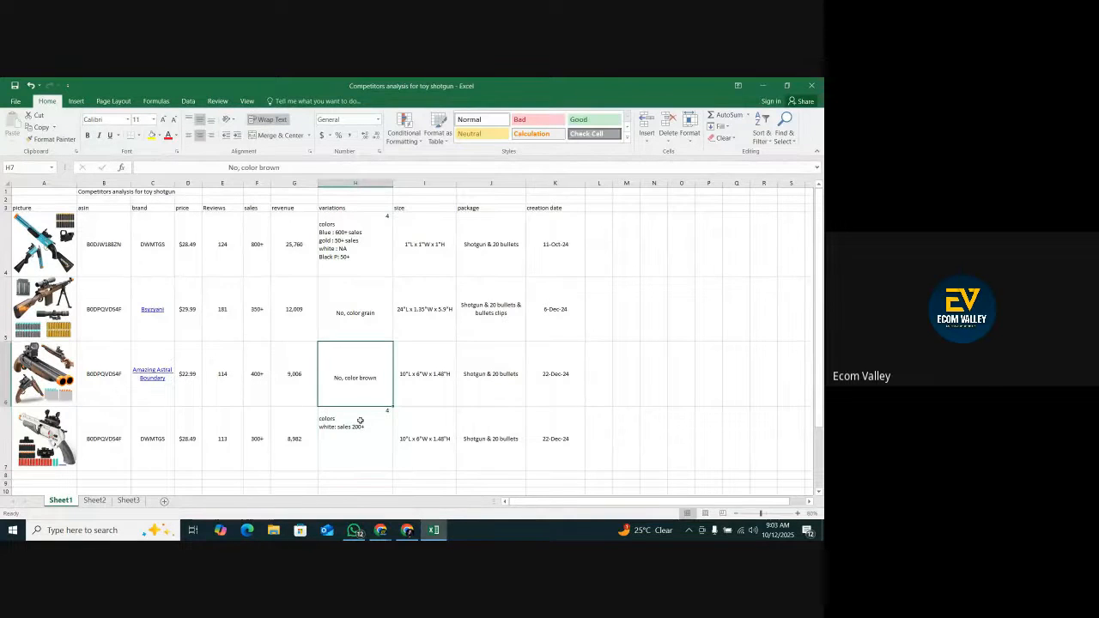
Add the line "brwon: sales 50+" below the white line in variations cell H7.
left_click(376, 441)
double_click(371, 420)
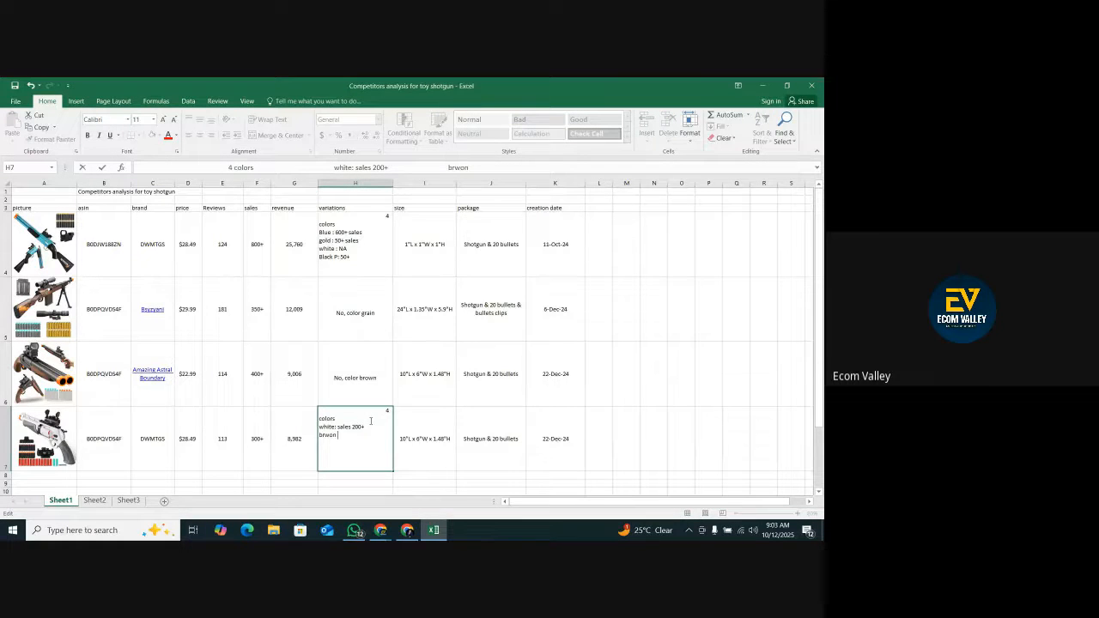
key("BackSpace")
type(": sales 50+")
left_click(383, 477)
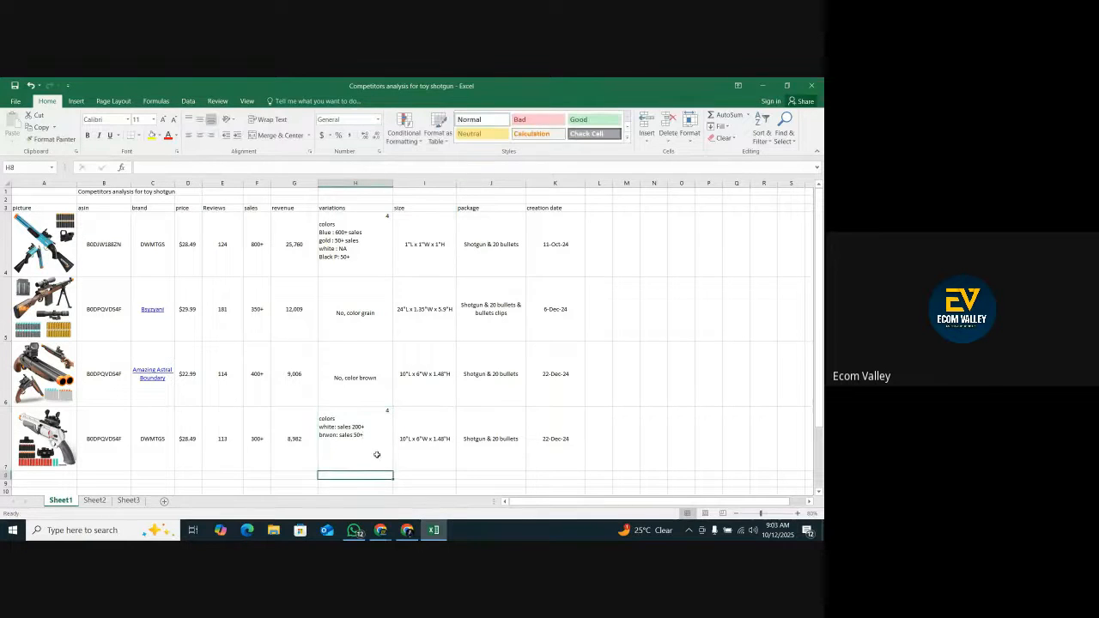
left_click(376, 452)
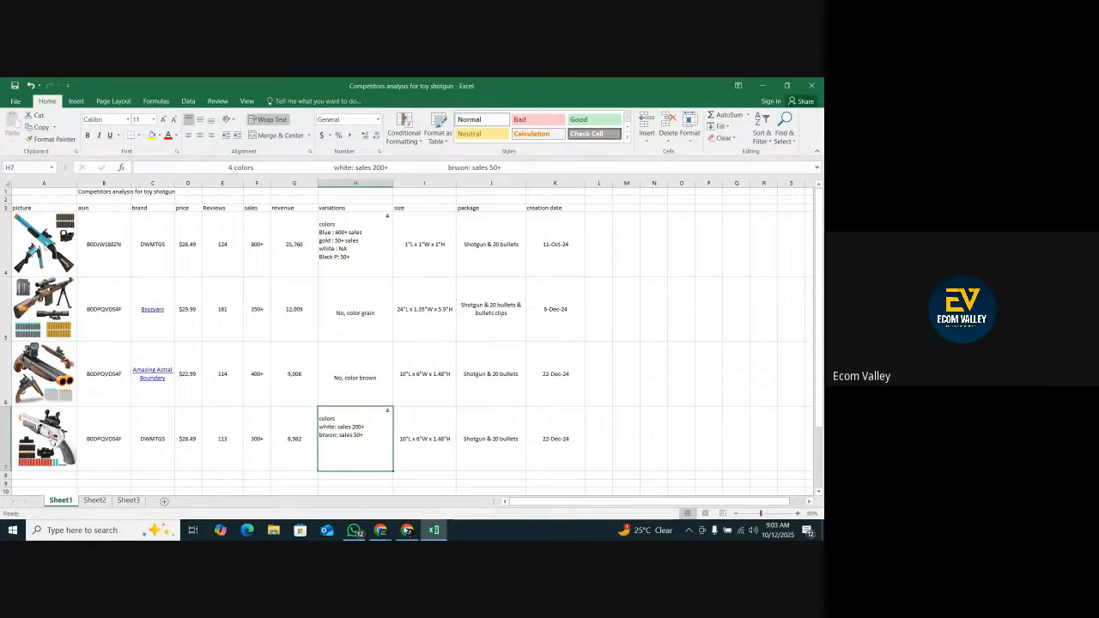
Switch the listing to its Grizzly color and copy its item dimensions, 1"L x 1"W x 1"H, into size cell I7.
key("alt+Tab")
left_click(404, 433)
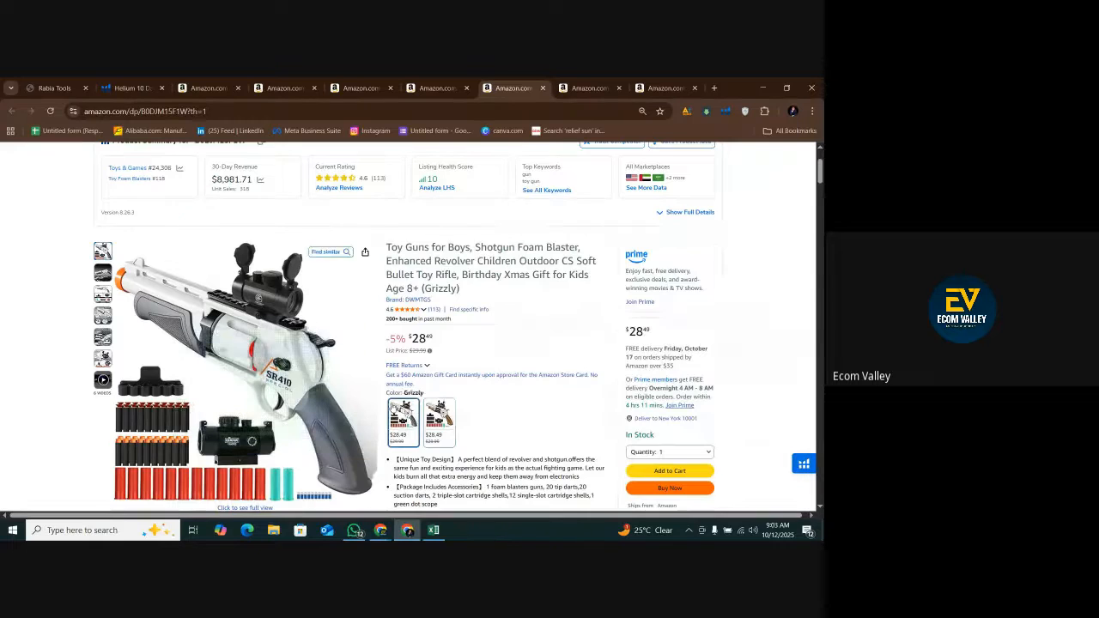
scroll(420, 397, "down", 15)
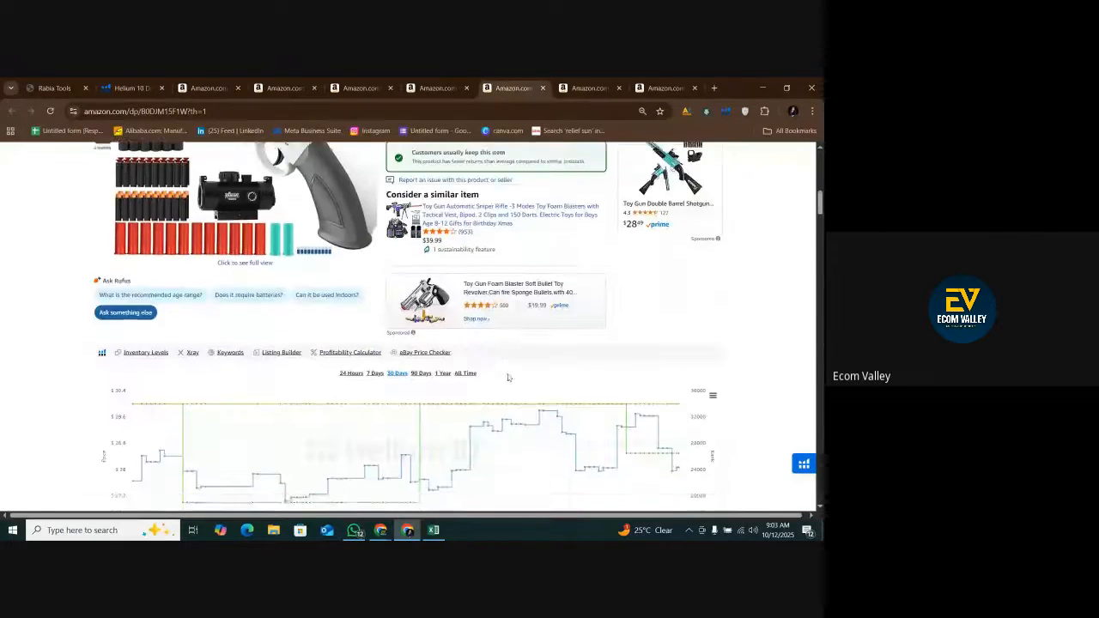
scroll(507, 377, "down", 5)
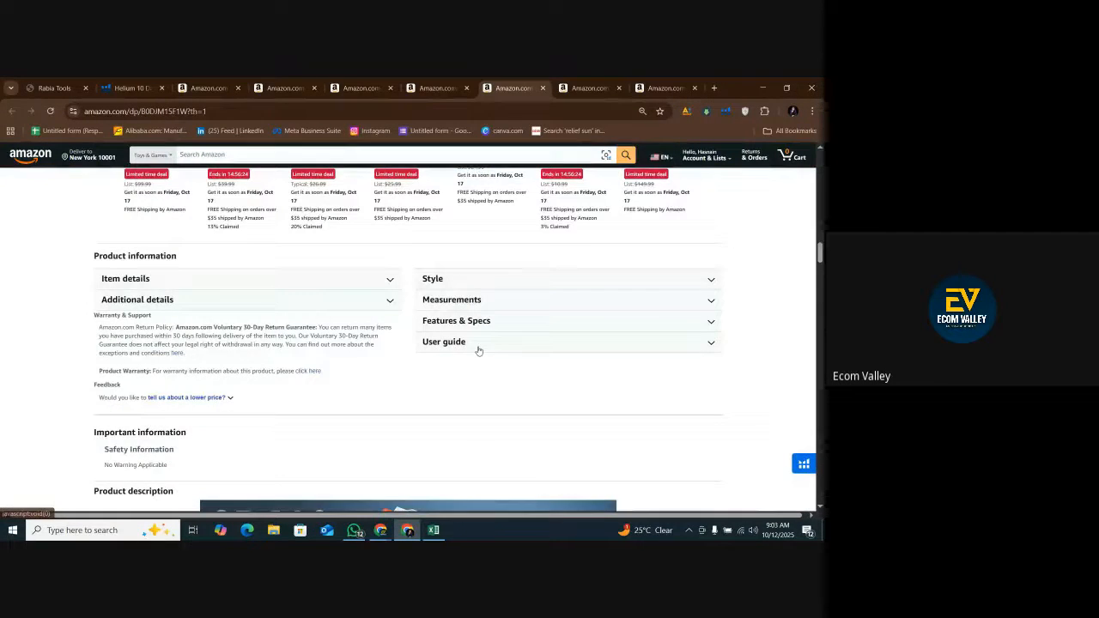
left_click(471, 299)
left_click_drag(619, 317, 566, 322)
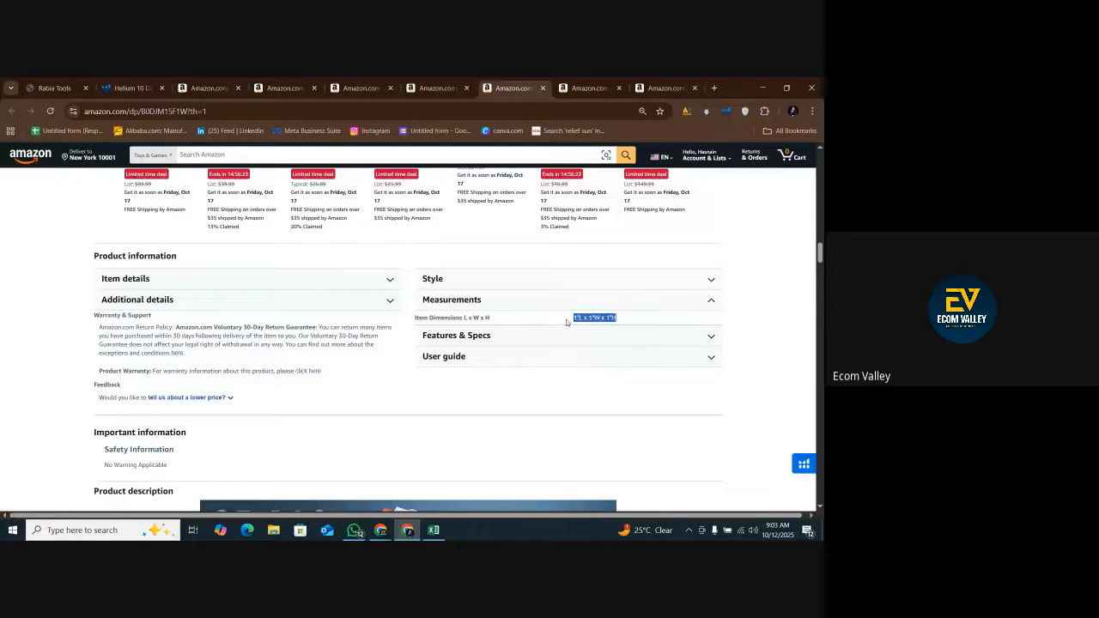
right_click(577, 318)
left_click(592, 335)
left_click(434, 529)
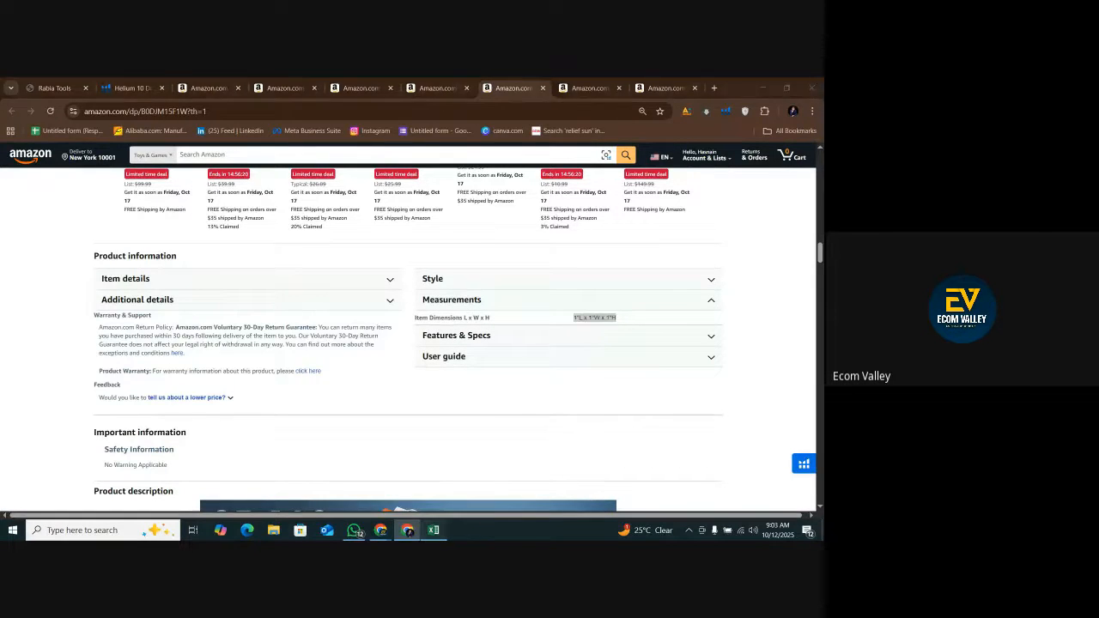
right_click(410, 438)
left_click(431, 258)
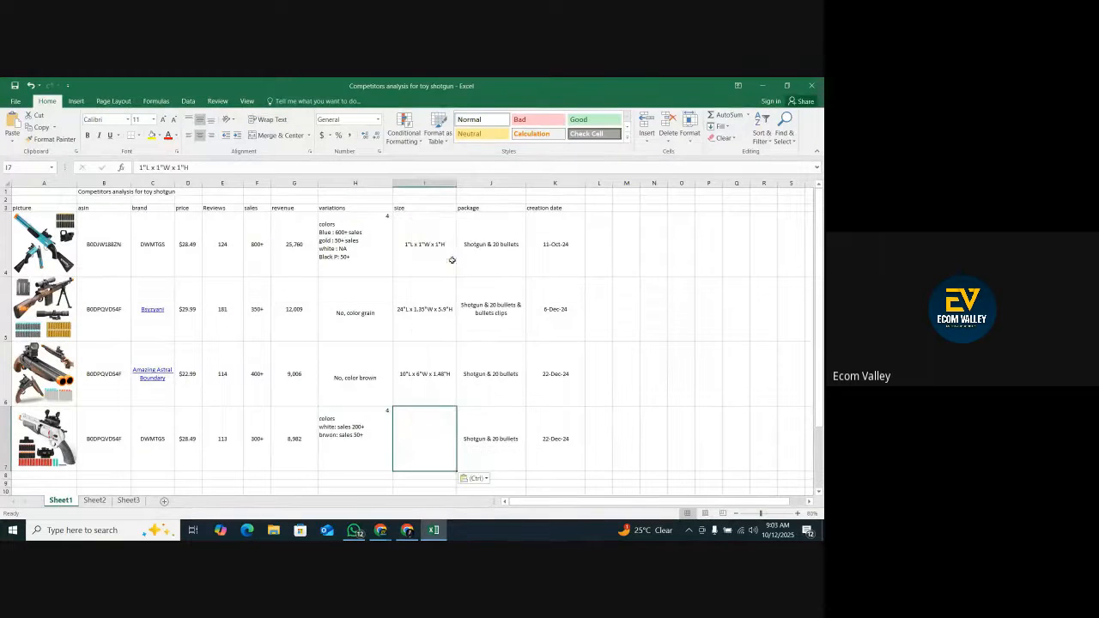
Examine the listing's product images and description for the accessories, bullets and shells included in the package.
left_click(501, 438)
left_click(406, 530)
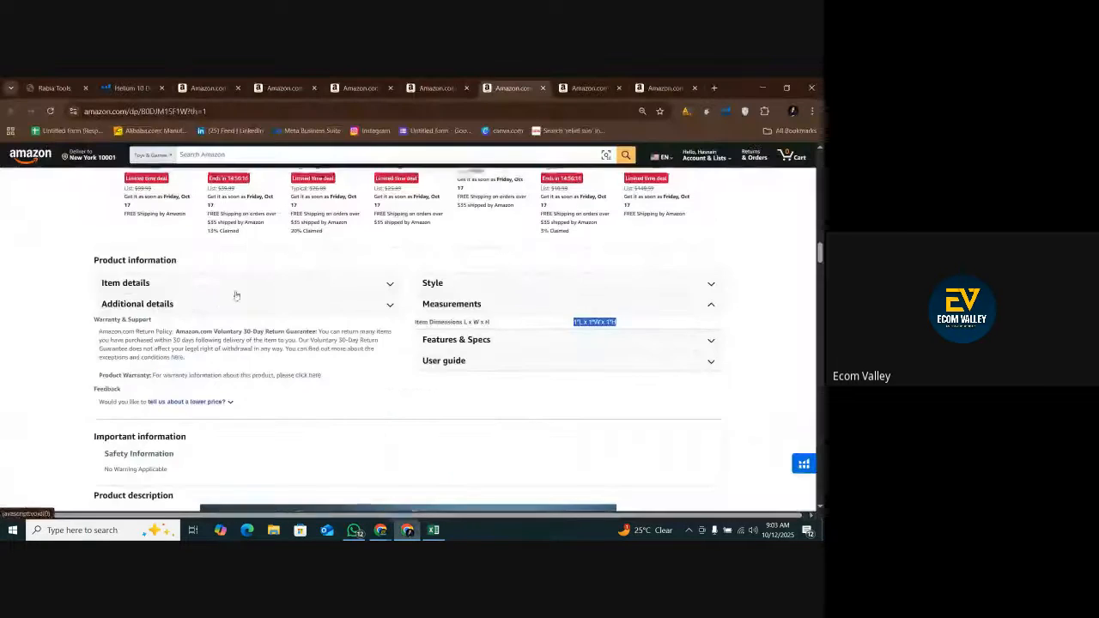
scroll(246, 319, "up", 5)
scroll(246, 319, "up", 10)
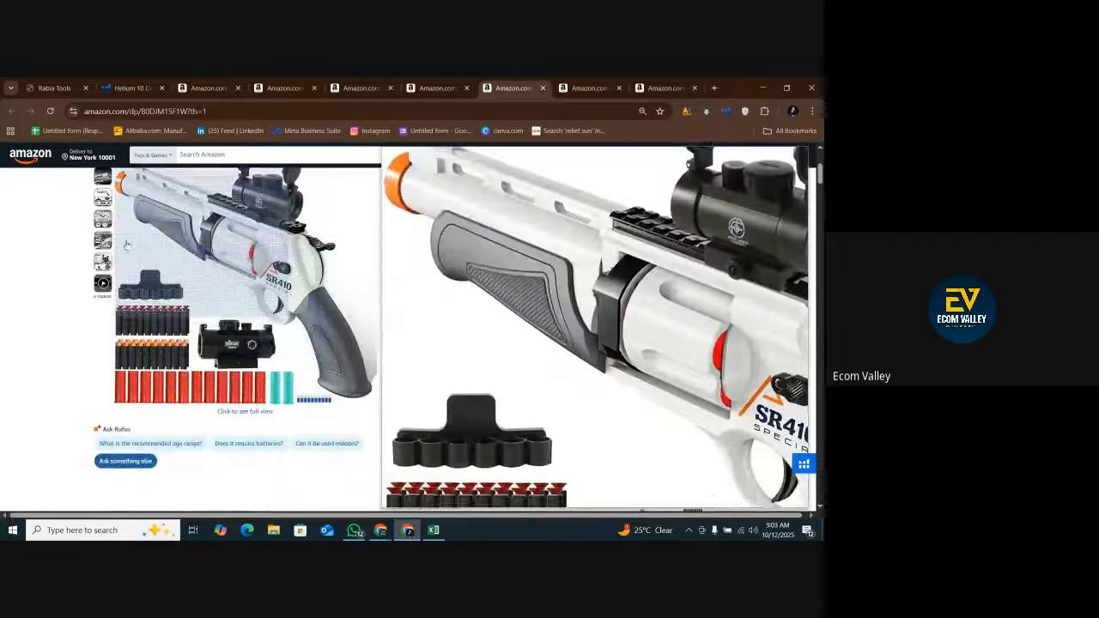
scroll(269, 371, "up", 1)
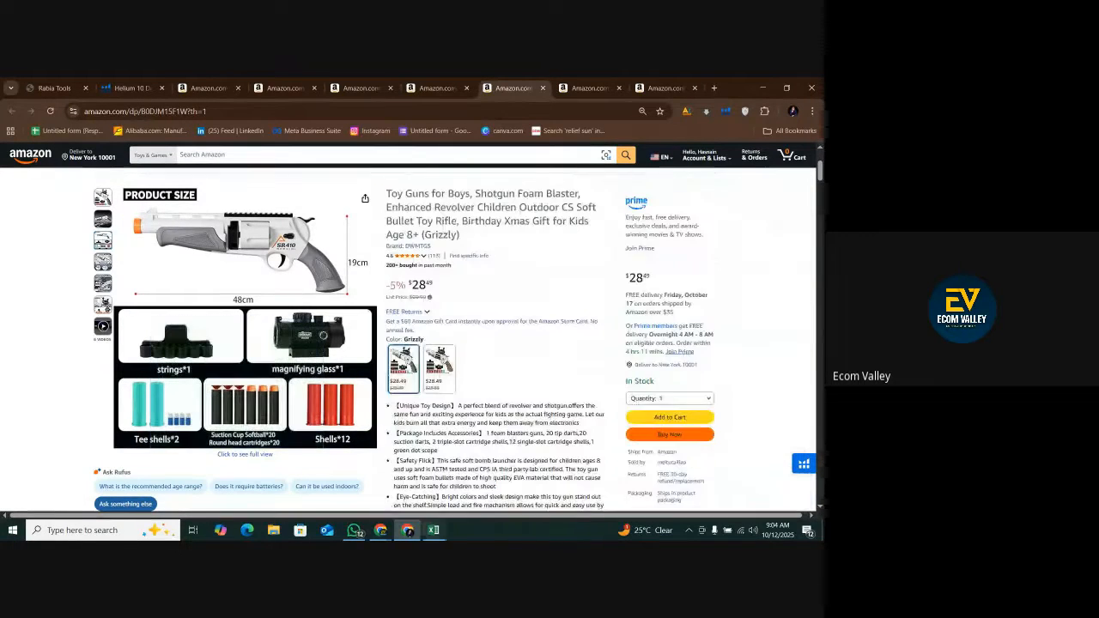
scroll(492, 364, "down", 20)
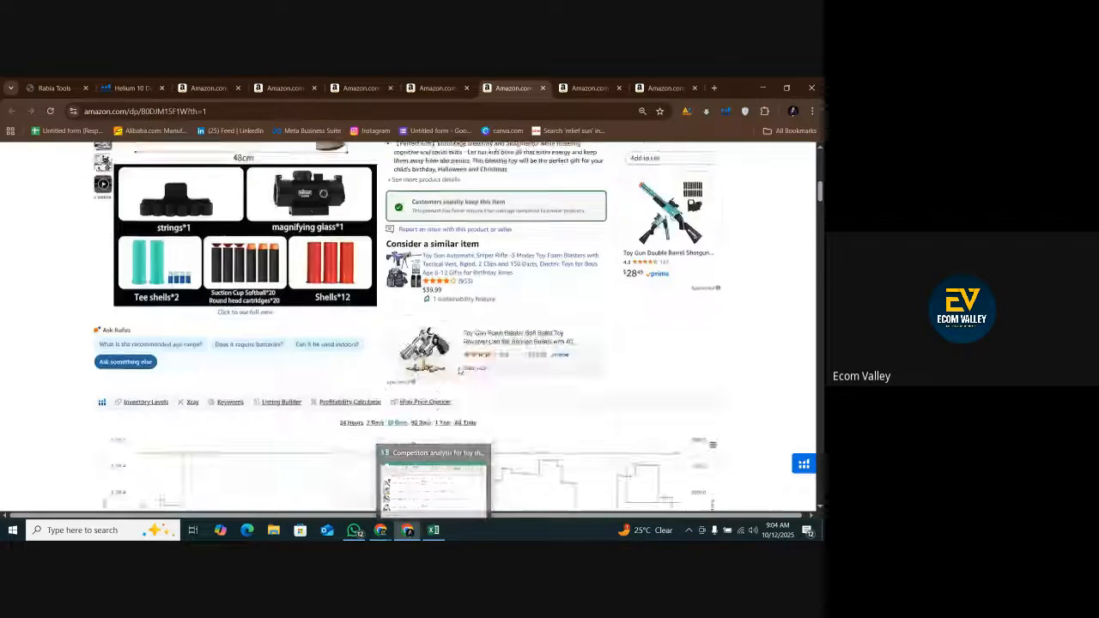
scroll(460, 370, "down", 5)
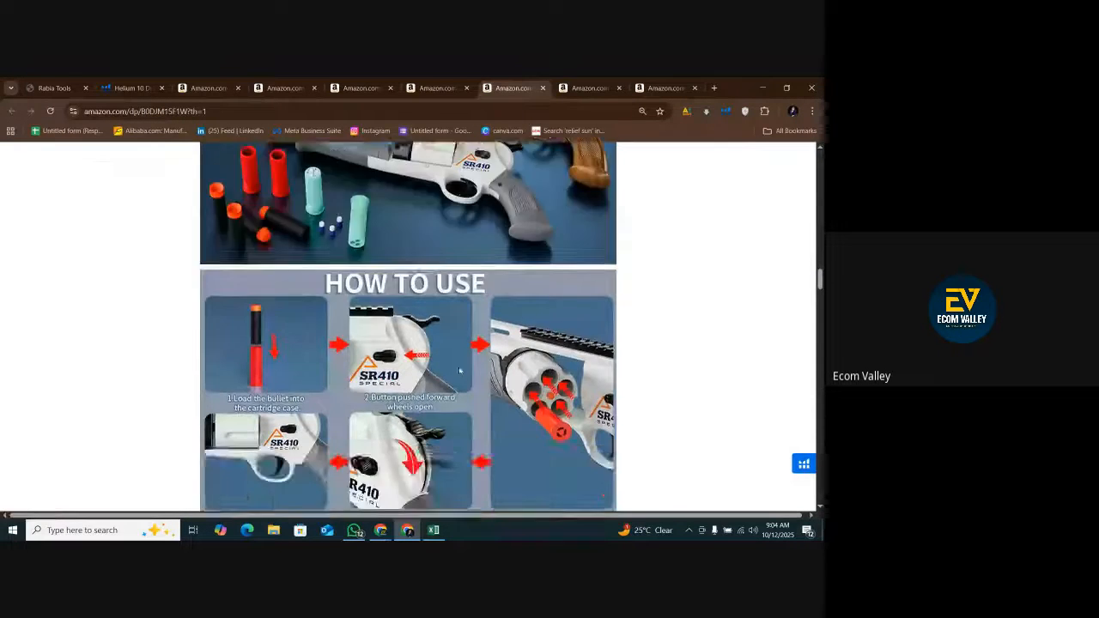
scroll(446, 395, "down", 6)
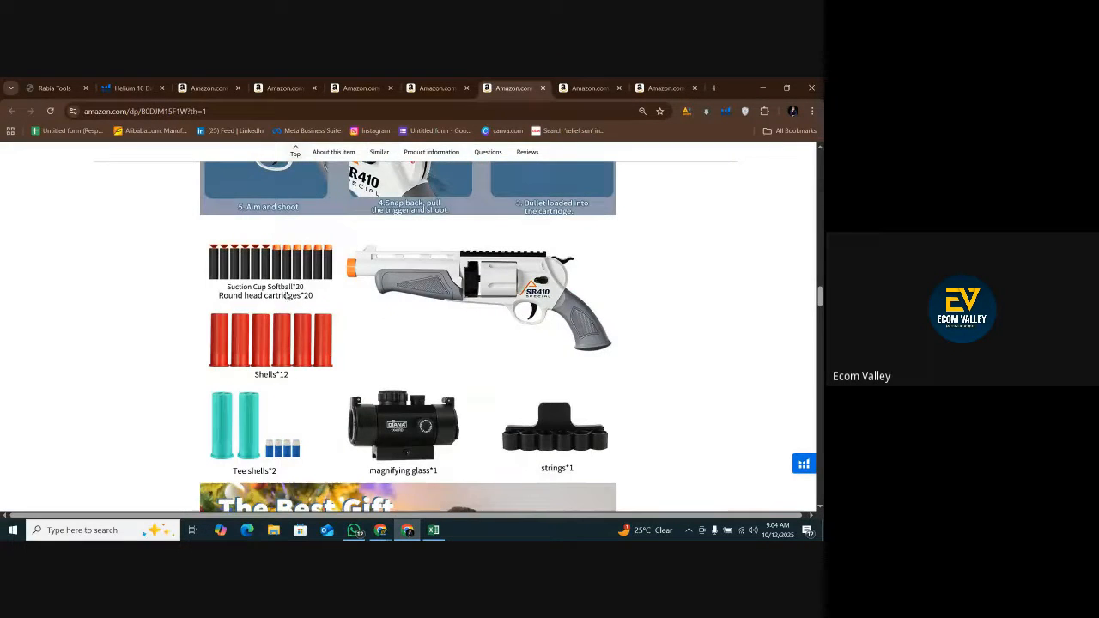
scroll(447, 395, "down", 4)
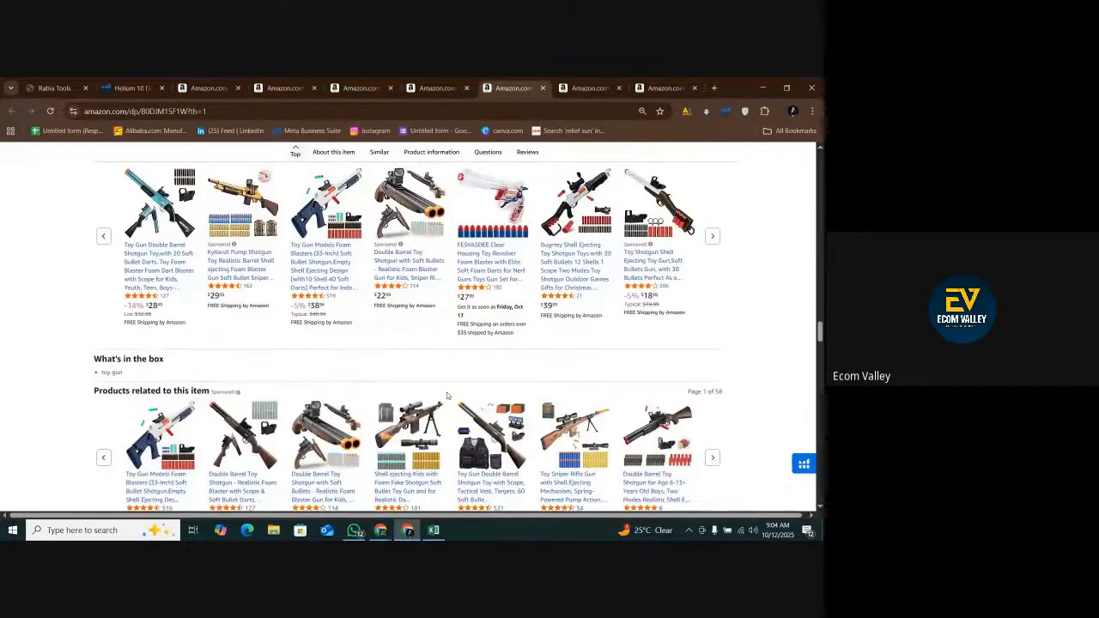
Skim through the listing's product video to see what comes in the package.
scroll(447, 396, "up", 5)
scroll(314, 386, "down", 12)
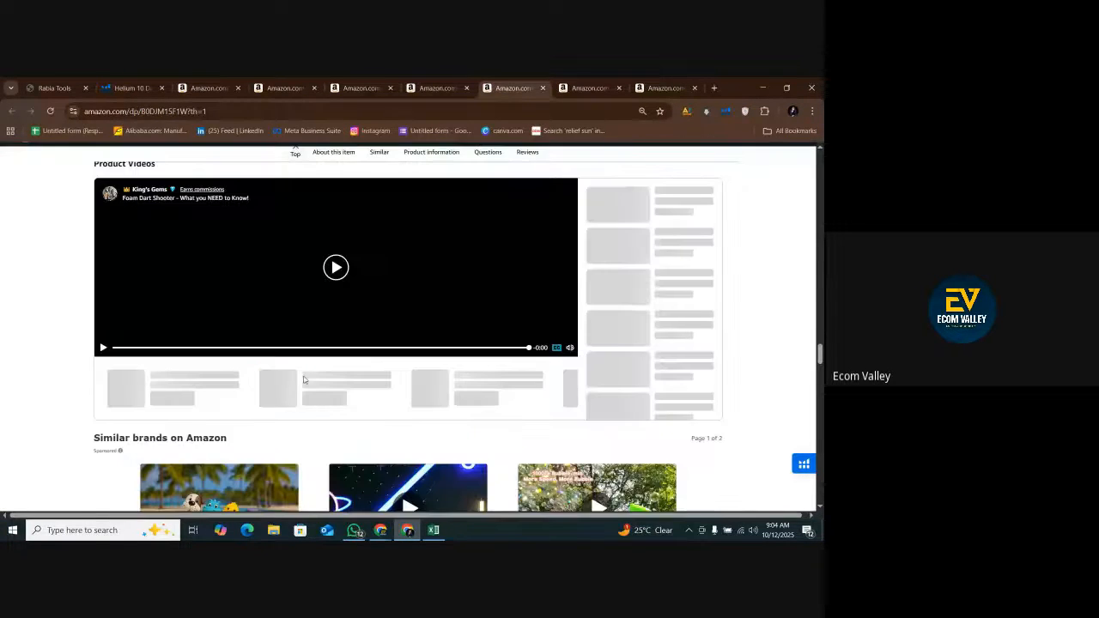
scroll(303, 380, "up", 1)
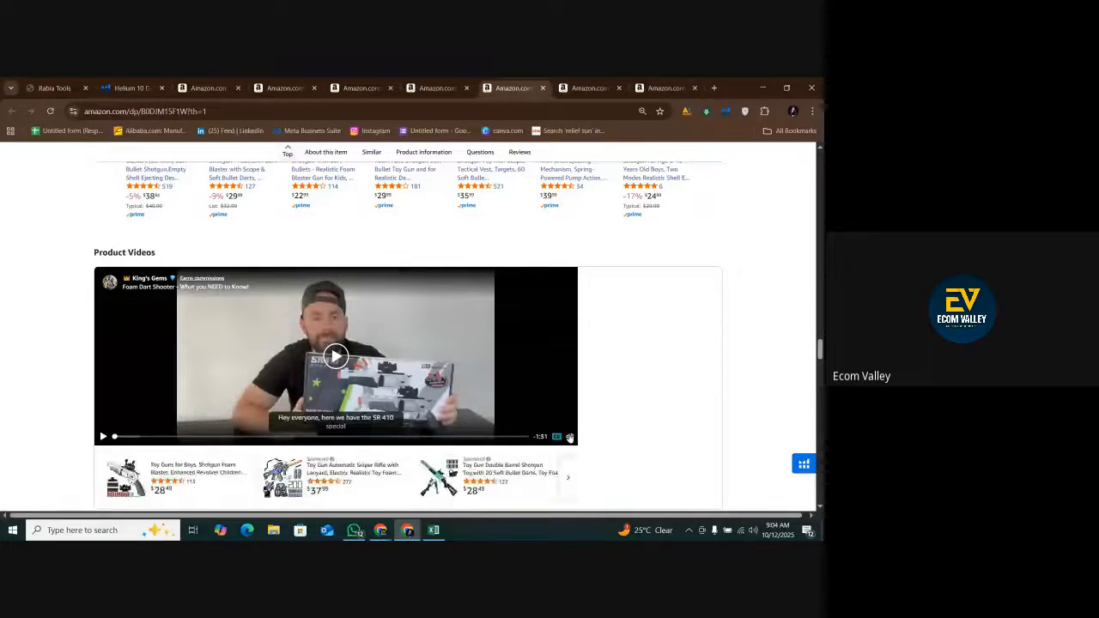
left_click(184, 436)
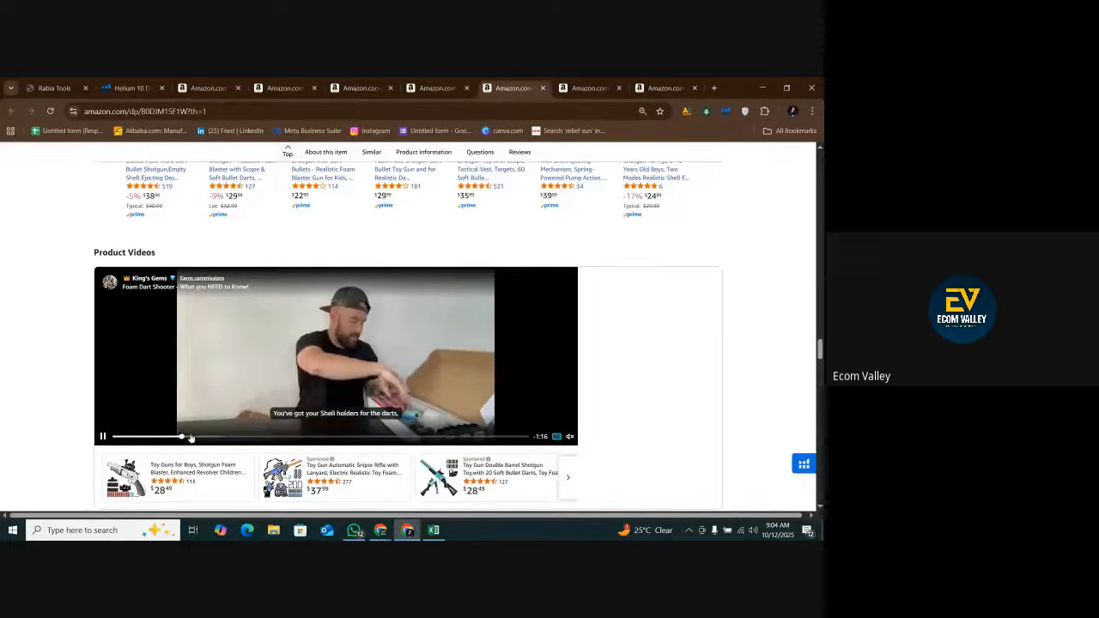
left_click_drag(190, 438, 468, 436)
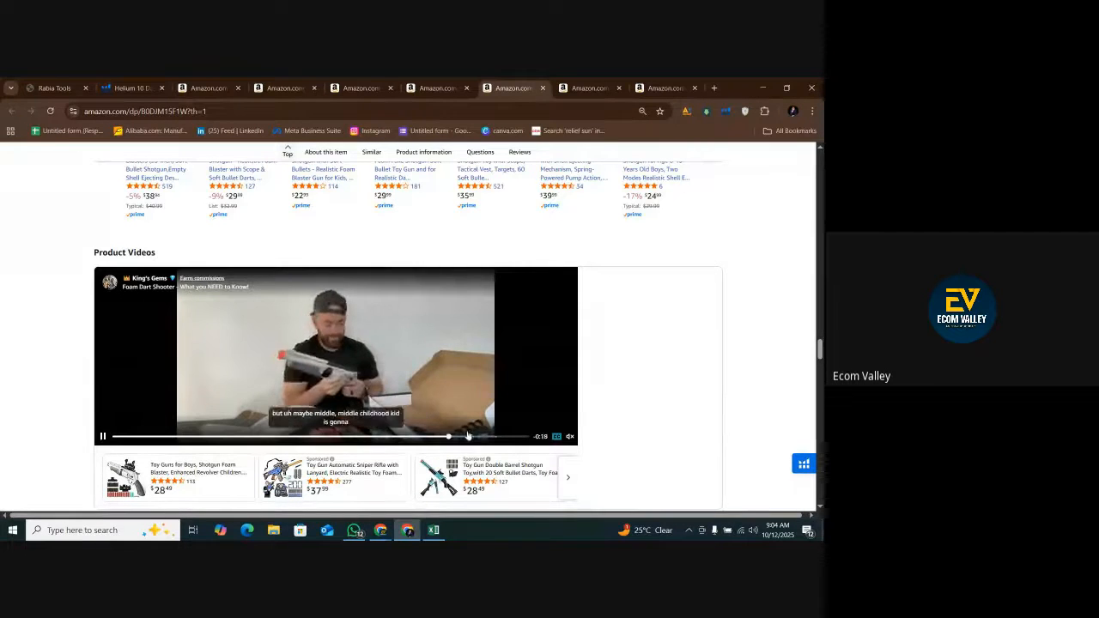
Change package cell J7 to read "Shotgun & 20 bullets & 14 shells".
left_click(433, 529)
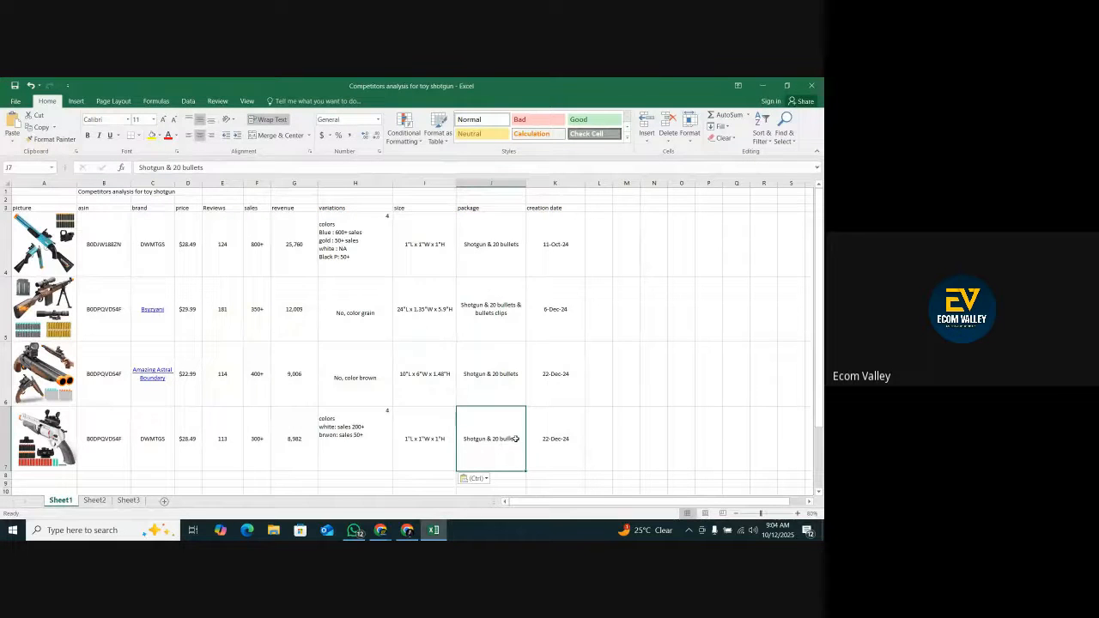
double_click(518, 437)
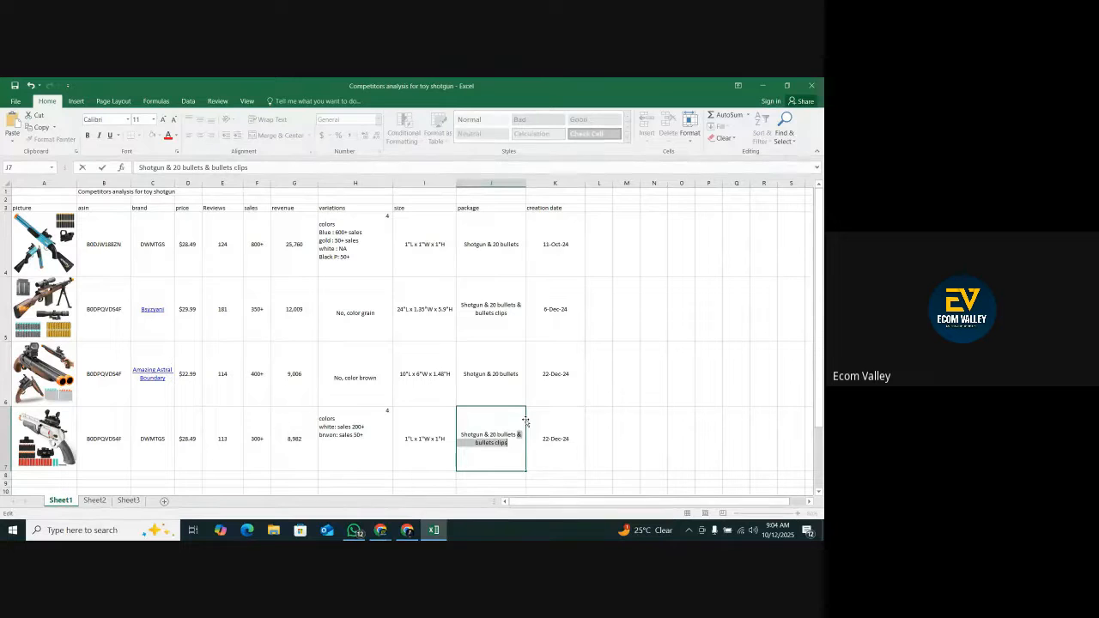
key("Return")
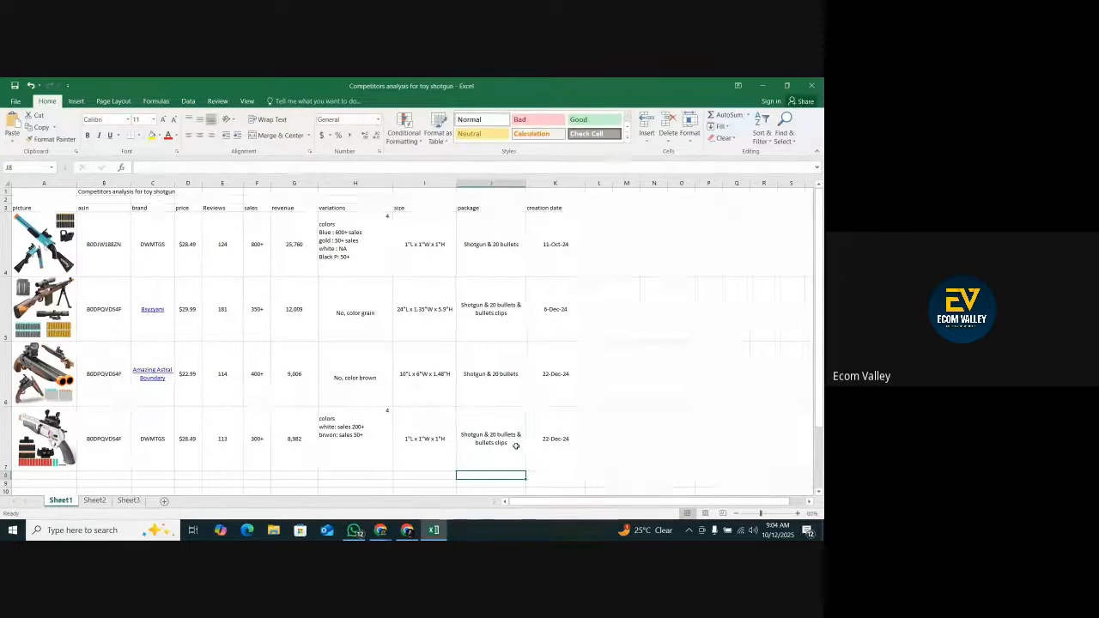
double_click(513, 443)
key("BackSpace")
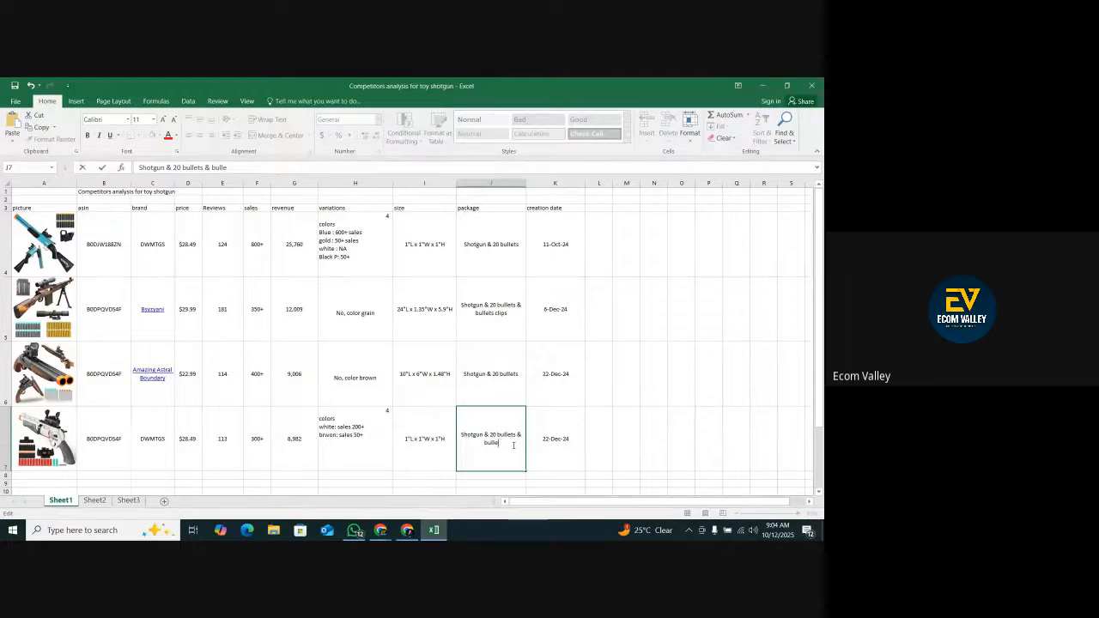
key("BackSpace")
key("BackSpace")
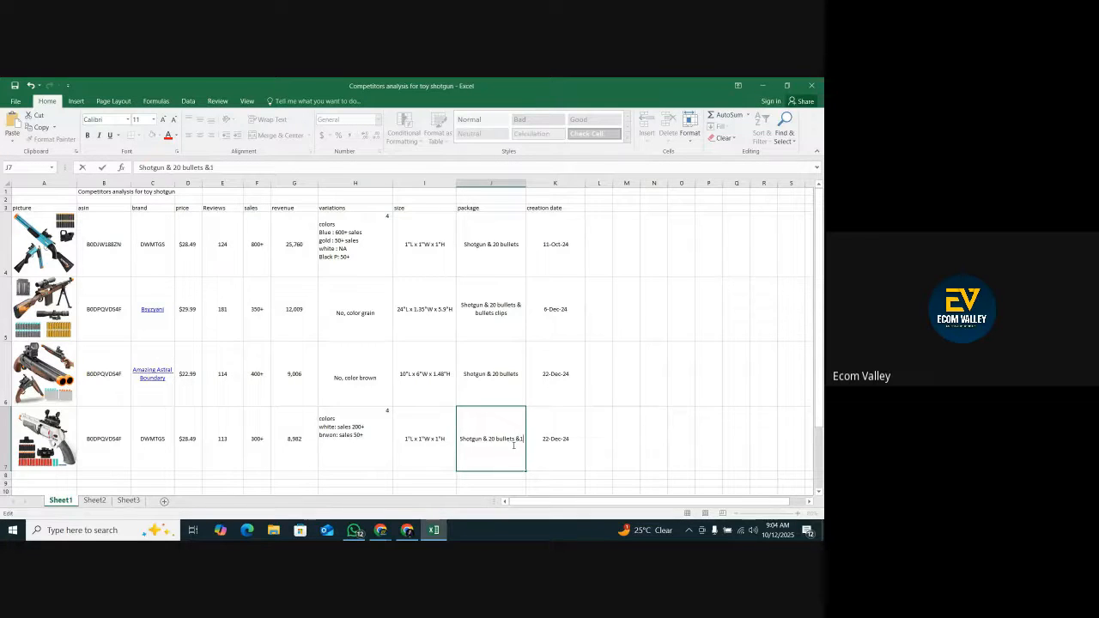
key("BackSpace")
key("BackSpace")
type("14 she")
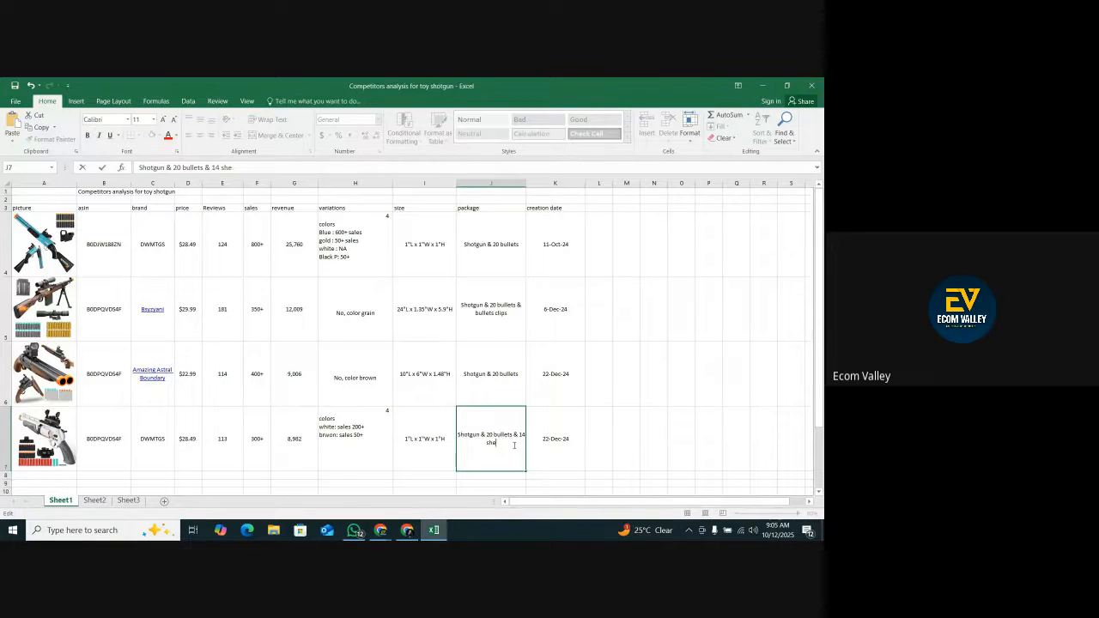
Recheck the shell quantities in the listing's package contents image, returning to the spreadsheet when done.
left_click(410, 531)
scroll(387, 349, "up", 15)
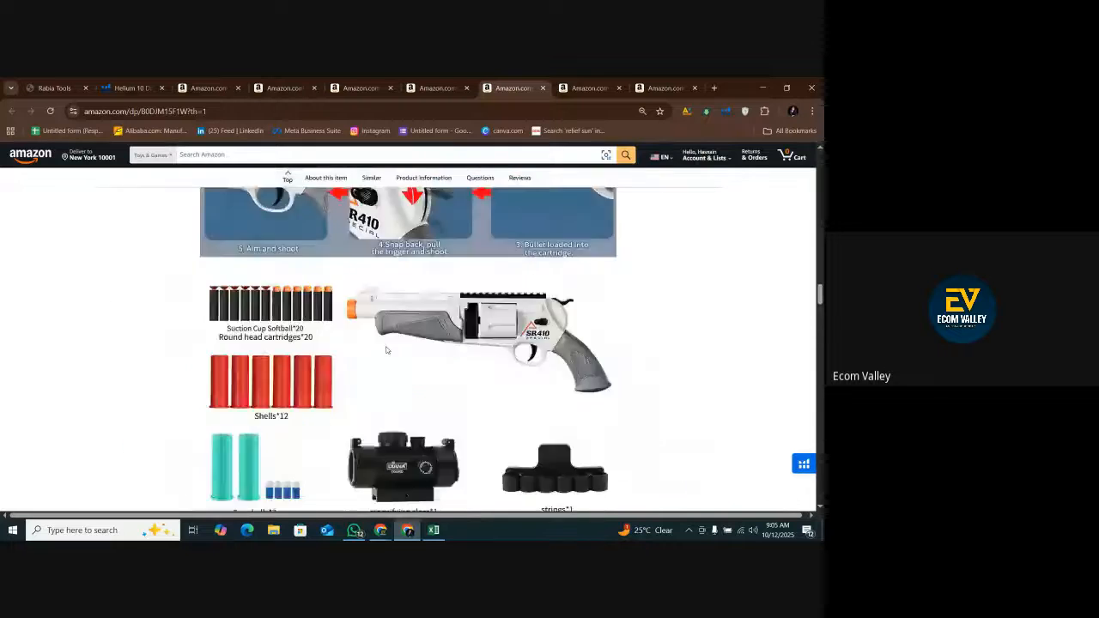
scroll(386, 349, "up", 1)
scroll(380, 380, "down", 2)
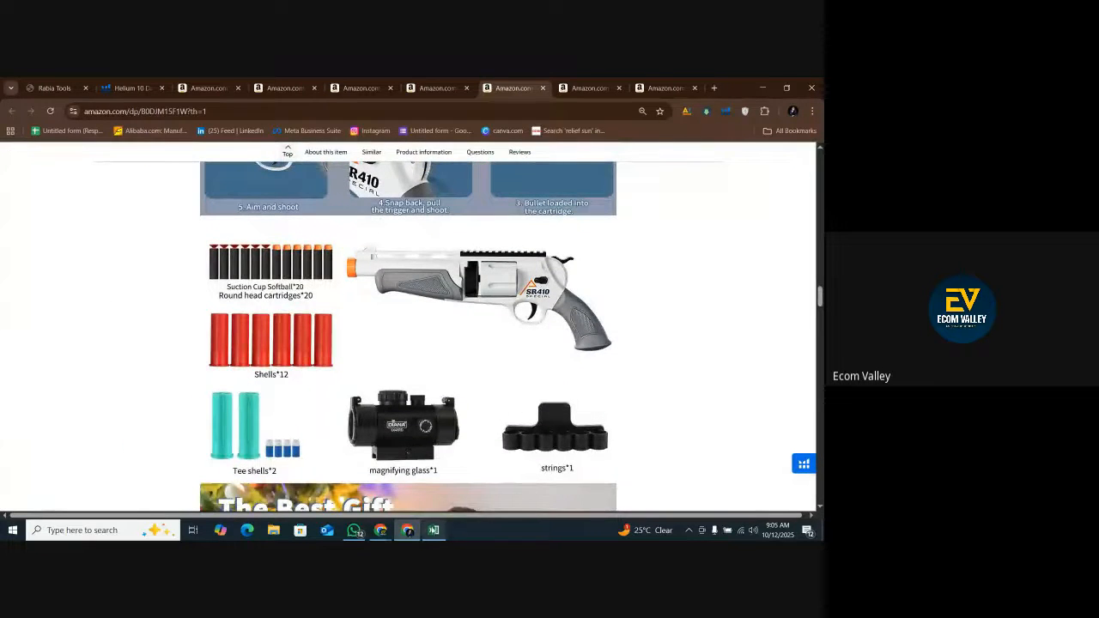
key("alt+Tab")
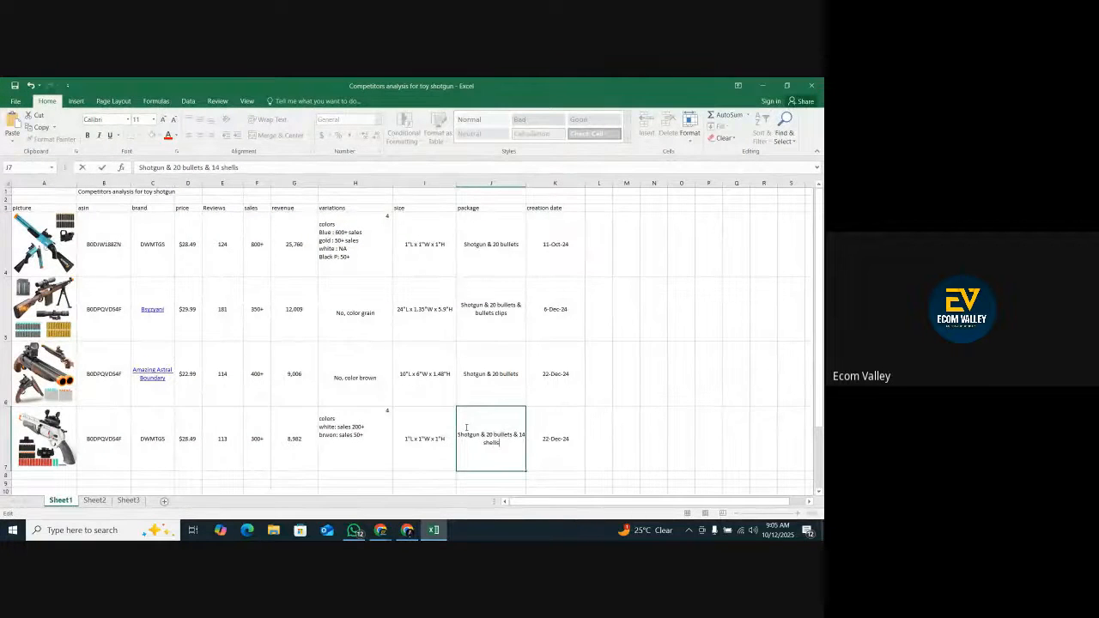
Look up the white DWMTGS shotgun's creation date in the Xray results and set cell K7 to 7 Oct 2024.
left_click(409, 528)
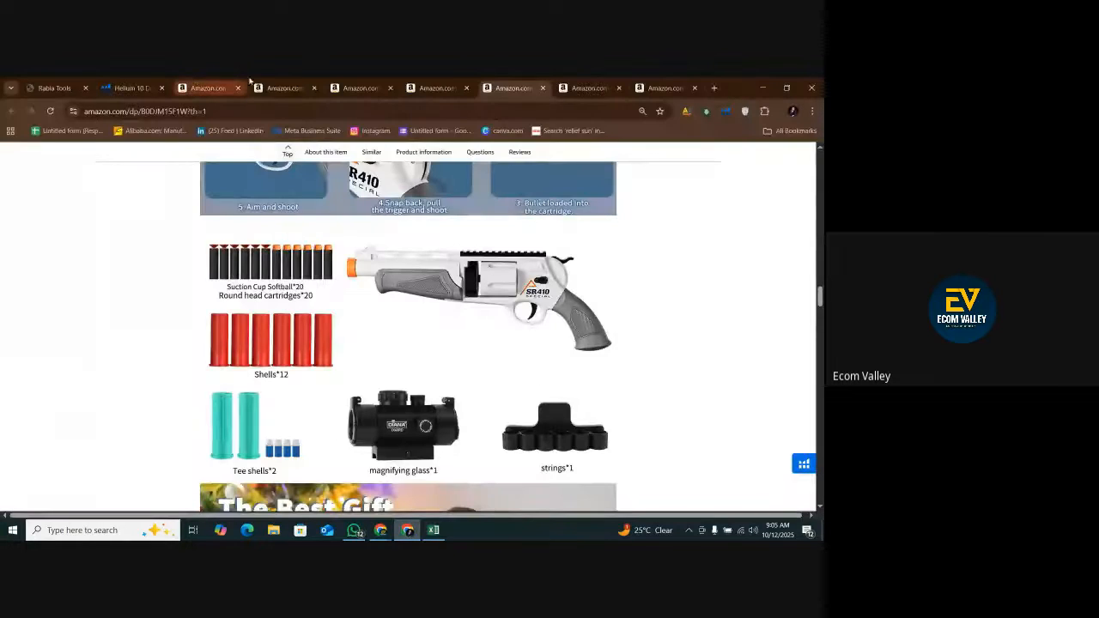
left_click(211, 89)
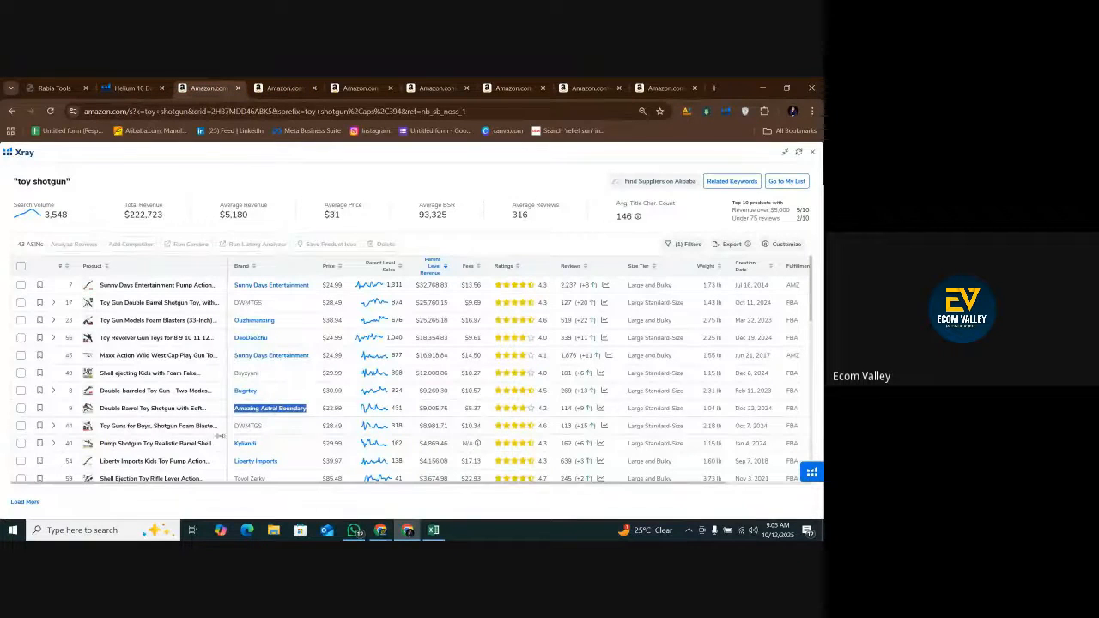
mouse_move(87, 426)
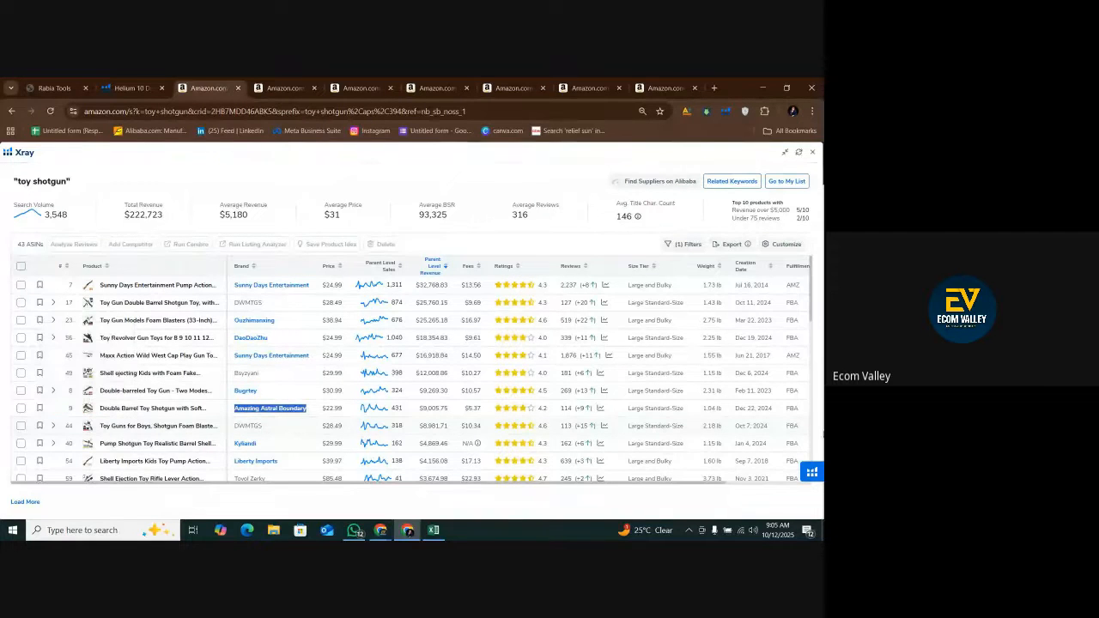
left_click(434, 530)
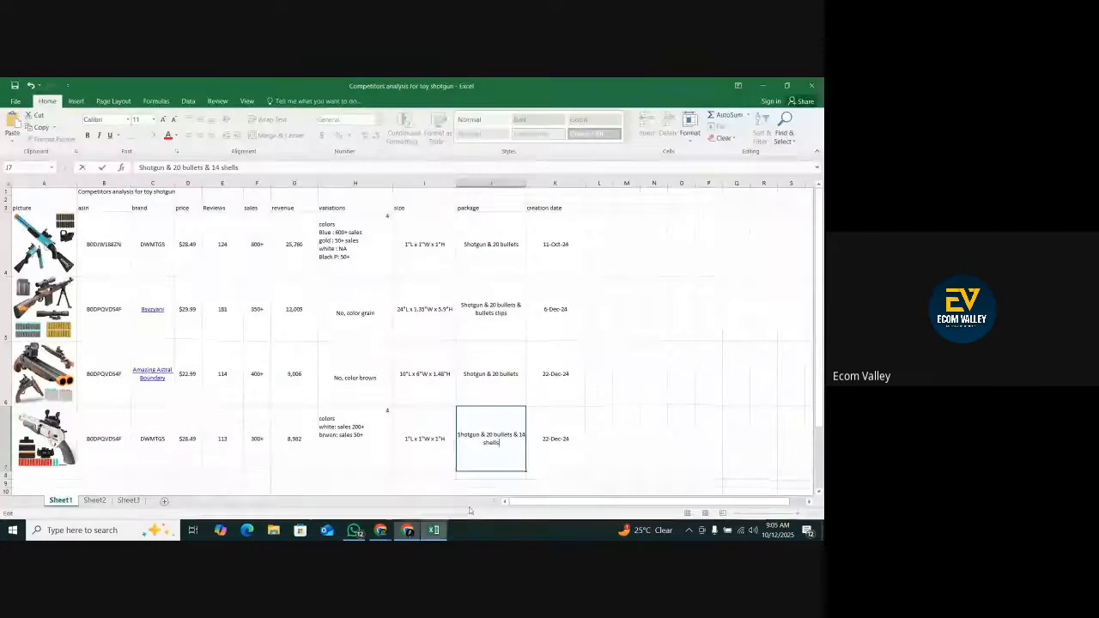
double_click(550, 438)
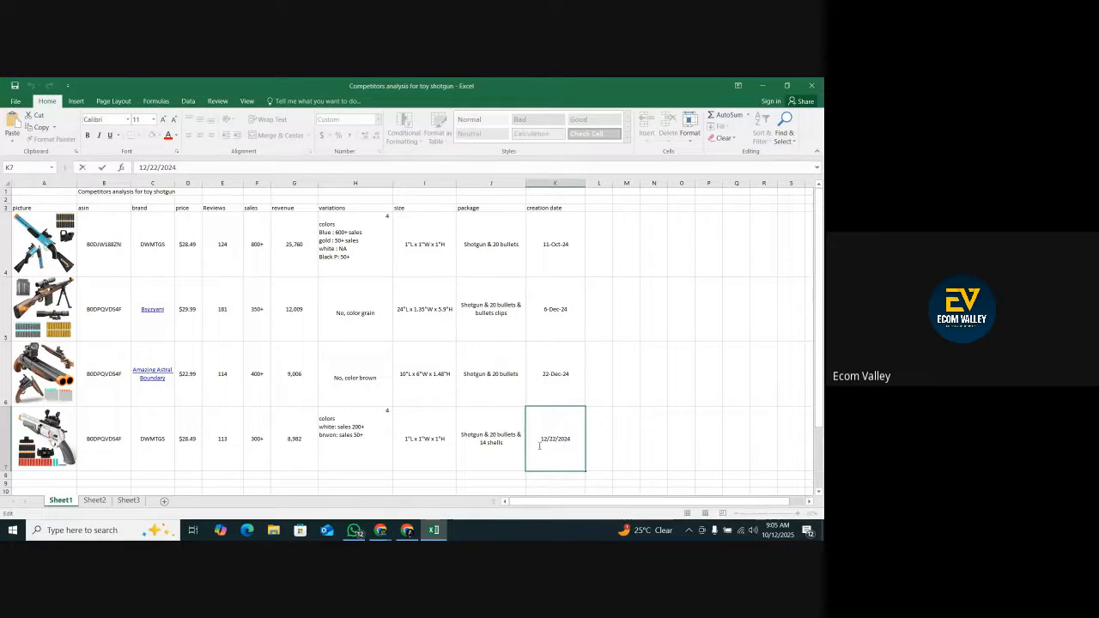
double_click(565, 442)
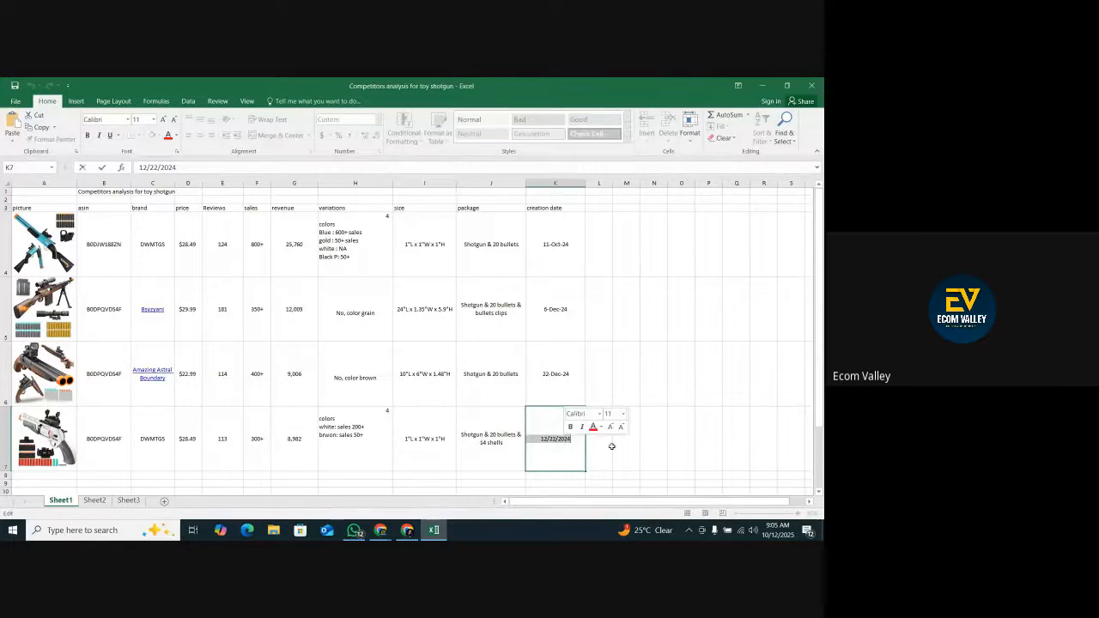
left_click(610, 447)
left_click(555, 442)
type("7")
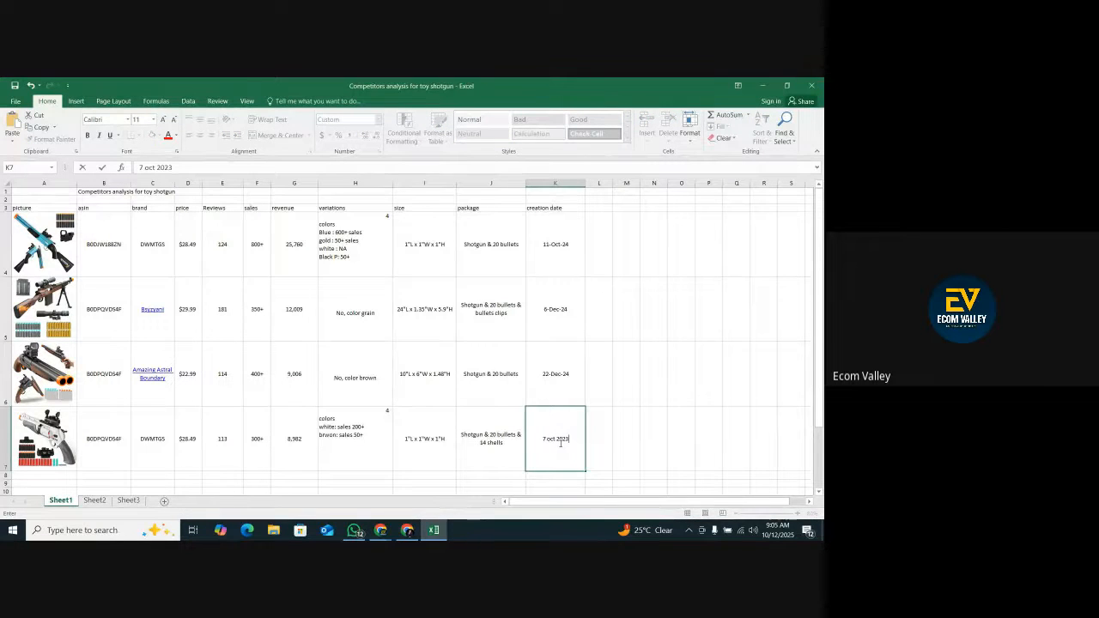
type(" oct 2024")
left_click(611, 433)
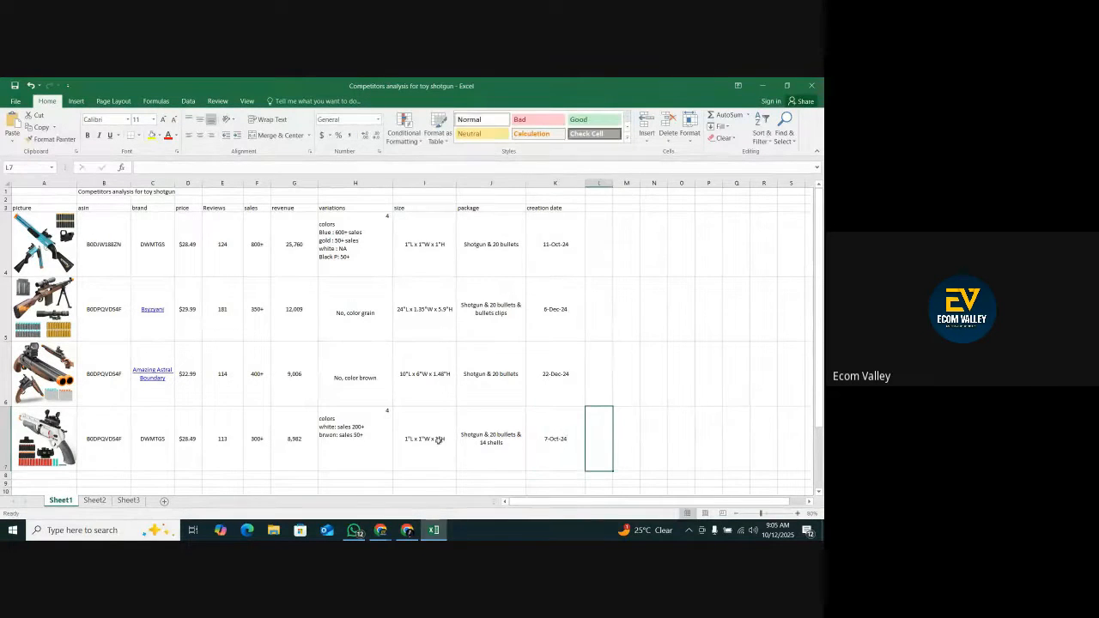
Duplicate row 7 into row 8 and remove the copied white shotgun picture from the new row.
scroll(415, 435, "down", 2)
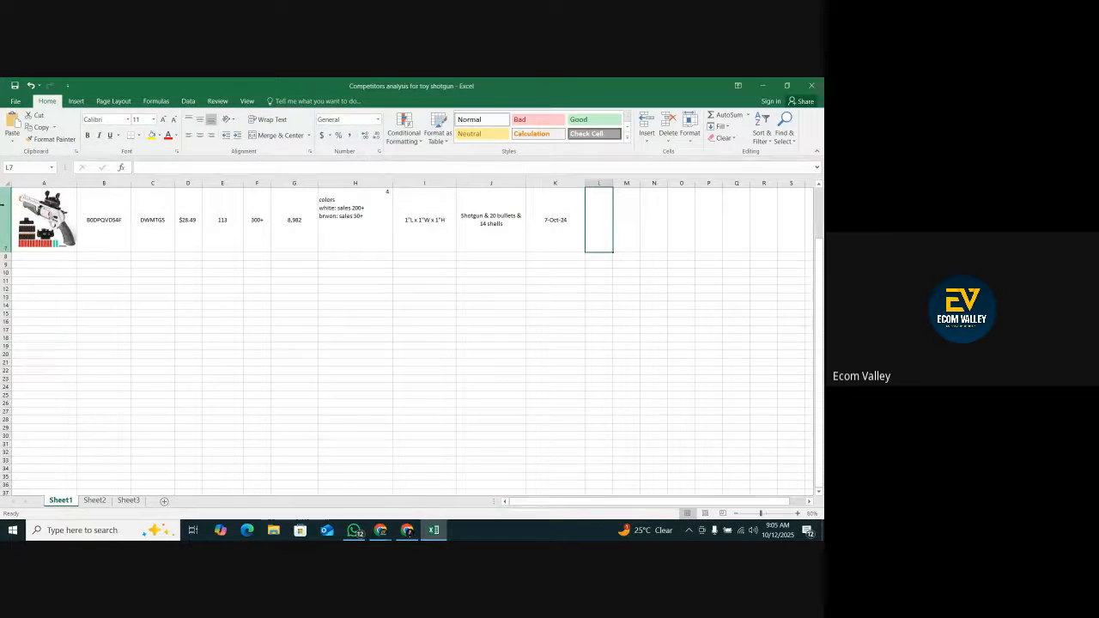
right_click(3, 209)
left_click(30, 230)
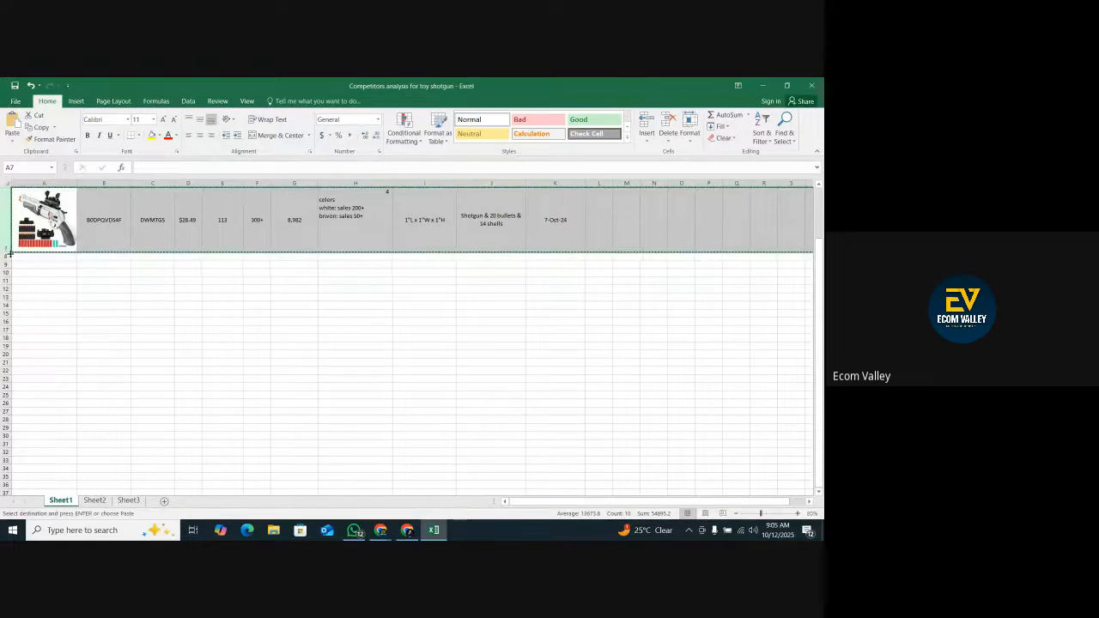
left_click(5, 256)
right_click(4, 256)
left_click(35, 302)
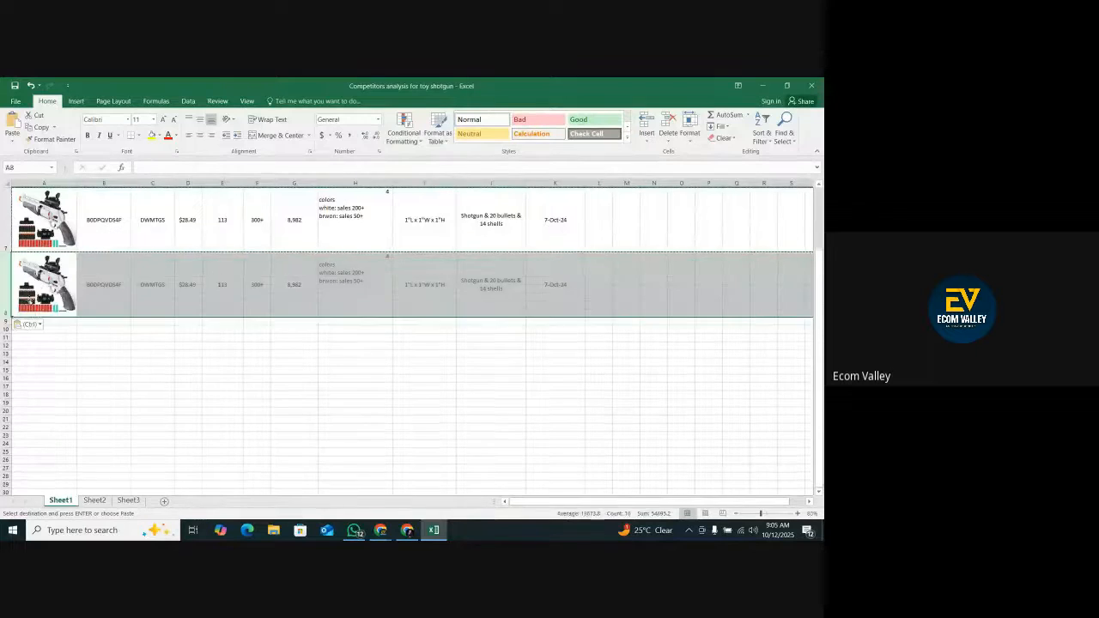
right_click(38, 295)
left_click(55, 296)
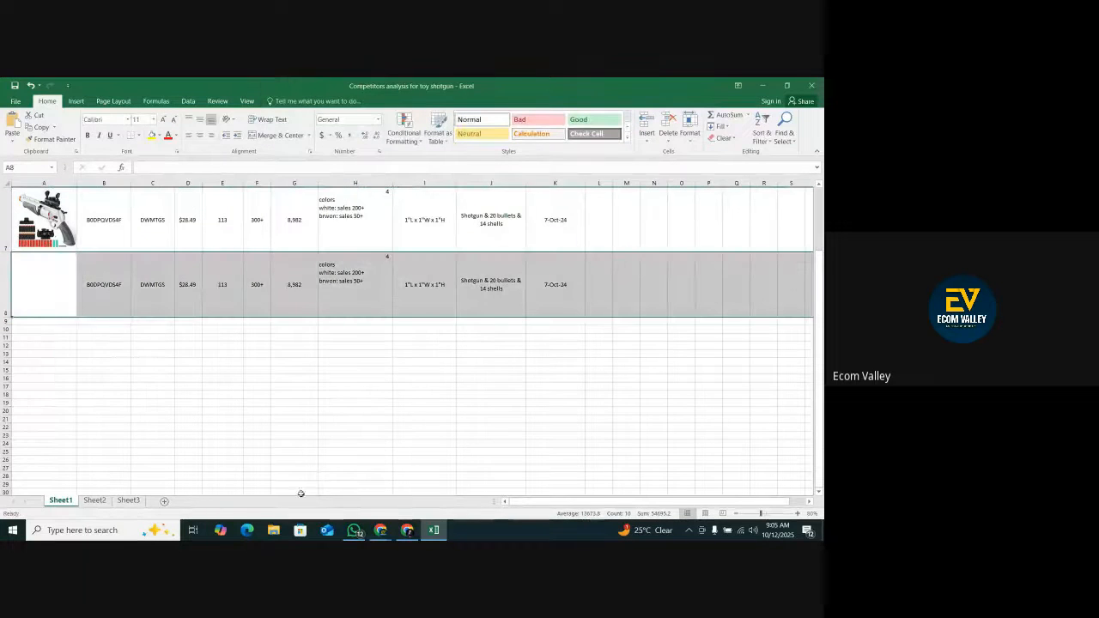
Switch to the Google Meet call and check the participants' in-call messages.
left_click(380, 529)
mouse_move(380, 530)
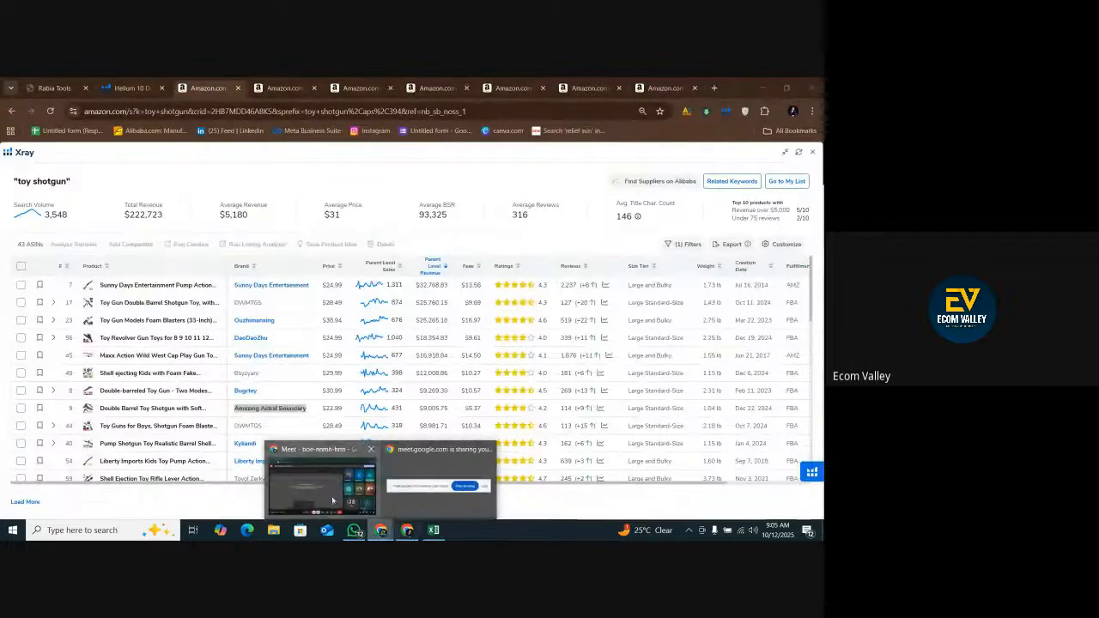
left_click(333, 500)
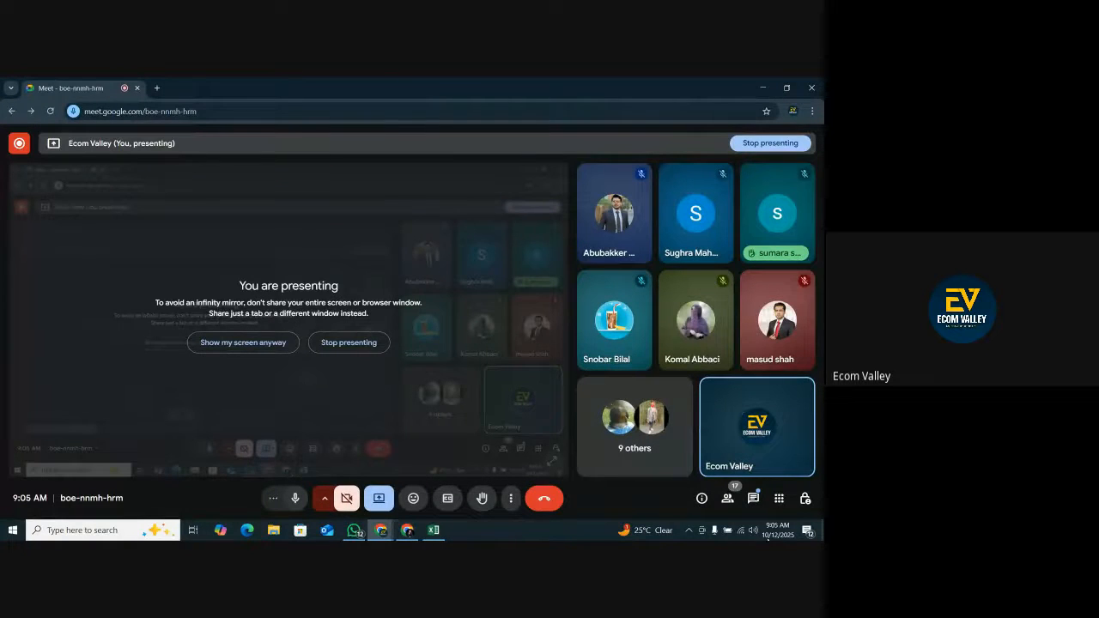
left_click(753, 498)
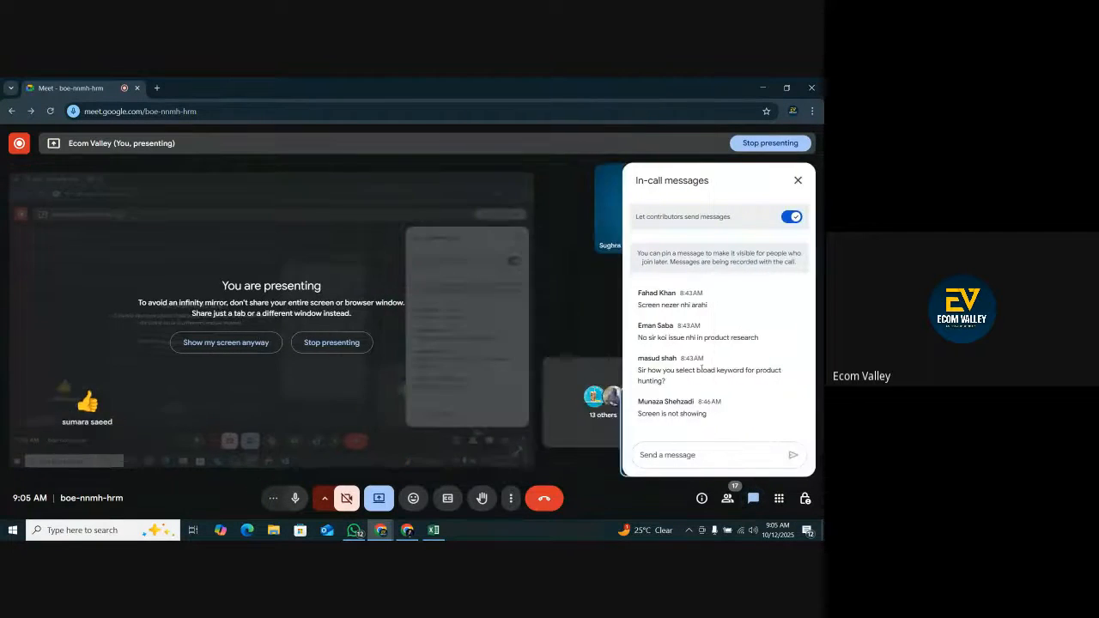
left_click_drag(713, 417, 606, 421)
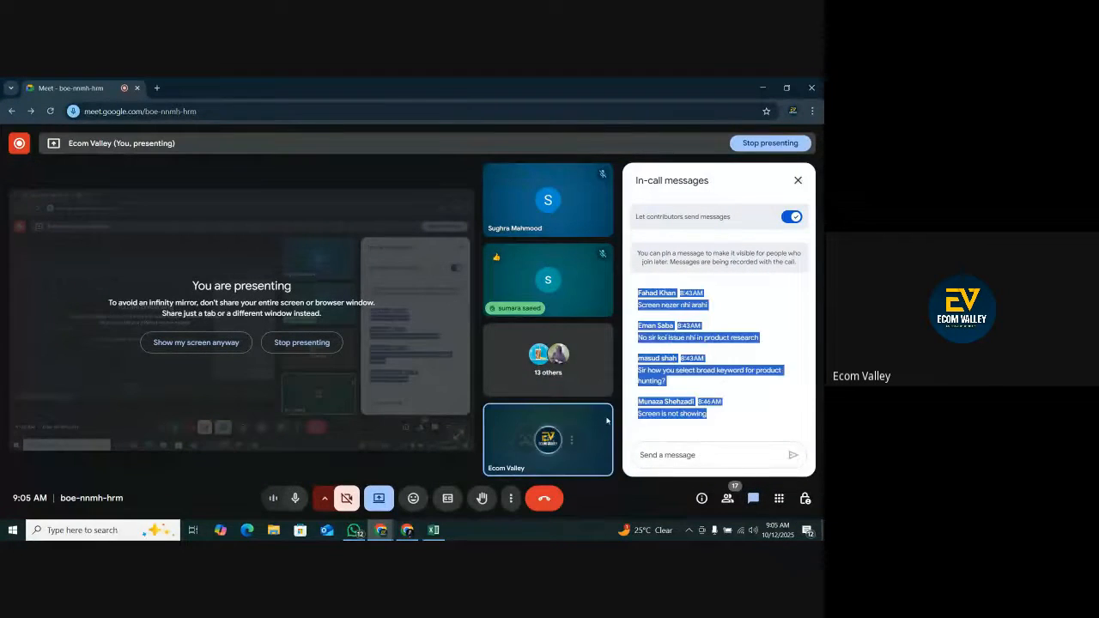
left_click(712, 398)
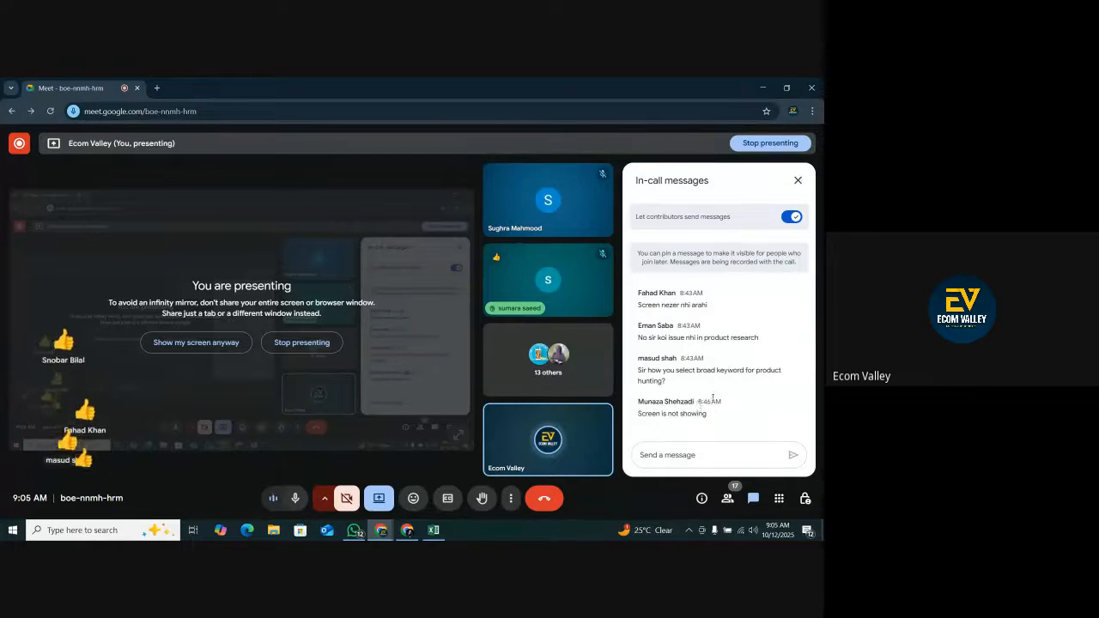
left_click_drag(715, 400, 698, 402)
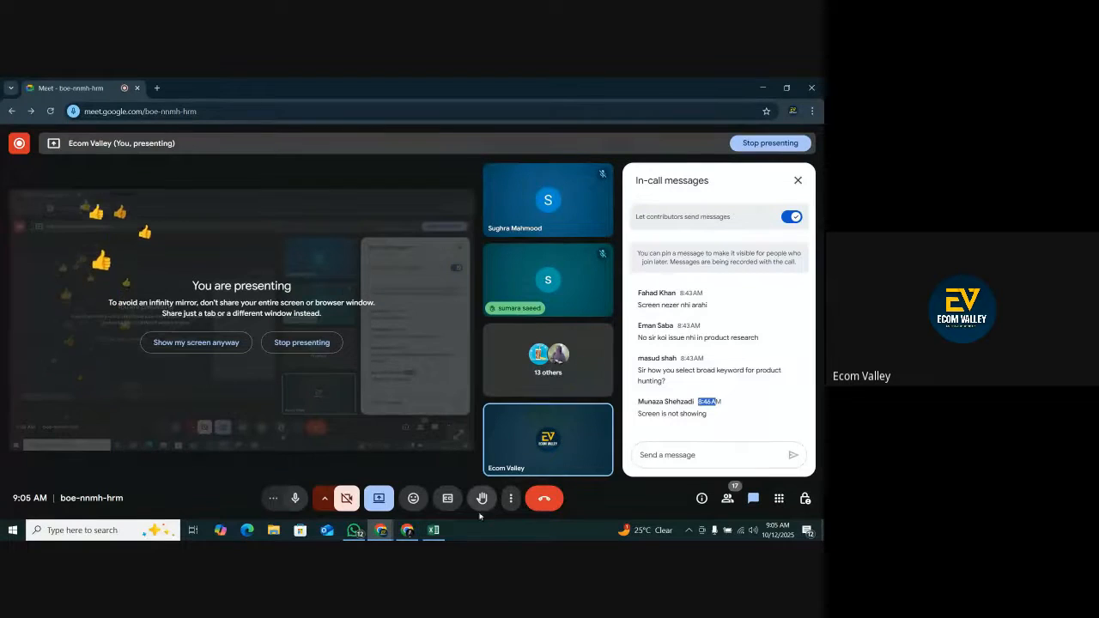
Copy the main image of the Kyliandi gold pump shotgun listing from Amazon and paste it into cell A8 in Excel.
left_click(435, 530)
left_click(405, 466)
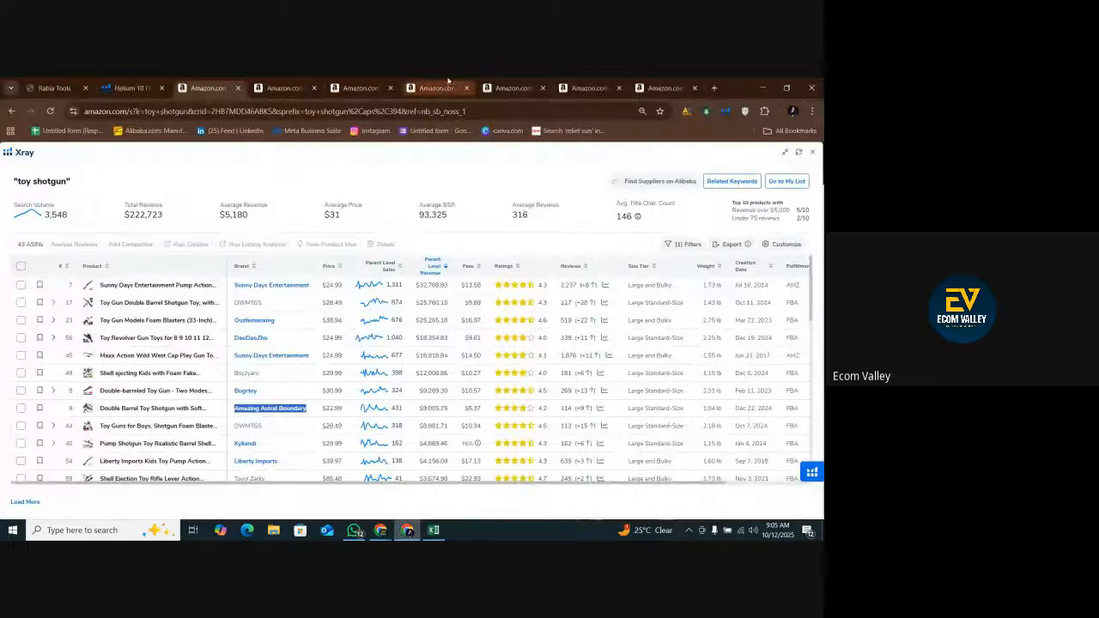
left_click(512, 87)
left_click(590, 88)
scroll(388, 282, "down", 3)
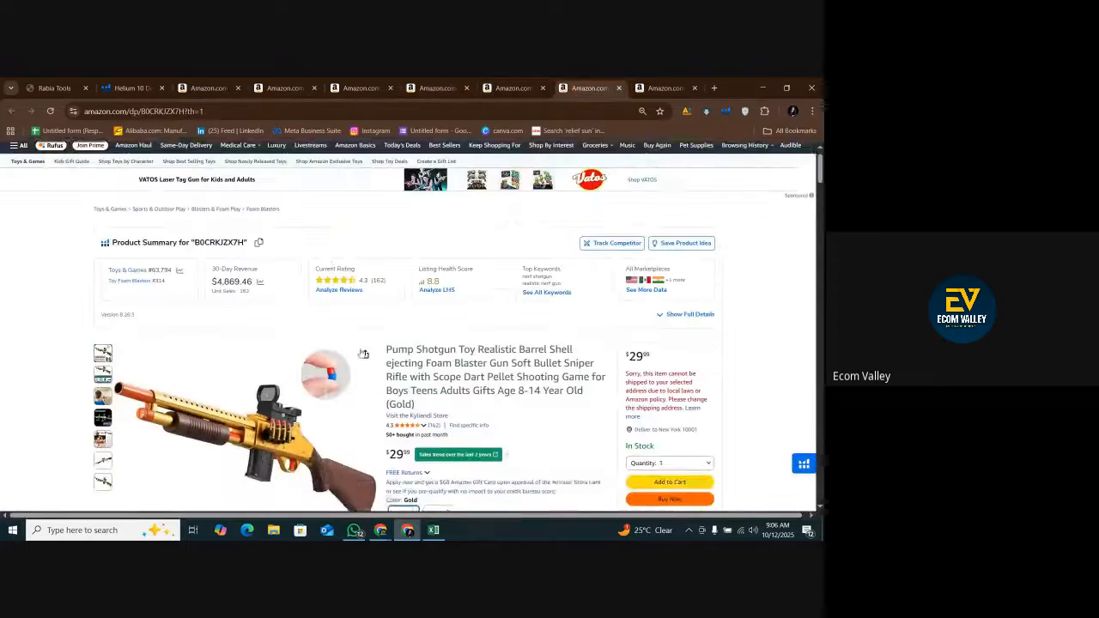
left_click(343, 307)
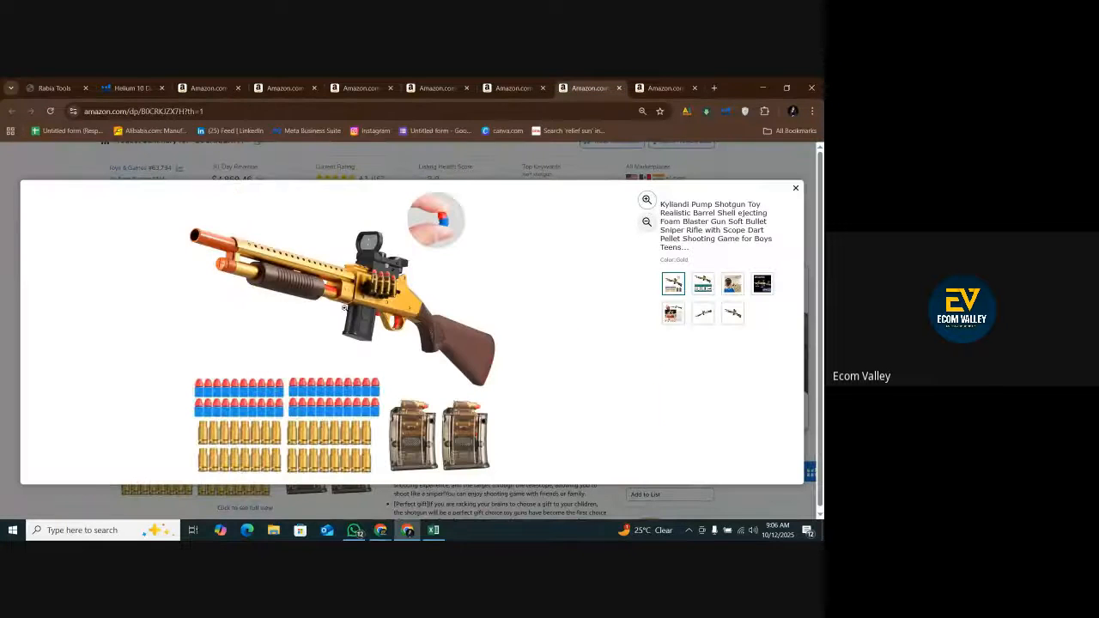
left_click(433, 529)
left_click(31, 273)
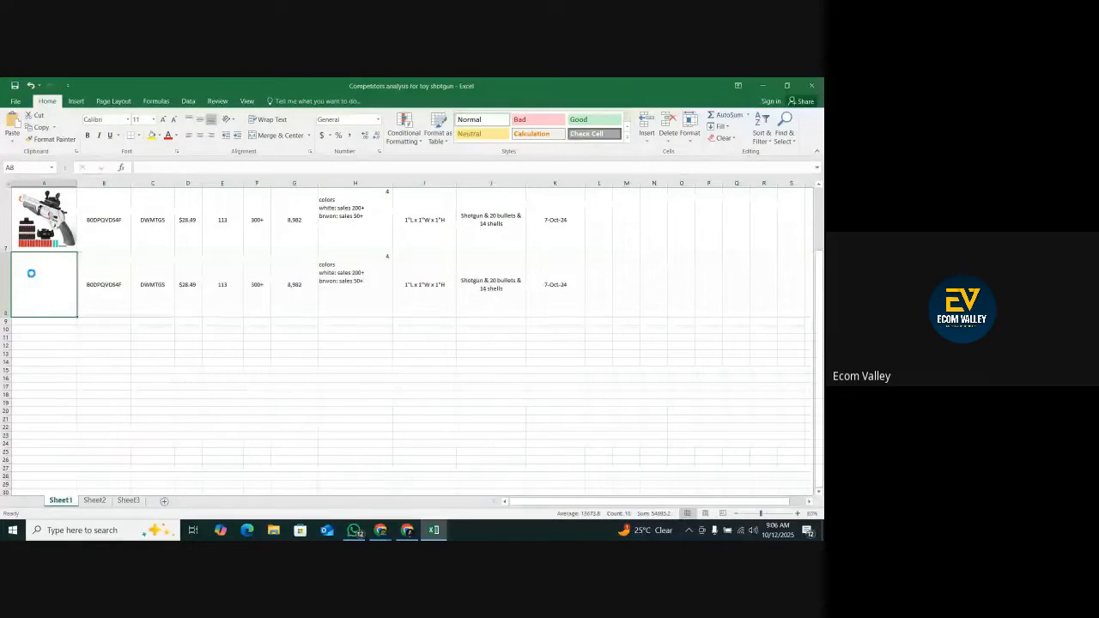
key("ctrl+v")
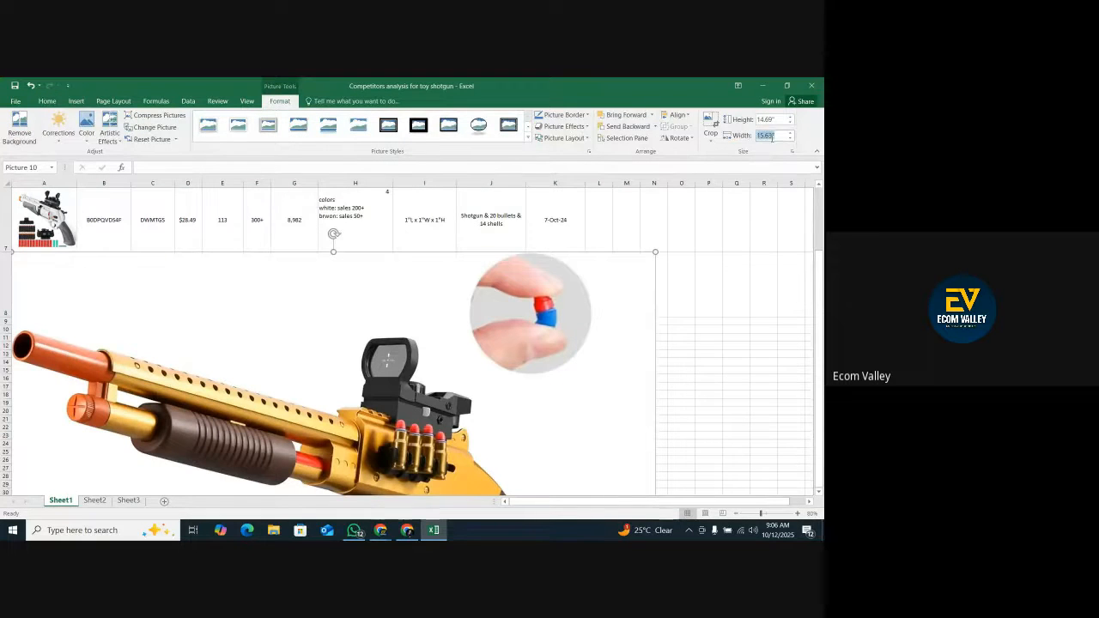
Set the pasted picture's width to 4 inches, scale it down to about 1.75 inches and fit it into cell A8.
type("4")
key("Return")
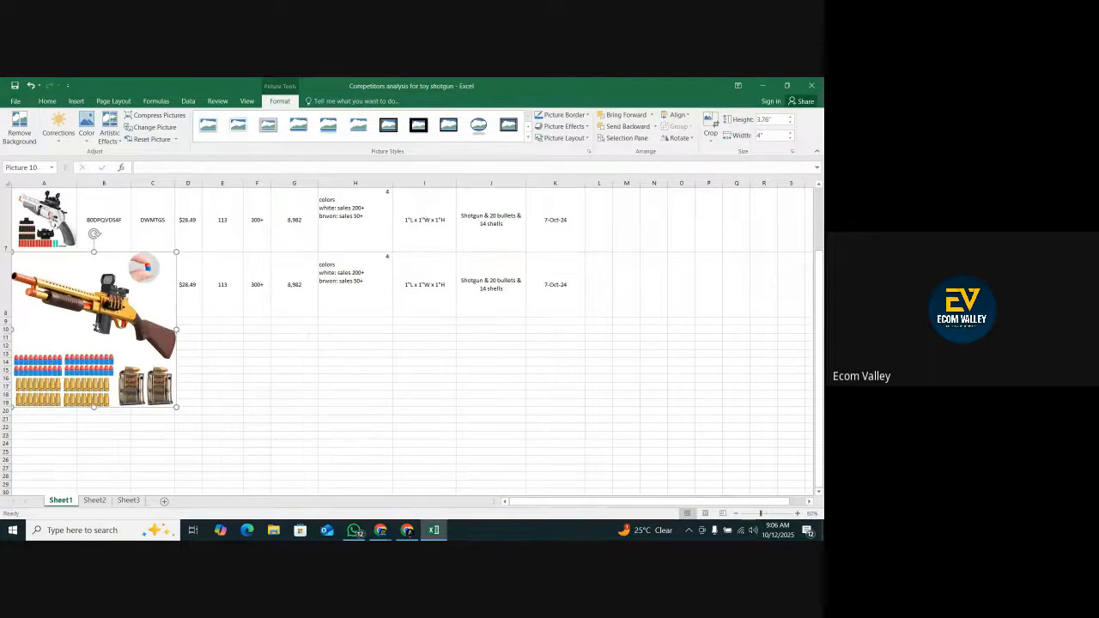
left_click_drag(87, 323, 85, 339)
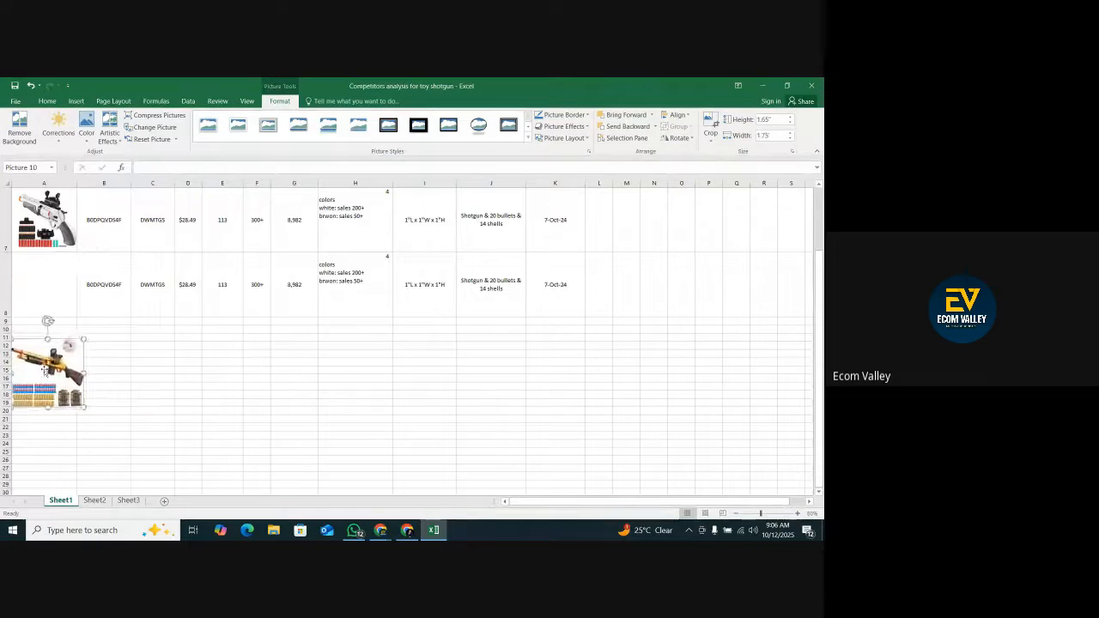
left_click_drag(53, 376, 40, 291)
left_click(91, 287)
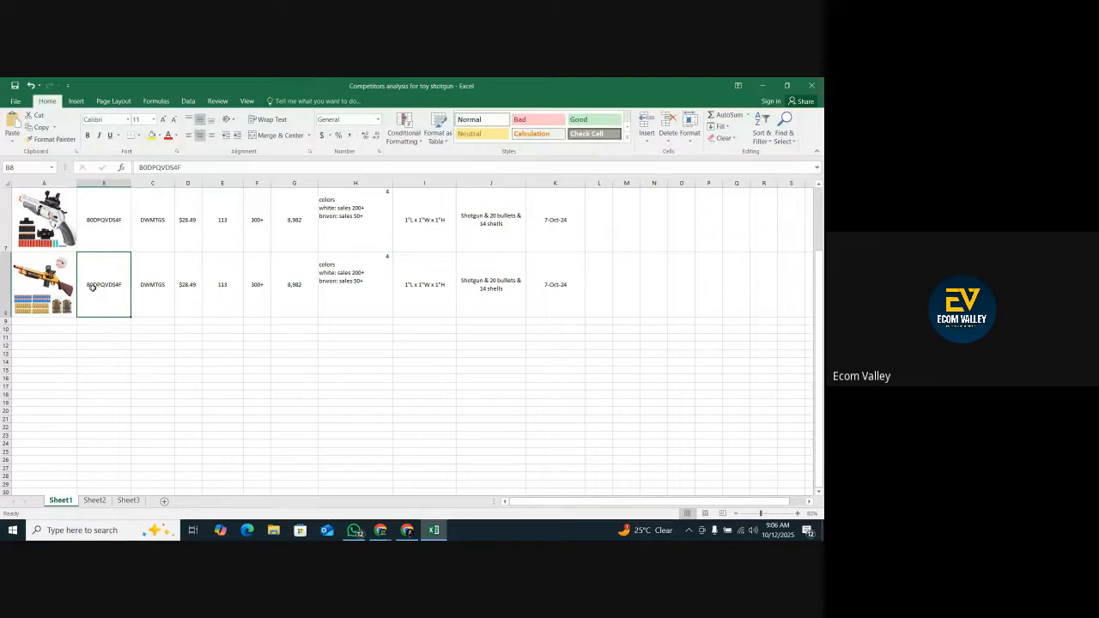
Compare the ASINs entered in column B for the competitors in rows 5 to 7.
left_click(101, 219)
scroll(112, 368, "up", 1)
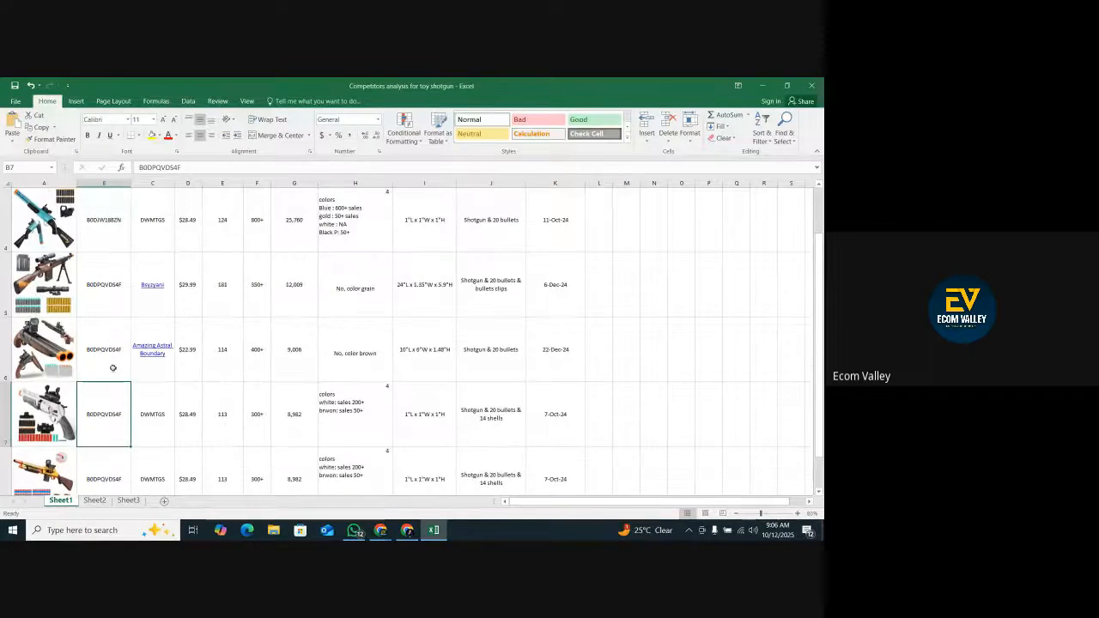
left_click(109, 351)
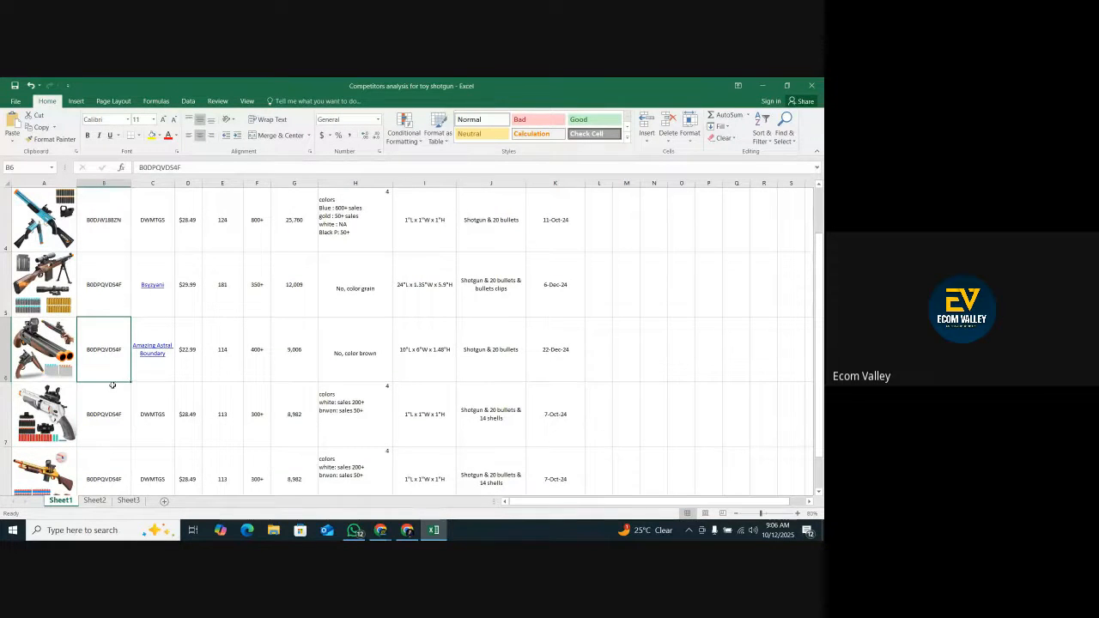
left_click(113, 293)
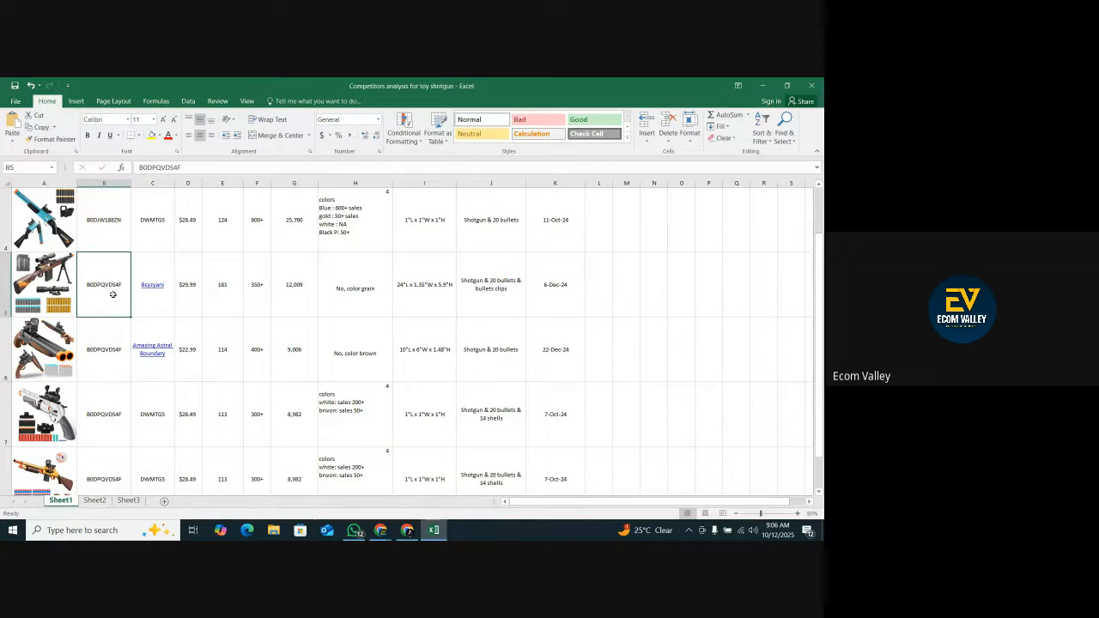
left_click_drag(108, 323, 100, 422)
left_click(107, 359)
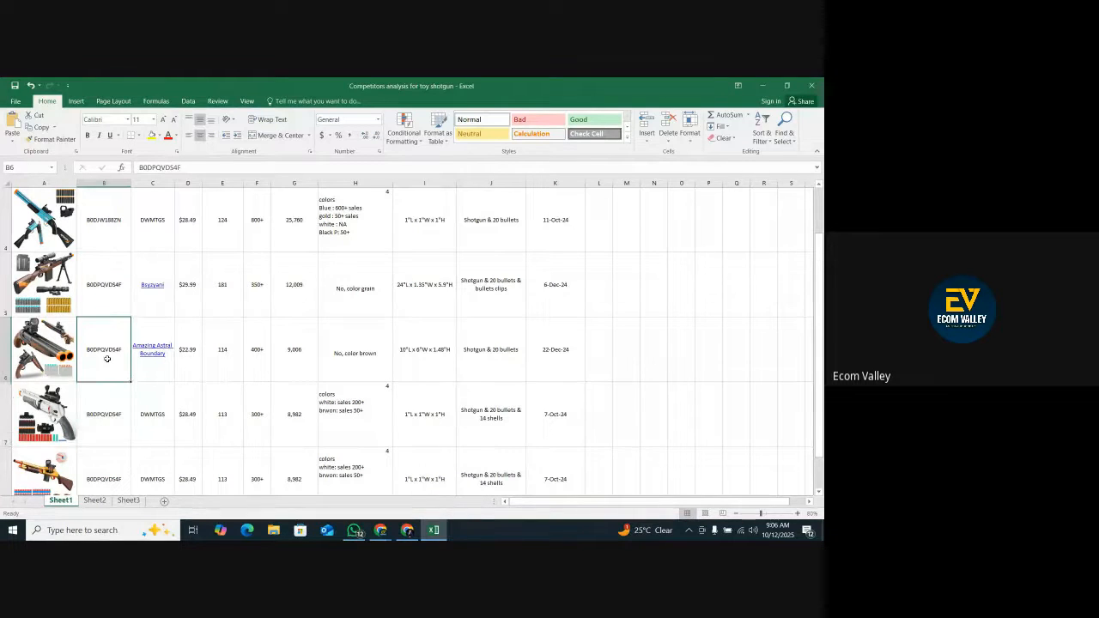
Copy the ASIN B0DR6YLNWD from the Amazing Astral Boundary double barrel listing's web address into cell B6.
left_click(407, 532)
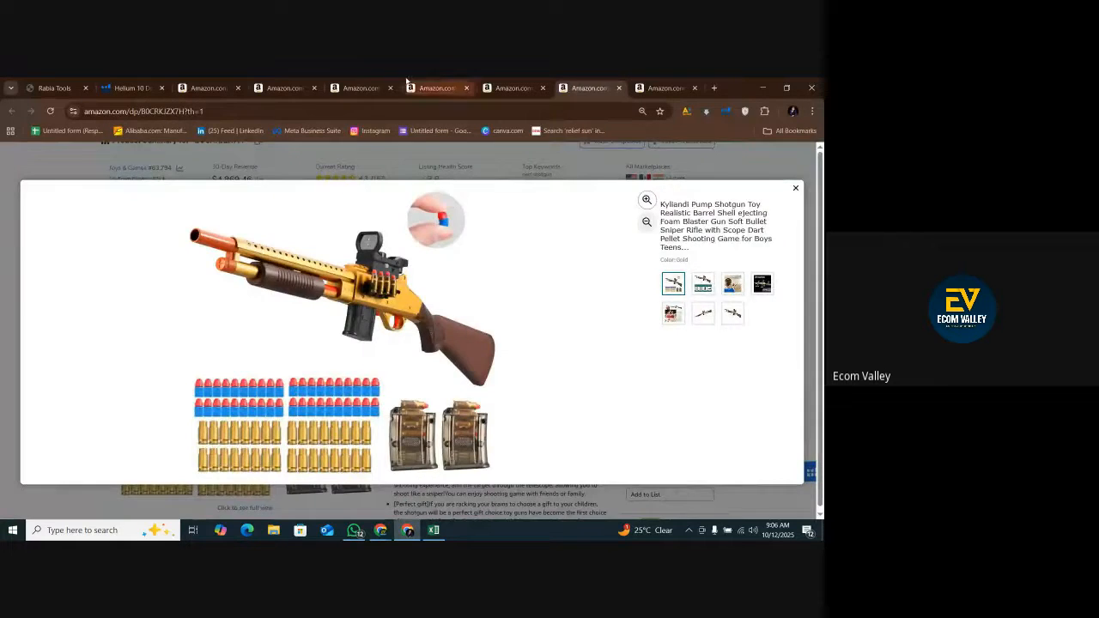
left_click(372, 87)
left_click(418, 87)
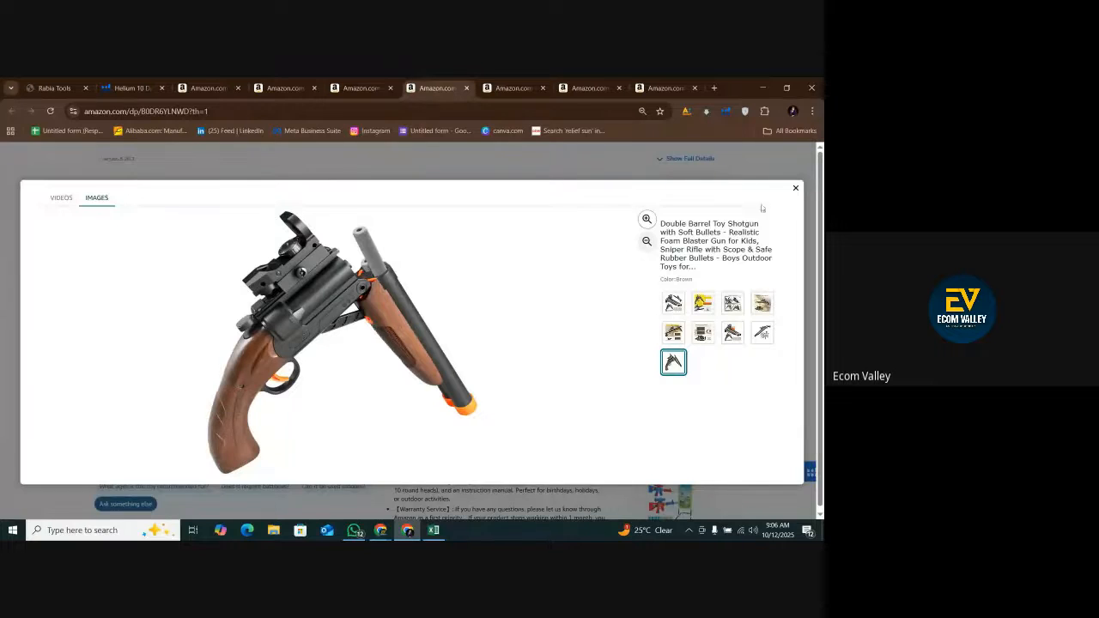
left_click(795, 189)
left_click(214, 111)
double_click(214, 110)
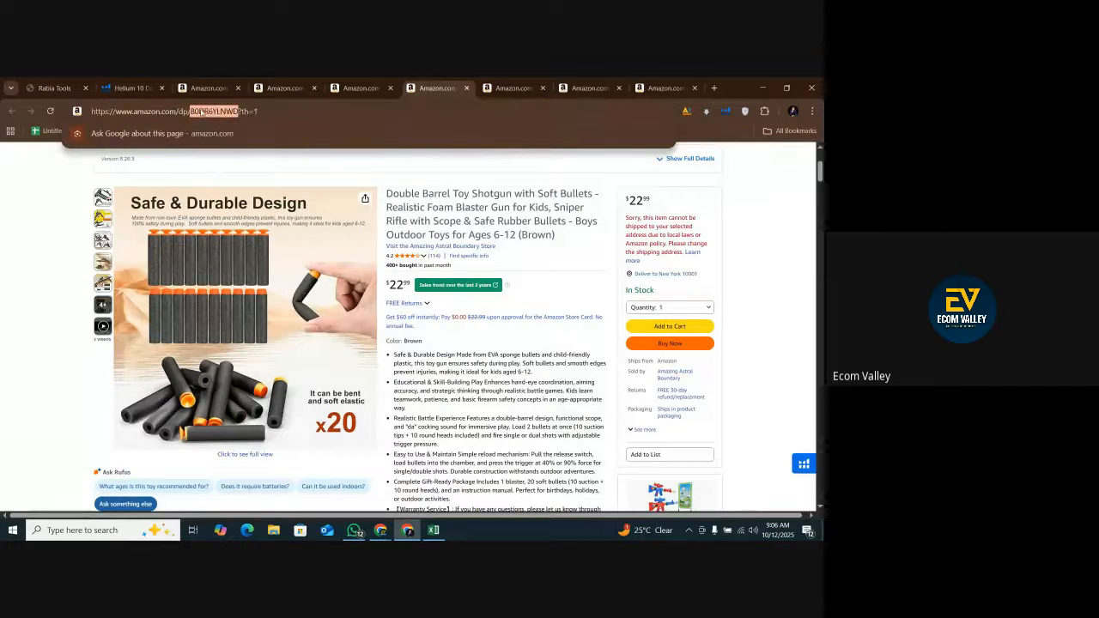
right_click(203, 112)
left_click(234, 211)
left_click(433, 529)
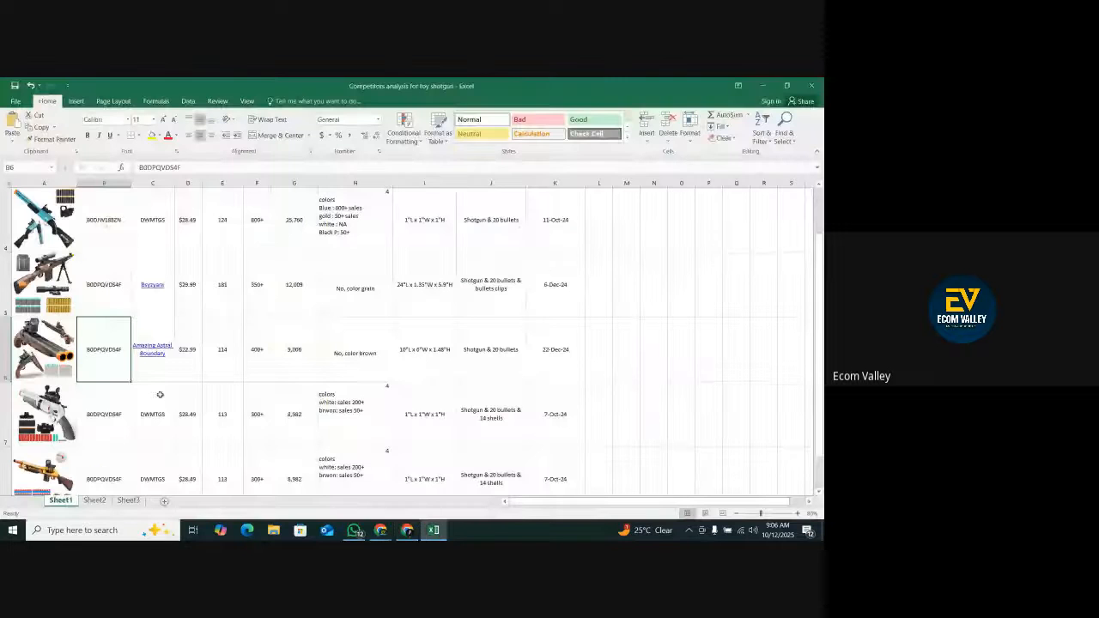
right_click(106, 352)
left_click(127, 173)
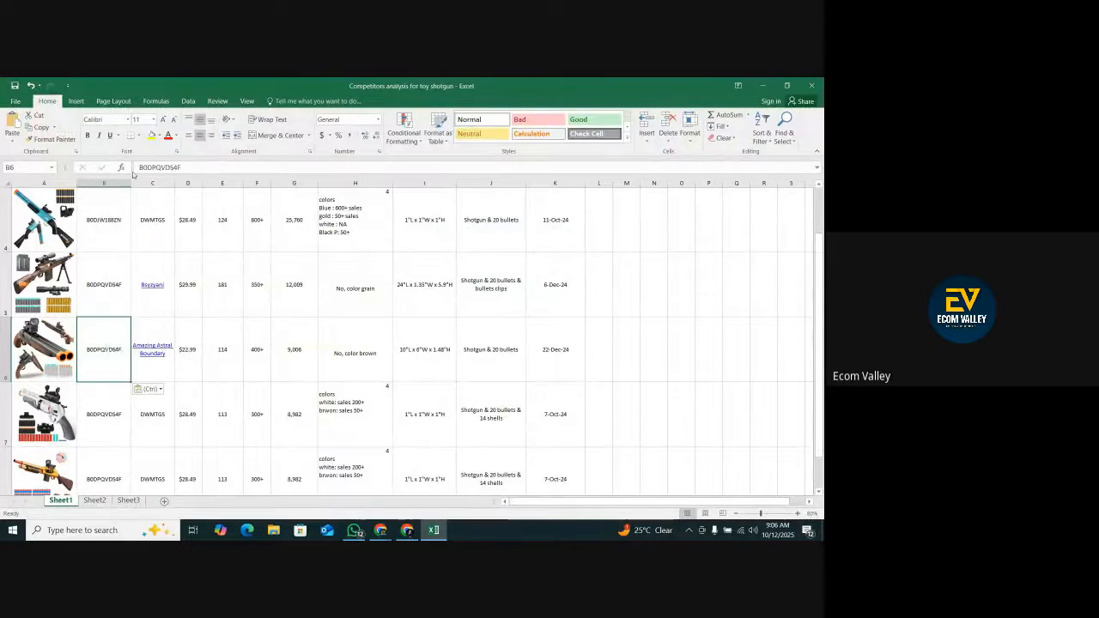
Copy the ASIN B0DJM15F1W from the white SR410 shotgun listing's web address on Amazon and paste it into cell B7 in Excel.
left_click(107, 415)
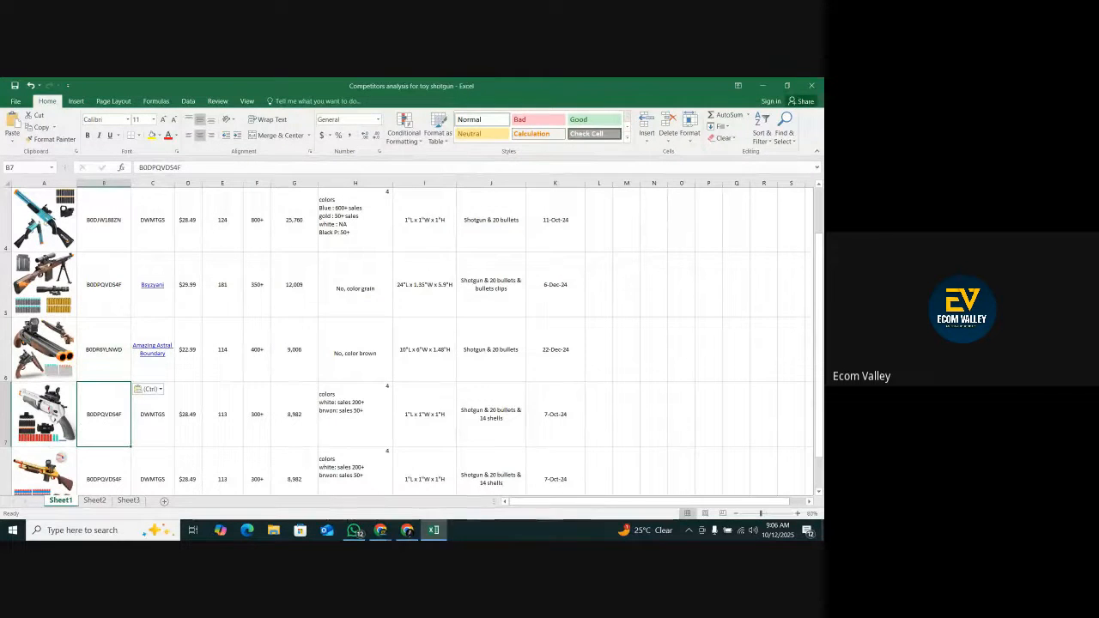
left_click(414, 532)
left_click(506, 86)
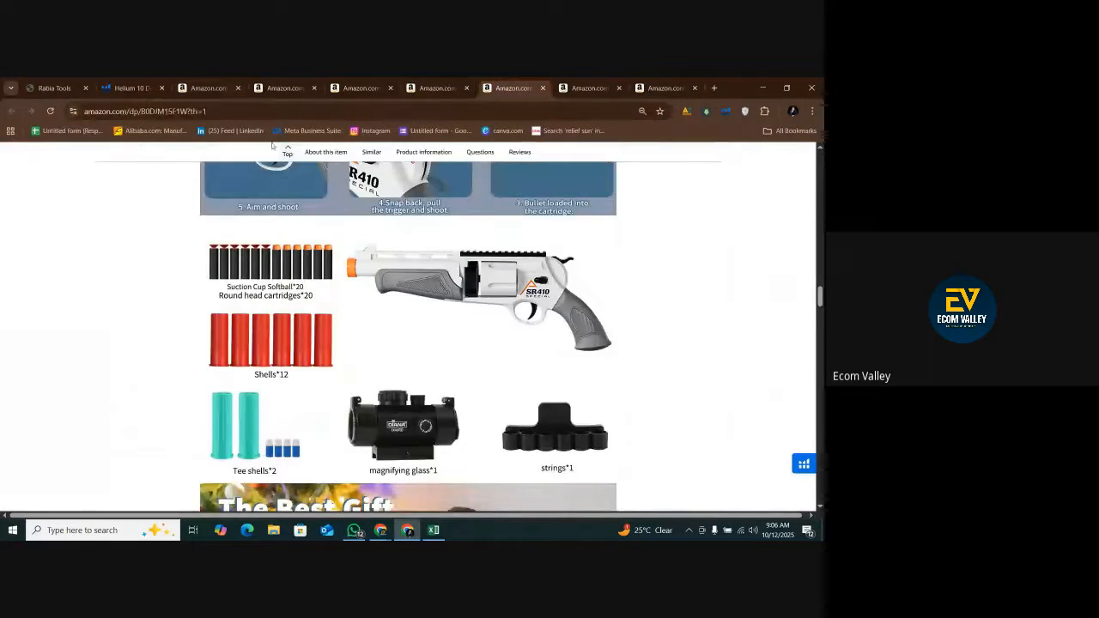
double_click(196, 111)
right_click(197, 114)
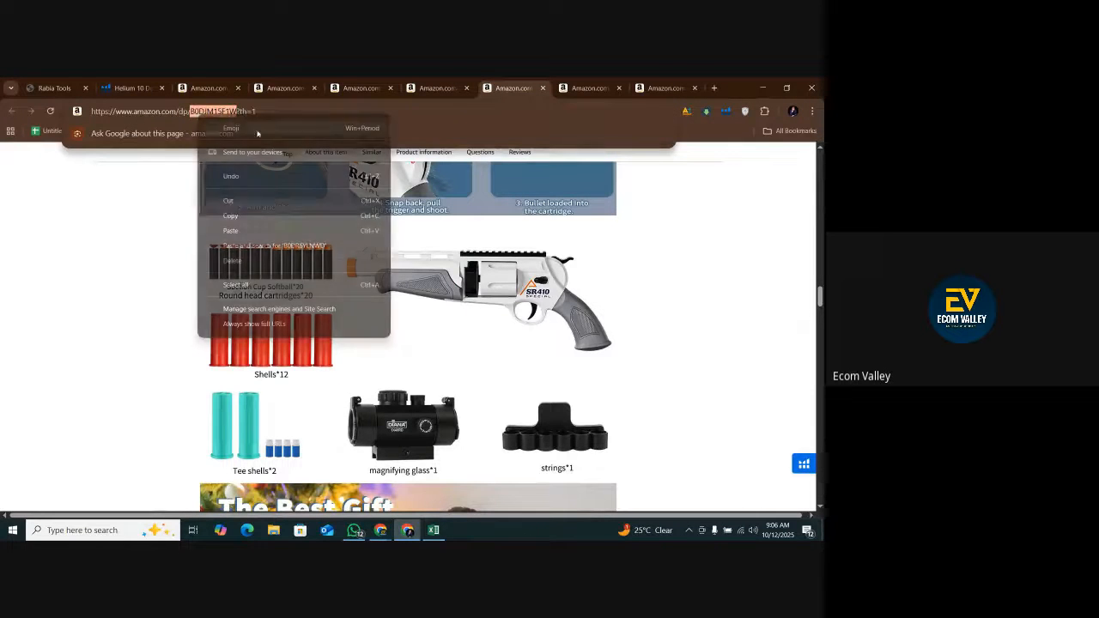
left_click(245, 218)
left_click(434, 530)
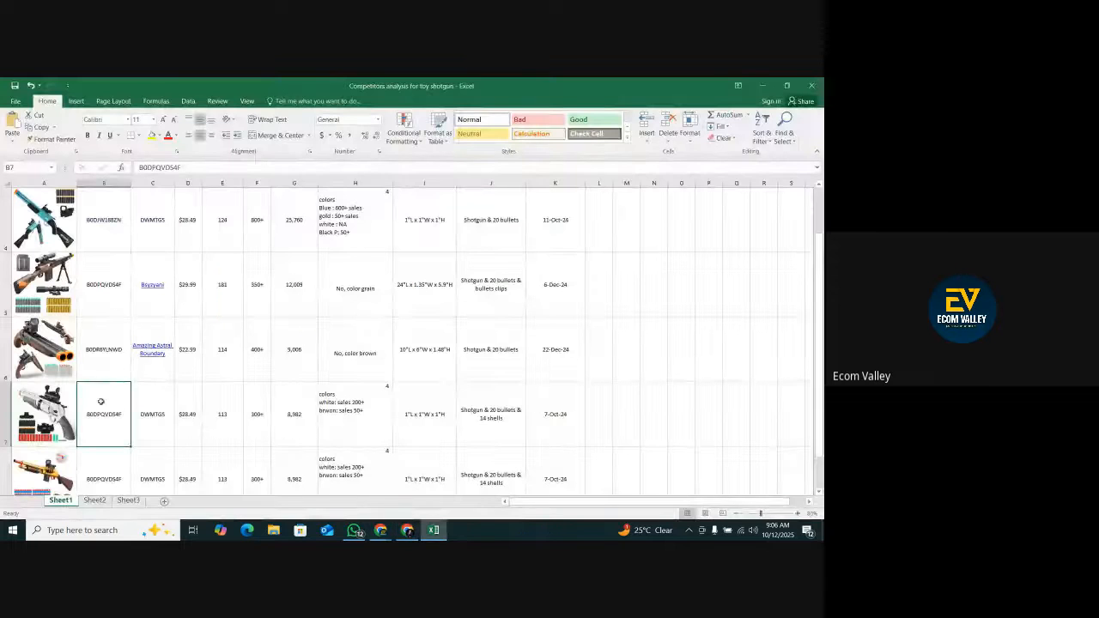
right_click(105, 413)
left_click(124, 225)
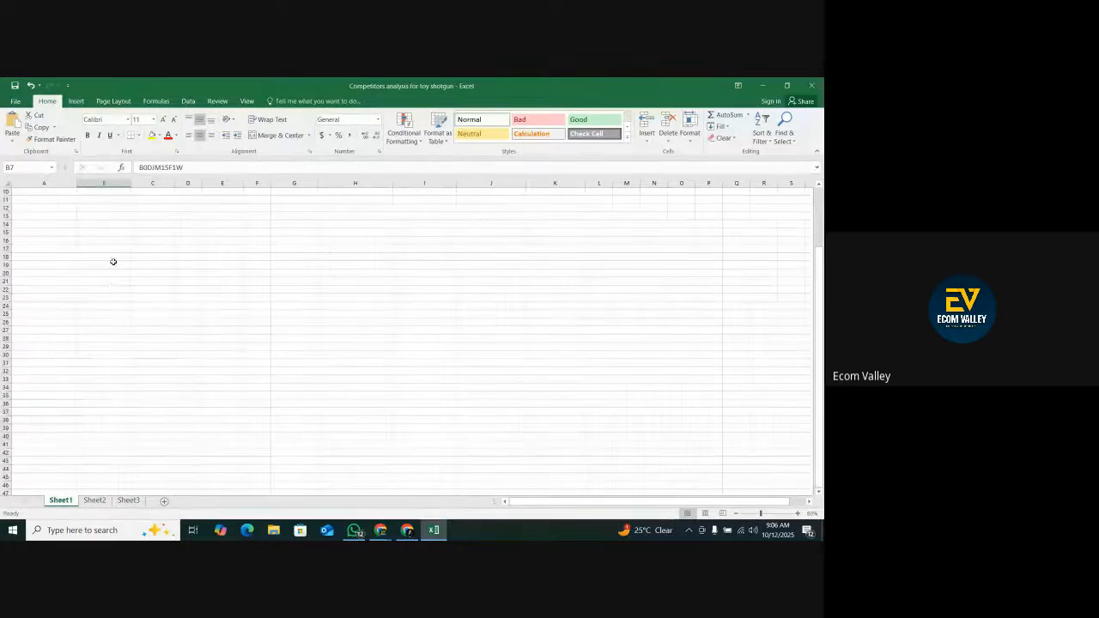
Copy the ASIN B0CRKJZX7H from the Kyliandi gold pump shotgun listing's web address on Amazon and paste it into cell B8 in Excel.
left_click(111, 477)
left_click(407, 529)
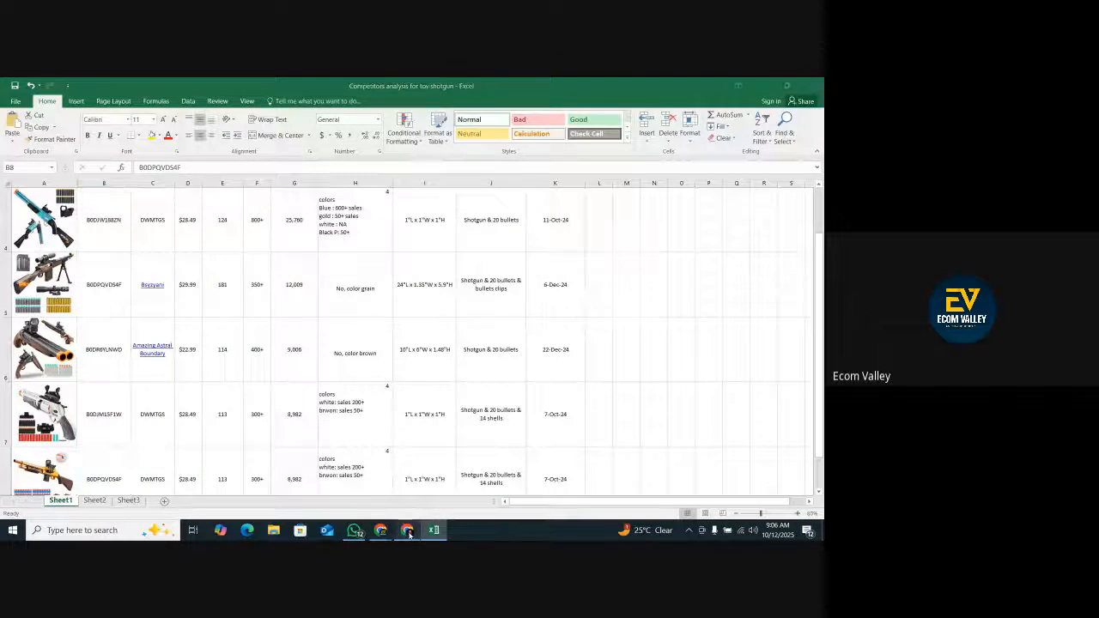
left_click(586, 87)
left_click(194, 112)
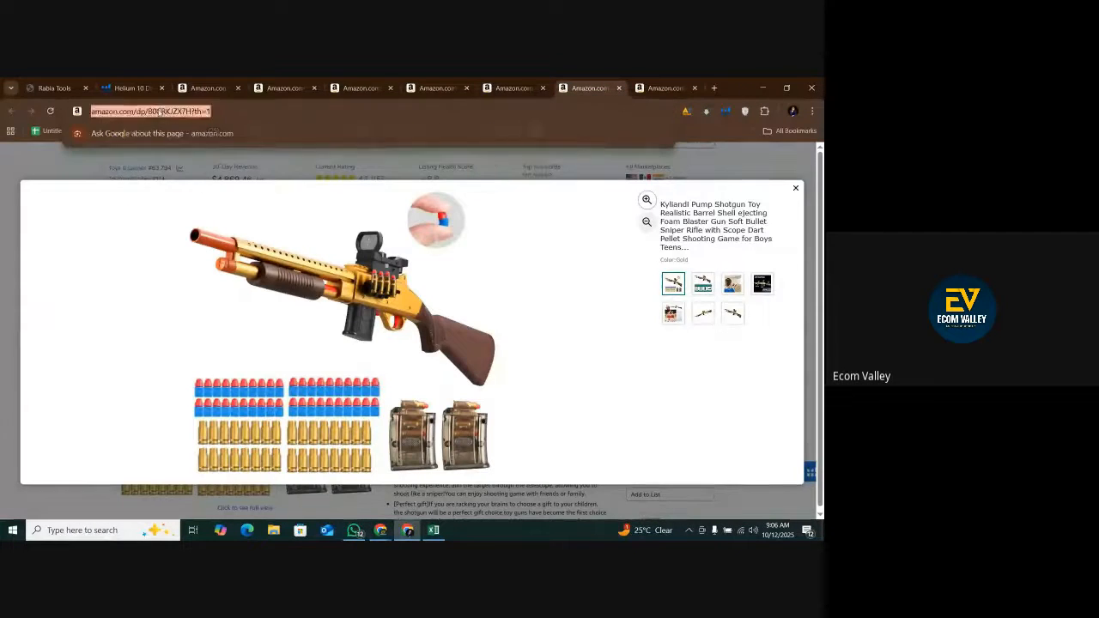
double_click(194, 112)
right_click(191, 112)
left_click(219, 215)
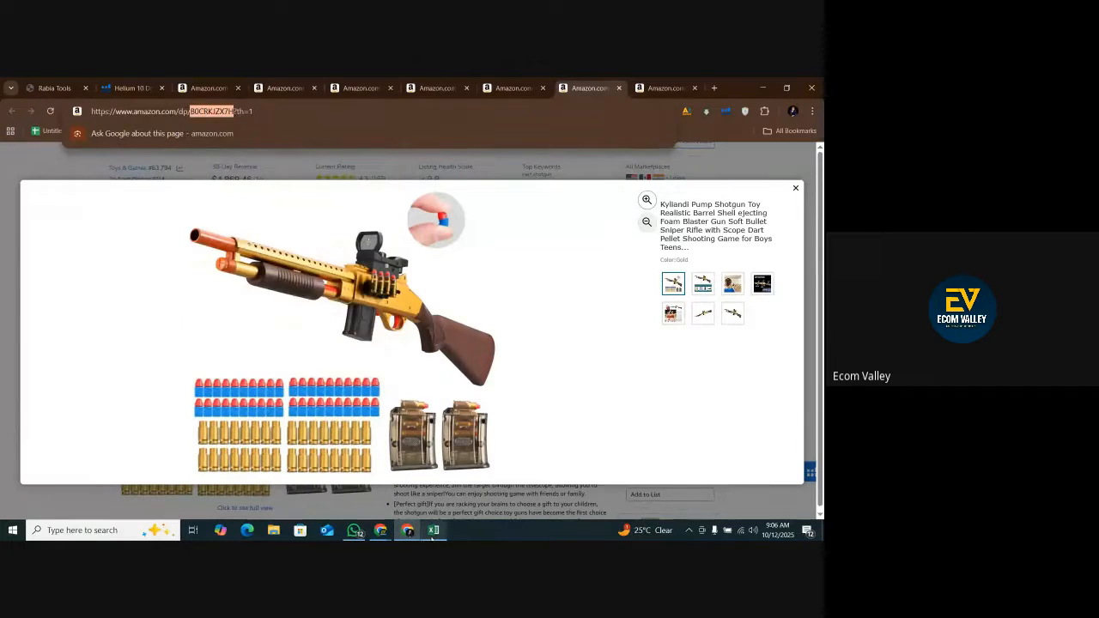
left_click(433, 530)
right_click(109, 472)
left_click(133, 289)
scroll(188, 424, "down", 2)
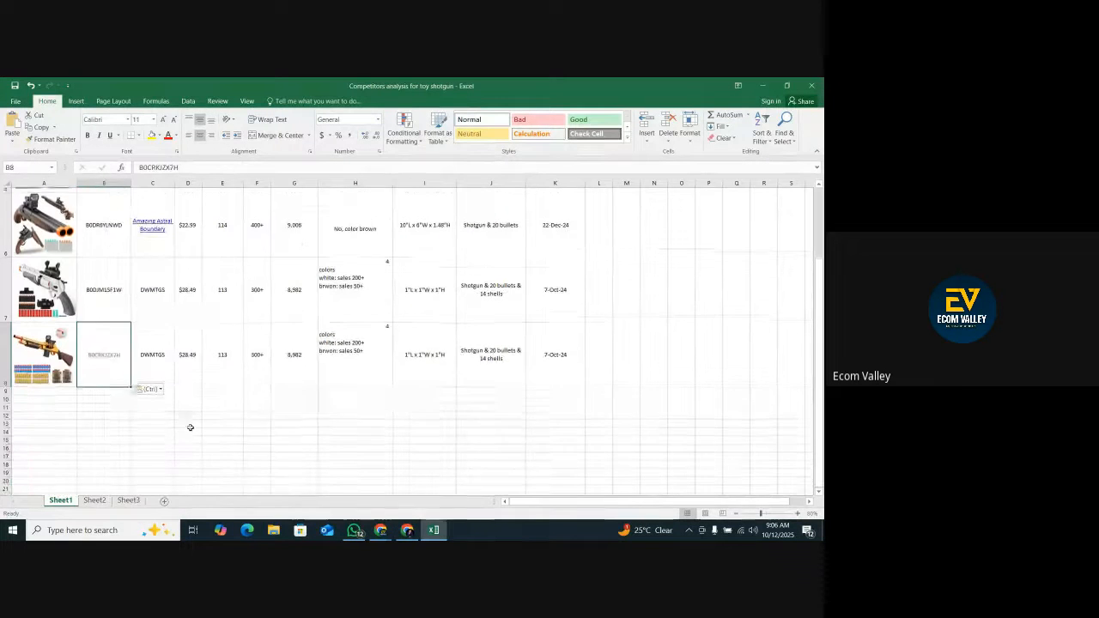
Copy the brand name Kyliandi from the Xray results for "toy shotgun" and paste it into cell C8 in Excel.
left_click(152, 351)
left_click(407, 530)
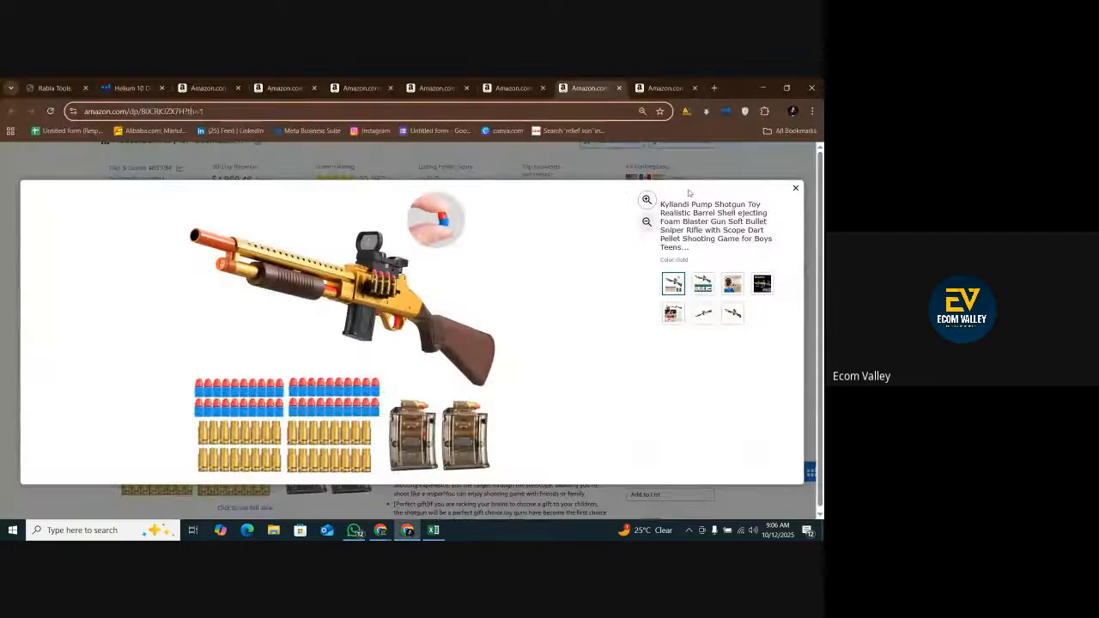
left_click(795, 188)
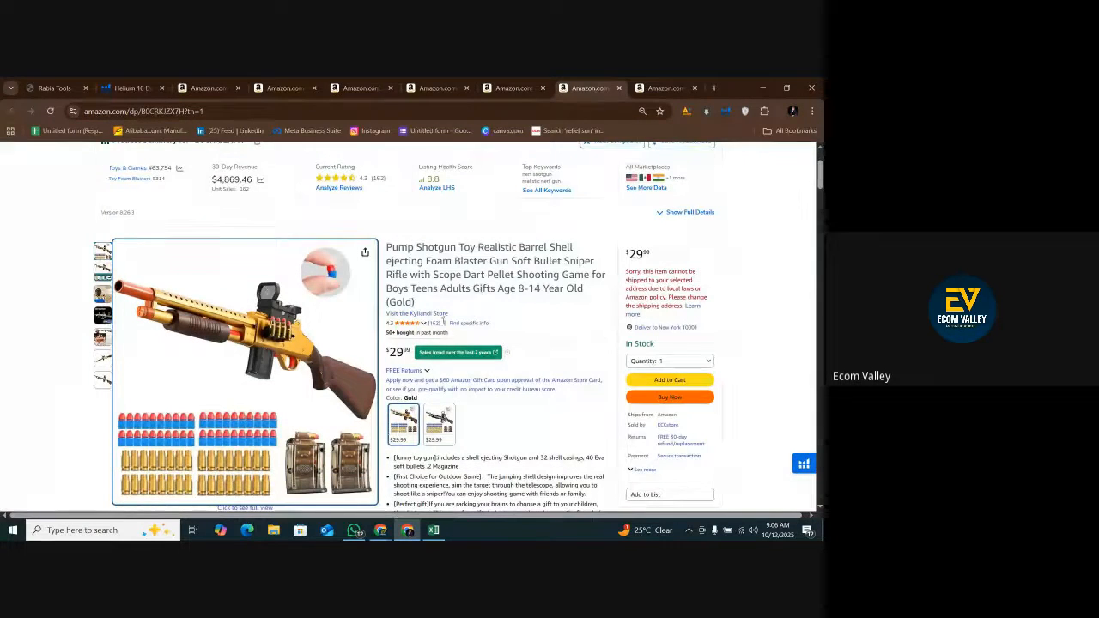
scroll(423, 361, "down", 2)
scroll(449, 408, "up", 3)
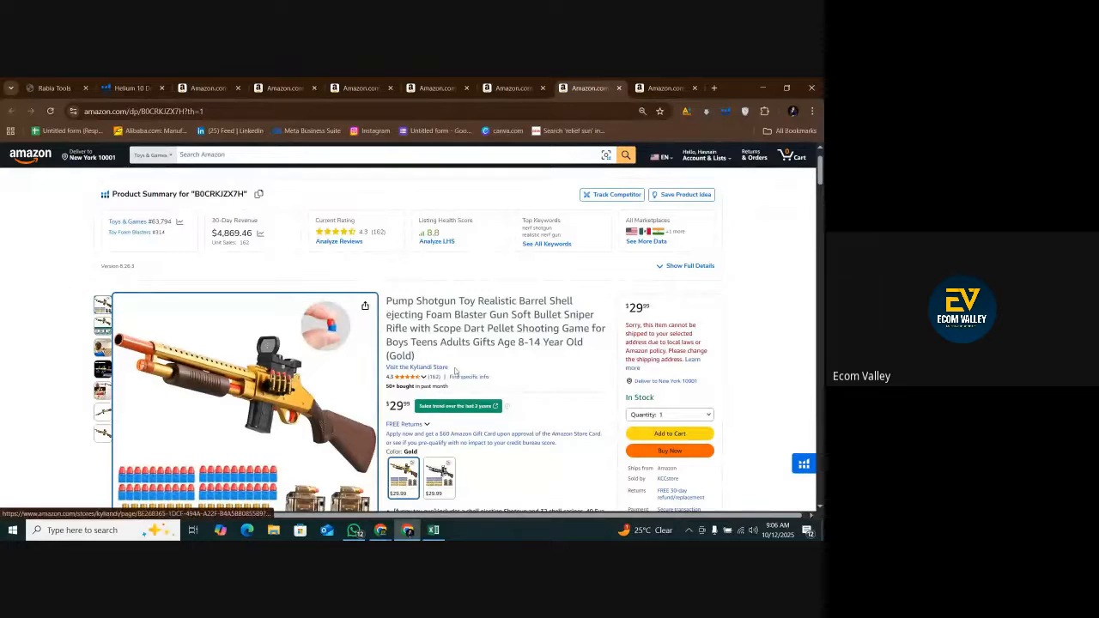
left_click(209, 87)
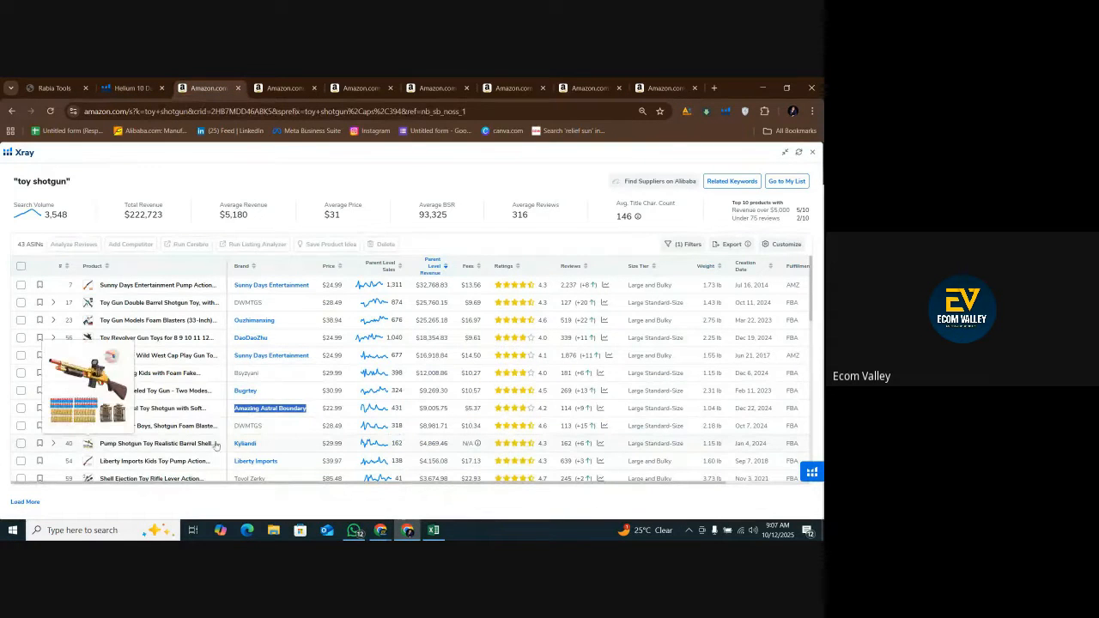
left_click_drag(257, 443, 234, 447)
right_click(241, 447)
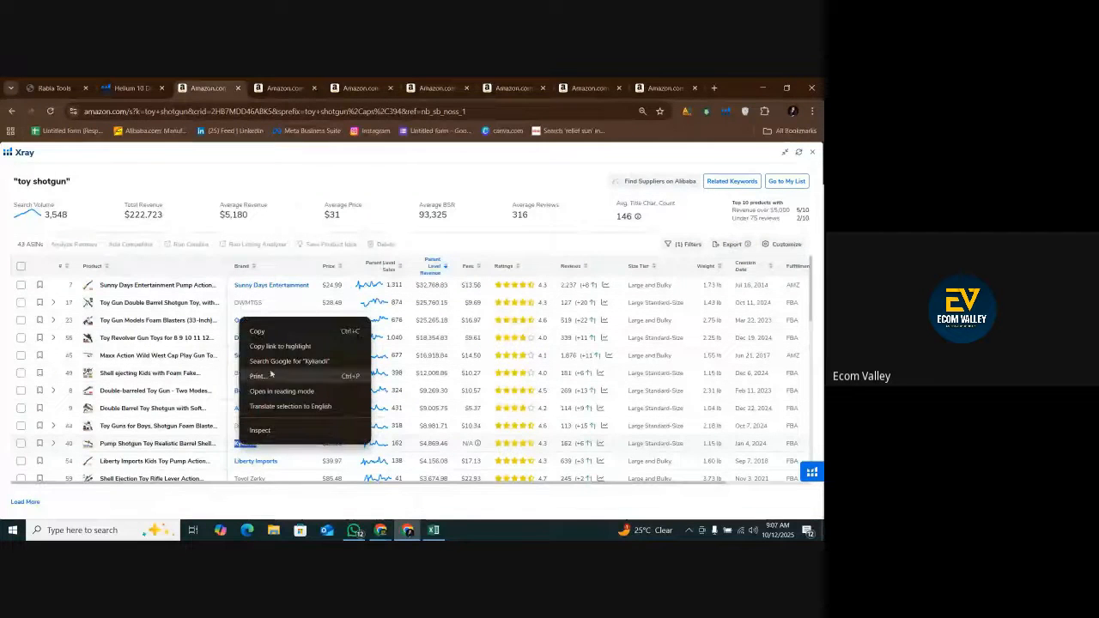
left_click(260, 331)
left_click(433, 530)
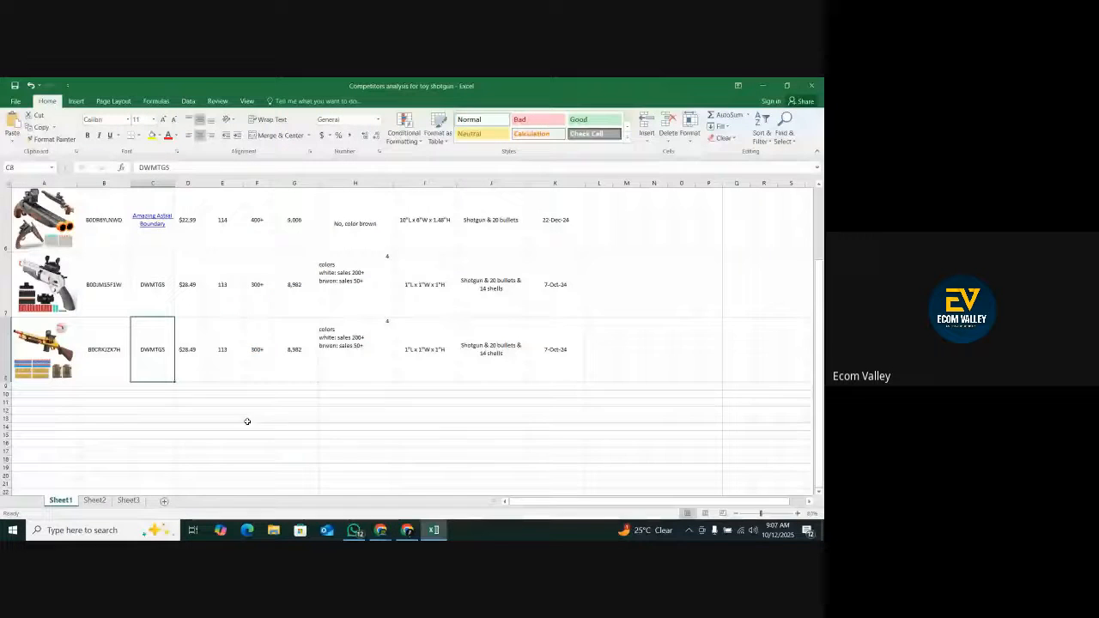
right_click(149, 364)
left_click(173, 184)
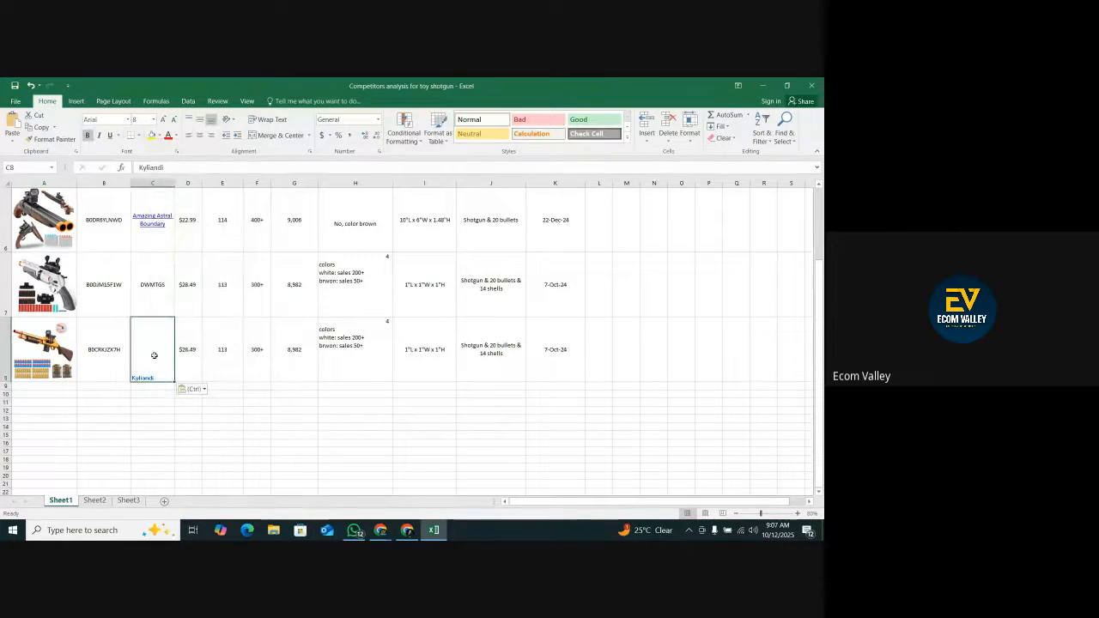
Center the brand name in cell C8 both horizontally and vertically.
left_click(153, 439)
left_click(162, 379)
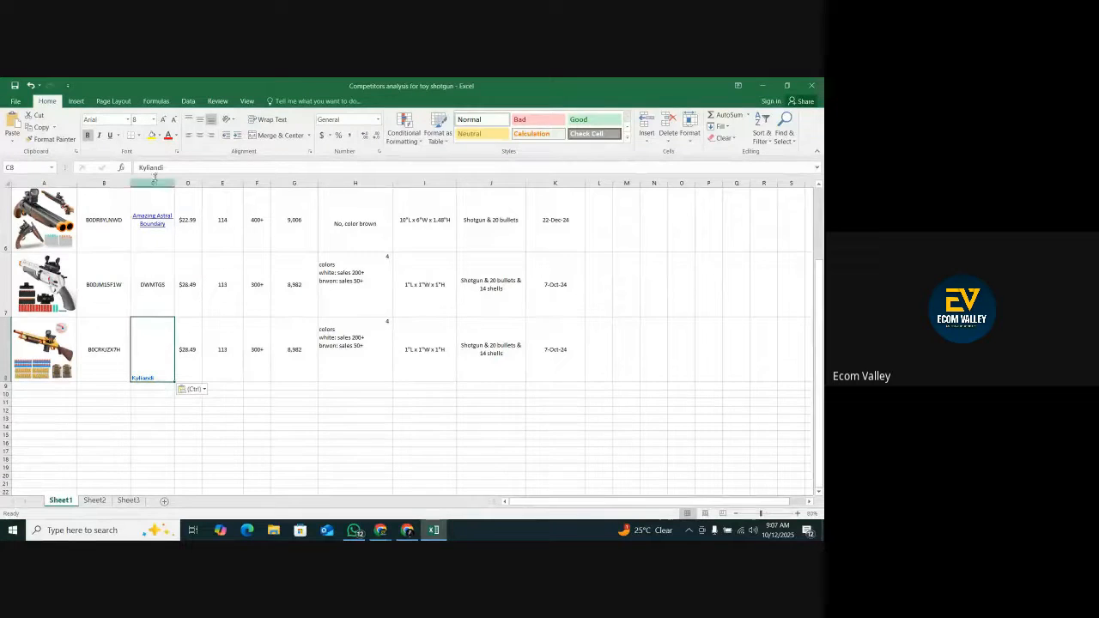
left_click(199, 120)
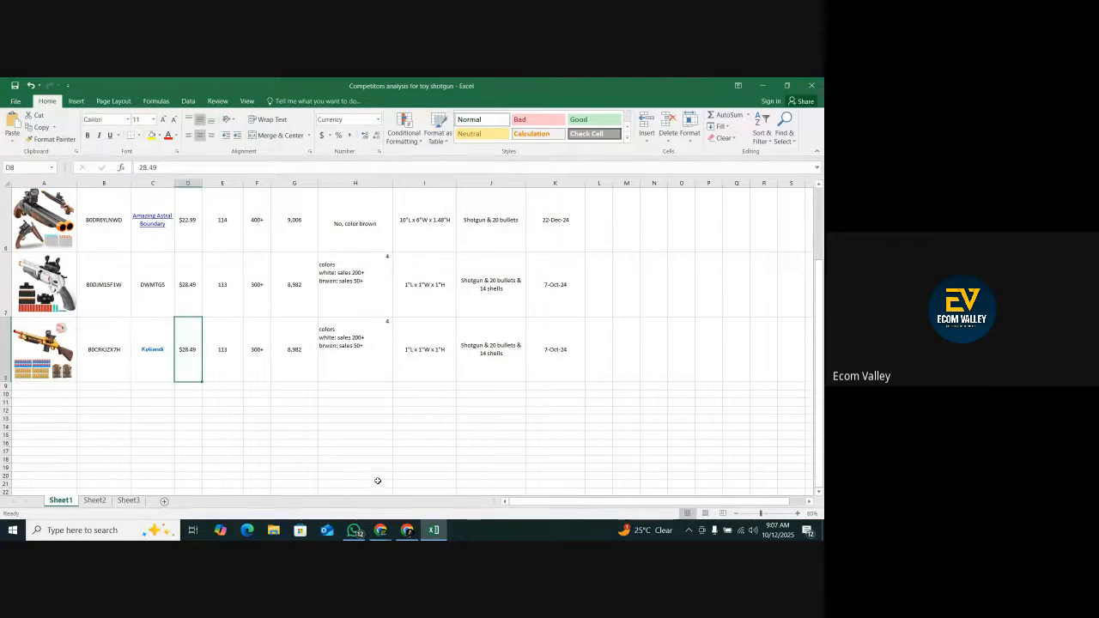
Look up the Kyliandi shotgun's price in the Xray results and enter 29.99 in cell D8 in Excel.
left_click(407, 530)
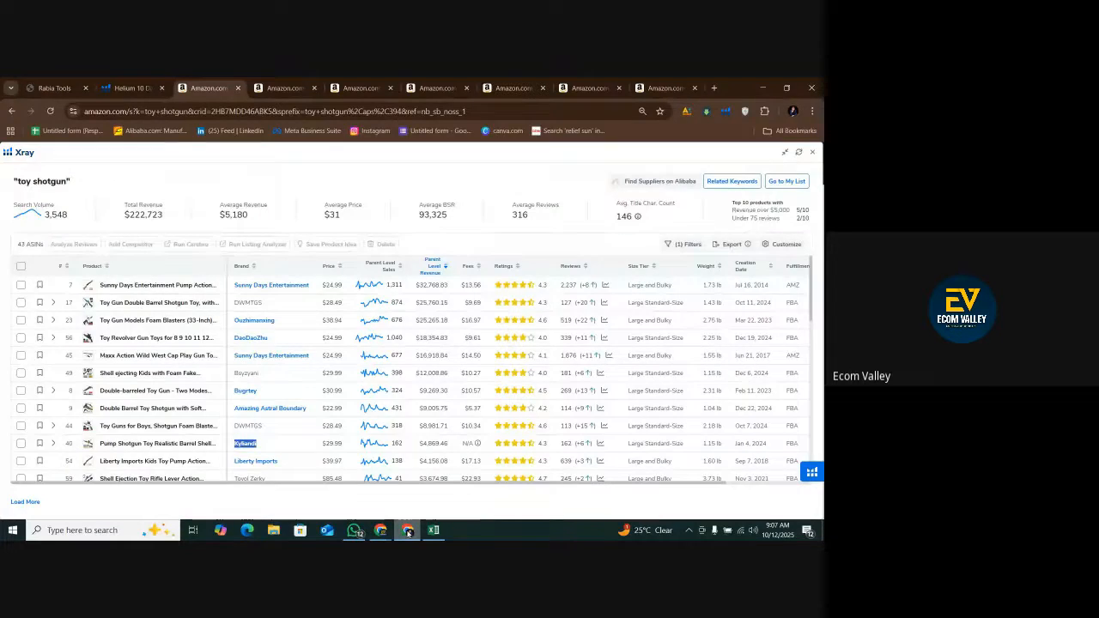
left_click(407, 529)
type("2")
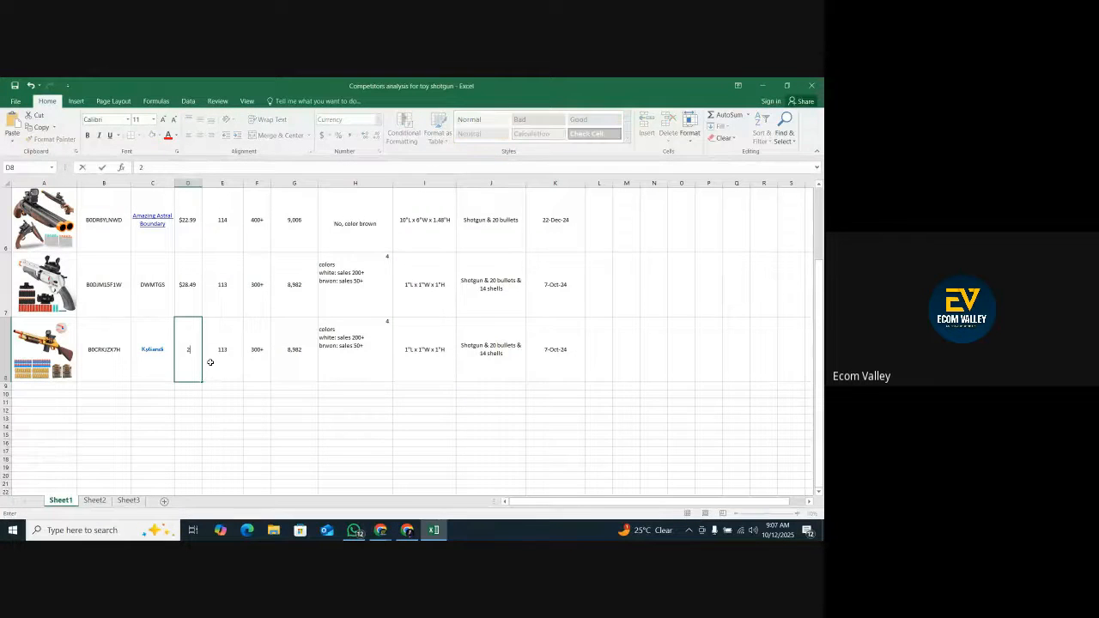
type("9.99")
left_click(219, 358)
Check the review count on the Kyliandi listing on Amazon and enter 162 in cell E8 in Excel.
left_click(407, 530)
left_click(589, 89)
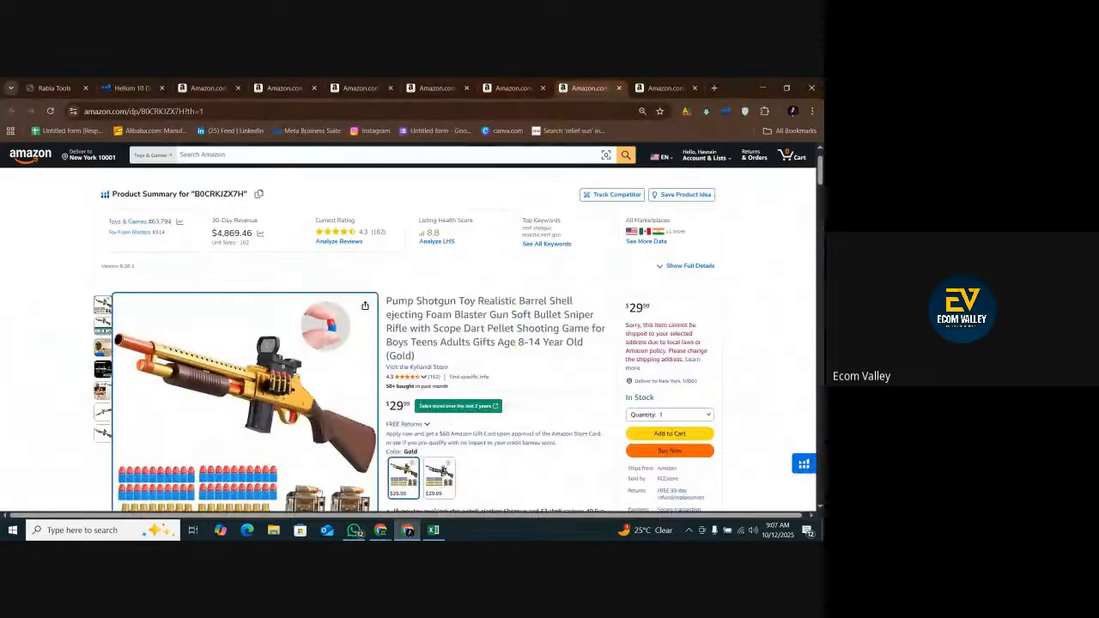
left_click(434, 529)
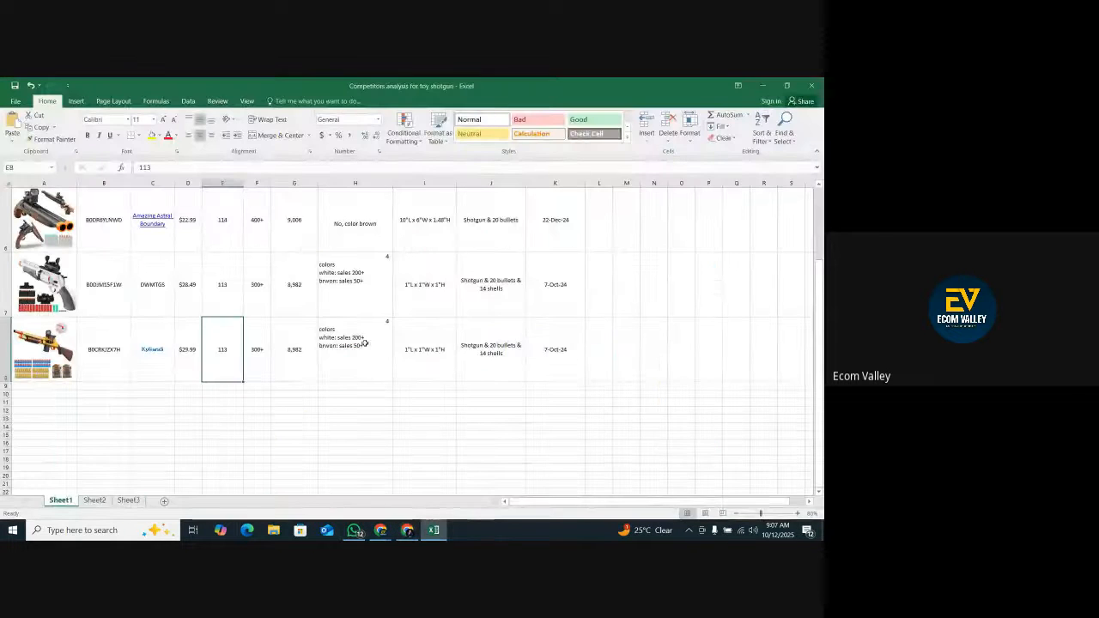
type("162")
key("Tab")
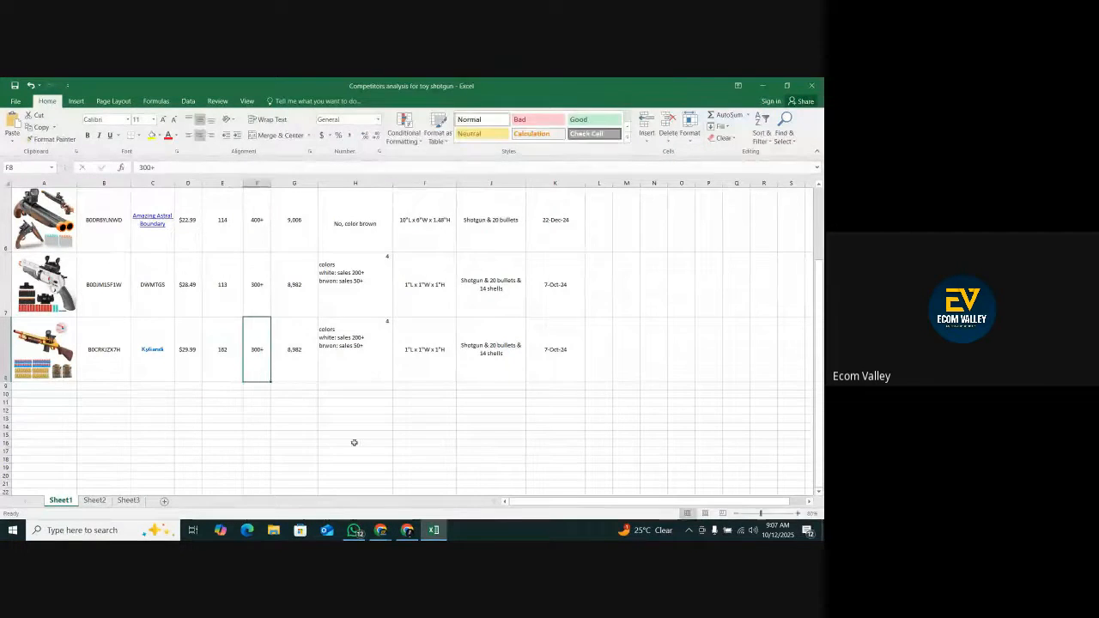
Check the unit sales on the Kyliandi listing on Amazon and enter 150+ in cell F8 in Excel.
left_click(407, 529)
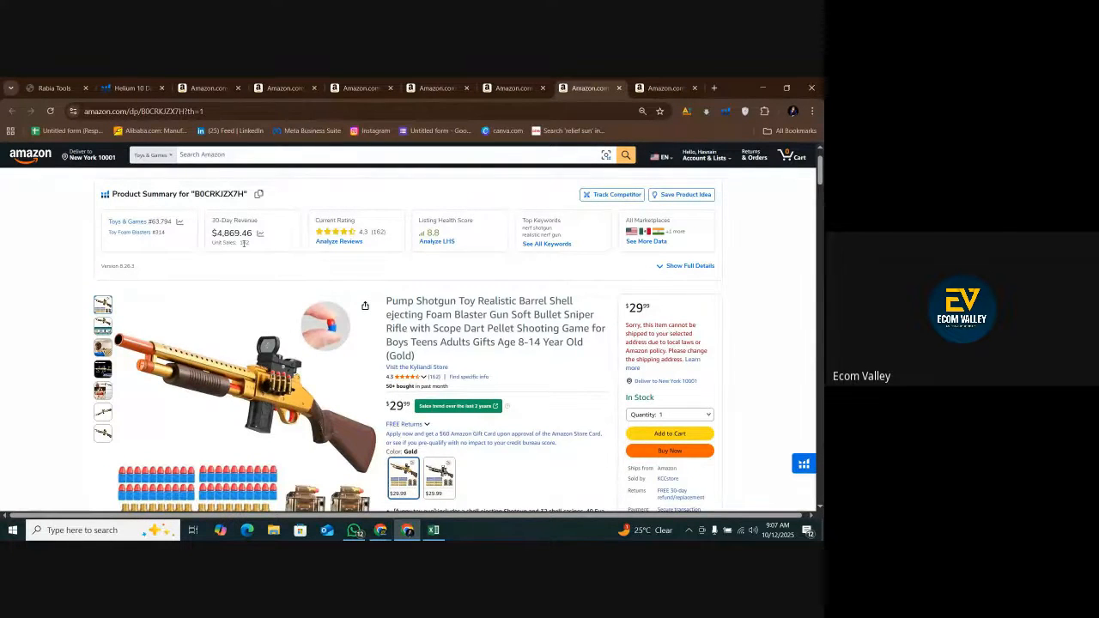
left_click(433, 529)
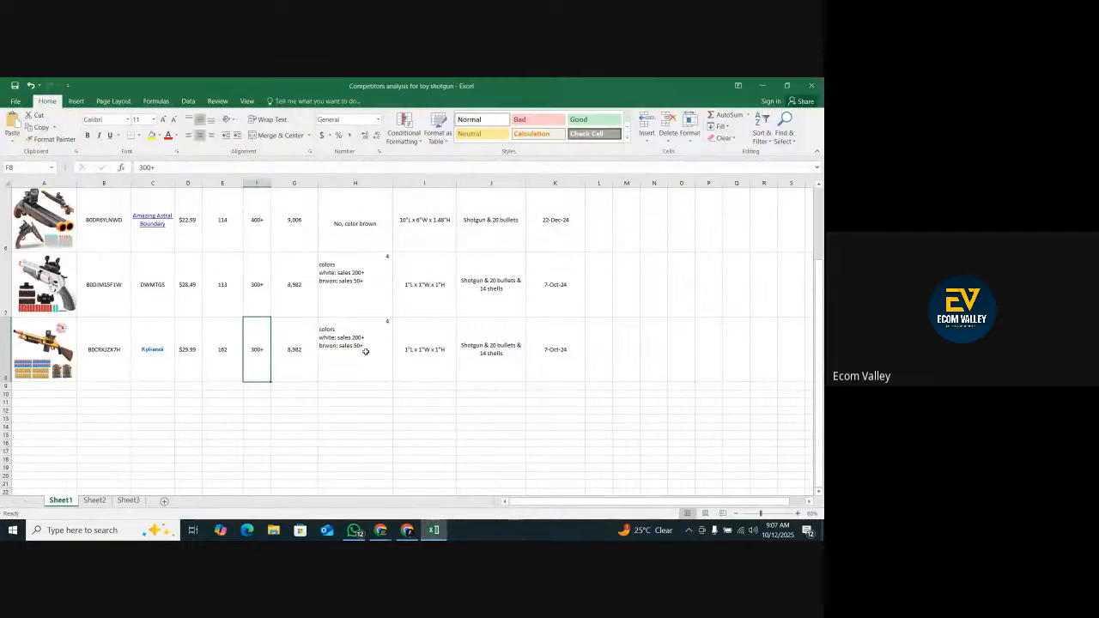
type("15")
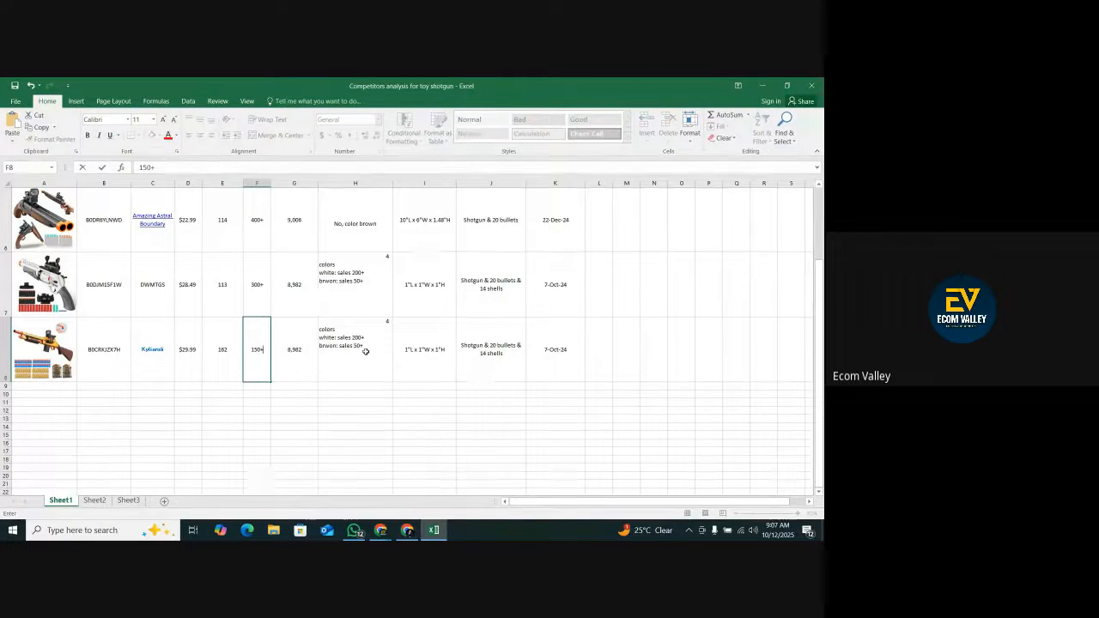
key("Tab")
Copy the 30-day revenue of $4,869.46 from the Kyliandi listing on Amazon and paste it into cell G8 in Excel.
left_click(407, 529)
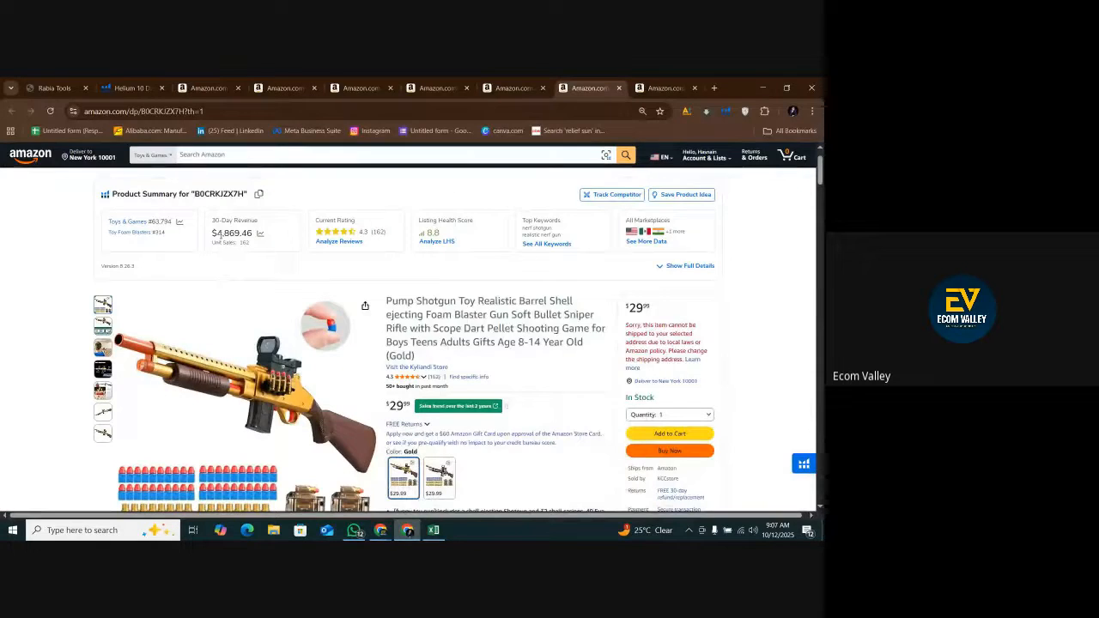
right_click(258, 233)
left_click(271, 243)
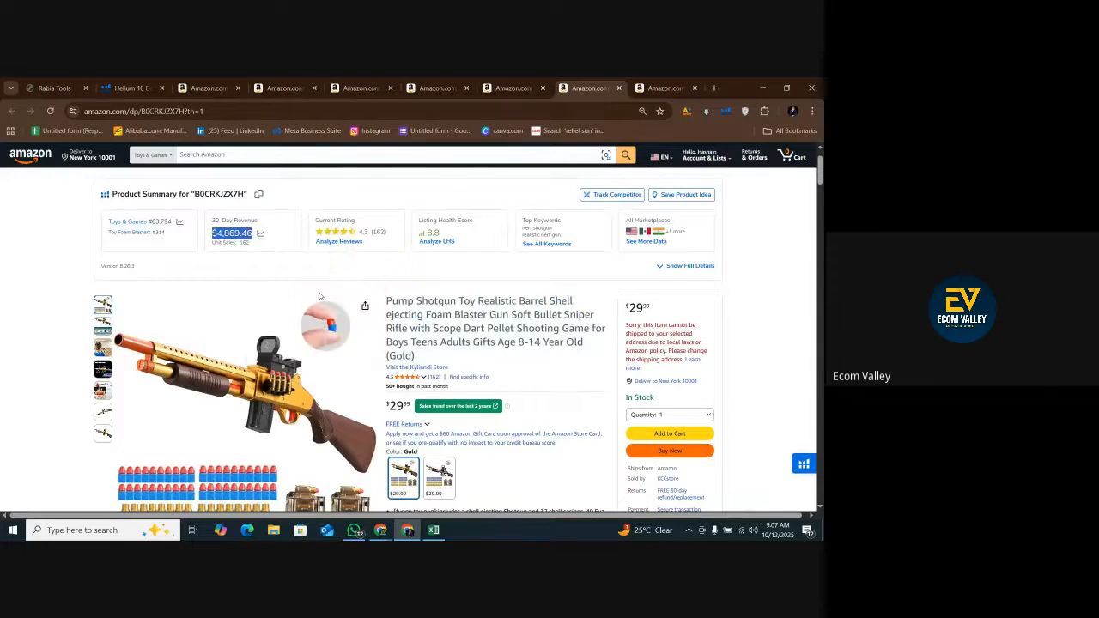
left_click(433, 529)
right_click(308, 347)
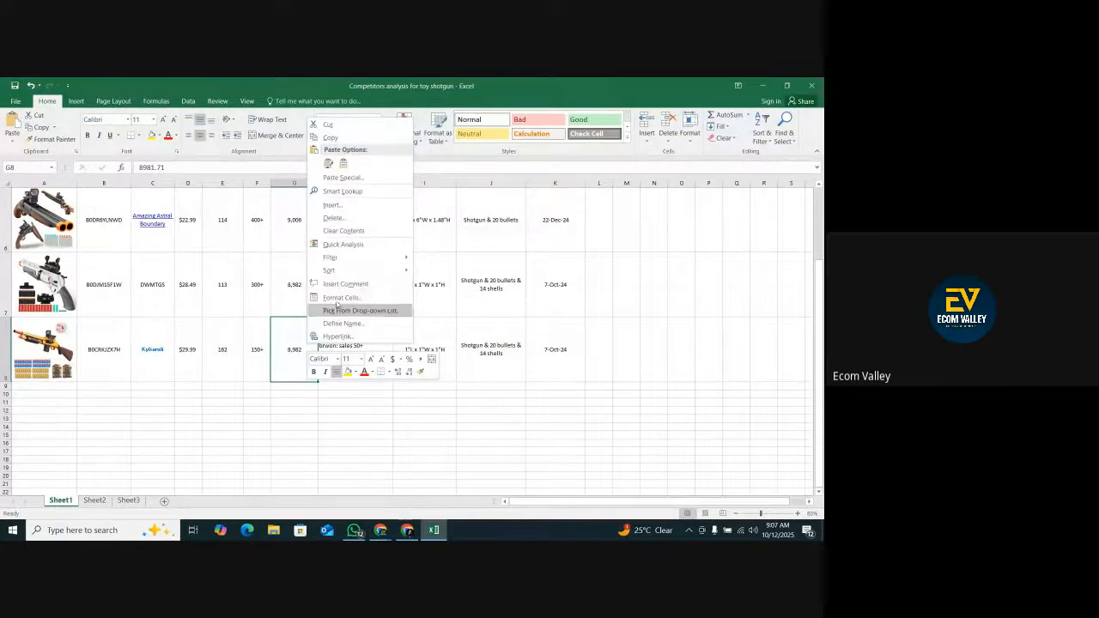
left_click(340, 167)
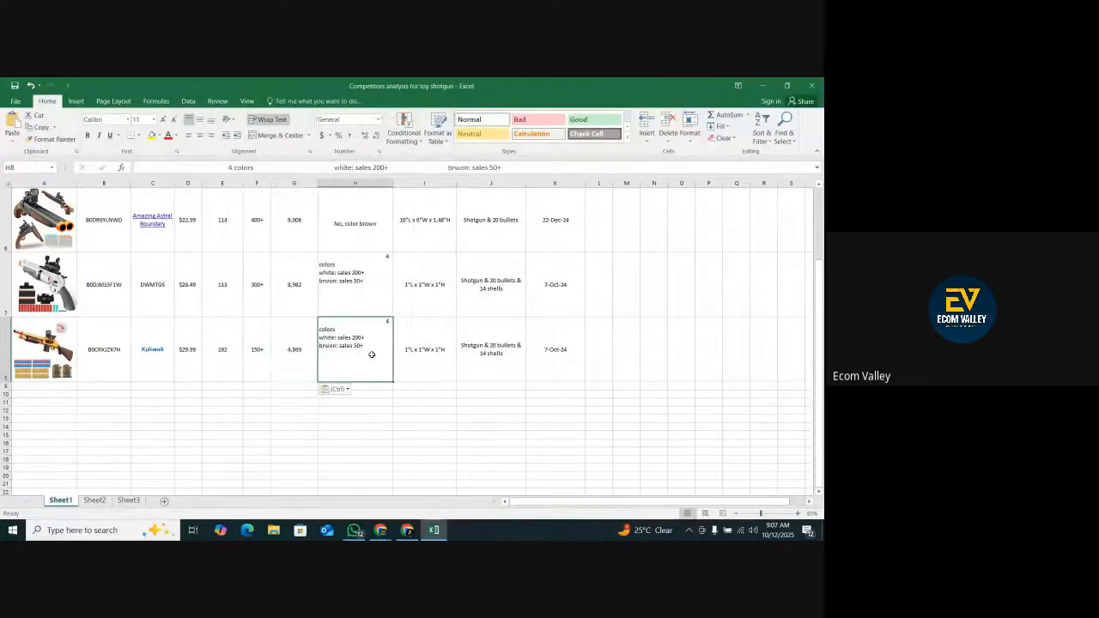
Check the color options on the Kyliandi listing on Amazon and replace white with brwon in cell H8 in Excel.
left_click(434, 530)
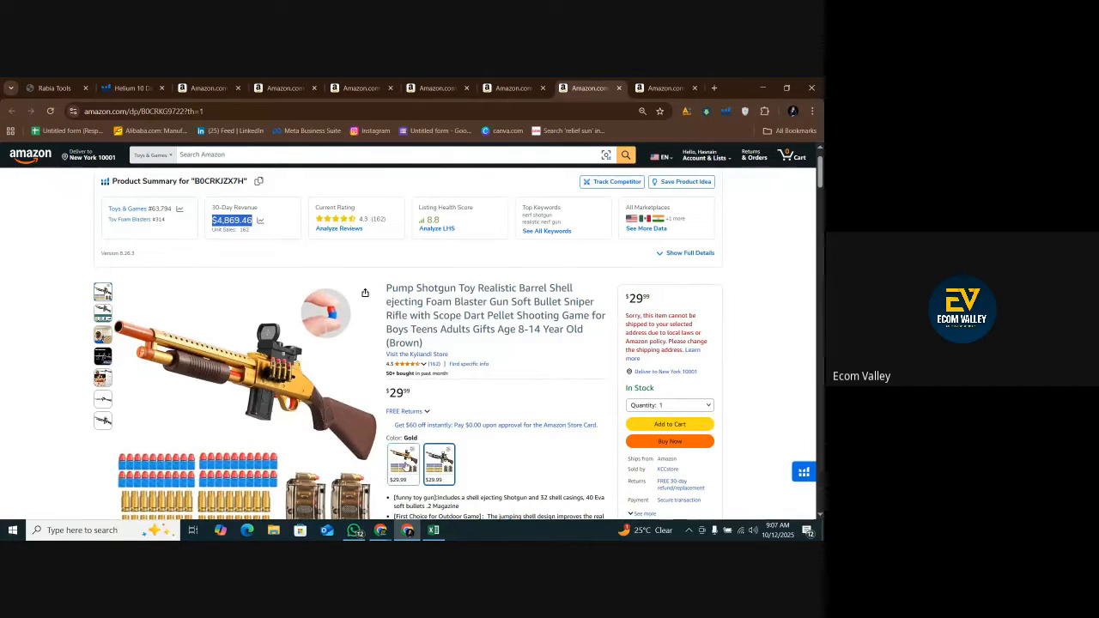
left_click(434, 529)
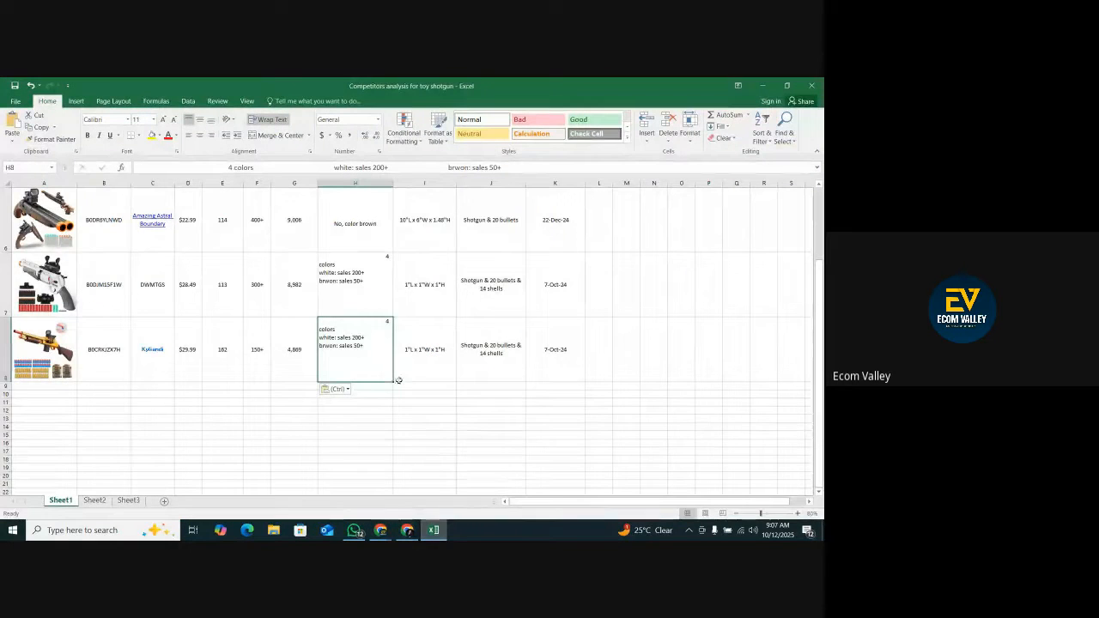
double_click(335, 339)
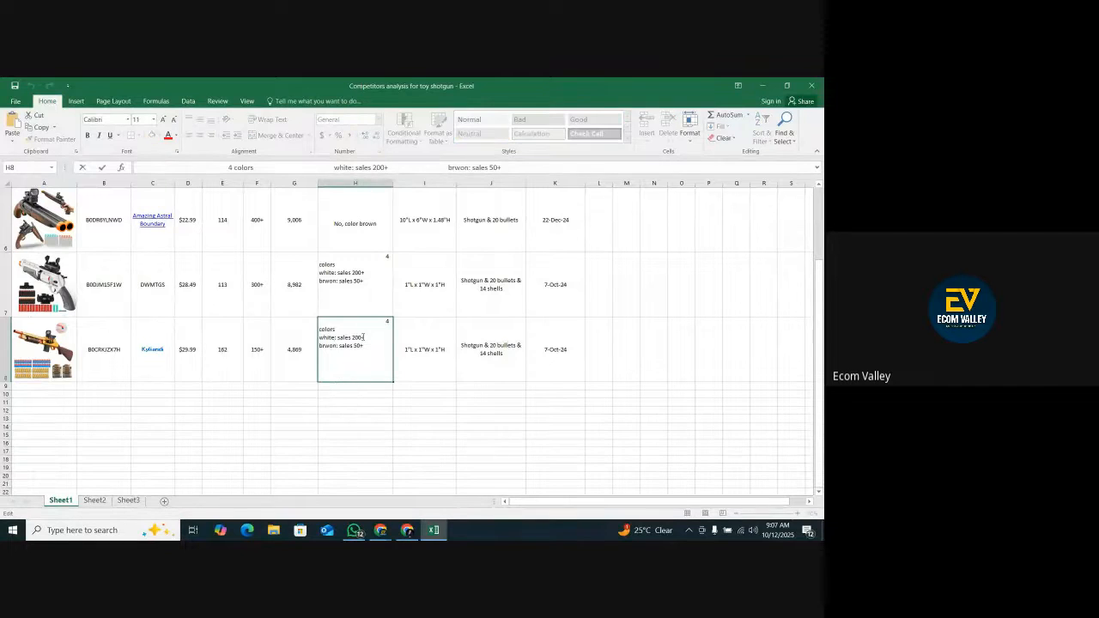
key("BackSpace")
key("BackSpace")
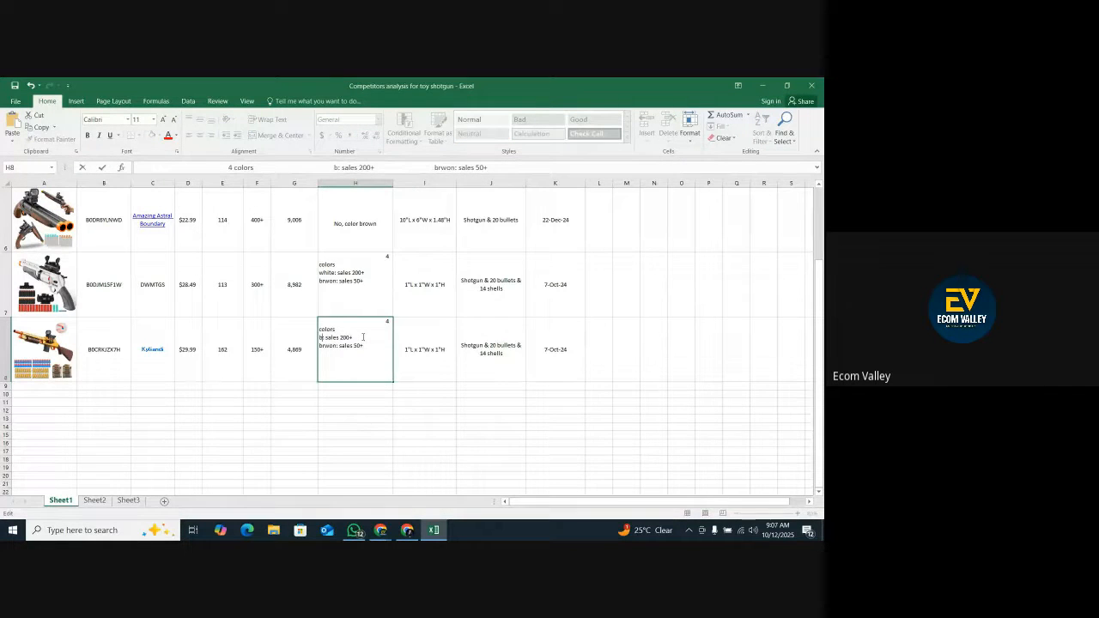
key("Page_Down")
key("Right")
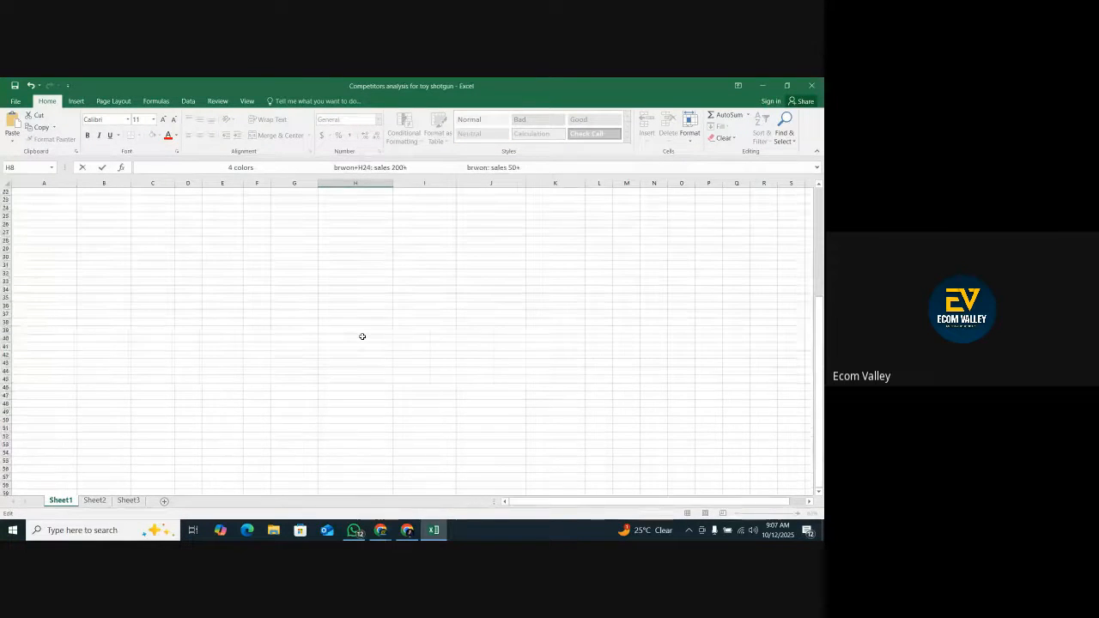
key("Page_Up")
scroll(369, 378, "down", 1)
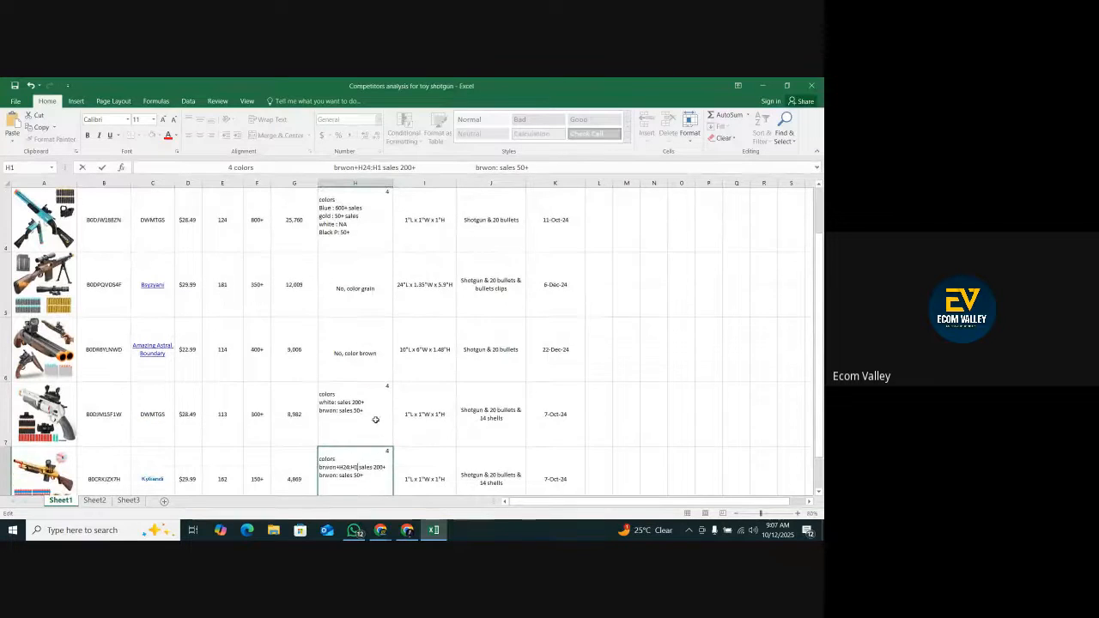
key("BackSpace")
key("BackSpace")
key("BackSpace")
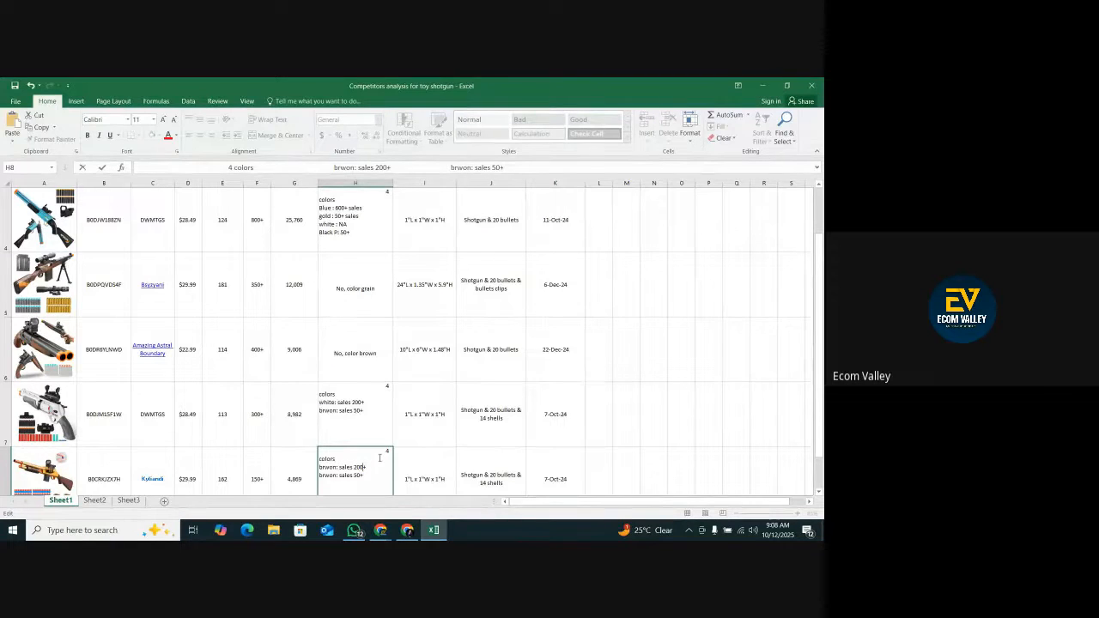
In cell H8, set the brwon sales to 50+ and rename the second color as gold.
key("BackSpace")
key("BackSpace")
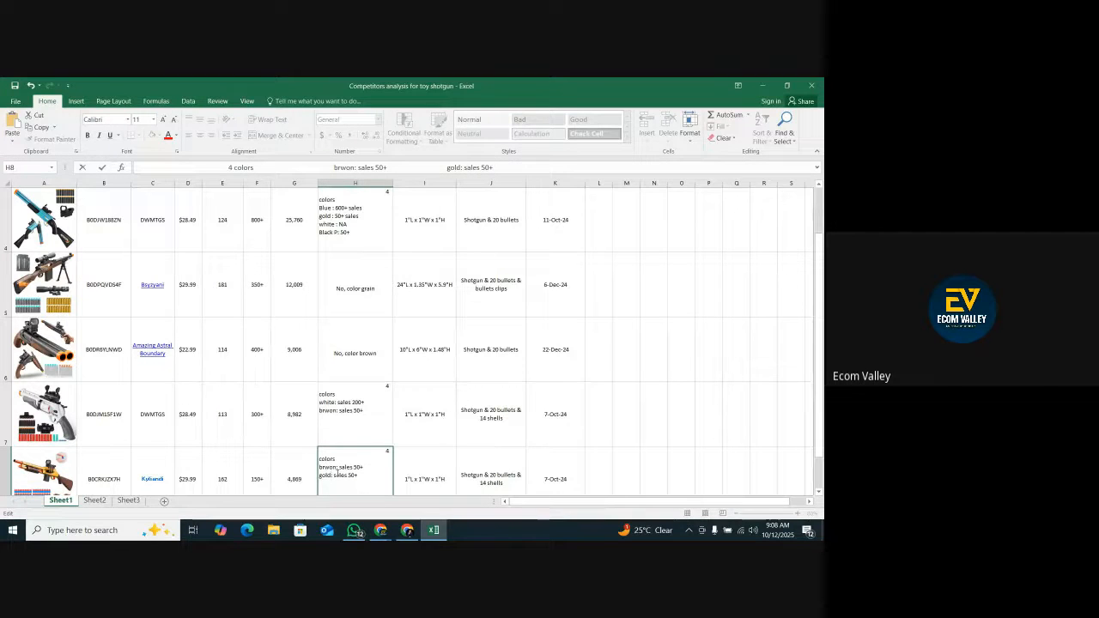
scroll(347, 463, "down", 1)
Copy the item dimensions 30"L x 3"W x 6"H from the Kyliandi listing on Amazon and paste them into cell I8 in Excel.
left_click(433, 272)
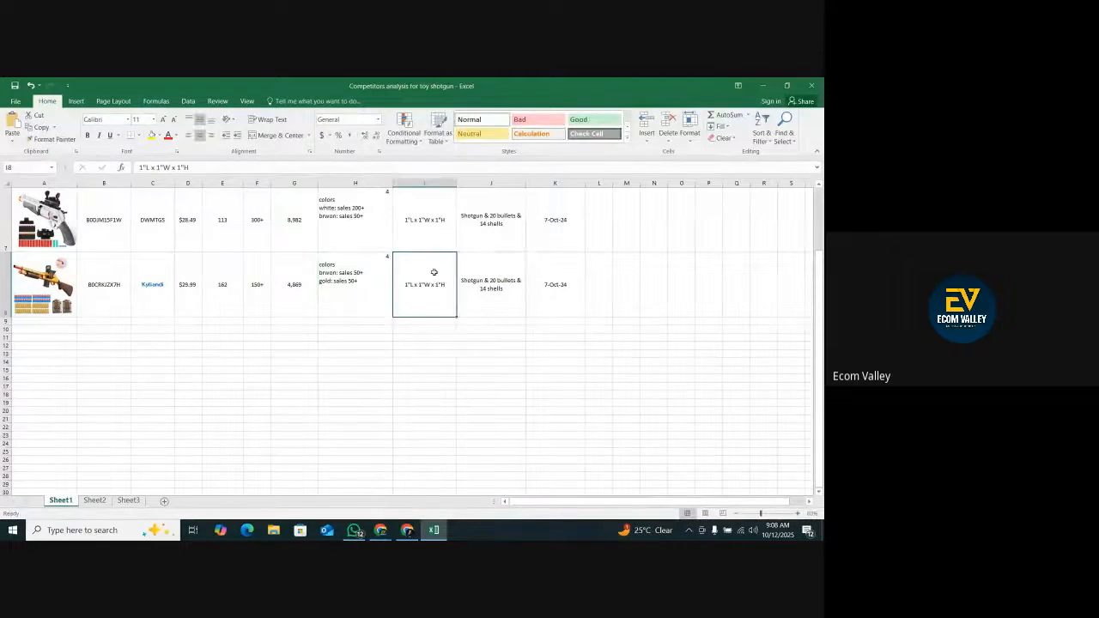
left_click(408, 529)
scroll(562, 339, "down", 10)
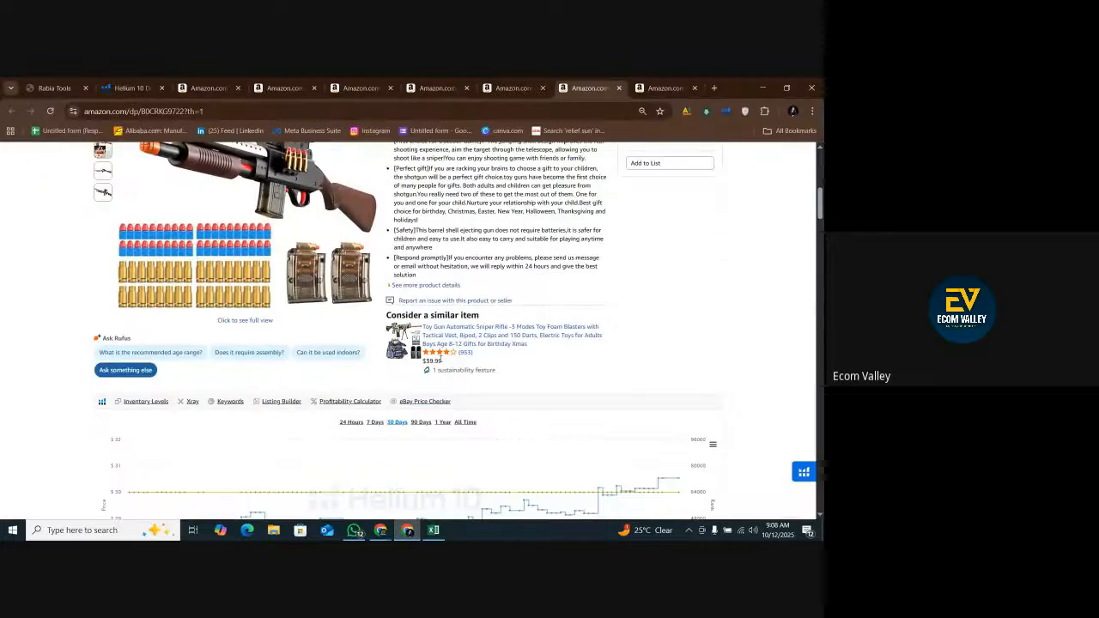
scroll(562, 340, "up", 5)
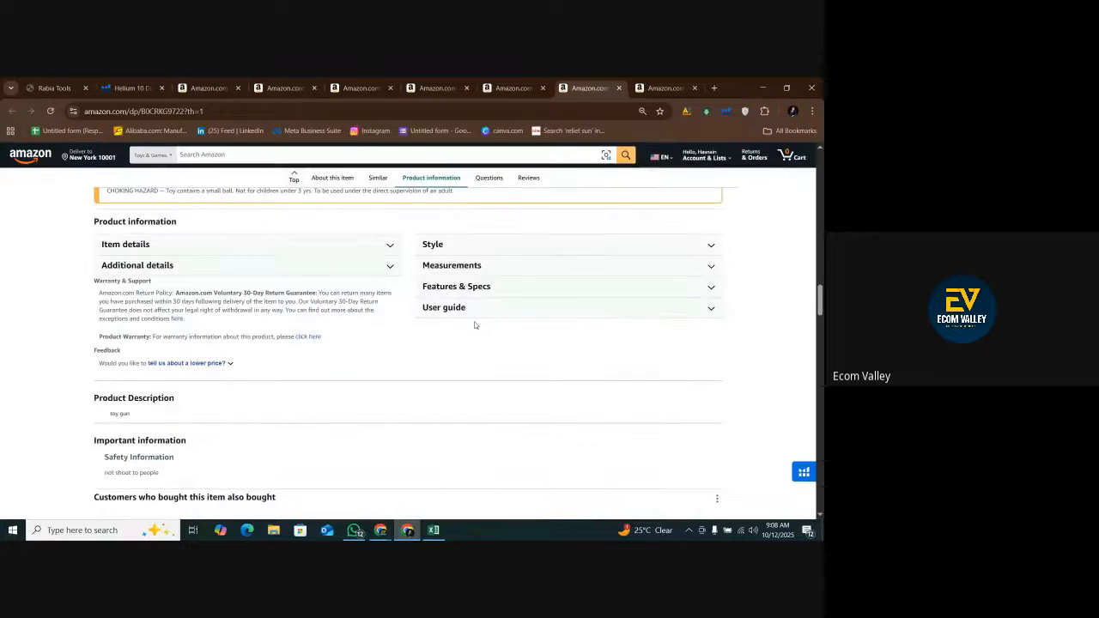
left_click(532, 264)
left_click_drag(624, 298, 572, 298)
right_click(576, 298)
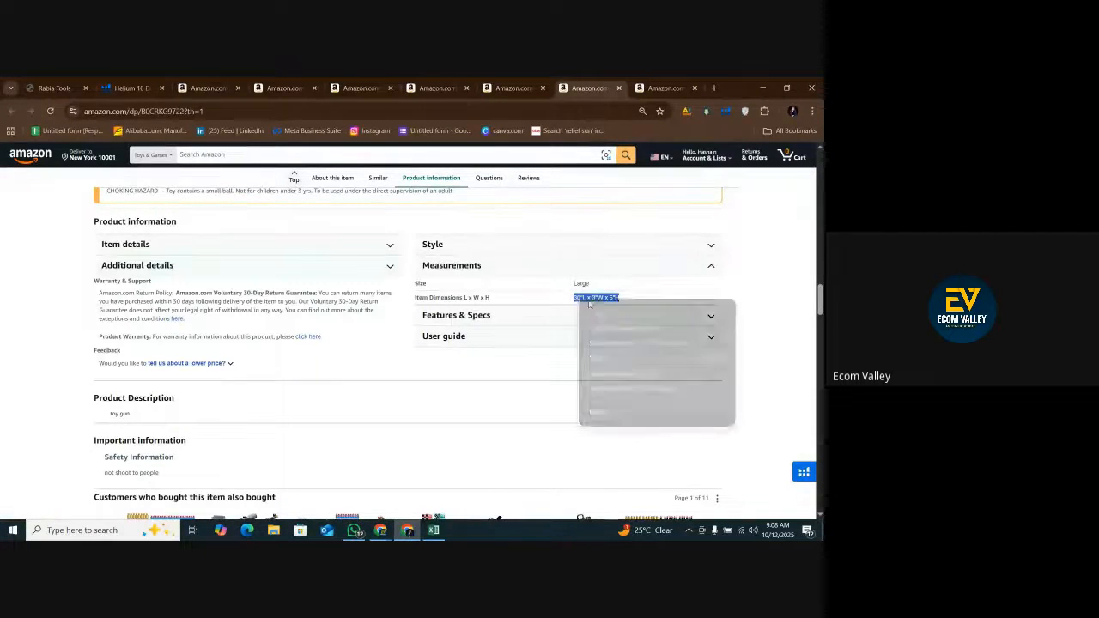
left_click(589, 312)
left_click(433, 529)
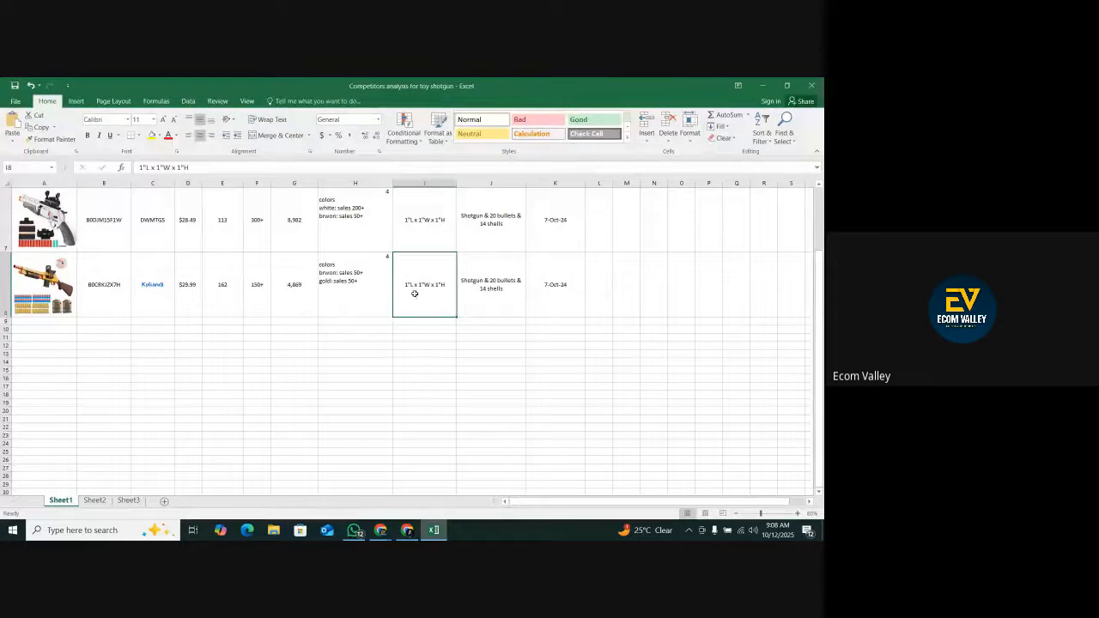
right_click(416, 293)
left_click(453, 337)
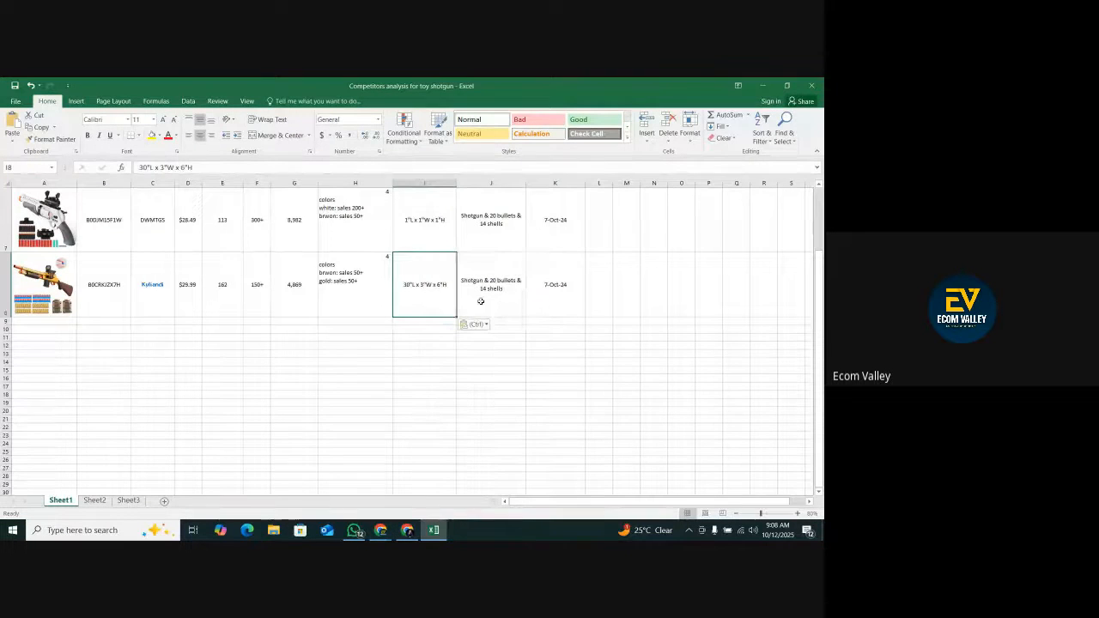
Examine the package contents image on the Kyliandi listing on Amazon for the bullet and shell quantities.
left_click(513, 313)
left_click(407, 530)
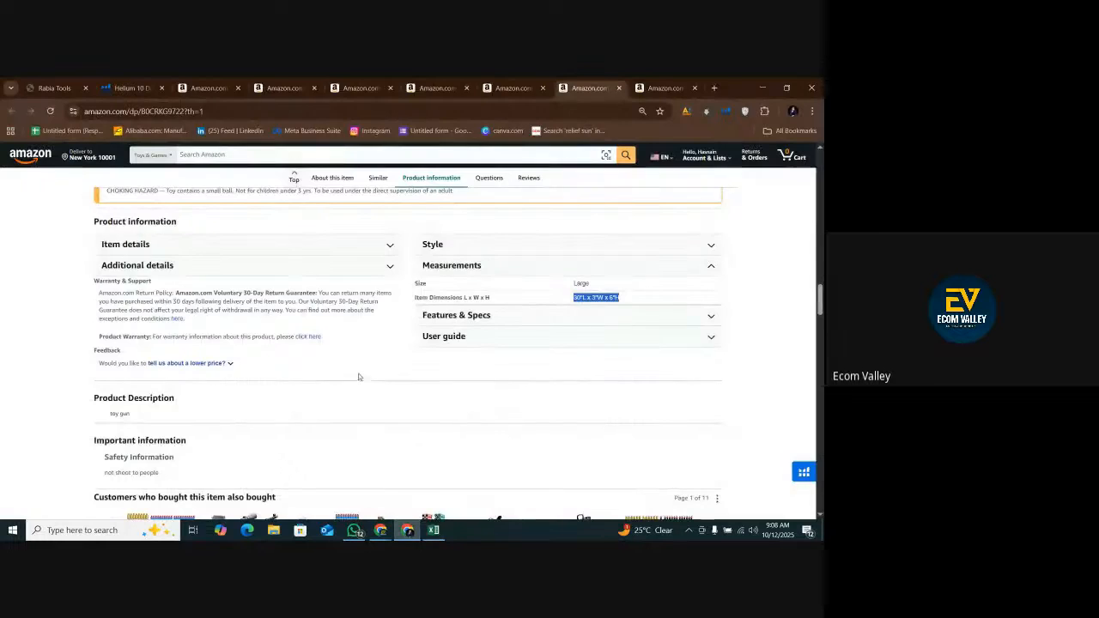
scroll(360, 370, "up", 6)
scroll(360, 369, "up", 15)
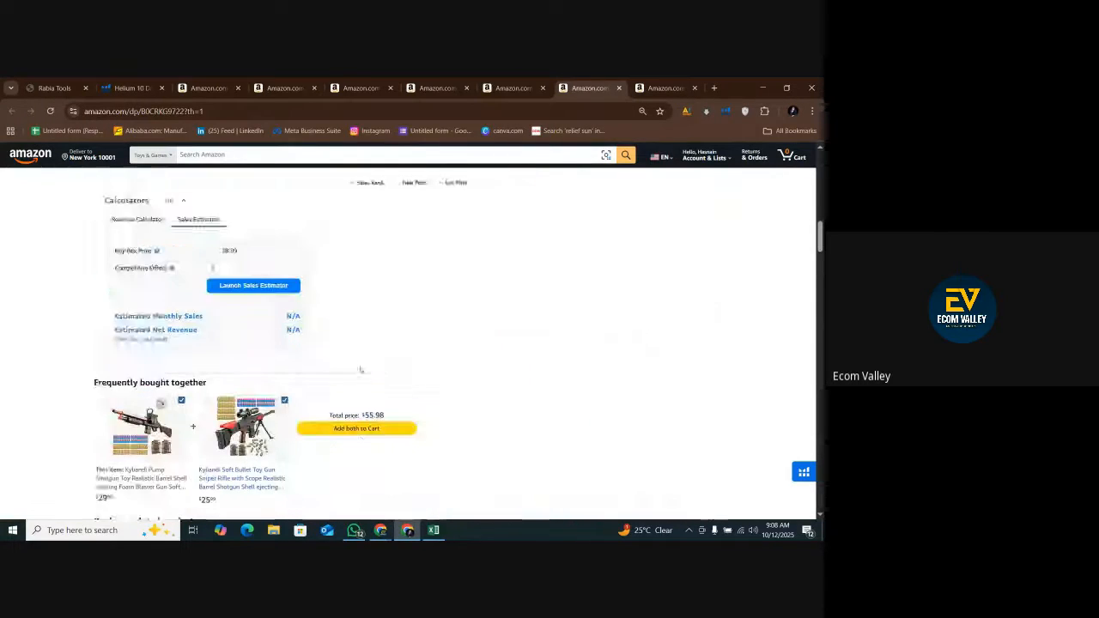
mouse_move(285, 357)
scroll(285, 357, "up", 2)
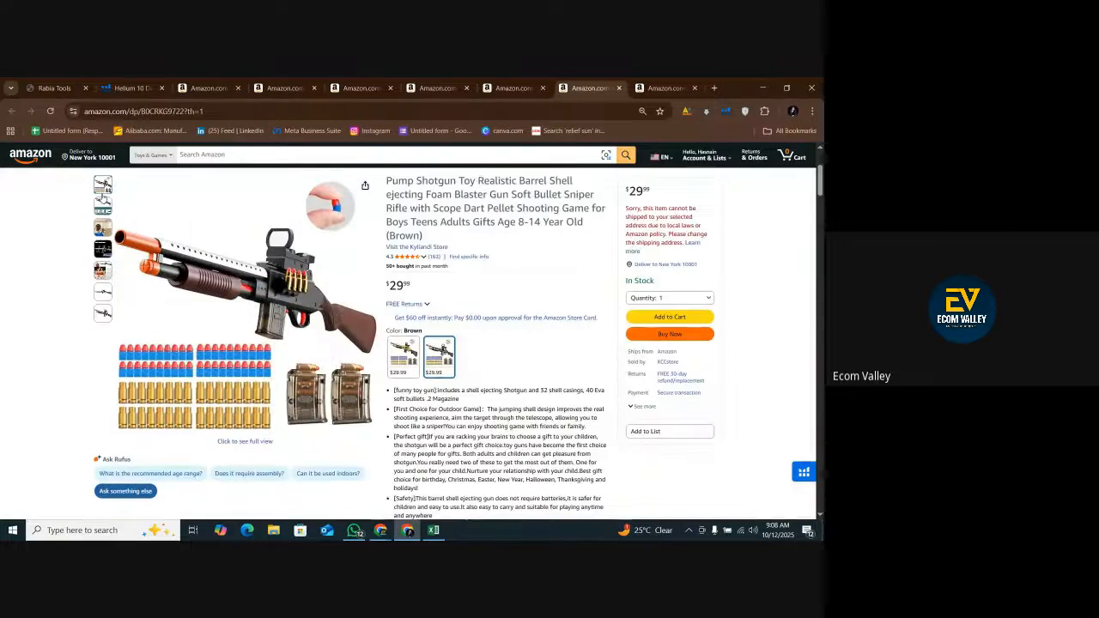
mouse_move(102, 205)
mouse_move(197, 391)
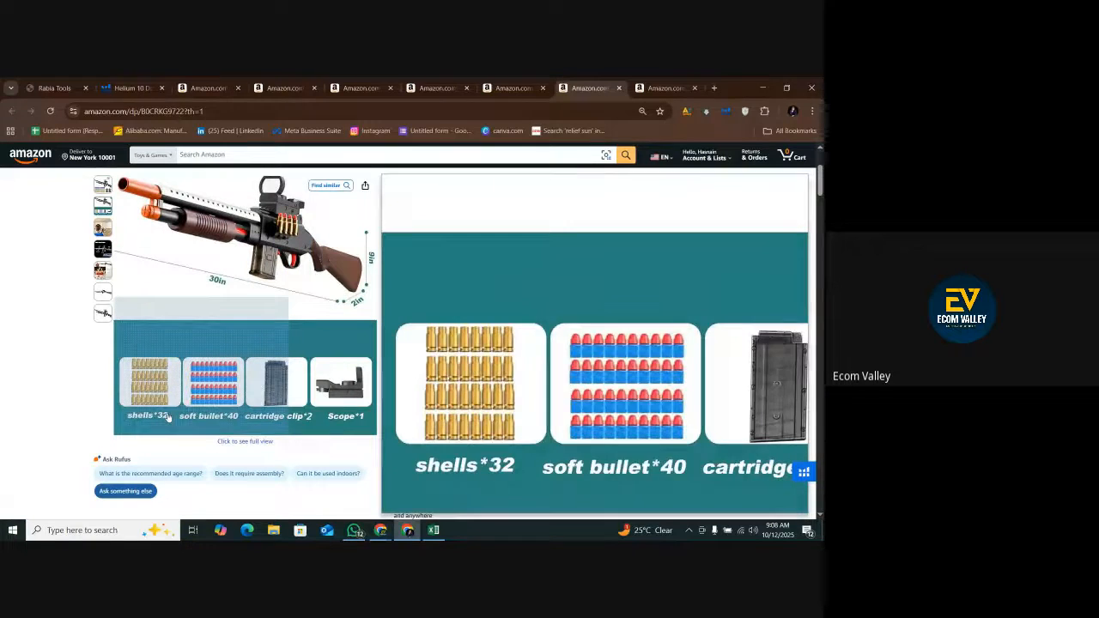
left_click(197, 326)
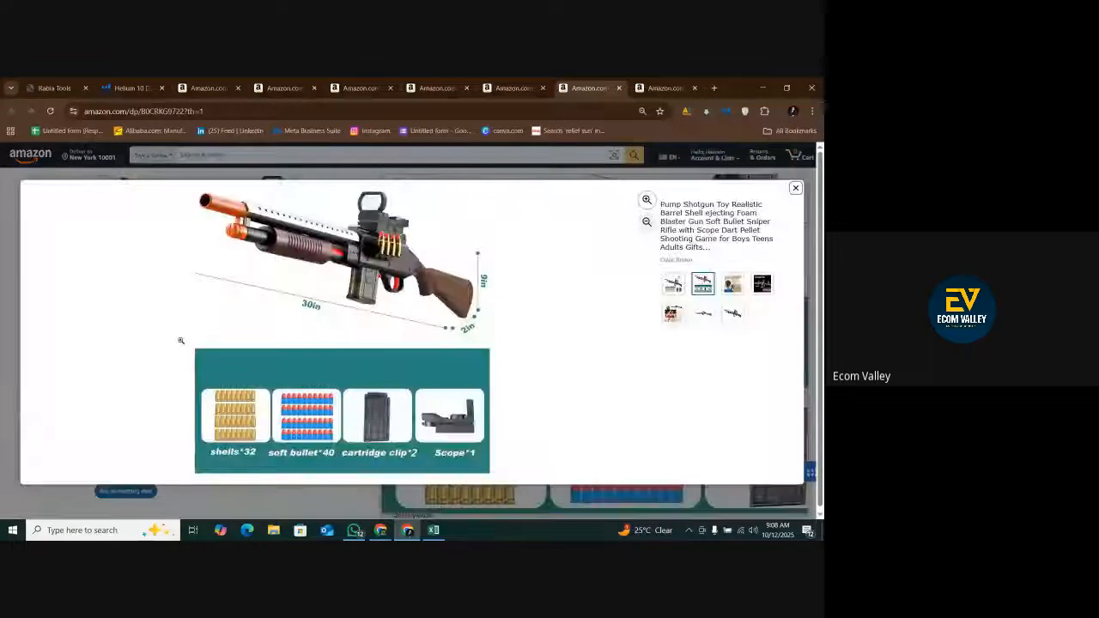
left_click(342, 438)
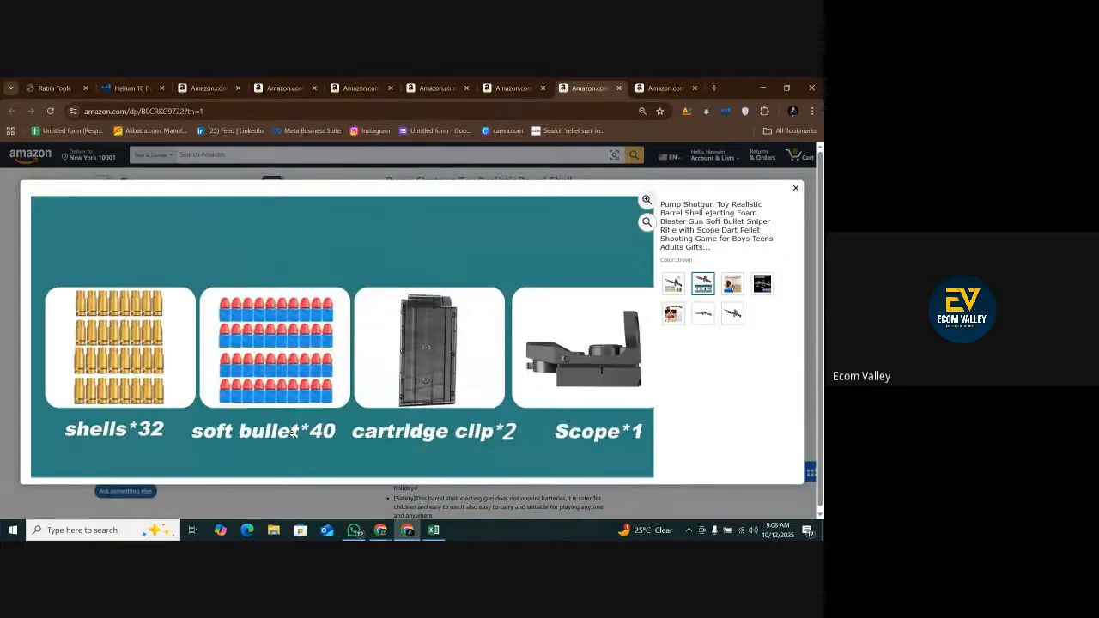
left_click(165, 416)
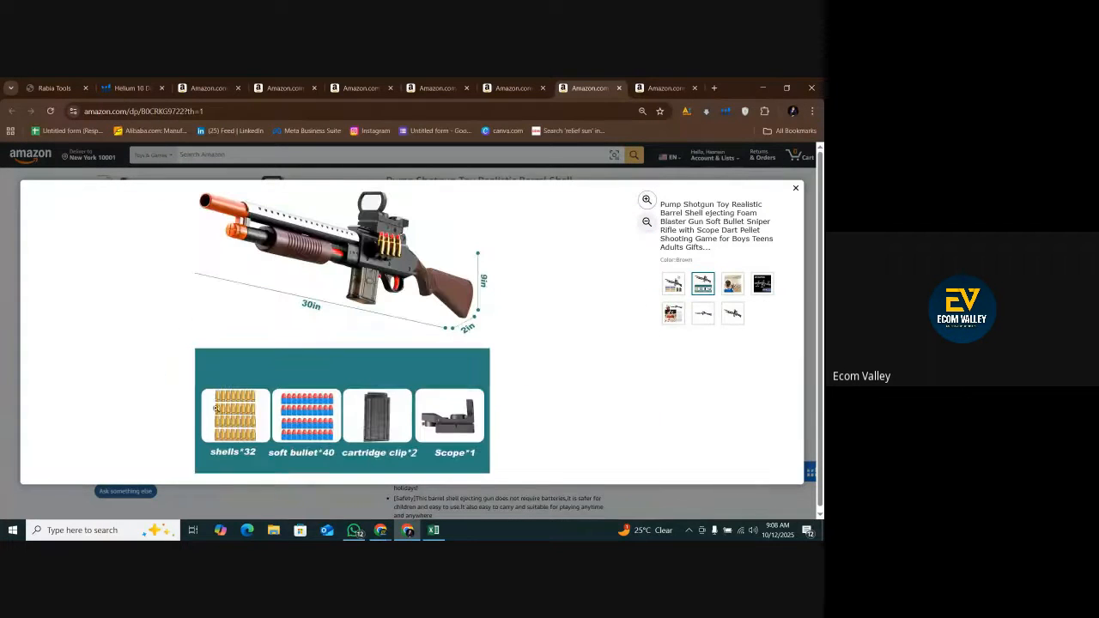
Change the package in cell J8 in Excel to Shotgun & 40 bullets & 32 shells.
left_click(433, 529)
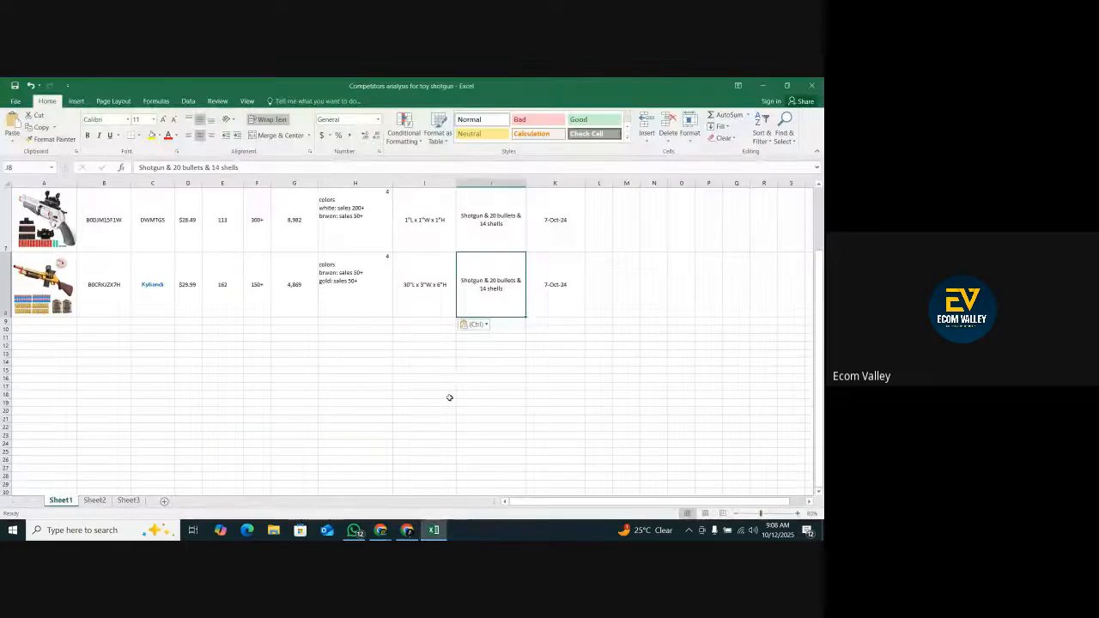
double_click(503, 285)
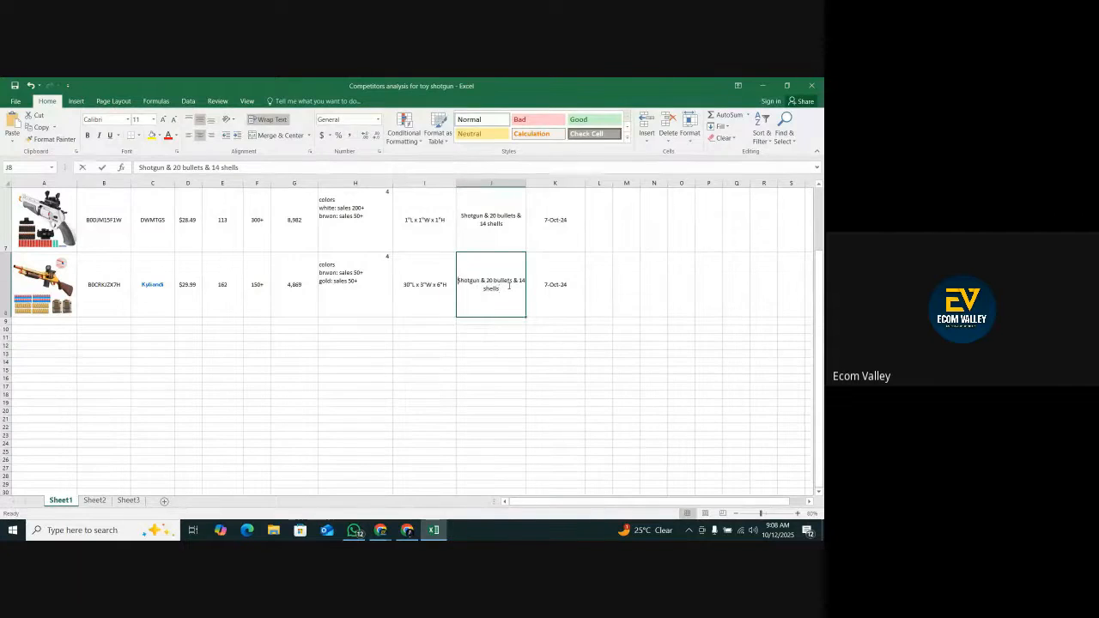
double_click(489, 281)
type("40")
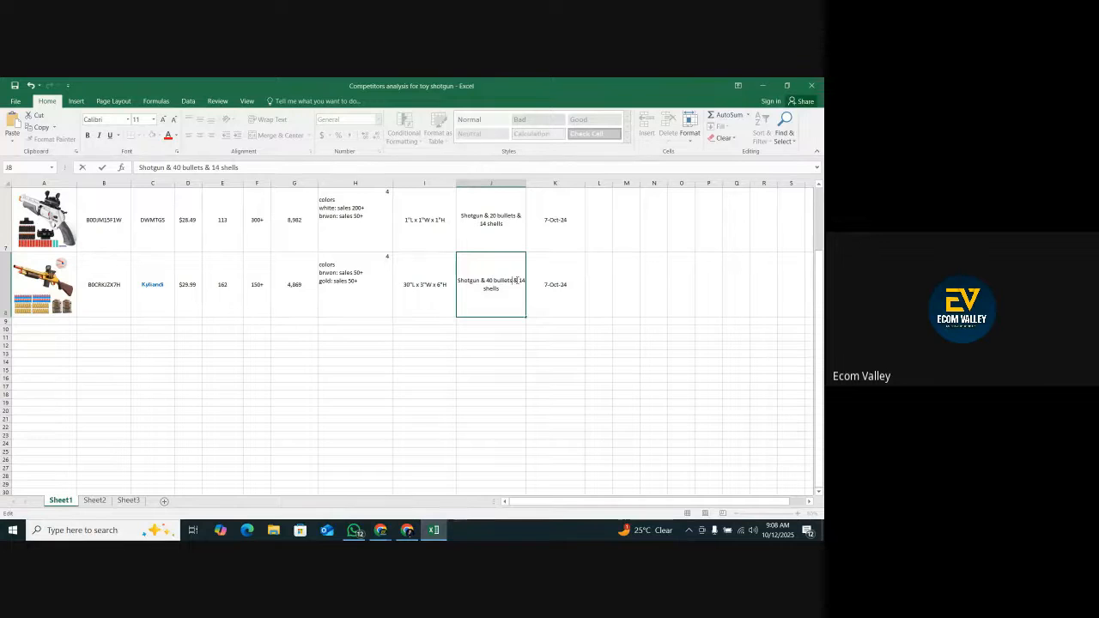
key("BackSpace")
left_click(582, 358)
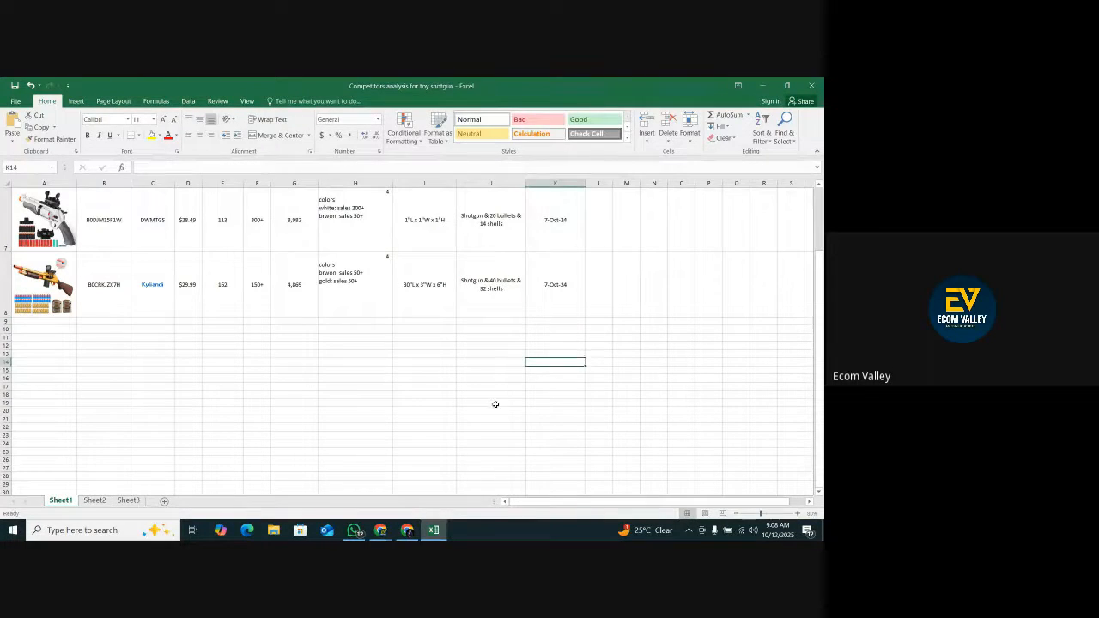
Look up the Kyliandi shotgun's creation date in the Xray results and enter 4 jan 2024 in cell K8 in Excel.
left_click(407, 529)
left_click(211, 88)
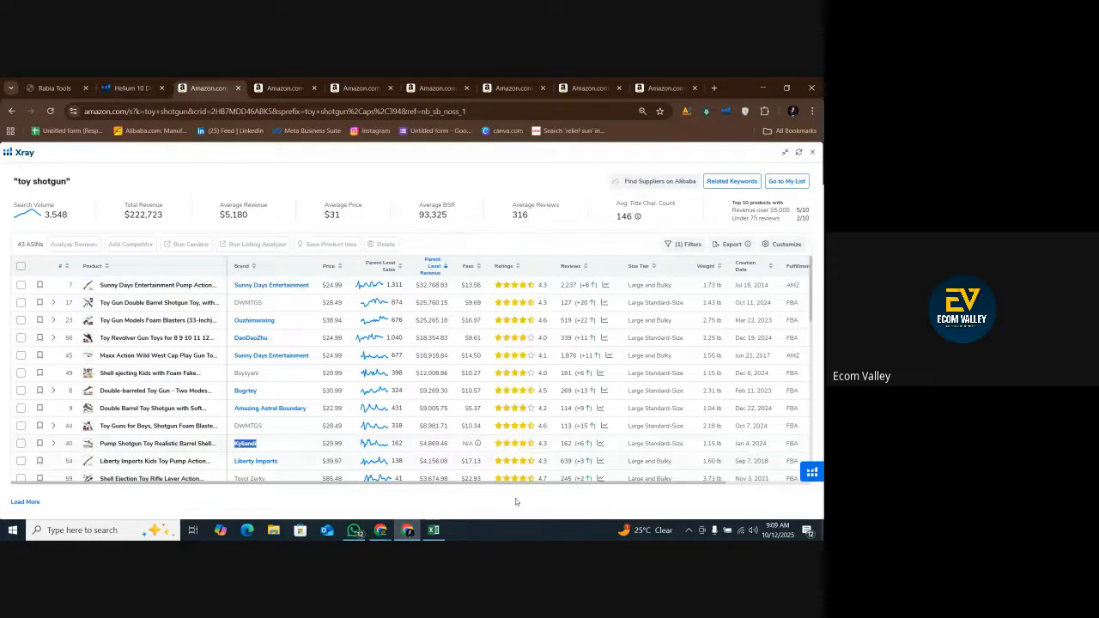
left_click(433, 530)
left_click(554, 284)
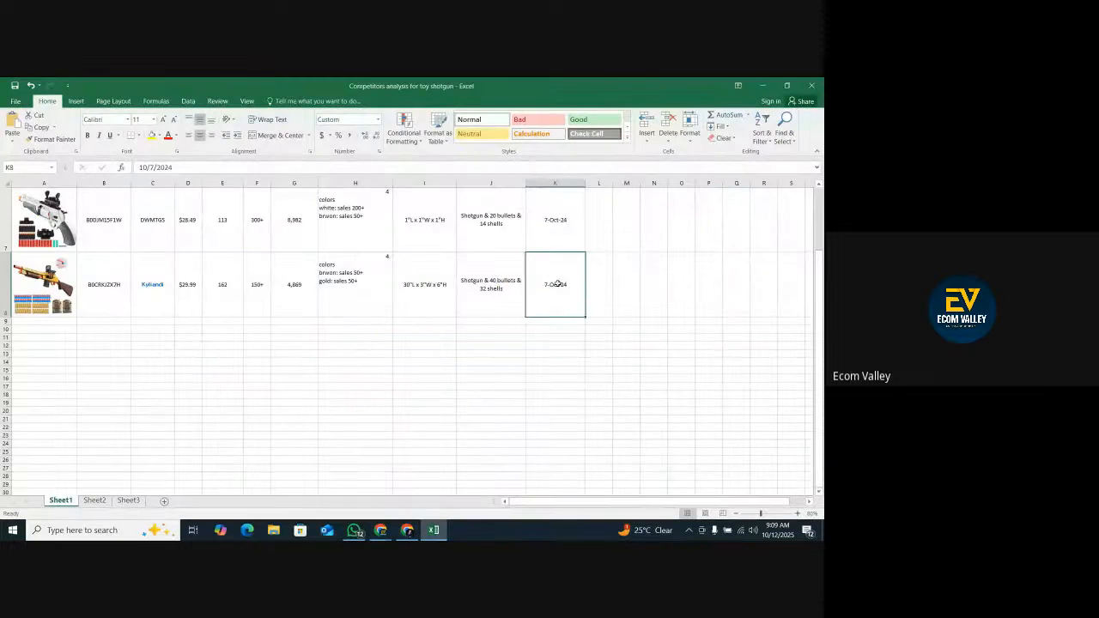
type("4 jan")
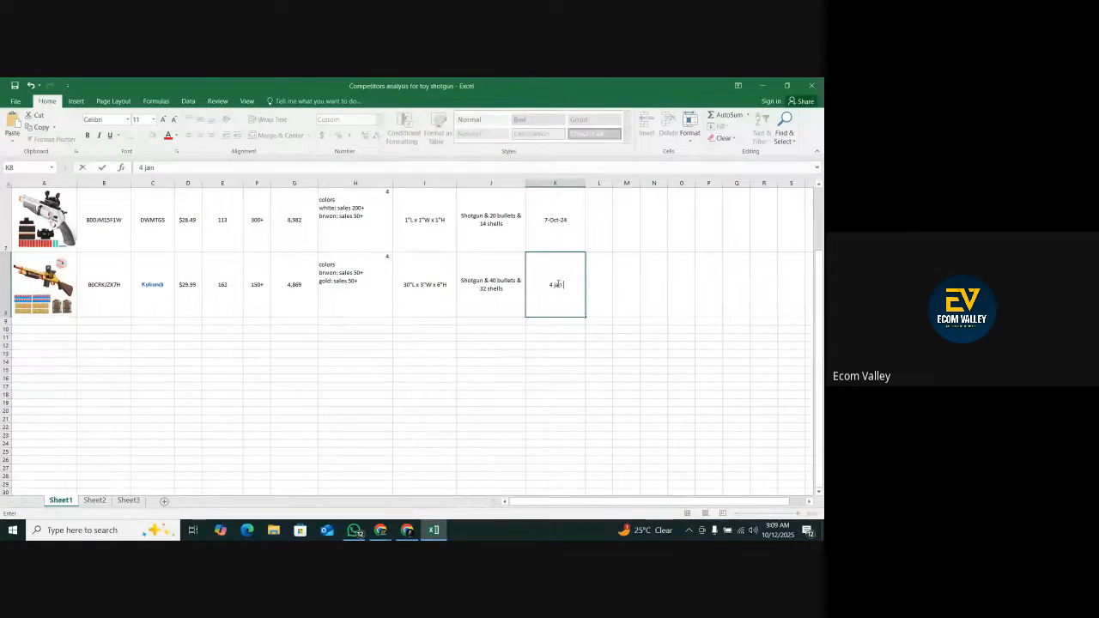
type(" 2024")
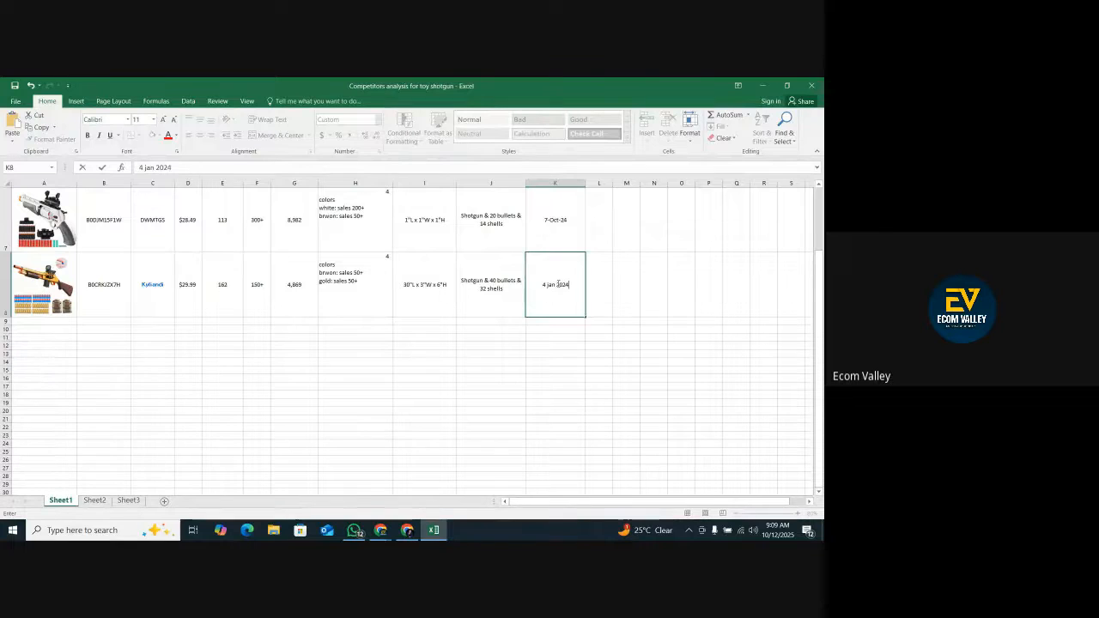
left_click(580, 345)
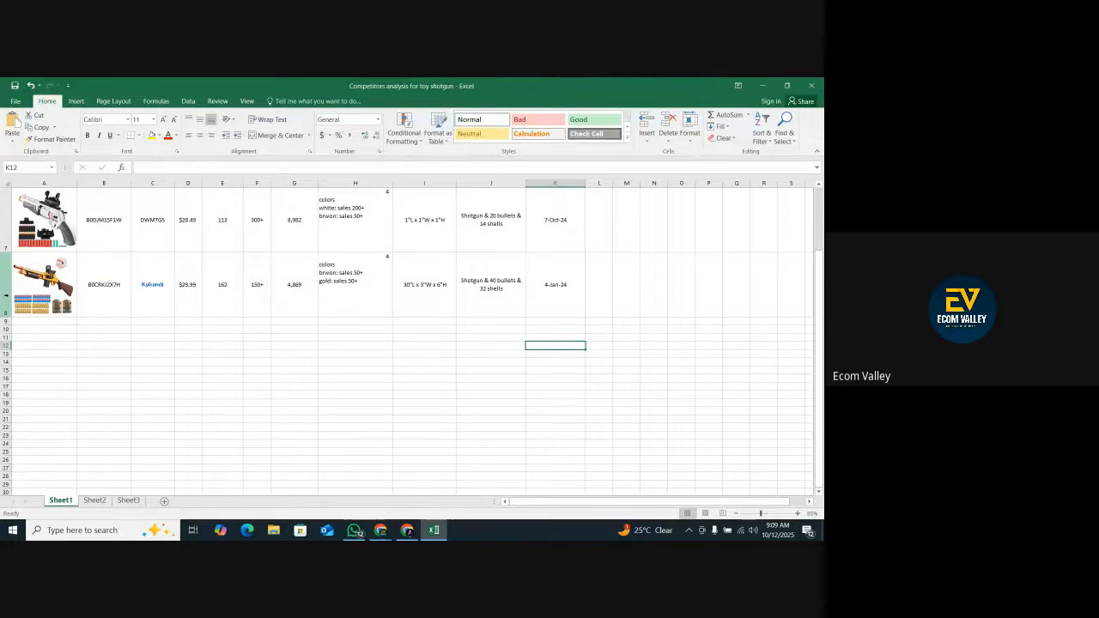
Duplicate row 8 into row 9 and cut the copied shotgun picture out of cell A9.
left_click(7, 287)
right_click(7, 295)
left_click(23, 317)
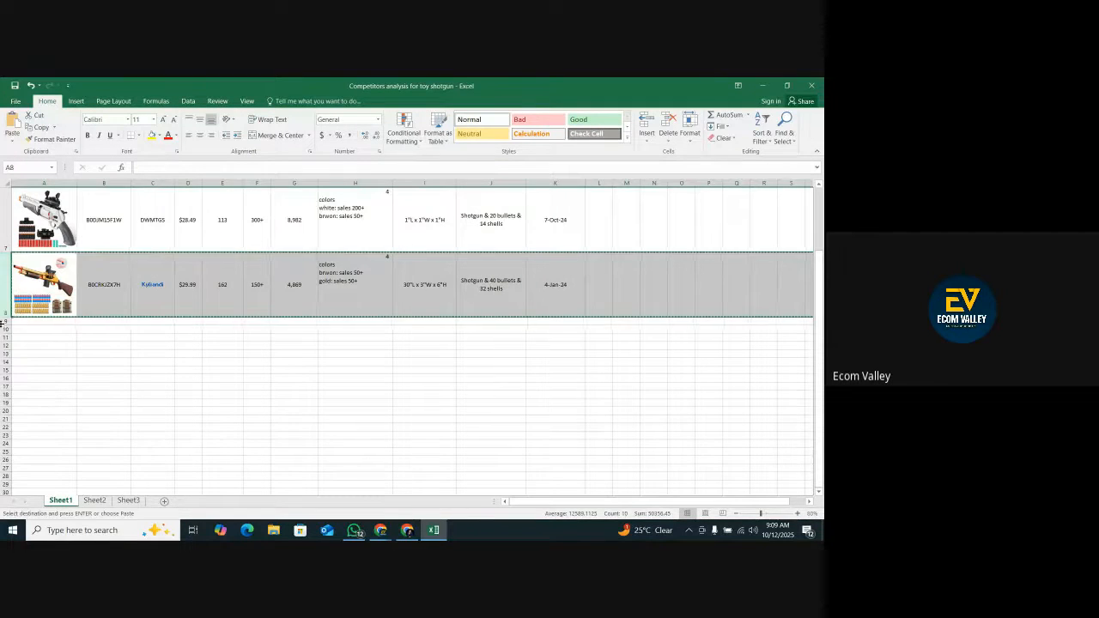
right_click(4, 323)
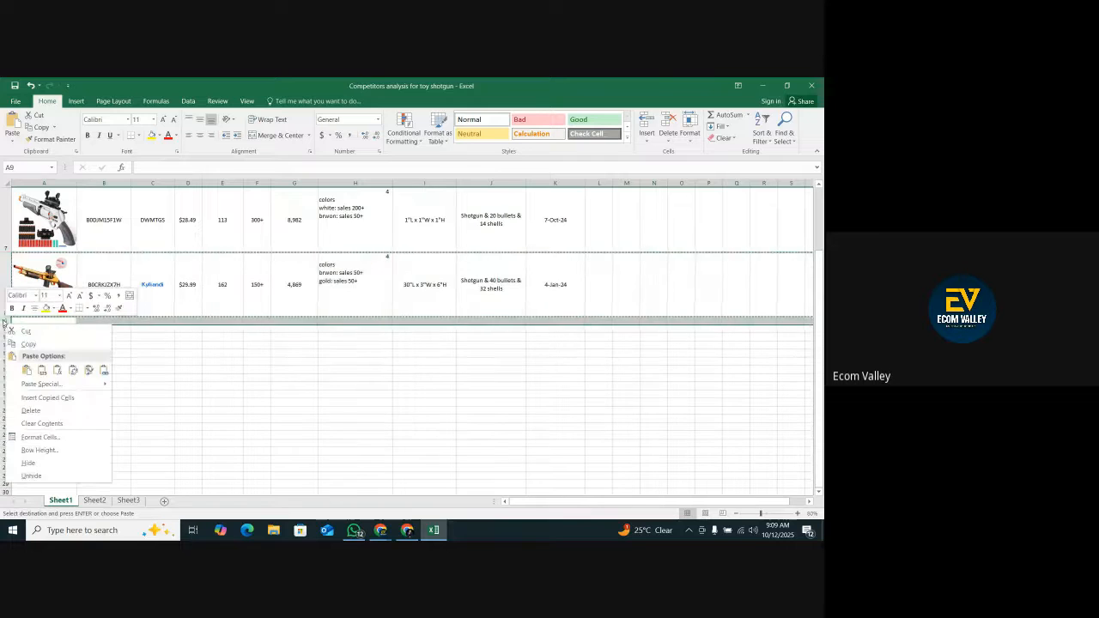
left_click(26, 370)
right_click(50, 344)
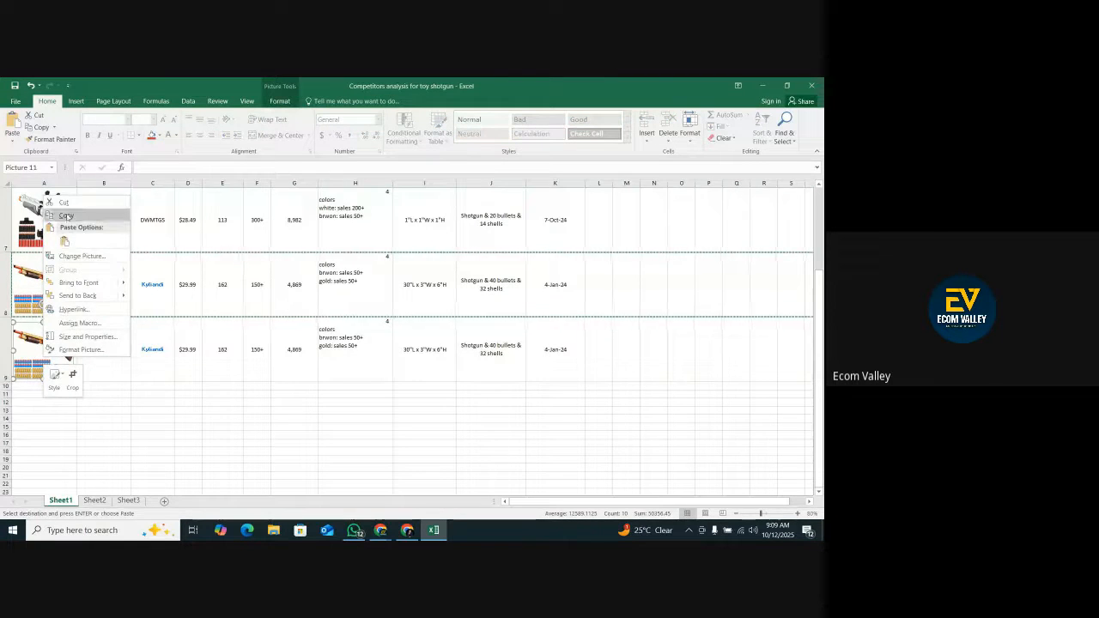
left_click(64, 204)
Copy the main picture from the Safe Toy Double Barrel Gun listing on Amazon and paste it at cell A9 in Excel.
left_click(407, 531)
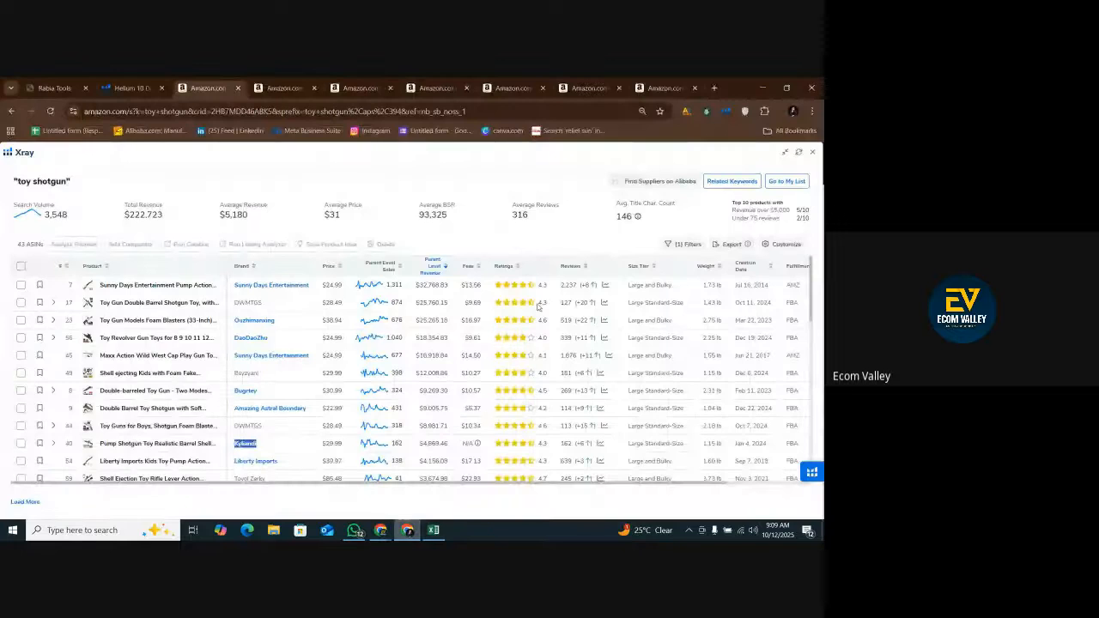
left_click(663, 88)
scroll(518, 269, "down", 2)
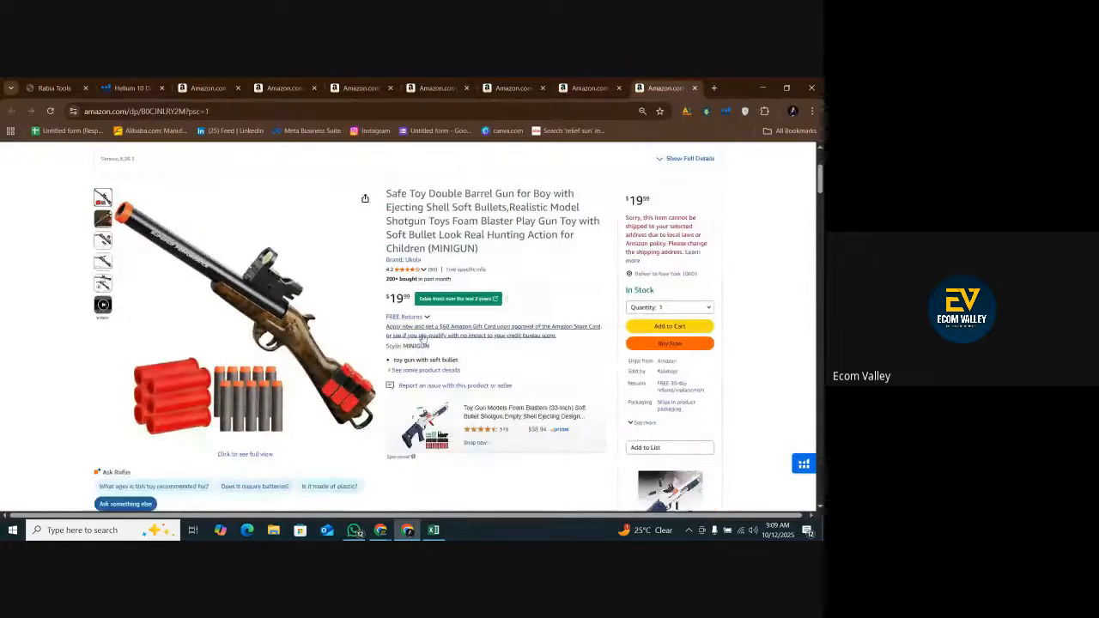
left_click(246, 334)
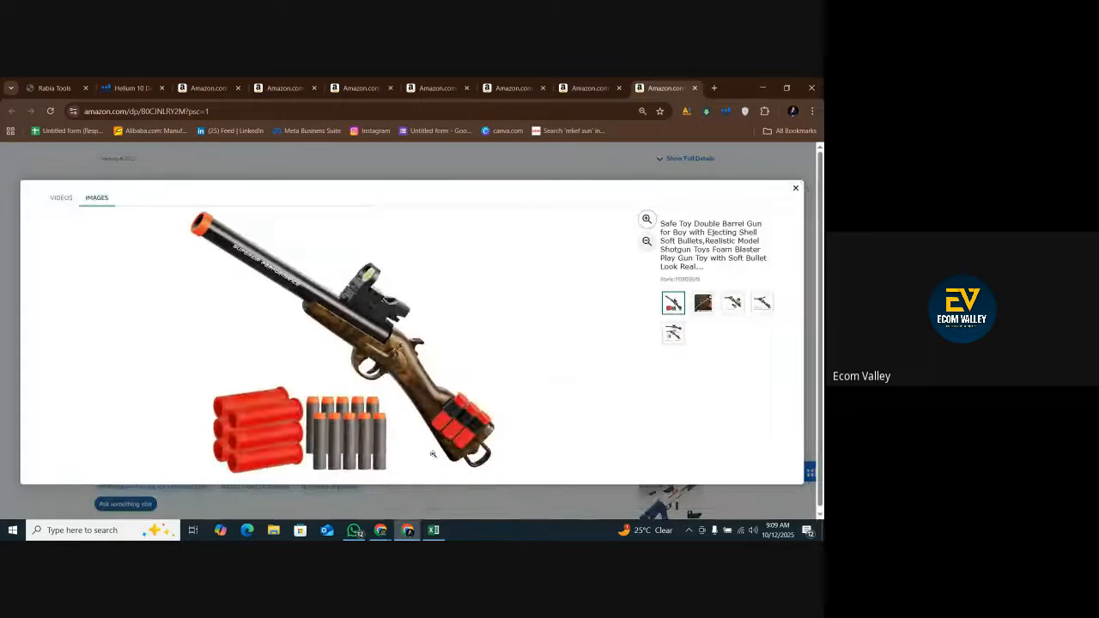
key("Escape")
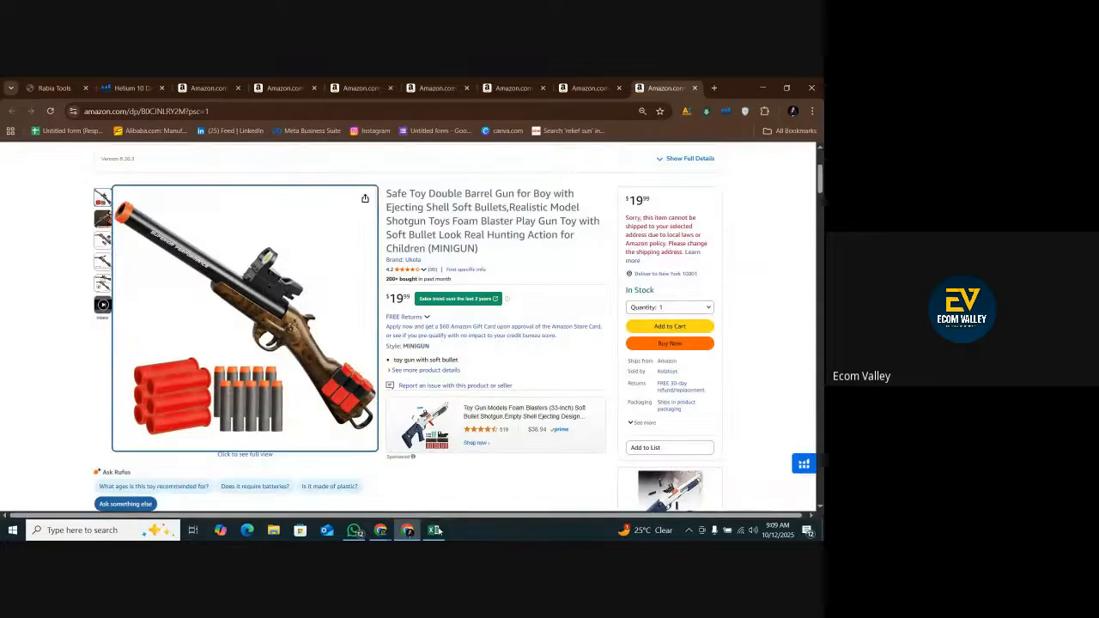
left_click(348, 350)
left_click_drag(407, 303, 43, 340)
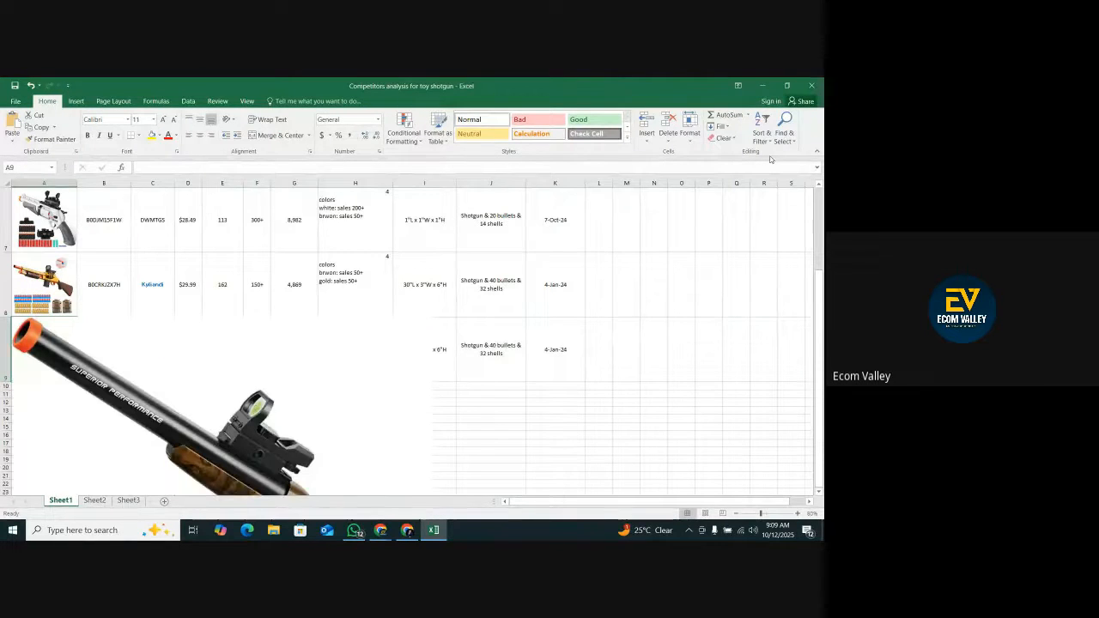
Set the pasted shotgun picture's width to 4 inches, then shrink it to about 1.49 inches wide and fit it inside cell A9.
left_click(358, 395)
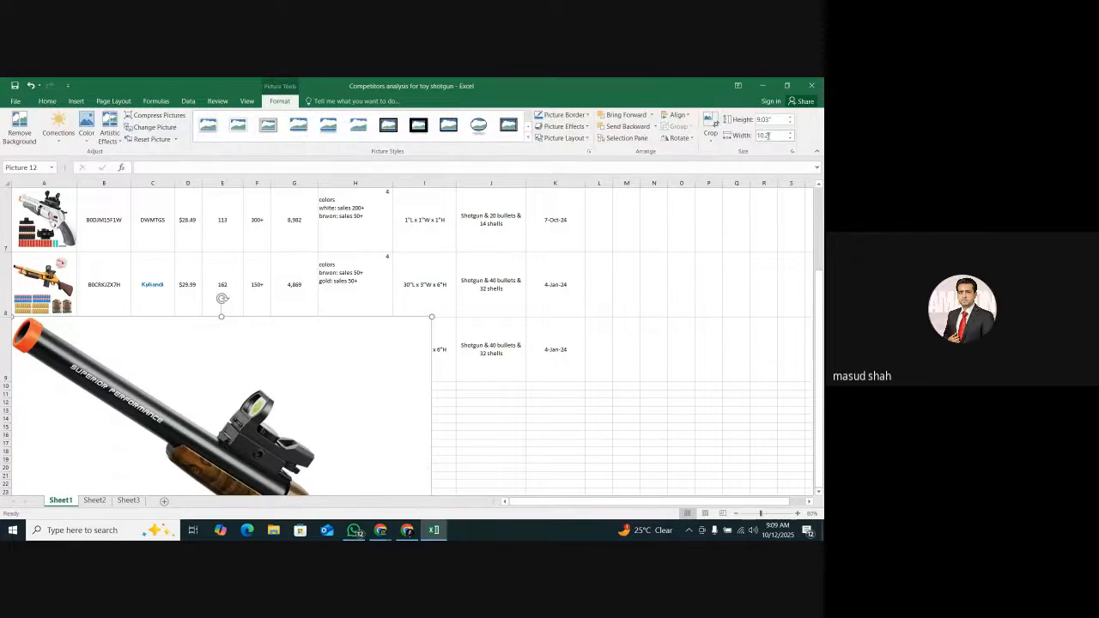
key("Return")
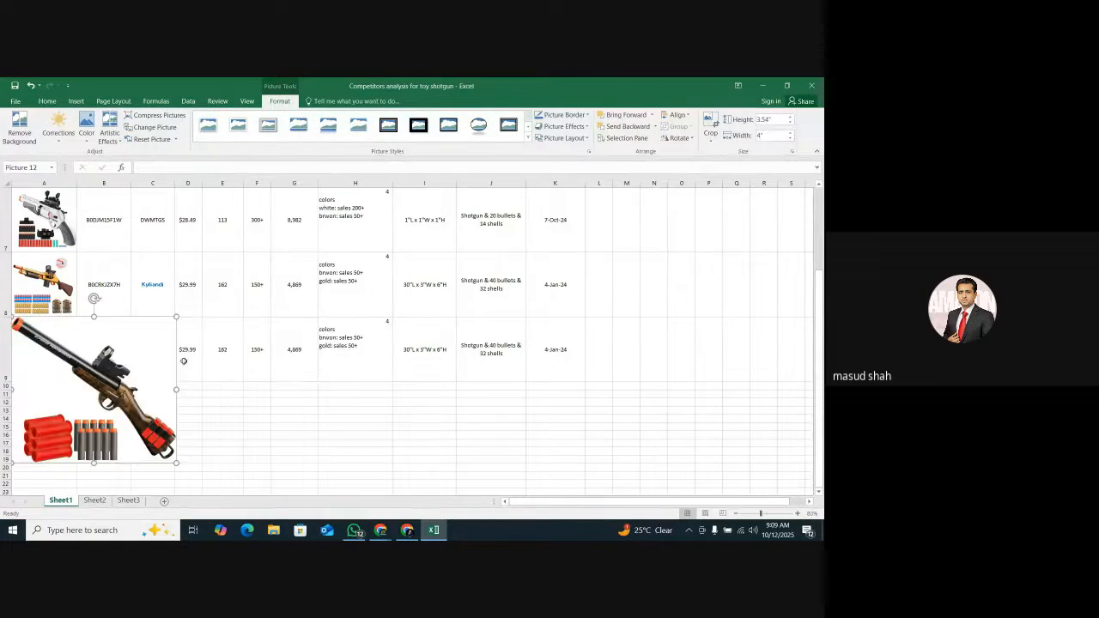
left_click_drag(176, 463, 73, 369)
left_click_drag(50, 341, 53, 348)
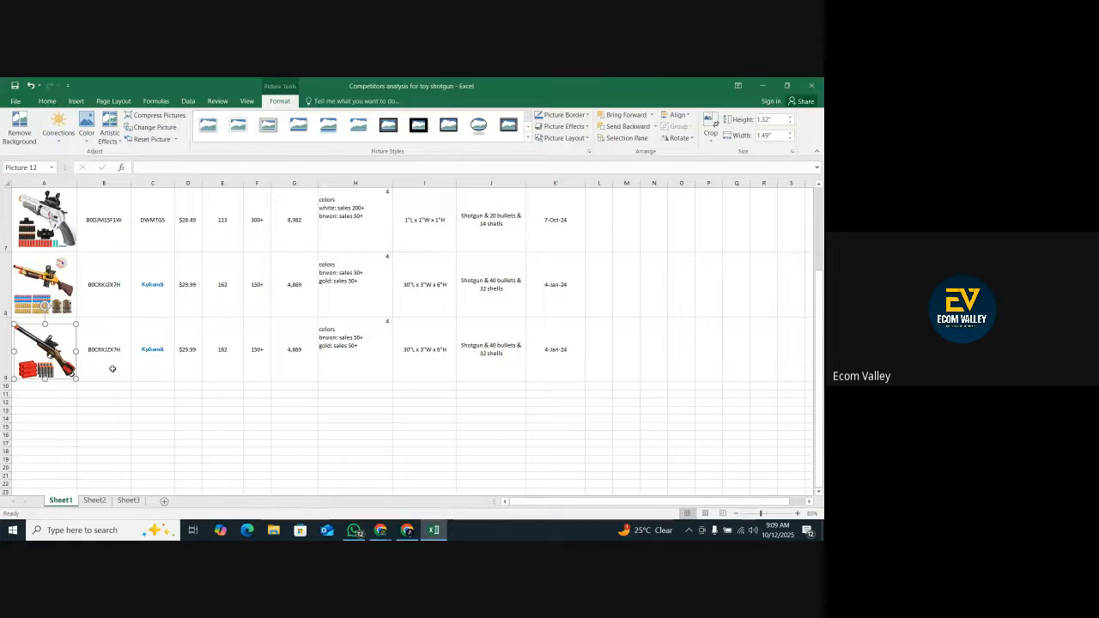
Copy the ASIN B0CJNLRY2M from the double barrel gun listing's address on Amazon and paste it into cell B9 in Excel.
left_click(407, 530)
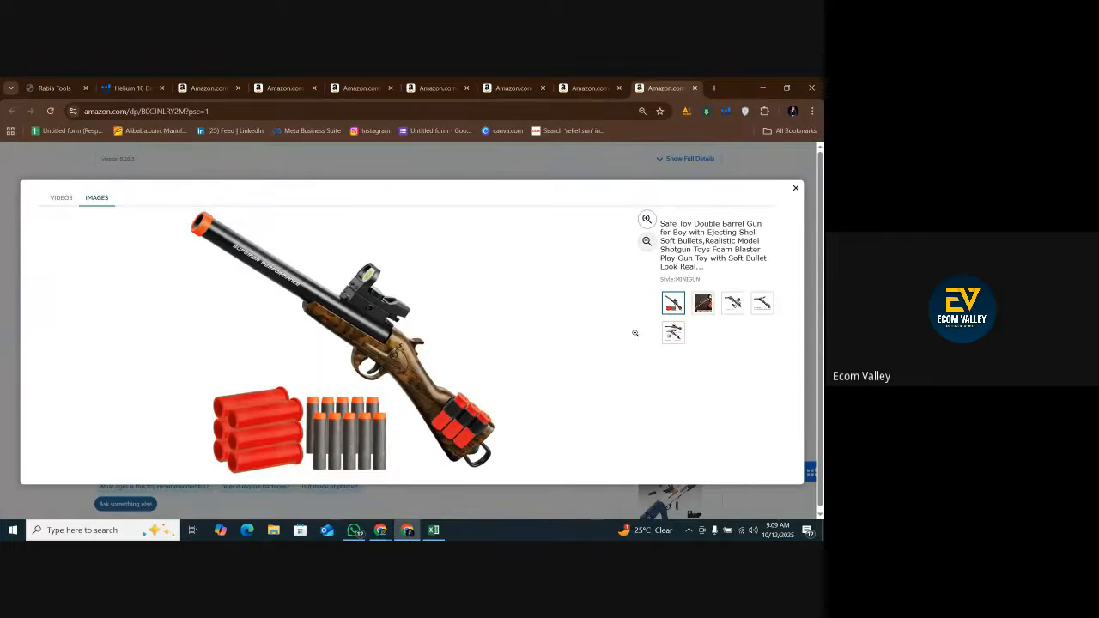
left_click(796, 189)
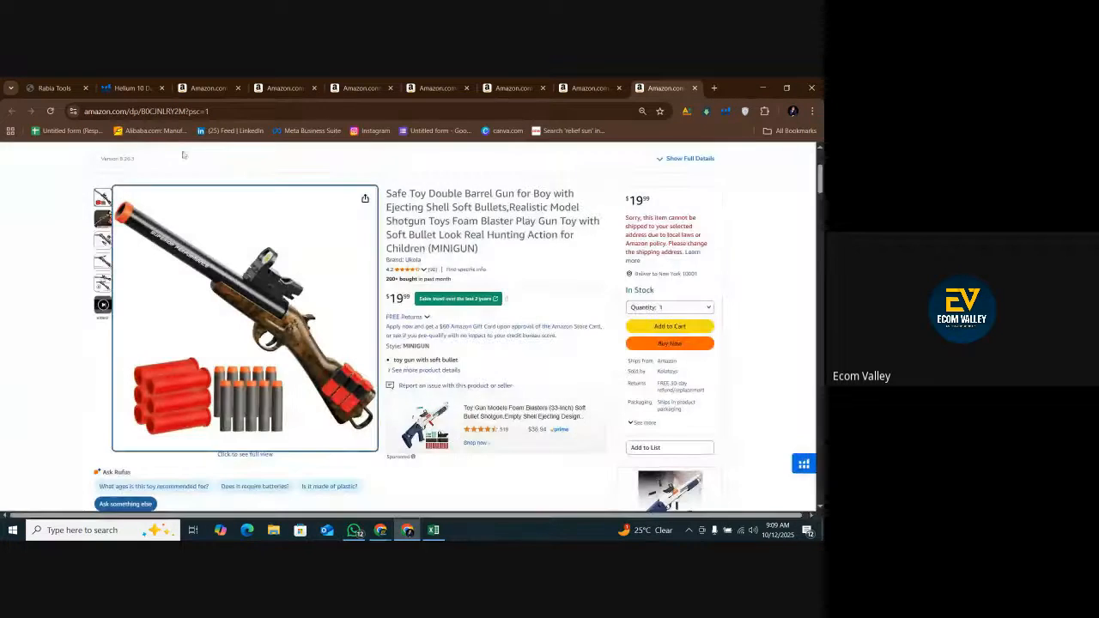
double_click(210, 111)
right_click(206, 113)
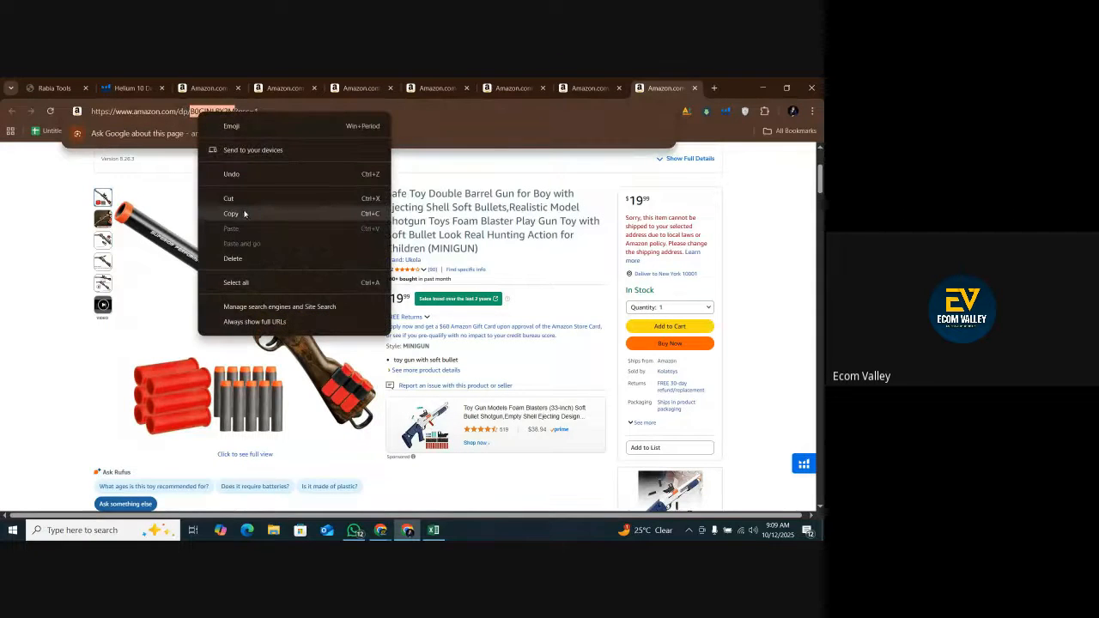
left_click(244, 213)
left_click(433, 530)
right_click(128, 359)
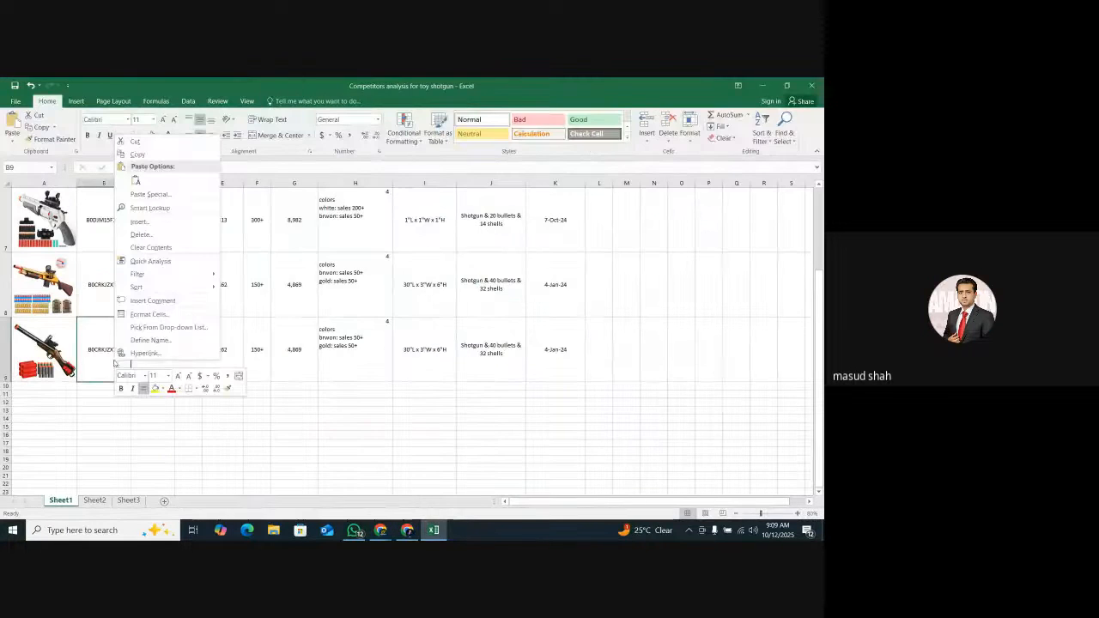
left_click(134, 175)
left_click(166, 354)
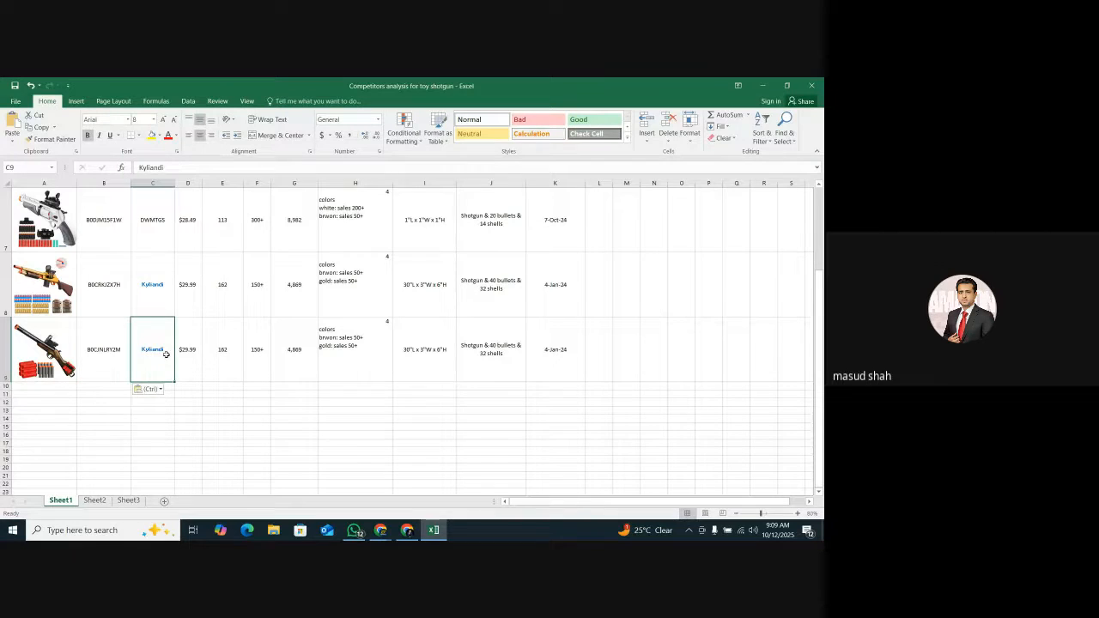
scroll(245, 346, "up", 2)
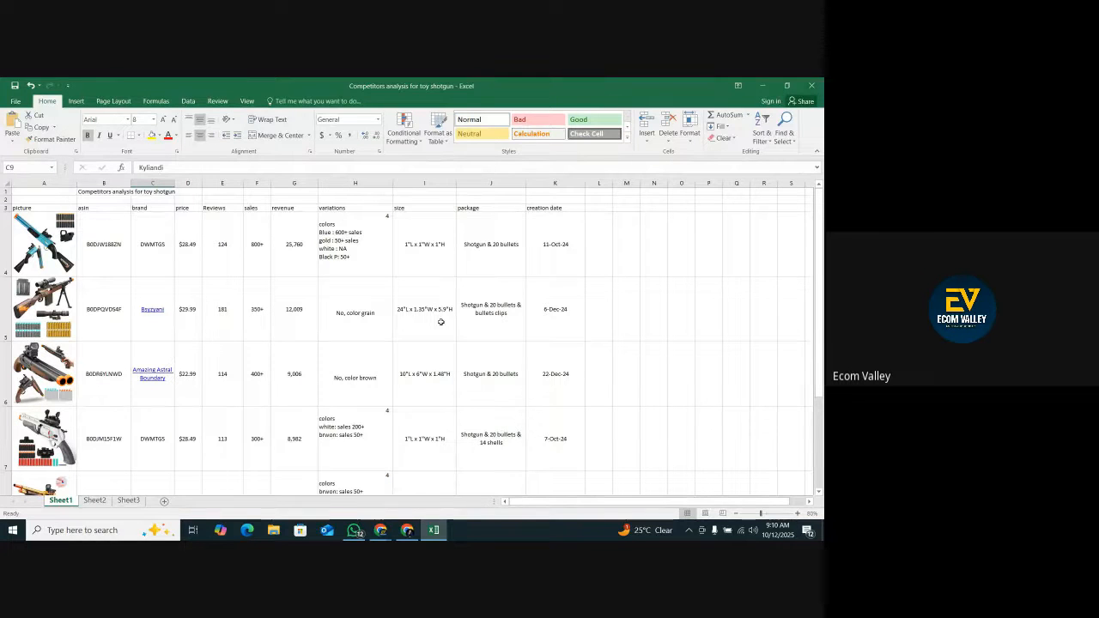
scroll(167, 351, "down", 2)
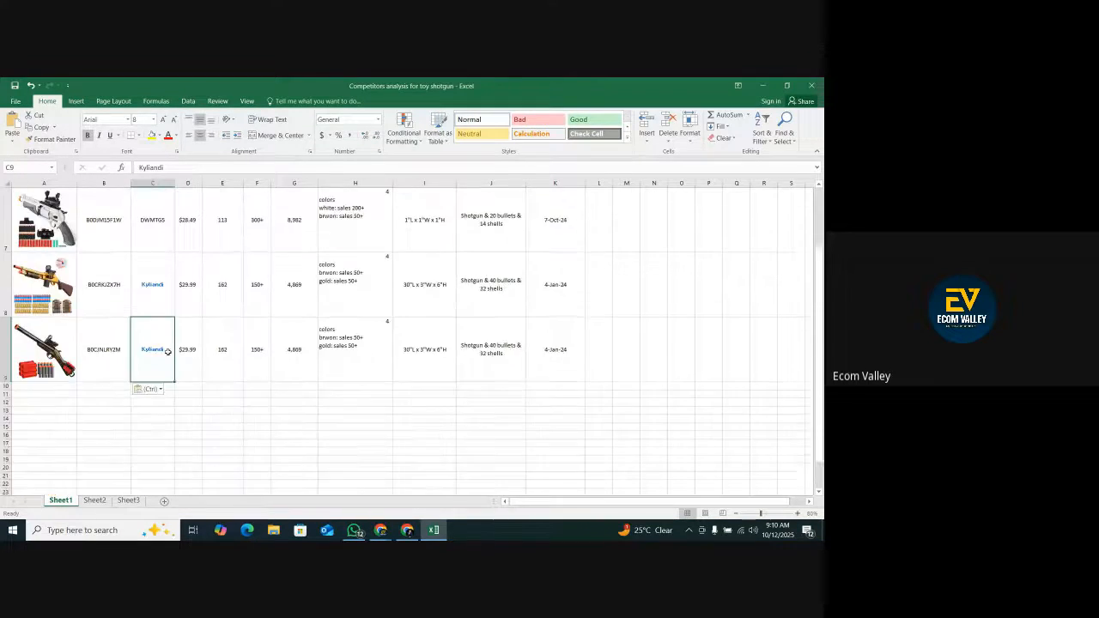
Check the double barrel gun listing on Amazon and enter the price 19.99 in cell D9 and 90 reviews in cell E9 in Excel.
left_click(188, 361)
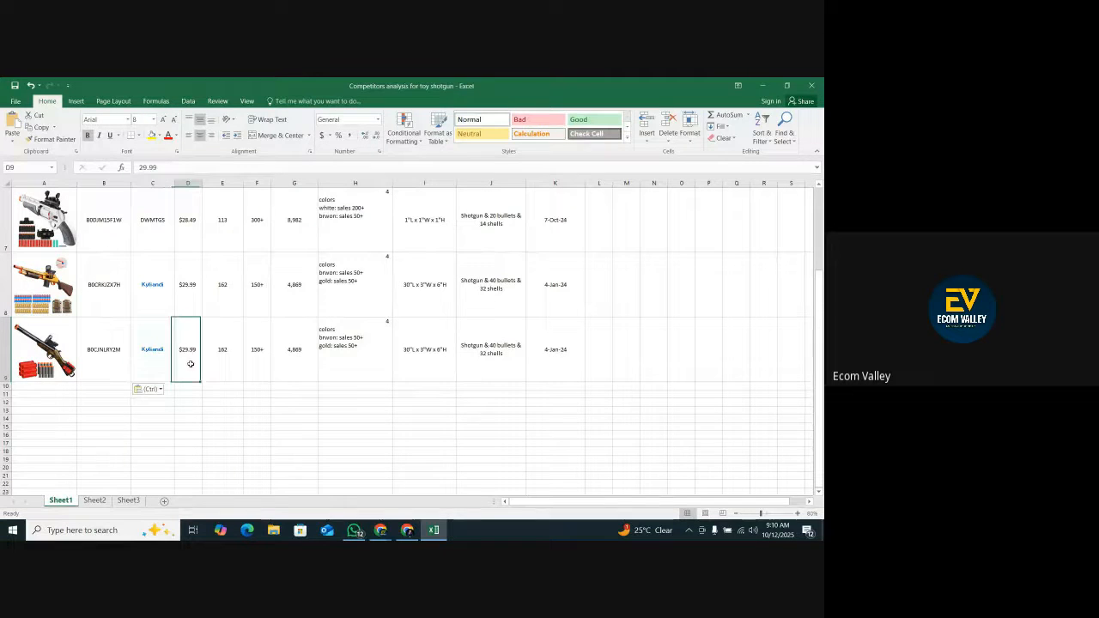
left_click(408, 530)
left_click(408, 530)
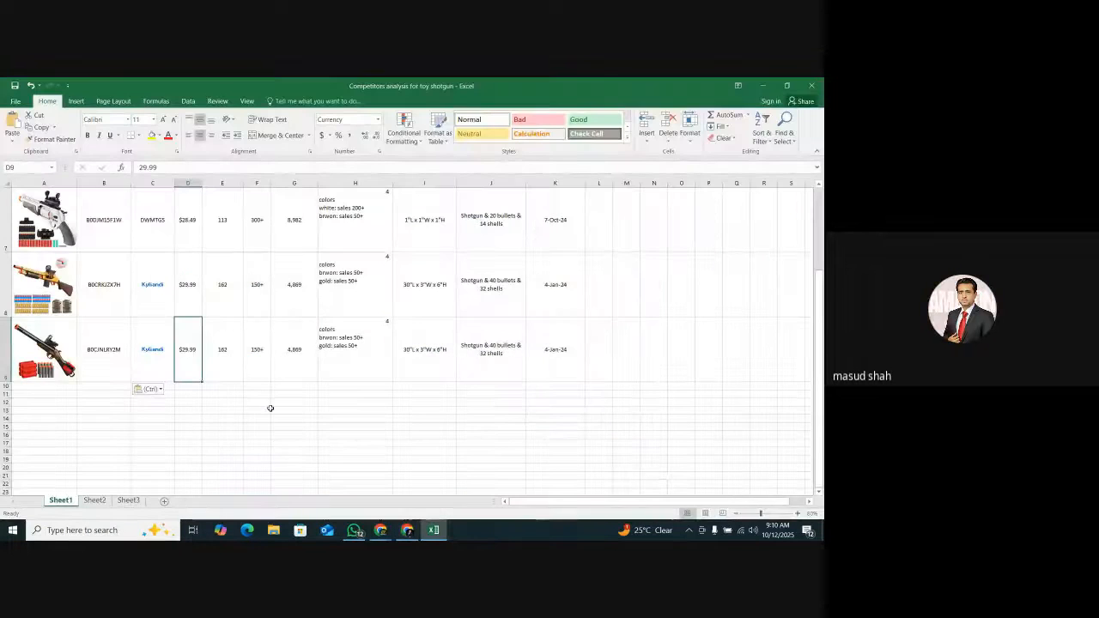
type("90")
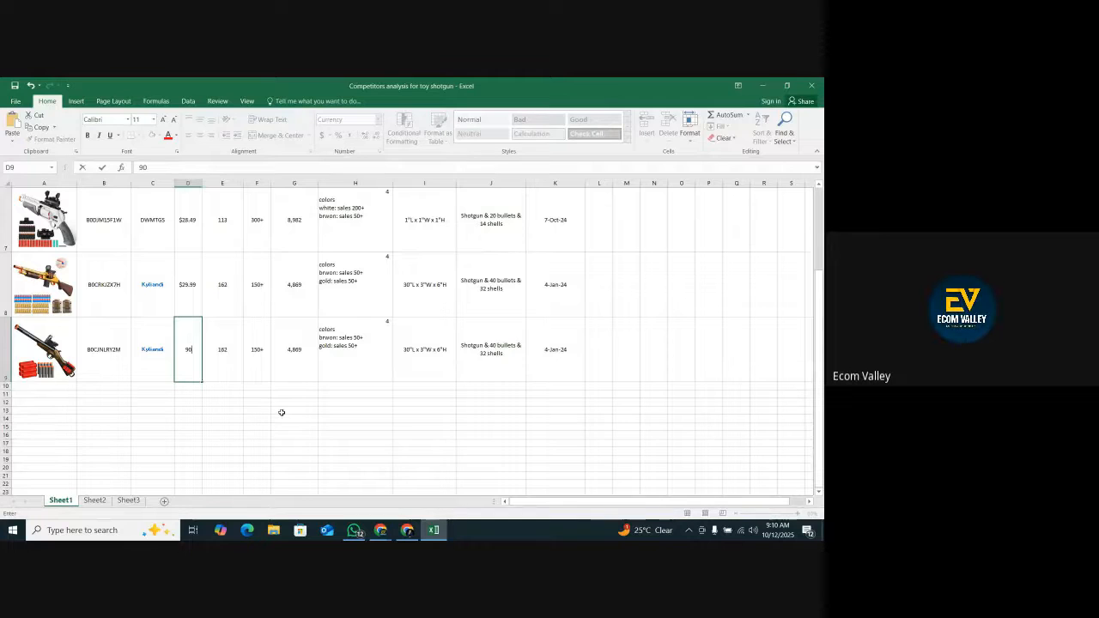
left_click(407, 529)
left_click(407, 529)
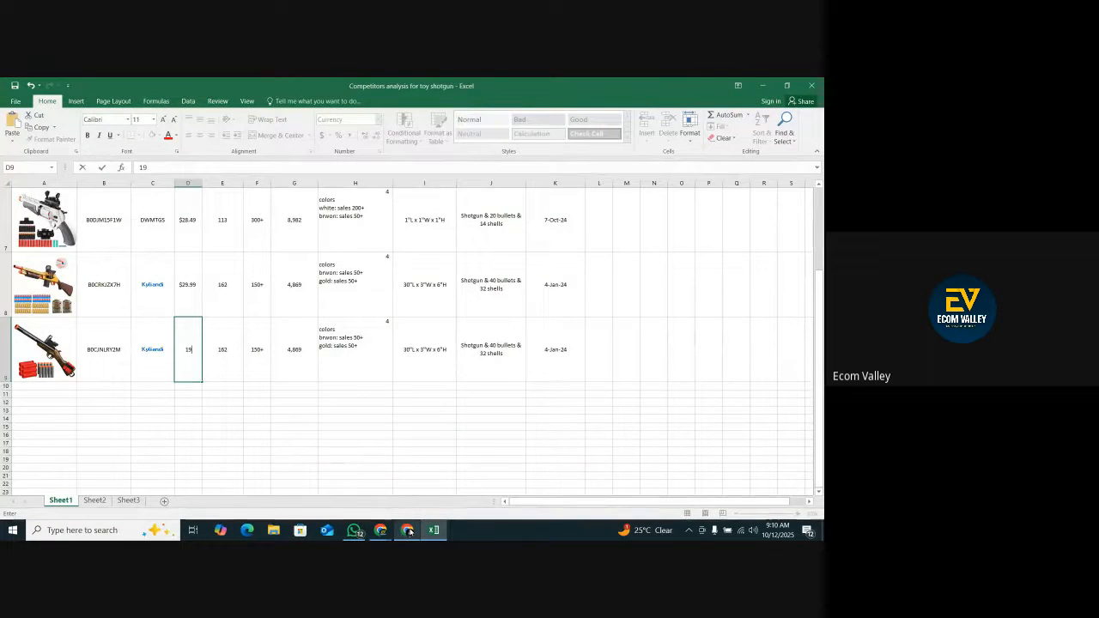
left_click(238, 378)
type("90")
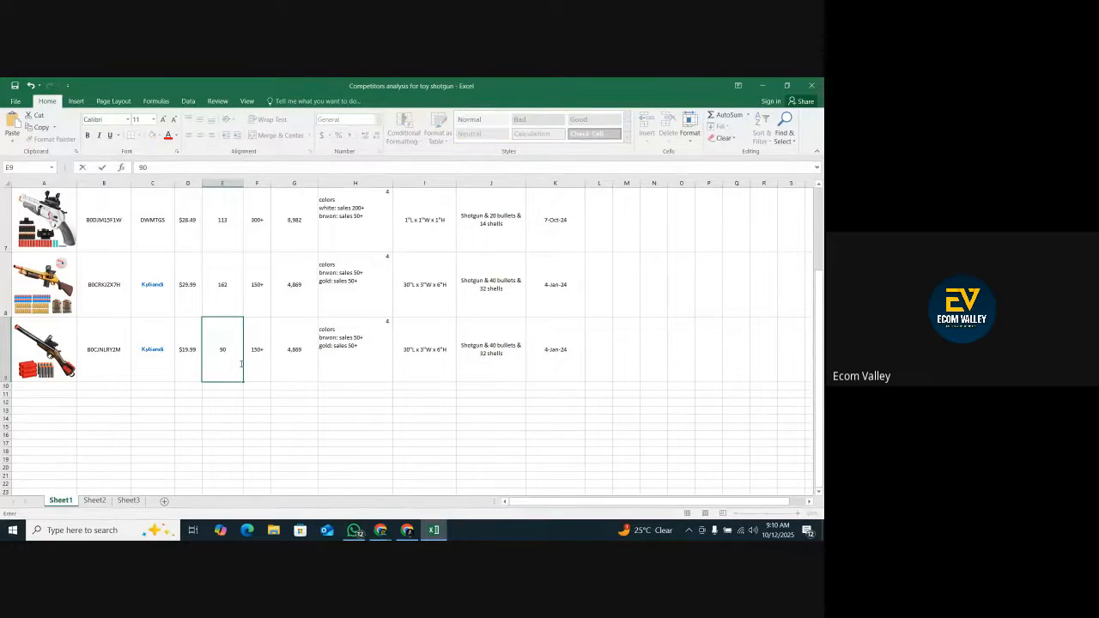
Look up the double barrel gun's past-month sales on its Amazon listing and enter 200+ in cell F9 in Excel.
left_click(246, 363)
left_click(407, 529)
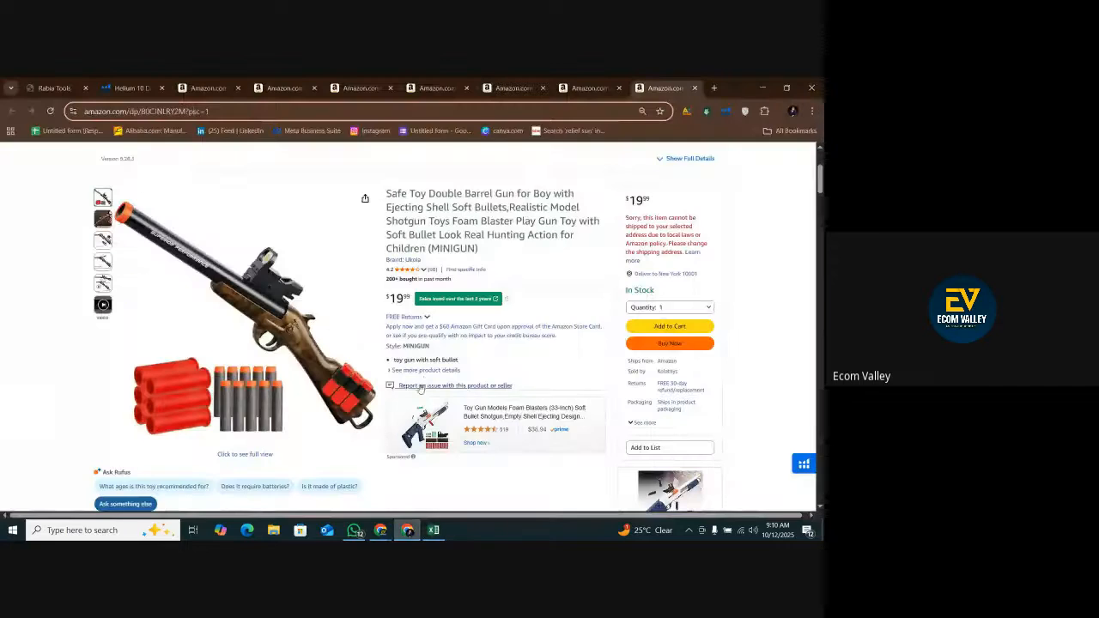
scroll(421, 389, "up", 2)
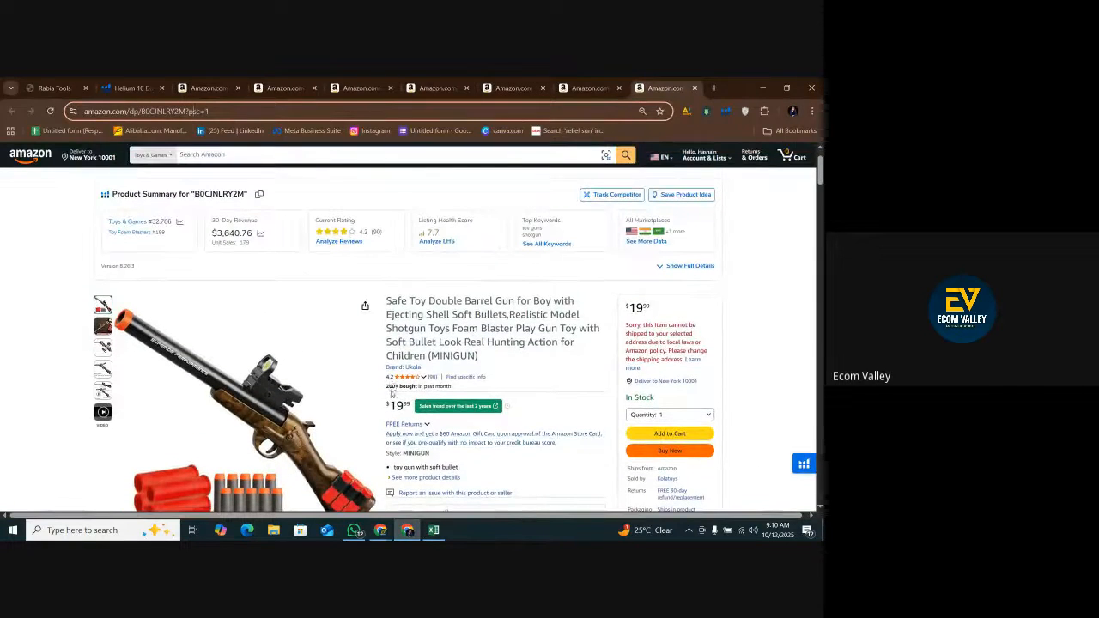
left_click_drag(212, 242, 242, 260)
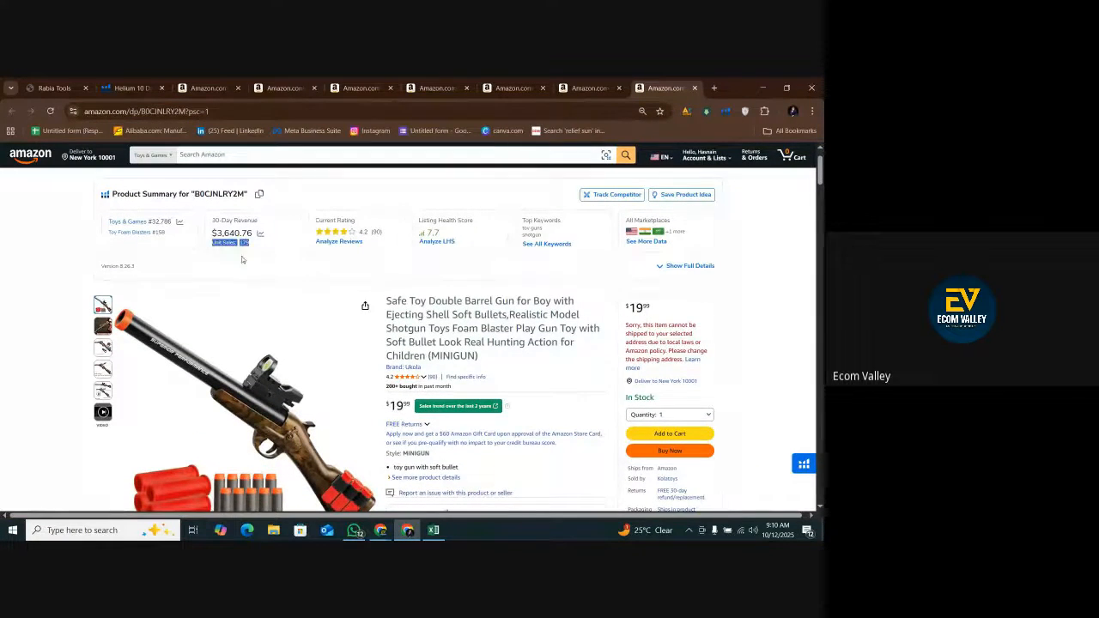
scroll(452, 434, "down", 1)
left_click_drag(386, 332, 454, 333)
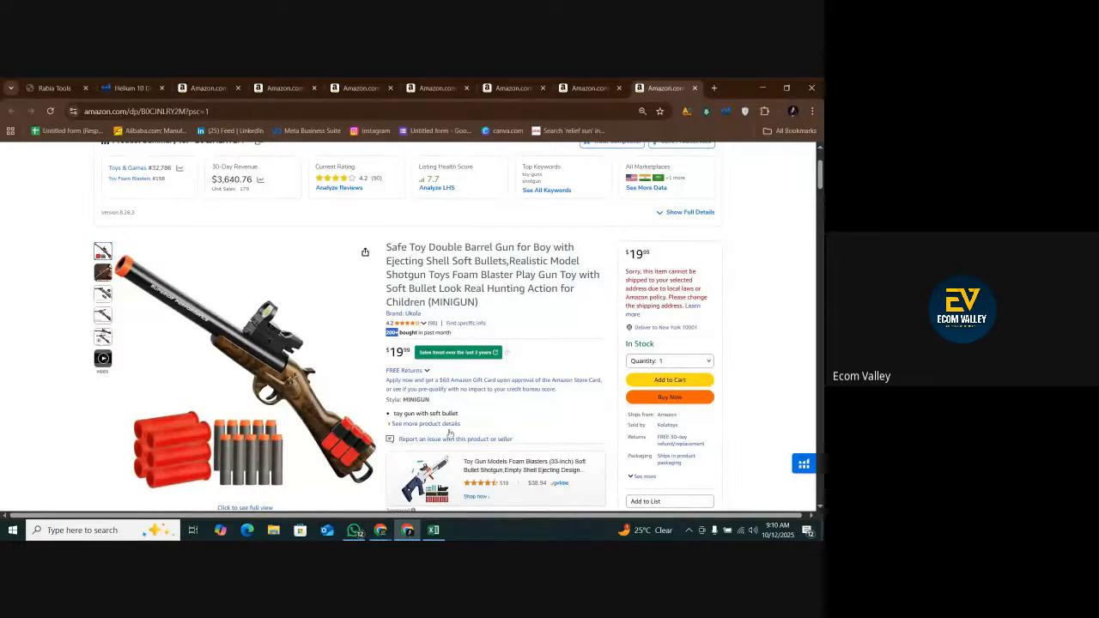
left_click(434, 529)
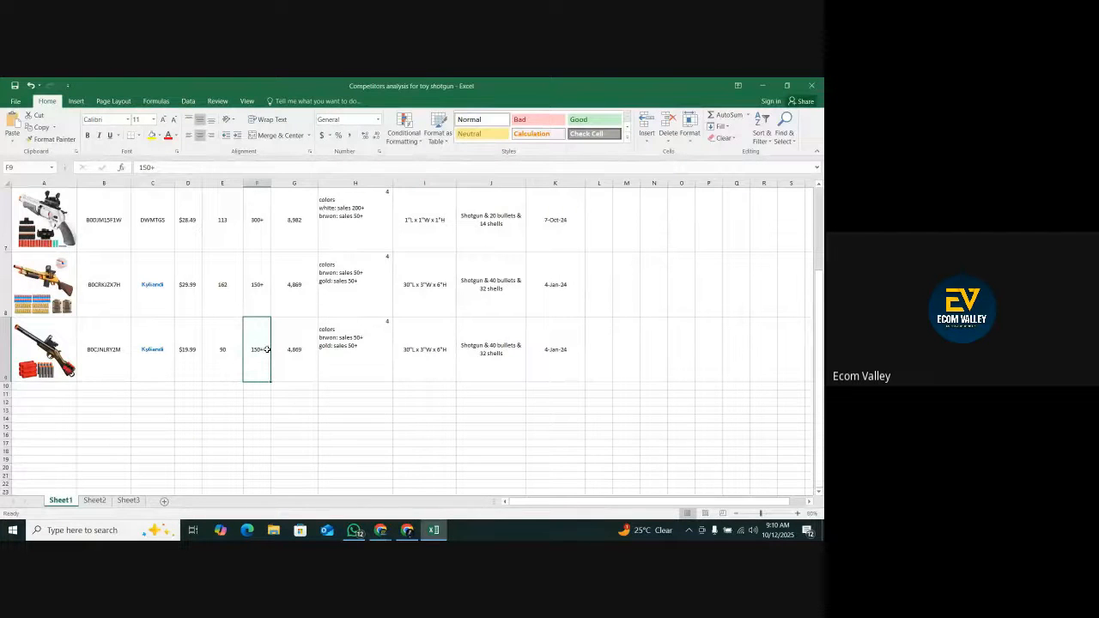
key("BackSpace")
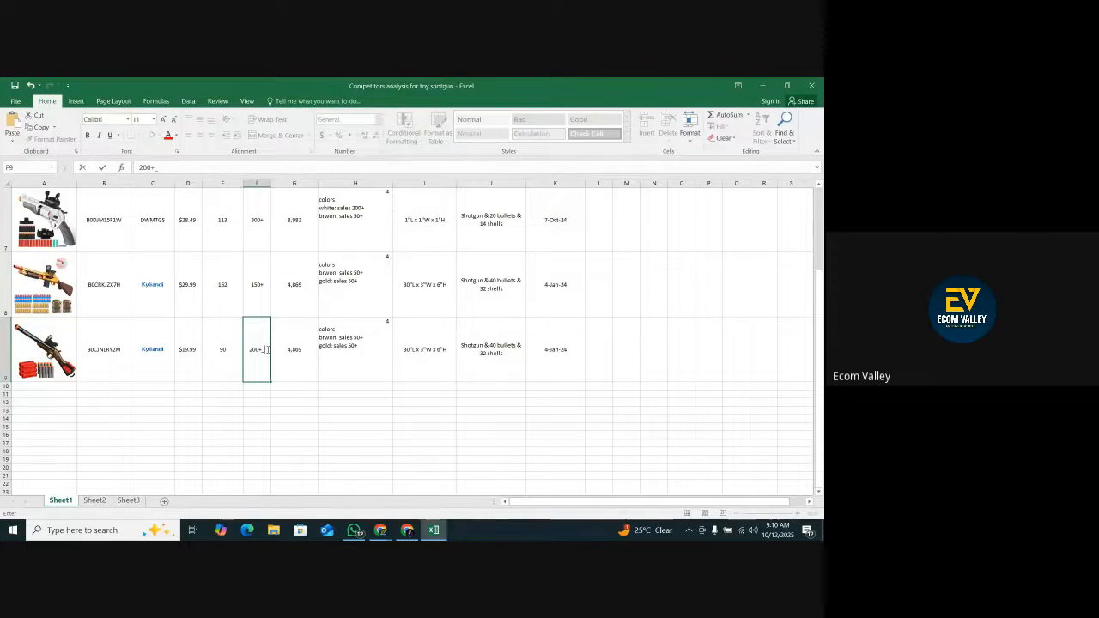
type("200+")
key("Tab")
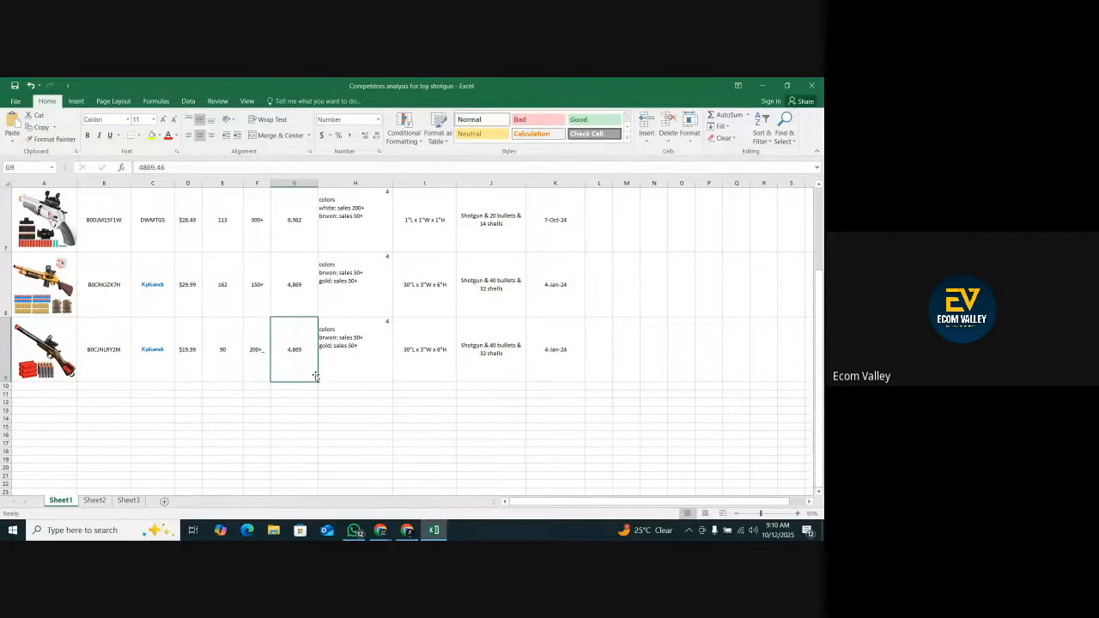
double_click(262, 355)
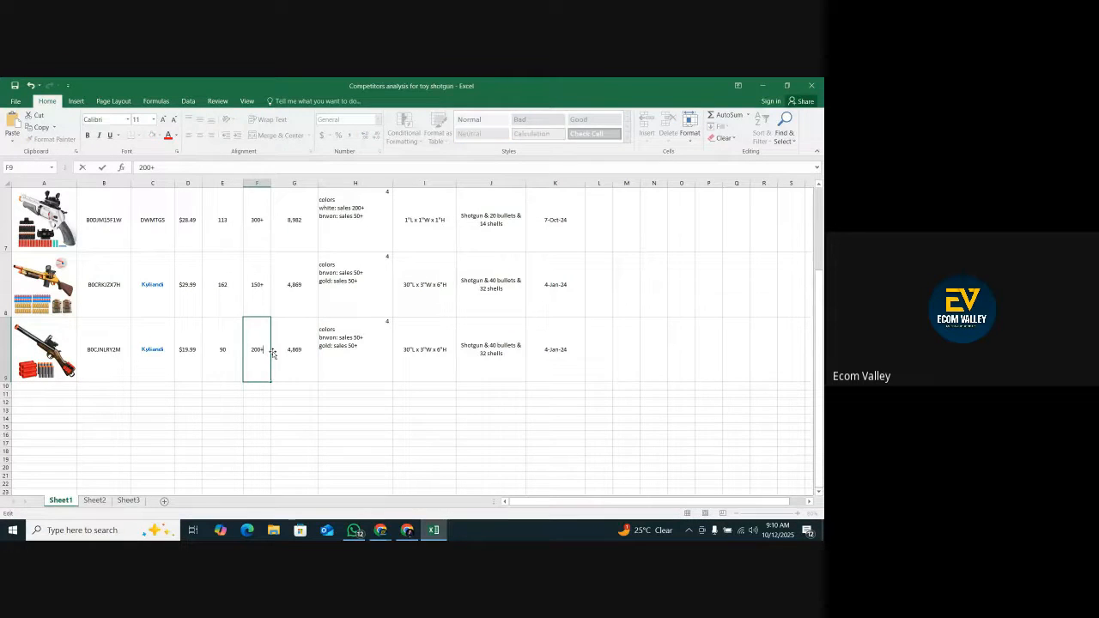
left_click(310, 365)
Copy the 30-day revenue $3,640.76 from the product summary on Amazon and paste it into cell G9 in Excel.
key("alt+Tab")
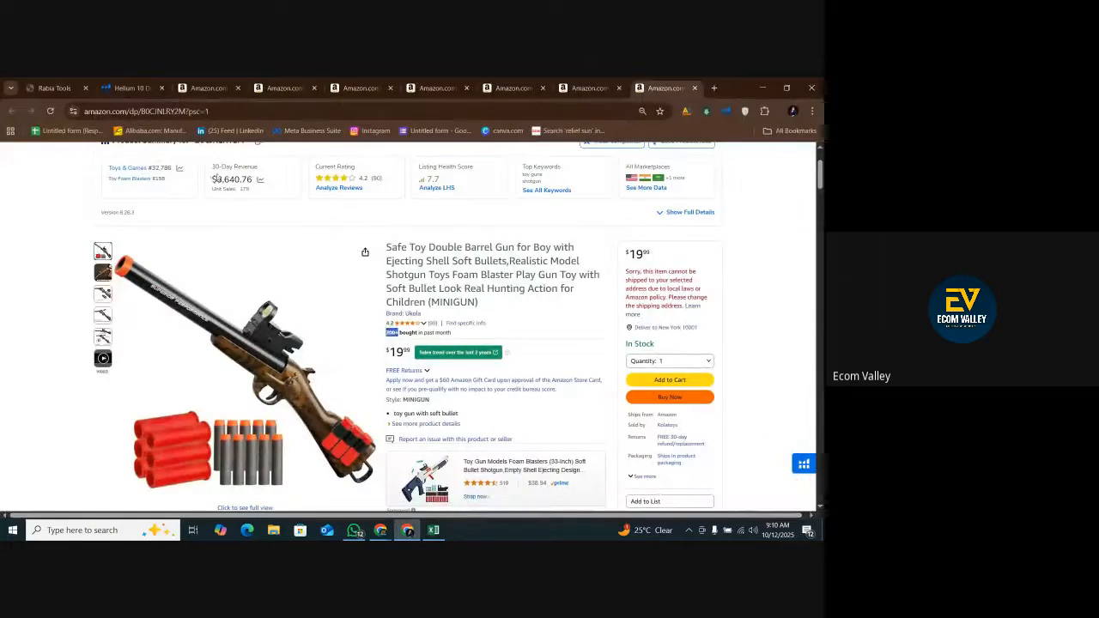
right_click(255, 180)
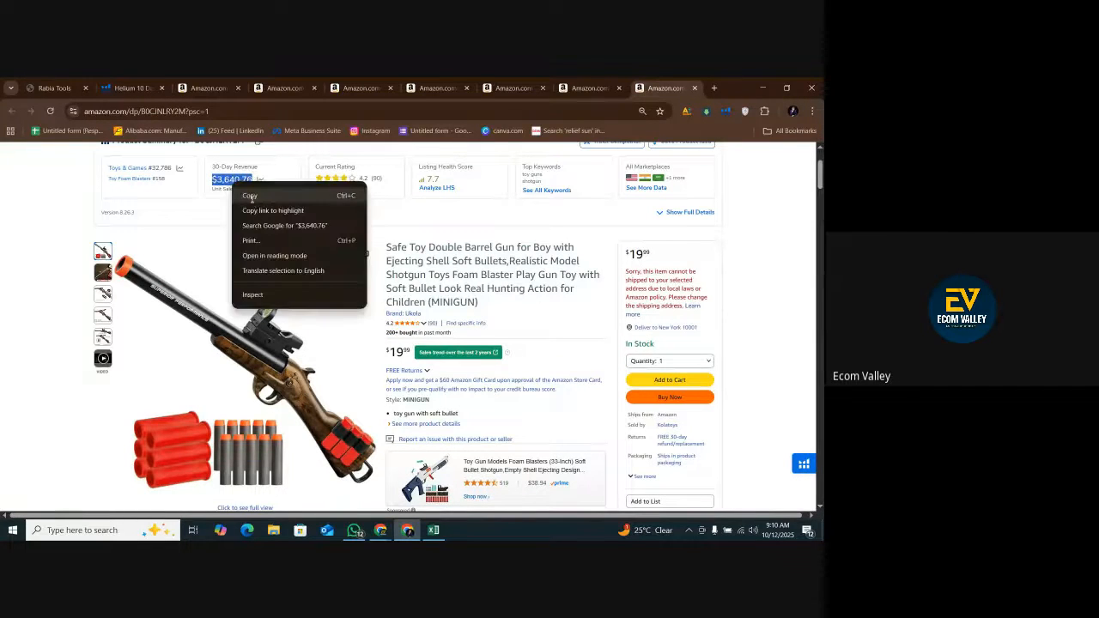
left_click(256, 199)
left_click(433, 529)
right_click(289, 352)
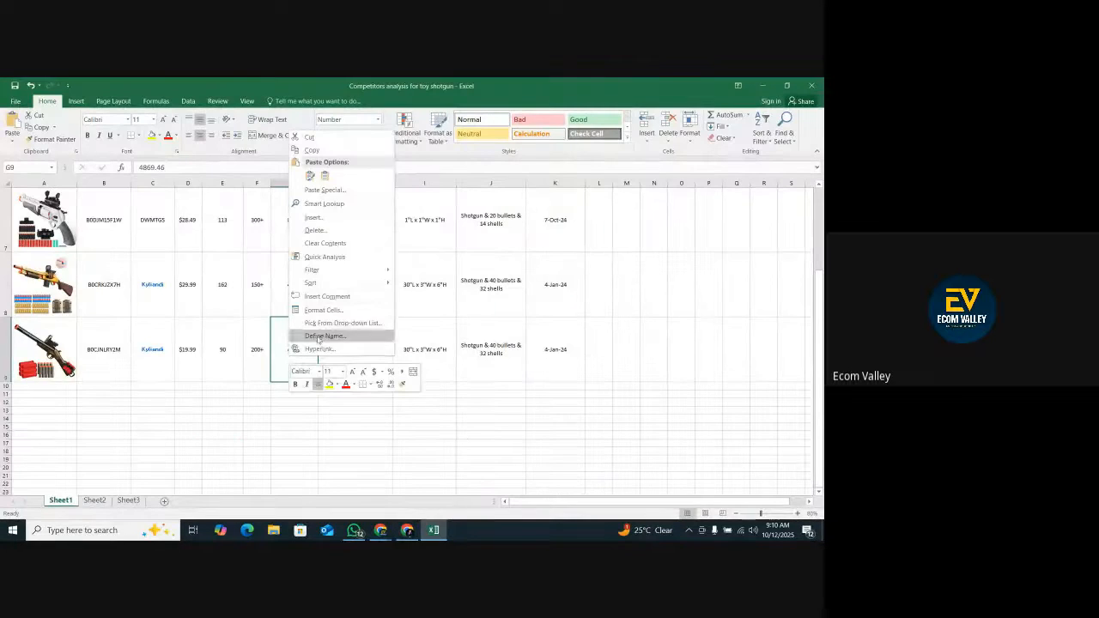
left_click(313, 178)
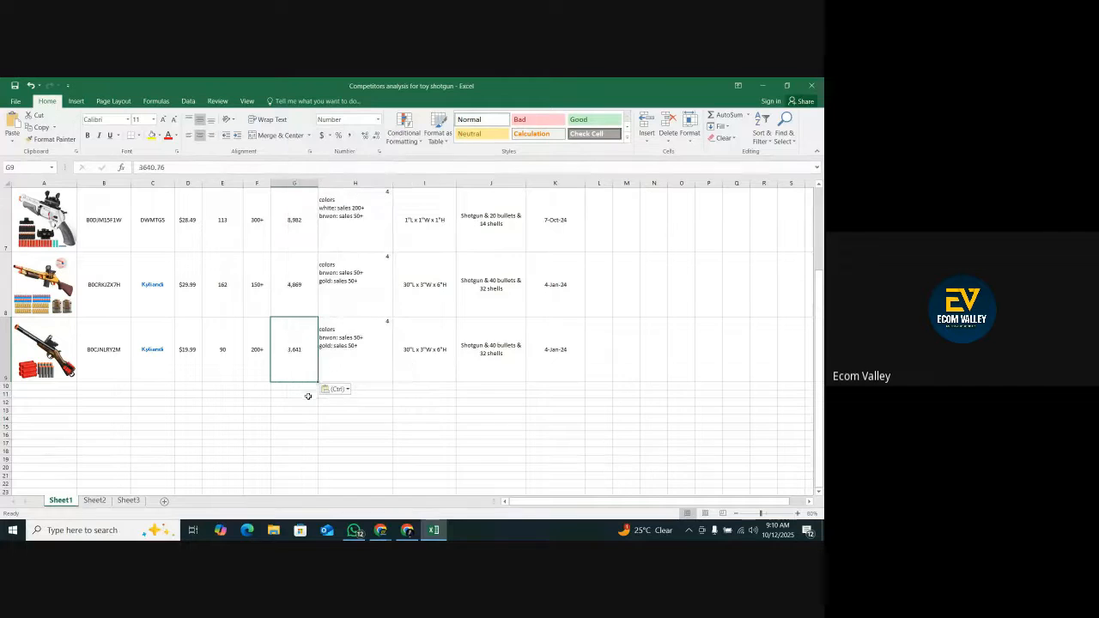
Check the double barrel gun's variations on its Amazon listing and replace the text in cell H9 in Excel with "no, color is brown".
left_click(337, 362)
left_click(407, 530)
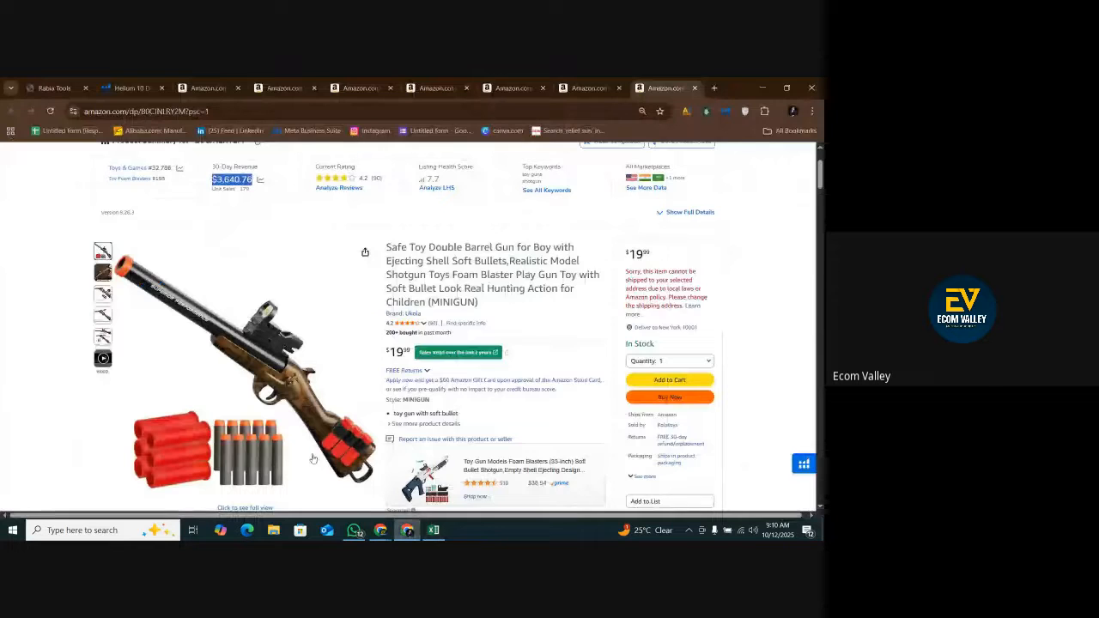
left_click(434, 529)
double_click(362, 341)
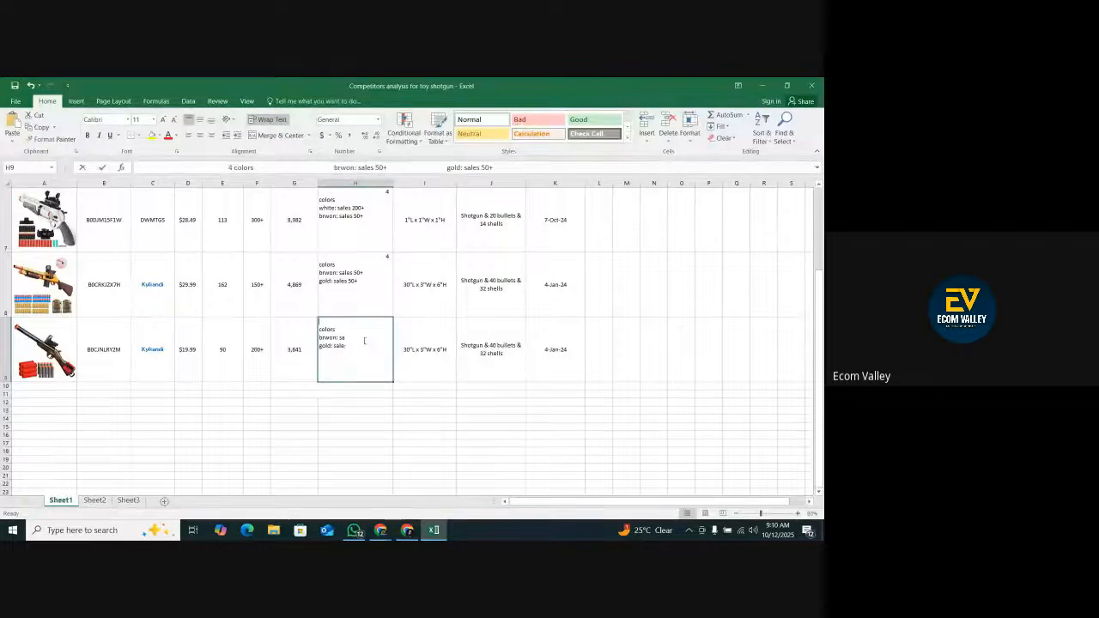
left_click_drag(363, 346, 316, 324)
type("no")
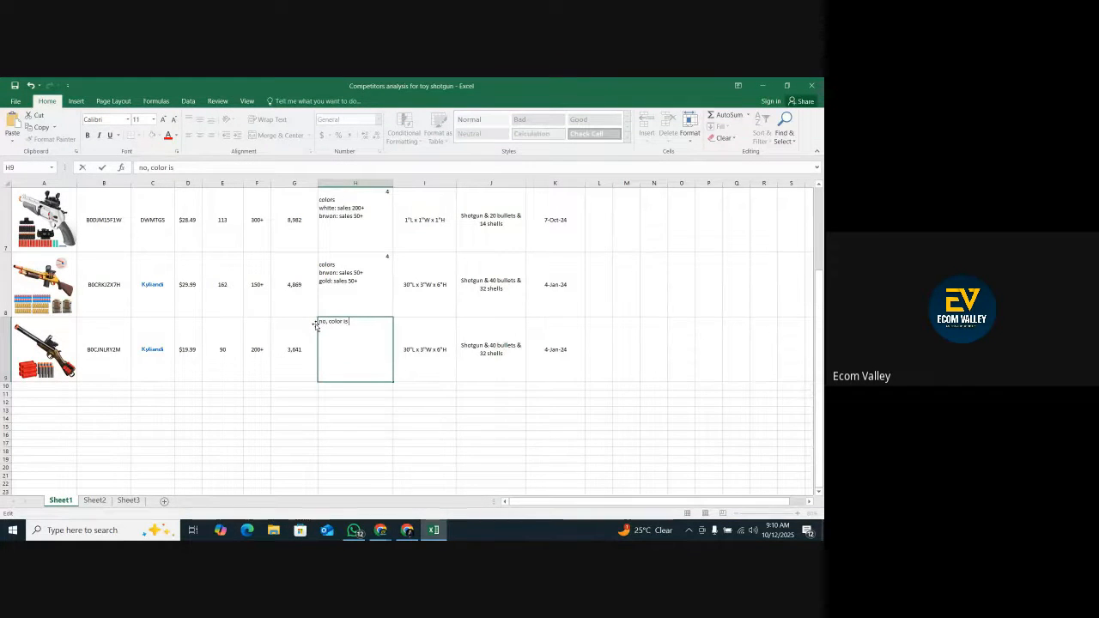
type(", color is brown")
left_click(341, 417)
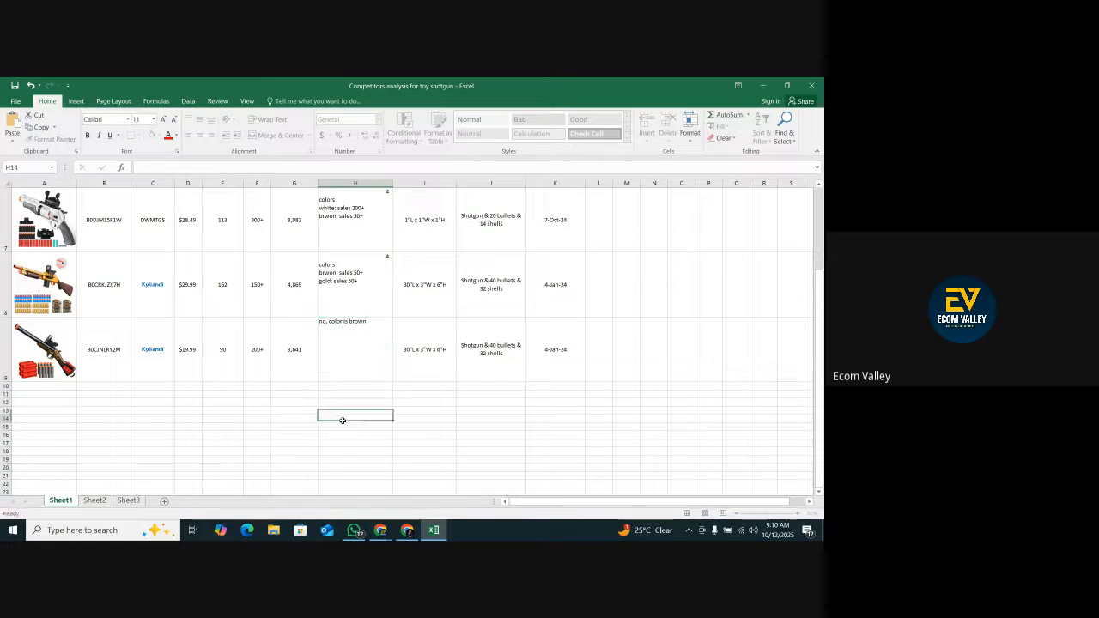
Center the variation text in cell H9 both vertically and horizontally in Excel.
key("alt+Tab")
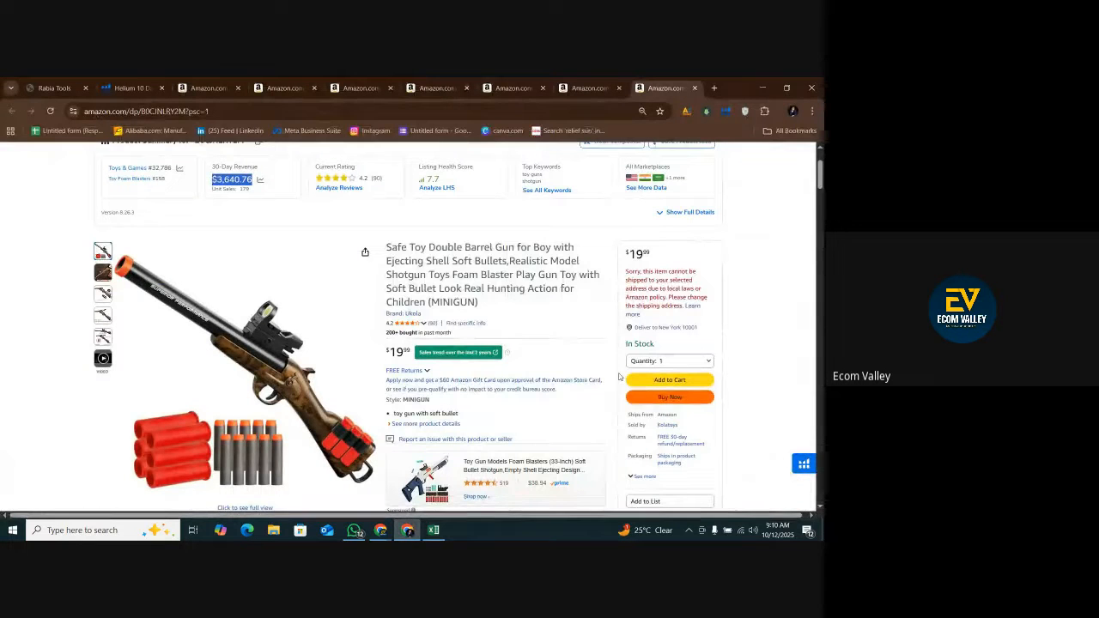
left_click(433, 529)
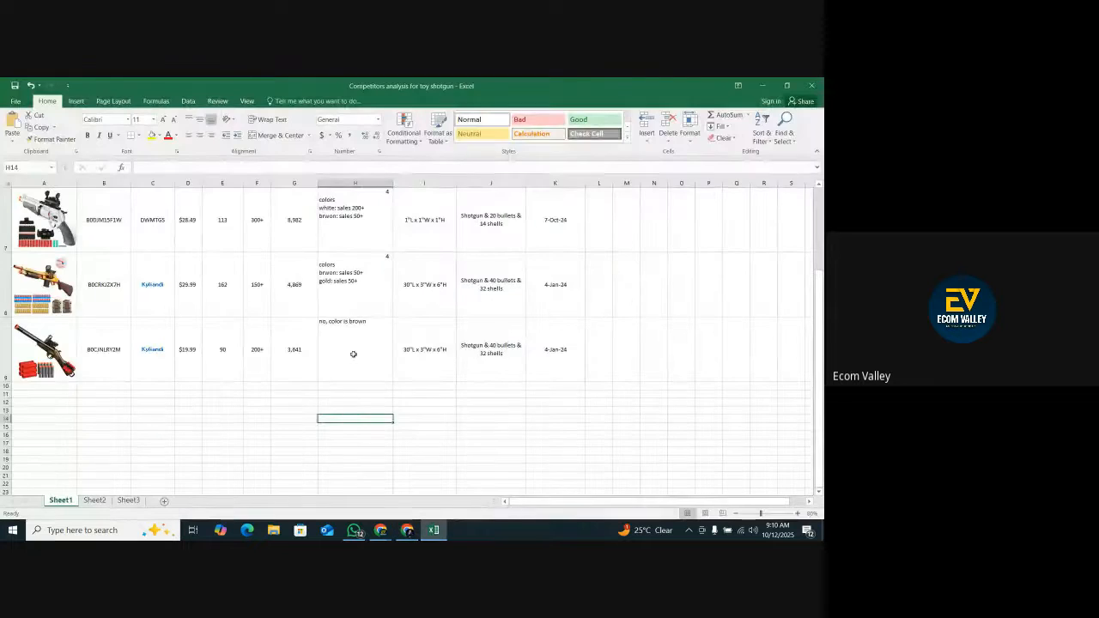
left_click(198, 120)
left_click(199, 135)
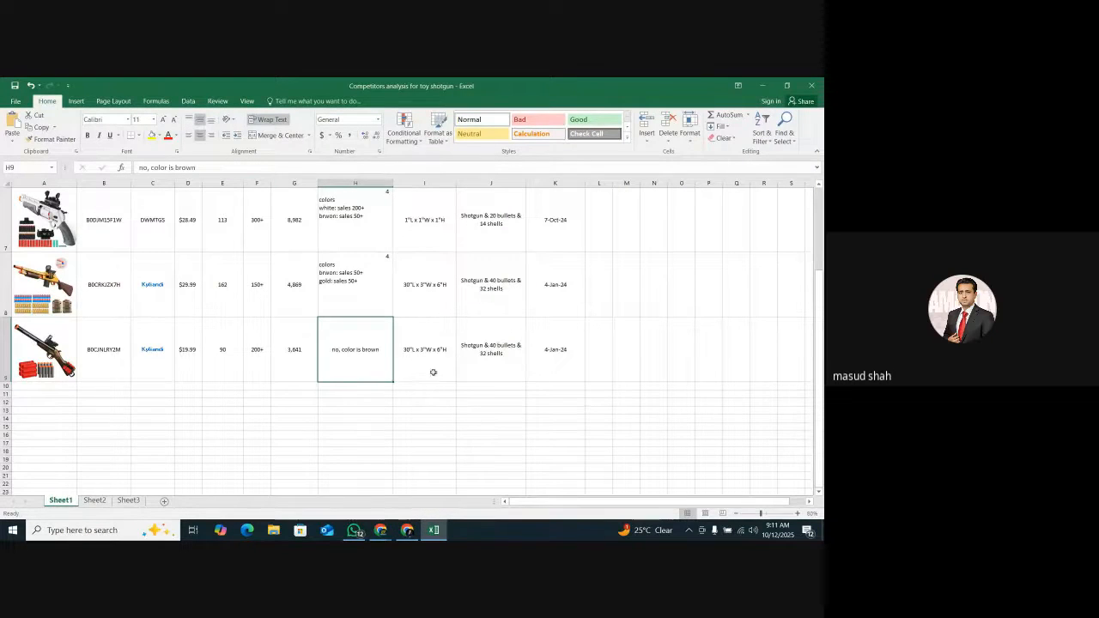
Copy the item dimensions 20.5"L x 2.75"W x 5.5"H from the measurements on Amazon and paste them into cell I9 in Excel.
left_click(407, 530)
scroll(516, 455, "down", 10)
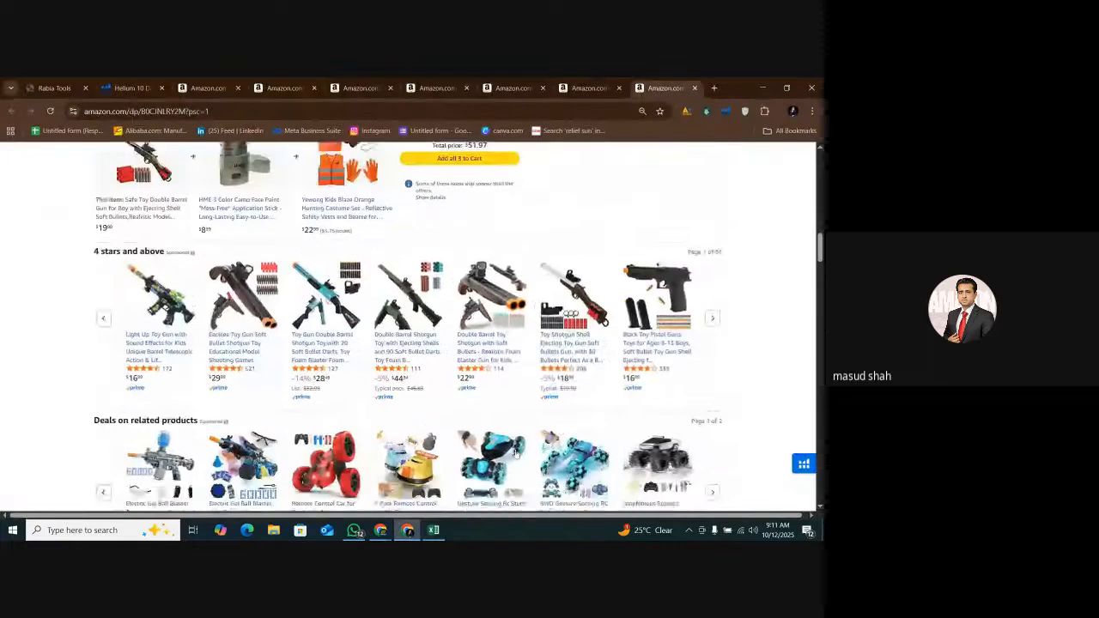
scroll(516, 455, "down", 5)
scroll(470, 356, "up", 2)
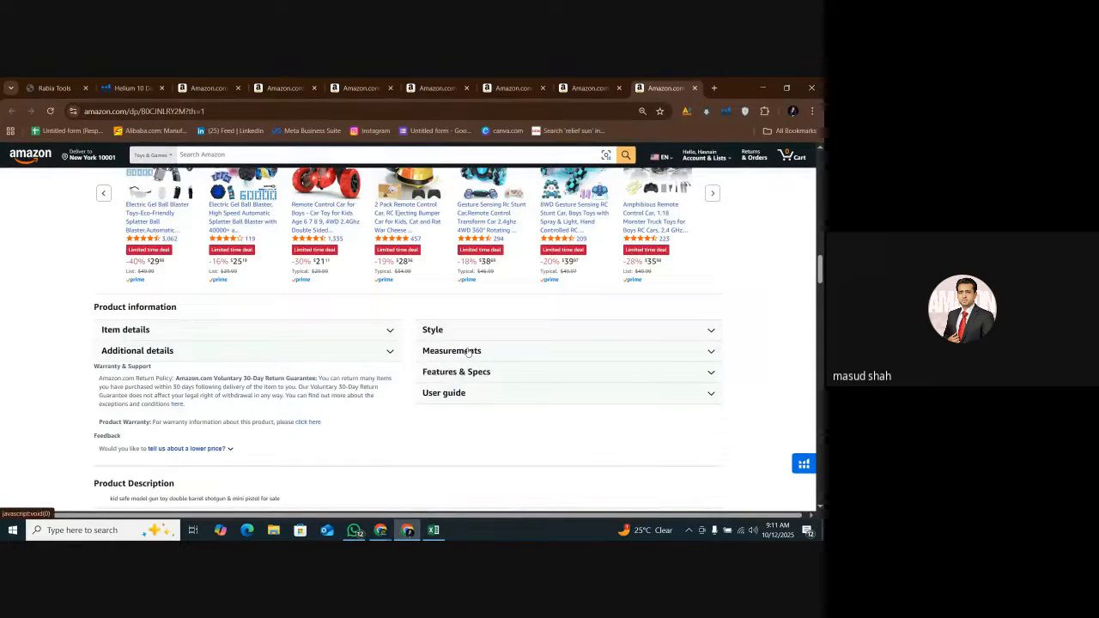
left_click(469, 351)
double_click(614, 383)
right_click(614, 384)
key("Escape")
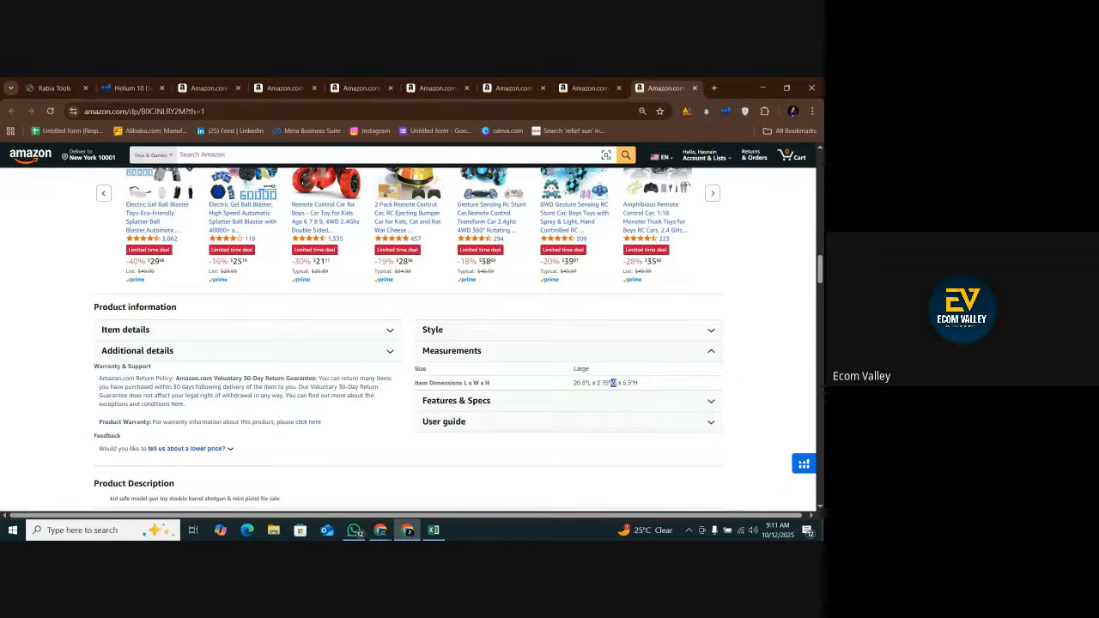
right_click(613, 383)
left_click(643, 394)
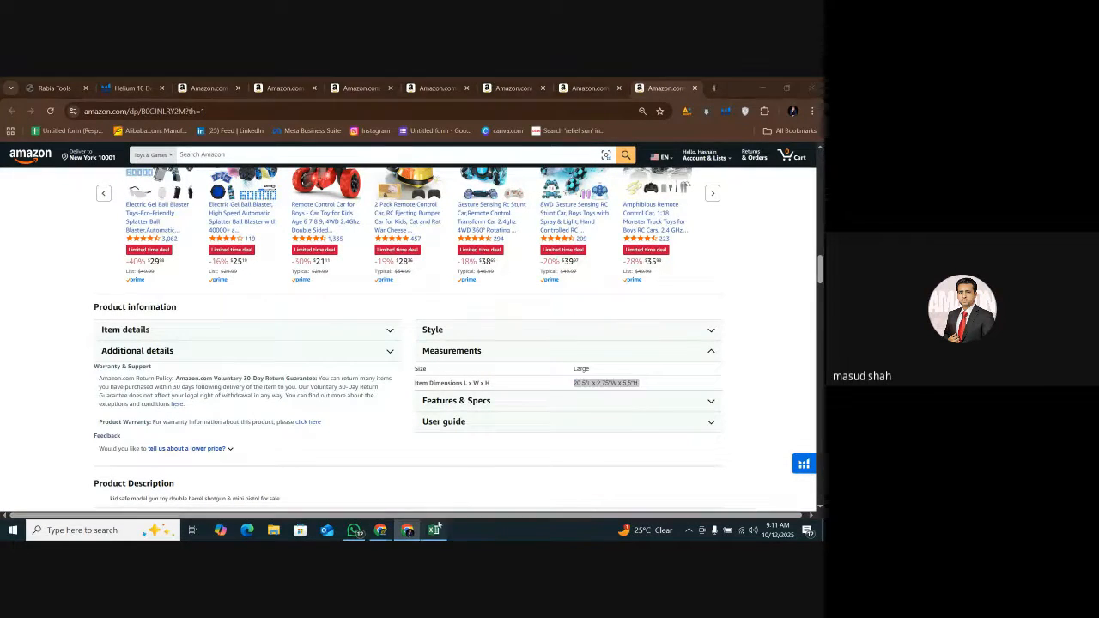
left_click(433, 529)
right_click(430, 358)
left_click(469, 181)
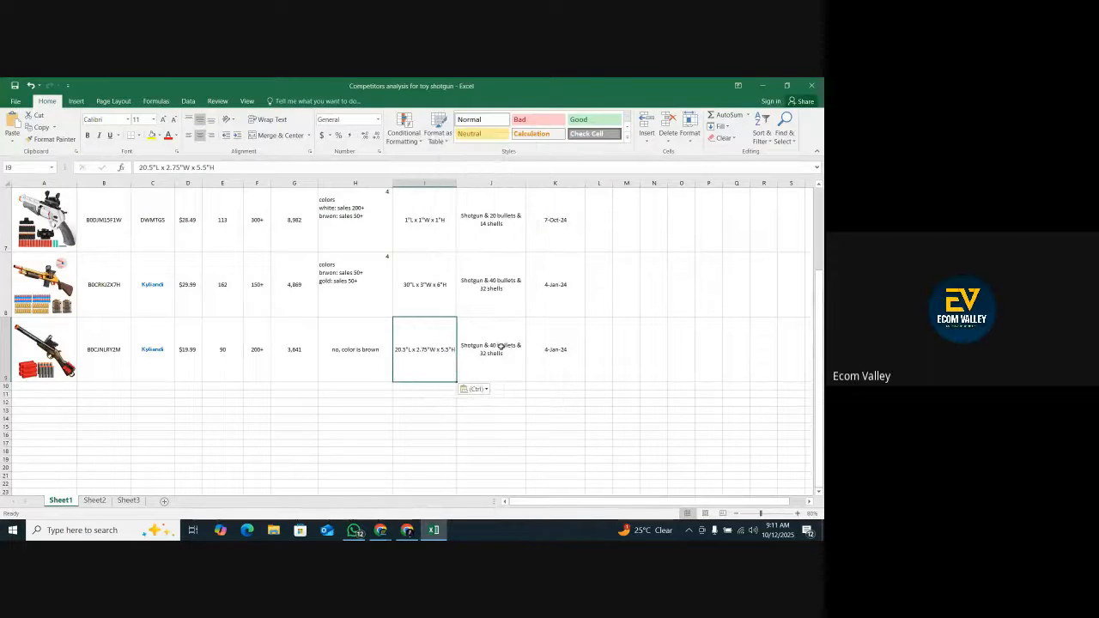
Examine the double barrel gun's product images on Amazon for the number of bullets and shells in the package.
left_click(502, 379)
left_click(407, 530)
scroll(270, 344, "up", 10)
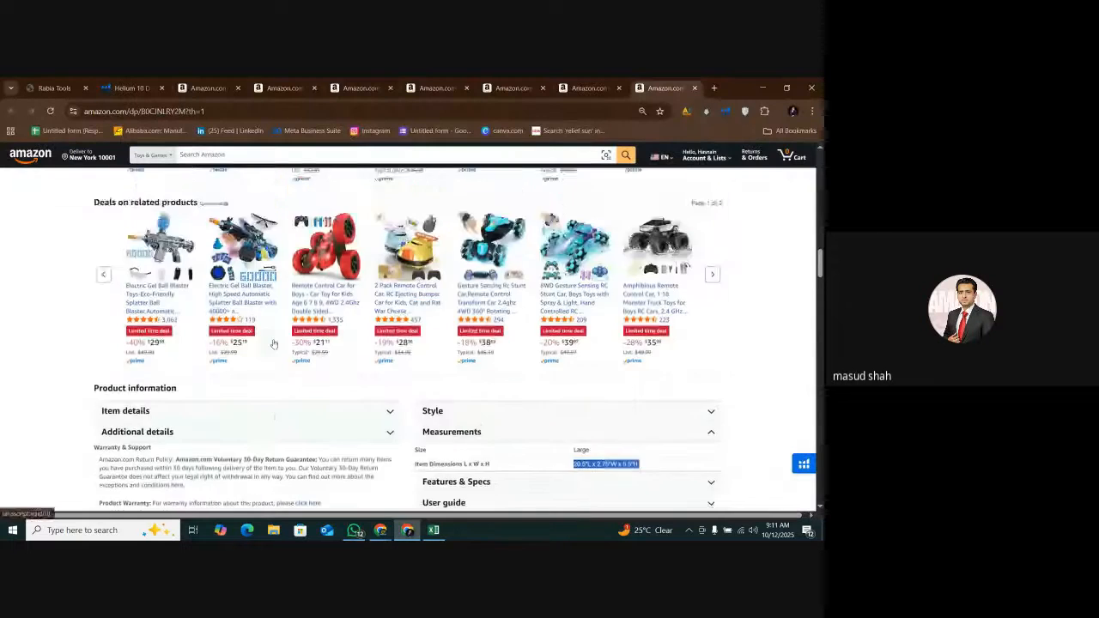
scroll(270, 344, "up", 10)
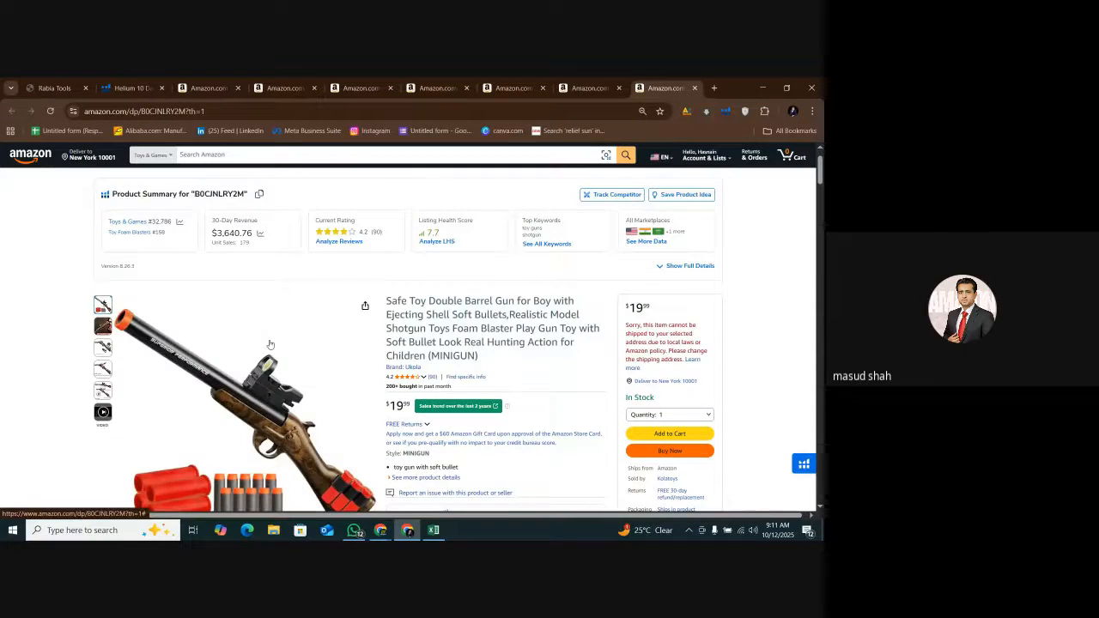
mouse_move(99, 348)
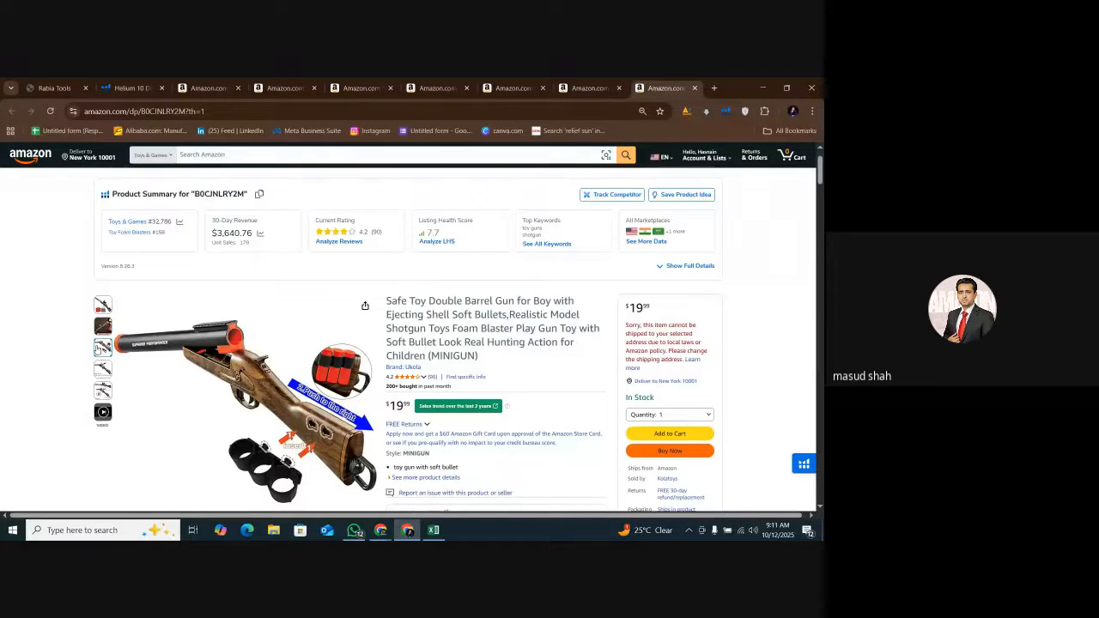
mouse_move(102, 369)
mouse_move(103, 392)
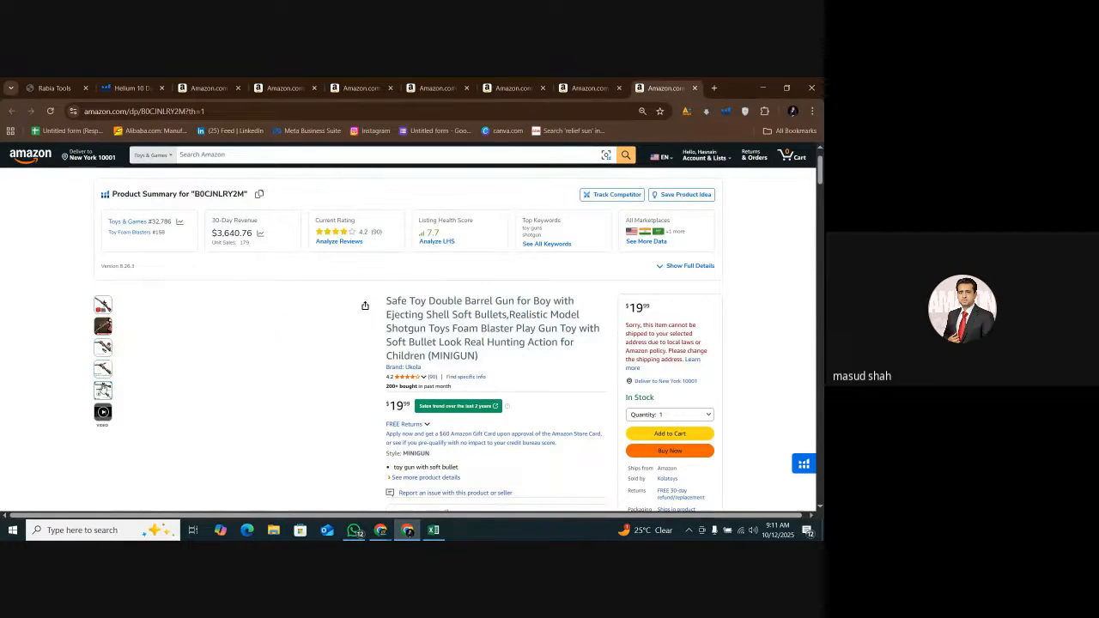
mouse_move(110, 326)
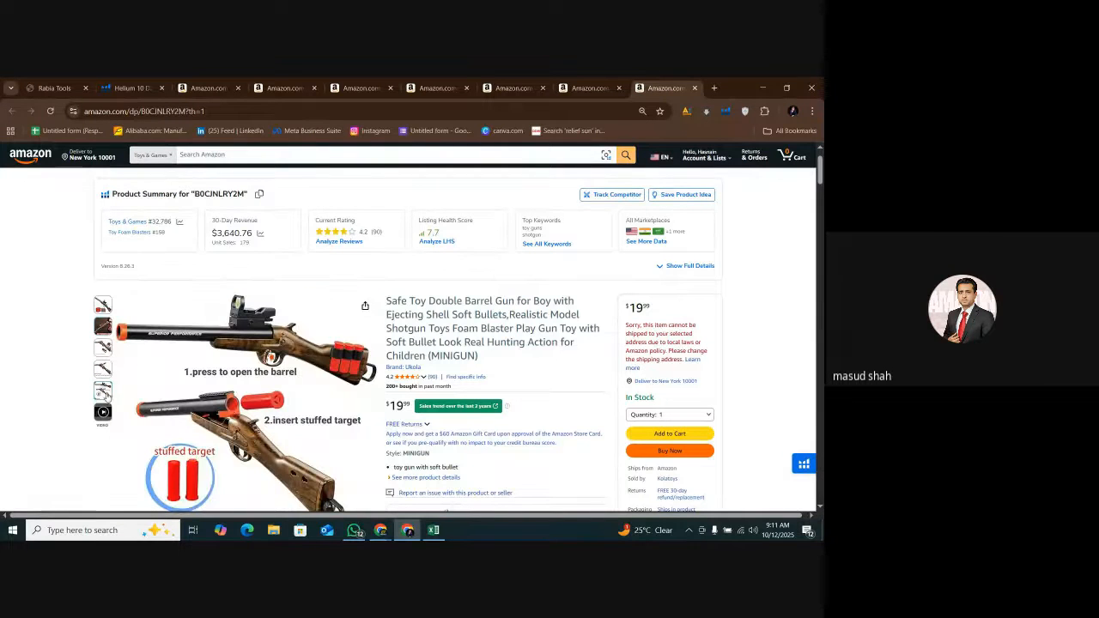
scroll(145, 394, "down", 2)
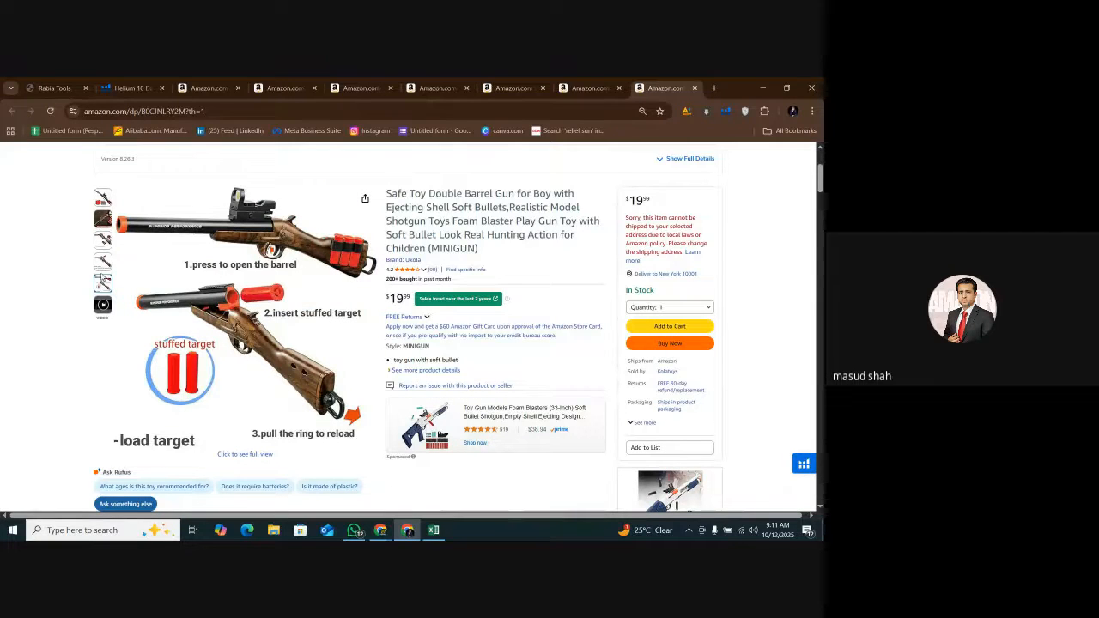
mouse_move(105, 262)
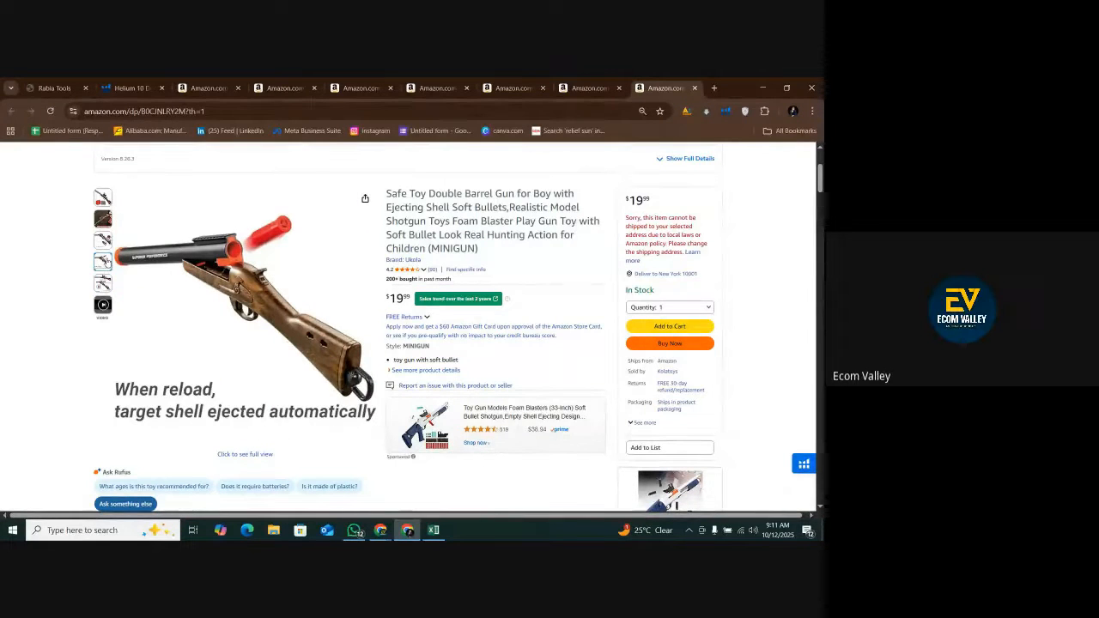
mouse_move(104, 241)
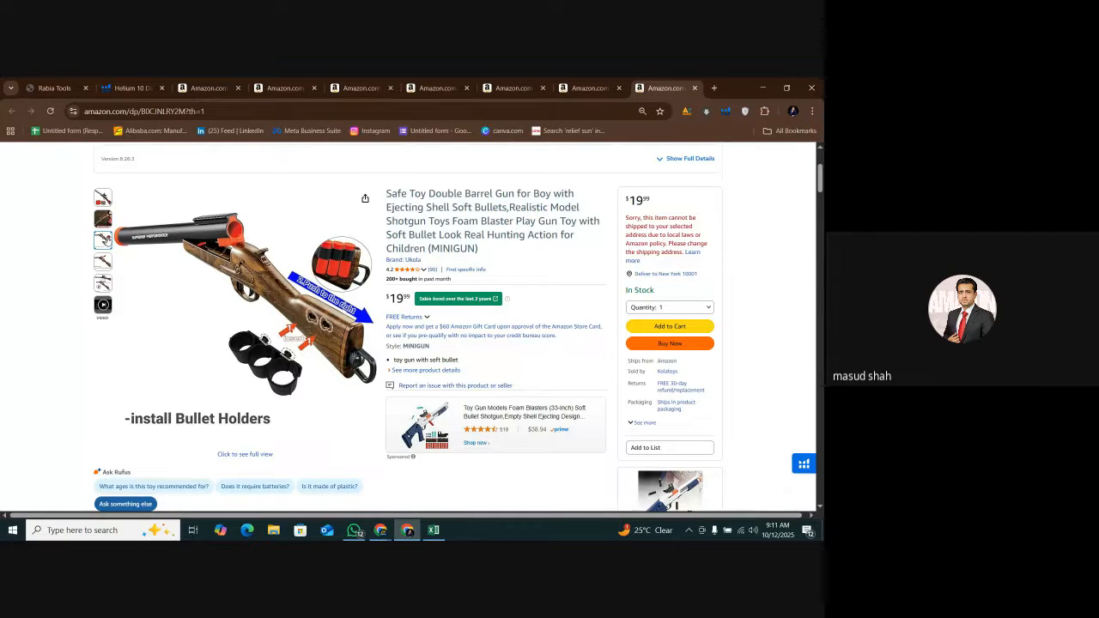
mouse_move(105, 197)
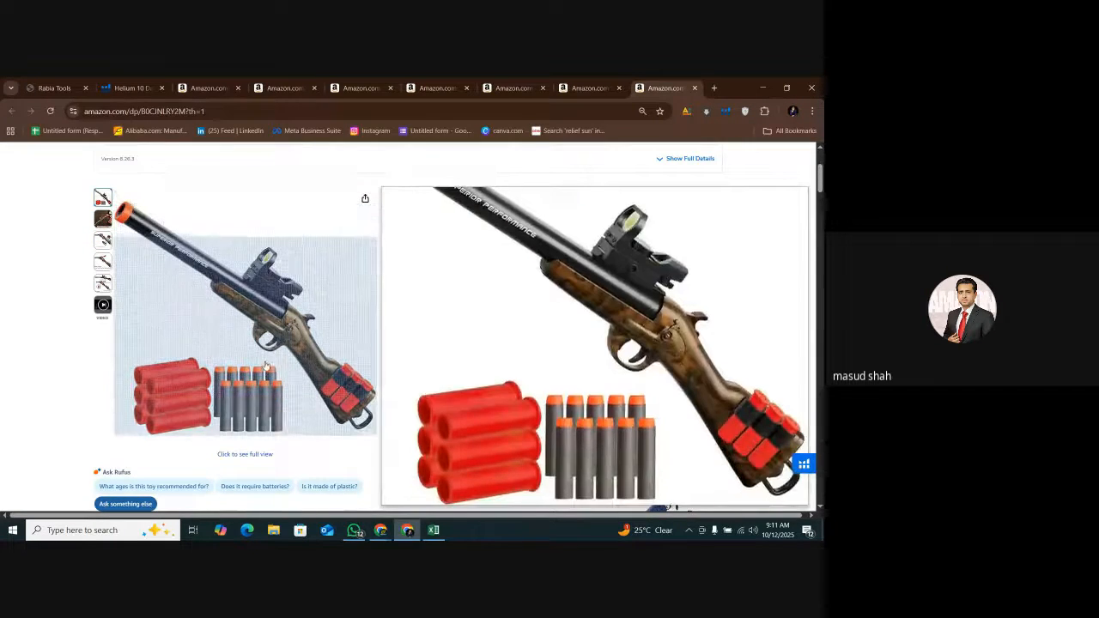
Find the product video further down the double barrel gun listing and play it to check the package contents.
scroll(503, 304, "down", 15)
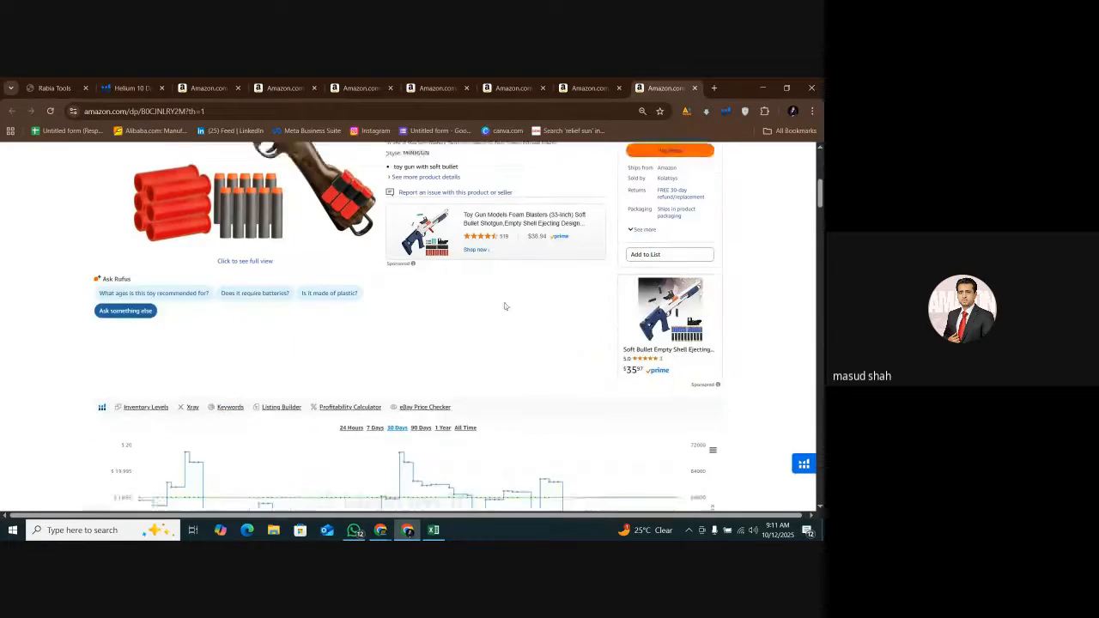
scroll(455, 335, "down", 15)
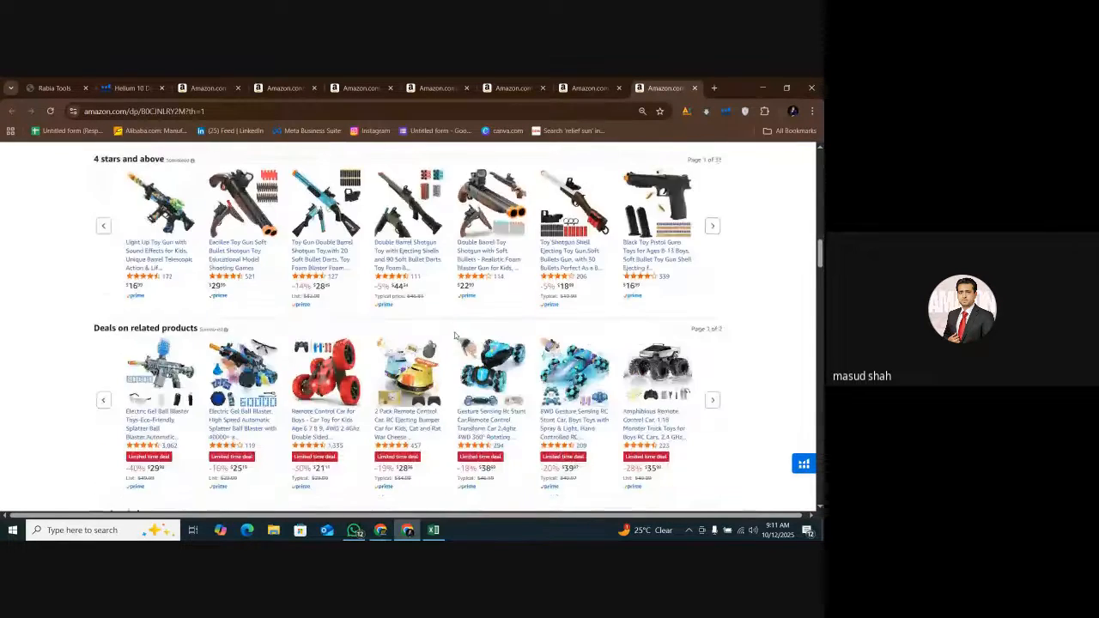
scroll(455, 336, "down", 10)
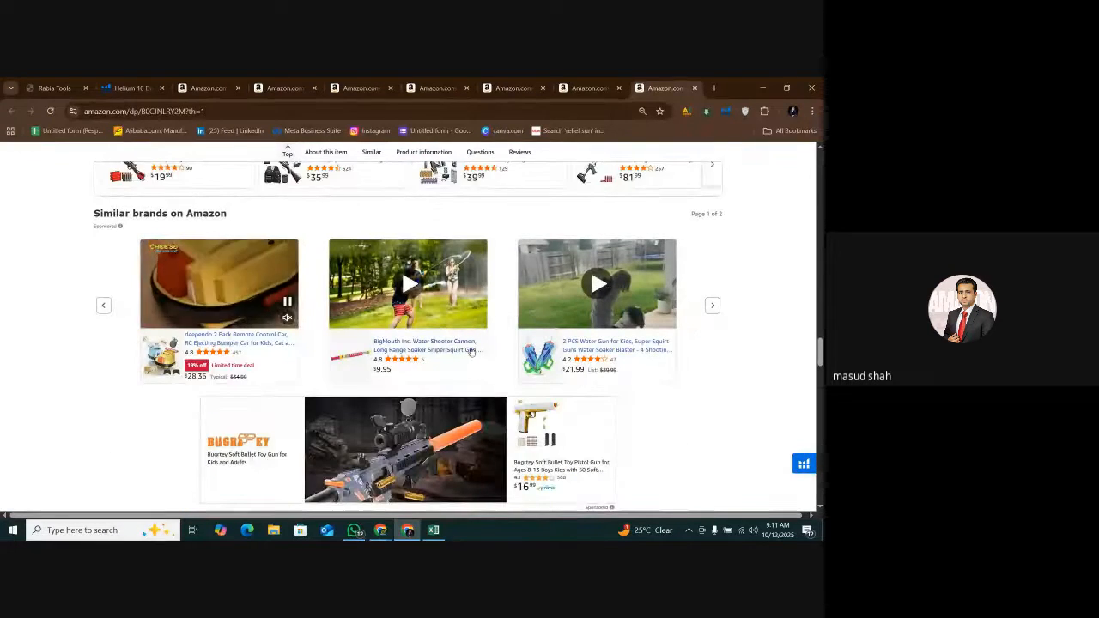
scroll(469, 351, "up", 5)
scroll(535, 358, "down", 2)
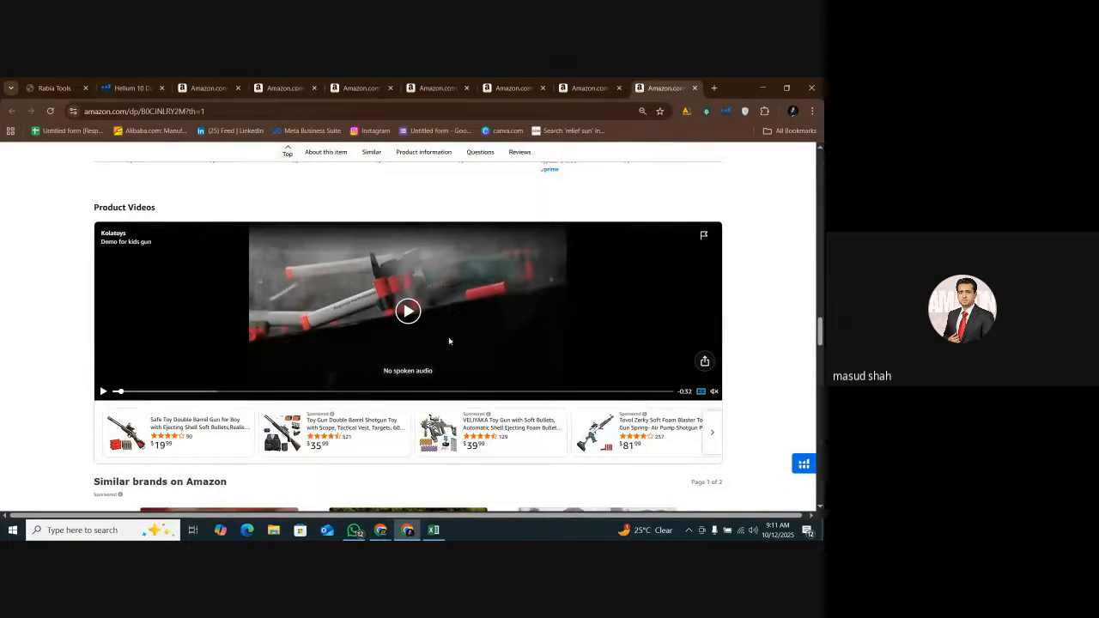
left_click(420, 315)
left_click(421, 315)
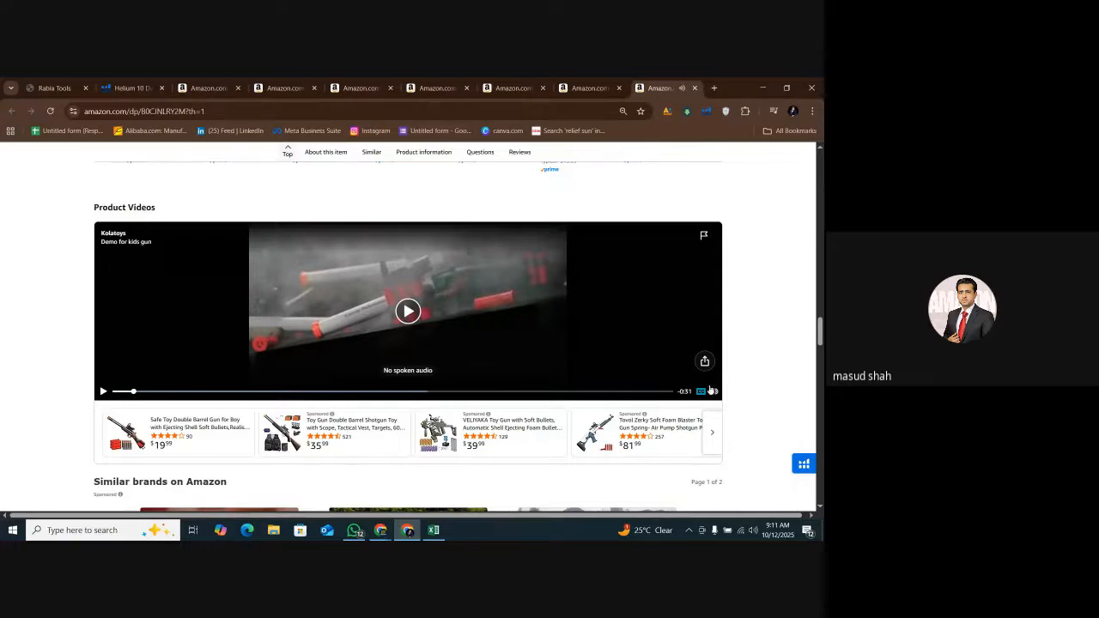
left_click(555, 345)
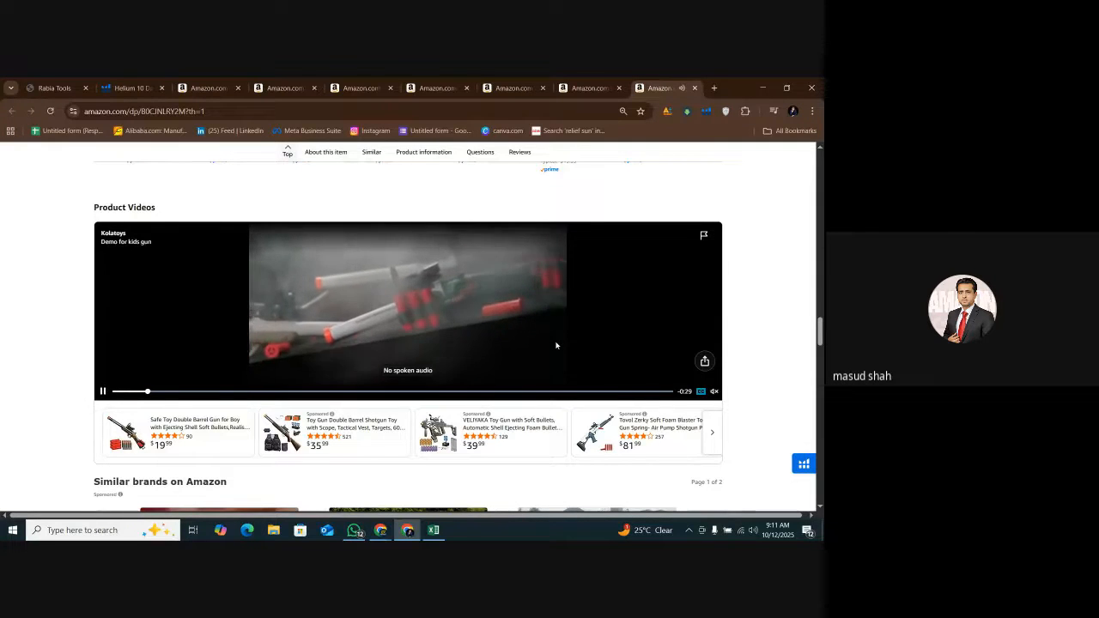
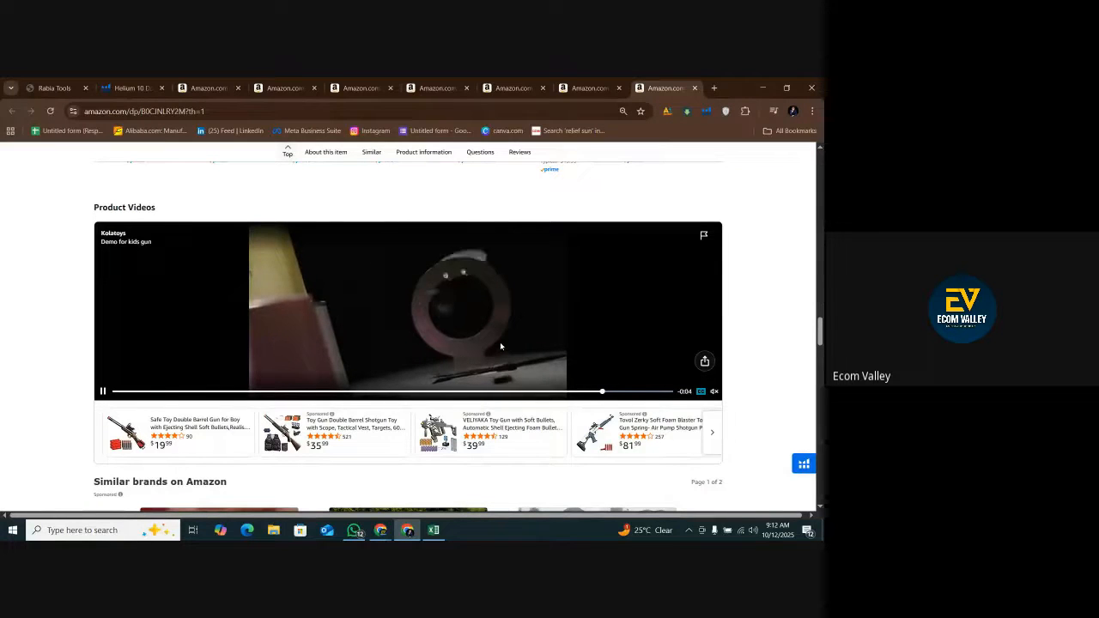
Pause the product video and check the double barrel gun's title, media viewer and product images on Amazon for the package contents.
left_click(499, 341)
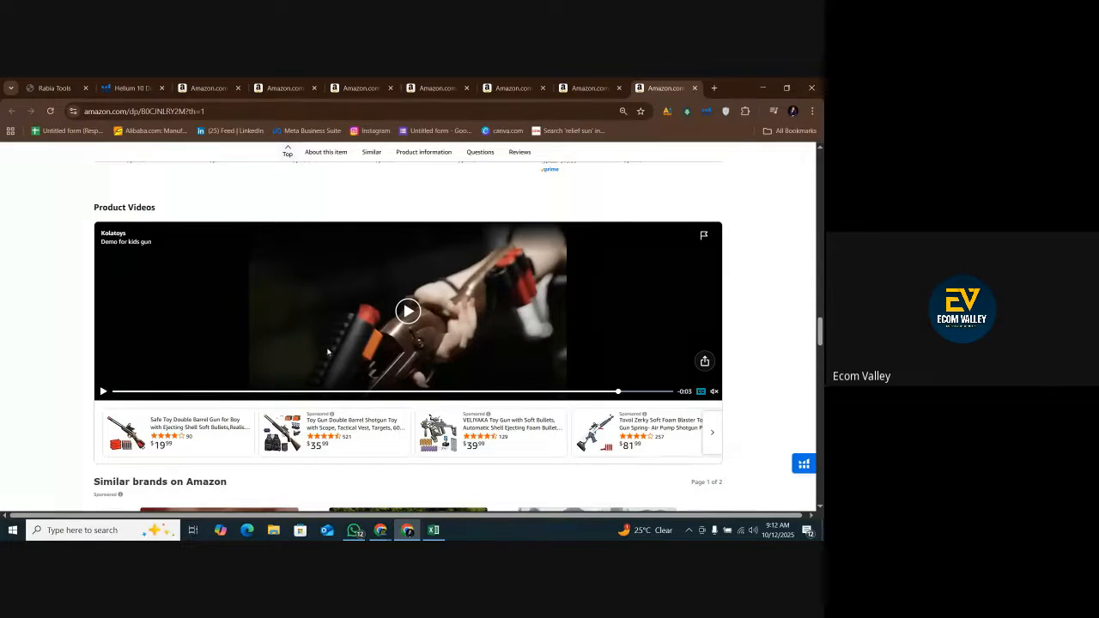
scroll(327, 352, "up", 5)
scroll(314, 355, "up", 10)
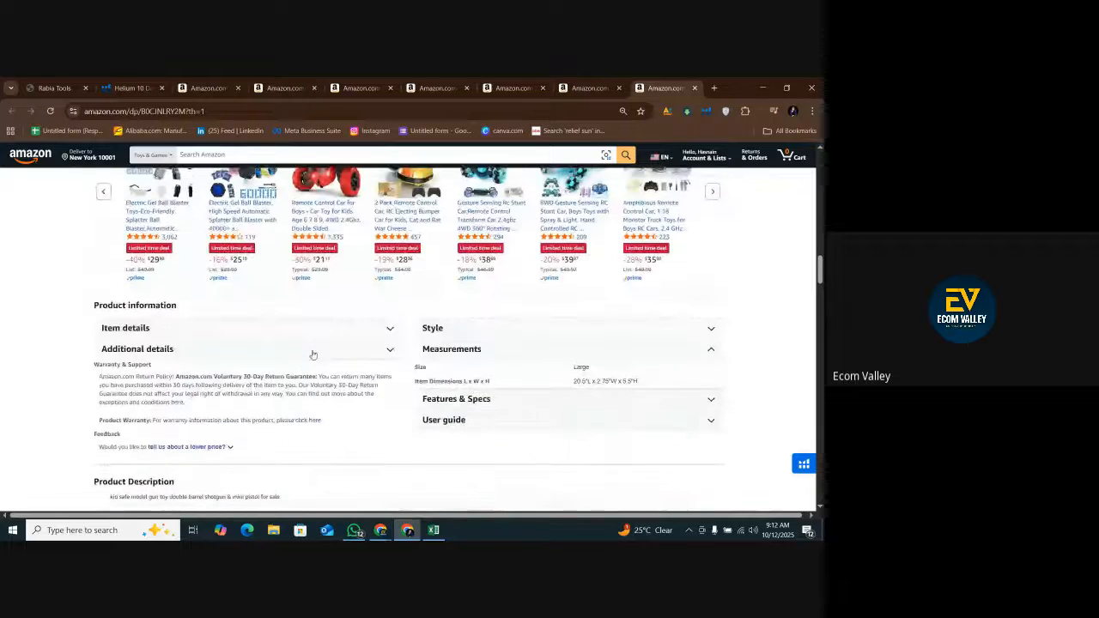
scroll(312, 355, "up", 15)
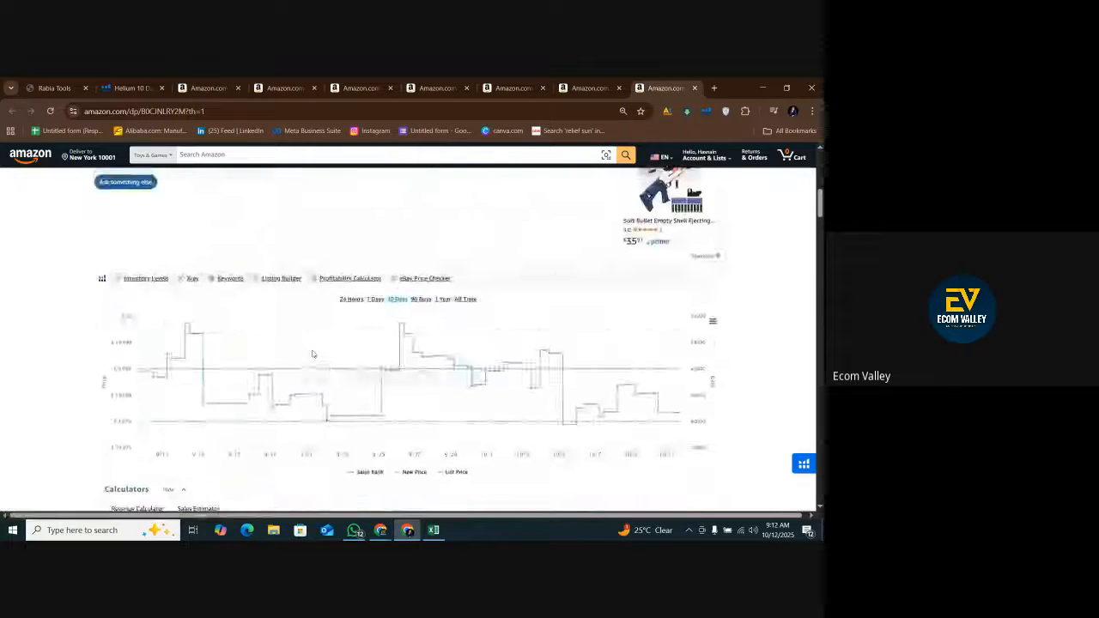
scroll(407, 359, "up", 1)
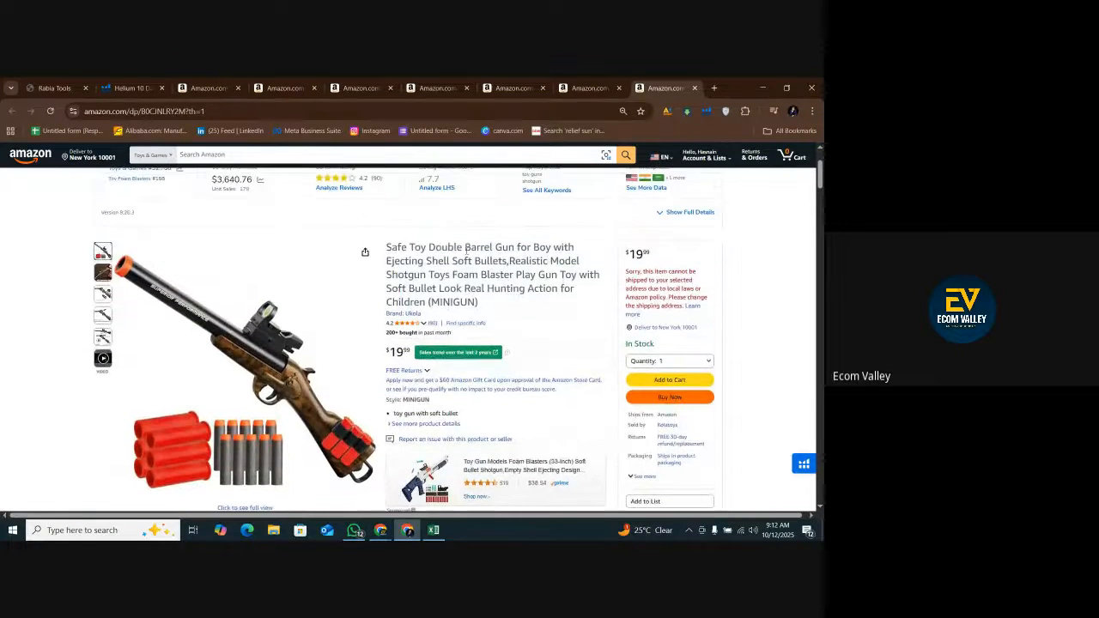
left_click_drag(439, 248, 579, 321)
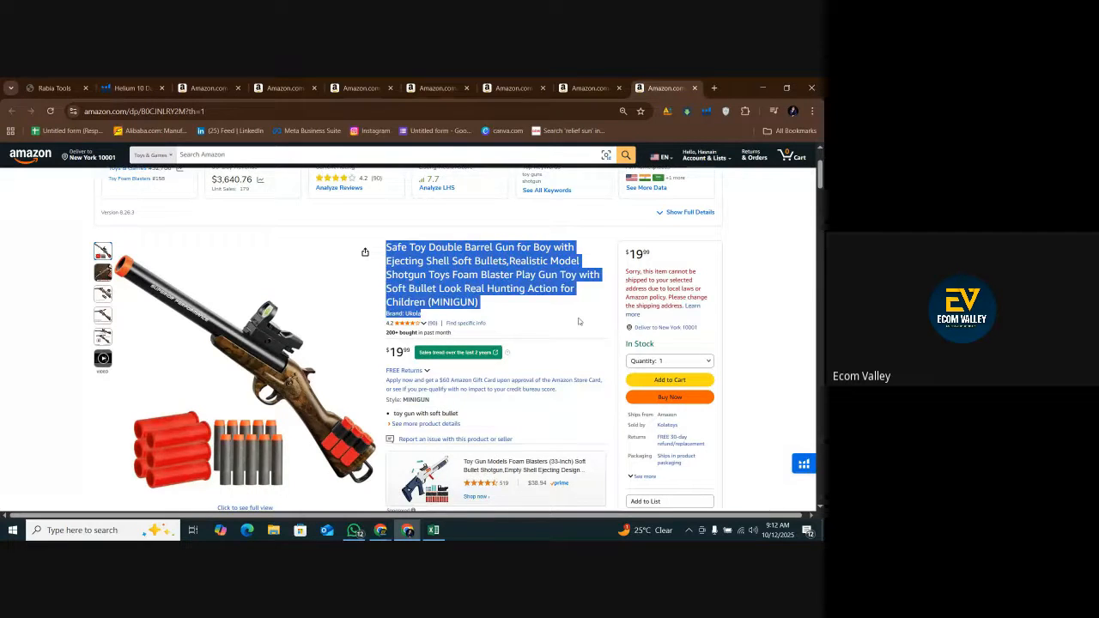
left_click(292, 335)
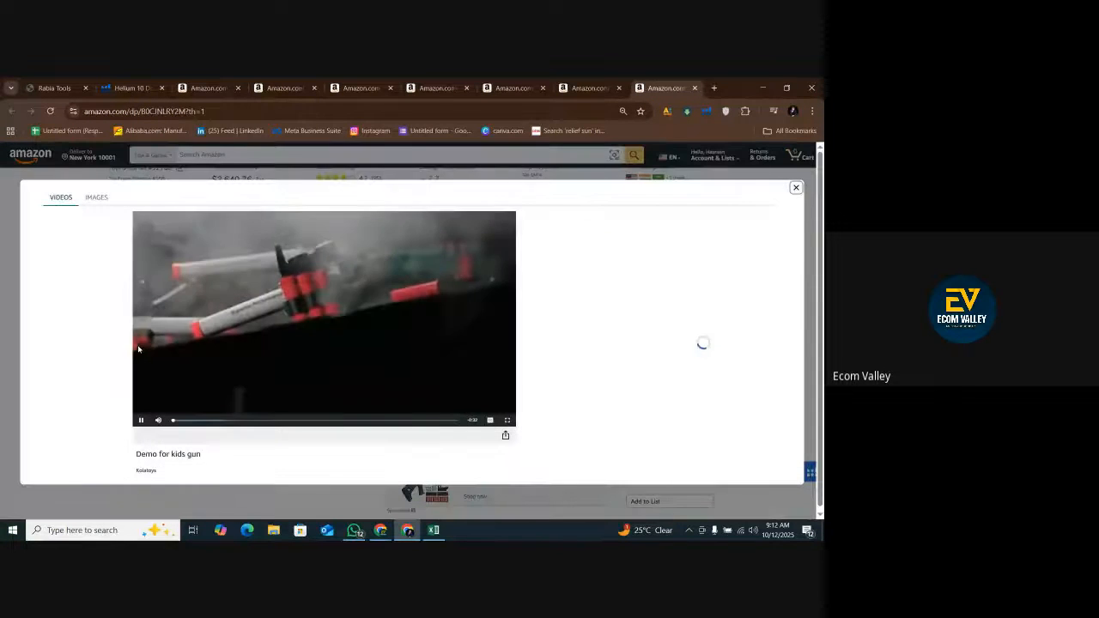
left_click(795, 187)
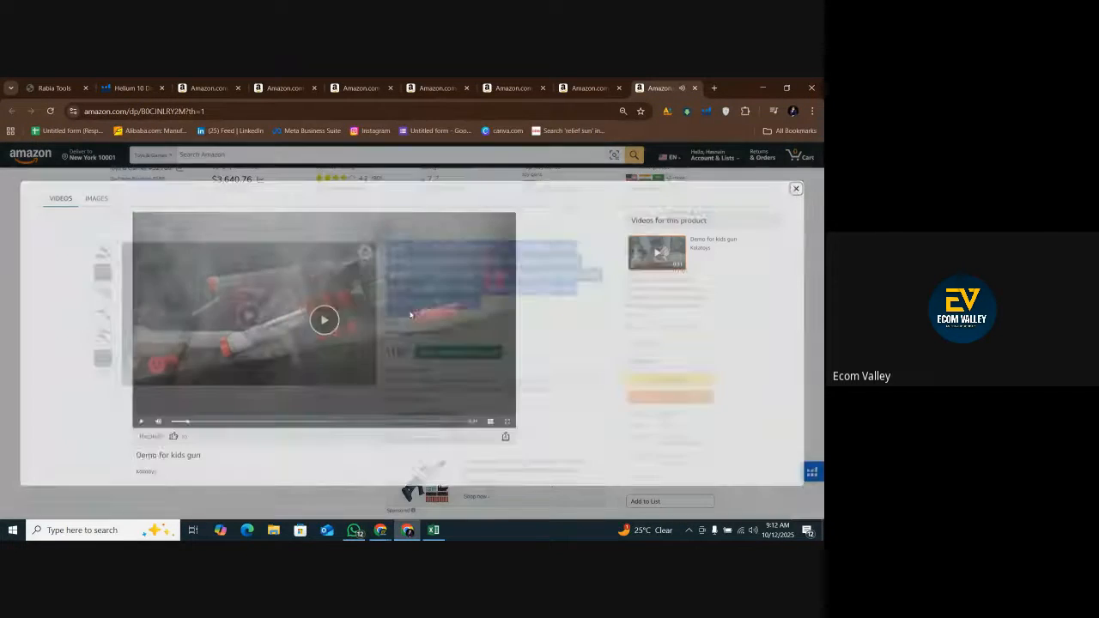
scroll(421, 339, "down", 4)
scroll(434, 338, "up", 3)
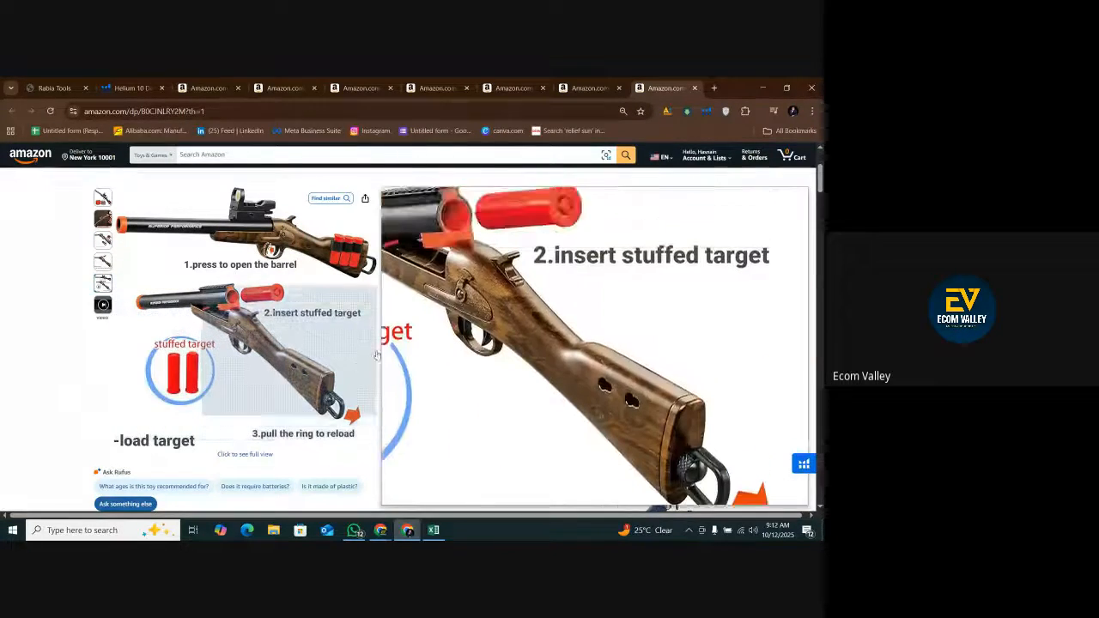
Expand the Additional details and Item details sections in the product information of the double barrel gun listing.
scroll(394, 351, "down", 2)
scroll(453, 352, "down", 1)
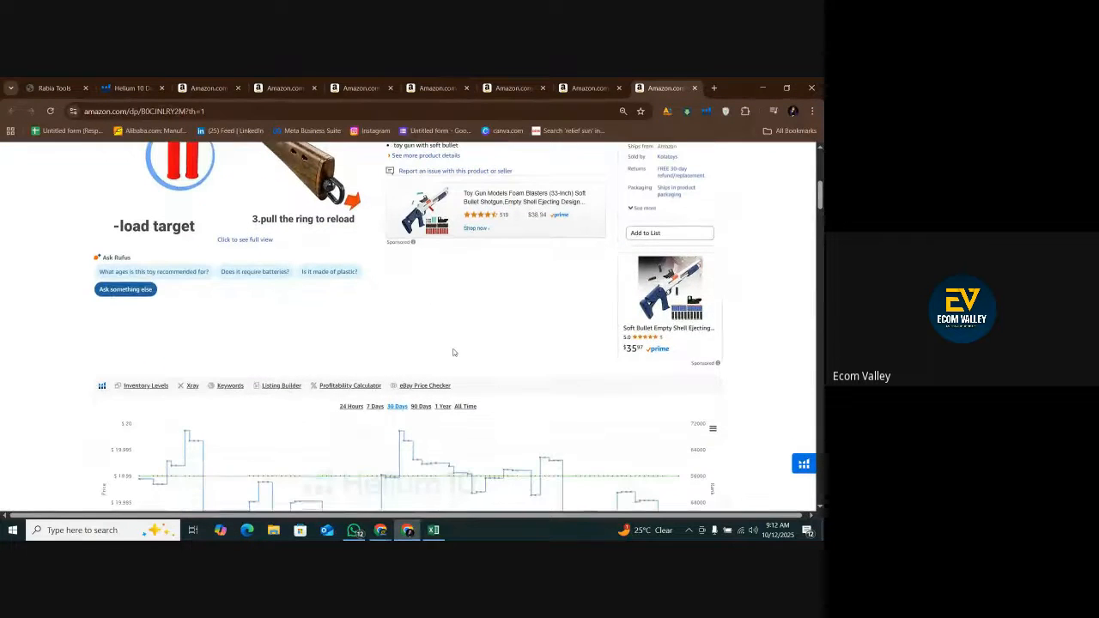
scroll(453, 352, "down", 10)
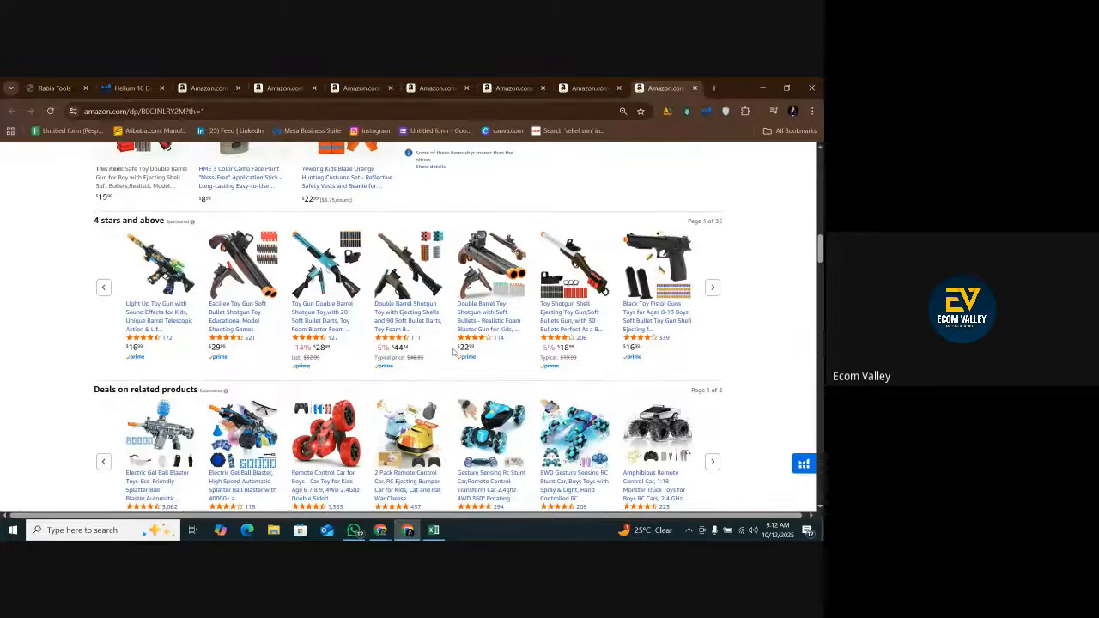
scroll(453, 352, "down", 2)
scroll(454, 352, "down", 2)
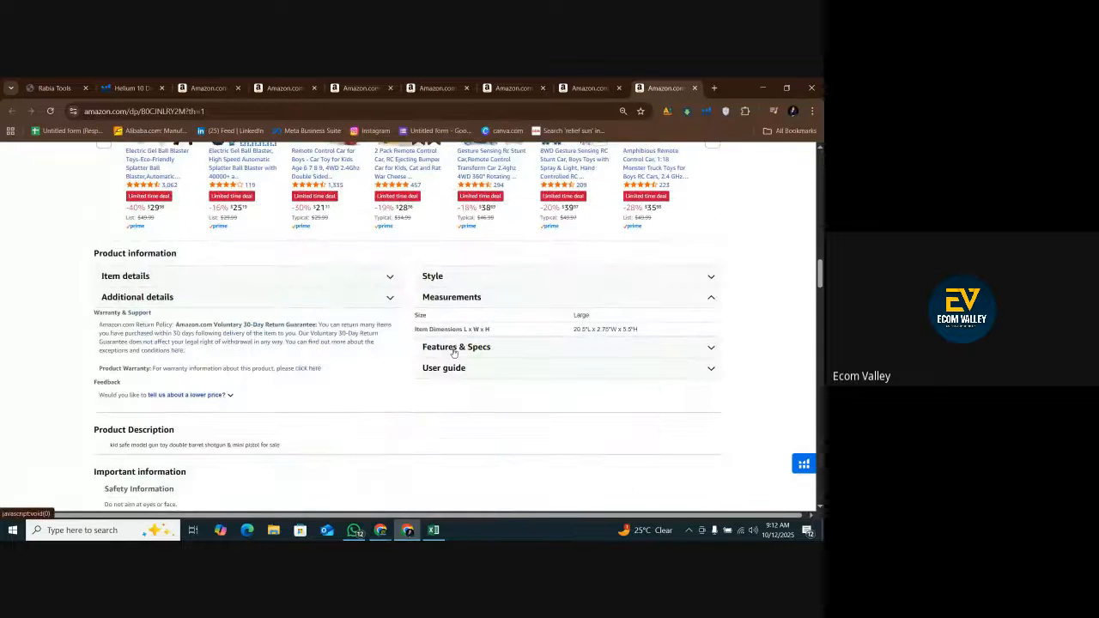
left_click(351, 298)
left_click(356, 279)
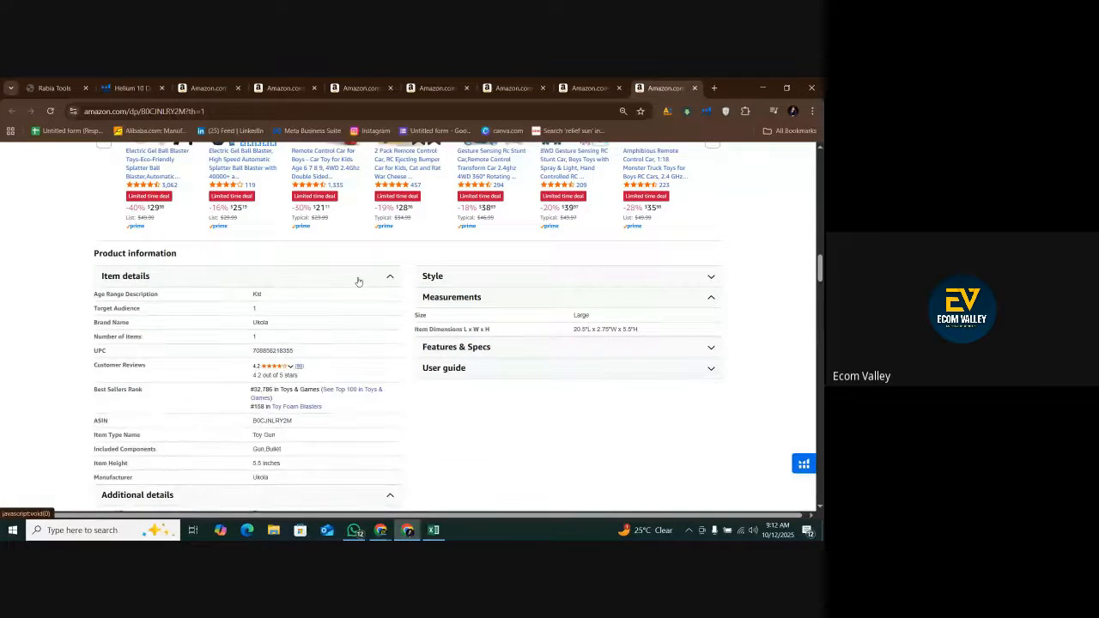
Copy the brand name Ukola from the item details on Amazon and paste it into cell C9 in Excel, matching the destination formatting.
double_click(261, 322)
right_click(260, 323)
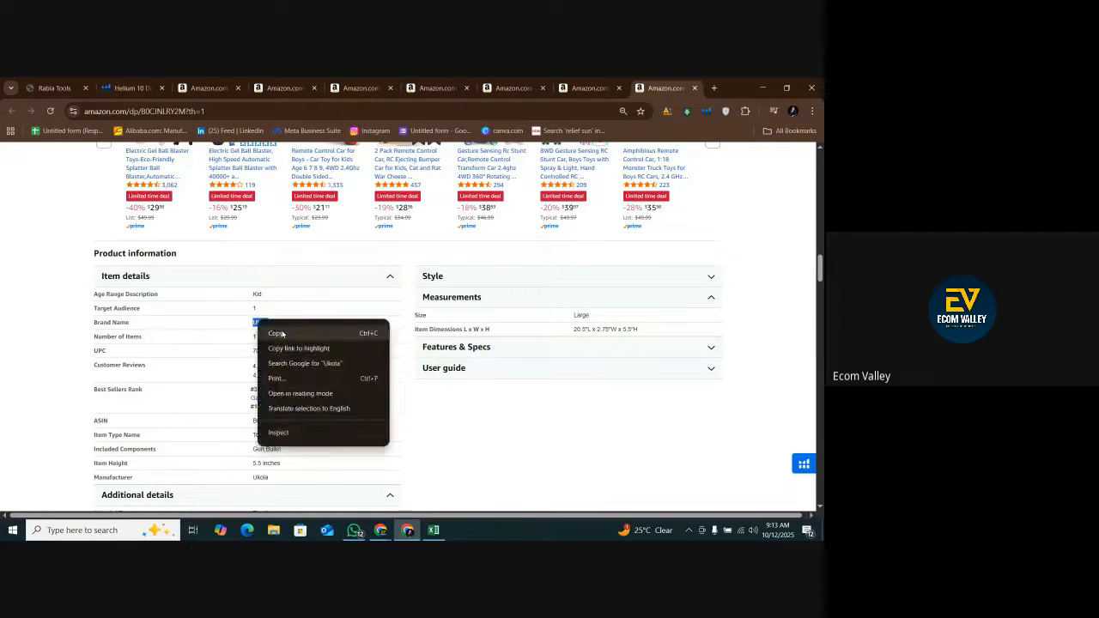
left_click(279, 331)
left_click(433, 530)
left_click(162, 351)
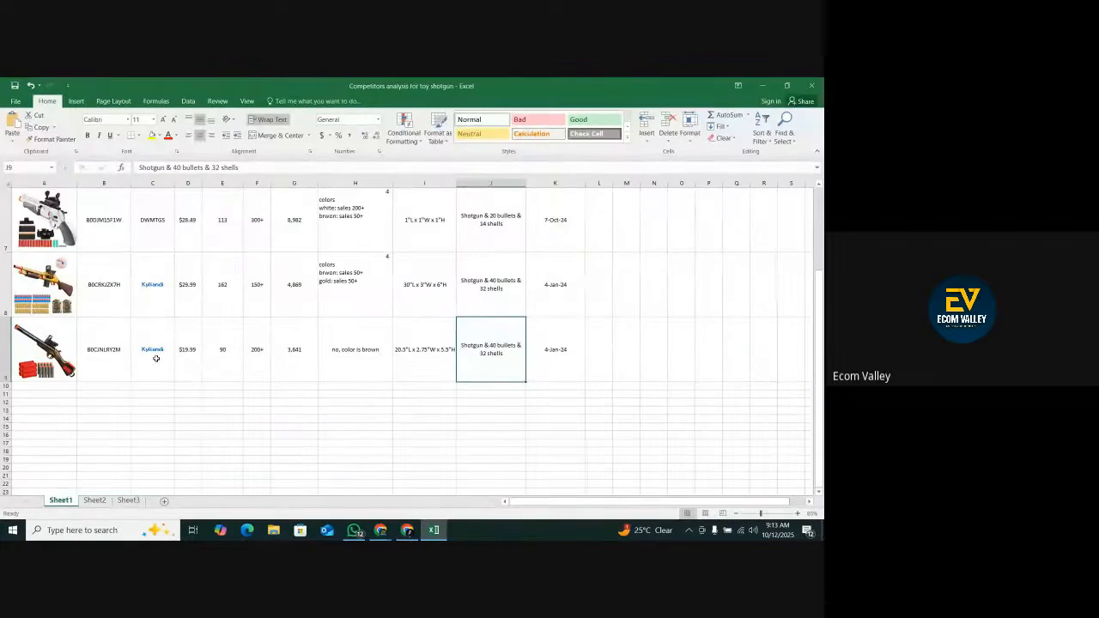
right_click(162, 351)
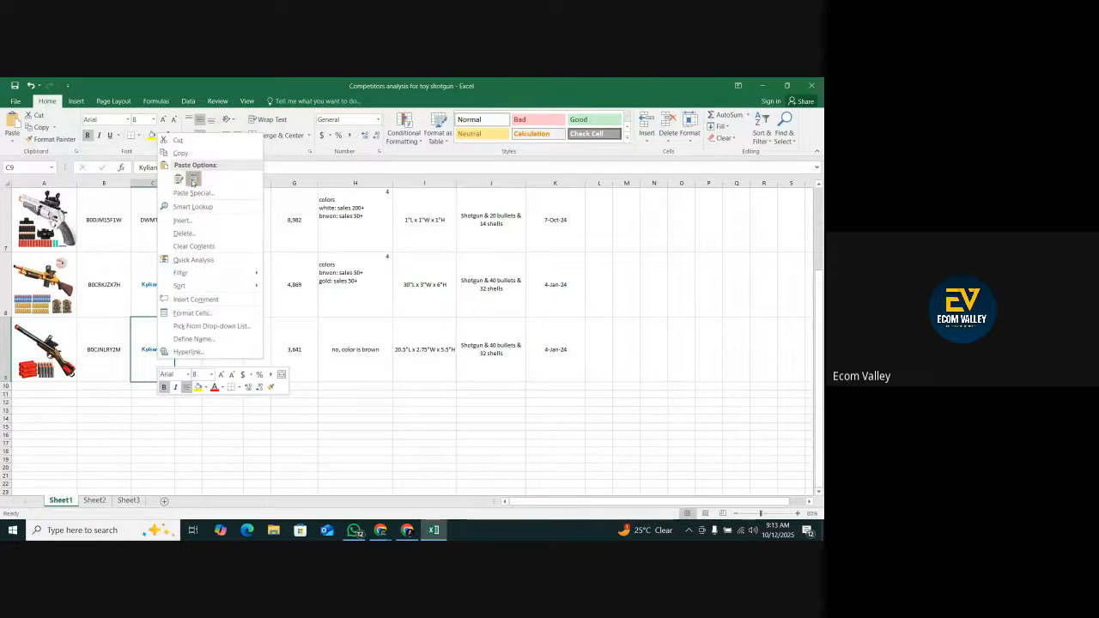
left_click(193, 178)
left_click_drag(194, 351, 522, 359)
left_click(542, 361)
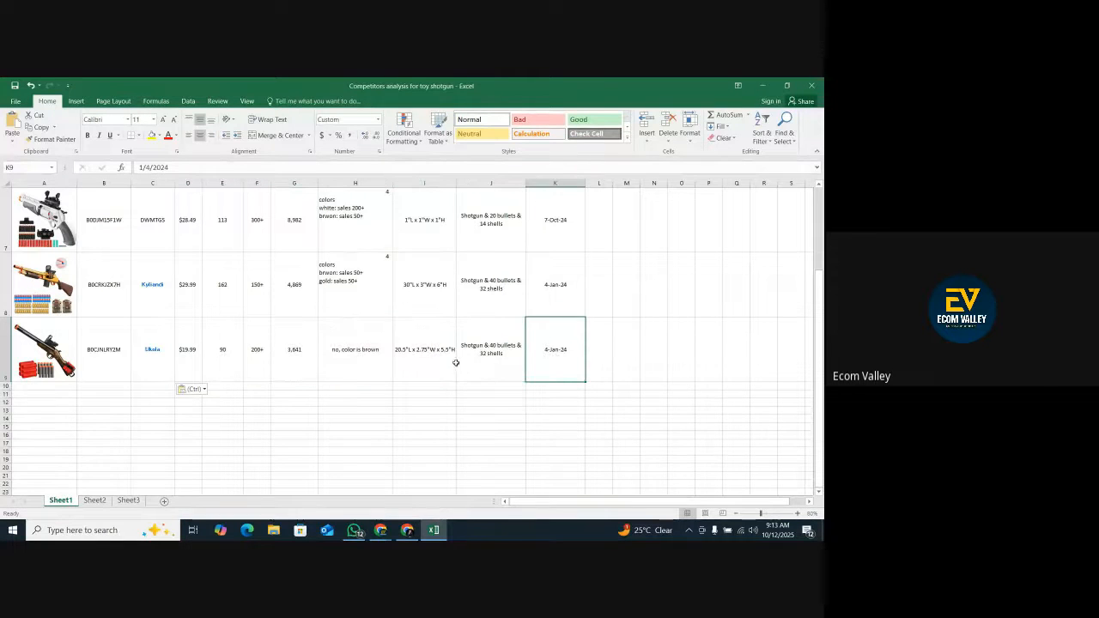
left_click(468, 355)
Expand the Style, Features & Specs and User guide details on Amazon, and examine the main product image for the included bullets and shells.
left_click(409, 529)
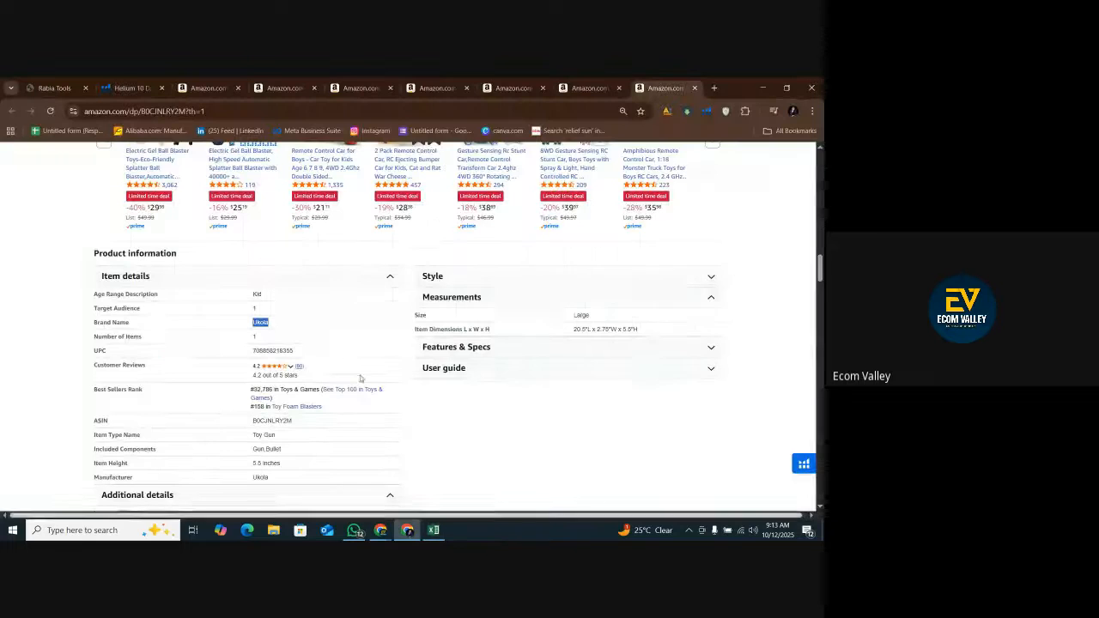
left_click(460, 279)
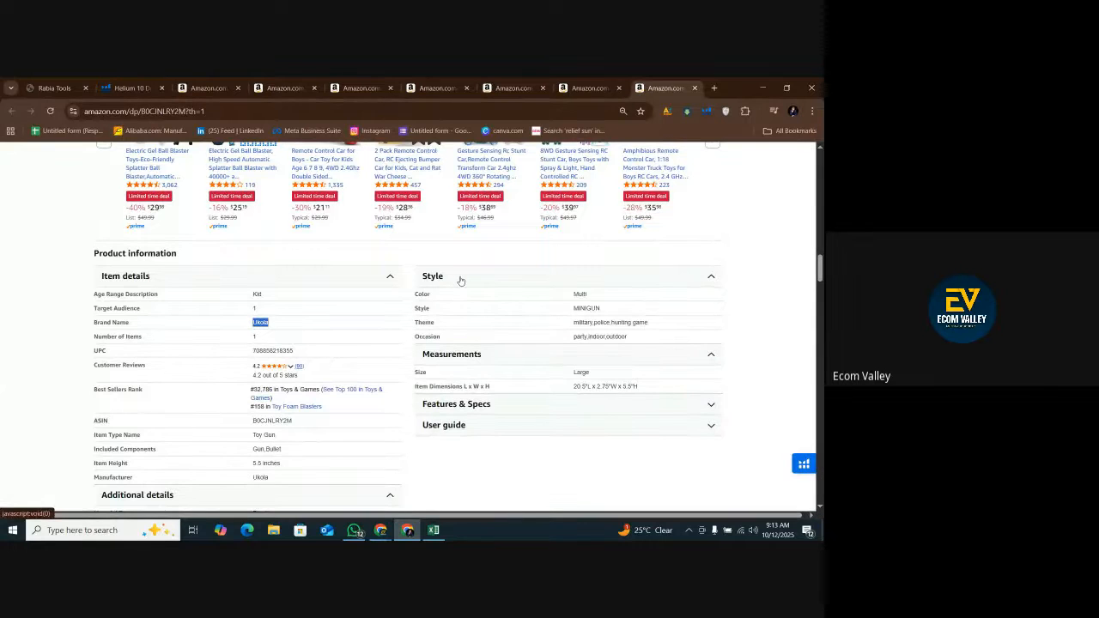
left_click(491, 407)
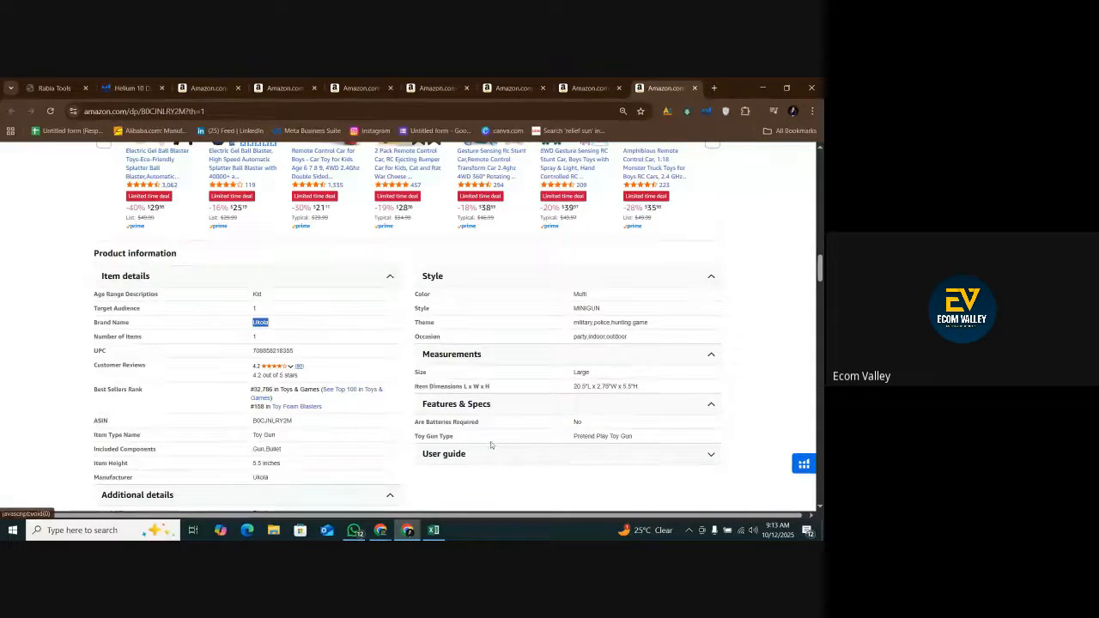
left_click(493, 452)
scroll(493, 452, "down", 1)
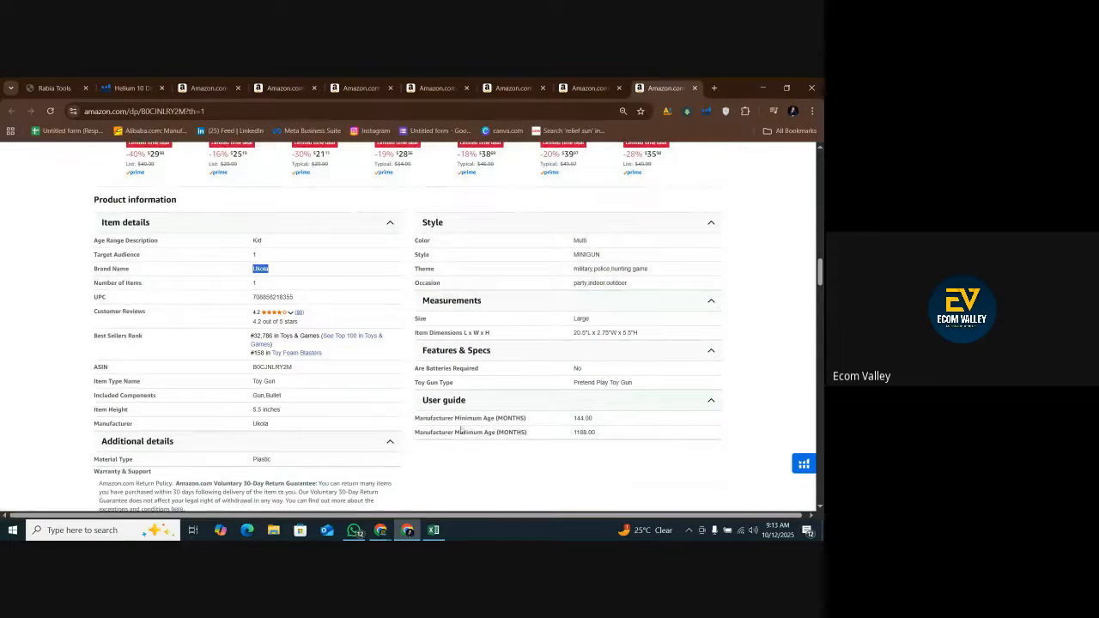
scroll(311, 421, "up", 15)
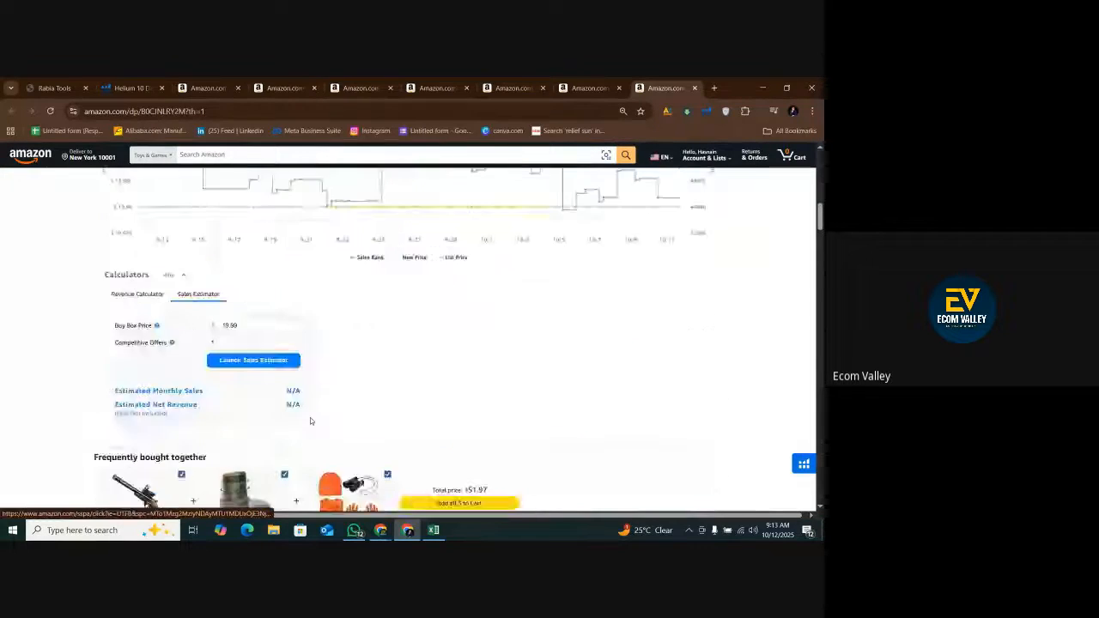
scroll(310, 420, "up", 10)
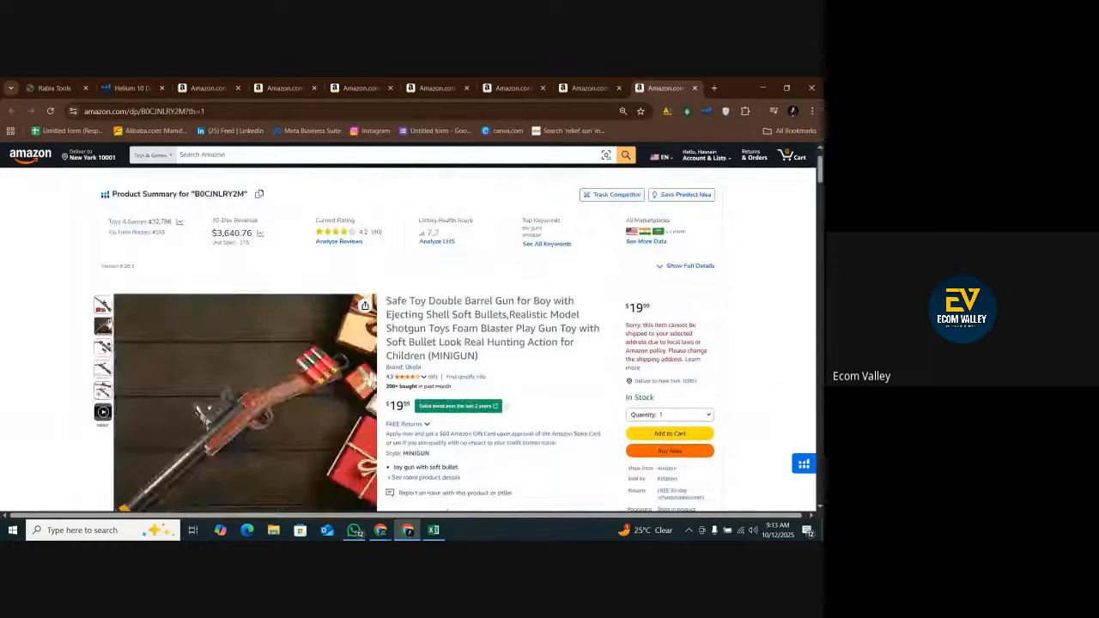
scroll(241, 297, "down", 4)
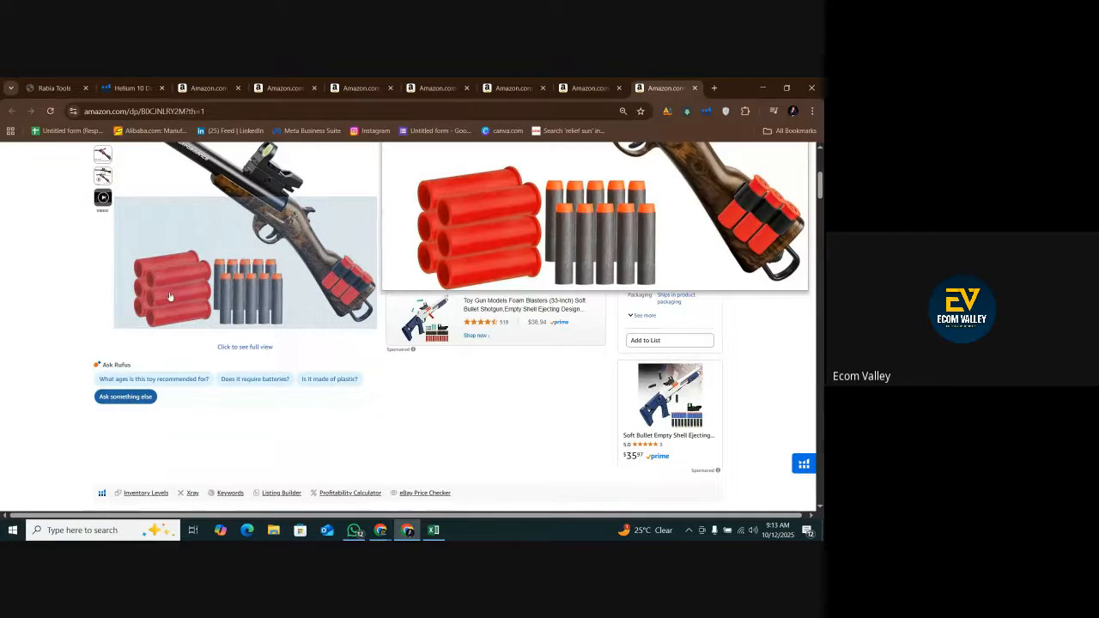
Change the package text in cell J9 in Excel to "Shotgun & 10 bullets & 6 shells".
left_click(434, 529)
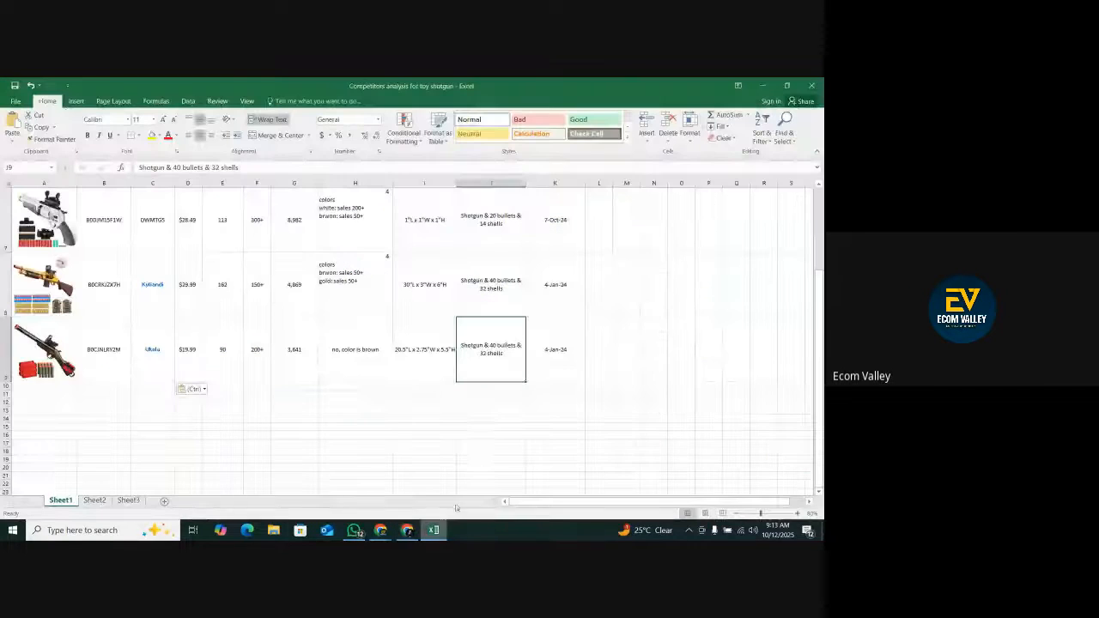
double_click(495, 346)
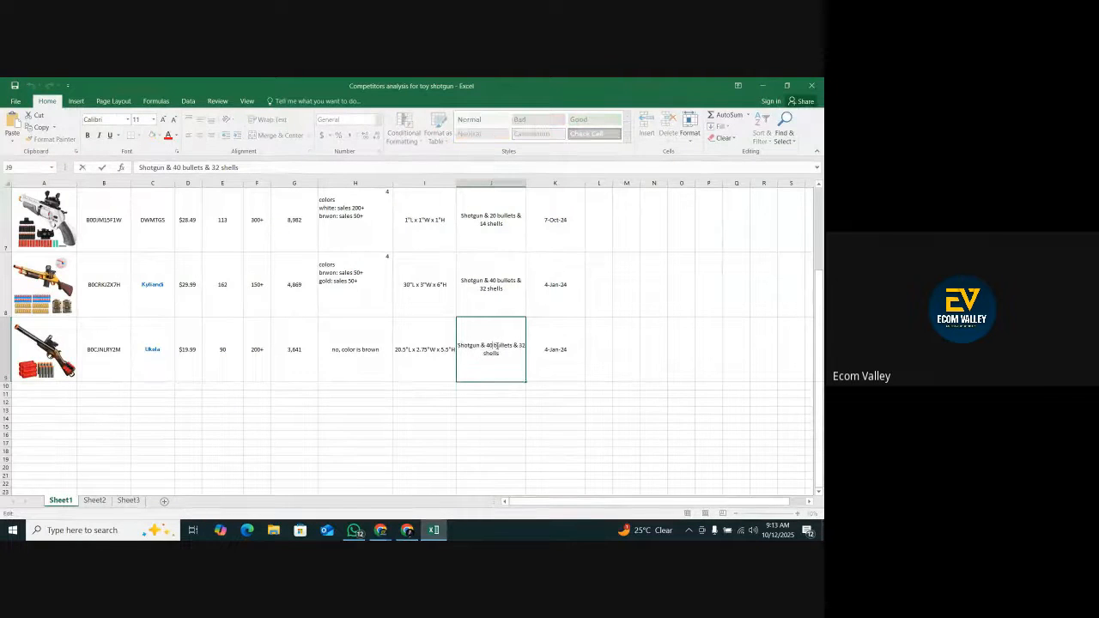
key("BackSpace")
type("1")
key("BackSpace")
key("BackSpace")
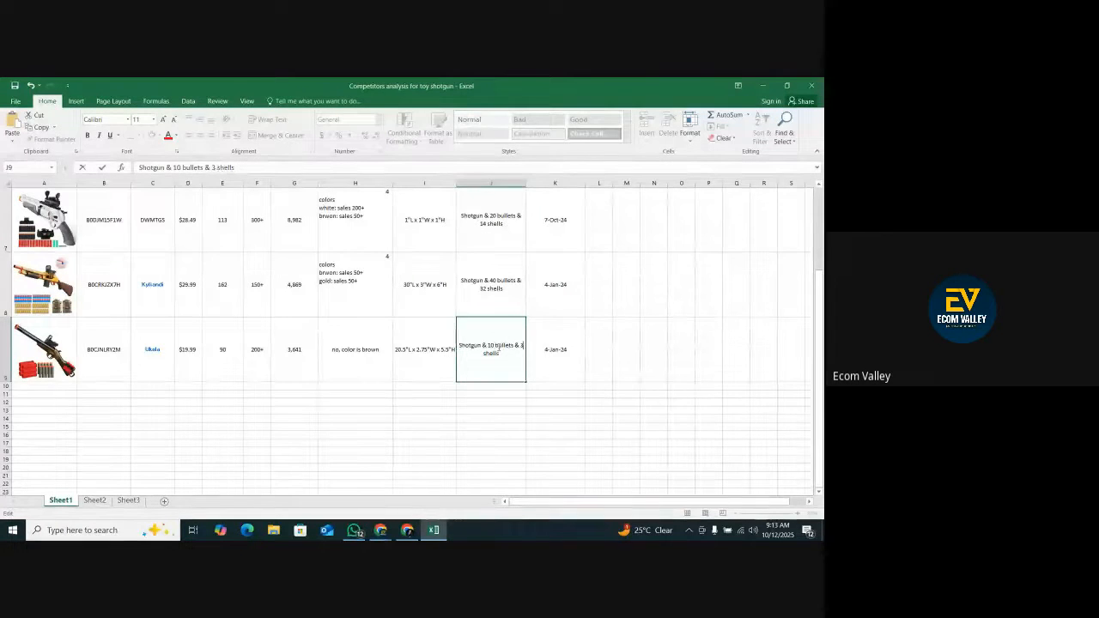
type("6")
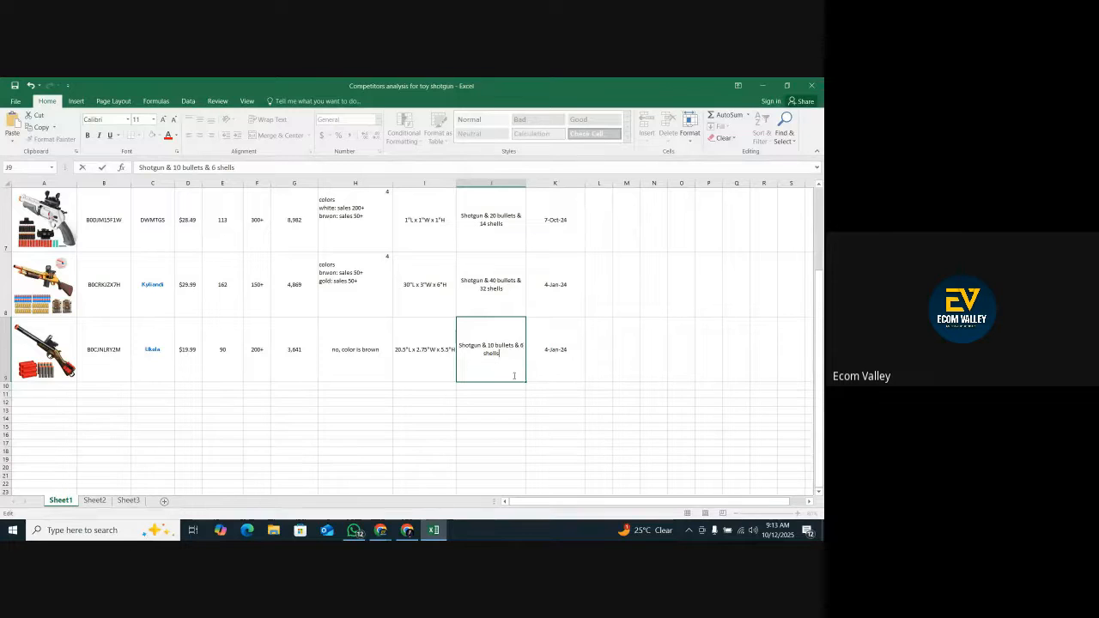
Look up the Ukola double barrel gun's creation date in the Xray "toy shotgun" results and enter 9 aug 2022 in cell K9 in Excel.
left_click(406, 529)
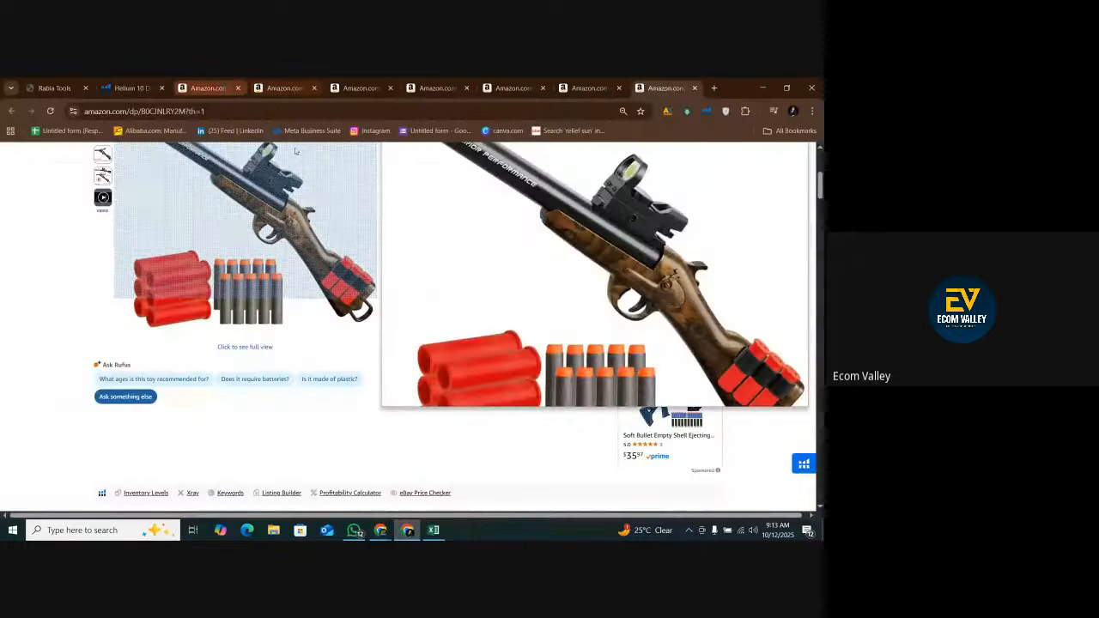
key("alt+Left")
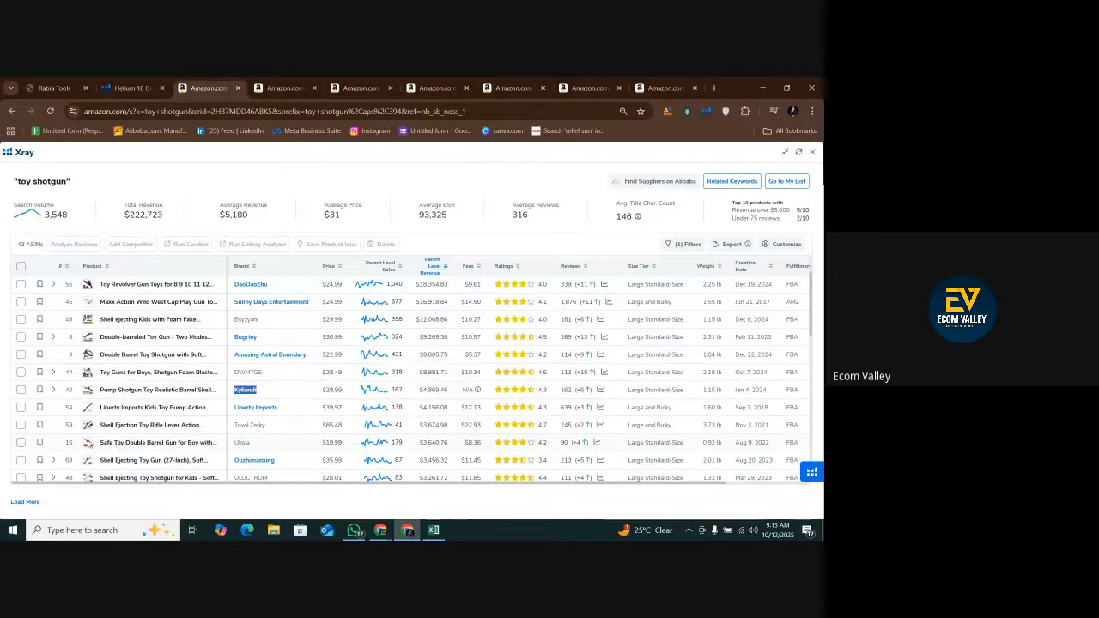
mouse_move(89, 443)
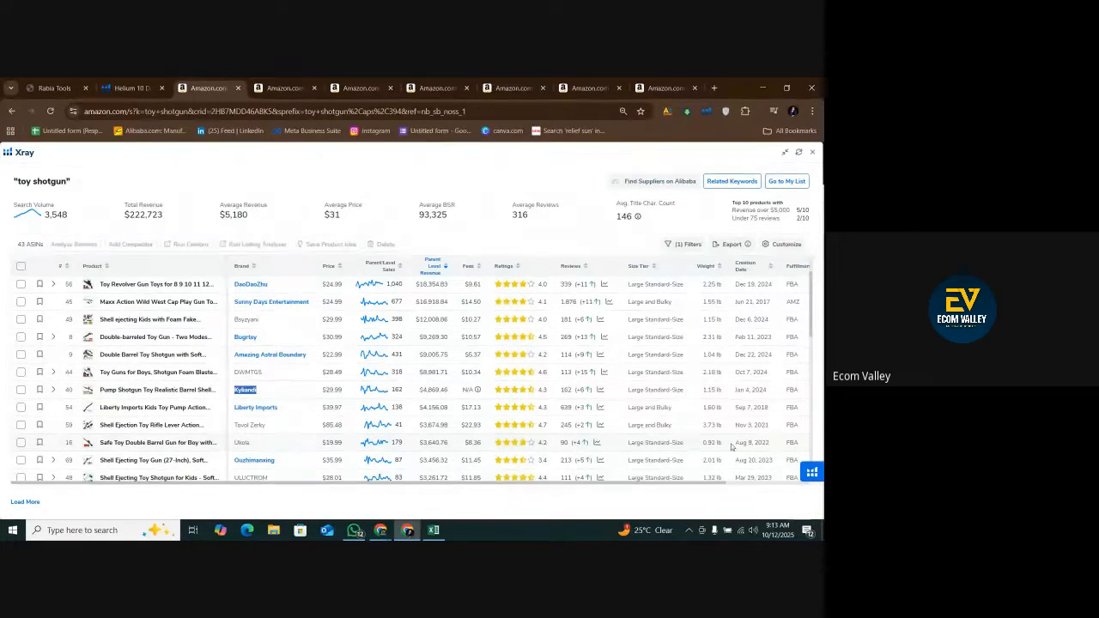
left_click_drag(770, 448, 734, 447)
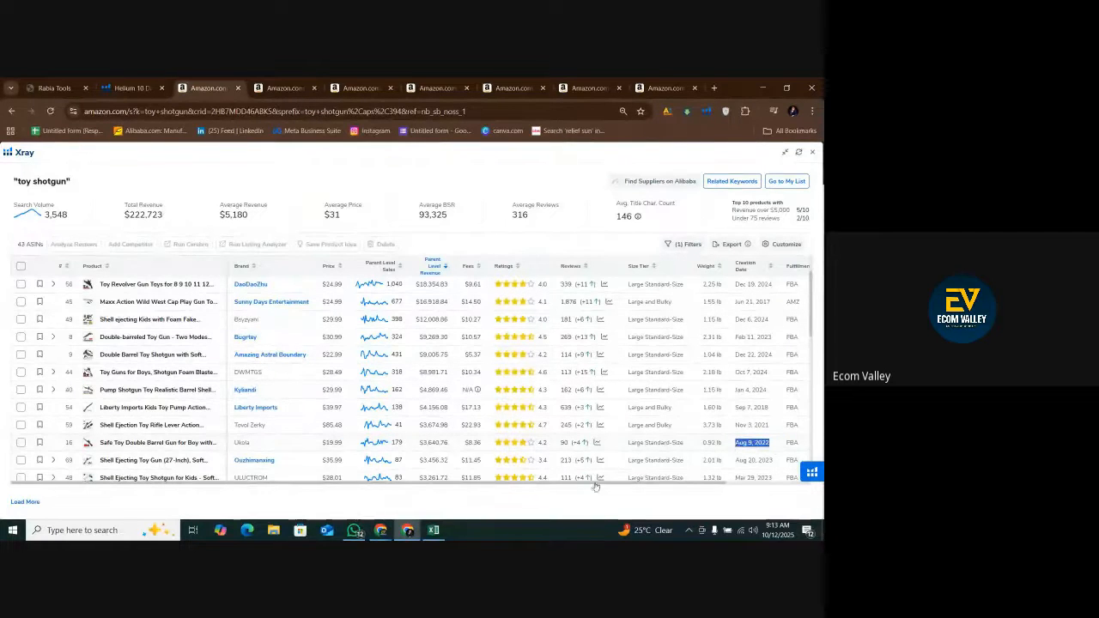
left_click(433, 529)
left_click(559, 350)
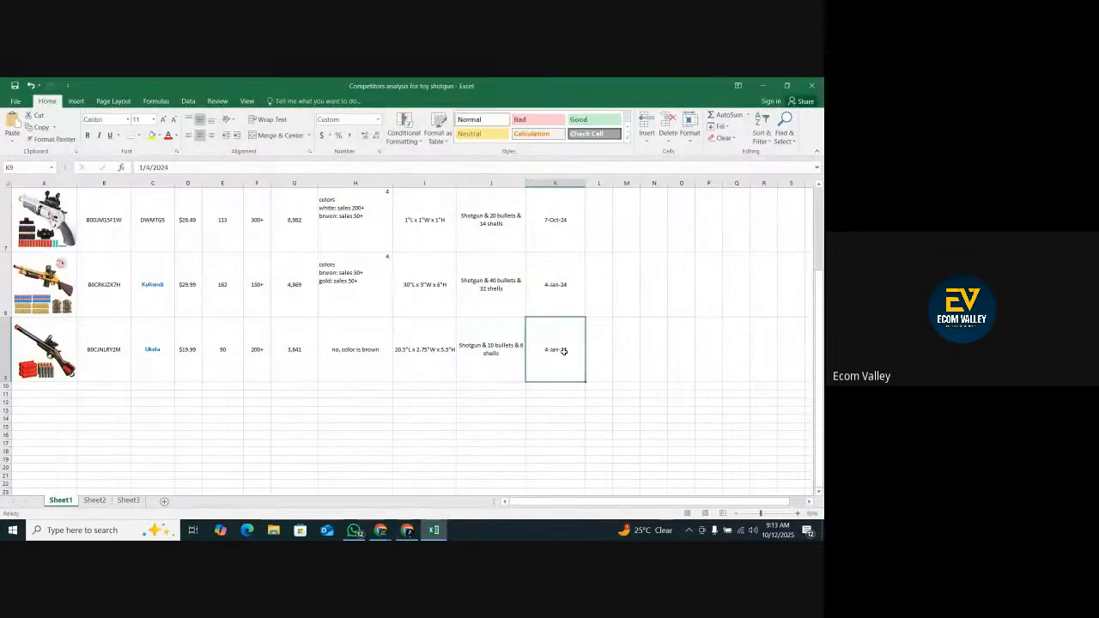
type("9 aug")
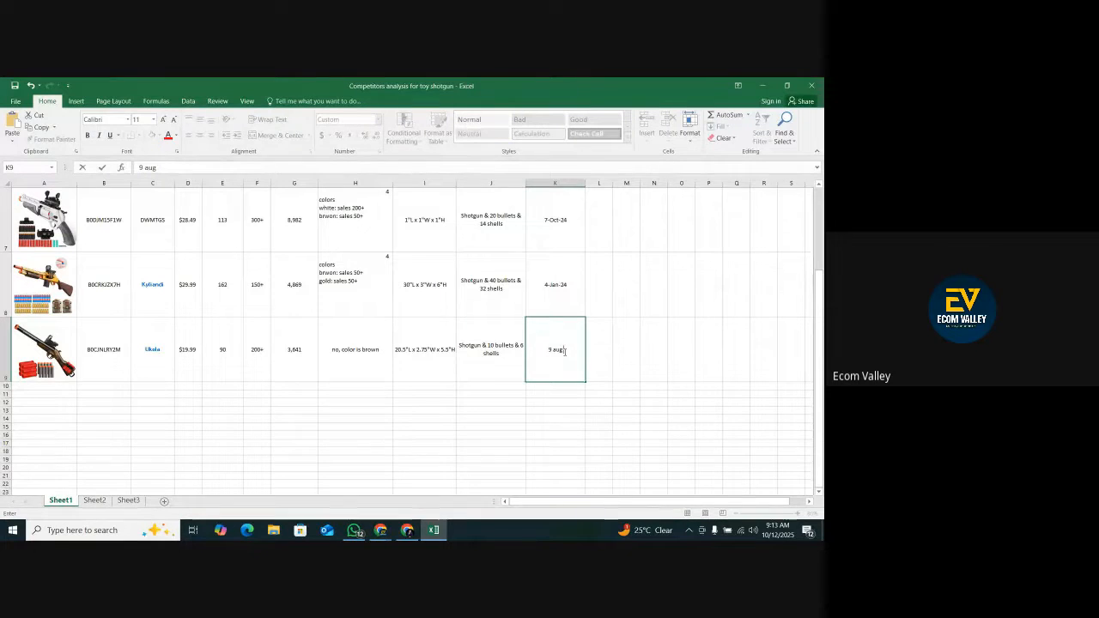
type(" 22")
key("BackSpace")
type("022")
left_click(575, 392)
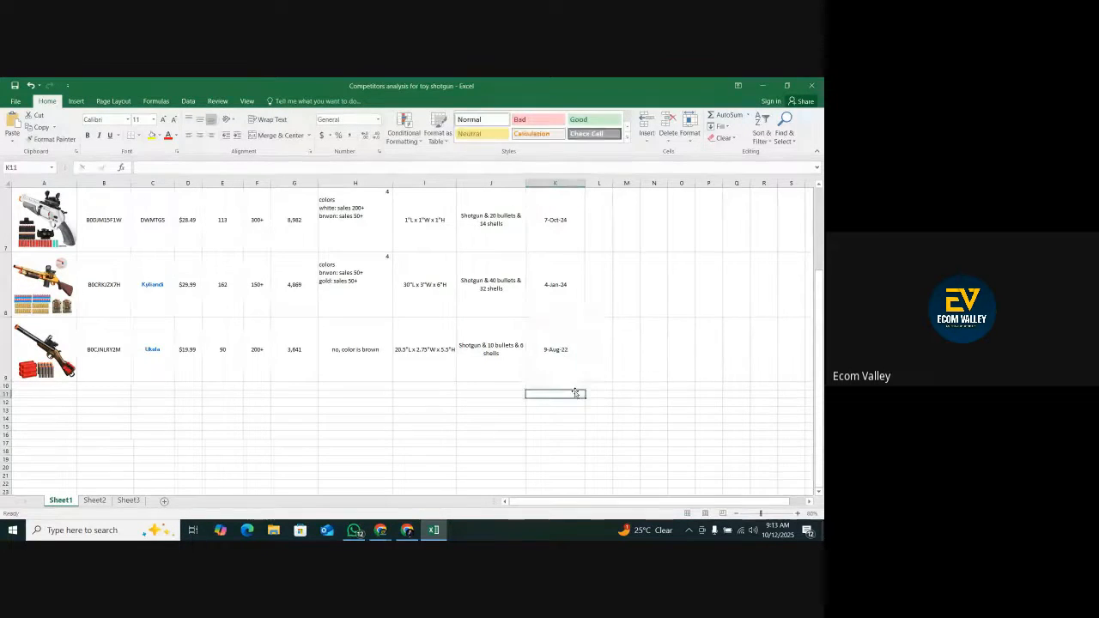
scroll(575, 392, "up", 1)
scroll(576, 392, "up", 2)
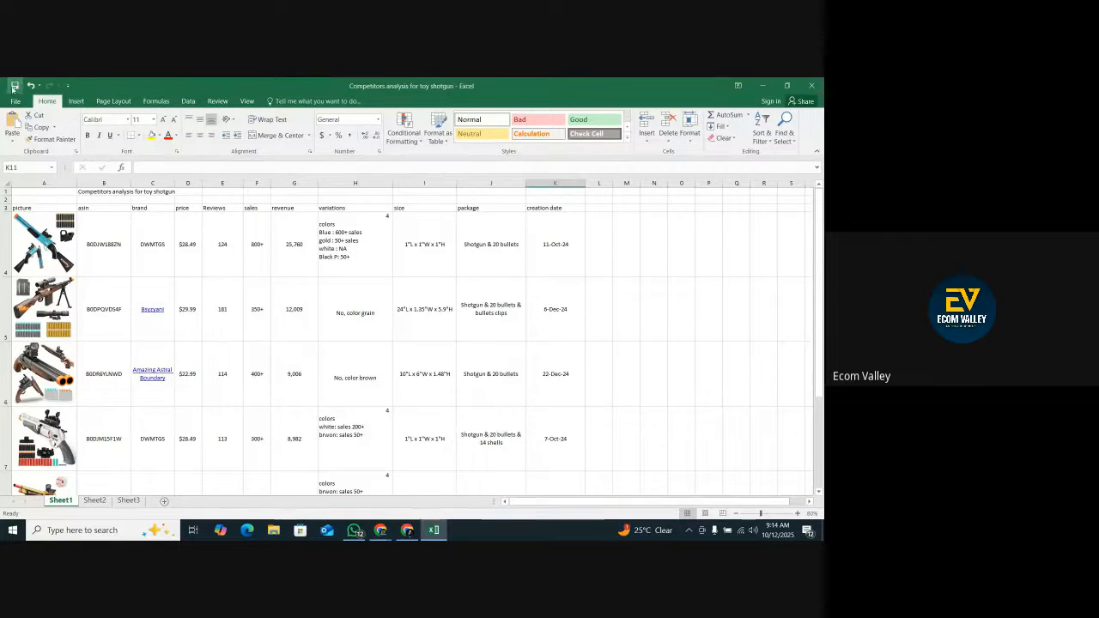
Close the toy shotgun competitors workbook in Excel, and close all Amazon and research tool tabs together with their Chrome window.
left_click(811, 85)
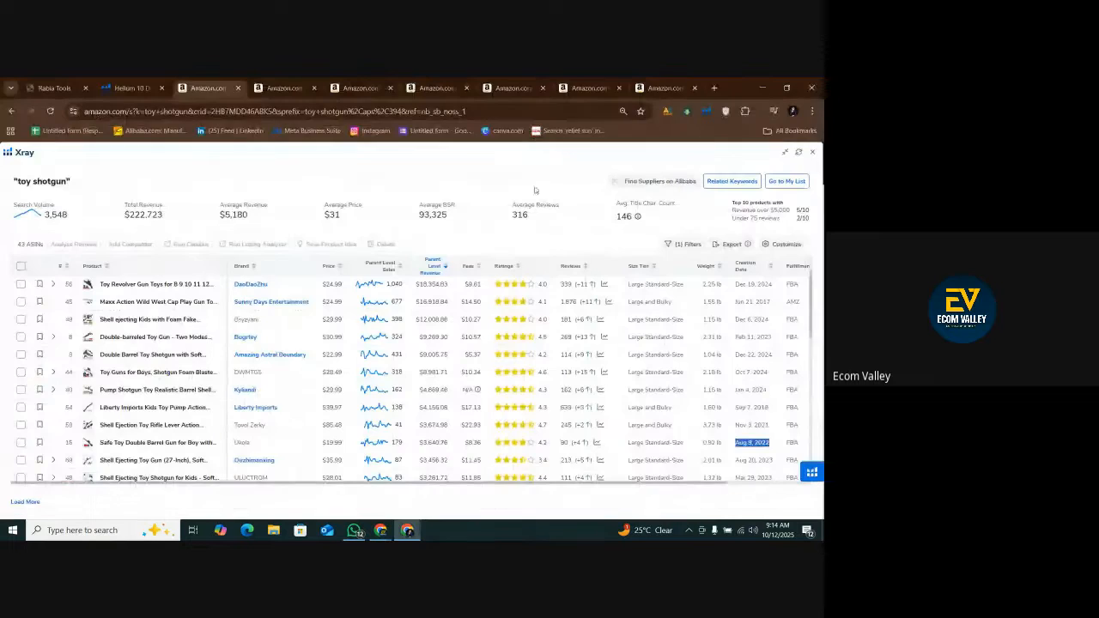
left_click(237, 88)
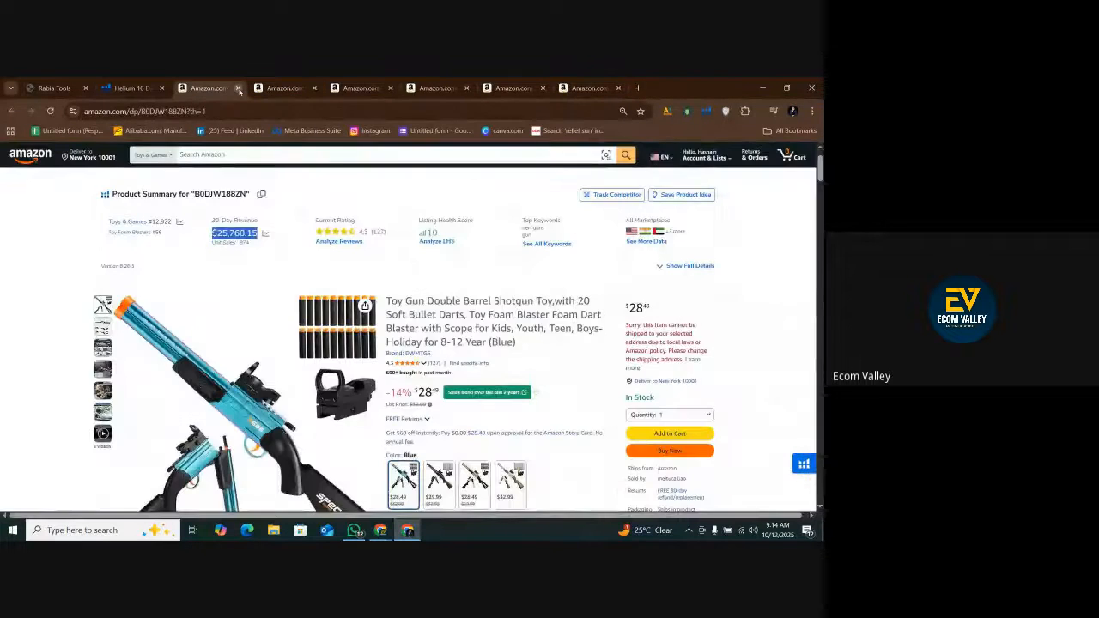
left_click(238, 88)
left_click(238, 89)
left_click(238, 88)
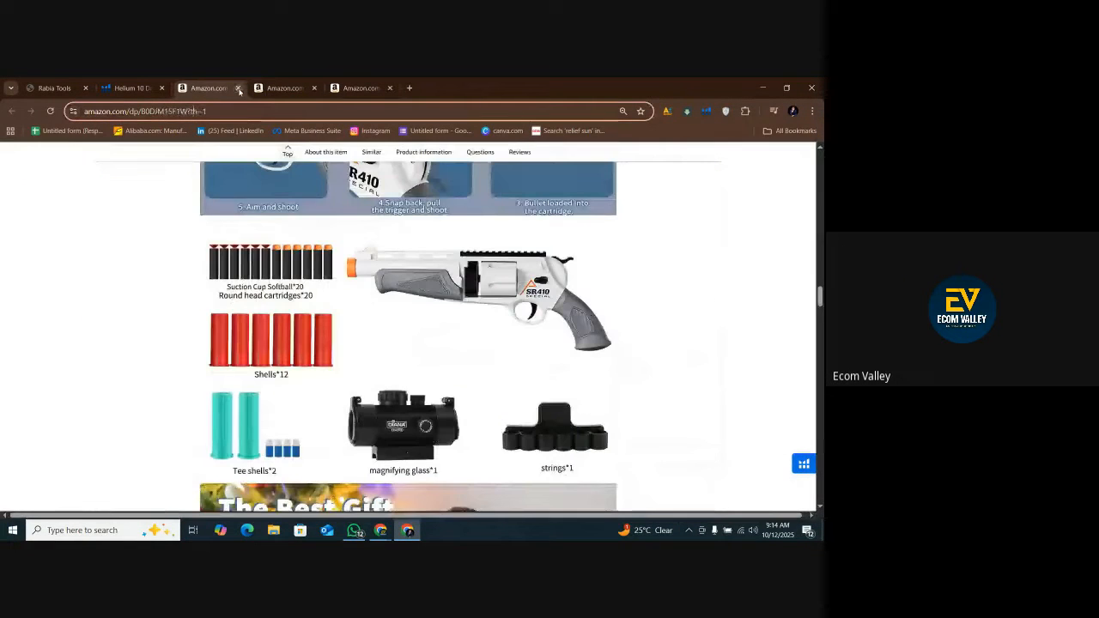
left_click(238, 89)
left_click(237, 88)
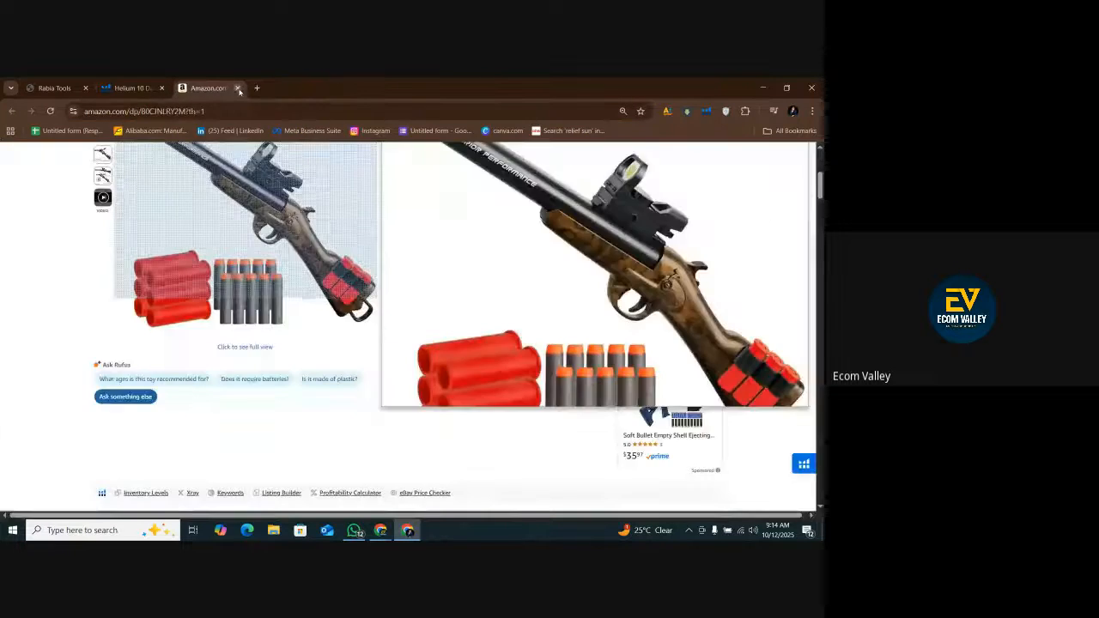
left_click(238, 88)
left_click(238, 88)
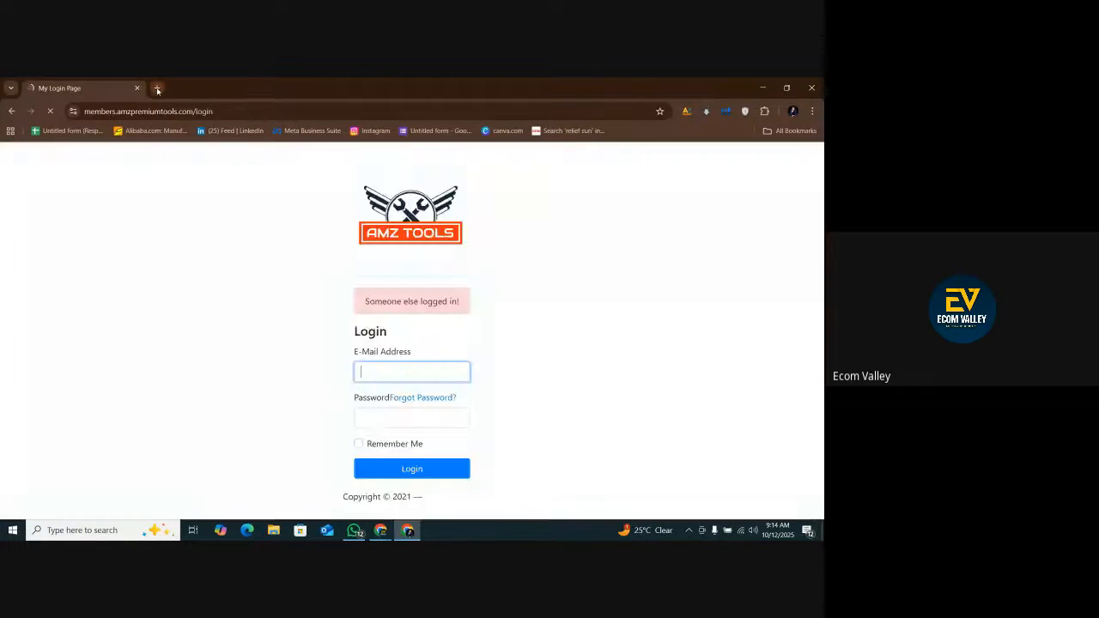
left_click(155, 88)
left_click(123, 87)
left_click(815, 90)
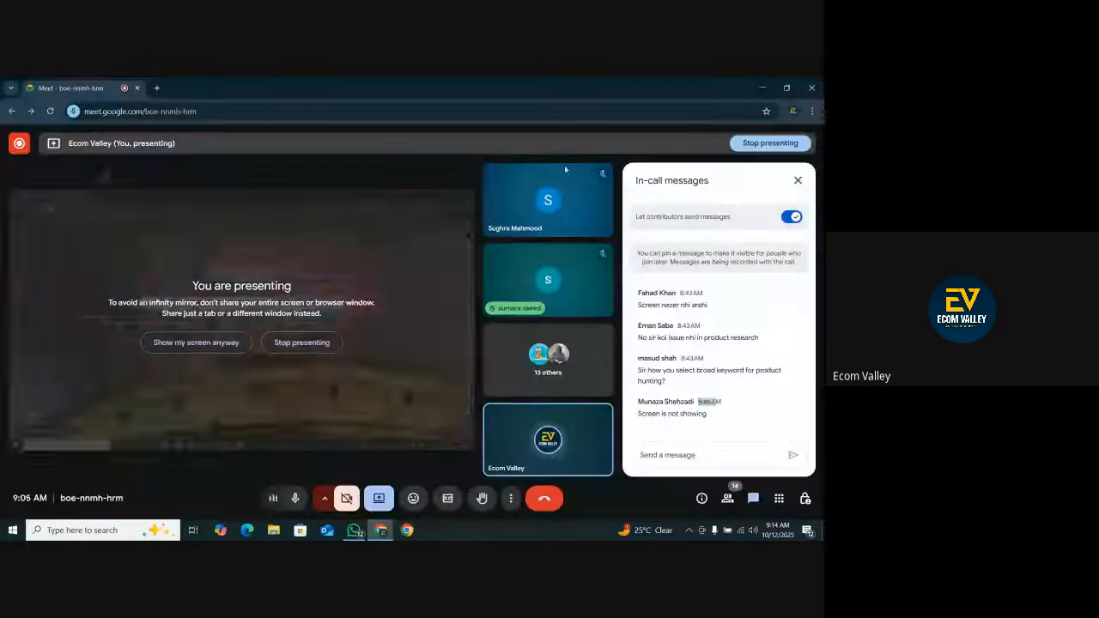
Show the desktop behind the Google Meet window, refresh it, and bring the meeting window back.
left_click(764, 90)
right_click(640, 135)
right_click(642, 160)
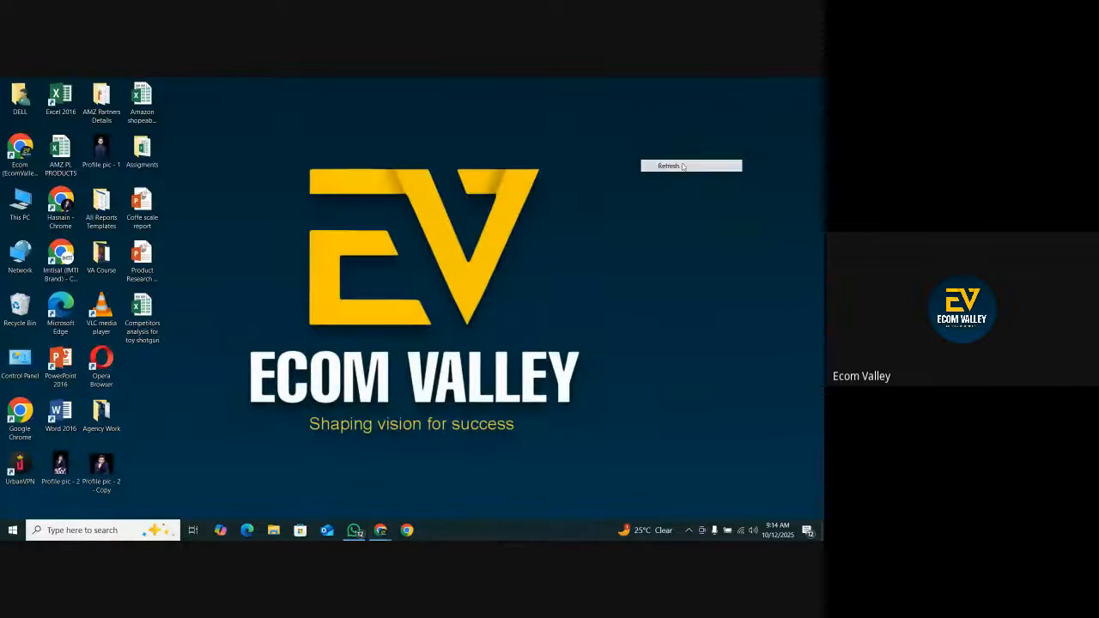
right_click(683, 161)
right_click(696, 197)
left_click(716, 227)
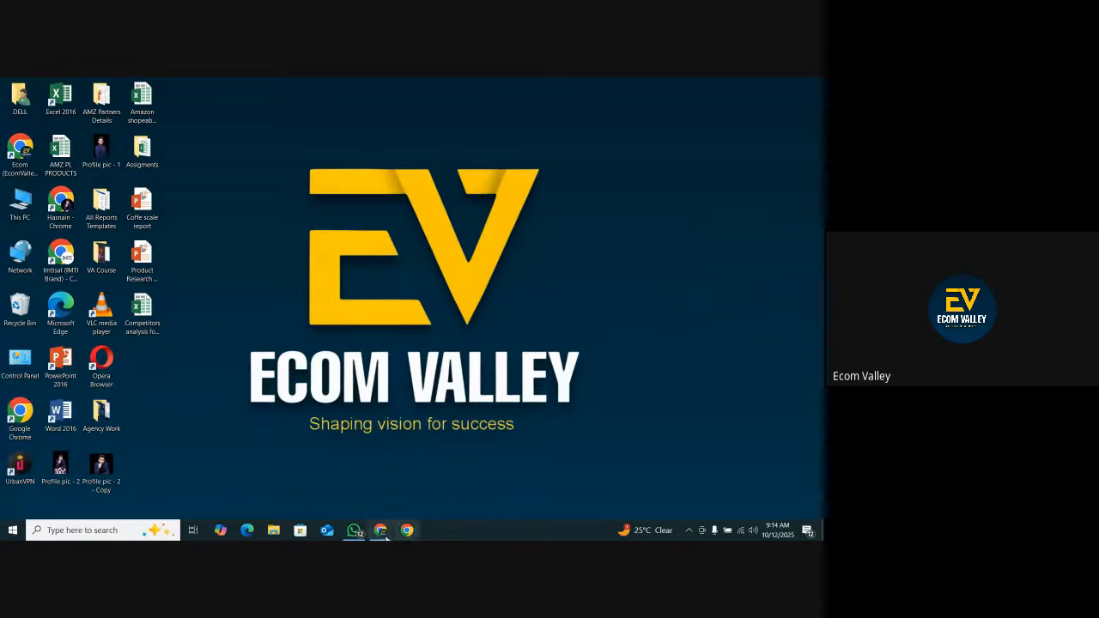
left_click(368, 451)
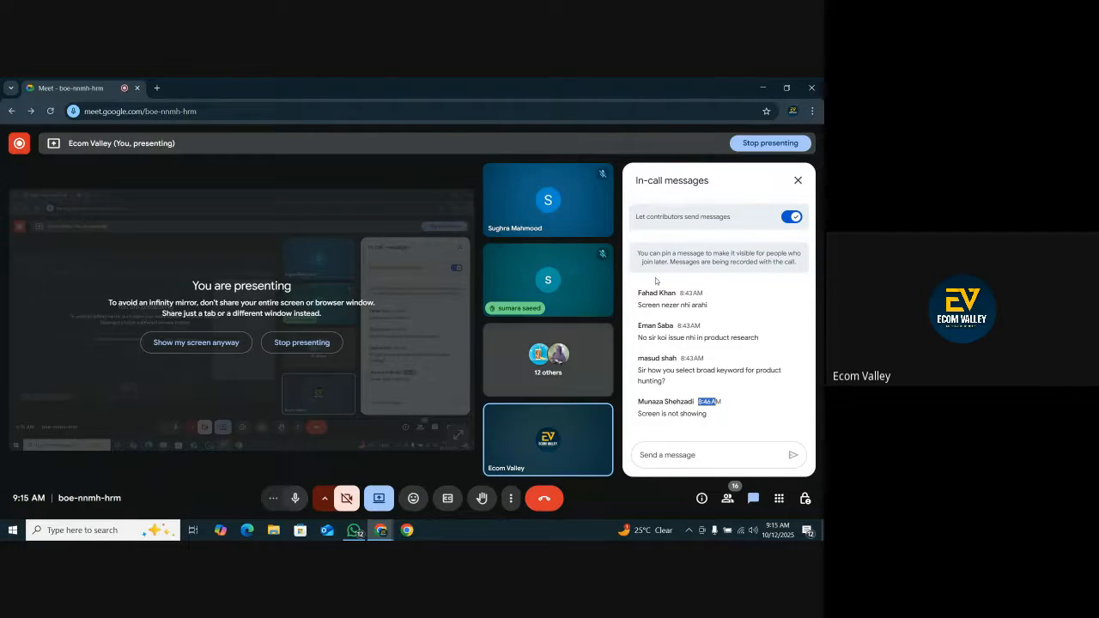
Minimize the Google Meet window and refresh the desktop.
left_click(762, 87)
right_click(562, 144)
right_click(592, 170)
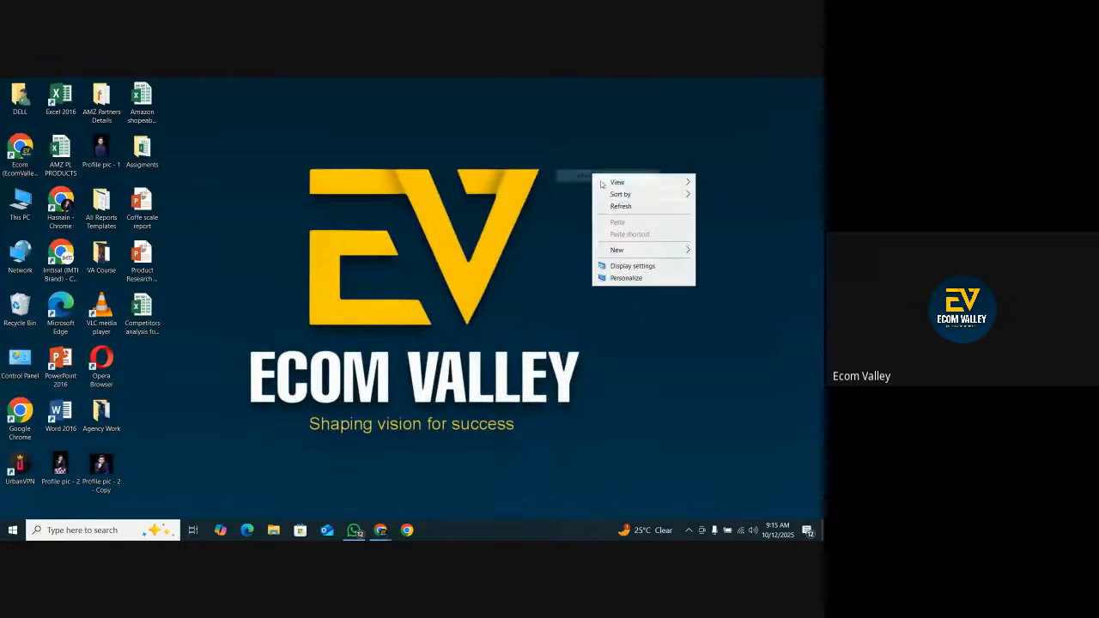
left_click(618, 207)
right_click(612, 205)
right_click(633, 239)
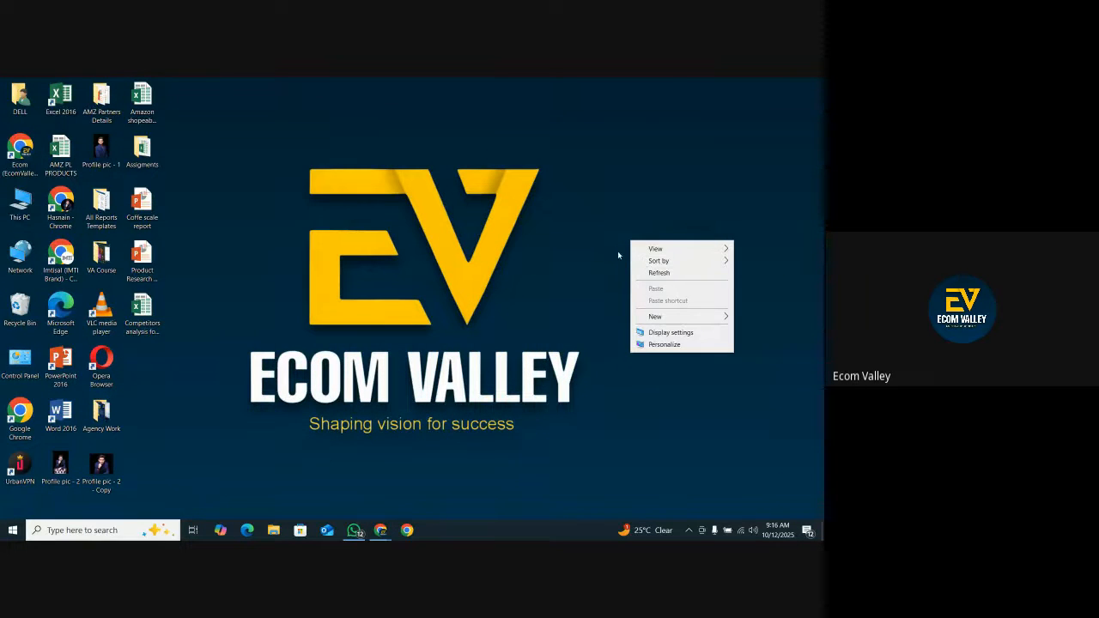
left_click(639, 272)
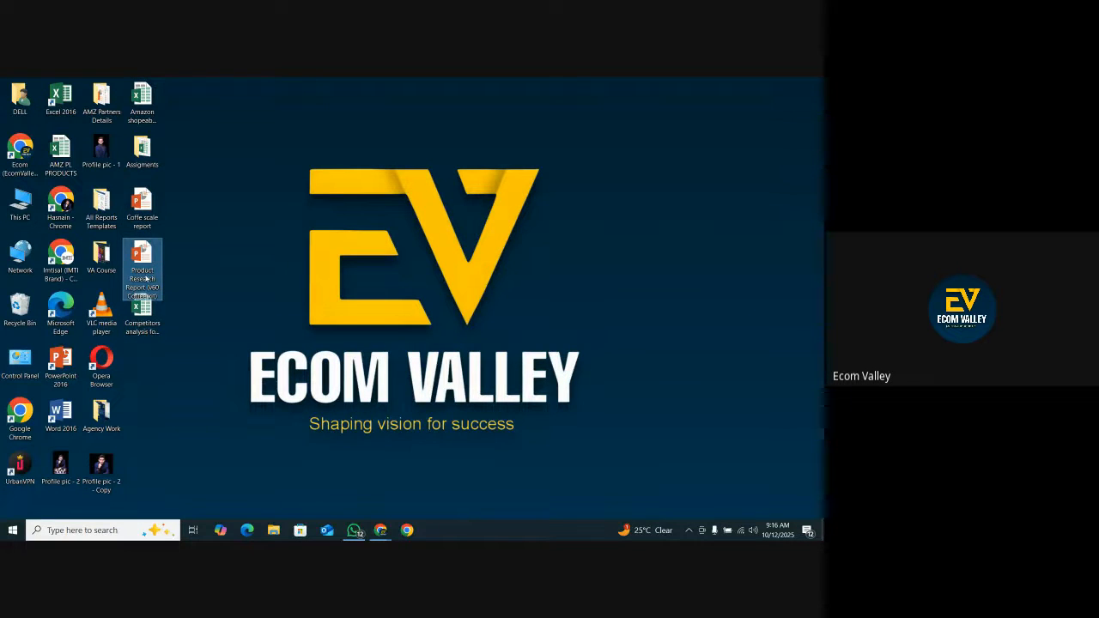
left_click(141, 101)
left_click(105, 114)
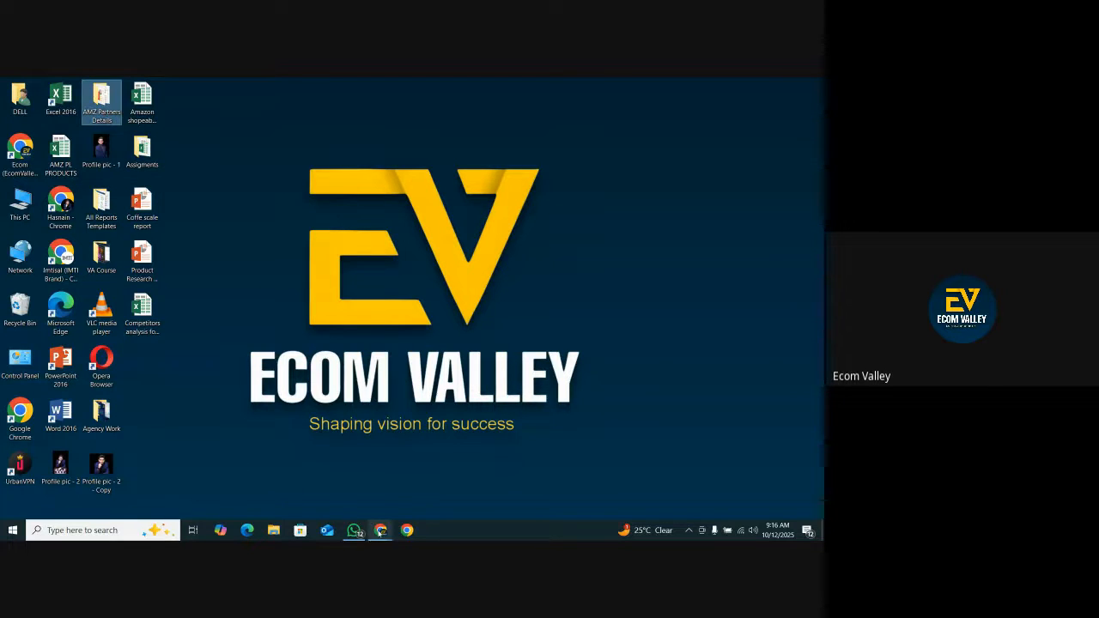
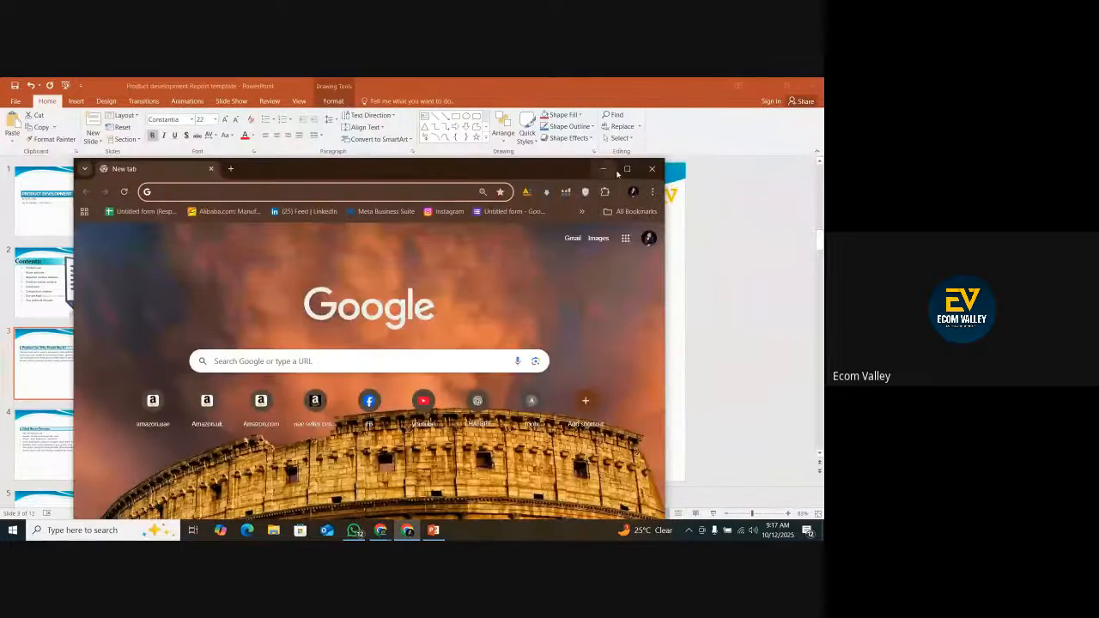
Maximize the Chrome window, open ChatGPT, and send the greeting "hello chatgpt".
left_click(627, 168)
left_click(521, 319)
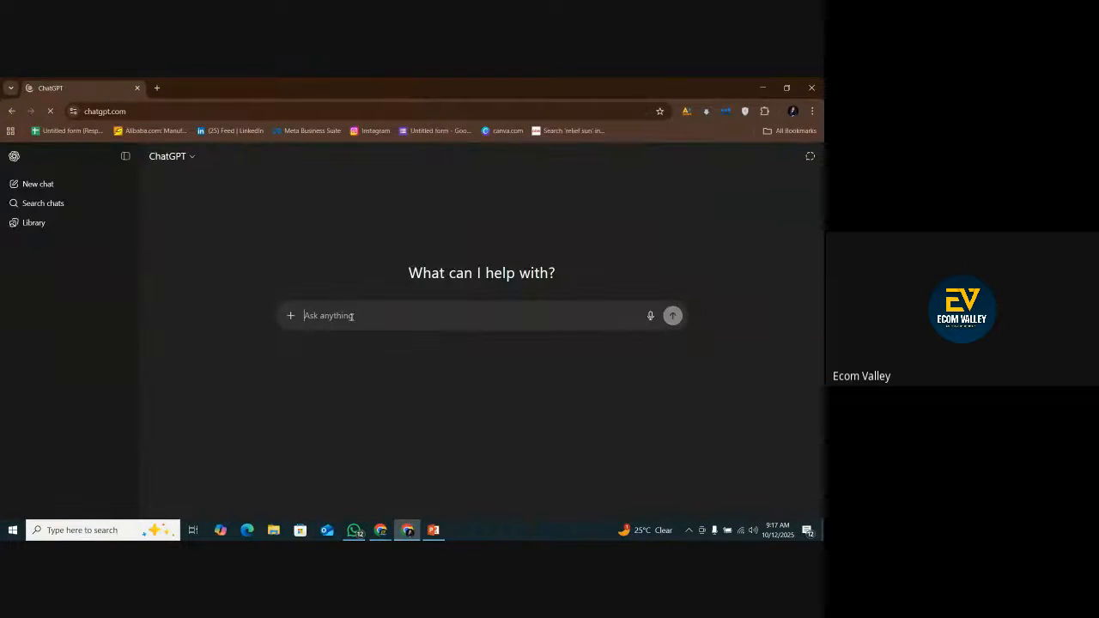
type("hello ")
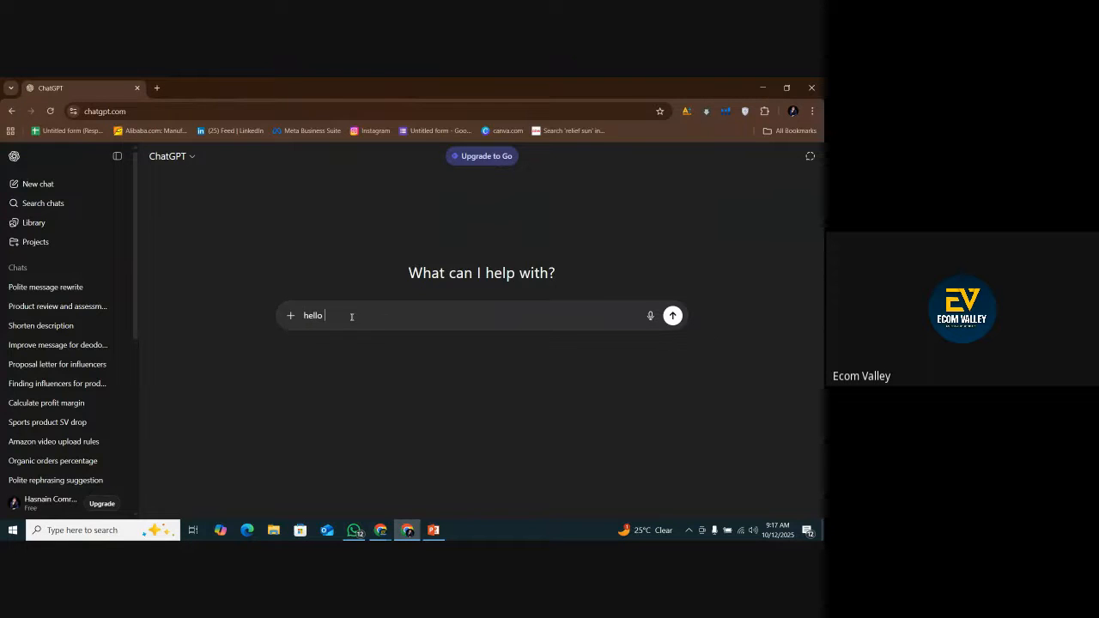
type("chatgpt")
key("Return")
Write in the chat "i am going to make product development report for toy shotgun to launch it in usa as private label".
type("i am")
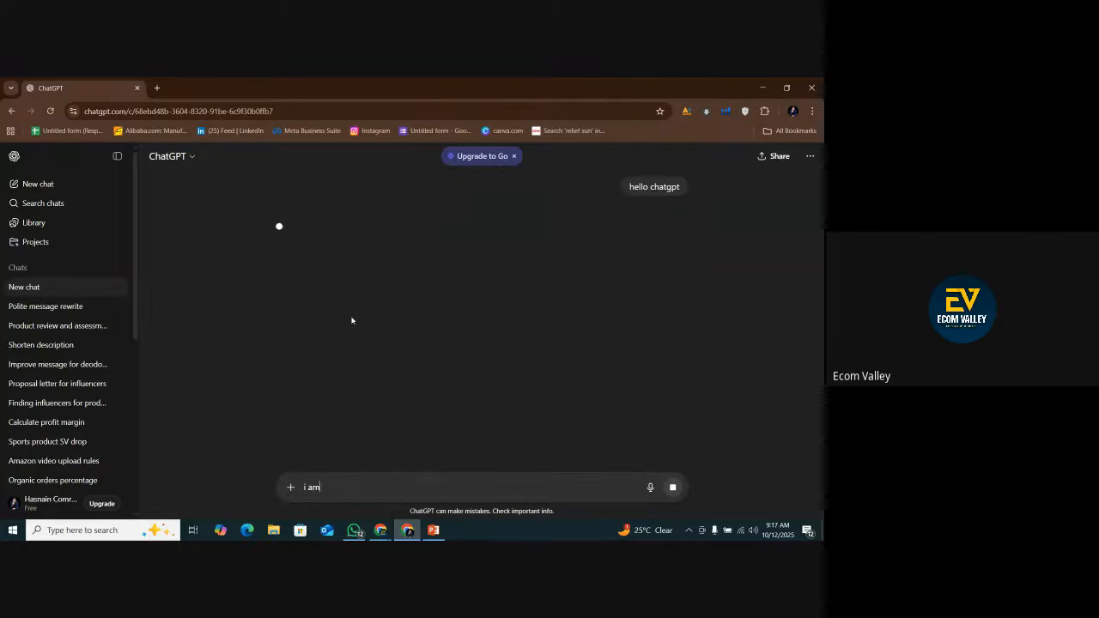
type(" goi")
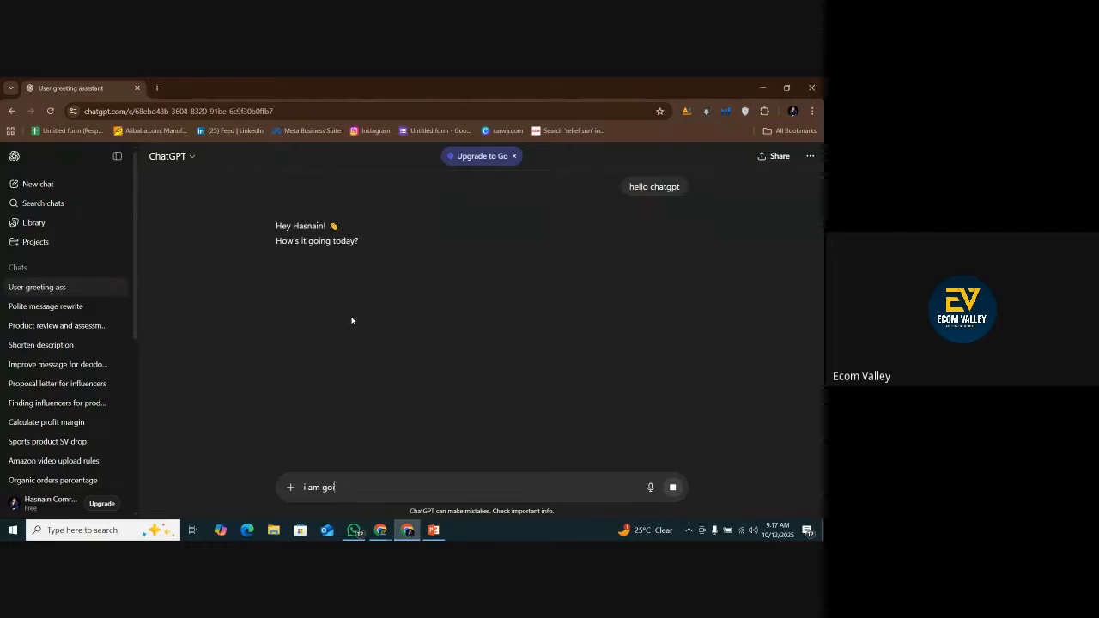
type("ng ot m")
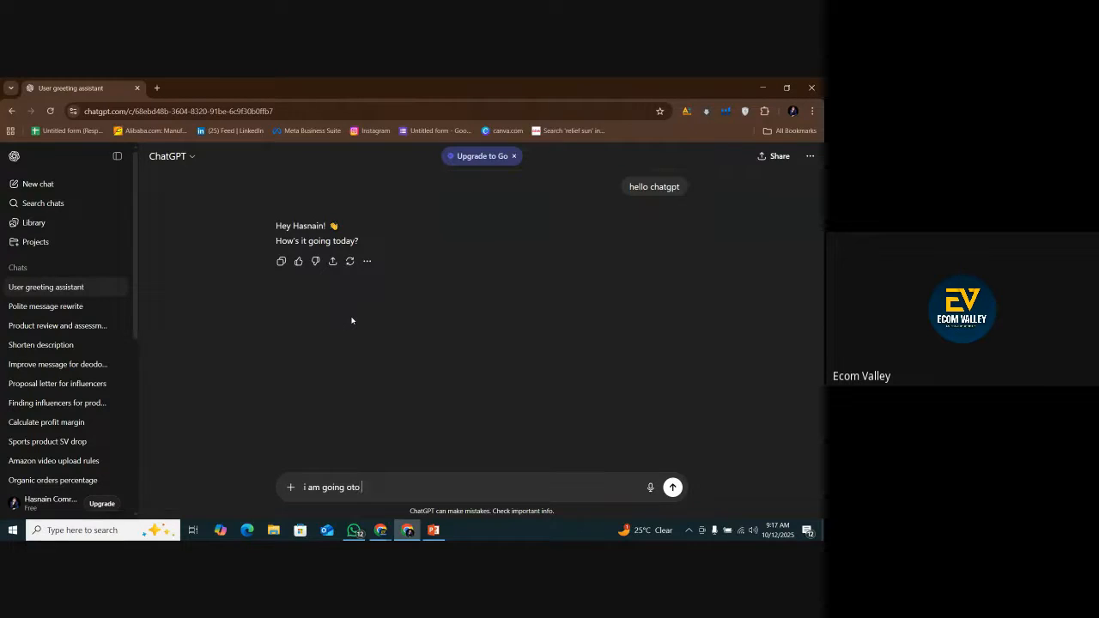
type(" make product dev")
type("lopment report")
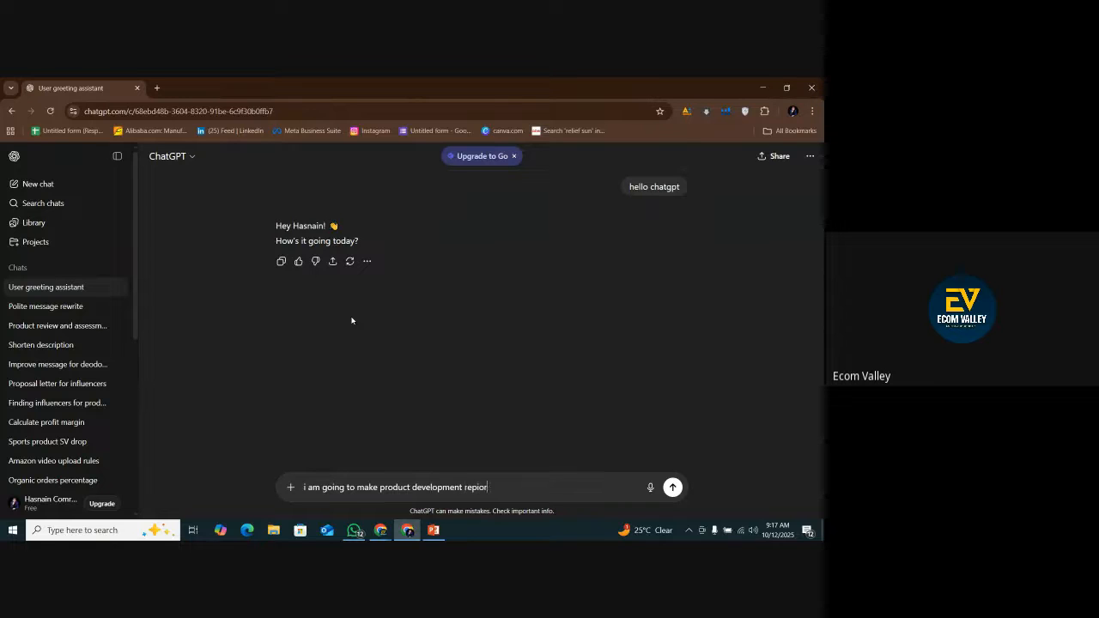
key("BackSpace")
key("BackSpace")
key("BackSpace")
type("ort for toy shotgun tpo")
key("BackSpace")
type("o launch it in usa as")
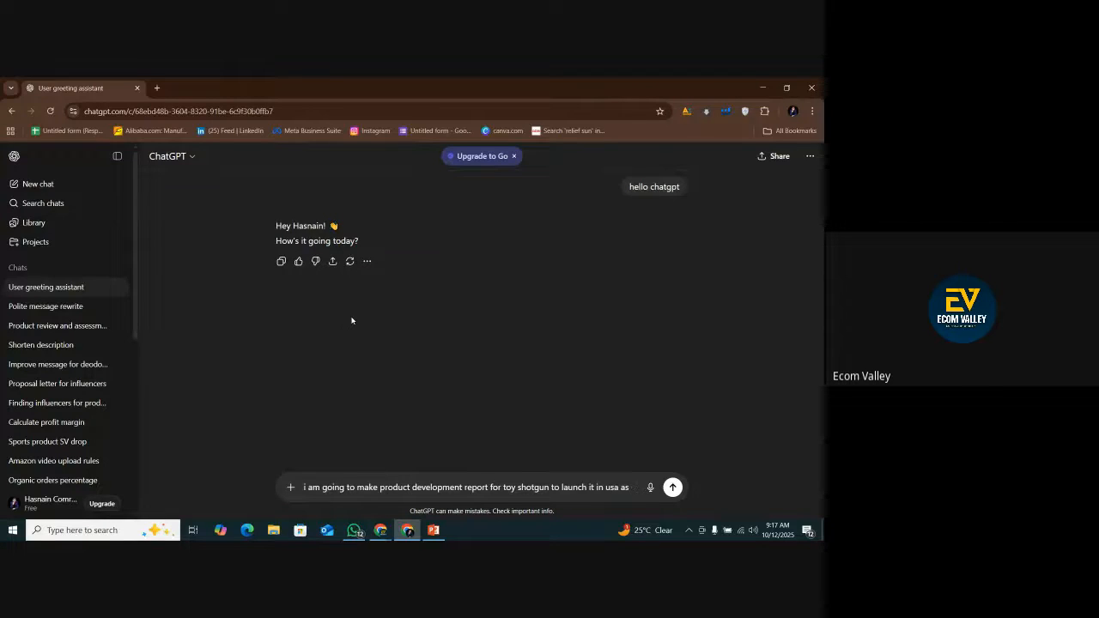
type(" private")
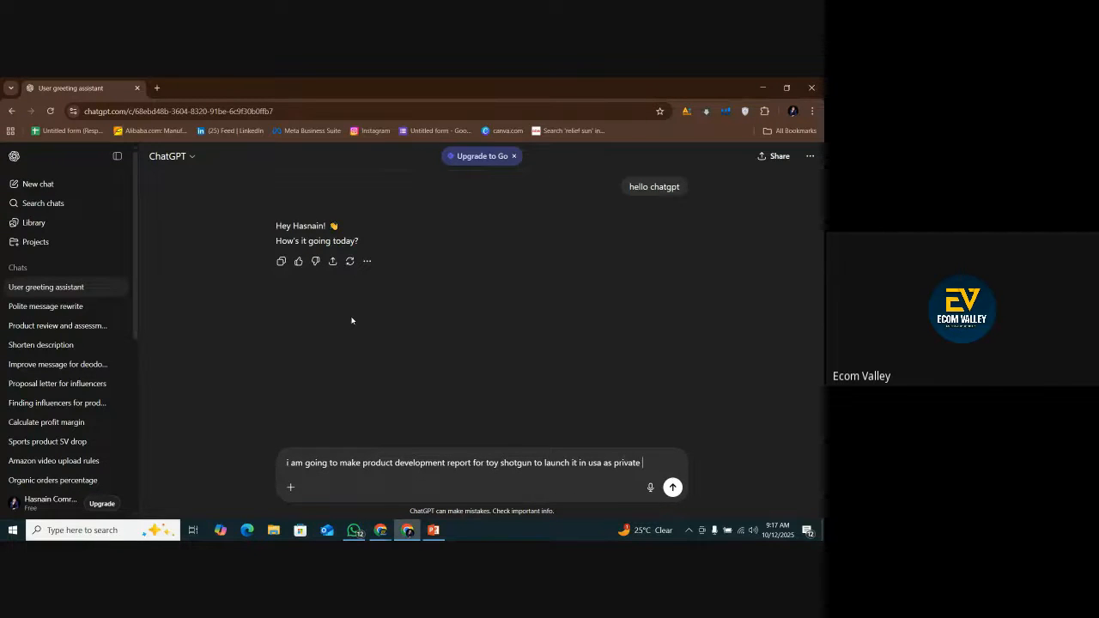
type(" labe")
Insert "new" before "private label", add "- i will share questions or data you have to help me in that one by one", and send.
key("Left")
key("Left")
key("Left")
key("Left")
key("Left")
key("Left")
key("Left")
key("Left")
type("new ")
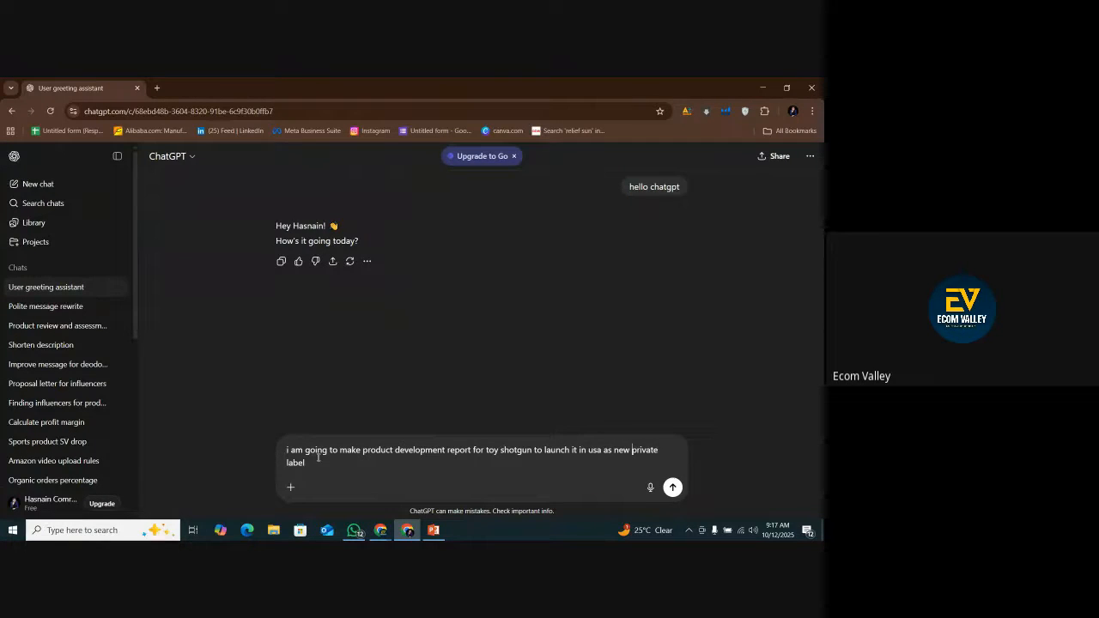
type("- i will share questions or data you have to")
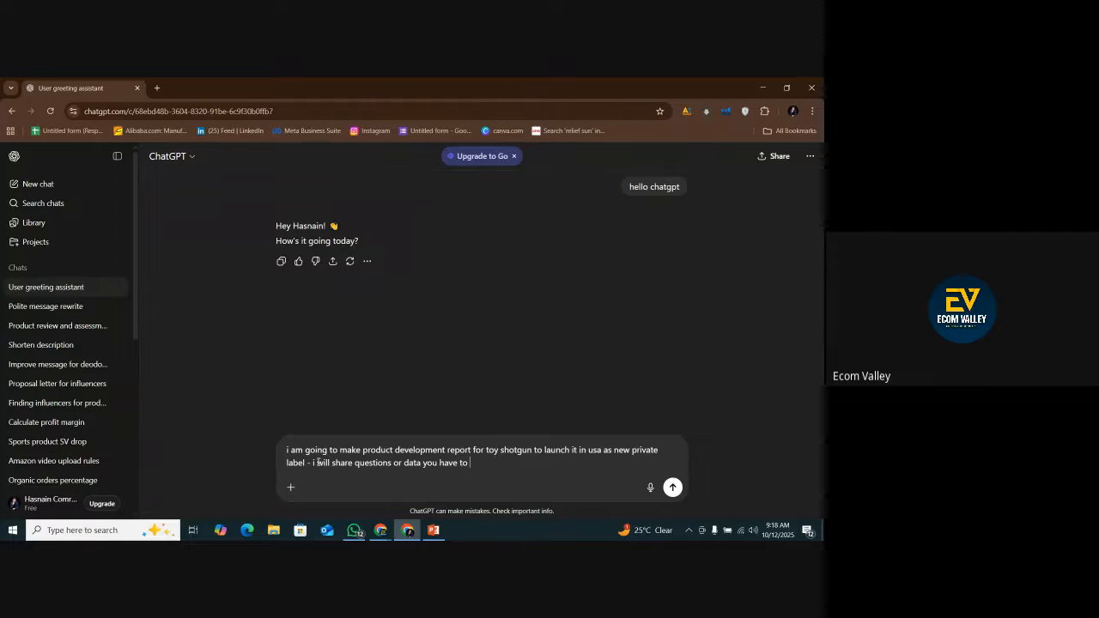
type(" help m")
type("e in taht")
type("hat one by one")
key("Return")
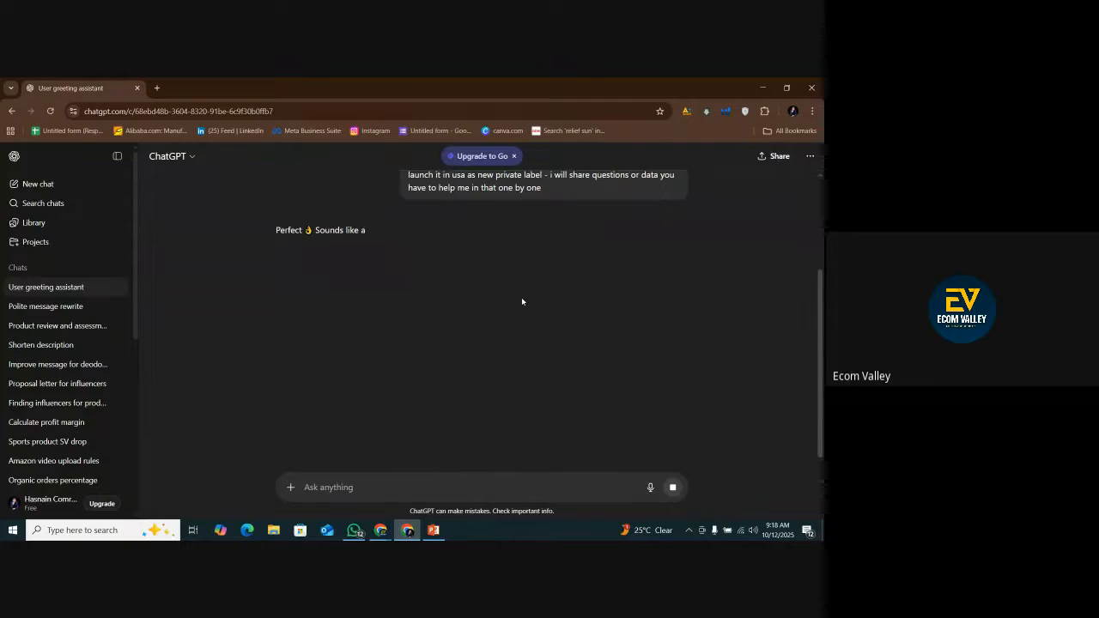
Send "please note dont share anything extra only answer those question i need" and dismiss the Upgrade to Go banner.
type("ple")
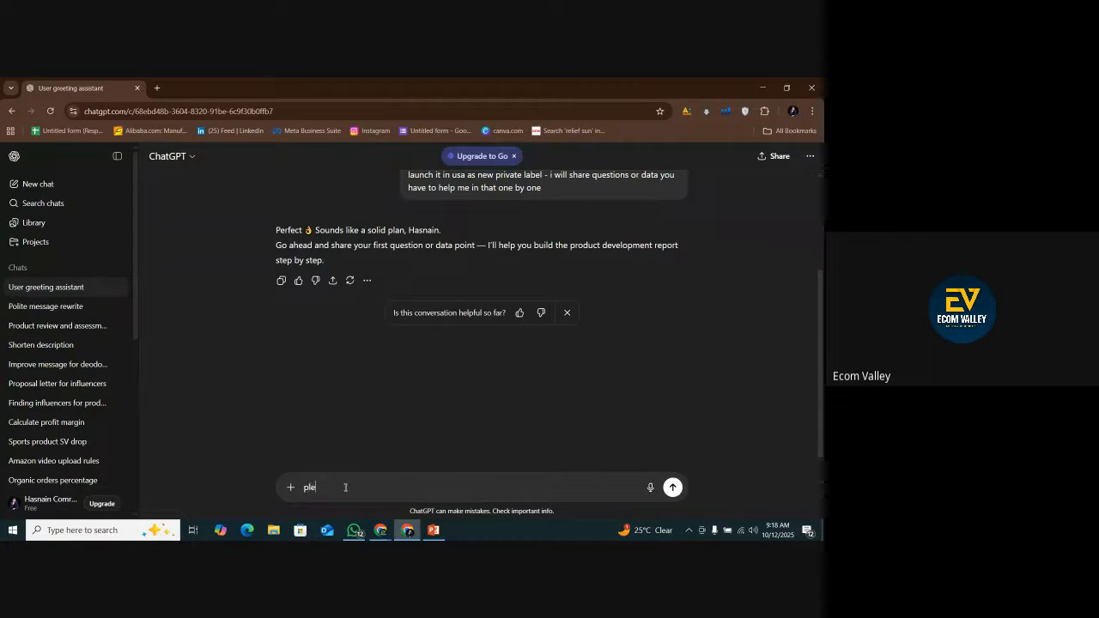
type("ase note don")
type("t sahre")
type("hare anything")
type(" extra onl")
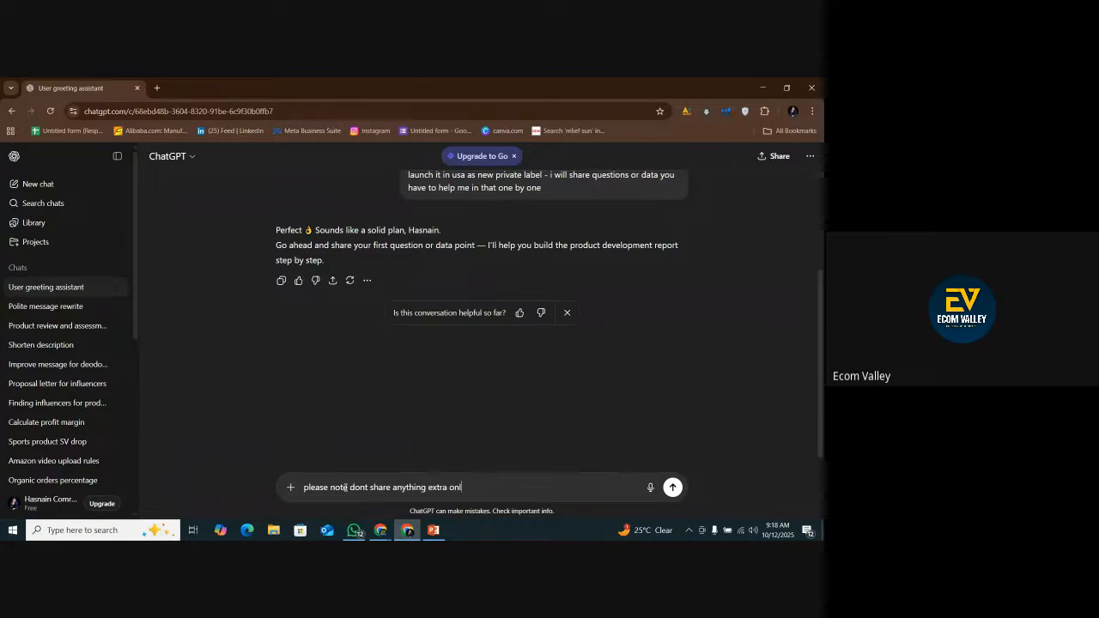
type("y answer those question i need")
key("Return")
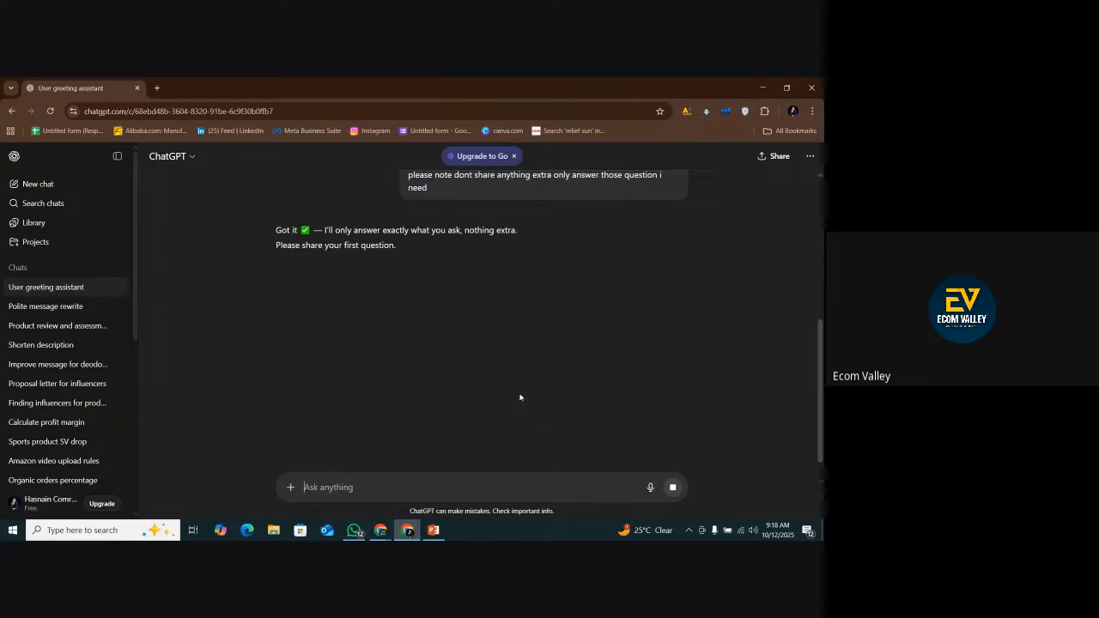
left_click(514, 155)
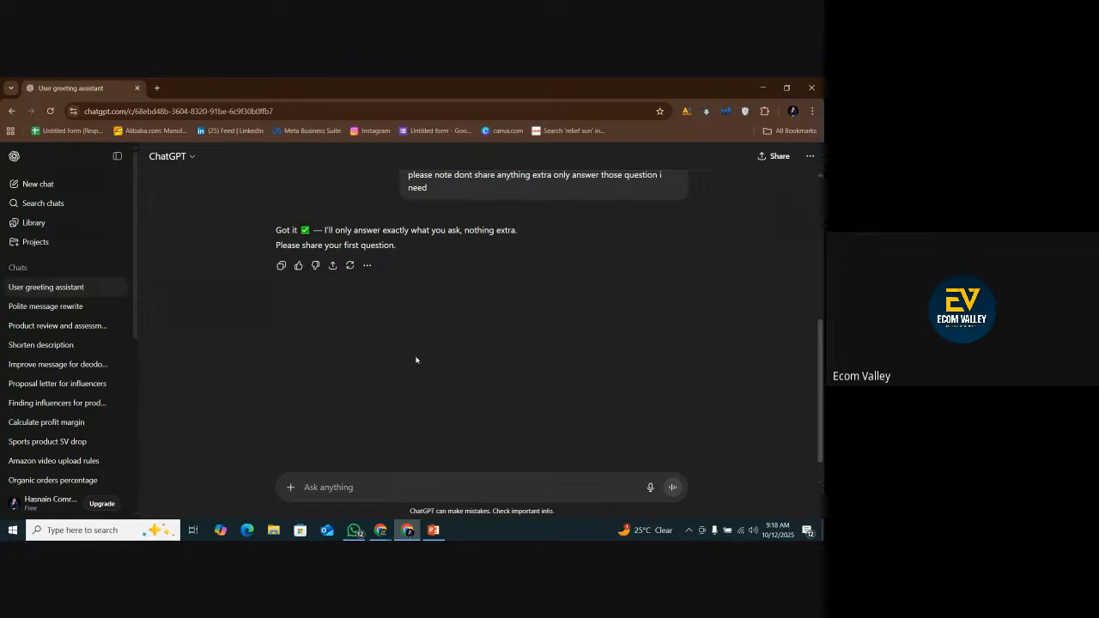
scroll(416, 359, "down", 1)
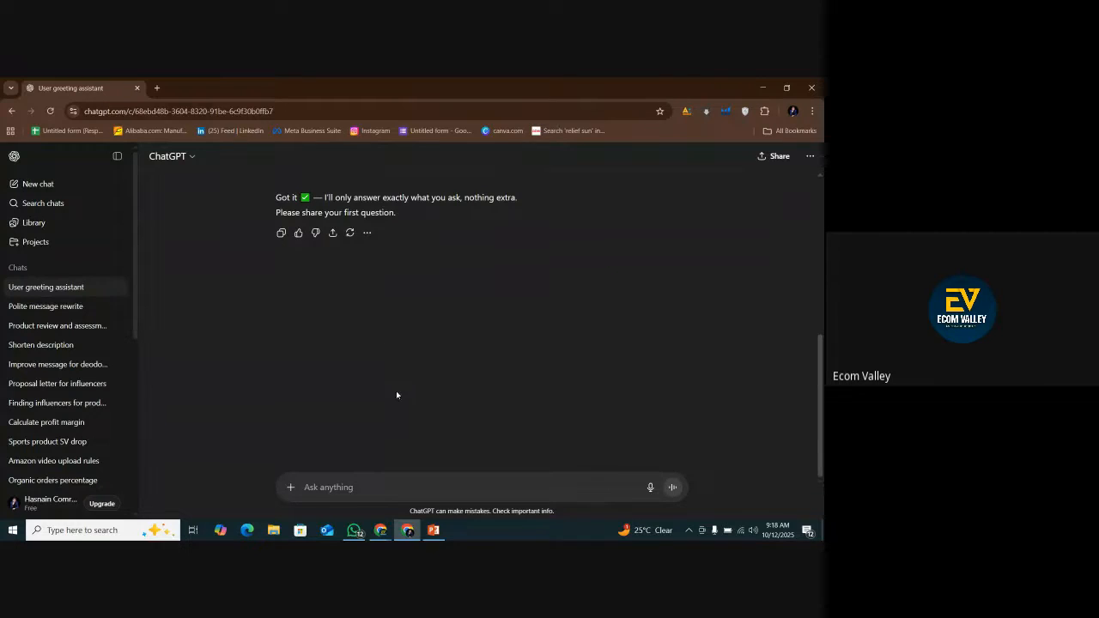
Copy the heading "1. Product Use: Why People Buy It?" from the PowerPoint report template and return to the ChatGPT window in Chrome.
left_click(433, 530)
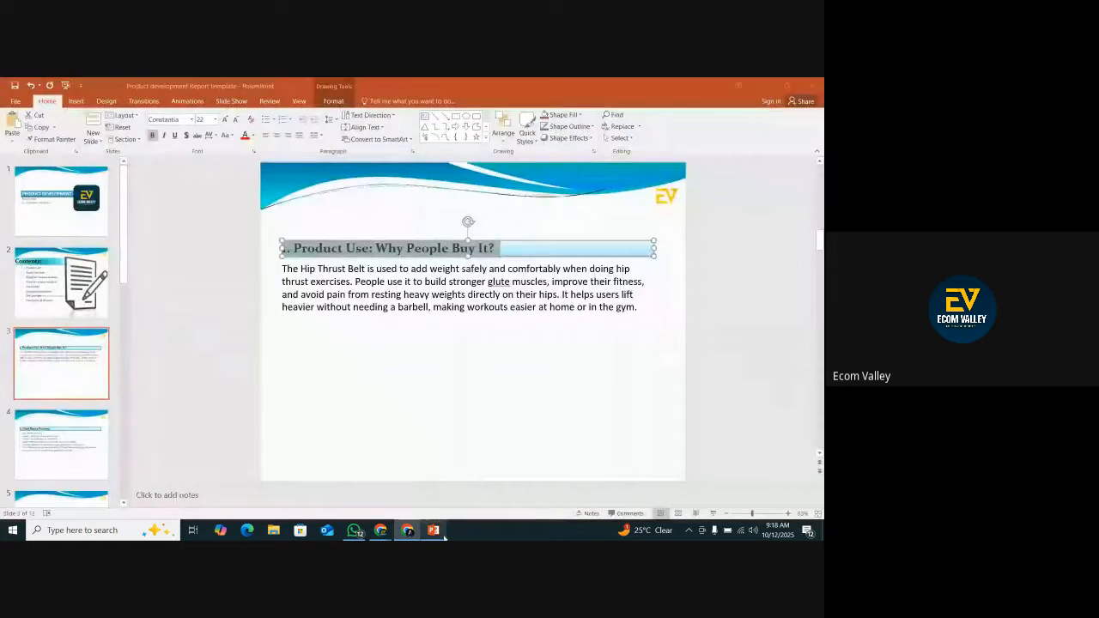
right_click(336, 250)
left_click(361, 273)
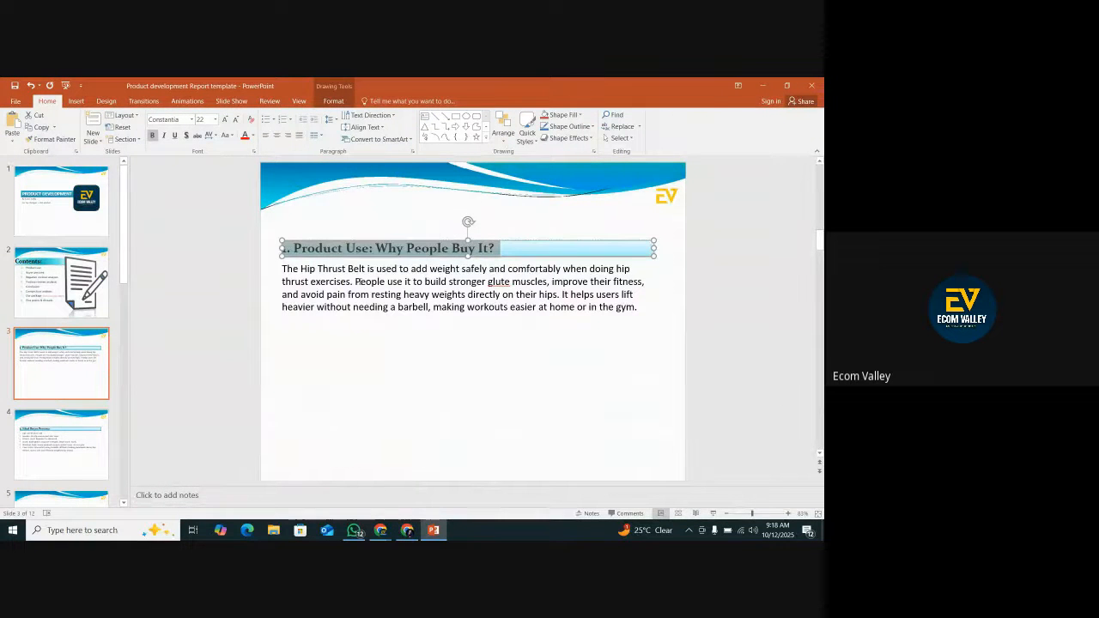
left_click(407, 532)
right_click(358, 483)
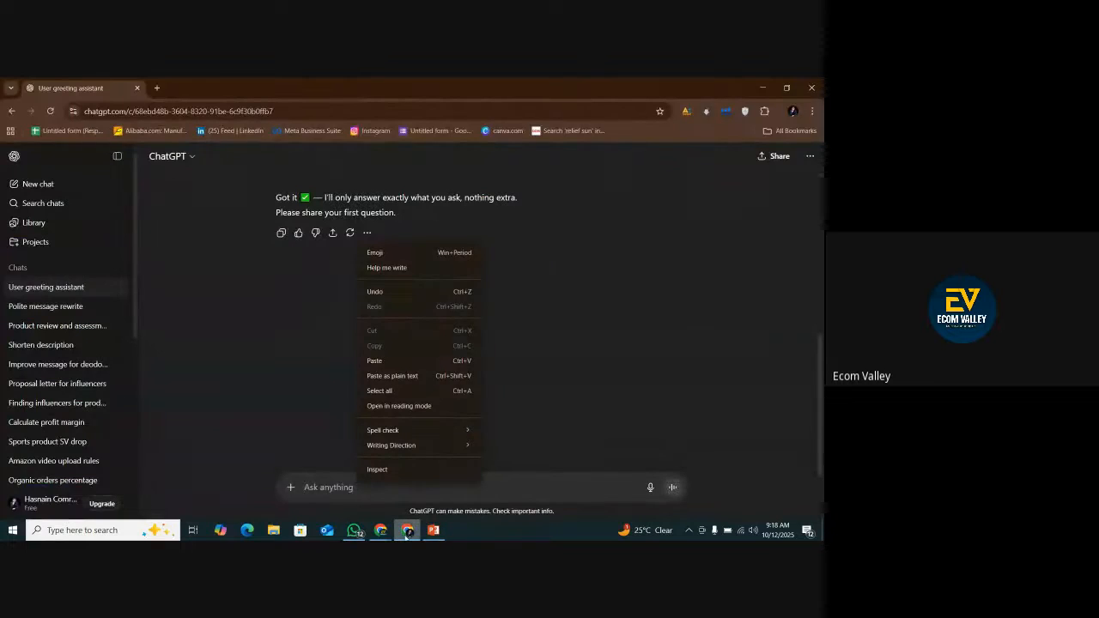
left_click(383, 531)
left_click(407, 532)
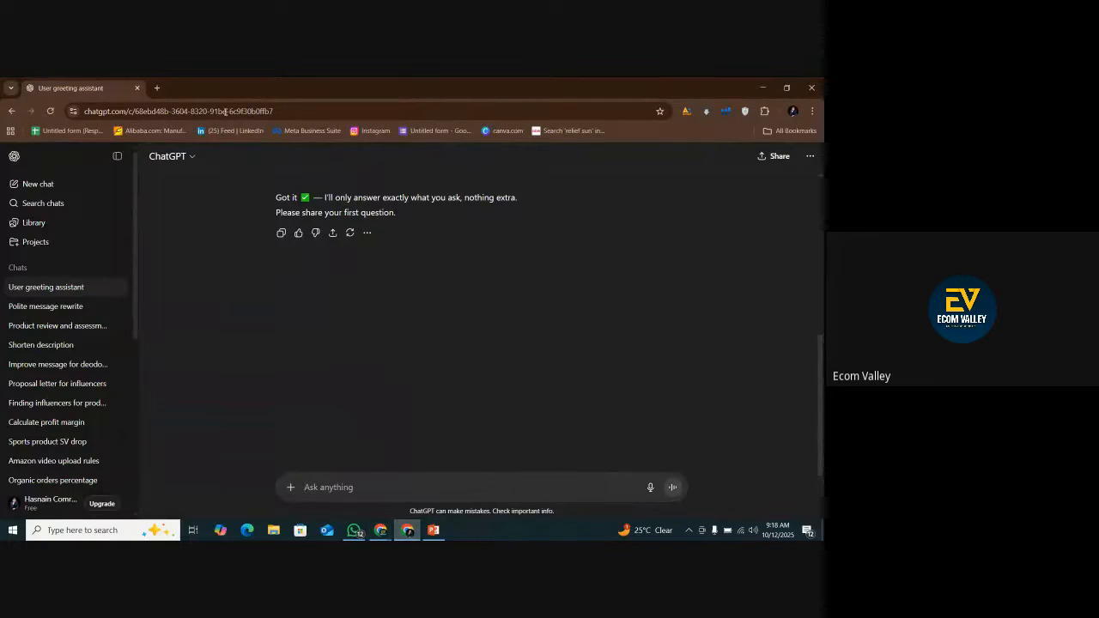
Open Amazon.com in a new browser tab and search for "toy shotgun".
left_click(157, 88)
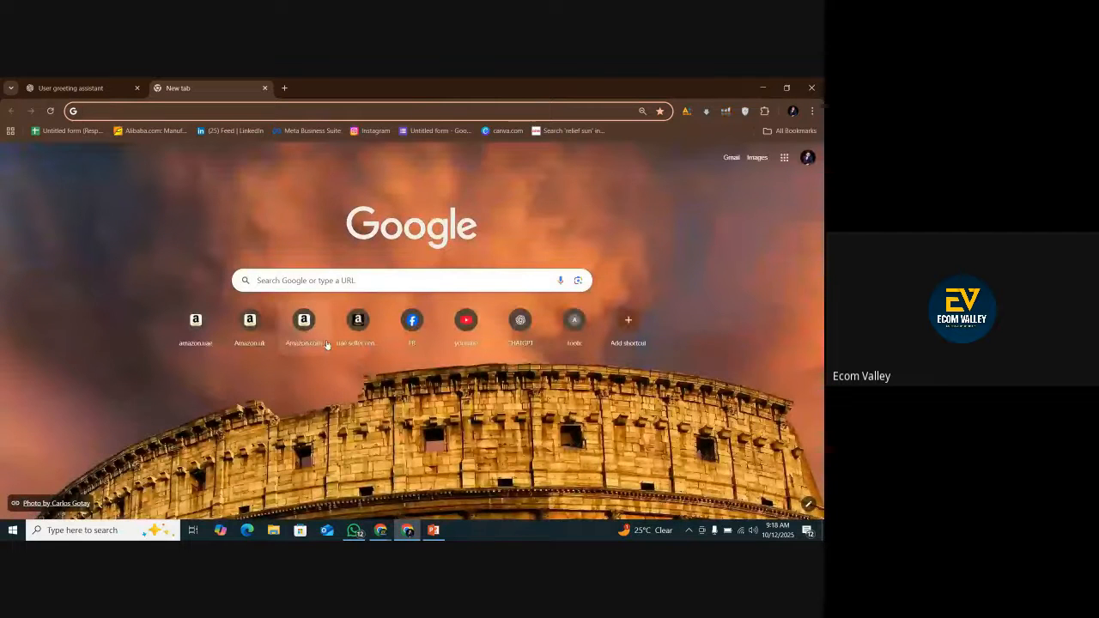
left_click(293, 343)
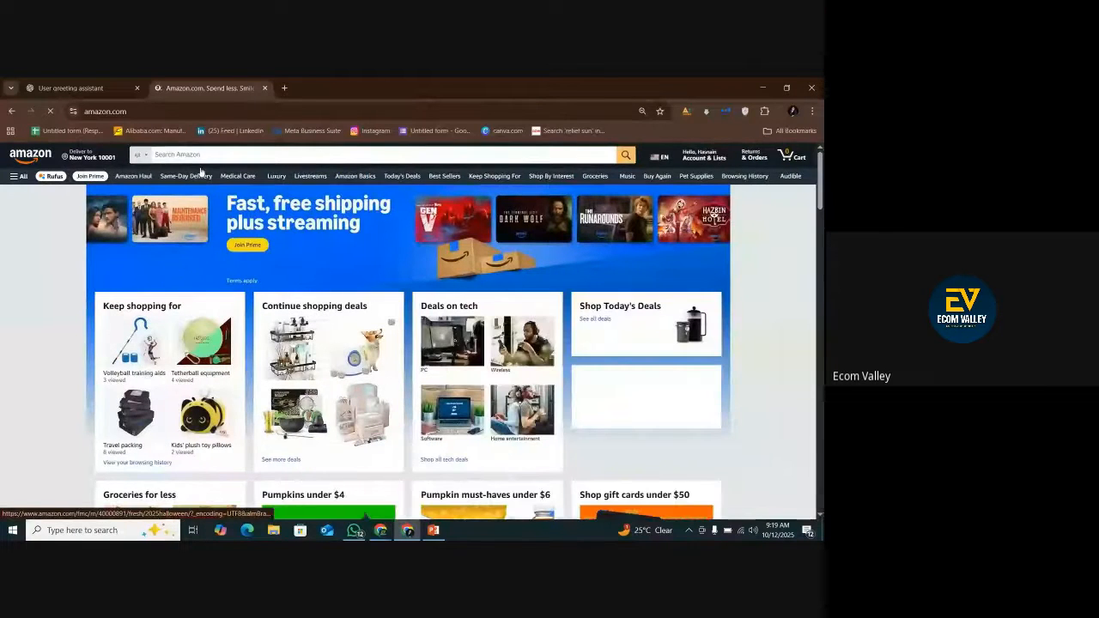
scroll(201, 172, "down", 8)
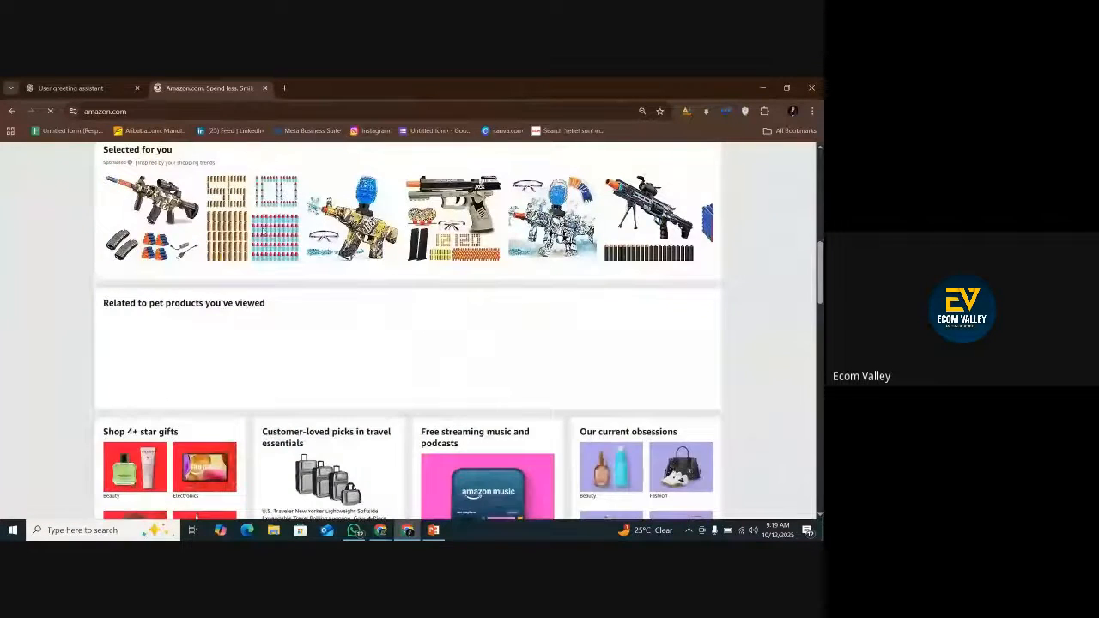
scroll(201, 172, "up", 8)
left_click(174, 156)
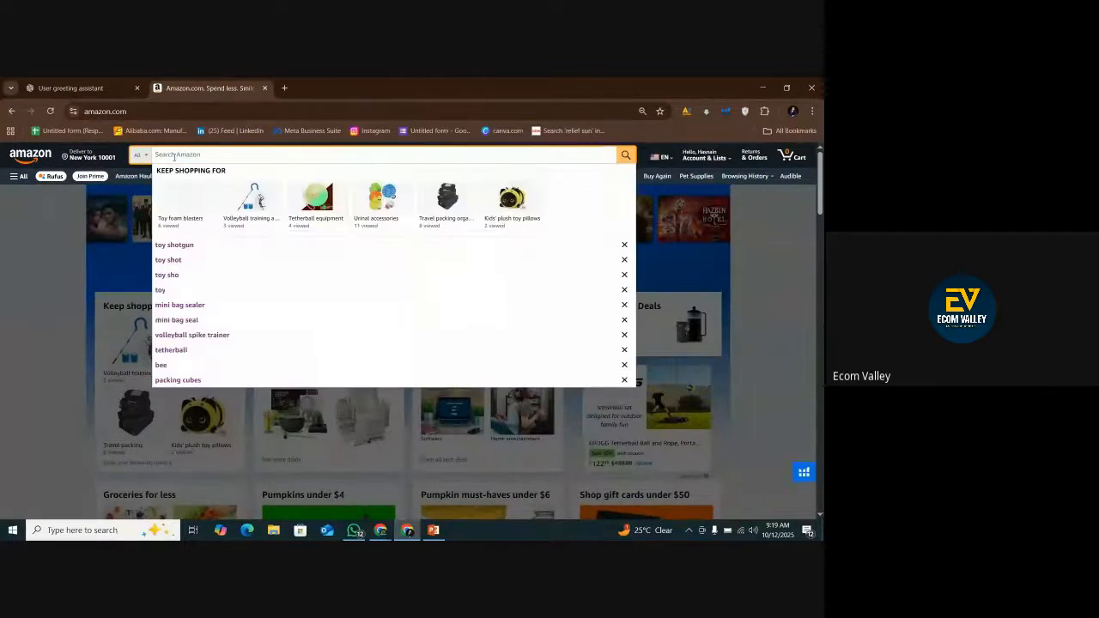
left_click(174, 157)
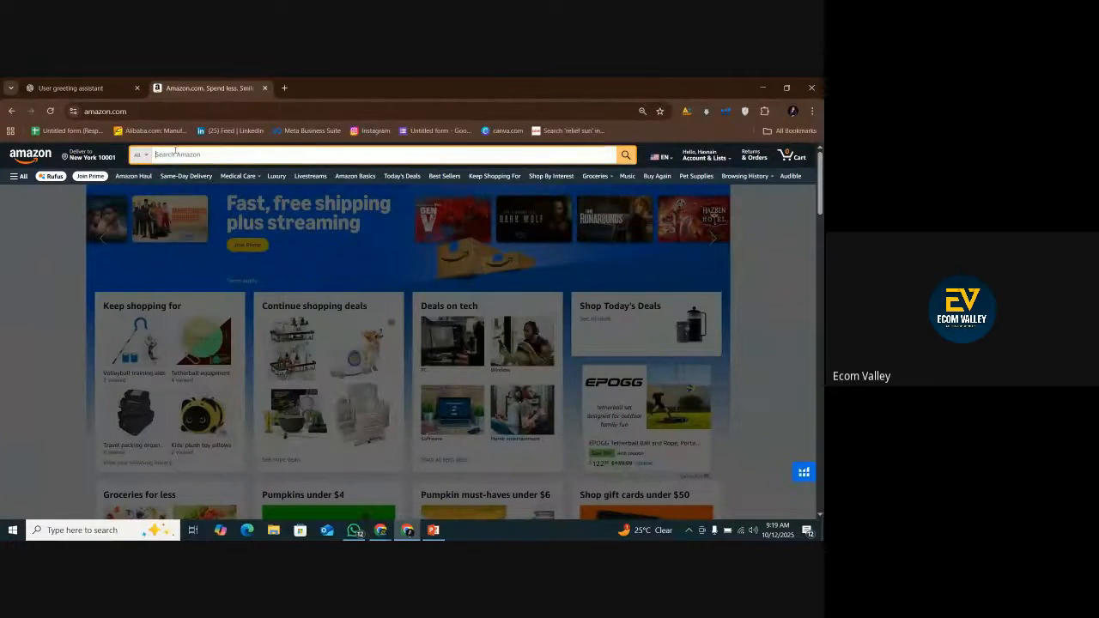
left_click(174, 152)
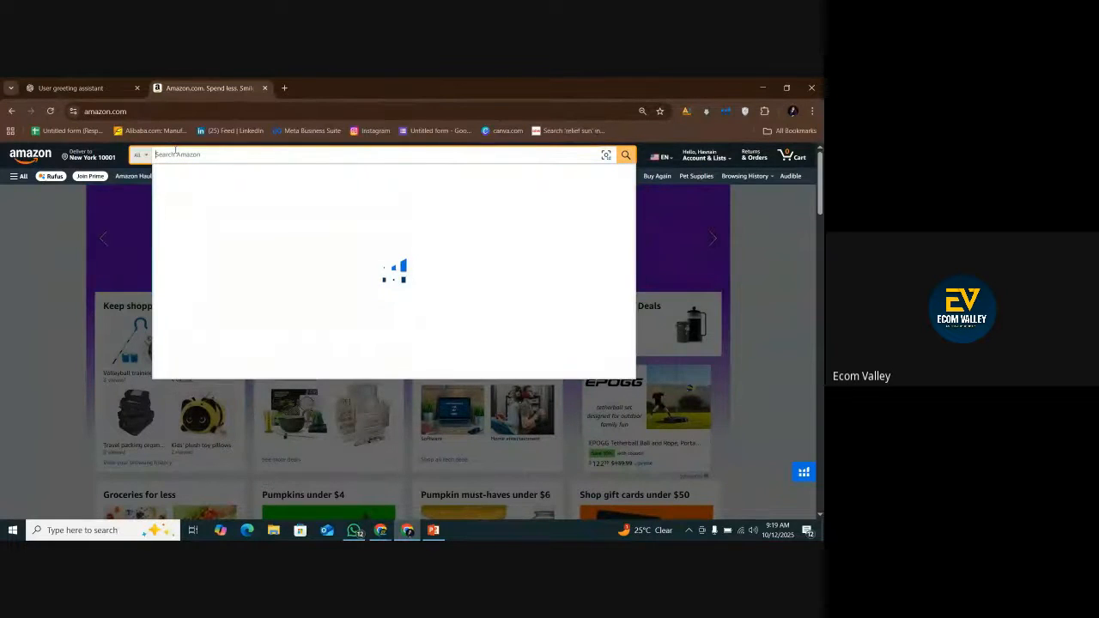
left_click(62, 261)
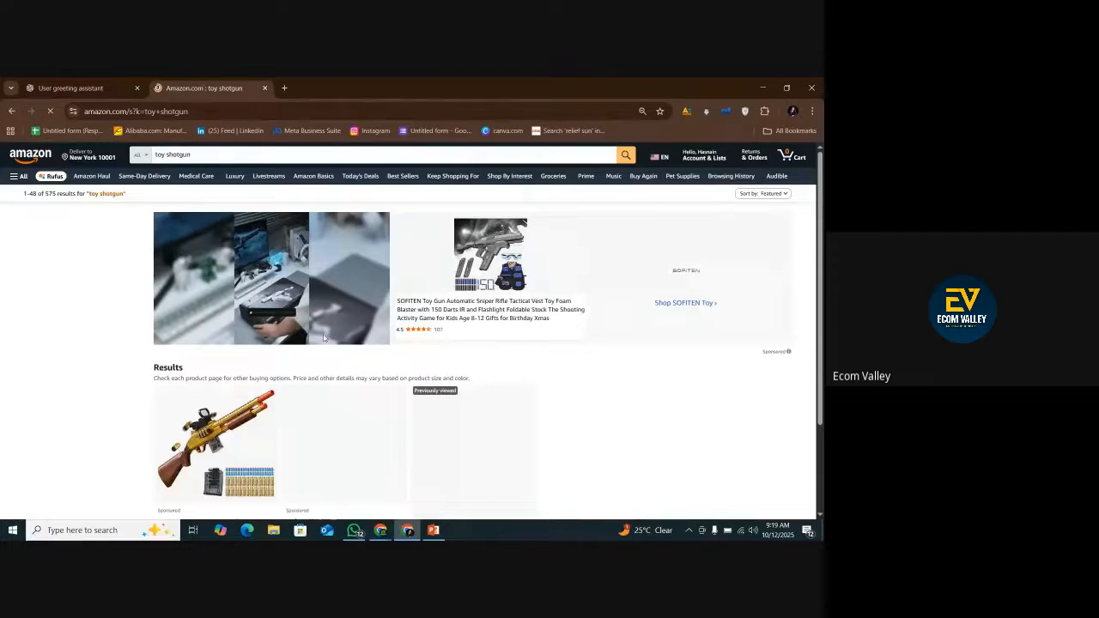
Open the listing for the blue Toy Gun Double Barrel Shotgun with 20 soft bullet darts from the search results.
scroll(326, 405, "down", 2)
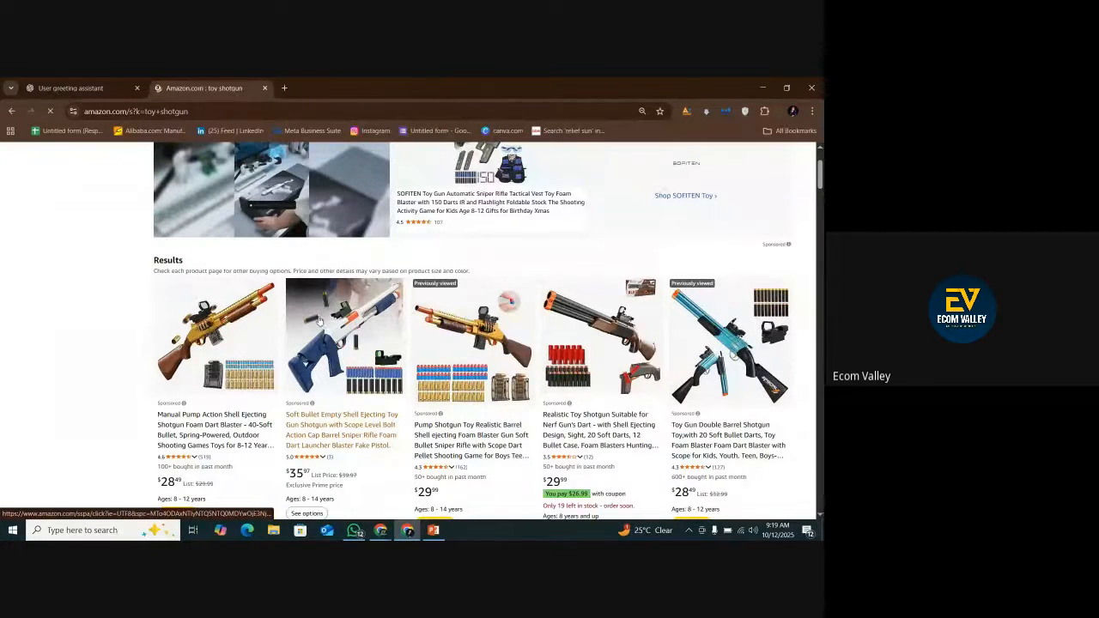
scroll(730, 443, "down", 3)
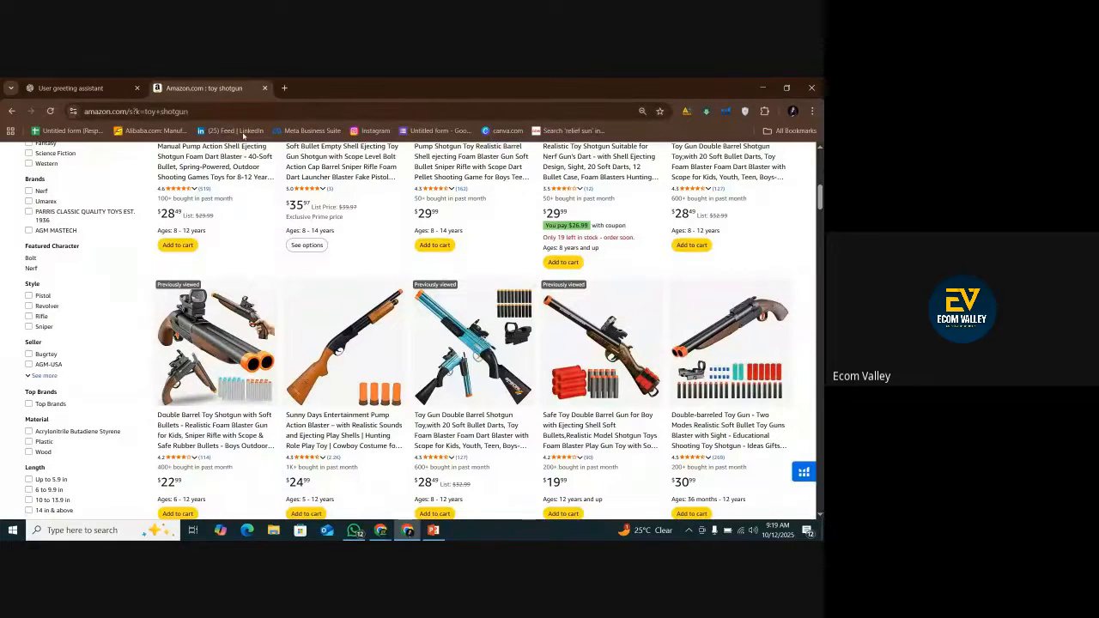
scroll(465, 304, "down", 2)
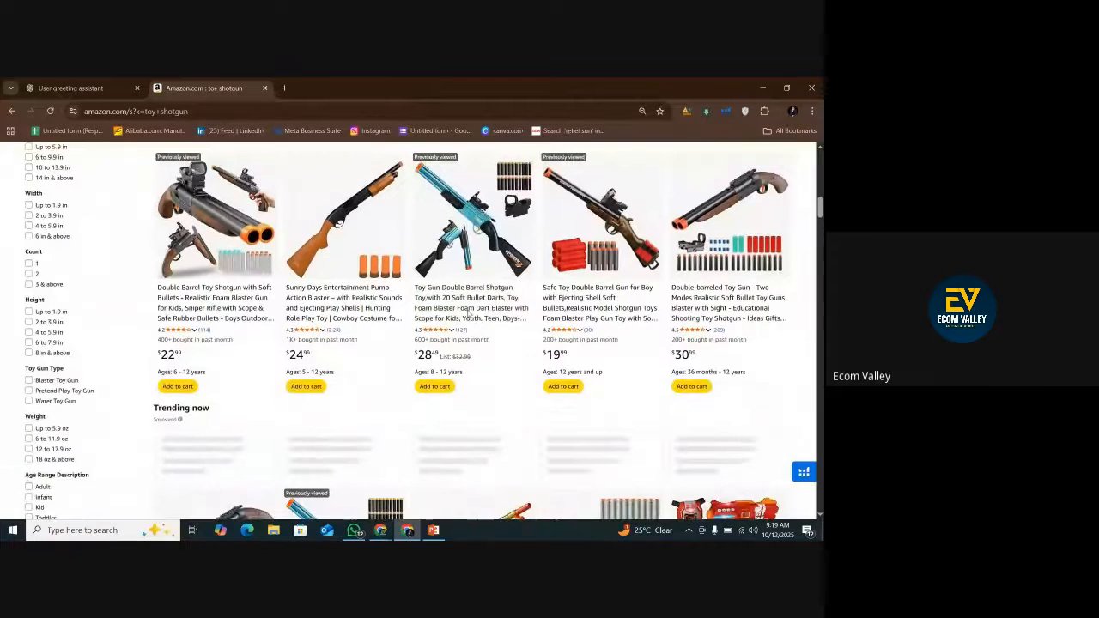
left_click(464, 304)
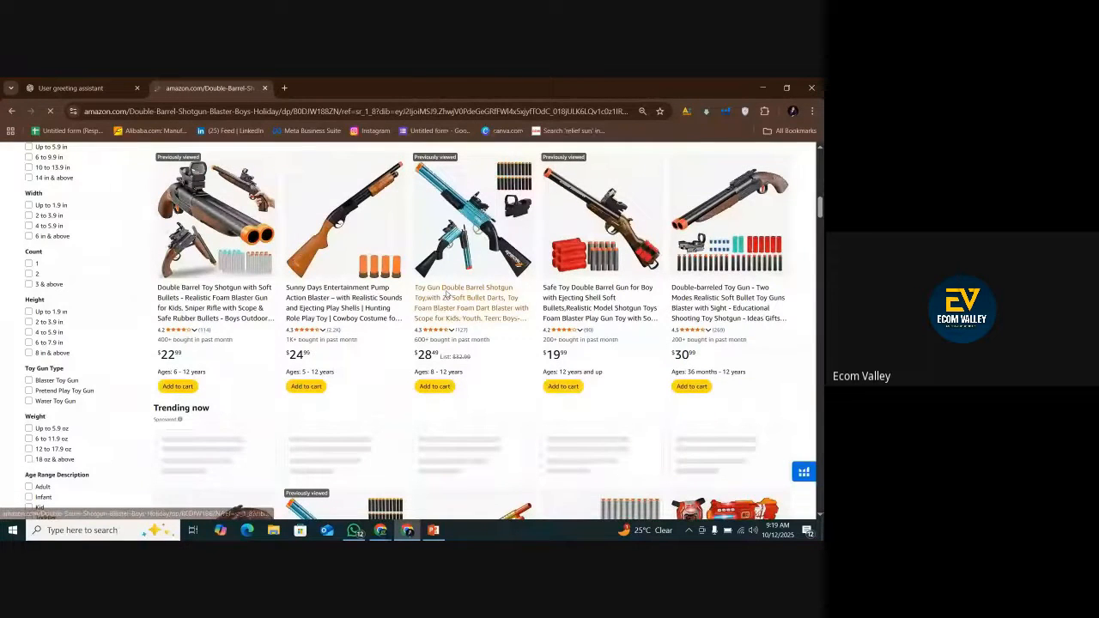
Copy the full web address of the blue double barrel toy shotgun's product page.
right_click(194, 110)
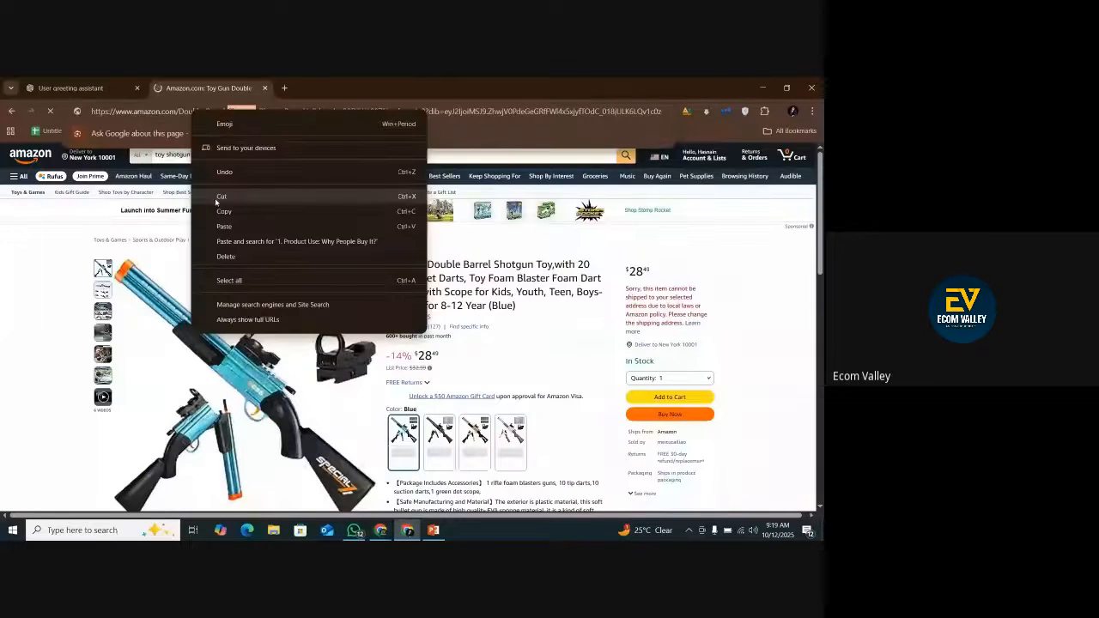
left_click(184, 111)
key("ctrl+a")
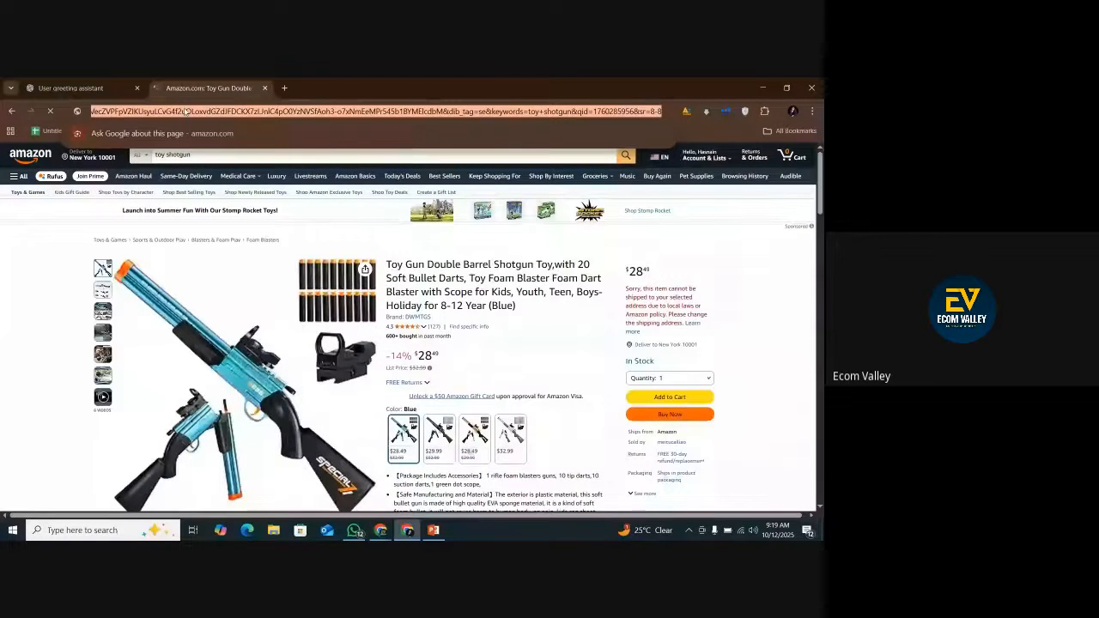
right_click(186, 111)
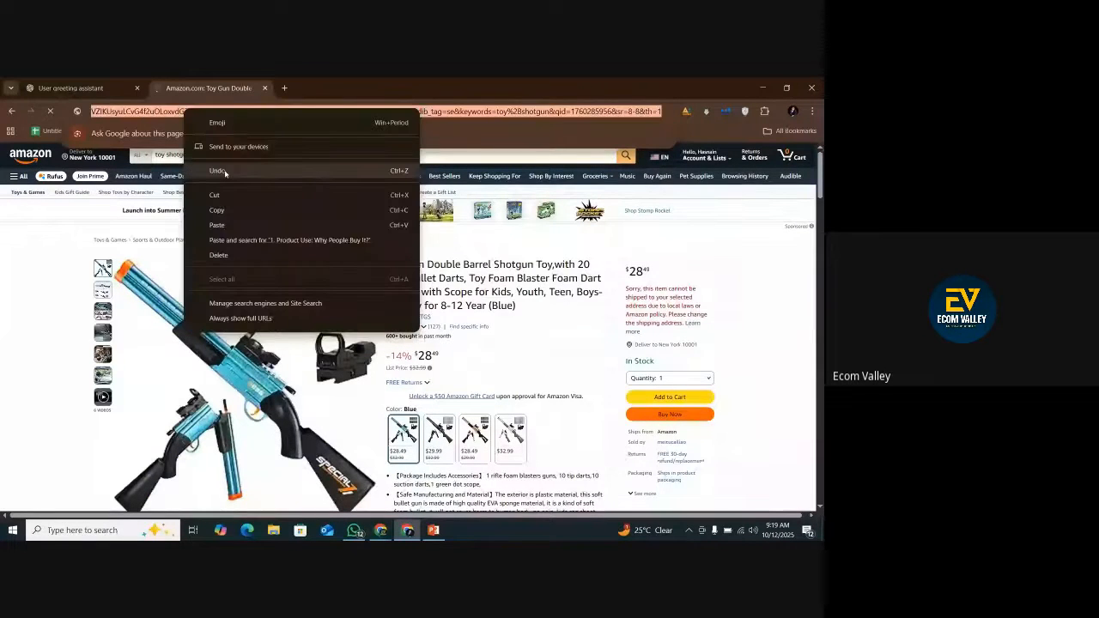
left_click(222, 210)
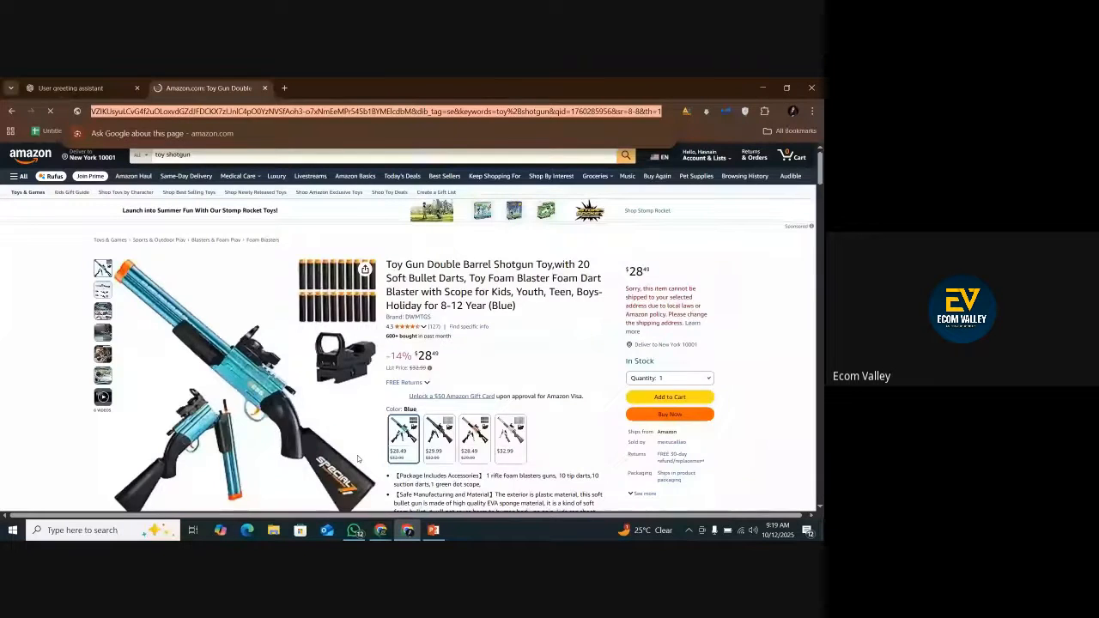
Send ChatGPT the message "this is one of my comp link" followed by the copied Amazon product address.
key("ctrl+1")
left_click(336, 483)
type("th")
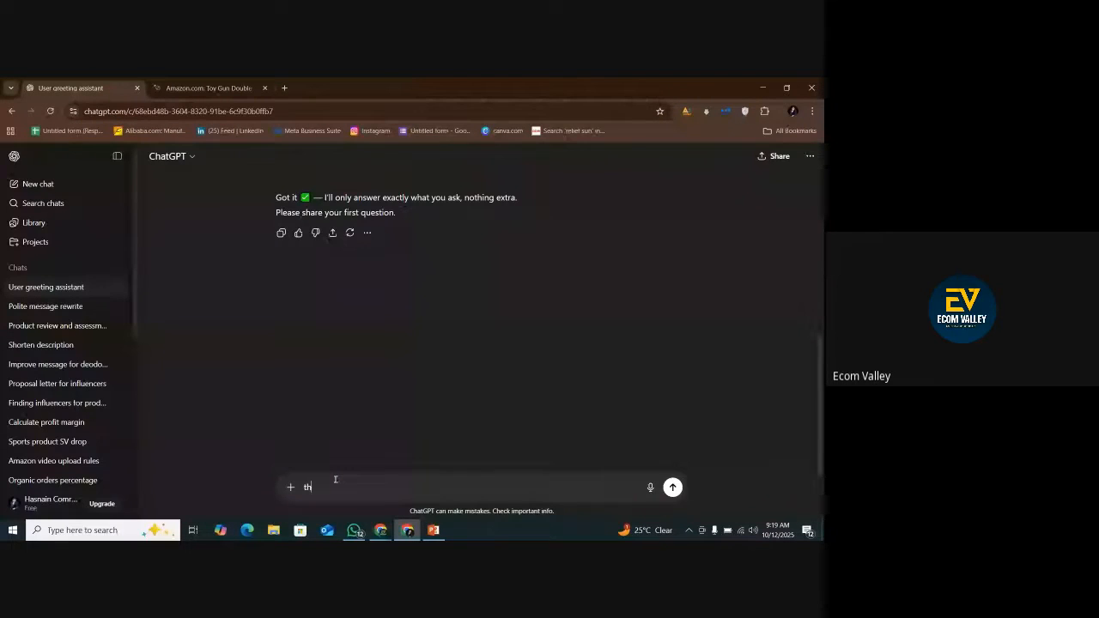
type("is is one of my co")
type("np")
type("mp")
type(" link")
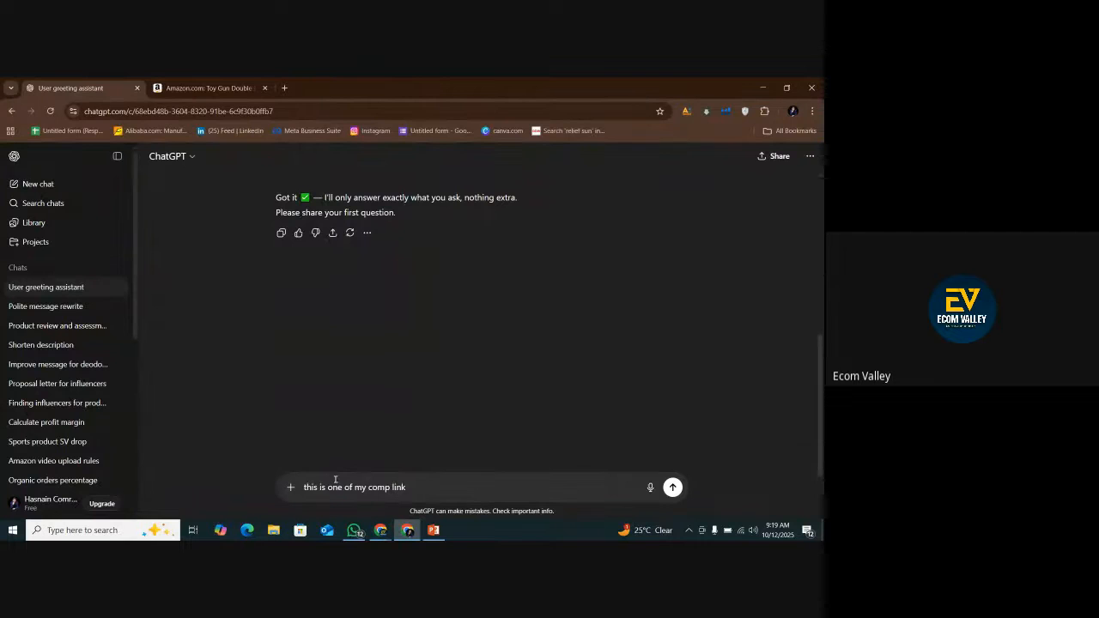
key("ctrl+v")
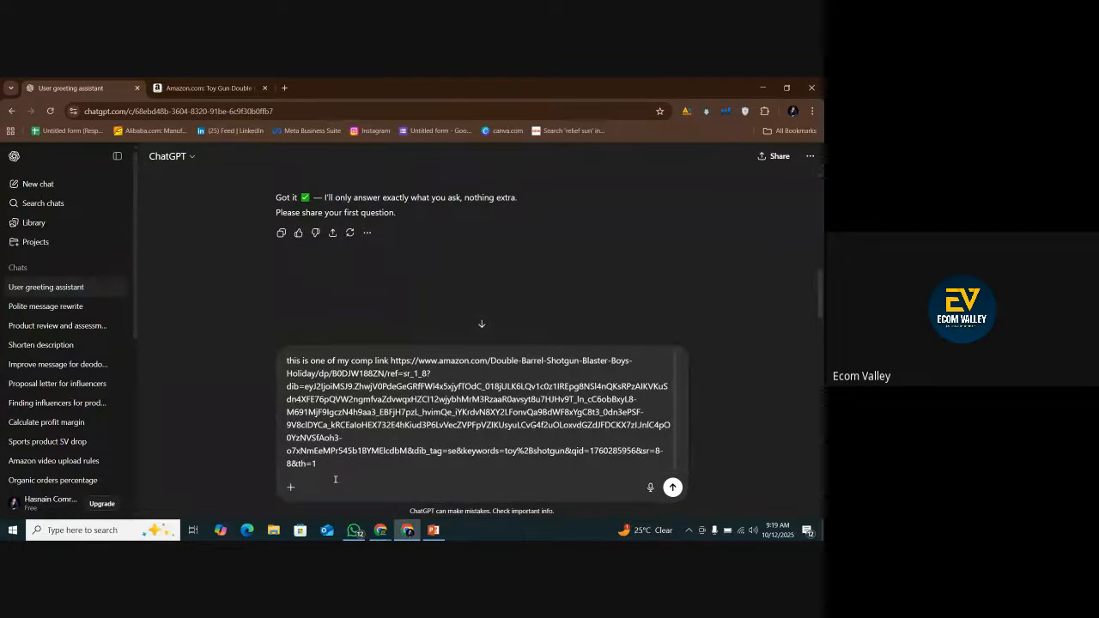
key("Return")
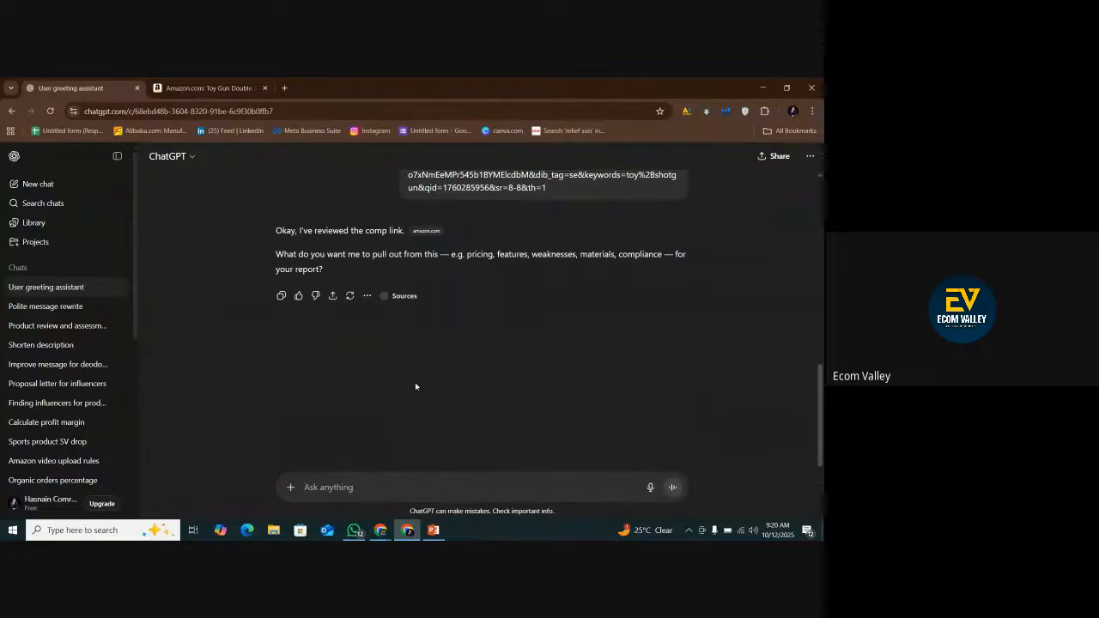
Ask ChatGPT "tell me abuout:" followed by slide 3's heading "1. Product Use: Why People Buy It?", without the pasted image attachment.
type("tel")
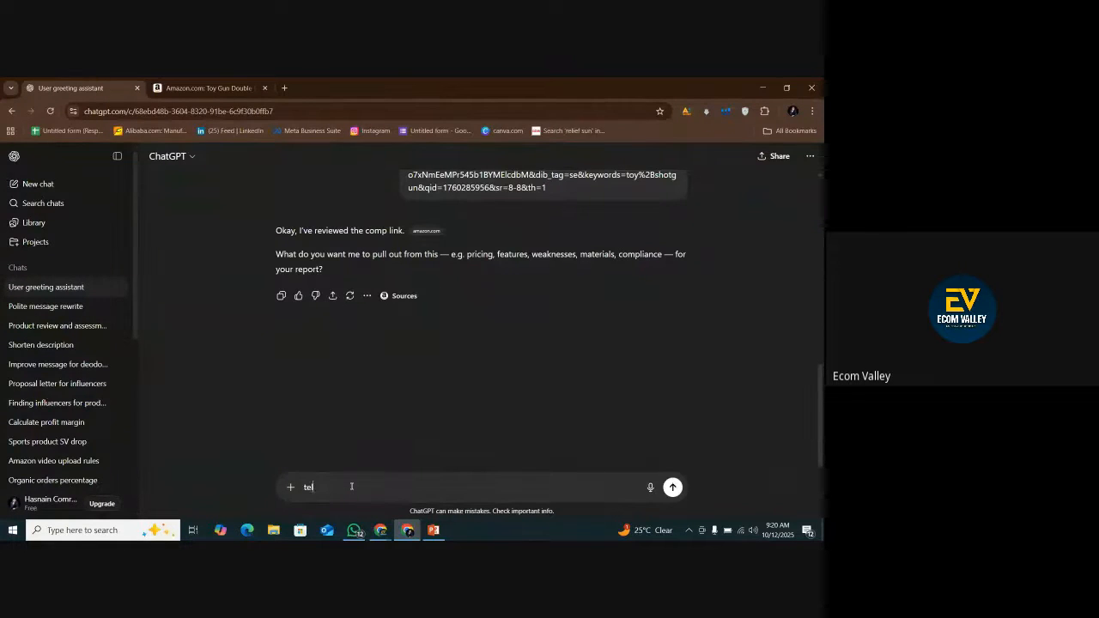
type("l me abuout:")
left_click(433, 530)
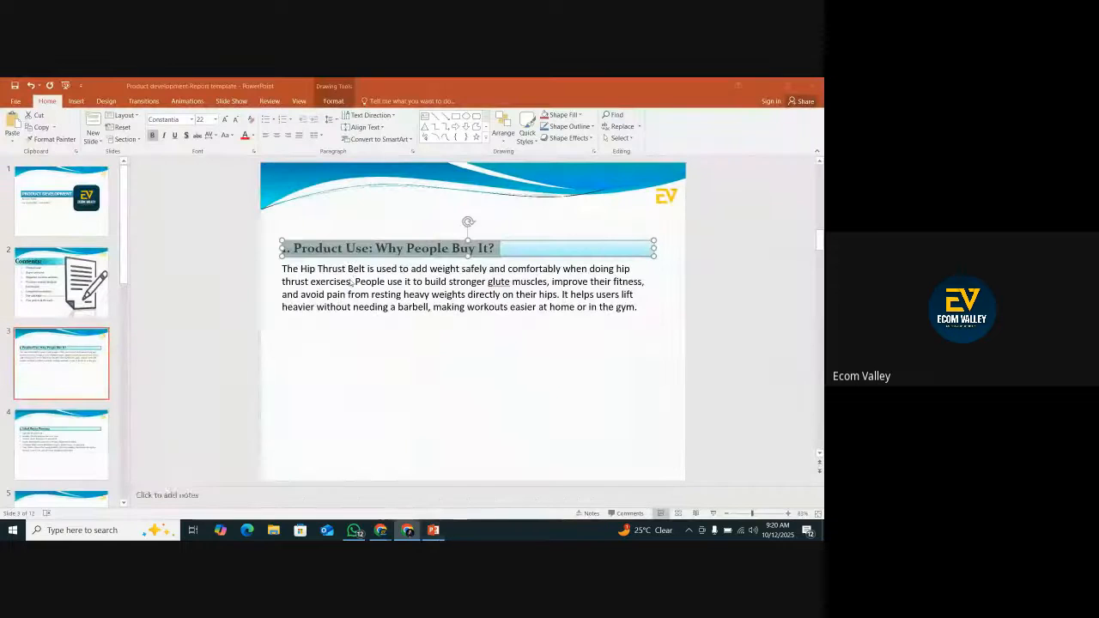
right_click(355, 256)
left_click(375, 271)
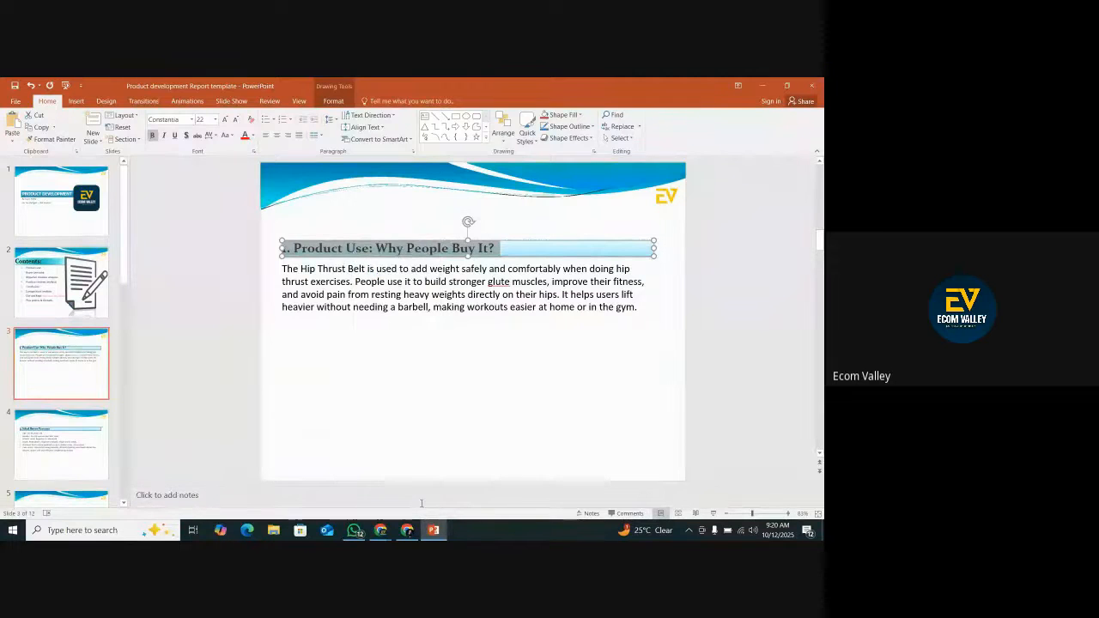
left_click(407, 530)
right_click(376, 486)
left_click(412, 394)
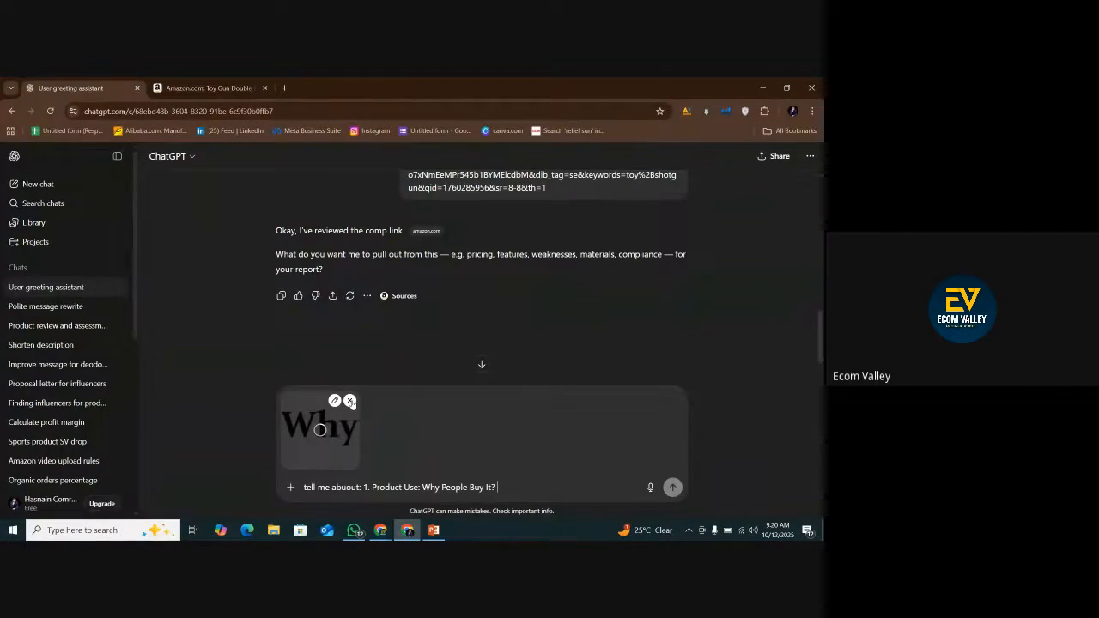
left_click(349, 400)
left_click(672, 488)
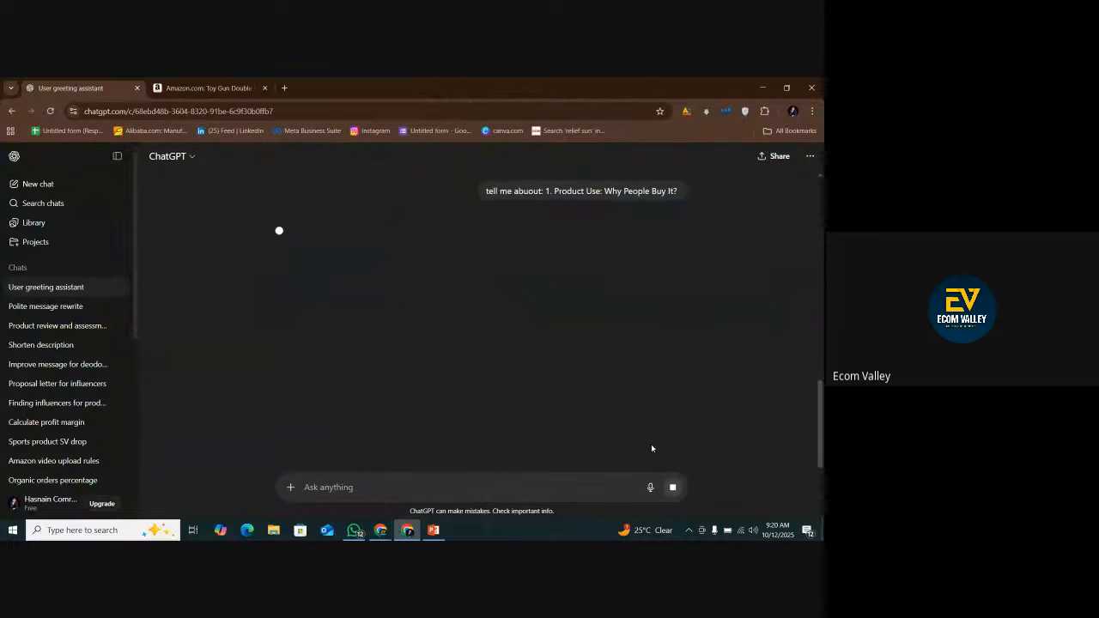
Copy the whole Hip Thrust Belt paragraph under the Product Use heading on slide 3 of the PowerPoint template.
left_click(433, 529)
triple_click(390, 283)
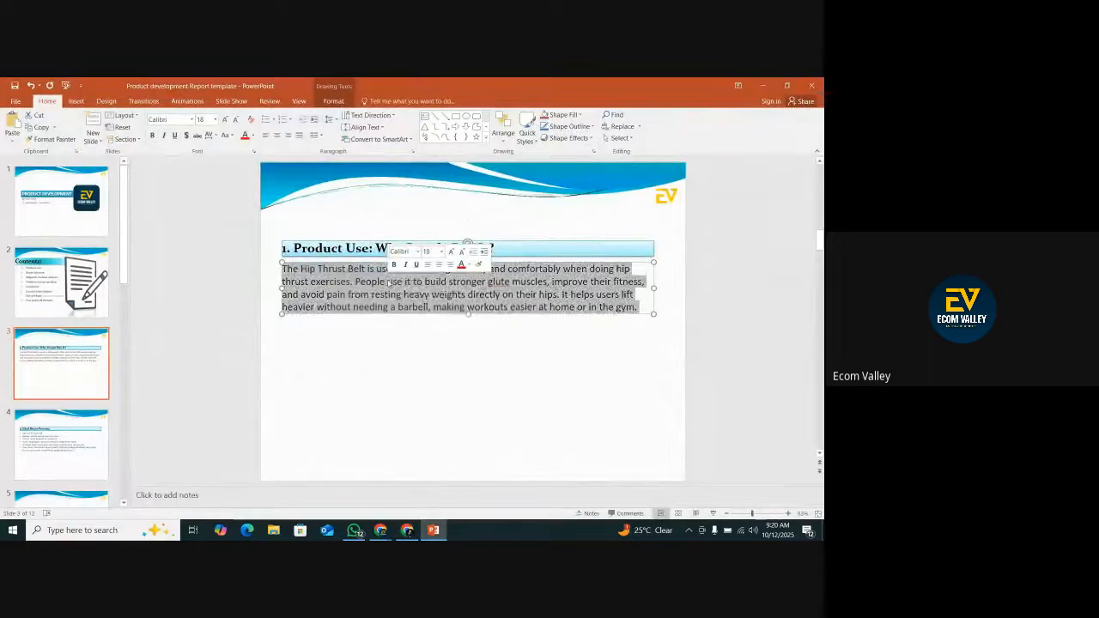
left_click(389, 282)
right_click(388, 281)
left_click(388, 283)
double_click(388, 284)
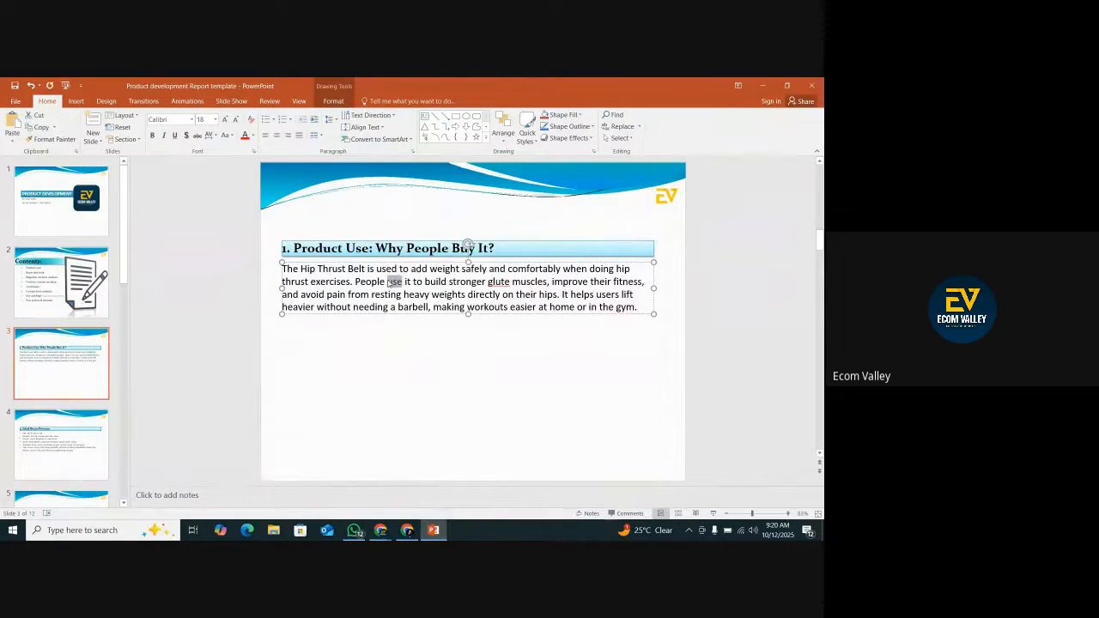
triple_click(388, 283)
right_click(388, 283)
left_click(388, 283)
triple_click(359, 284)
right_click(360, 292)
left_click(369, 311)
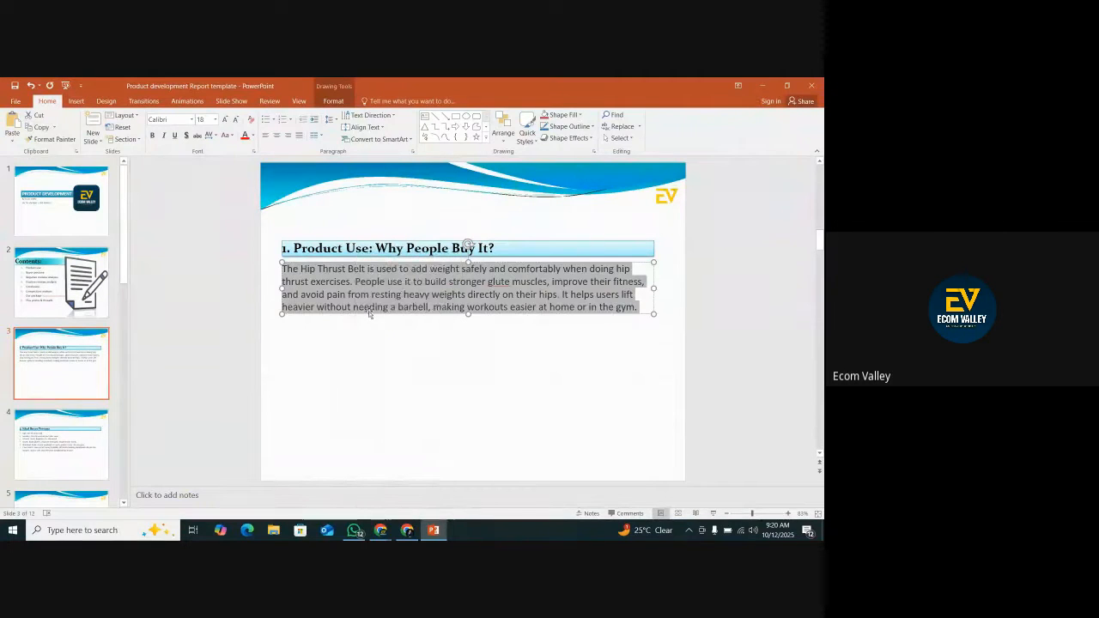
Ask ChatGPT to "share it like this:" with the copied Hip Thrust Belt paragraph as the example, leaving out the image attachment.
left_click(407, 530)
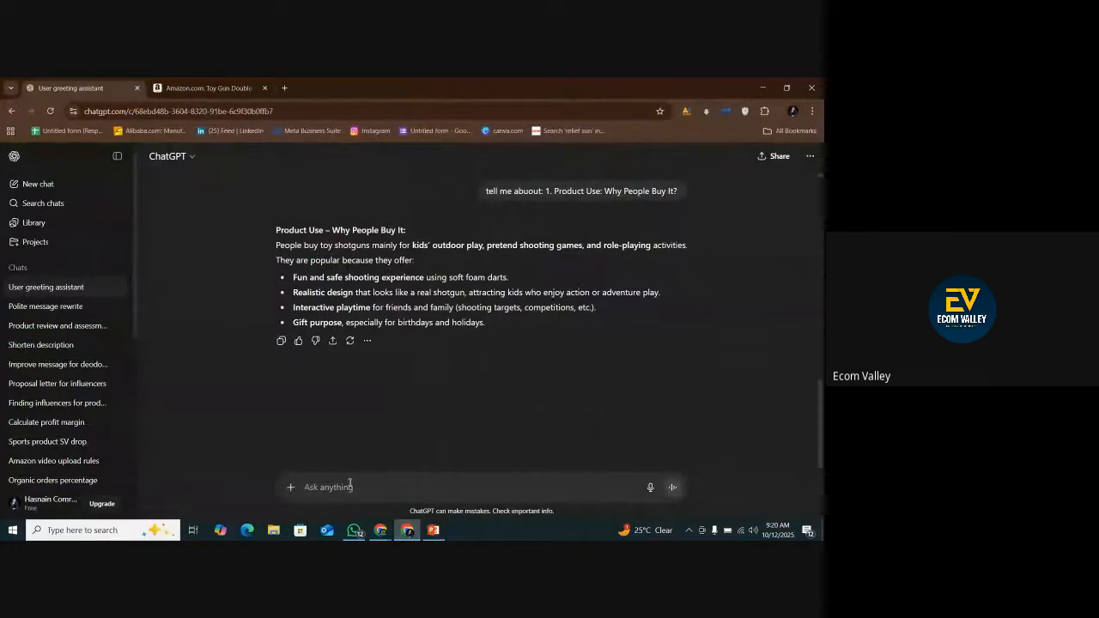
type("share it like this:")
key("ctrl+v")
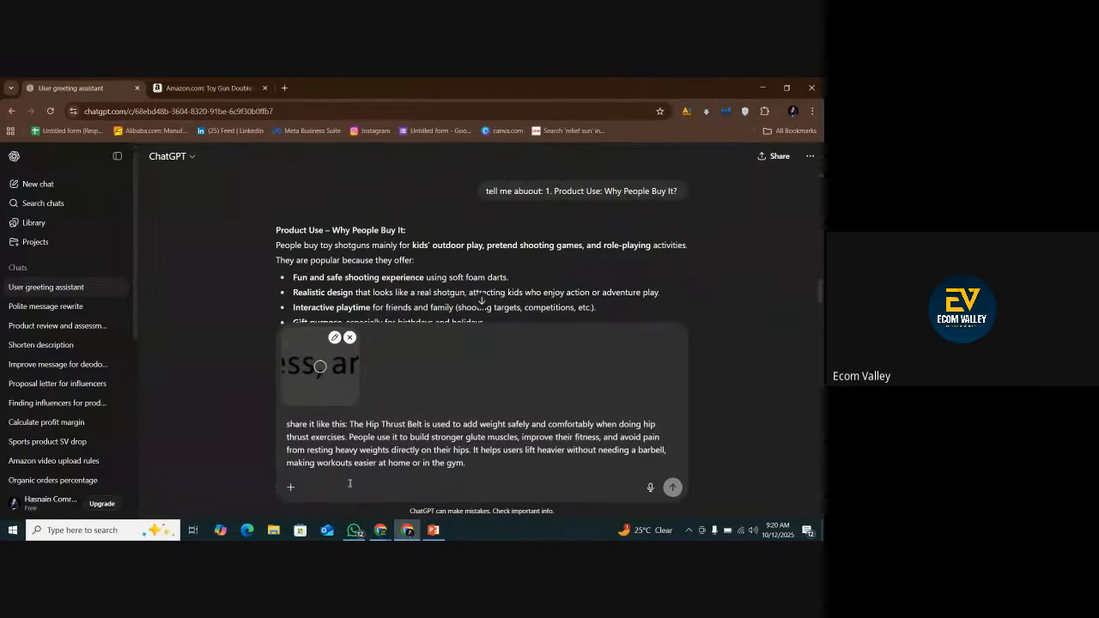
left_click(348, 340)
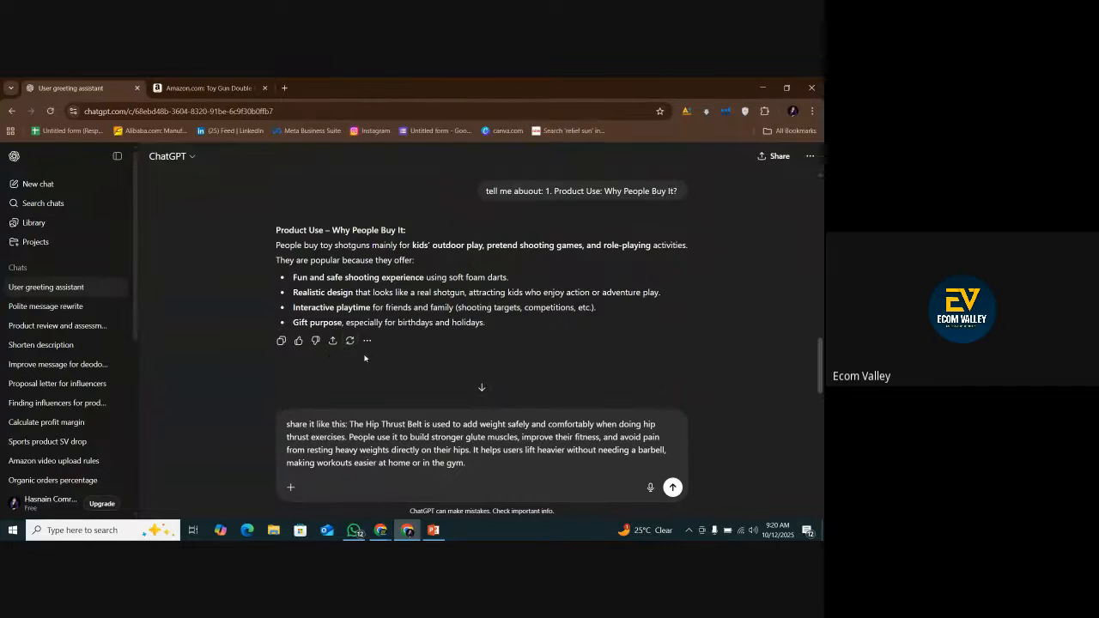
left_click(672, 487)
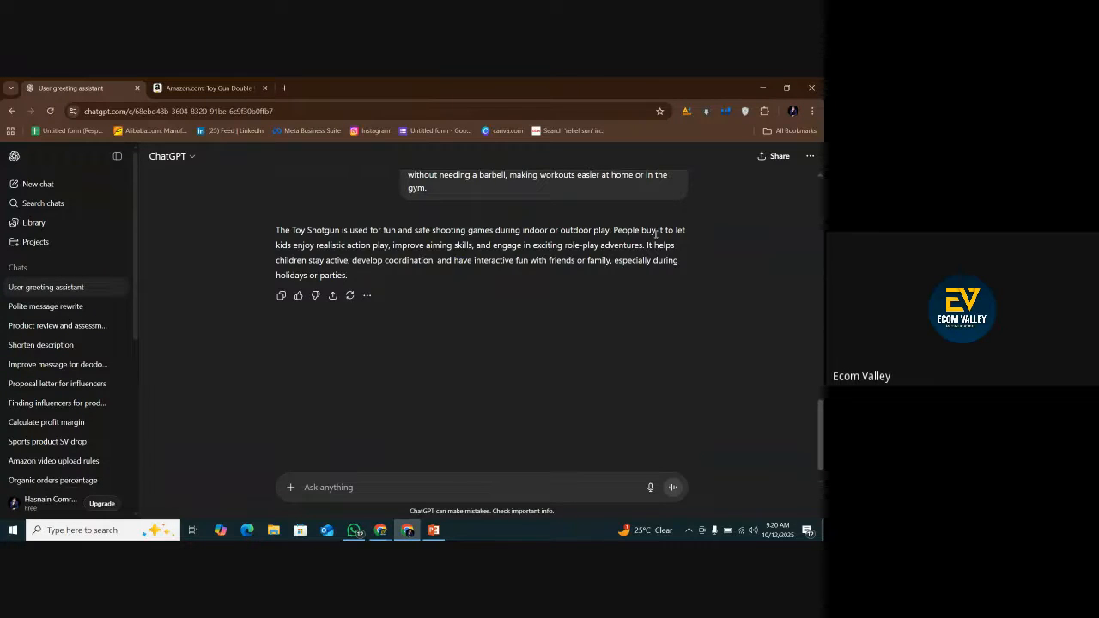
Replace slide 3's Hip Thrust Belt paragraph with ChatGPT's Toy Shotgun paragraph, keeping source formatting.
left_click_drag(274, 228, 393, 275)
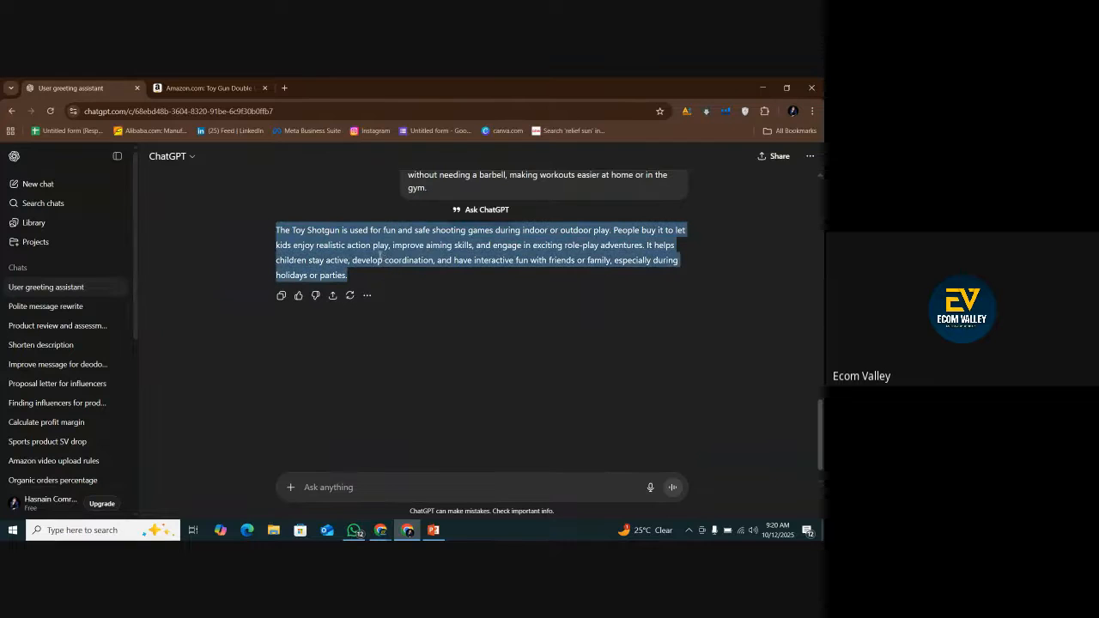
right_click(380, 256)
left_click(403, 273)
left_click(433, 530)
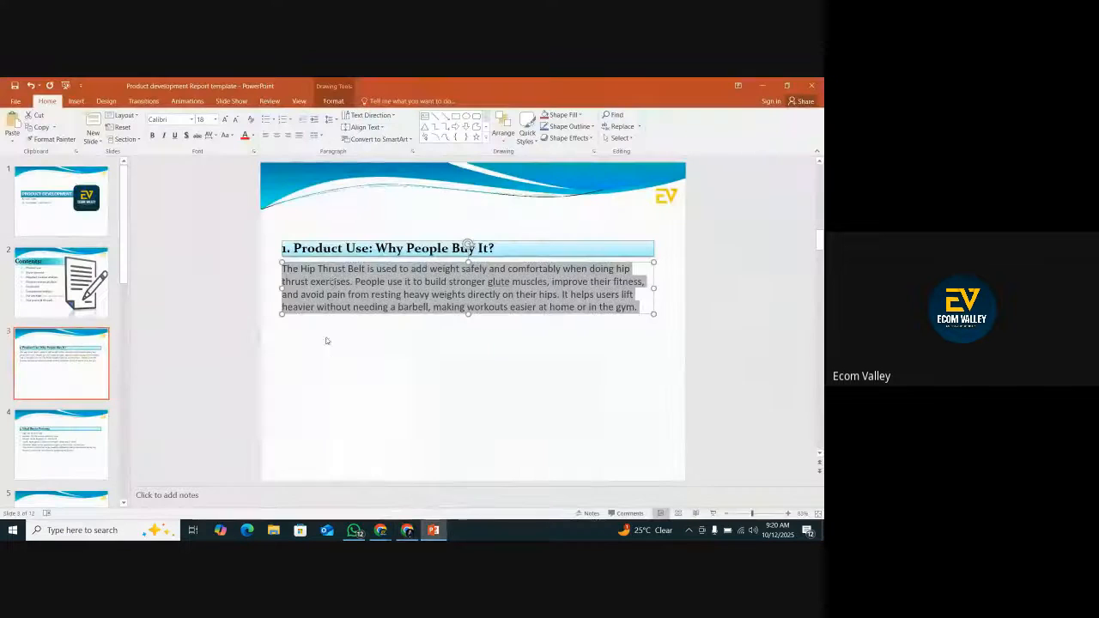
right_click(331, 278)
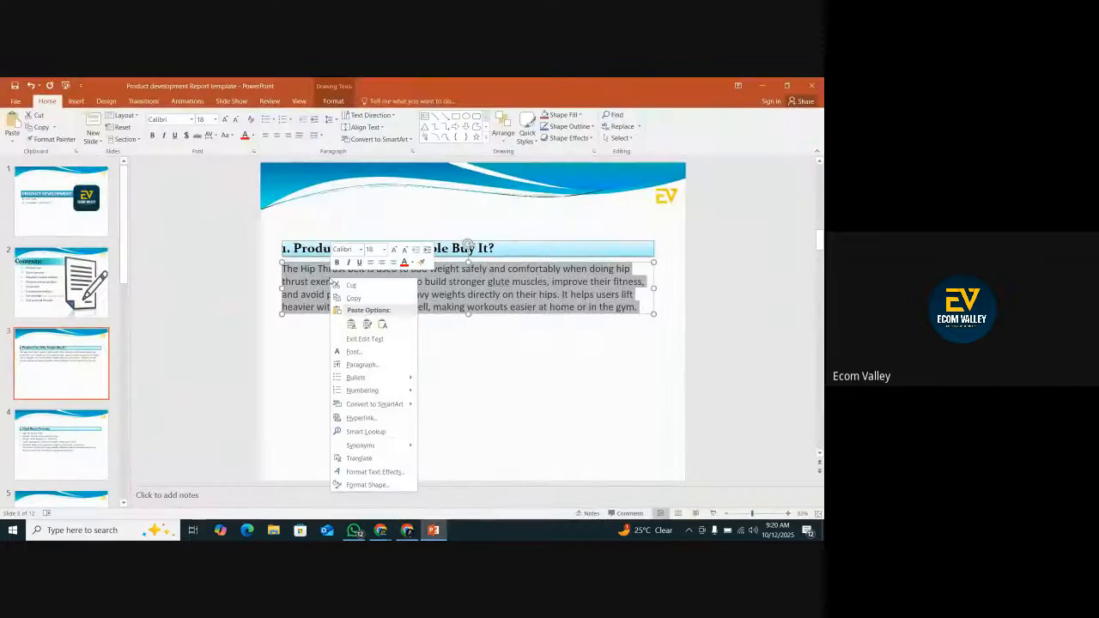
left_click(366, 324)
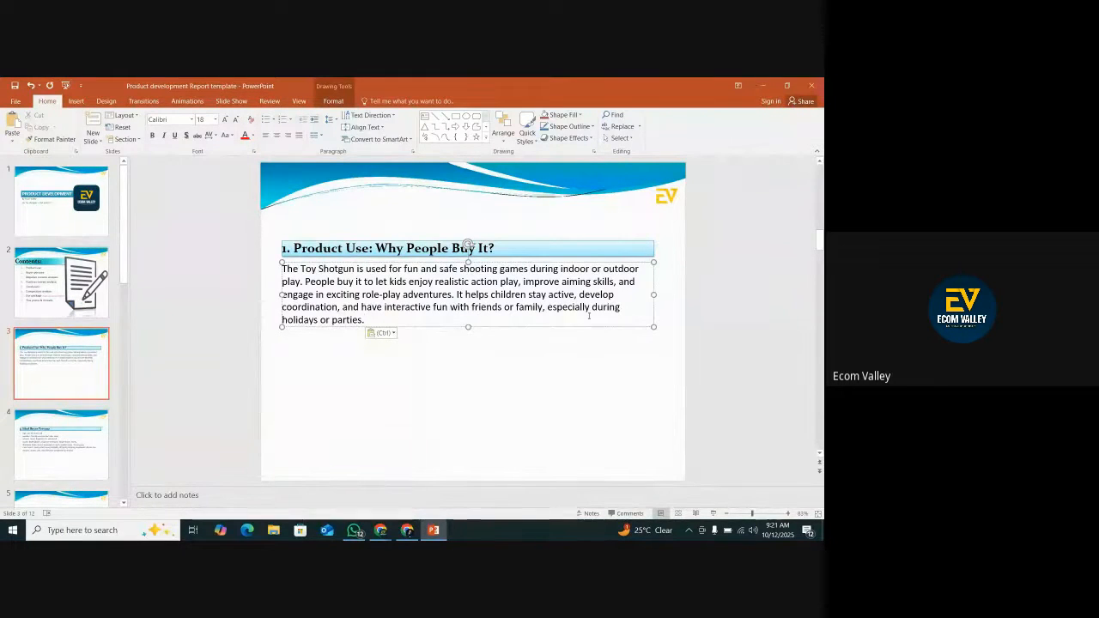
left_click(329, 343)
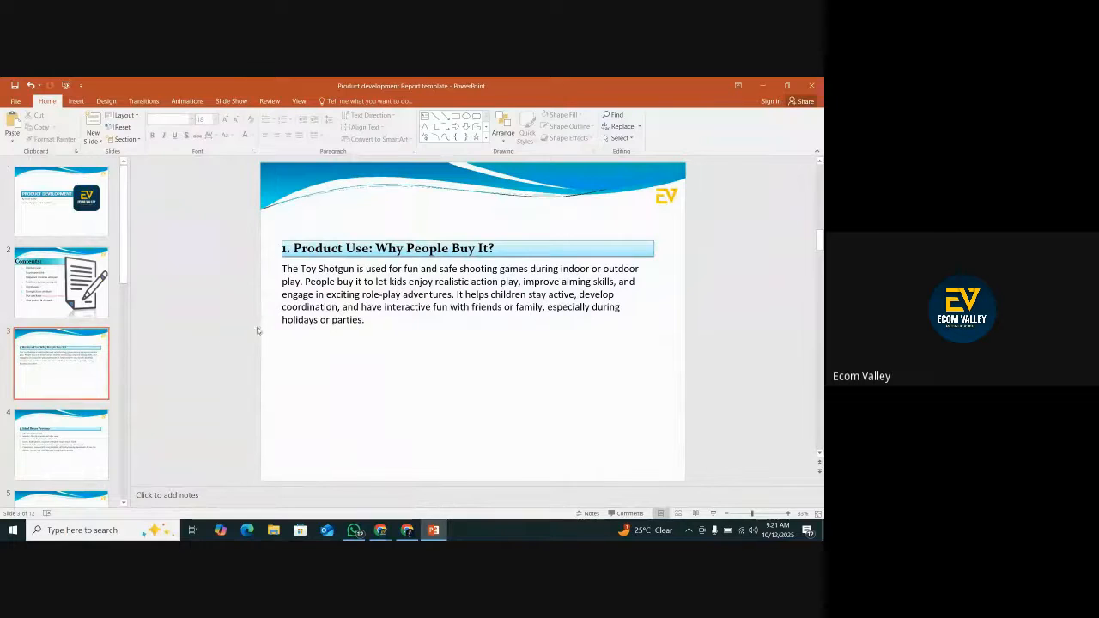
Copy all the bullet points under "2. Ideal Buyer Persona" on slide 4.
left_click(20, 442)
left_click(300, 269)
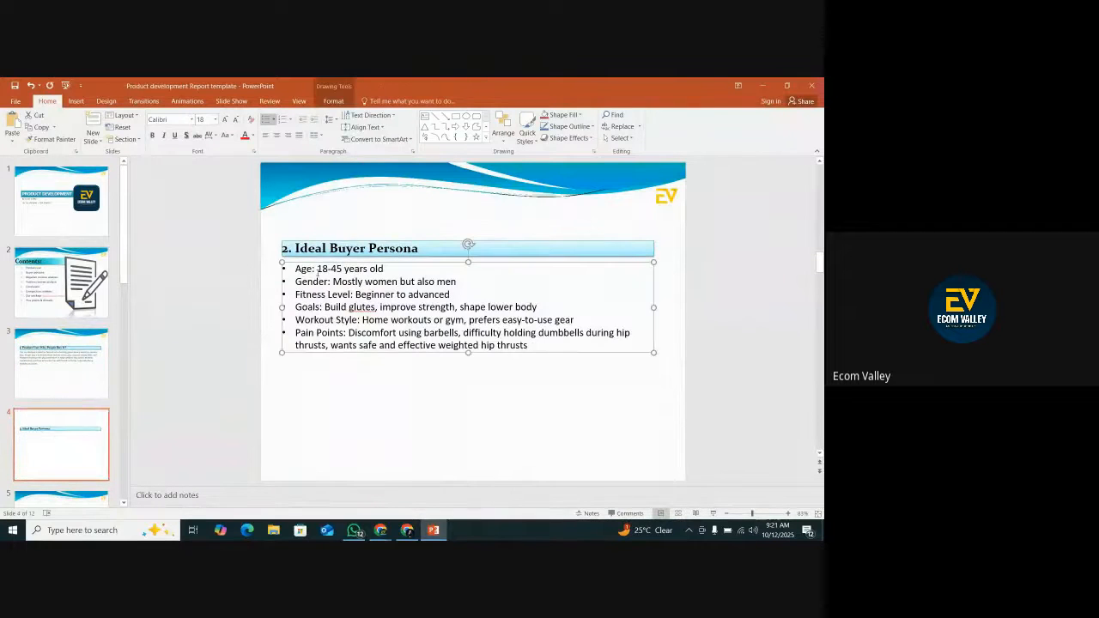
left_click_drag(295, 269, 528, 345)
right_click(436, 324)
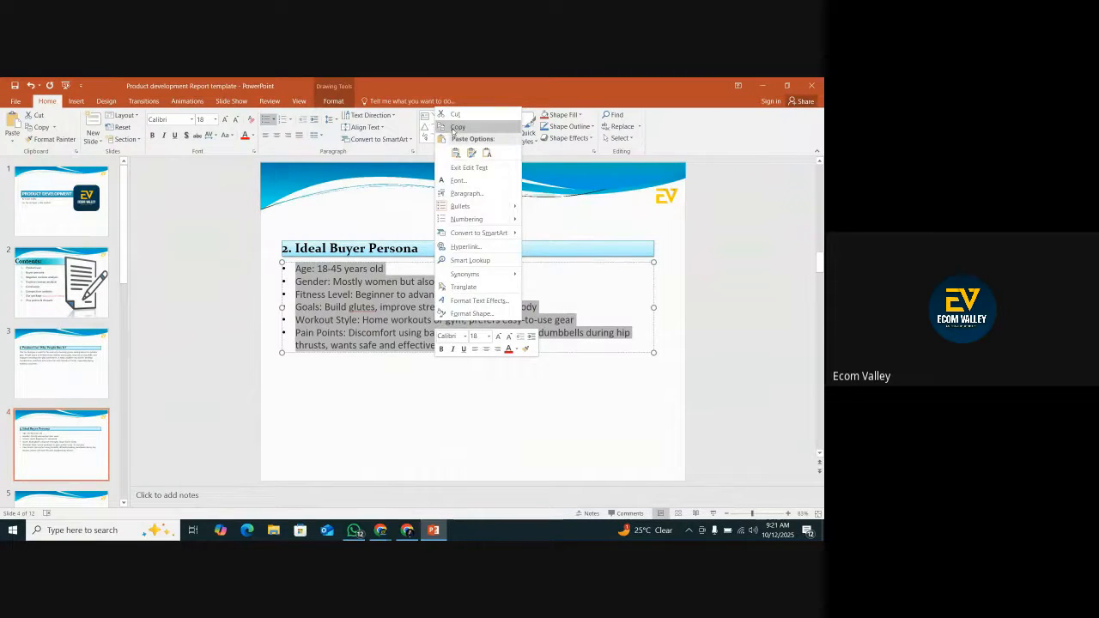
left_click(457, 127)
Ask ChatGPT "give me ideal buyer persona for this product: like this::" with the copied bullets as the example, without the image attachment.
left_click(407, 530)
left_click(366, 483)
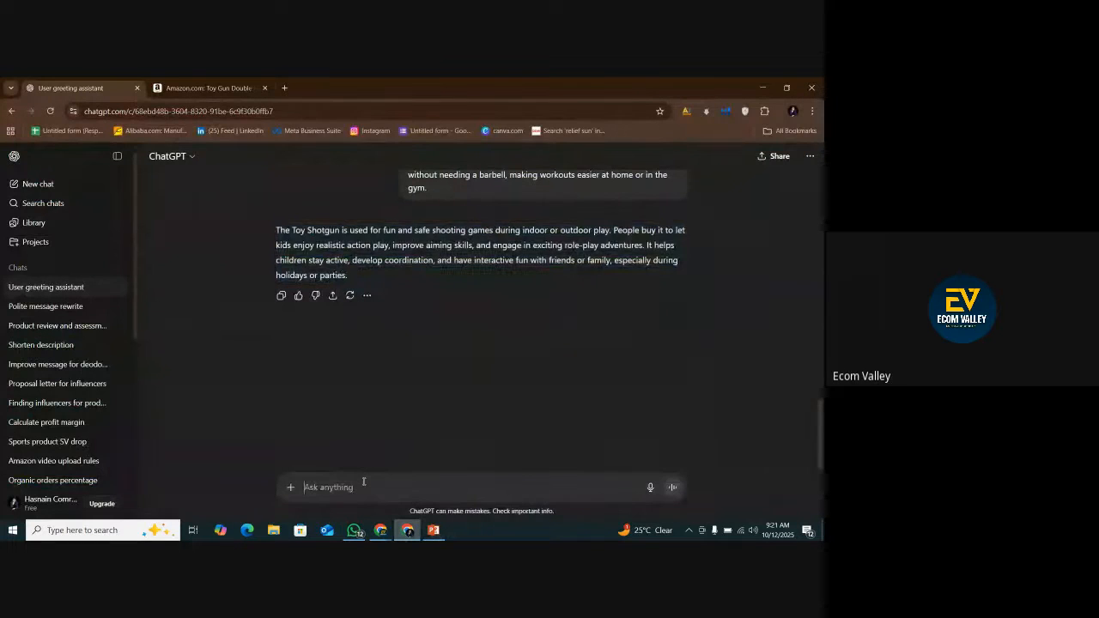
type("give me ideal buyer persona for")
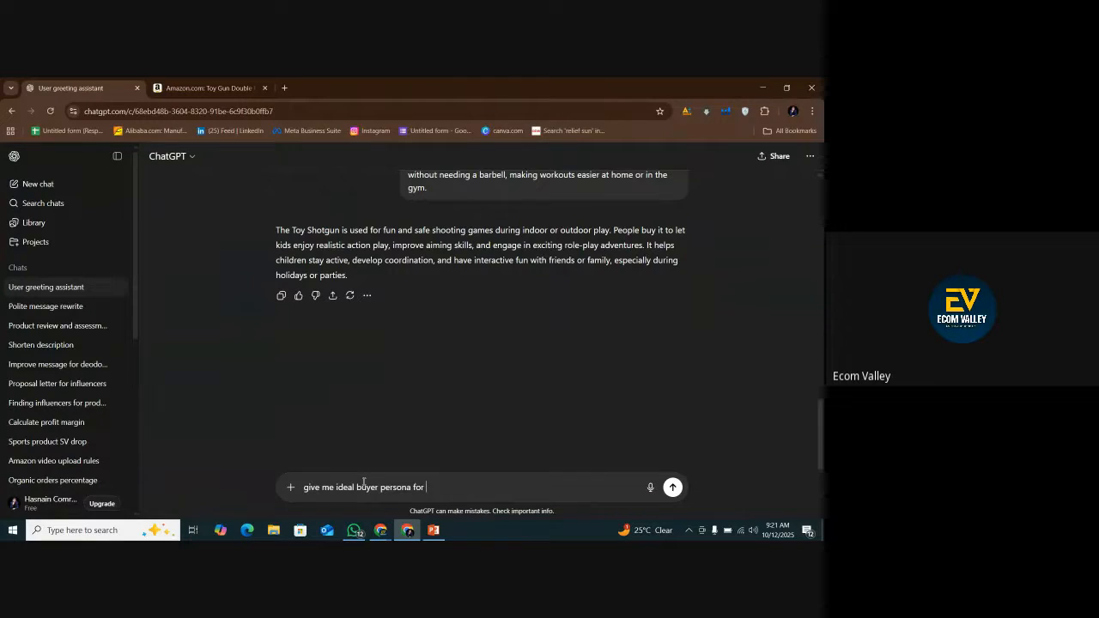
type("ct : like this::")
key("ctrl+v")
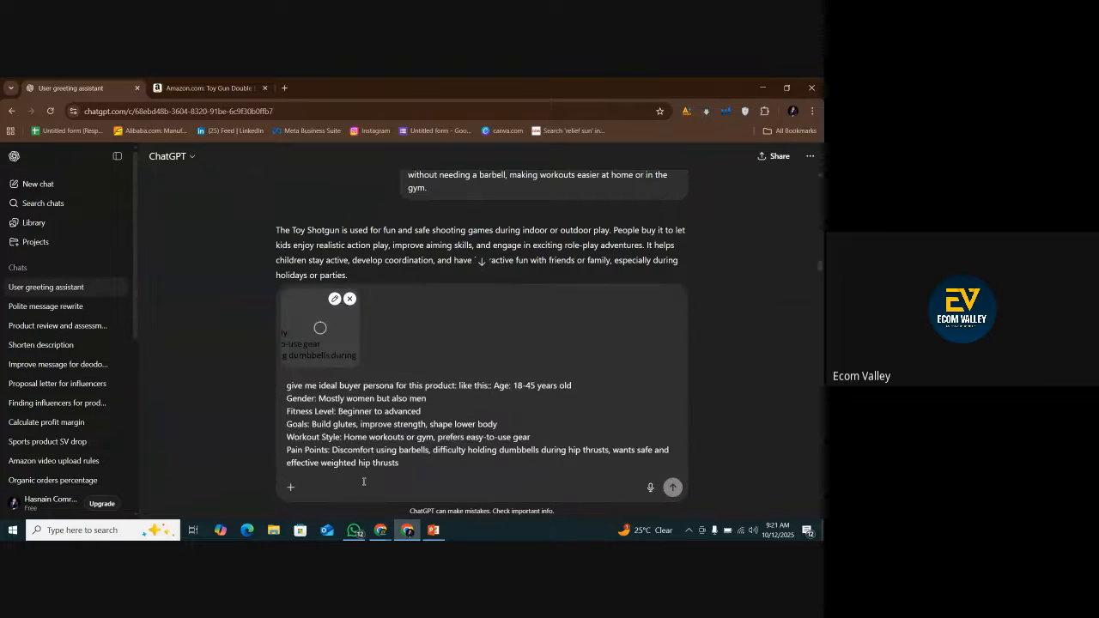
left_click(349, 298)
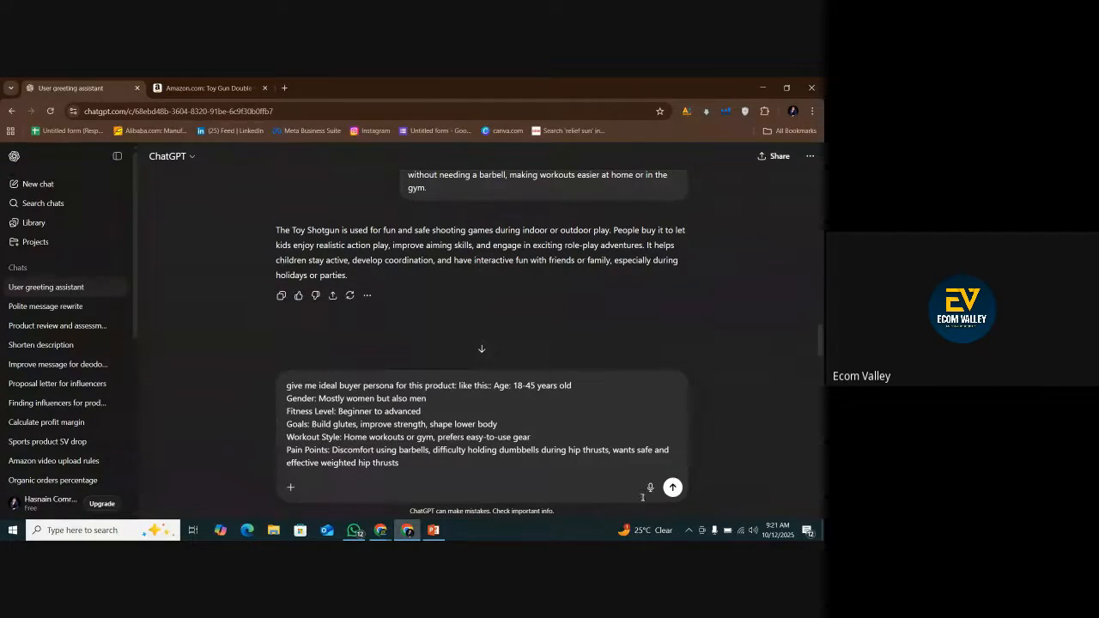
left_click(674, 487)
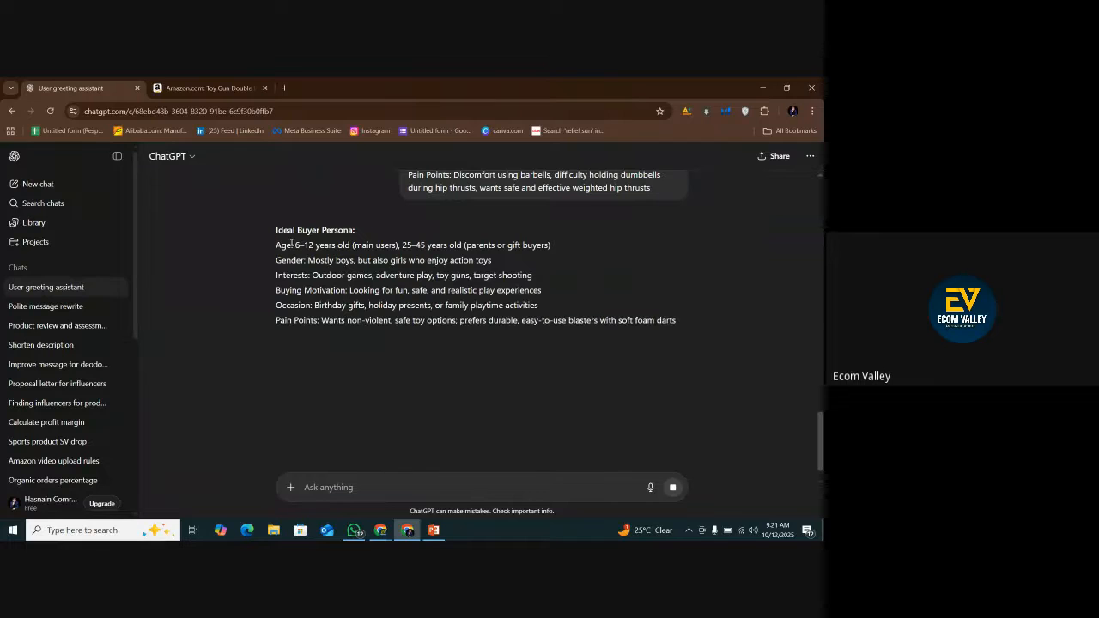
Copy ChatGPT's buyer persona answer onto slide 4 and move the pasted text box down below the heading.
left_click(281, 340)
left_click(434, 530)
right_click(322, 375)
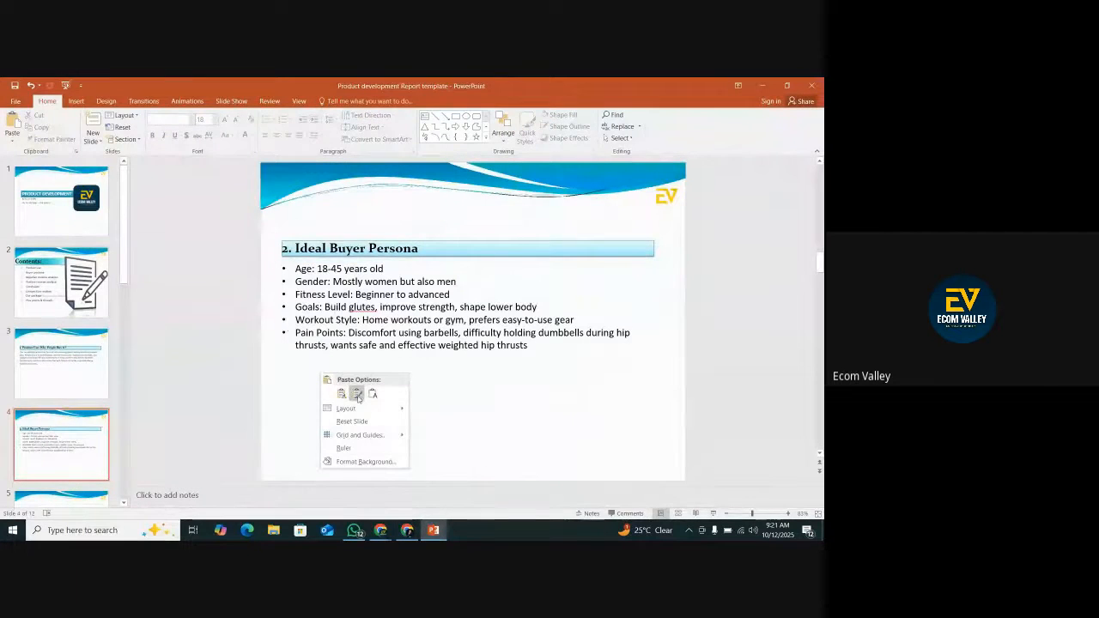
left_click(341, 394)
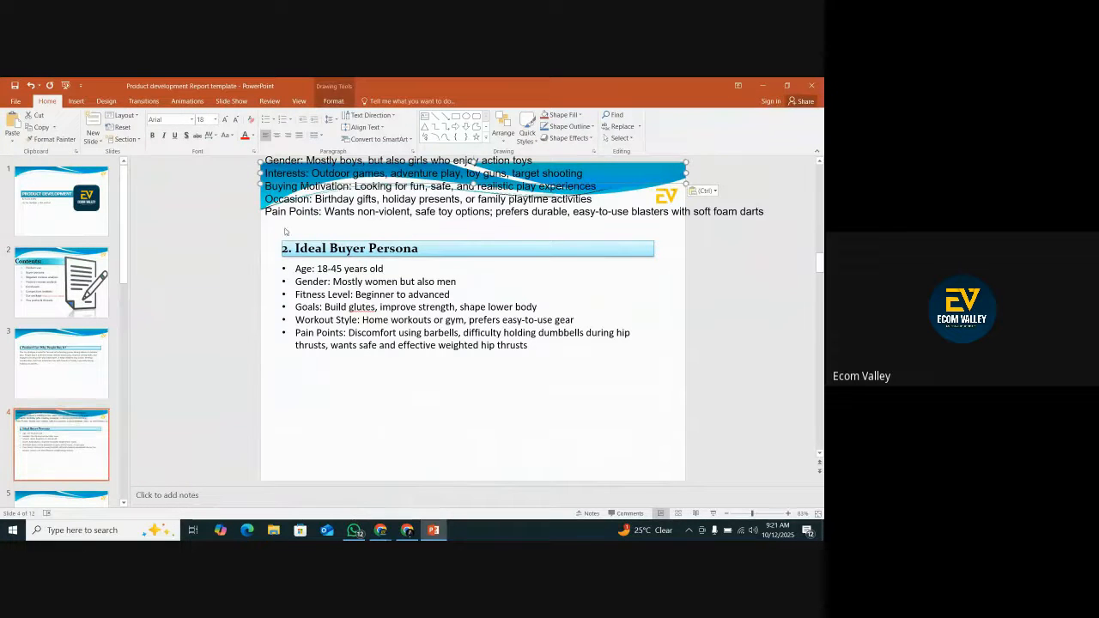
left_click_drag(268, 186, 292, 377)
Remove the old Hip Thrust Belt persona bullets and their empty text placeholder from slide 4.
left_click(284, 313)
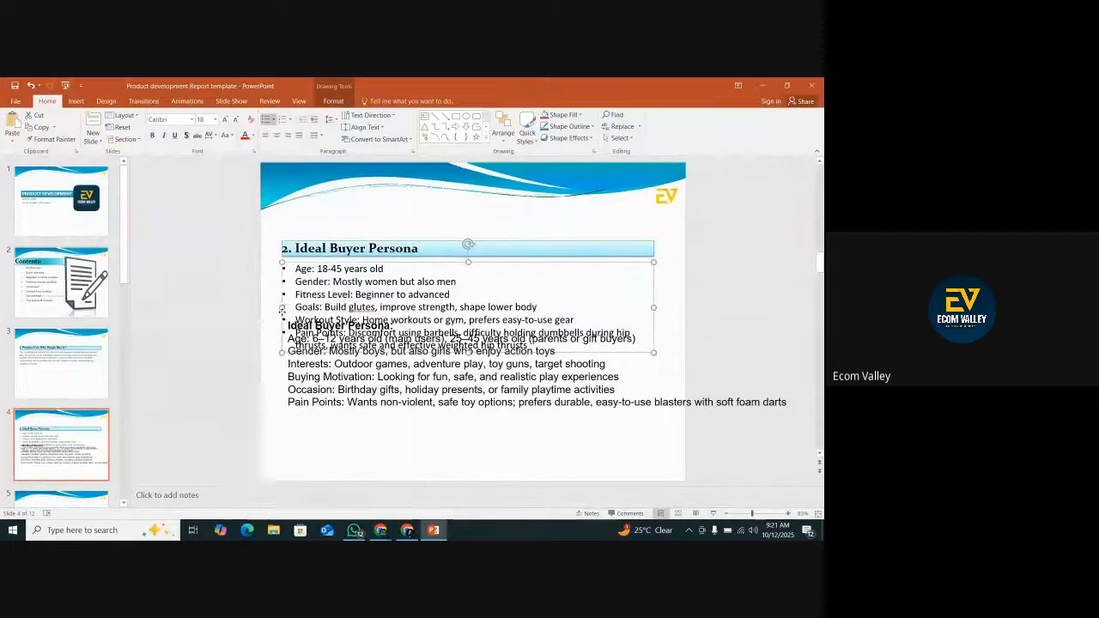
right_click(284, 312)
left_click(301, 319)
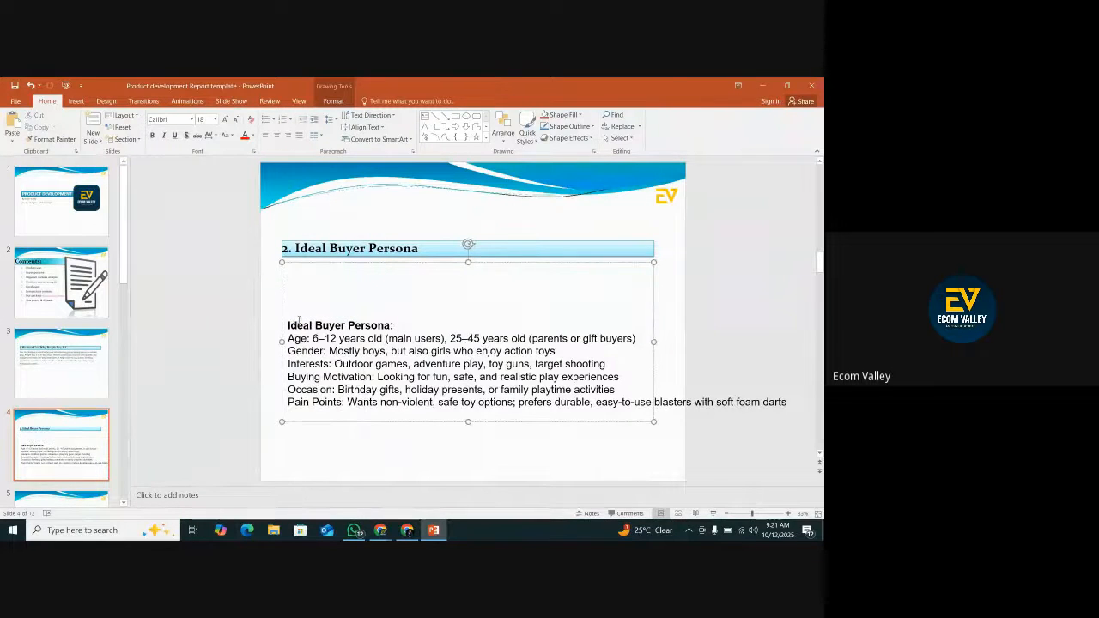
left_click(255, 351)
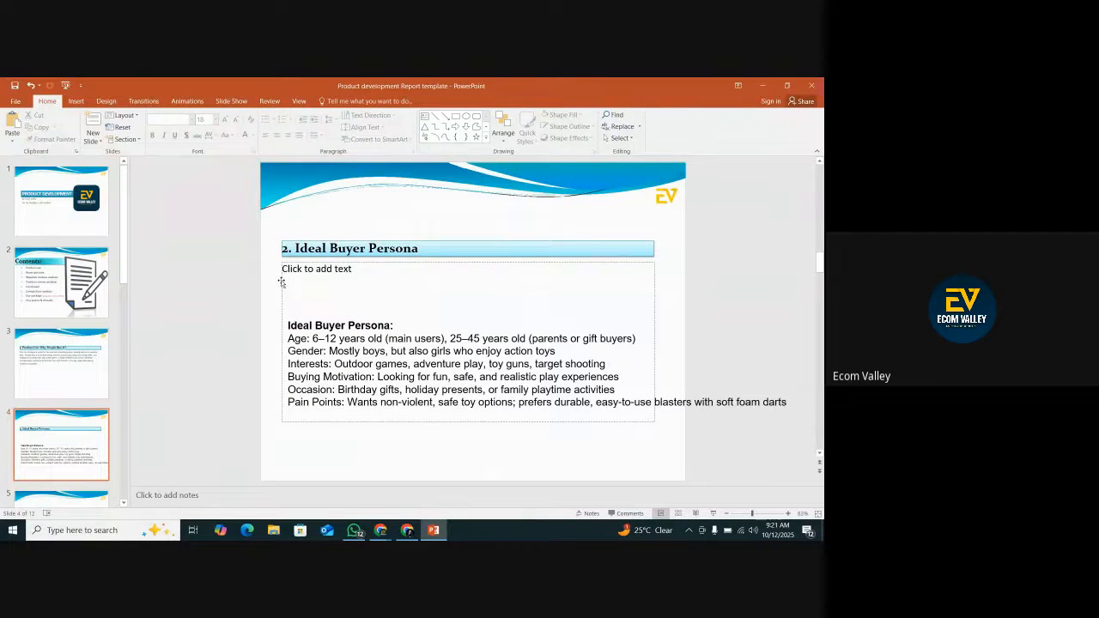
right_click(282, 282)
left_click(301, 289)
Position the new persona text box directly beneath slide 4's heading and narrow it to about the heading's width.
left_click(318, 339)
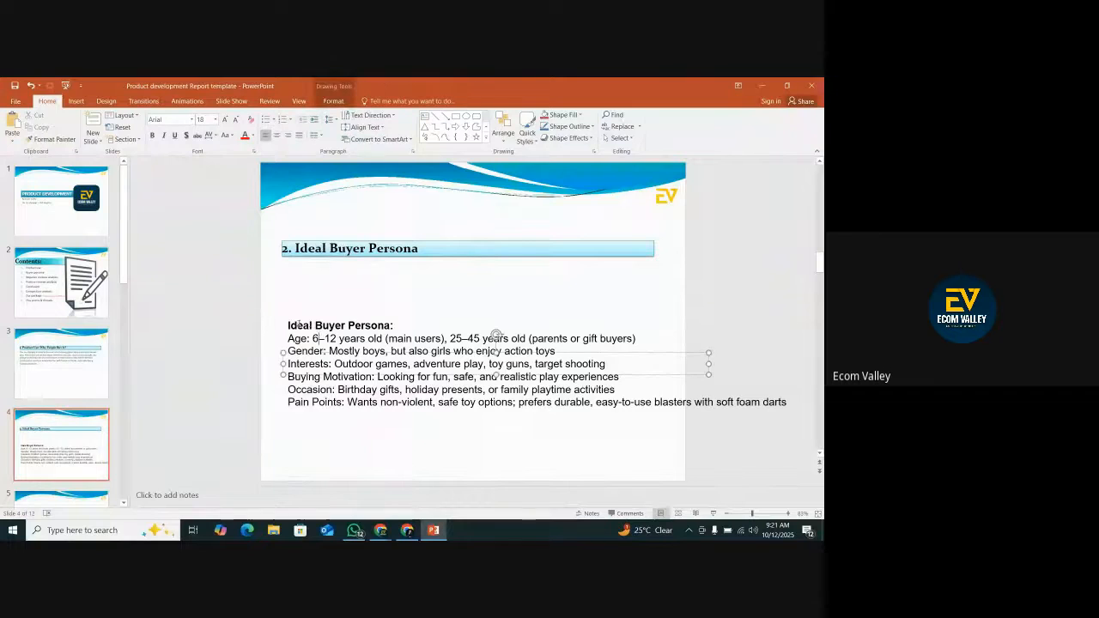
left_click_drag(284, 306, 282, 264)
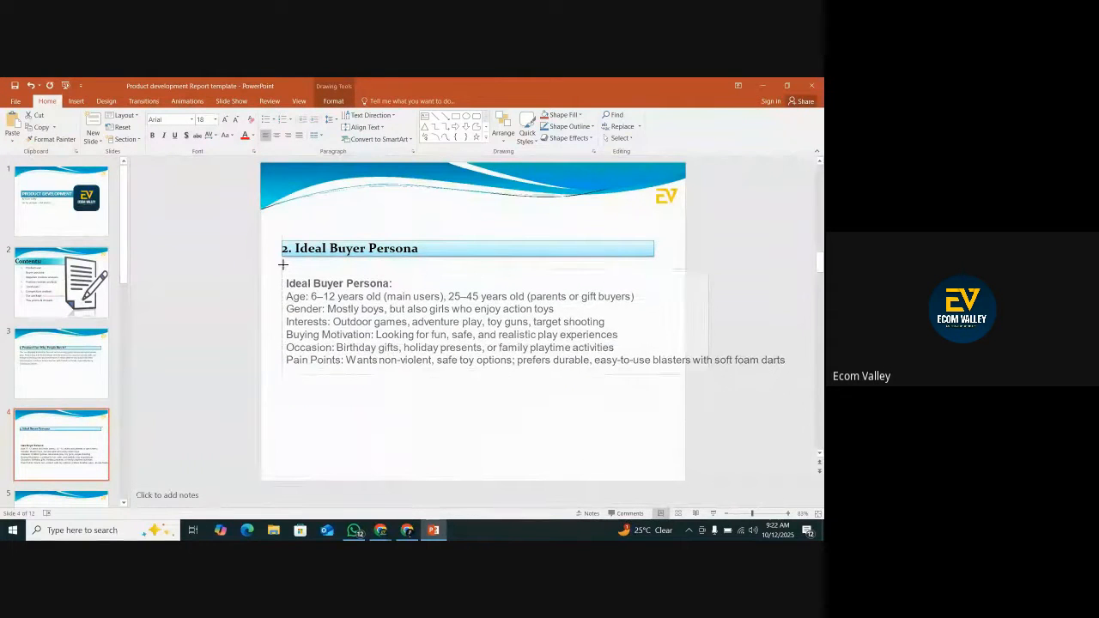
left_click_drag(491, 376, 493, 455)
left_click_drag(709, 316, 650, 318)
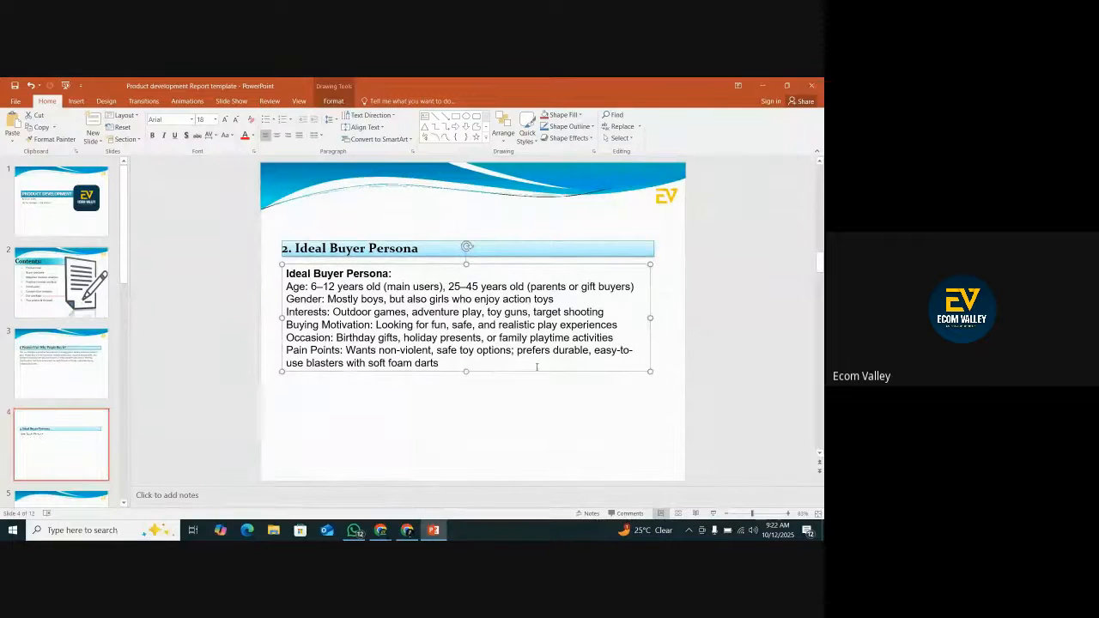
Delete the duplicate "Ideal Buyer Persona:" title text from the pasted text box on slide 4.
left_click(396, 273)
left_click_drag(391, 273, 285, 273)
key("BackSpace")
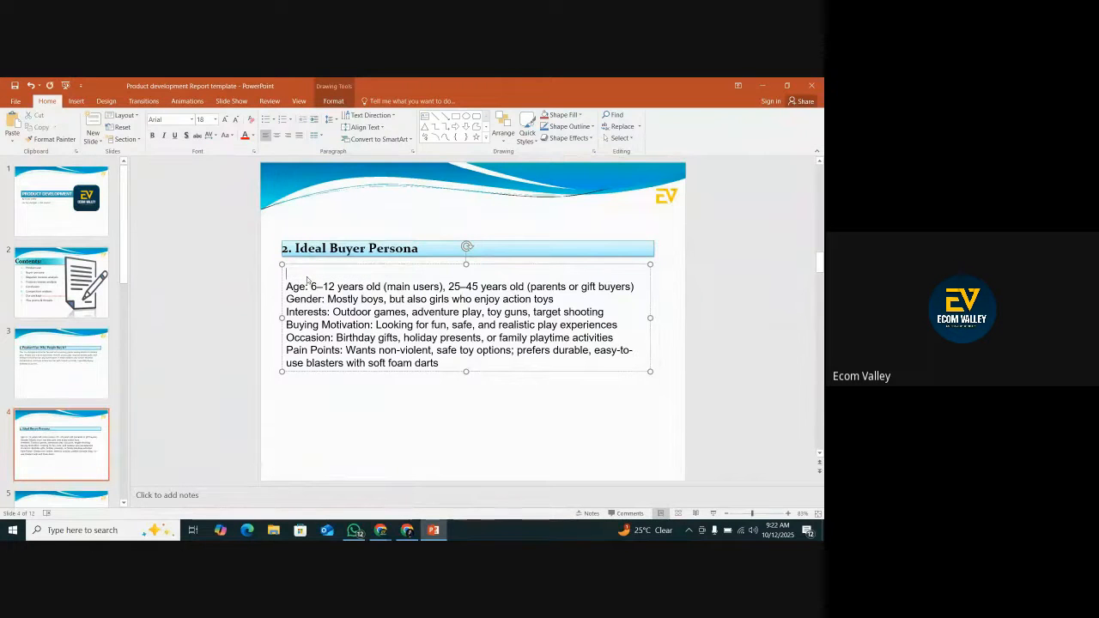
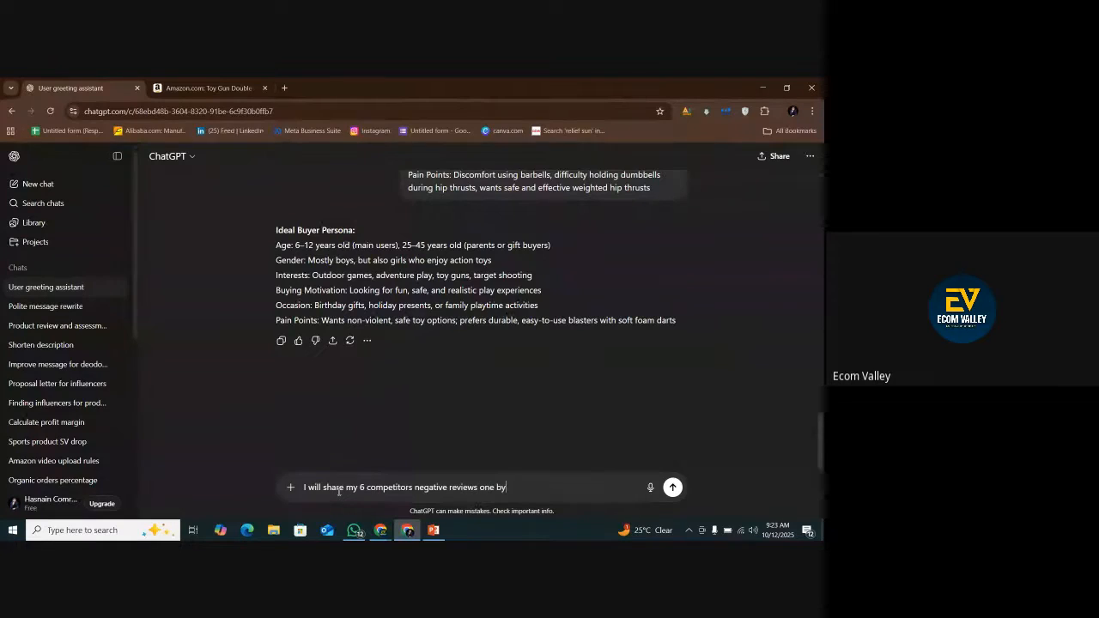
Continue the competitor-review prompt with "one you have to note that and in the last once i uploaded".
type("e you have to note that n")
key("BackSpace")
type("adn")
key("BackSpace")
key("BackSpace")
type("nd i the ")
type("n the ")
type("lasr")
key("BackSpace")
type("t once i uploade")
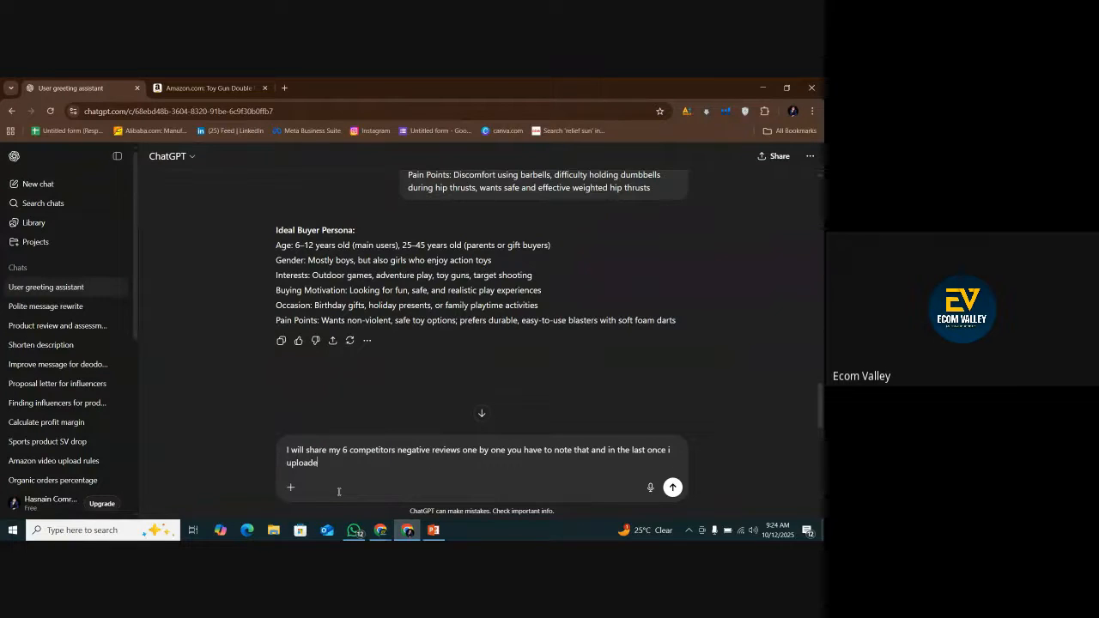
type("d all the negative reviews you jave")
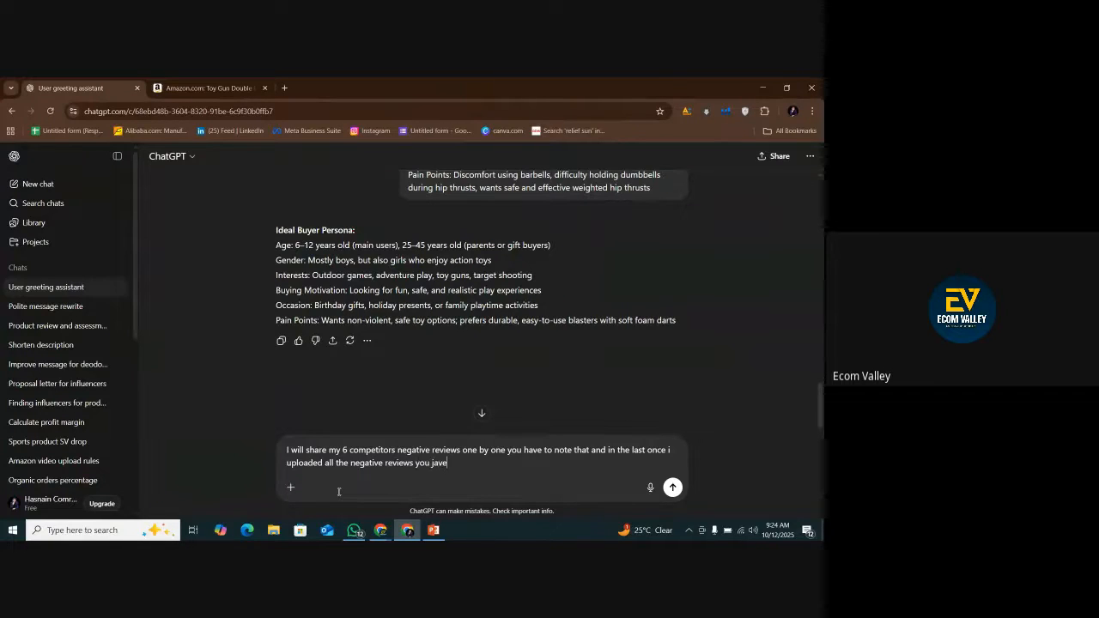
type("ve to analyze adn")
Add "all the negative reviews you have to analyze and tell in in organized way that what are the main problems buyers are facing".
key("BackSpace")
key("BackSpace")
type("nd tell in in organize")
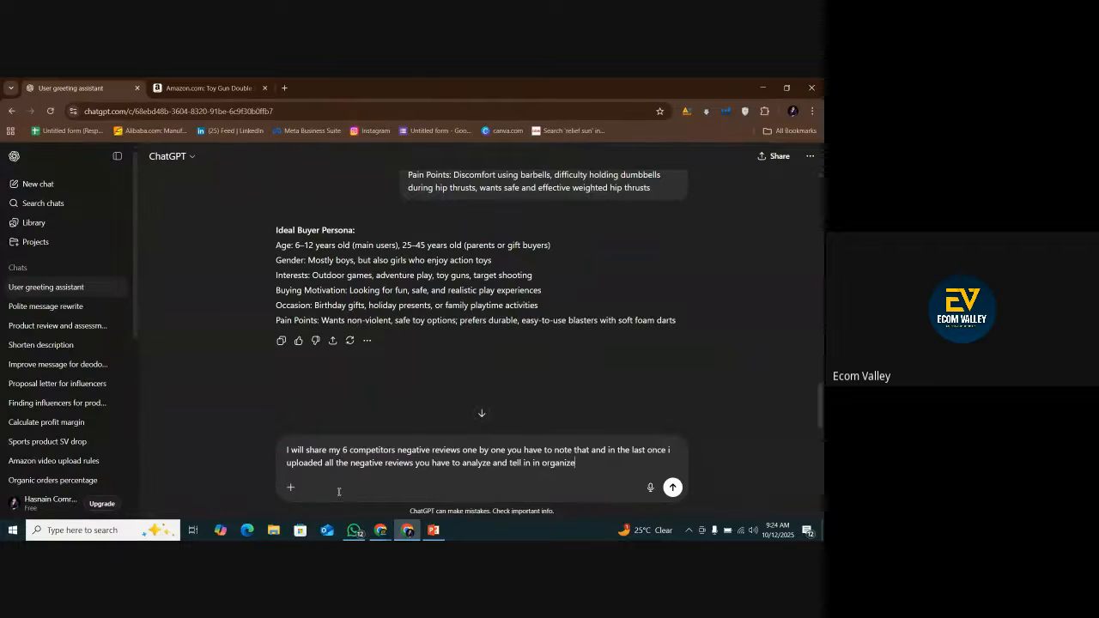
type("d way that what are the ma")
type("in problems ")
type("buyers are facin")
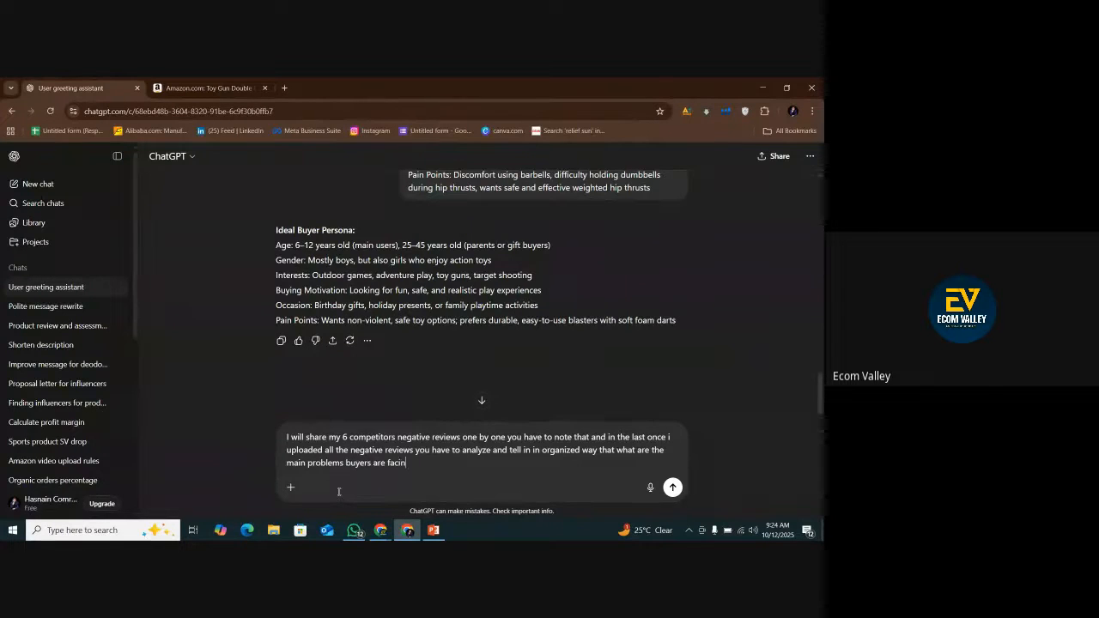
type("g in the this product and also its possible")
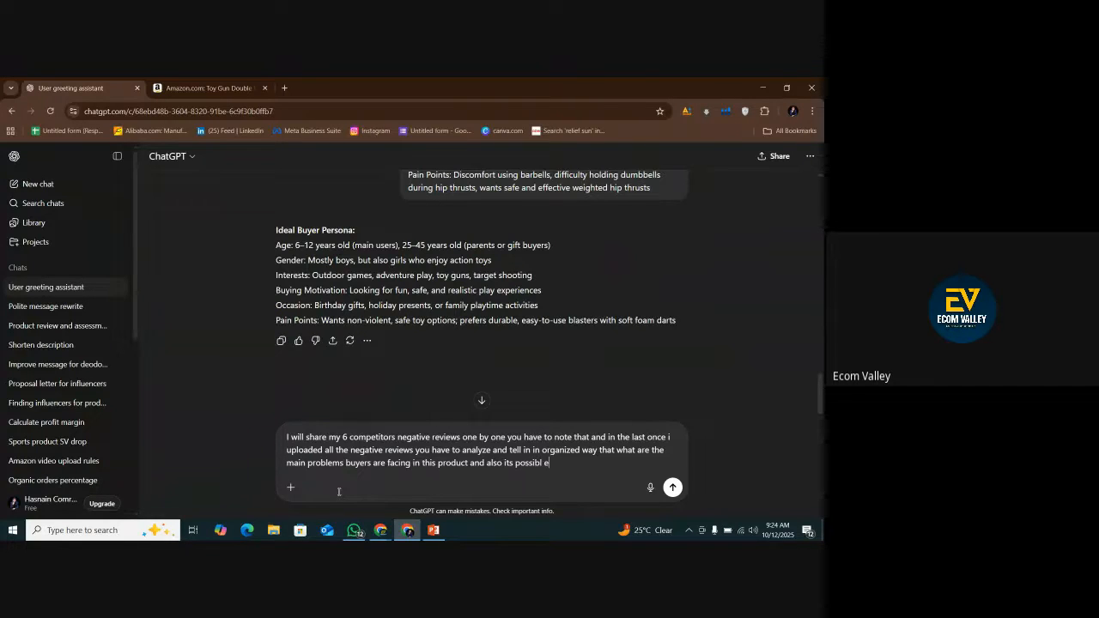
type(" omprommens")
Finish the prompt by also asking for the product's possible improvements, and send it to ChatGPT.
key("BackSpace")
key("BackSpace")
key("BackSpace")
key("BackSpace")
key("BackSpace")
key("BackSpace")
key("BackSpace")
key("BackSpace")
key("BackSpace")
key("BackSpace")
key("BackSpace")
type("ossible impormvments")
key("Return")
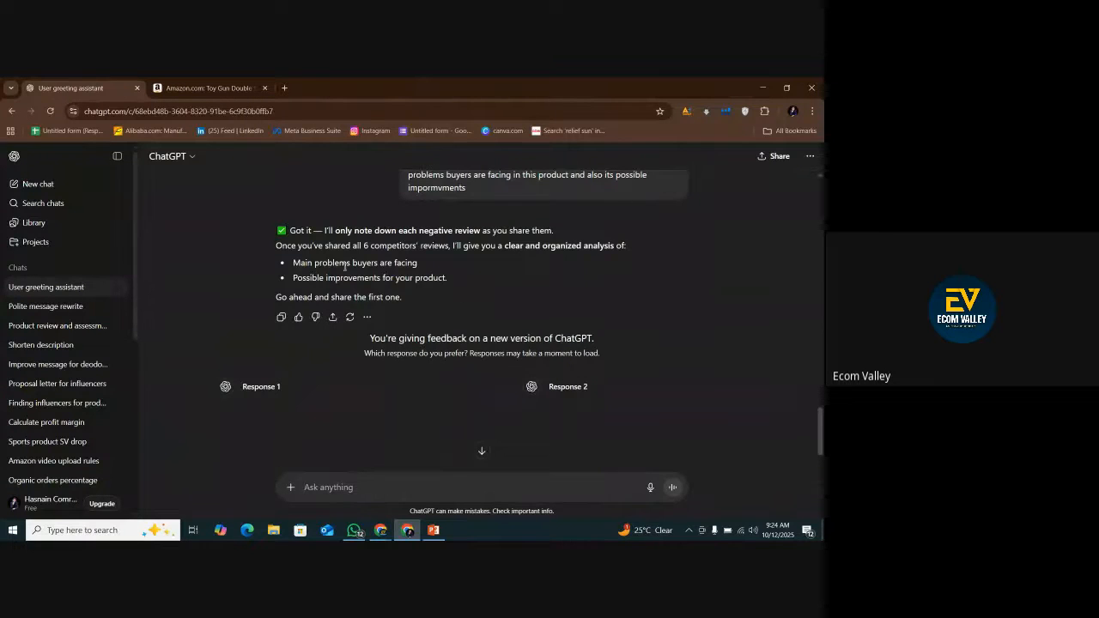
scroll(351, 395, "down", 2)
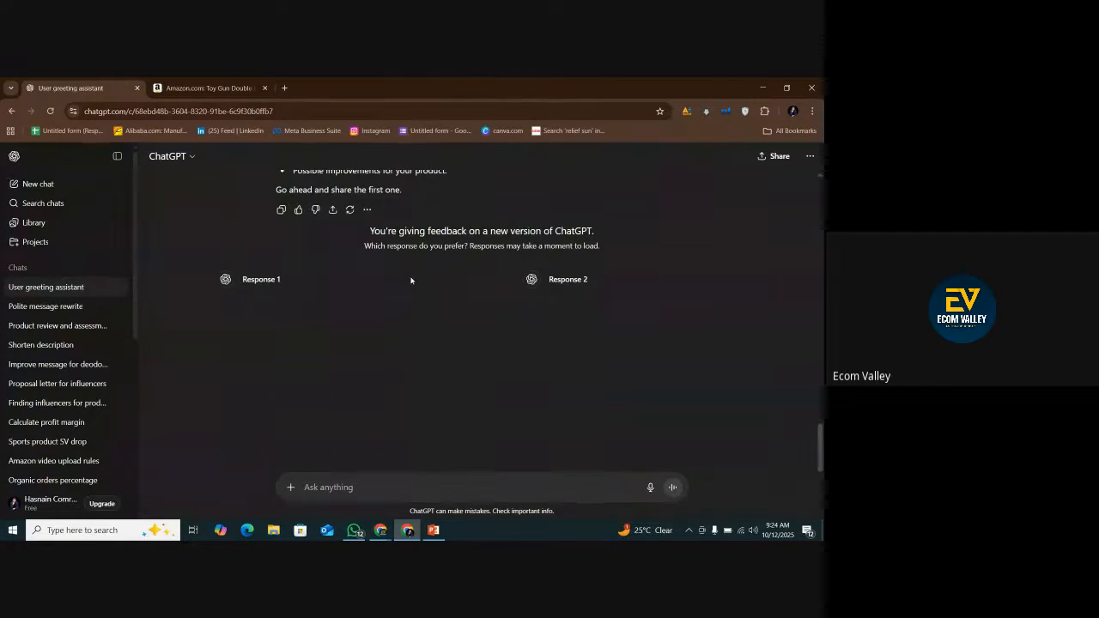
left_click_drag(592, 276, 528, 292)
left_click_drag(289, 281, 220, 292)
scroll(356, 317, "up", 1)
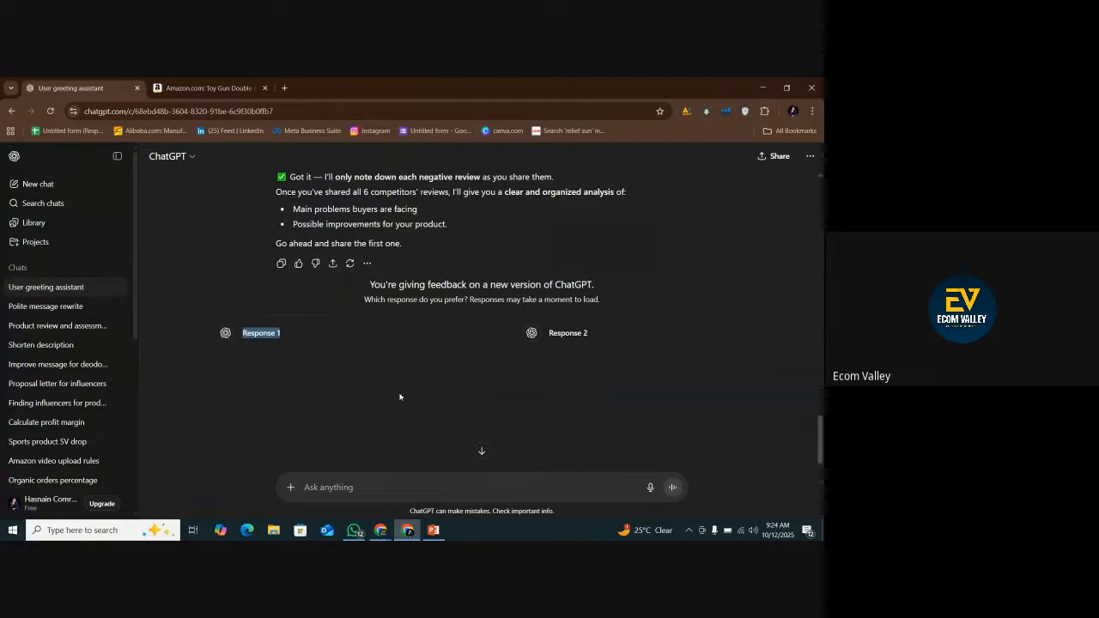
From the Amazon listing's related products, open the Shell ejecting shotgun, Double Barrel Toy Shotgun with Soft Bullets and Pump Shotgun Toy in separate new tabs.
left_click(407, 531)
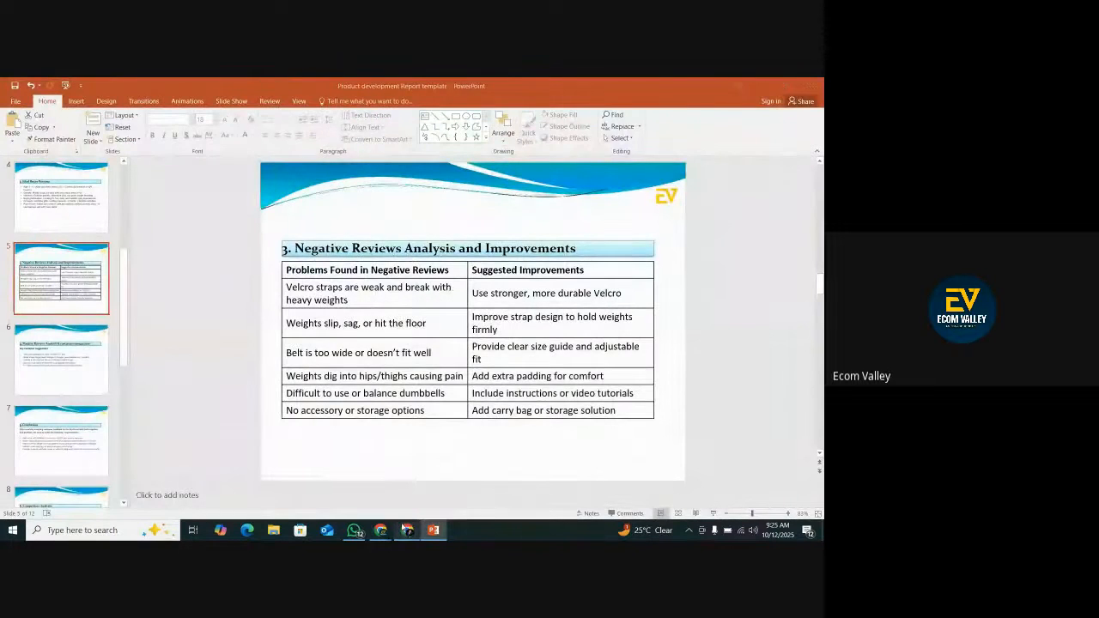
left_click(407, 530)
left_click(254, 93)
scroll(316, 331, "up", 5)
scroll(316, 330, "up", 8)
scroll(391, 374, "down", 2)
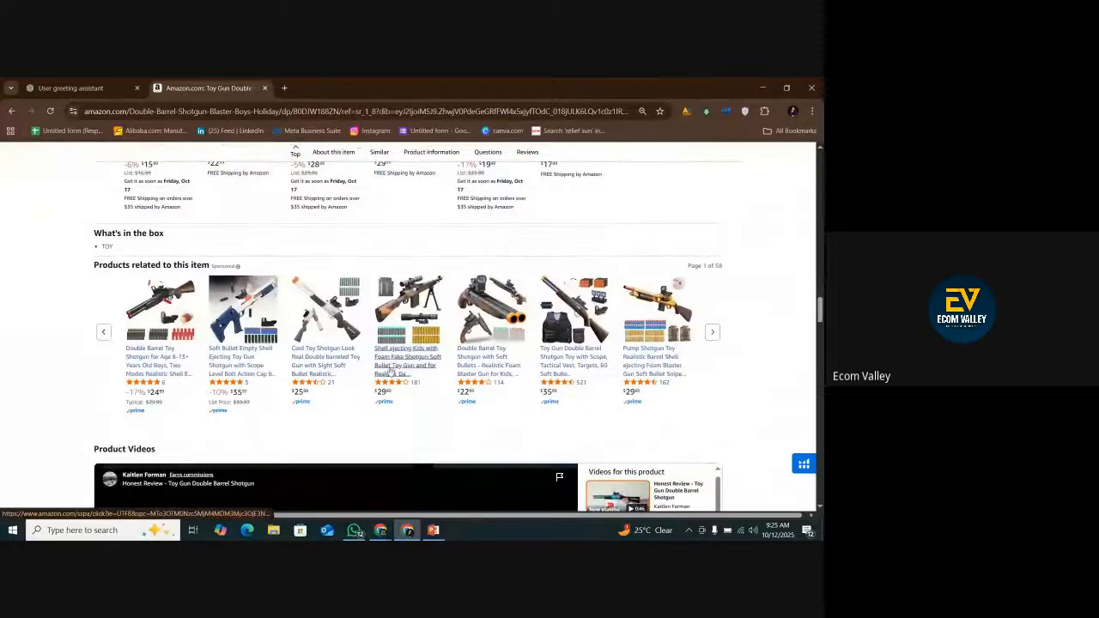
right_click(391, 373)
left_click(416, 380)
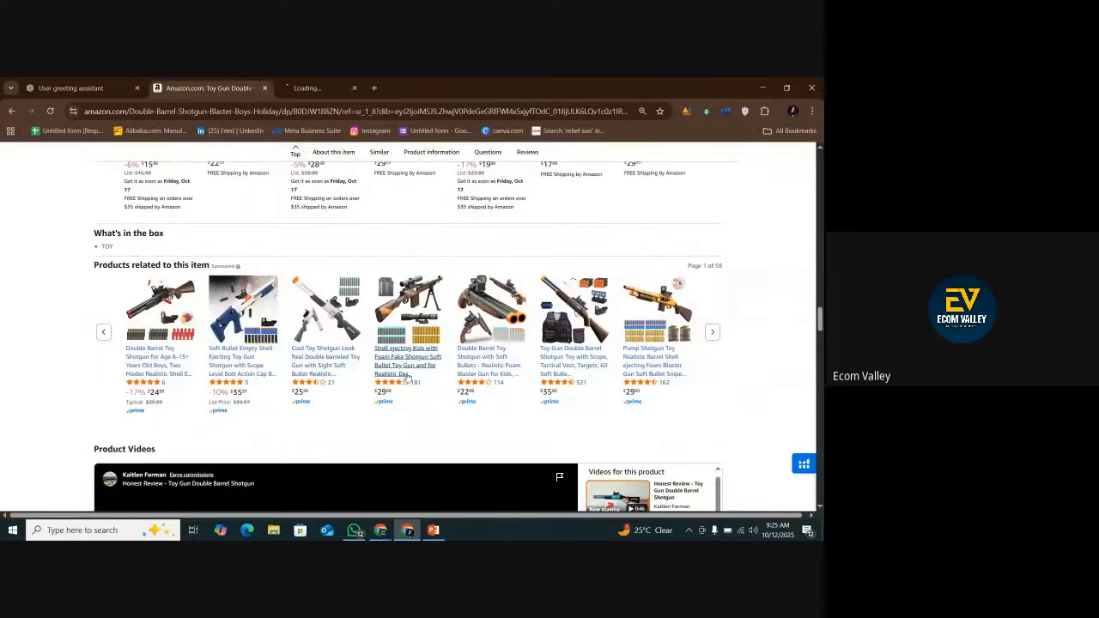
right_click(477, 361)
left_click(503, 368)
right_click(642, 371)
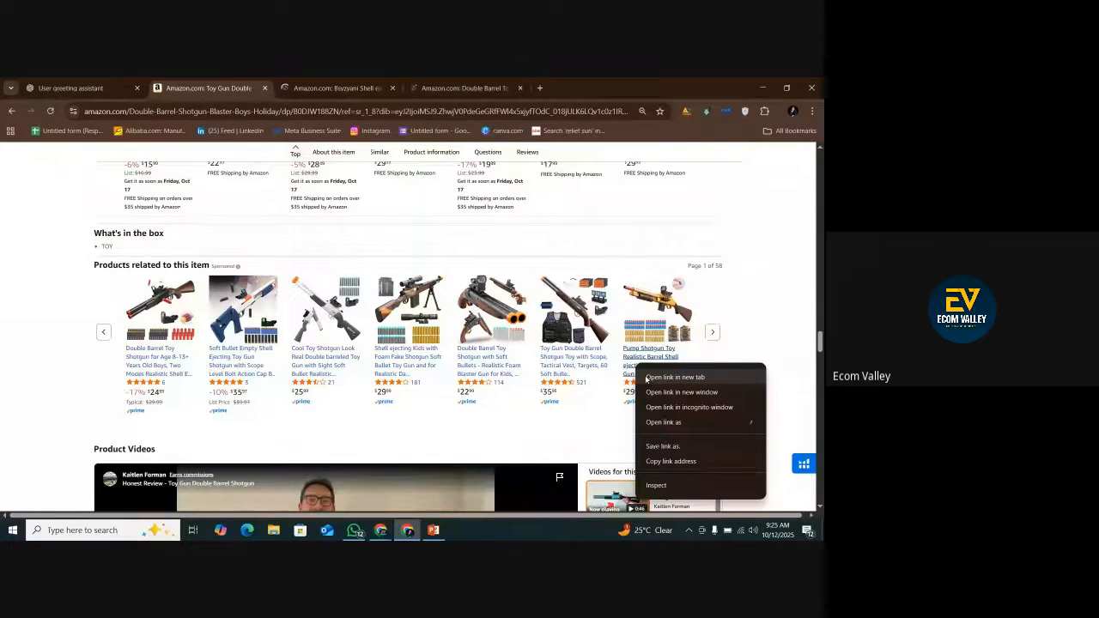
left_click(646, 378)
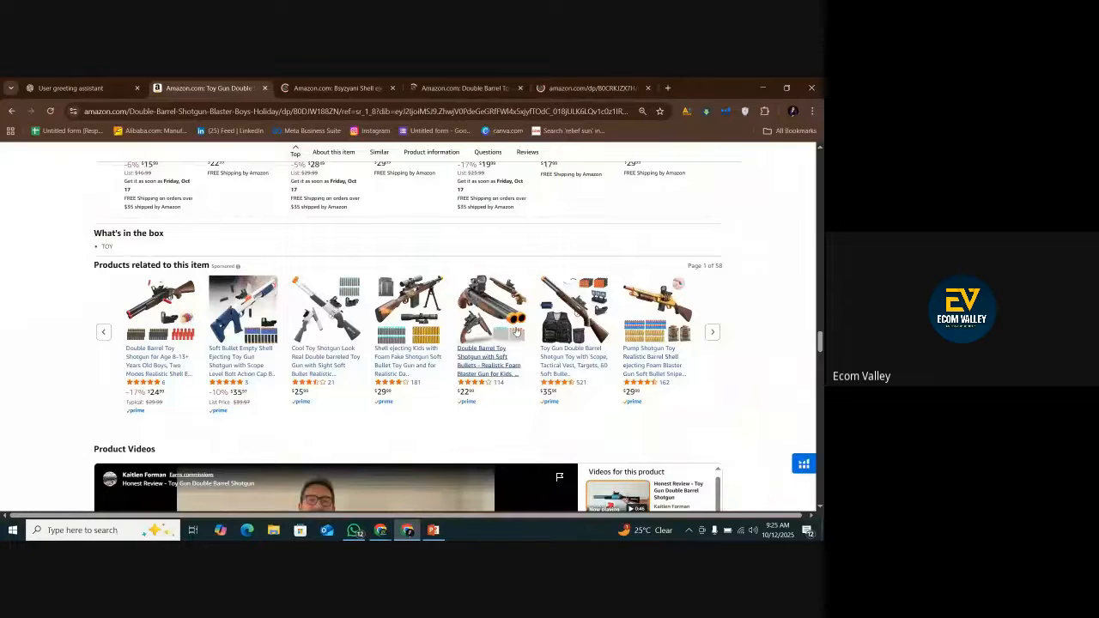
Look through the following sets of related products for the remaining competitor shotguns.
left_click(711, 333)
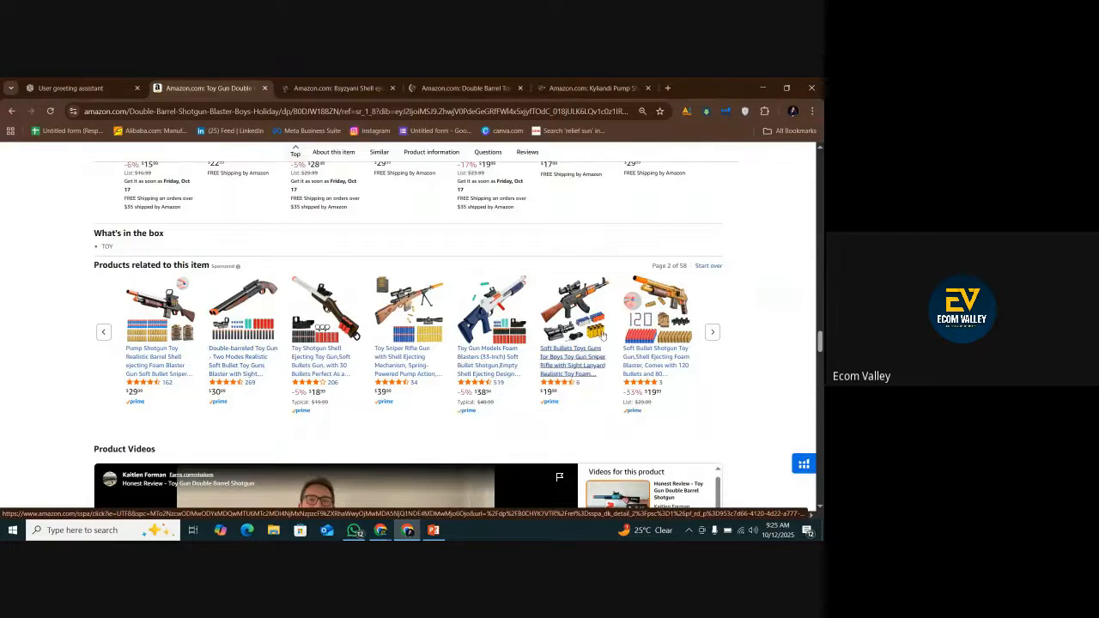
left_click(710, 334)
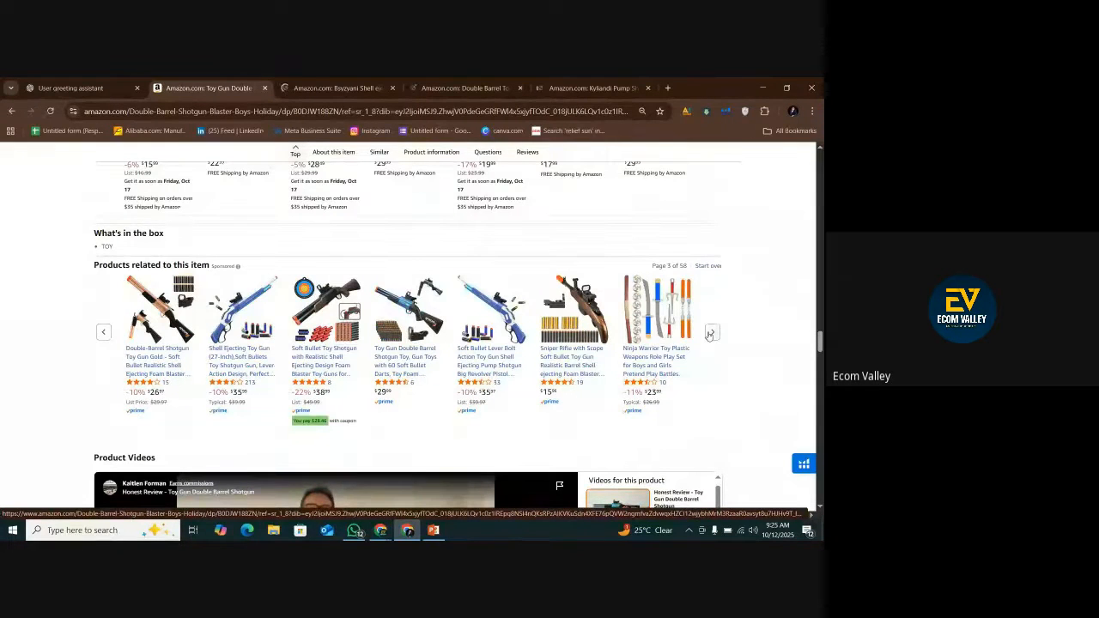
left_click(710, 334)
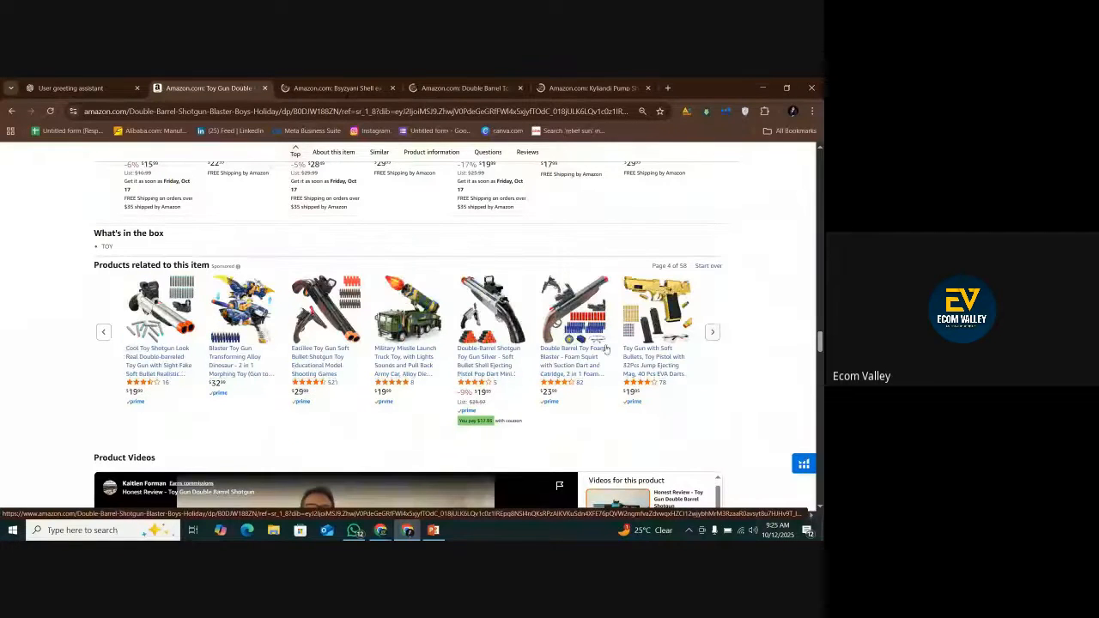
left_click(709, 332)
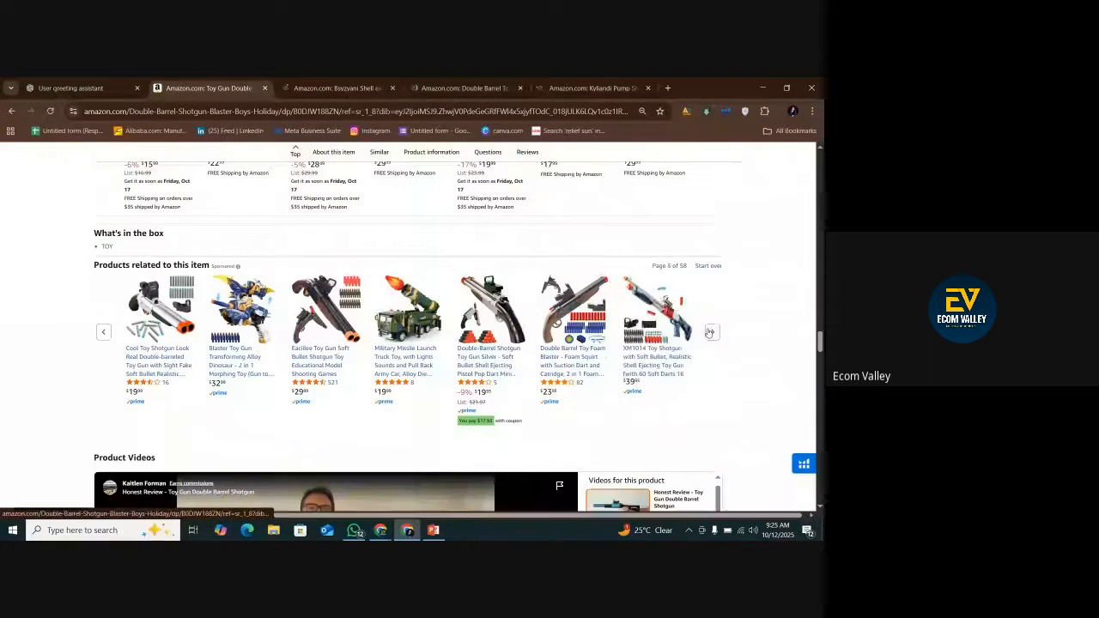
Load amazon.com in a new browser tab.
left_click(668, 89)
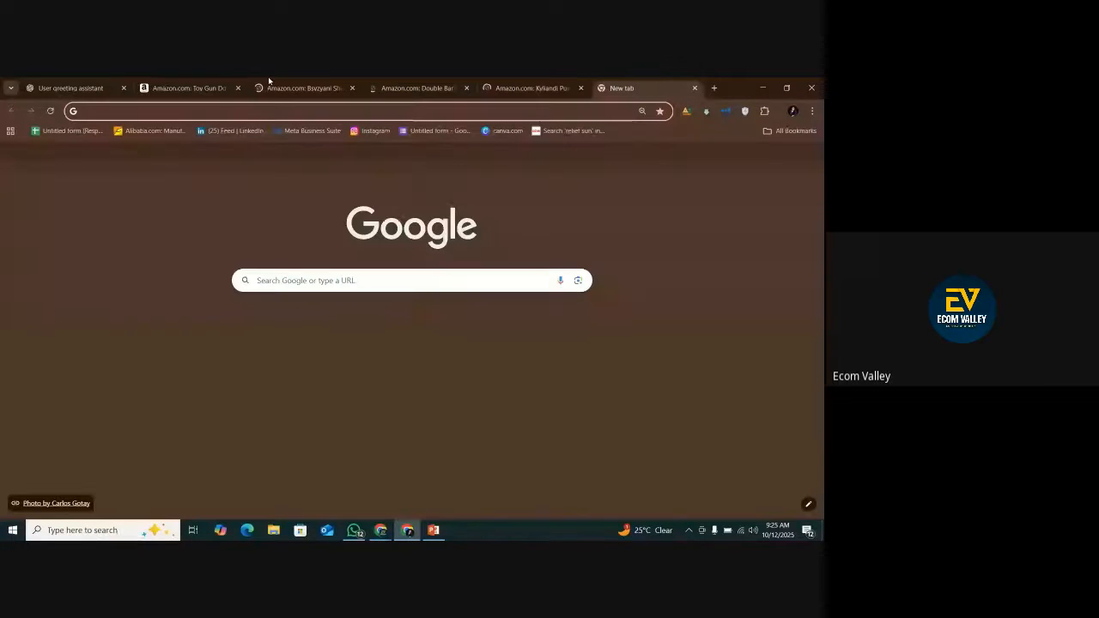
type("amazon.com")
key("Return")
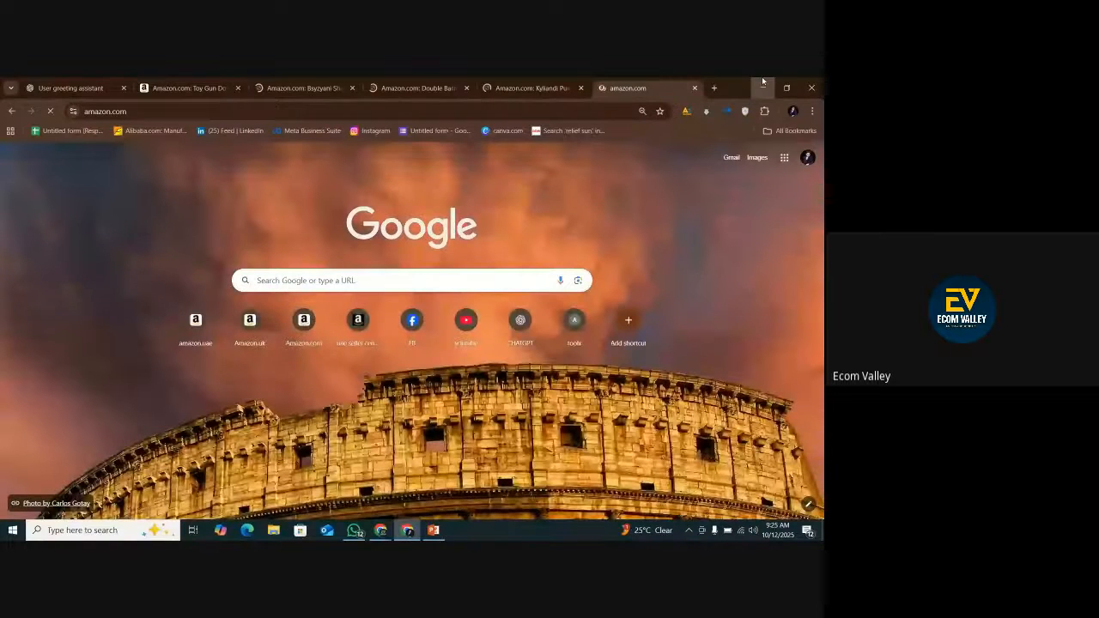
Open the "Competitors analysis for toy shotgun" Excel workbook from the desktop.
left_click(763, 83)
left_click(762, 82)
right_click(573, 166)
left_click(601, 198)
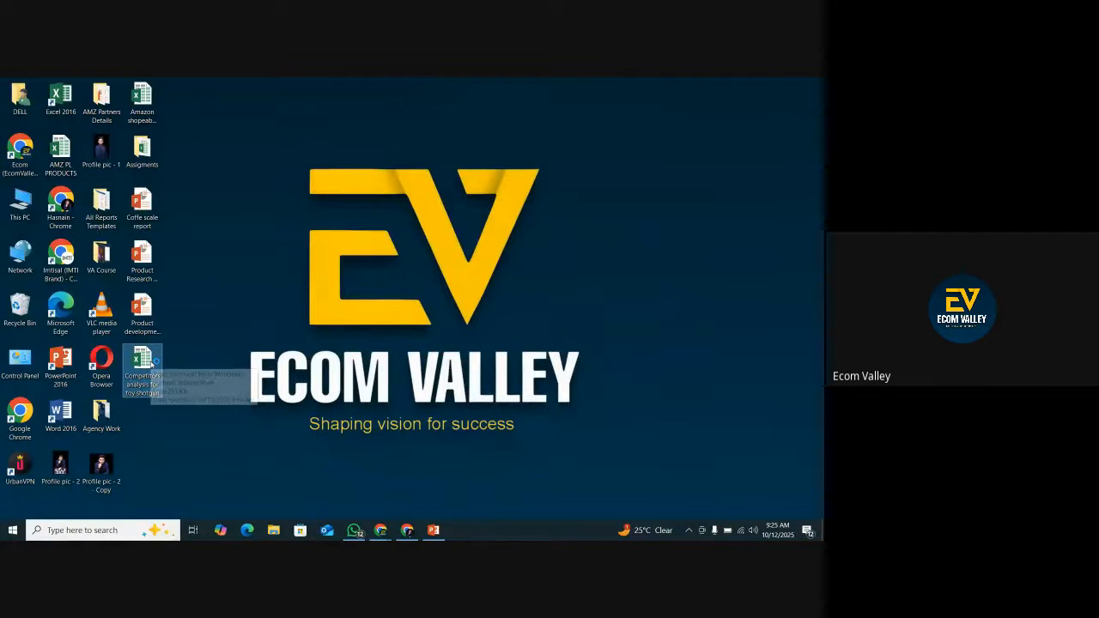
double_click(145, 360)
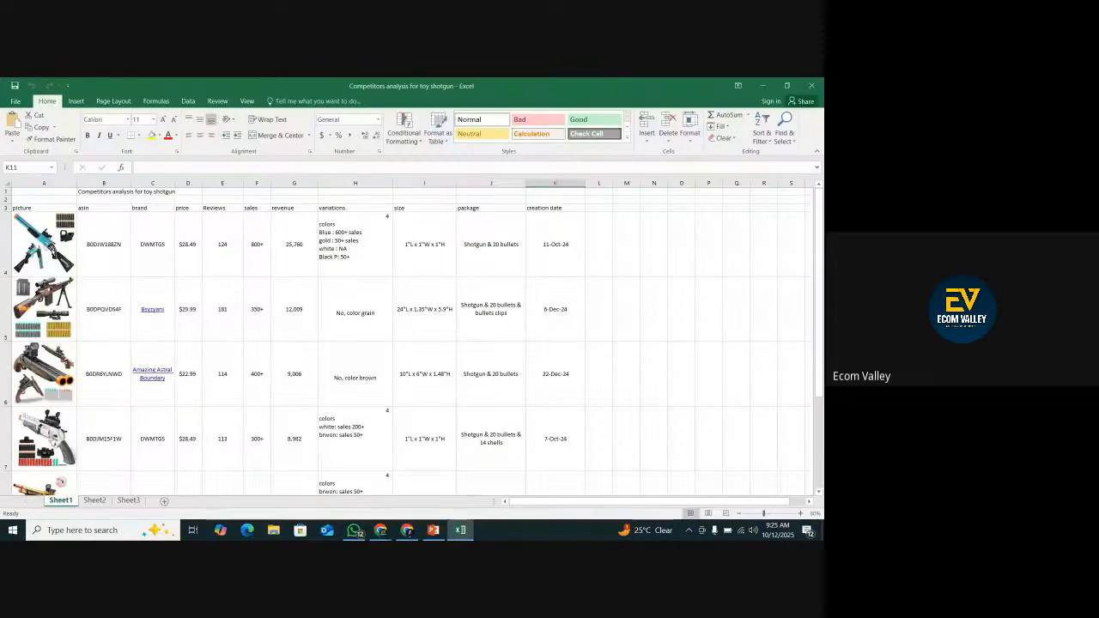
Copy the fourth competitor's ASIN, B0DJM15F1W, from the workbook.
left_click(44, 248)
left_click(49, 317)
left_click(45, 369)
left_click(107, 425)
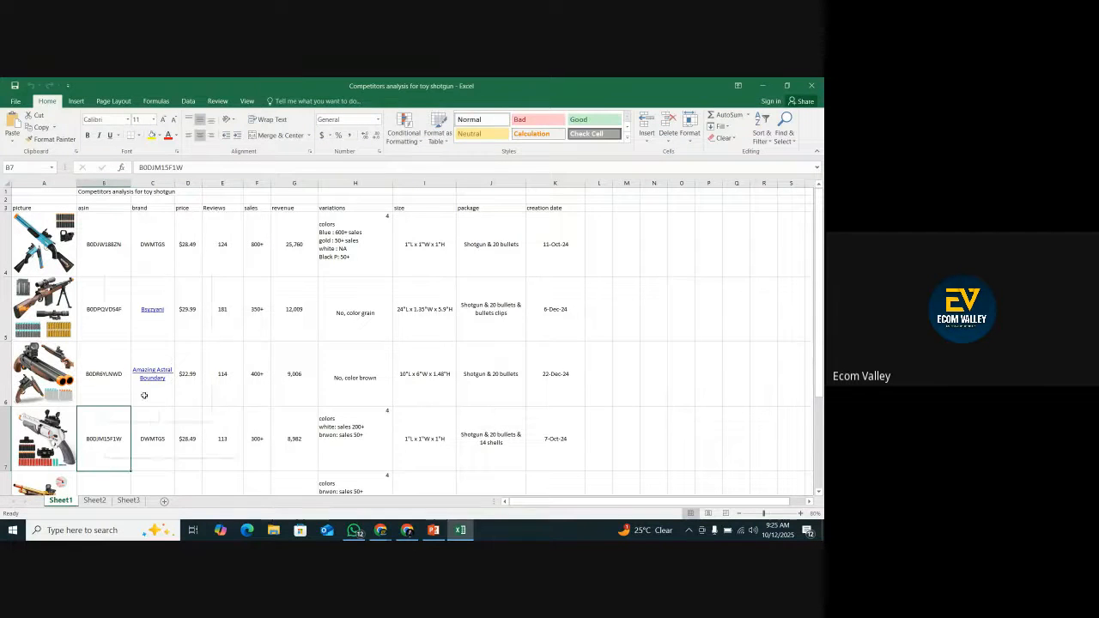
right_click(106, 425)
left_click(127, 215)
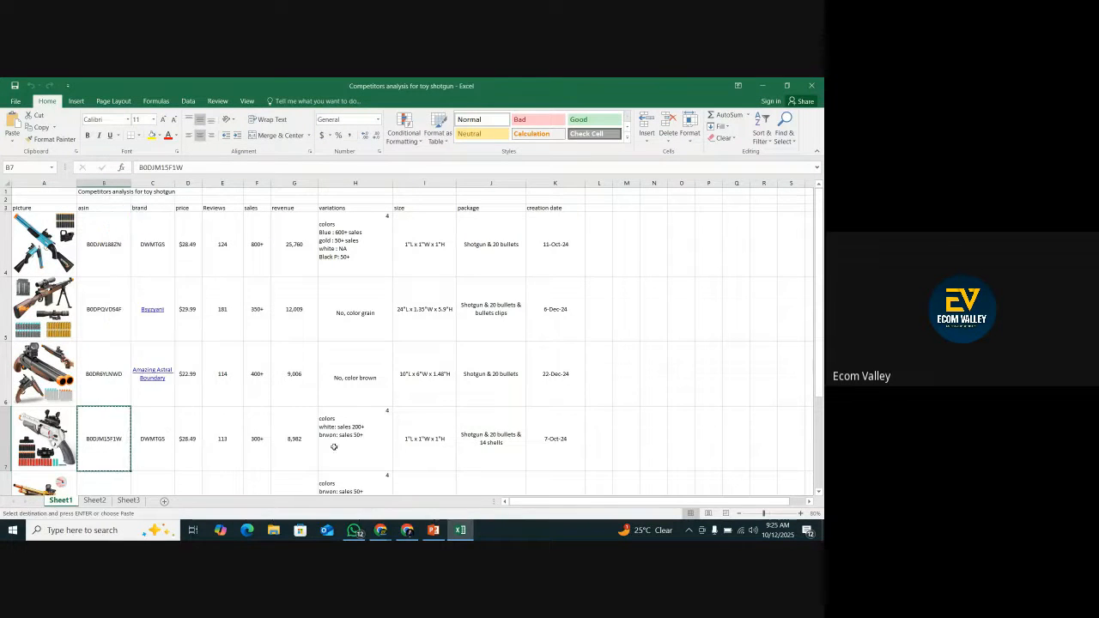
Search Amazon in the browser for the copied ASIN B0DJM15F1W and open its product listing.
left_click(407, 528)
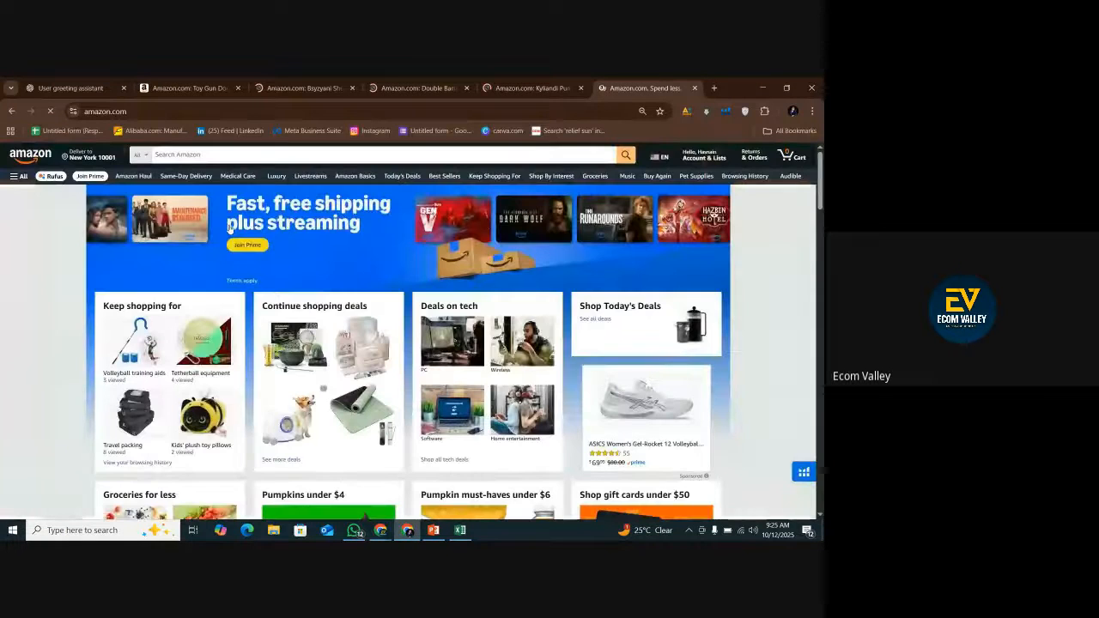
right_click(221, 157)
left_click(236, 294)
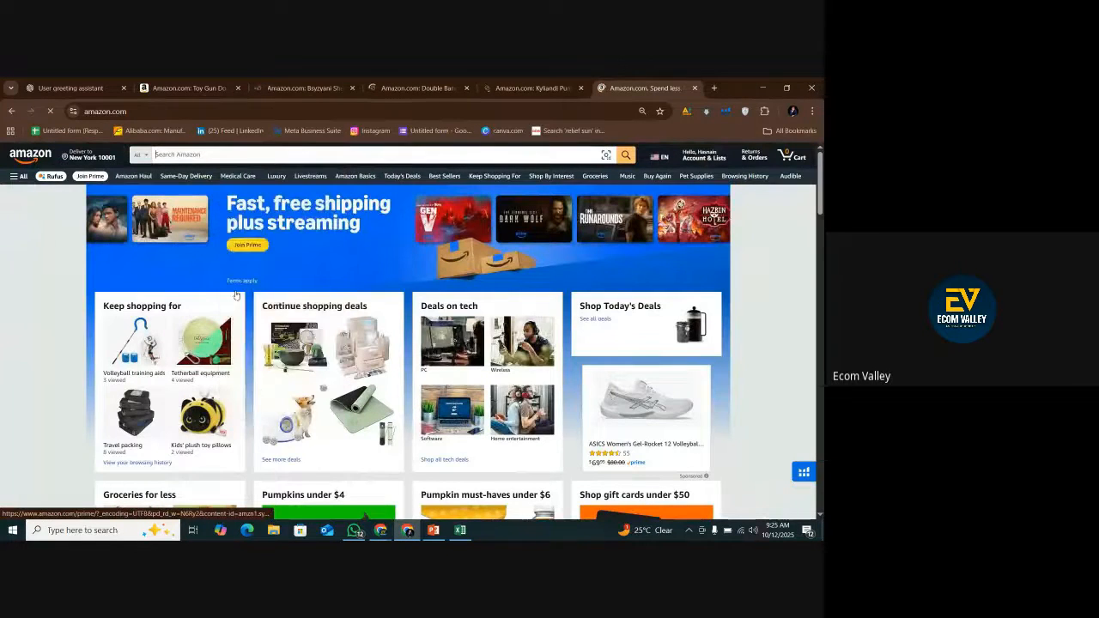
key("ctrl+v")
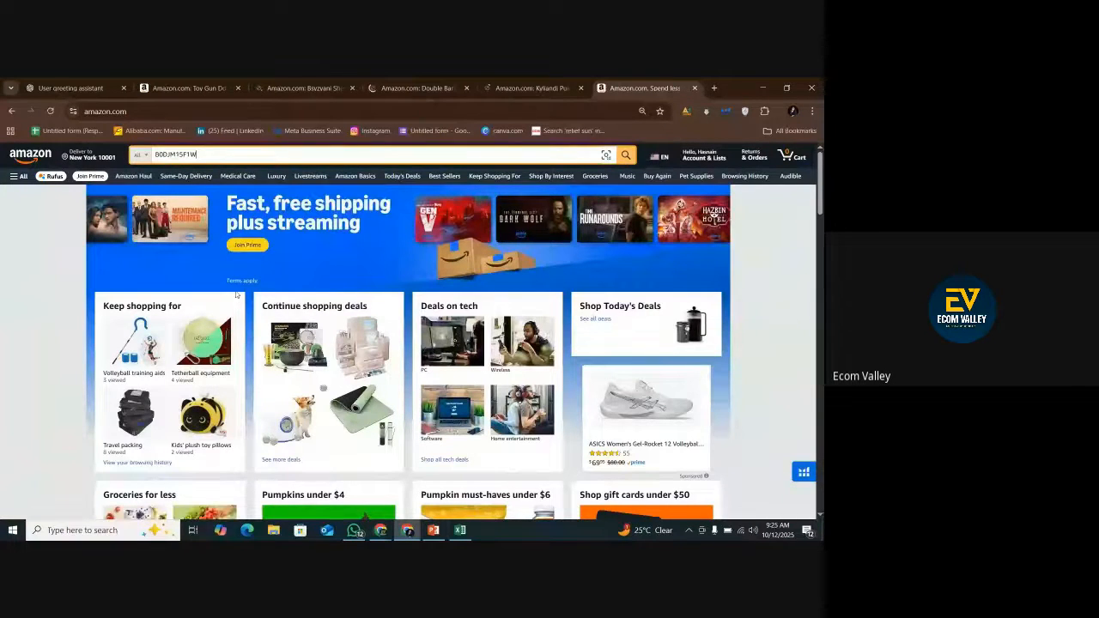
key("Return")
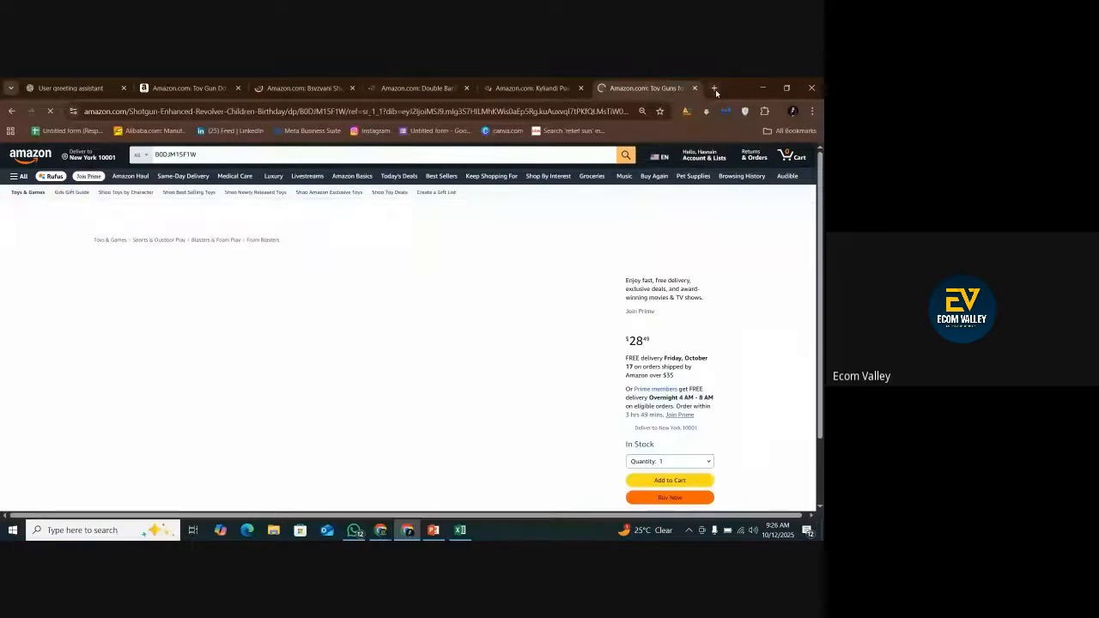
Load Amazon in another new tab and copy the last competitor's ASIN, B0CJNLRY2M, from the Excel workbook for searching there.
left_click(714, 88)
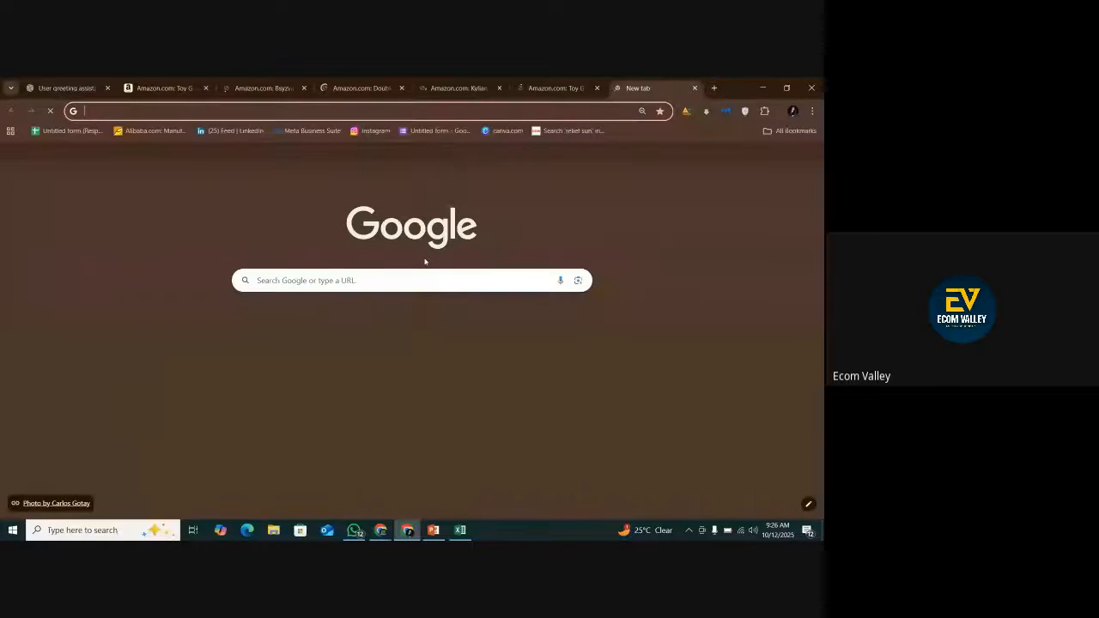
left_click(304, 325)
left_click(460, 529)
scroll(110, 367, "down", 1)
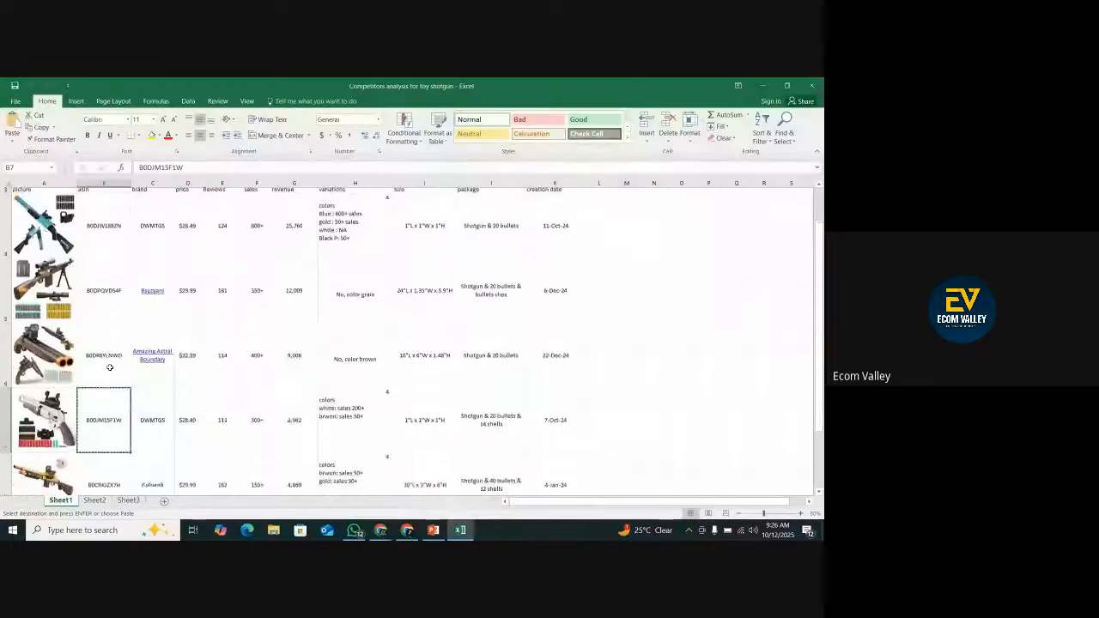
scroll(110, 367, "down", 1)
left_click(94, 347)
right_click(101, 352)
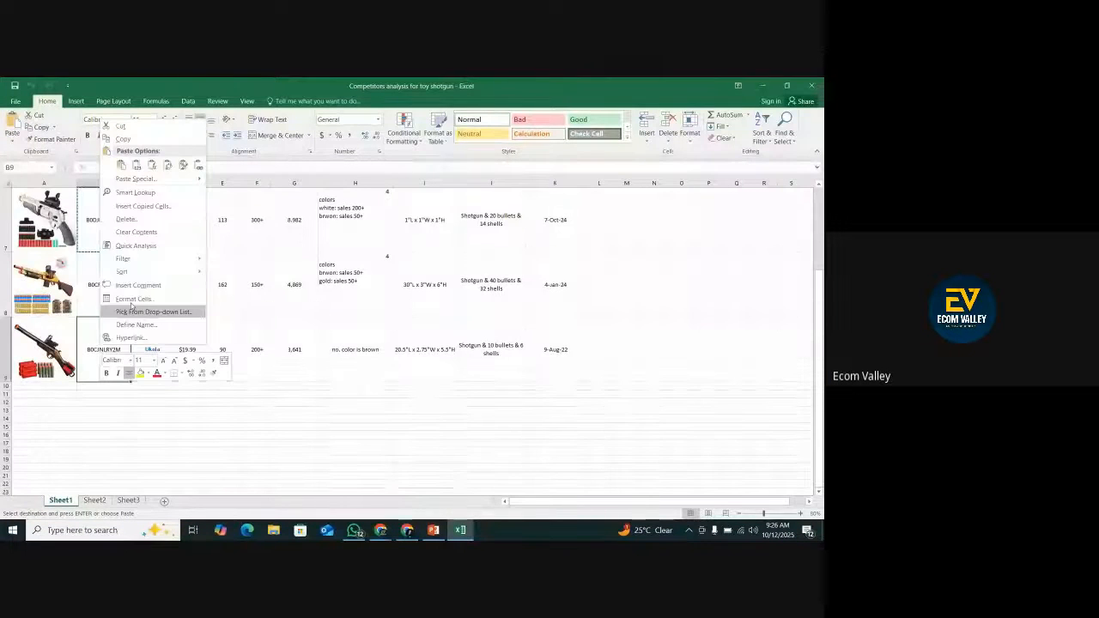
left_click(123, 139)
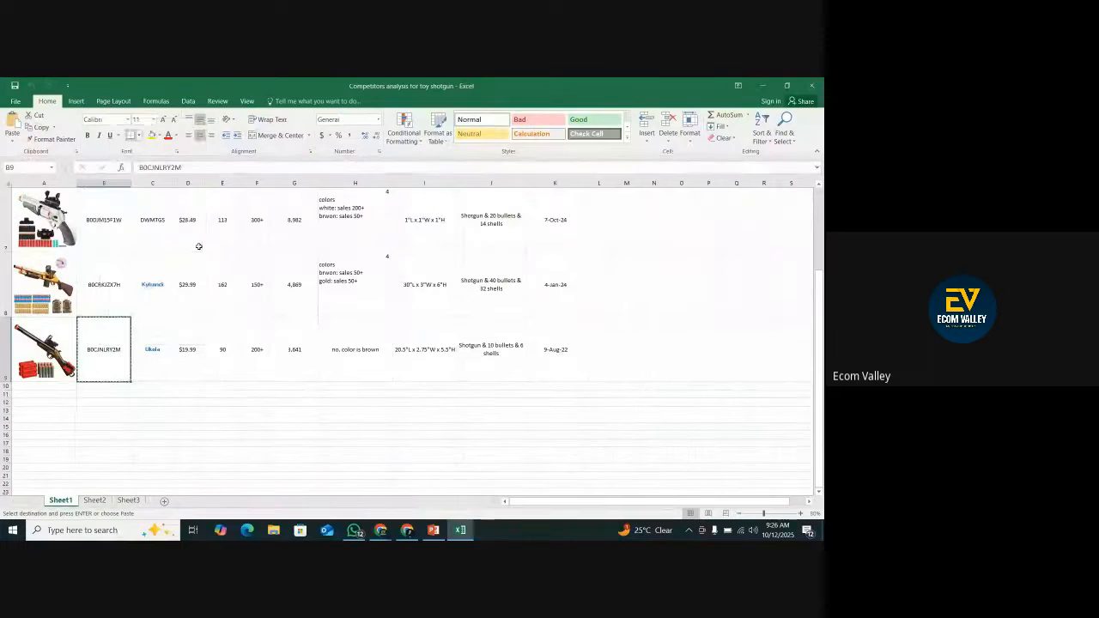
left_click(407, 529)
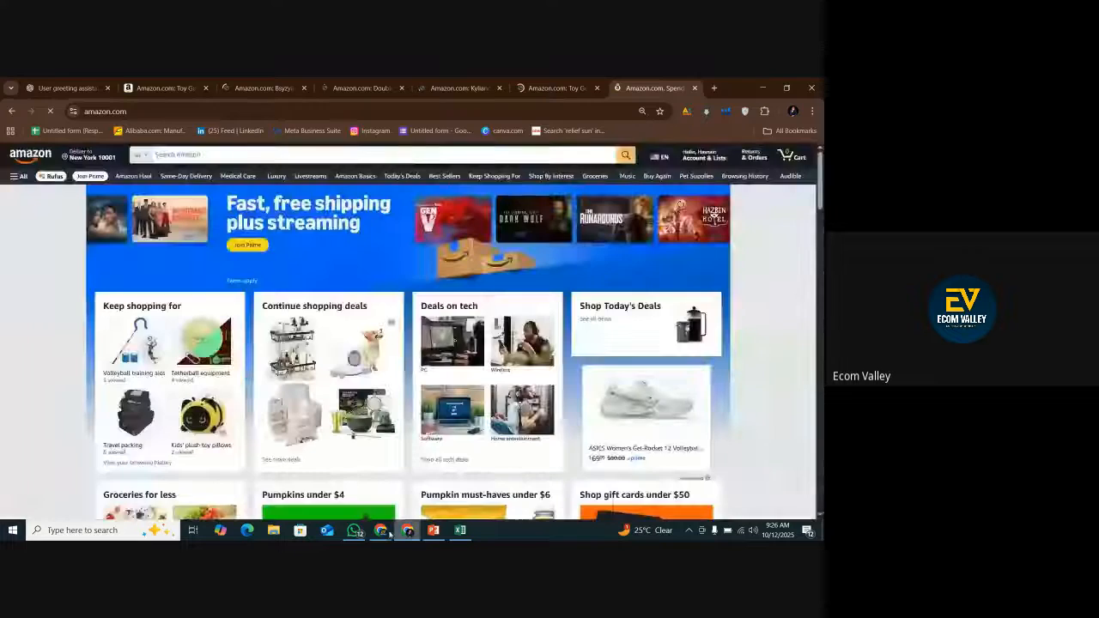
Switch to the Google Meet call to admit the waiting participant, and return to the Amazon home page.
left_click(380, 529)
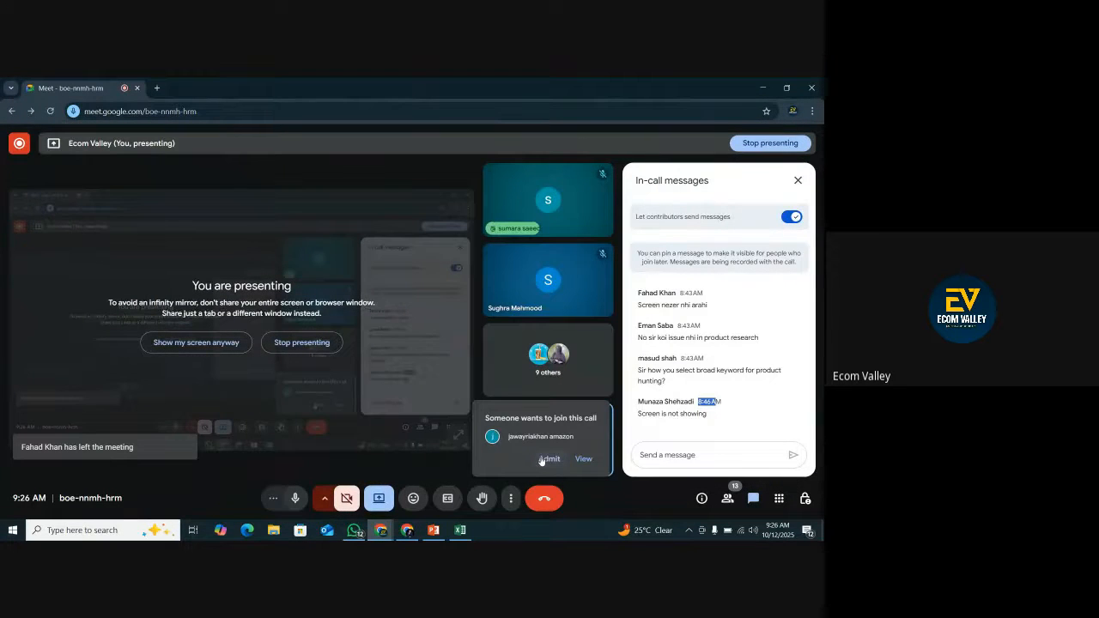
left_click(546, 458)
left_click(460, 529)
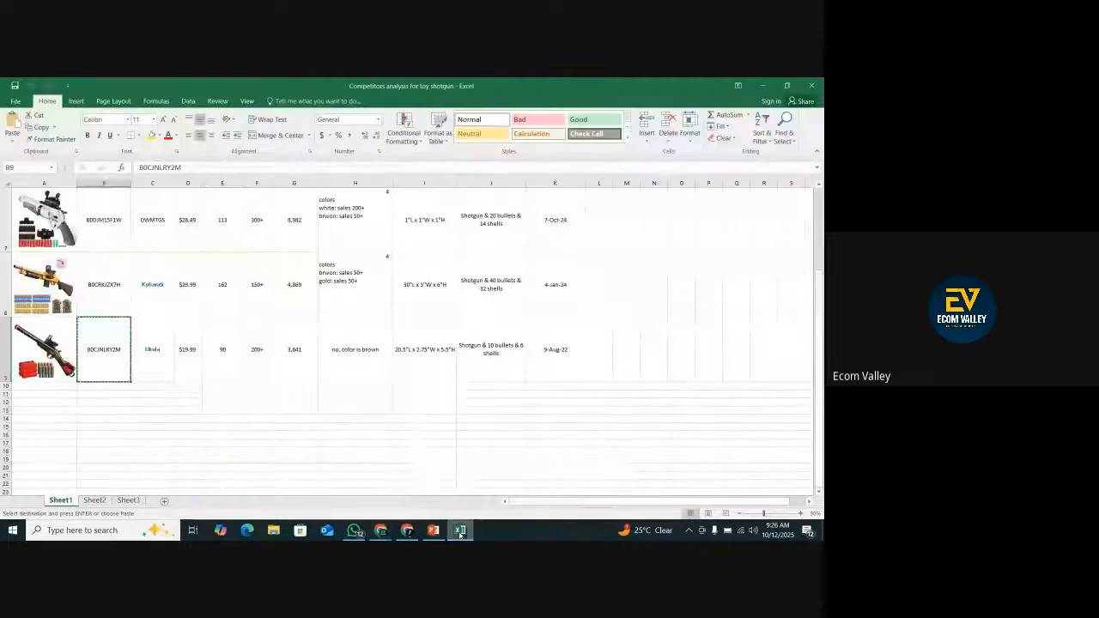
left_click(407, 530)
mouse_move(381, 532)
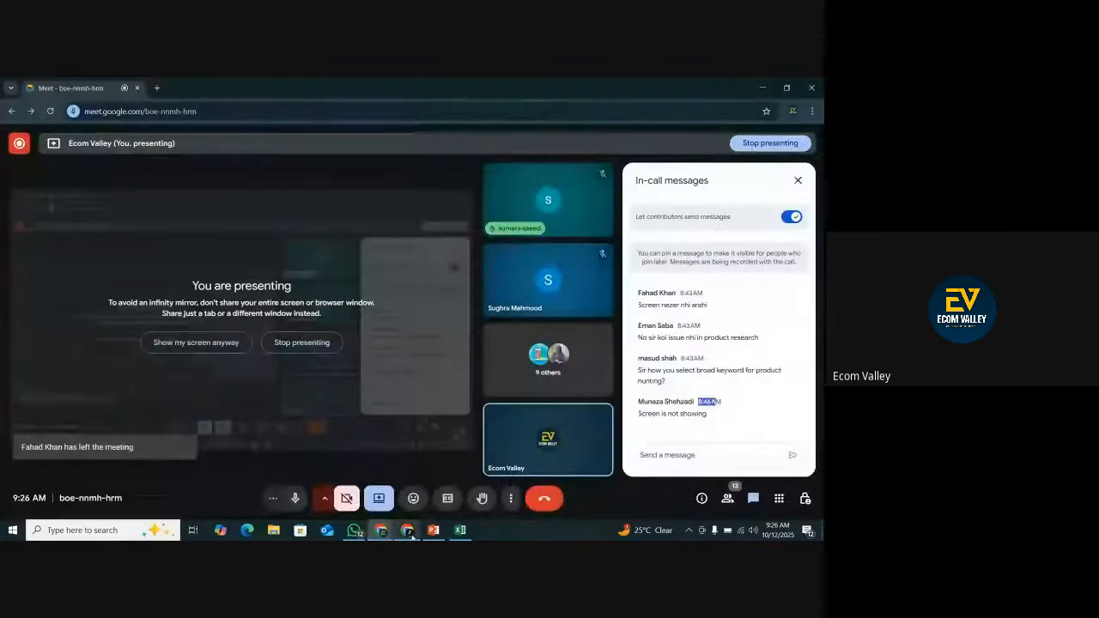
Switch to the Google Meet call and close its in-call messages.
left_click(321, 485)
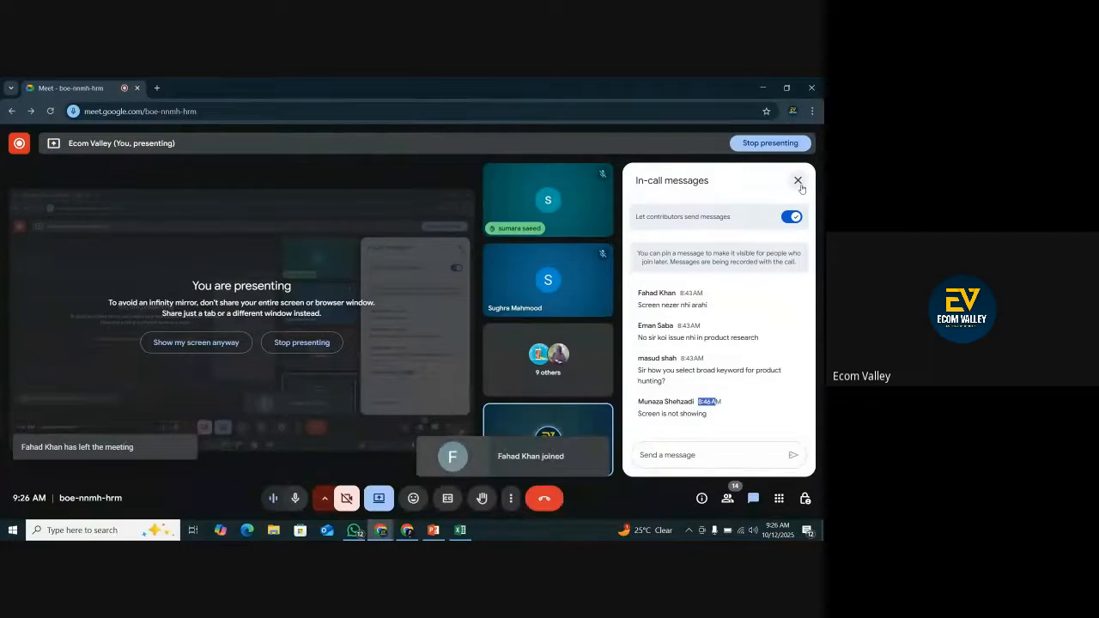
left_click(797, 181)
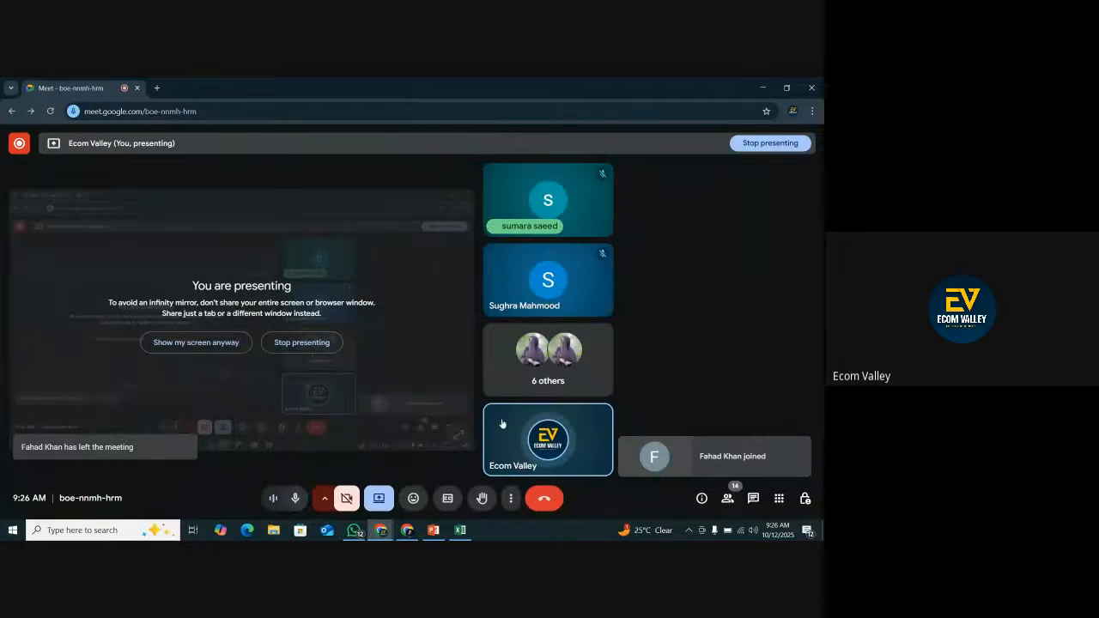
Return to the Amazon home page, search for the copied ASIN B0CJNLRY2M and open its product listing.
left_click(408, 530)
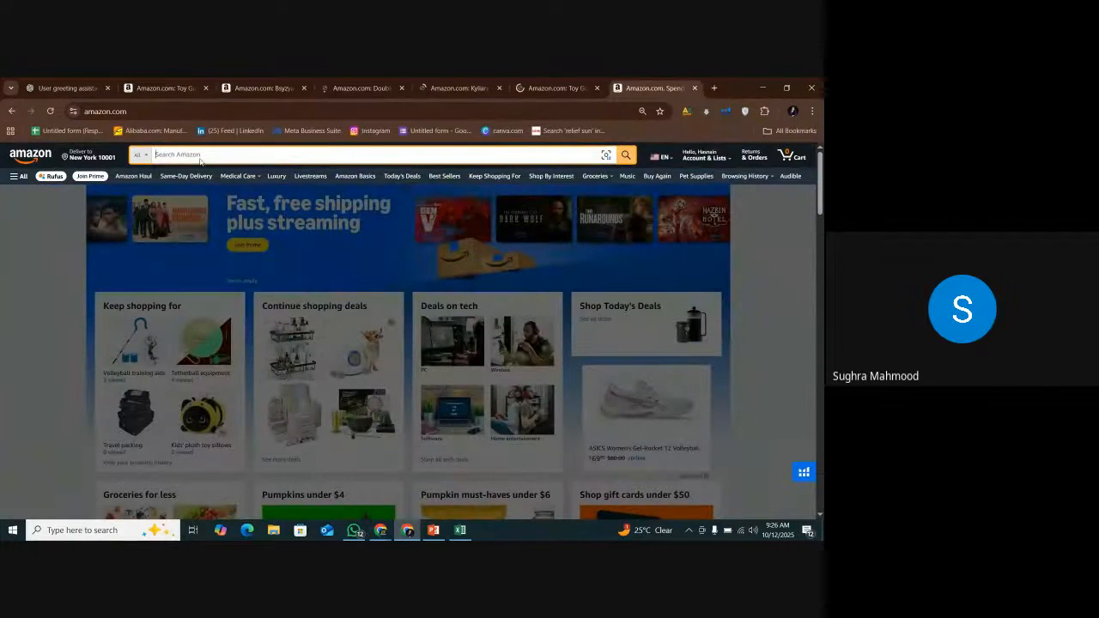
key("ctrl+v")
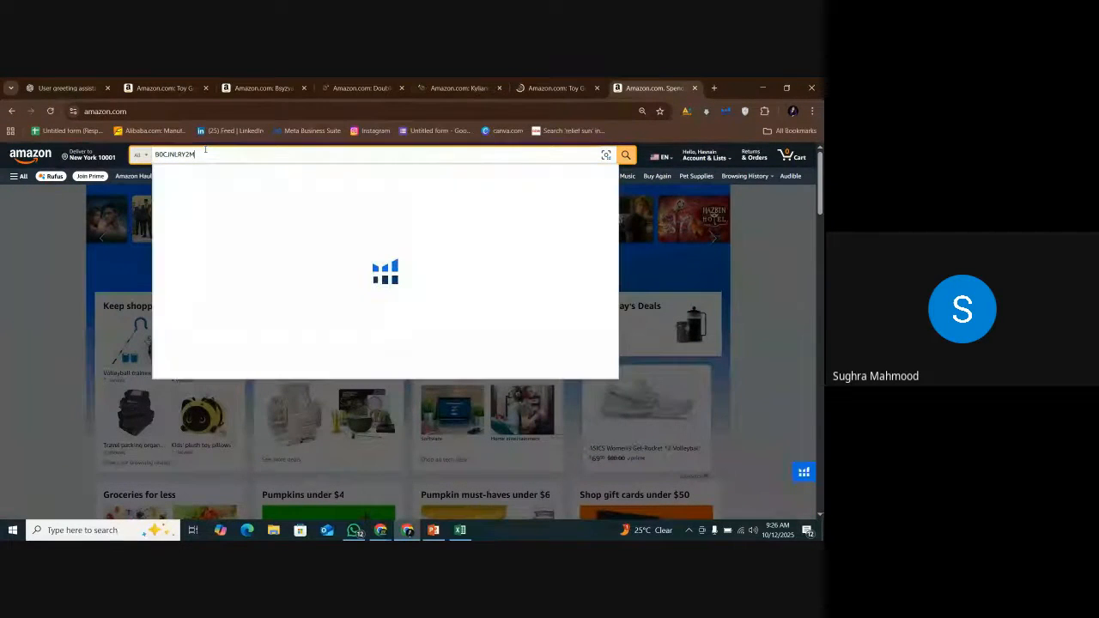
key("Return")
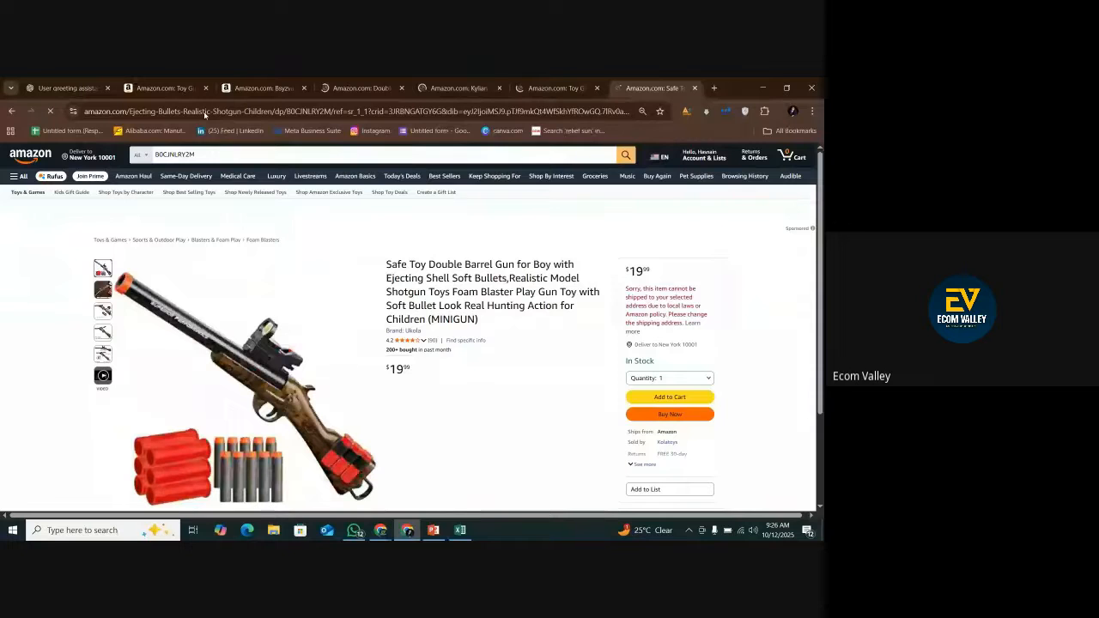
Load Review Insights for the first competitor's listing, B0DJW188ZN, and dismiss the experience rating request.
left_click(178, 89)
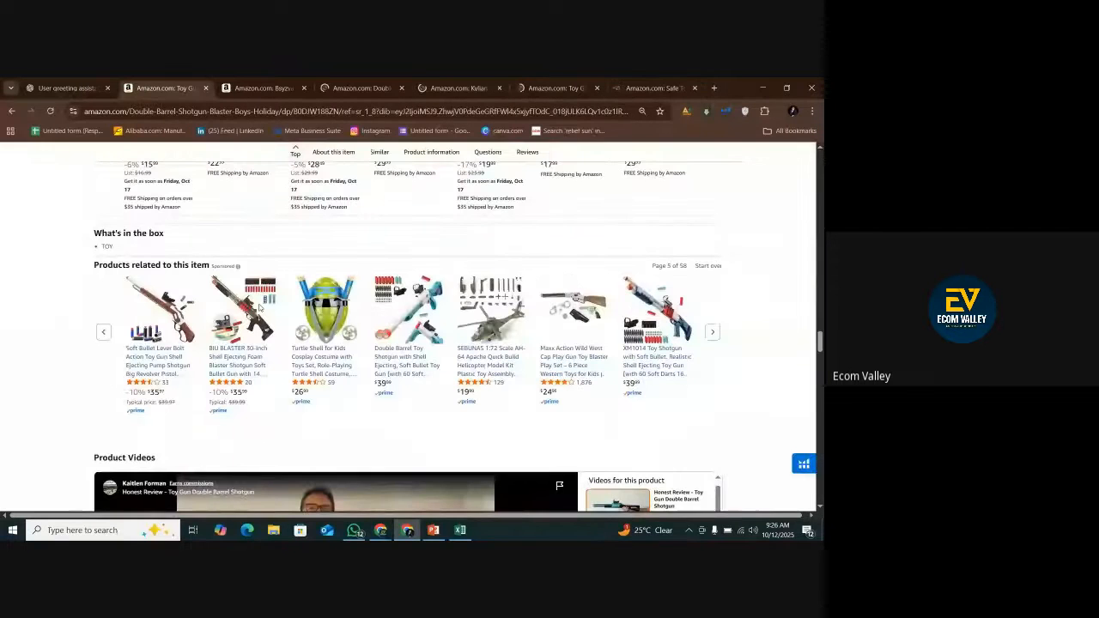
key("Home")
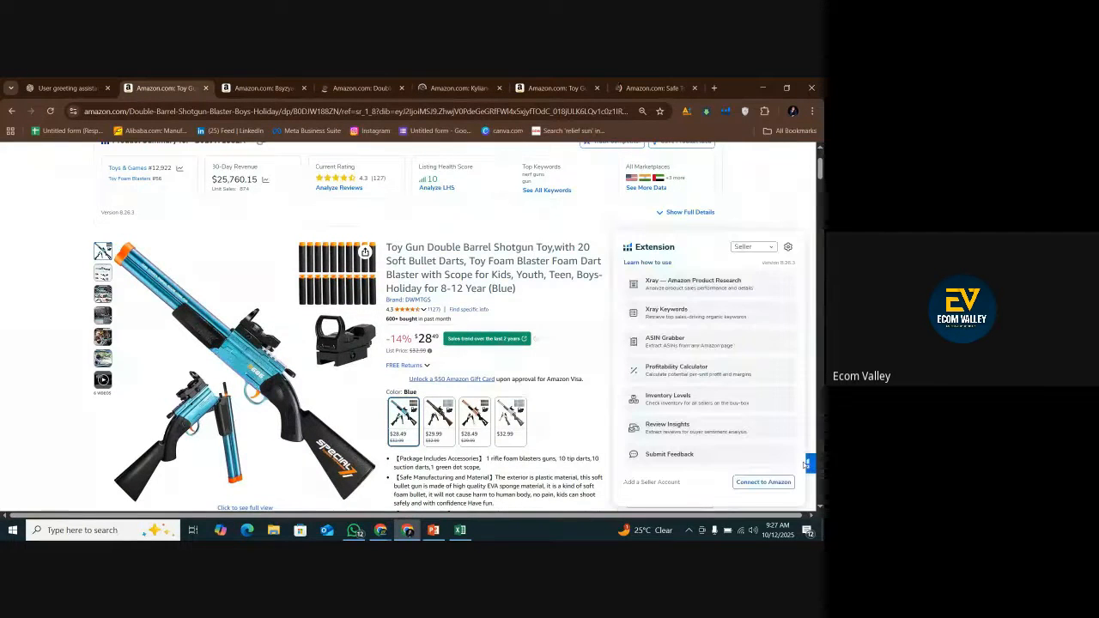
left_click(693, 431)
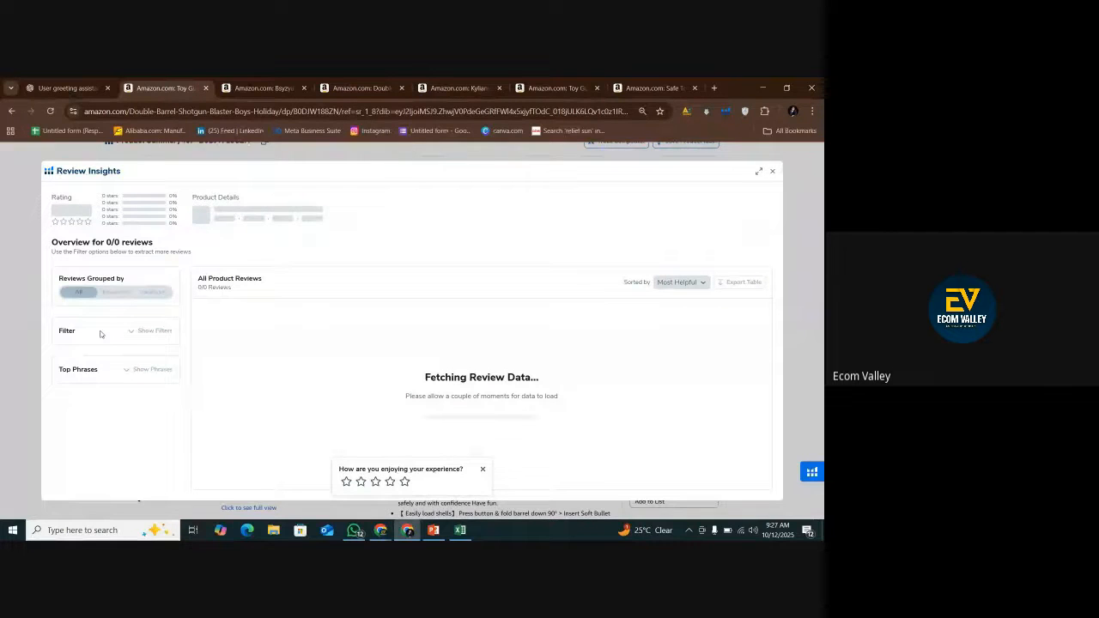
left_click(482, 470)
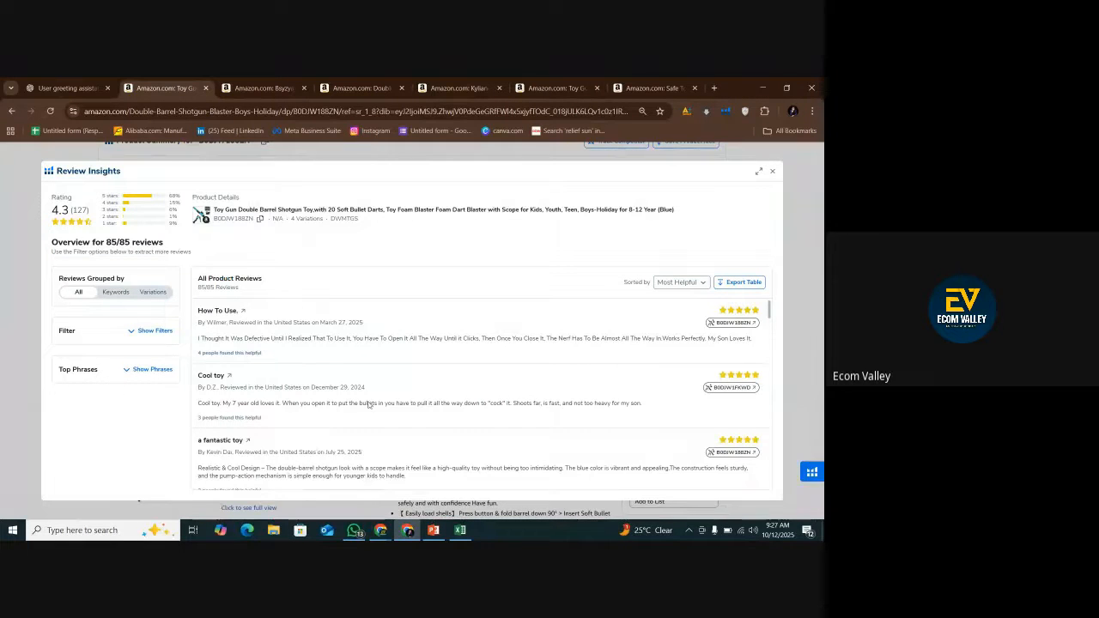
Filter the first competitor's reviews to 1-star and 2-star ratings only, keeping all variations.
left_click(154, 331)
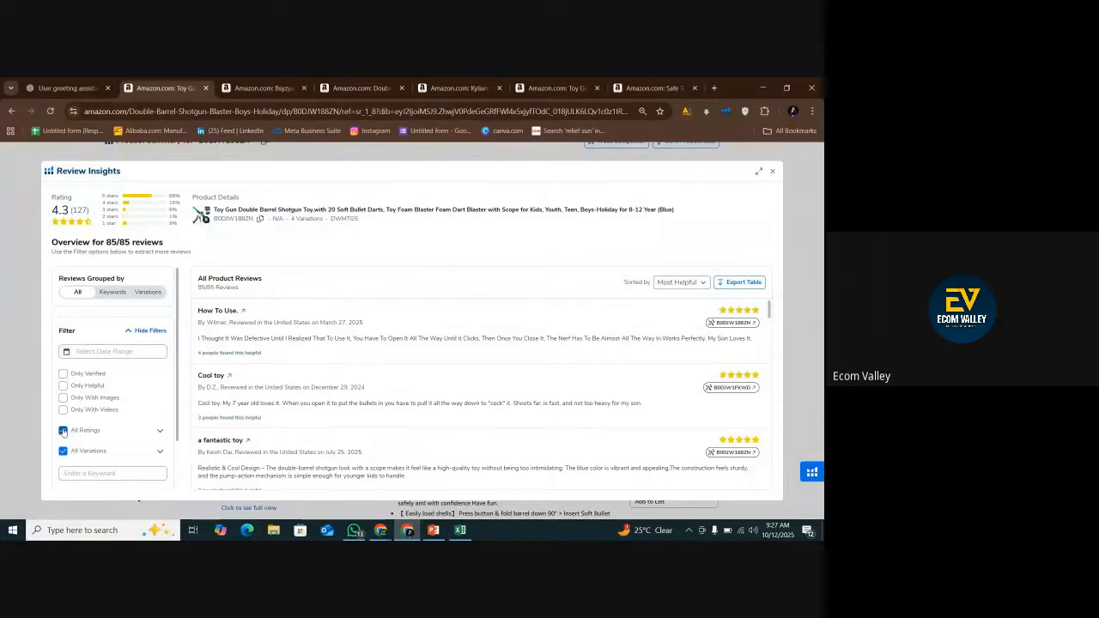
left_click(158, 430)
scroll(158, 429, "down", 1)
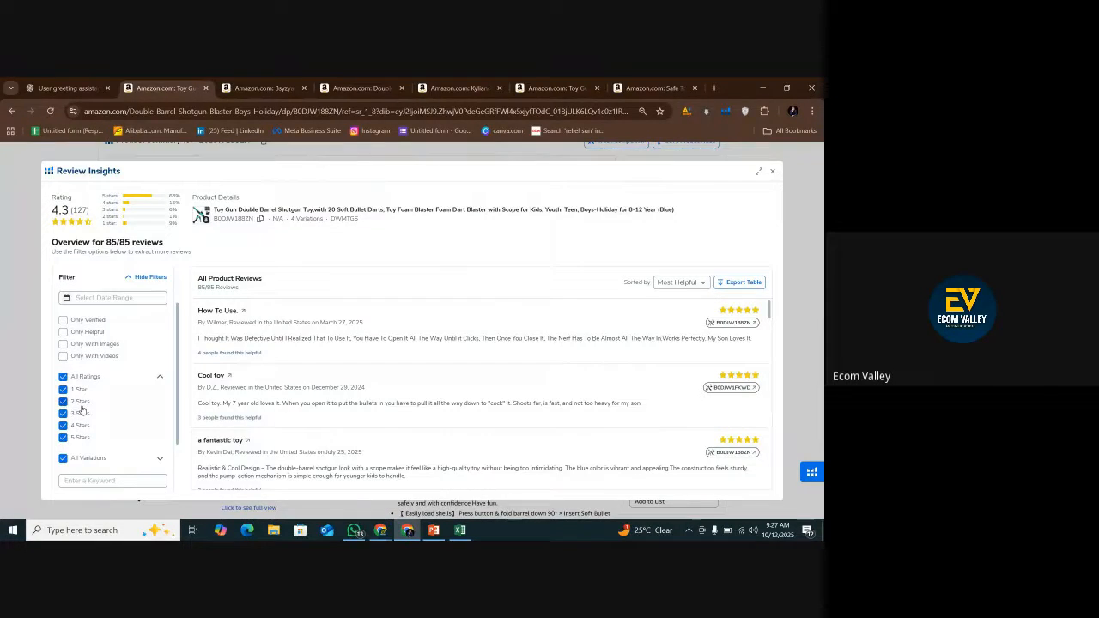
left_click(89, 436)
left_click(86, 425)
left_click(86, 413)
scroll(129, 420, "down", 1)
left_click(106, 437)
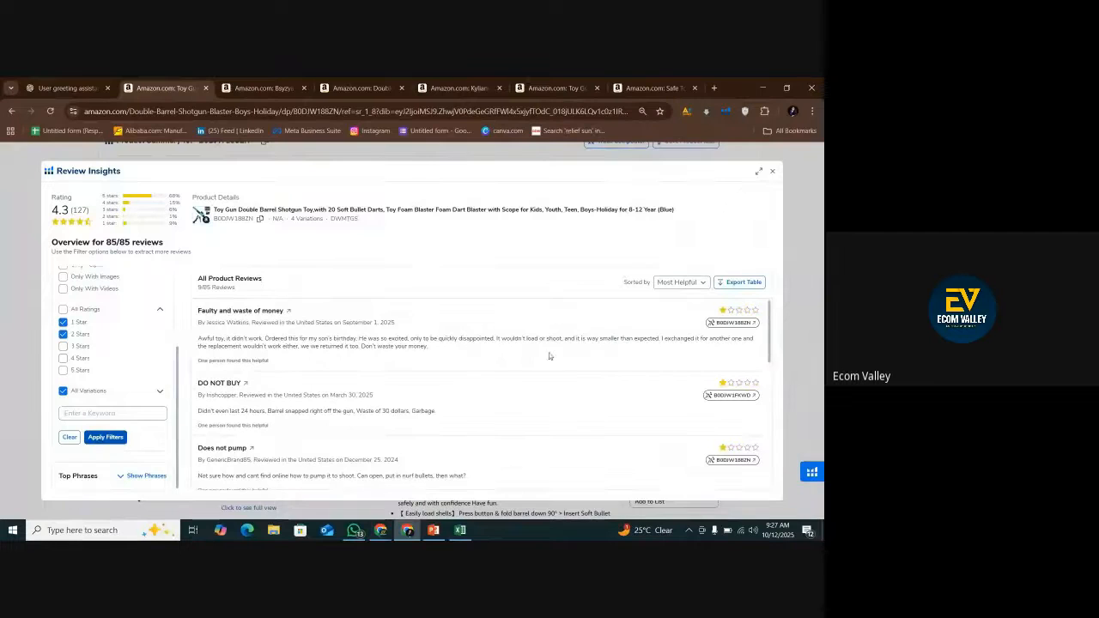
Export the first competitor's filtered reviews and open the downloaded CSV file in Excel.
left_click(742, 283)
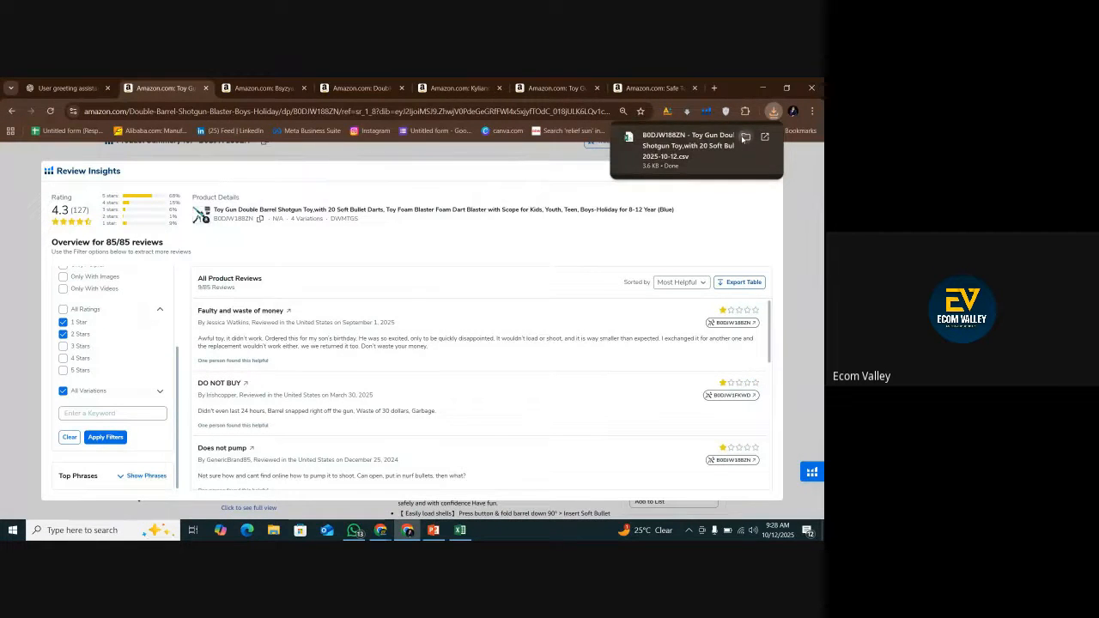
left_click(745, 137)
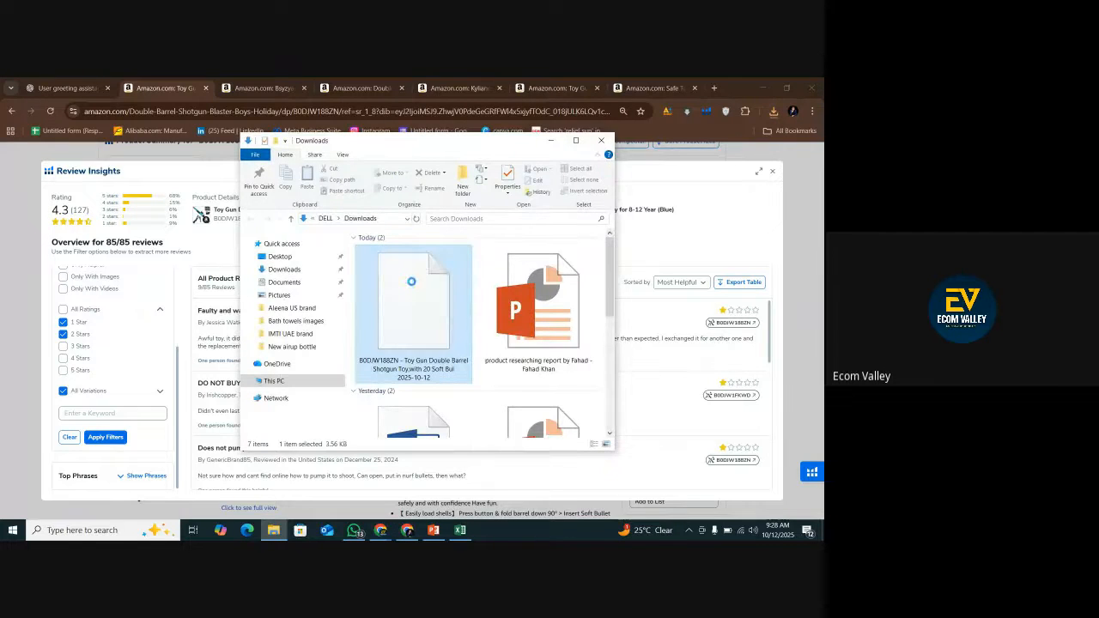
key("alt+Tab")
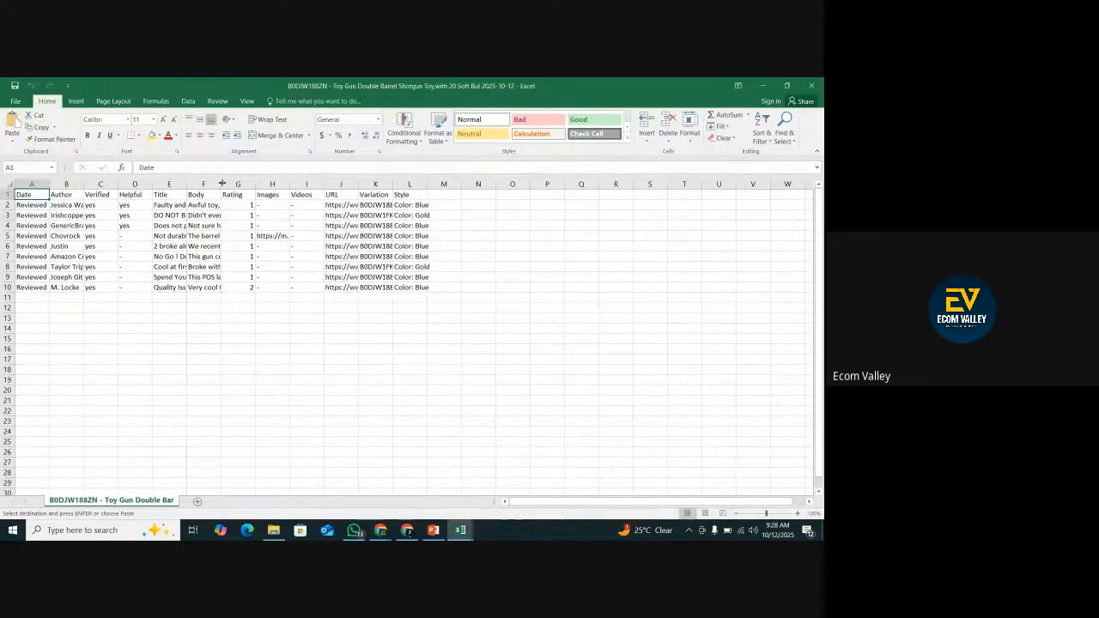
Widen the Title and Body columns of the exported review sheet.
left_click_drag(221, 183, 349, 184)
left_click_drag(216, 184, 214, 183)
left_click_drag(181, 183, 252, 249)
left_click(253, 249)
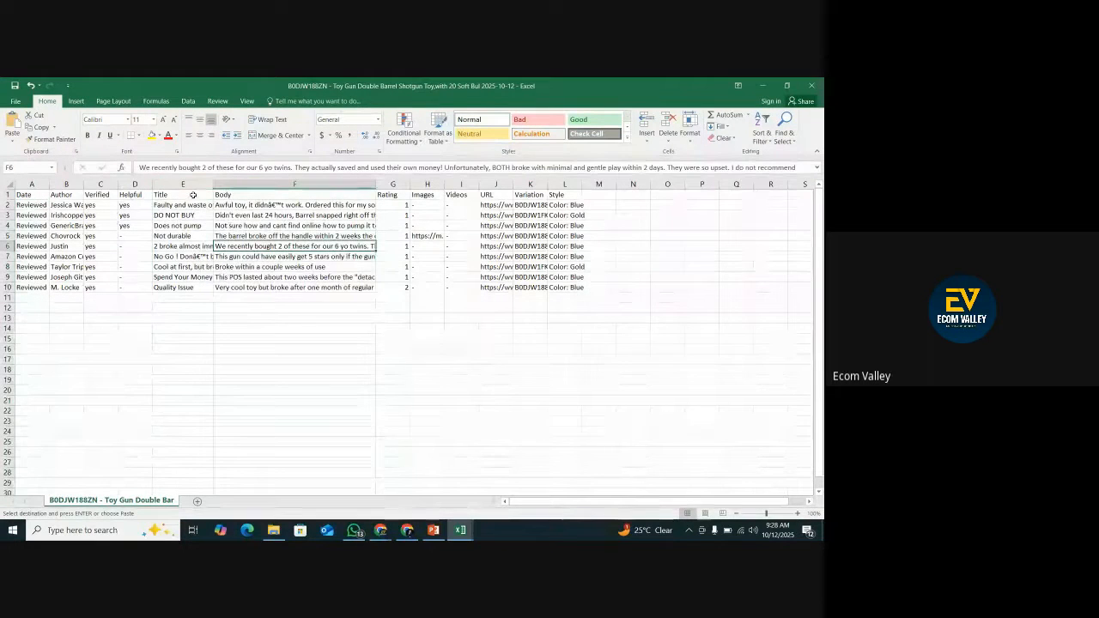
Copy the Title and Body columns with all exported reviews, cells E1:F10.
left_click_drag(194, 194, 193, 193)
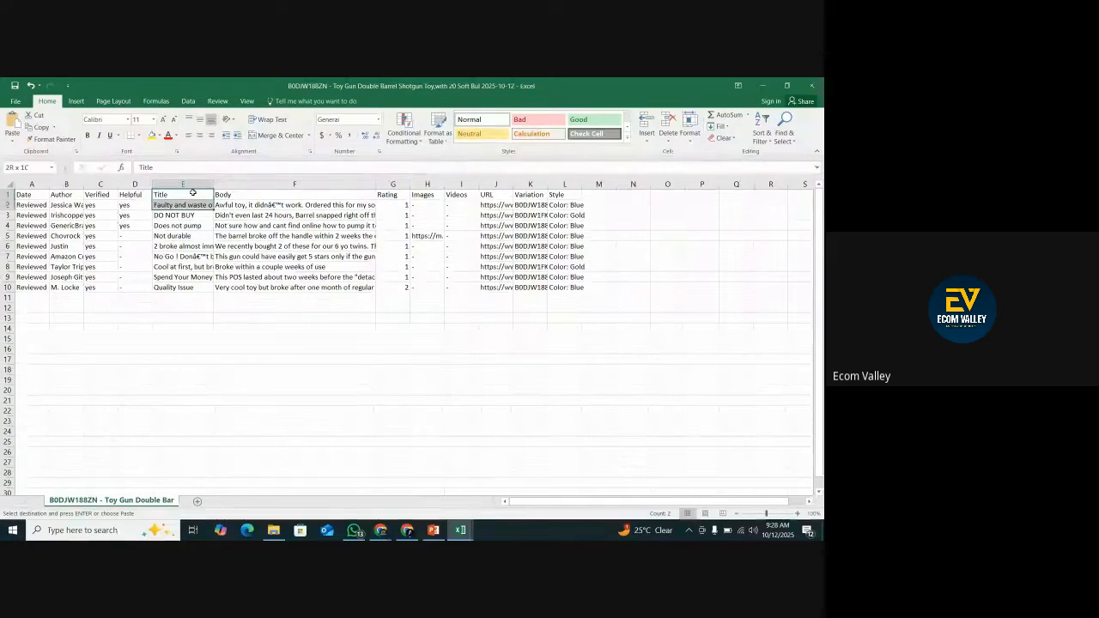
key("shift+Down")
key("shift+Down")
key("shift+Down")
key("shift+Down")
key("shift+Down")
key("shift+Down")
key("shift+Down")
key("shift+Down")
key("shift+Right")
key("shift+Right")
key("shift+Left")
key("shift+Left")
key("shift+Right")
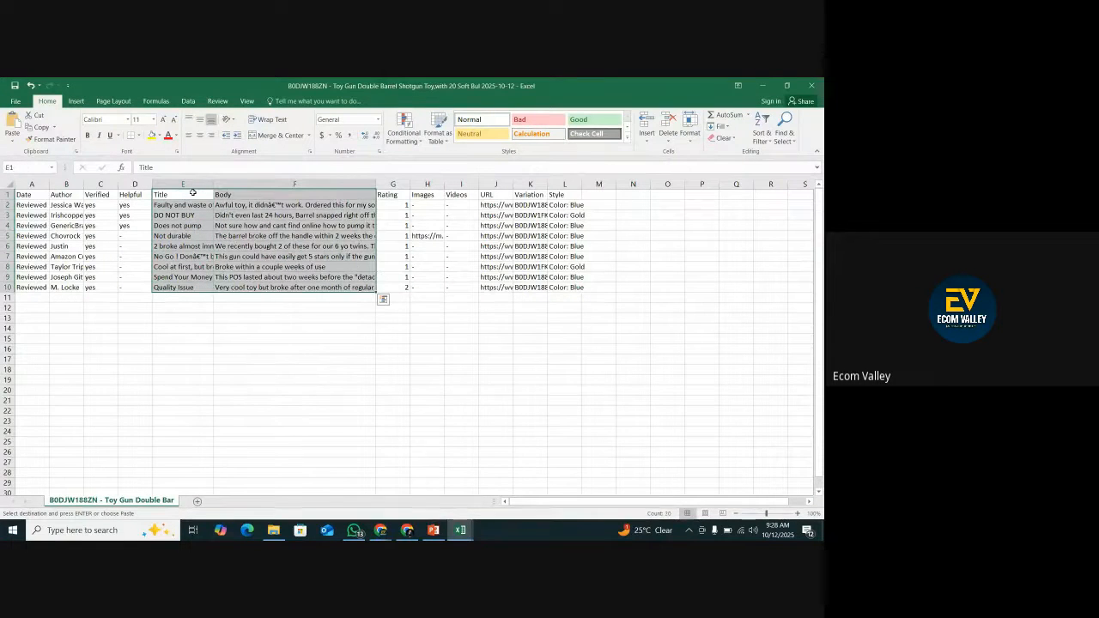
right_click(237, 223)
left_click(257, 244)
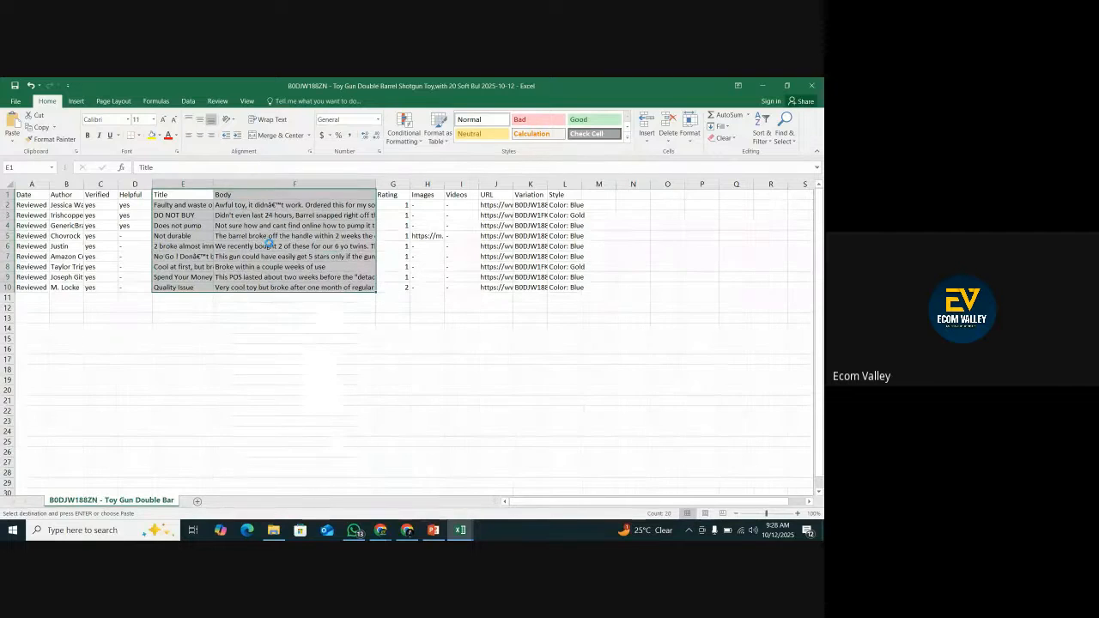
Switch to the ChatGPT conversation in the browser and send the copied reviews under the heading "comp no 1:".
left_click(406, 530)
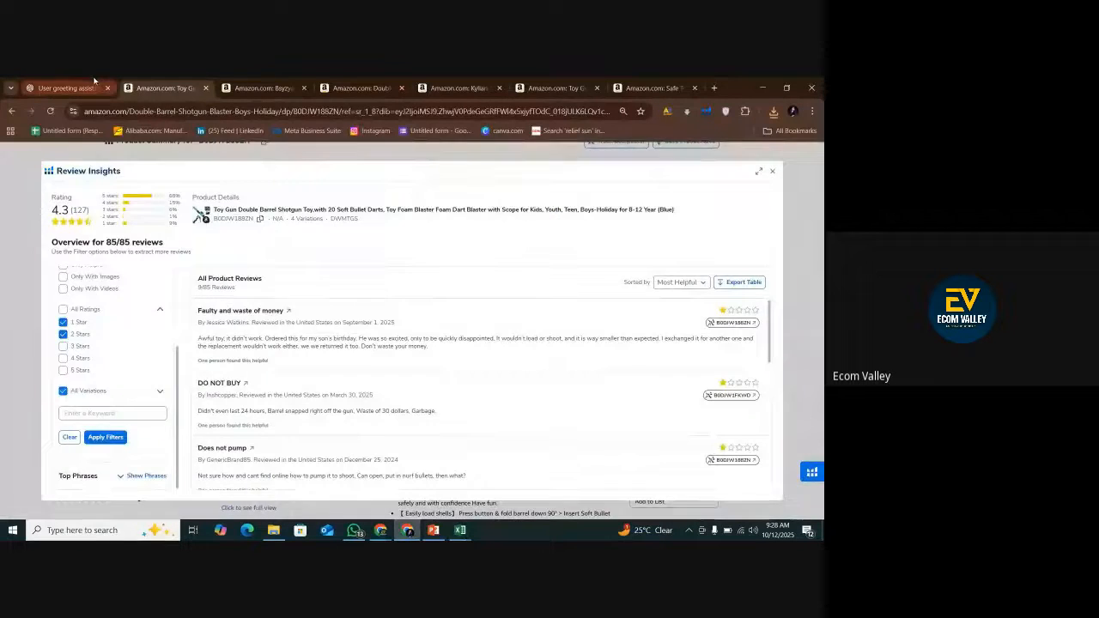
left_click(96, 88)
left_click(328, 492)
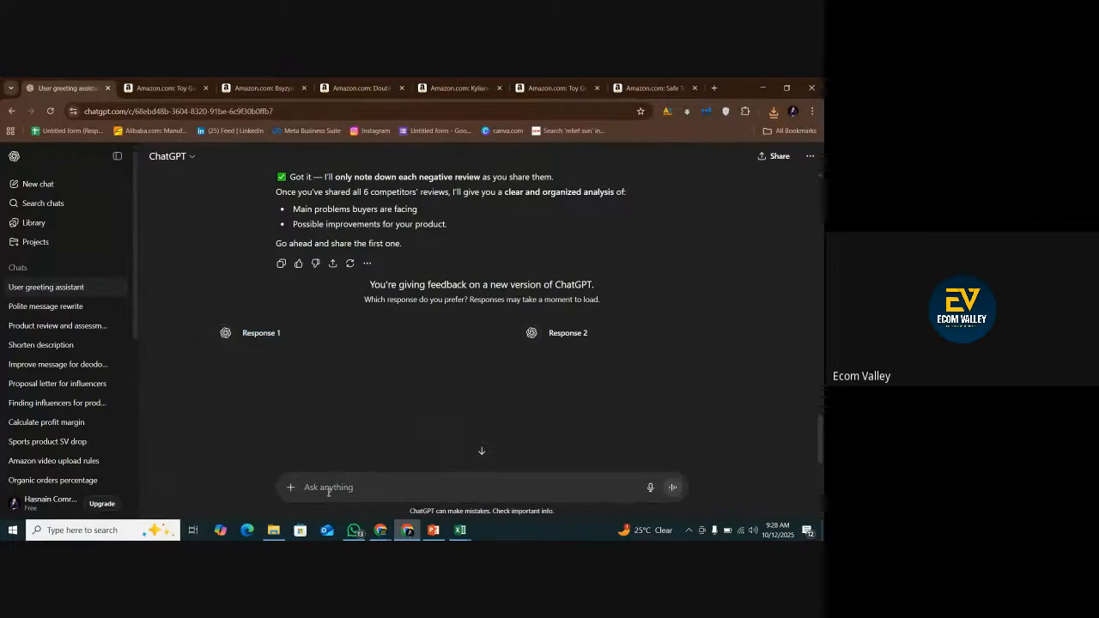
type("comp no 1:")
key("shift+Return")
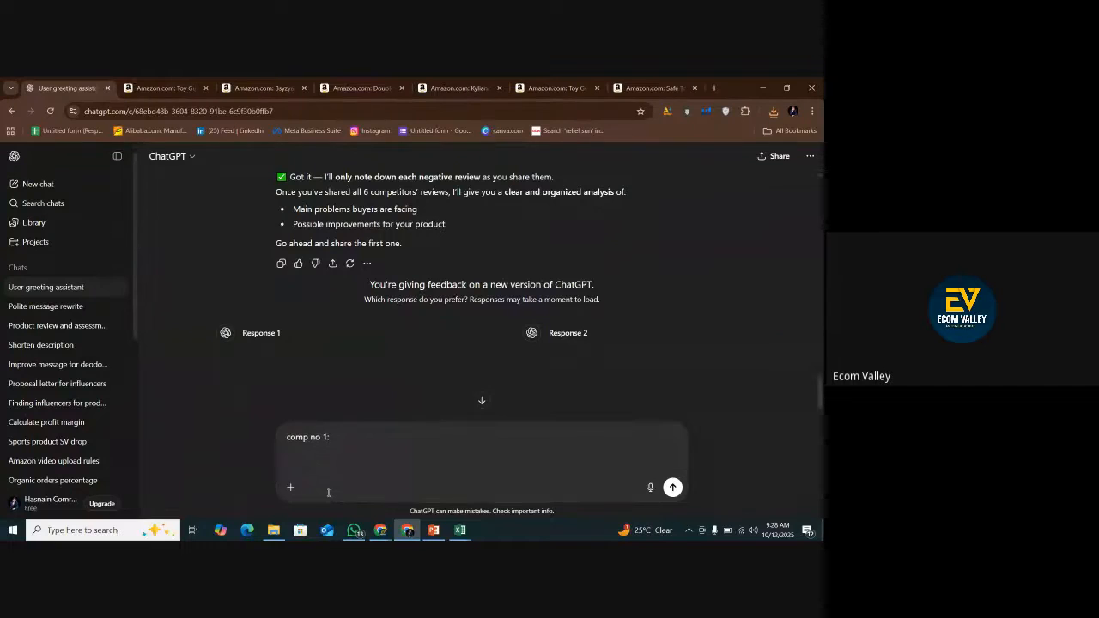
key("ctrl+v")
key("Return")
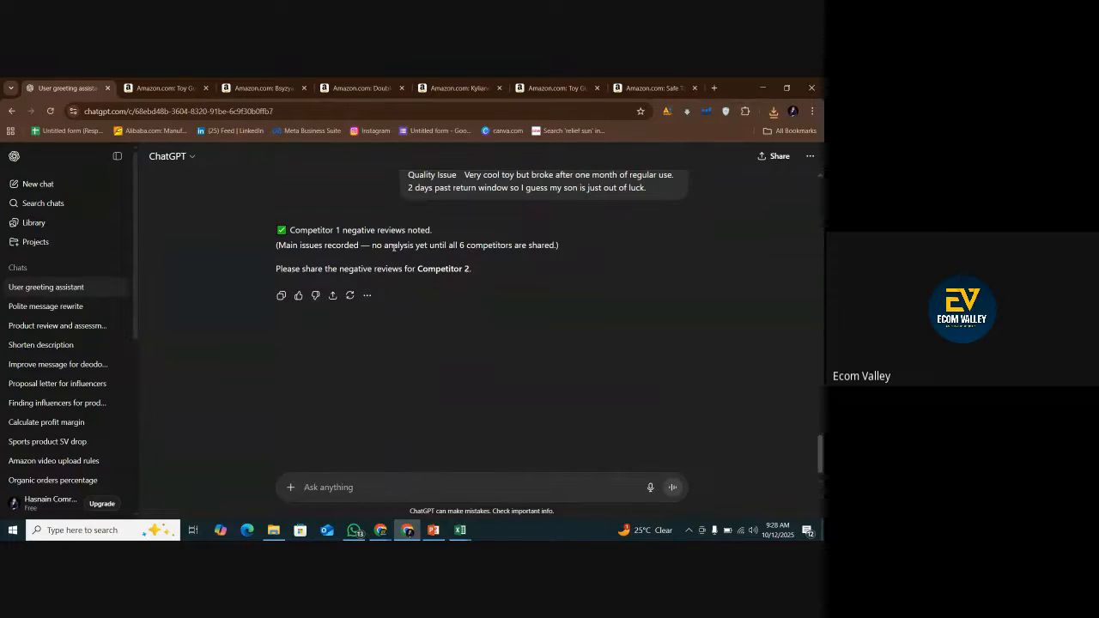
Load Review Insights for the second competitor's listing, B0DPQVDS4F, and dismiss the experience rating request.
left_click(284, 88)
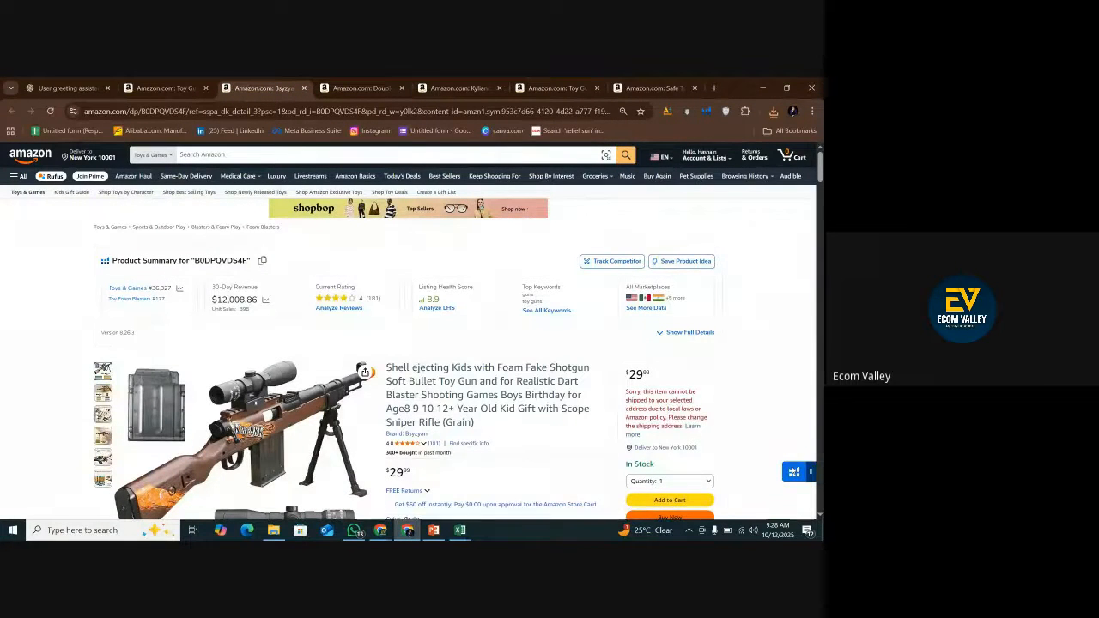
left_click(794, 471)
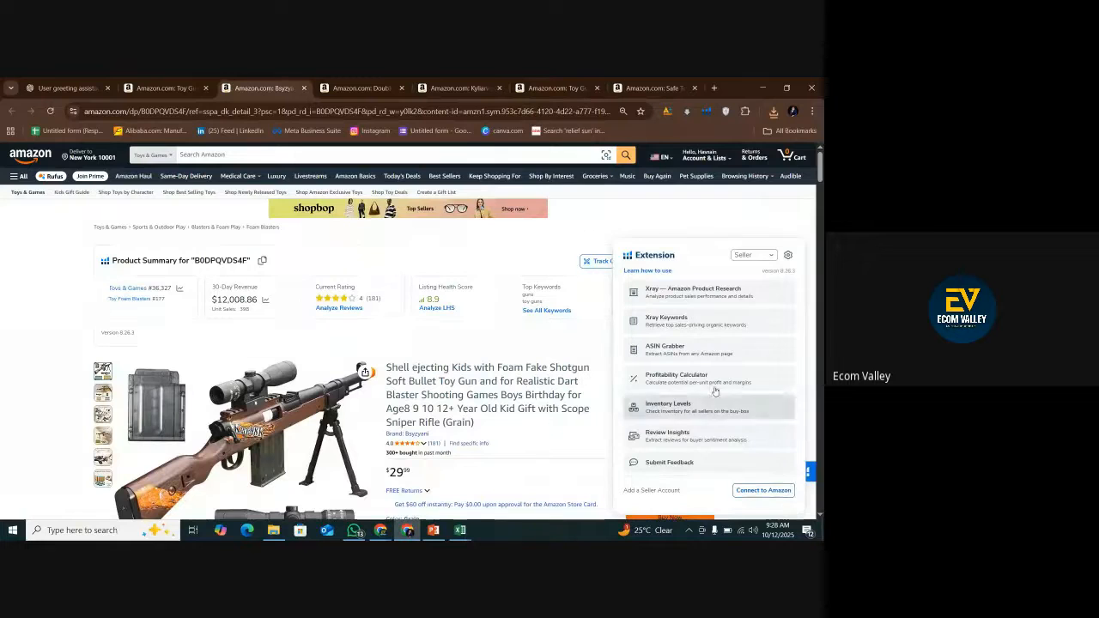
left_click(687, 438)
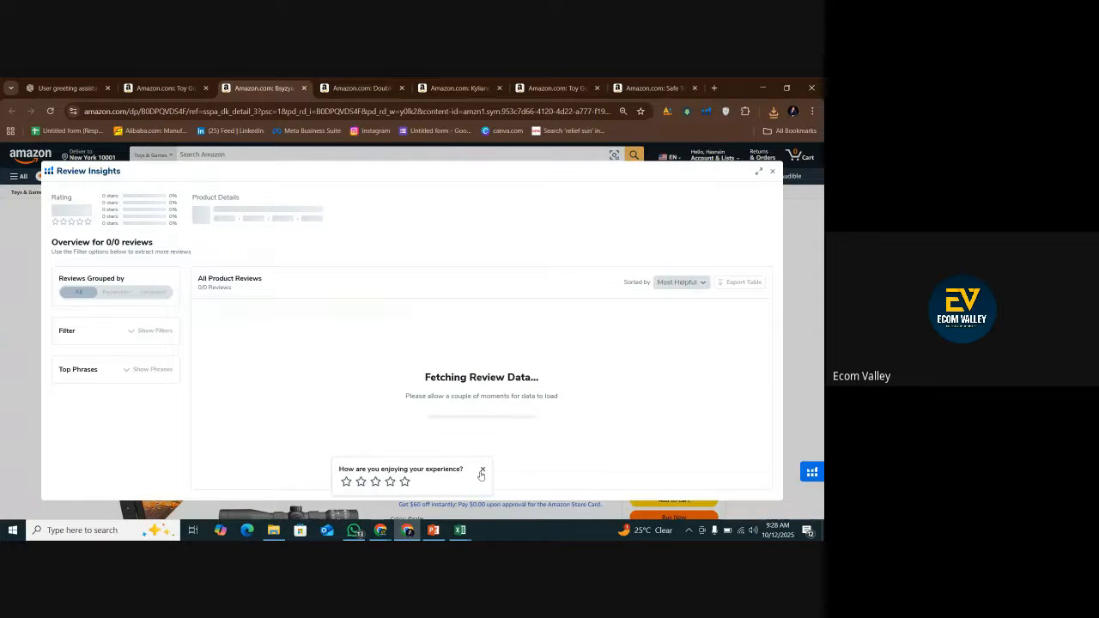
left_click(484, 471)
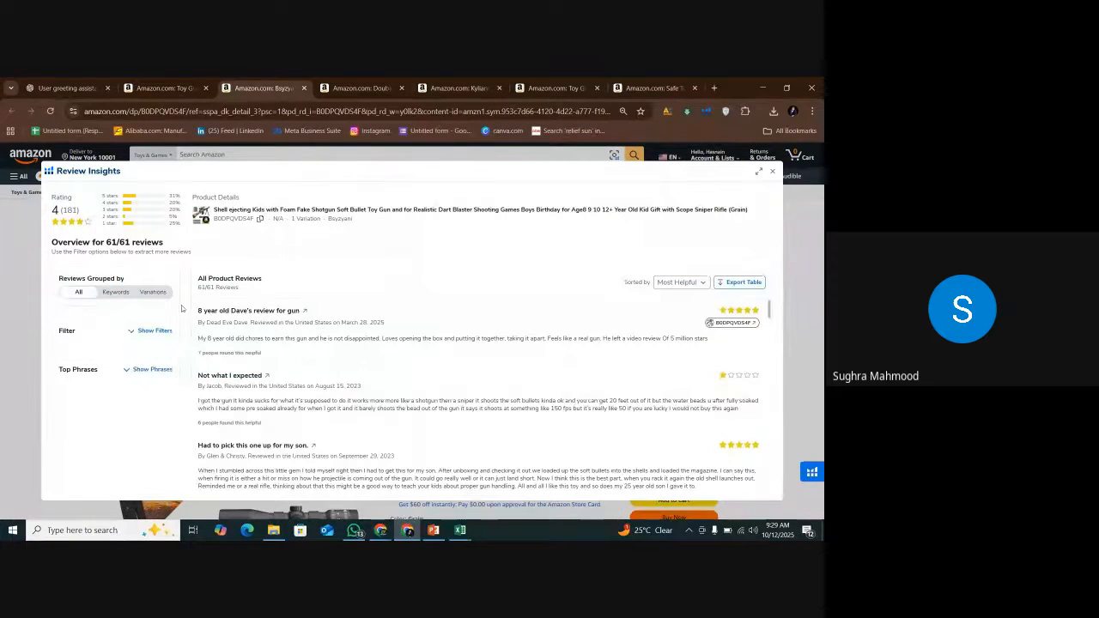
Filter the second competitor's reviews to 1-star and 2-star ratings only, keeping all variations.
left_click(159, 331)
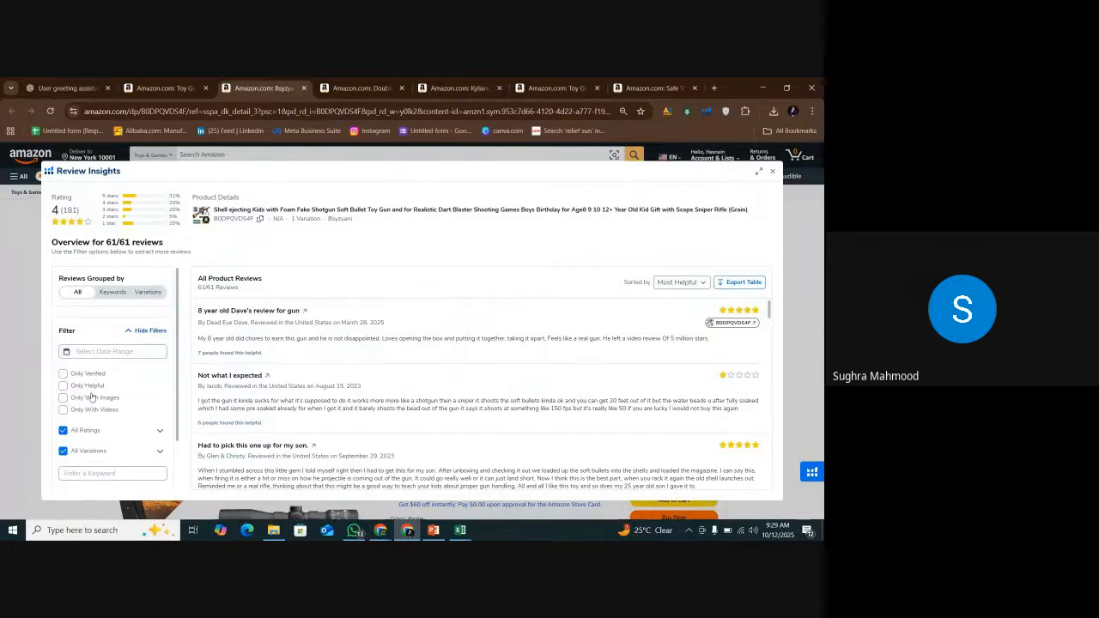
left_click(159, 430)
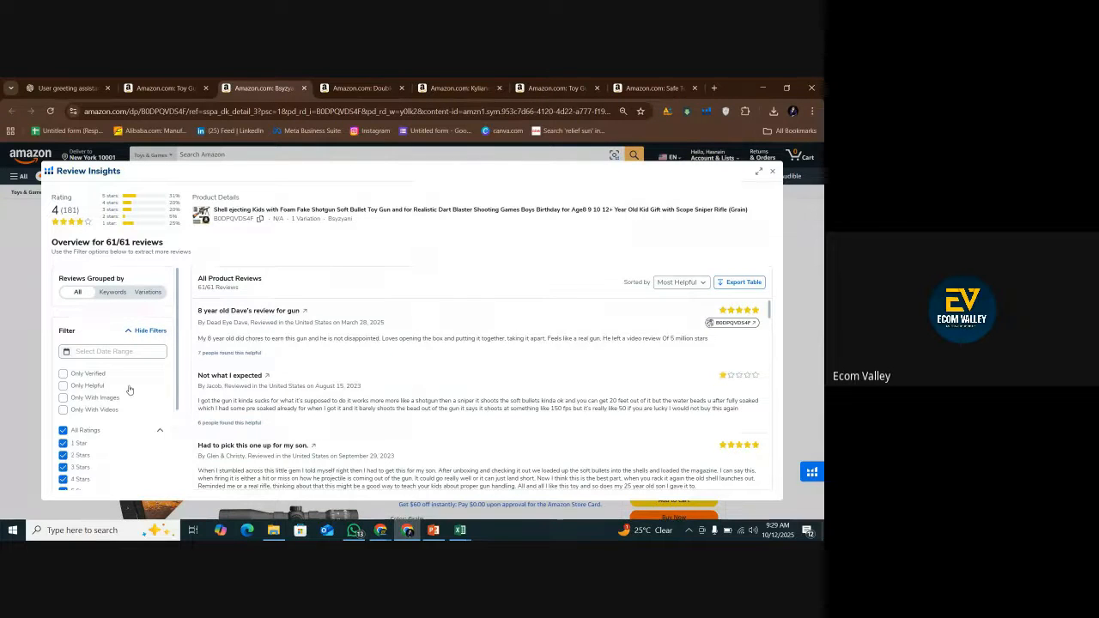
scroll(129, 390, "down", 1)
left_click(82, 413)
left_click(83, 425)
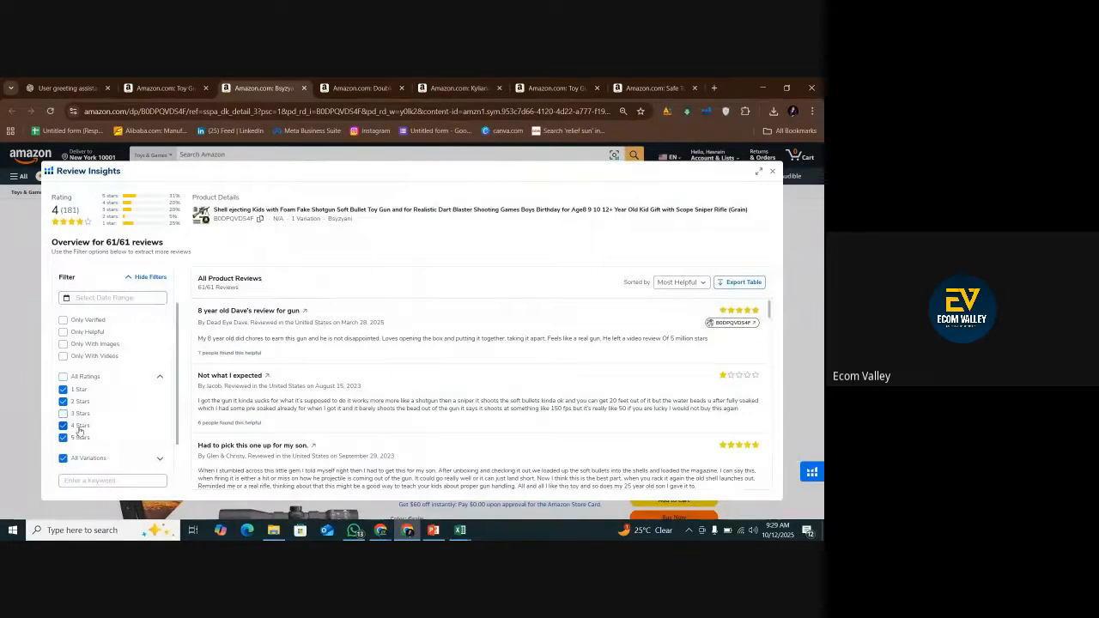
left_click(84, 438)
scroll(86, 438, "down", 1)
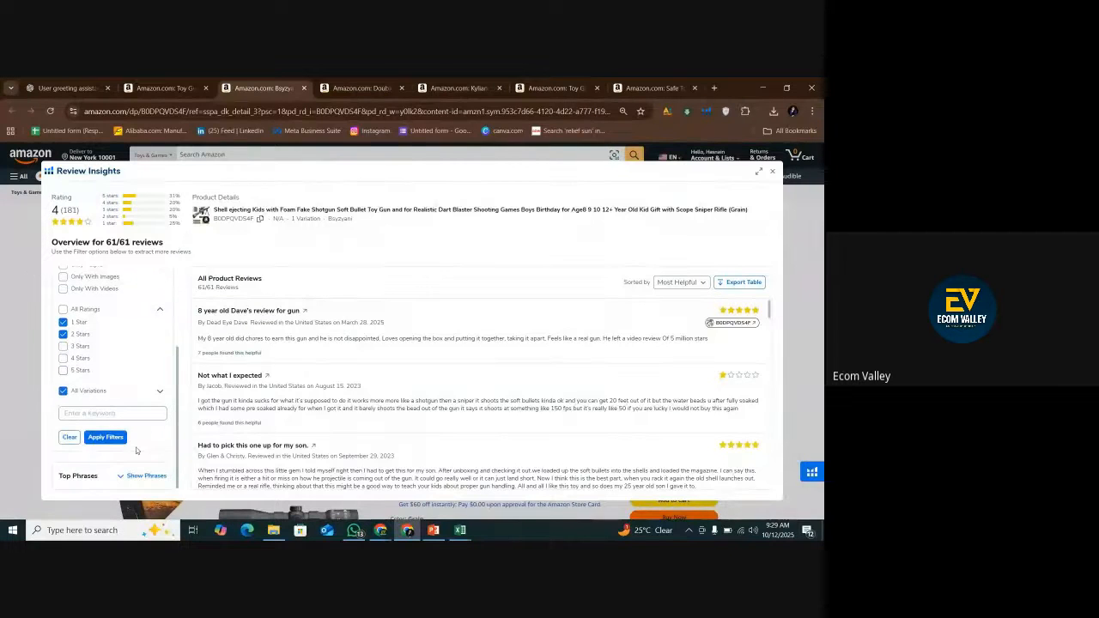
left_click(104, 437)
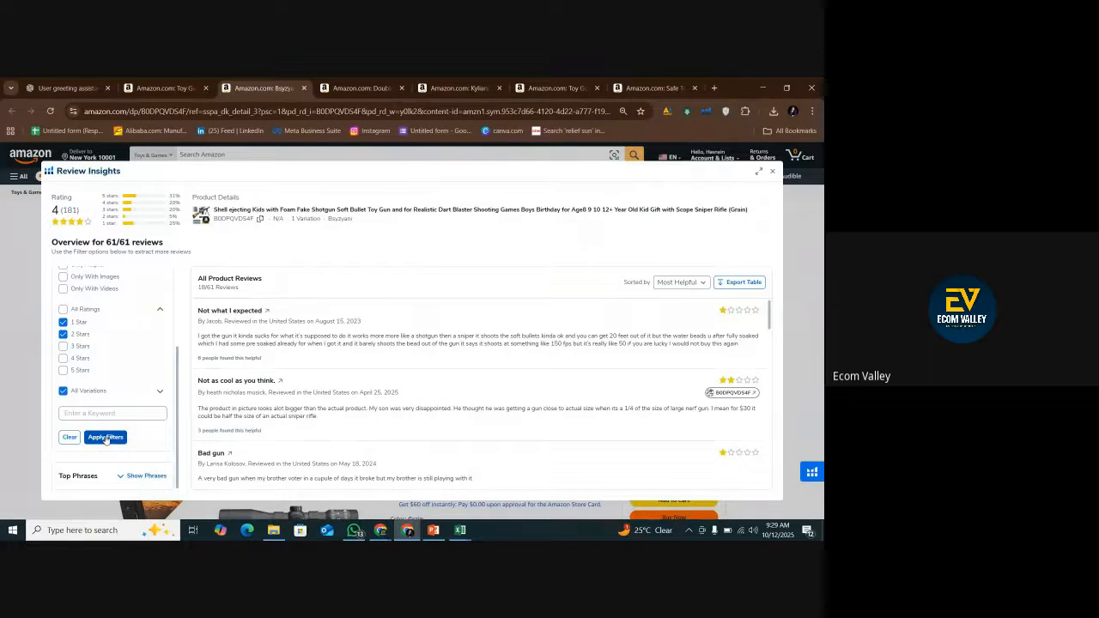
Look through the second competitor's filtered reviews and export them as a table.
scroll(511, 386, "down", 10)
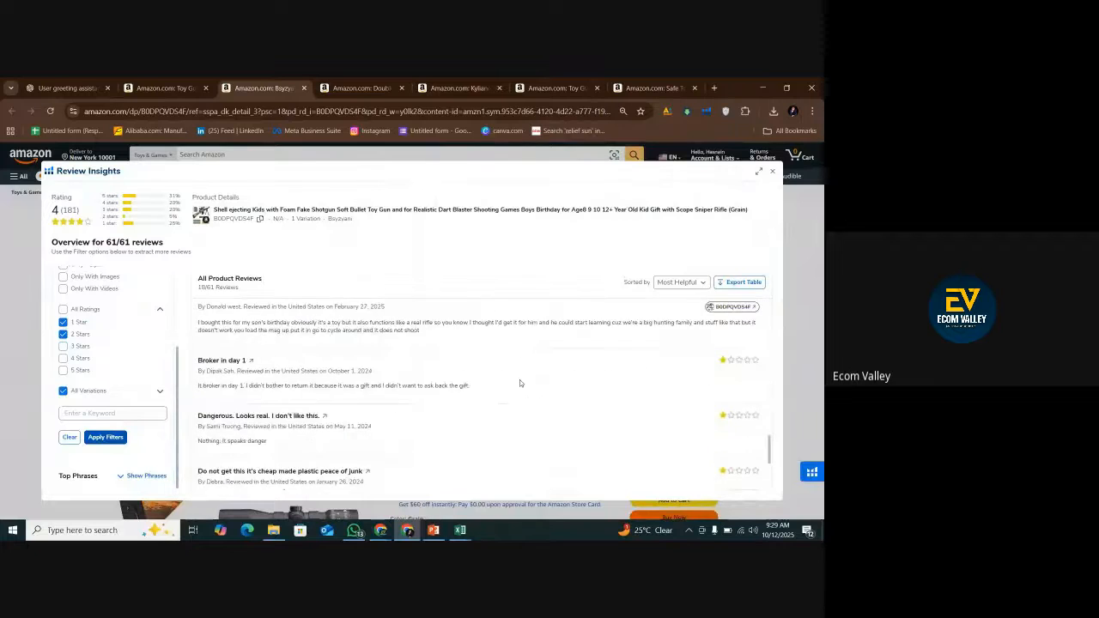
scroll(519, 383, "up", 5)
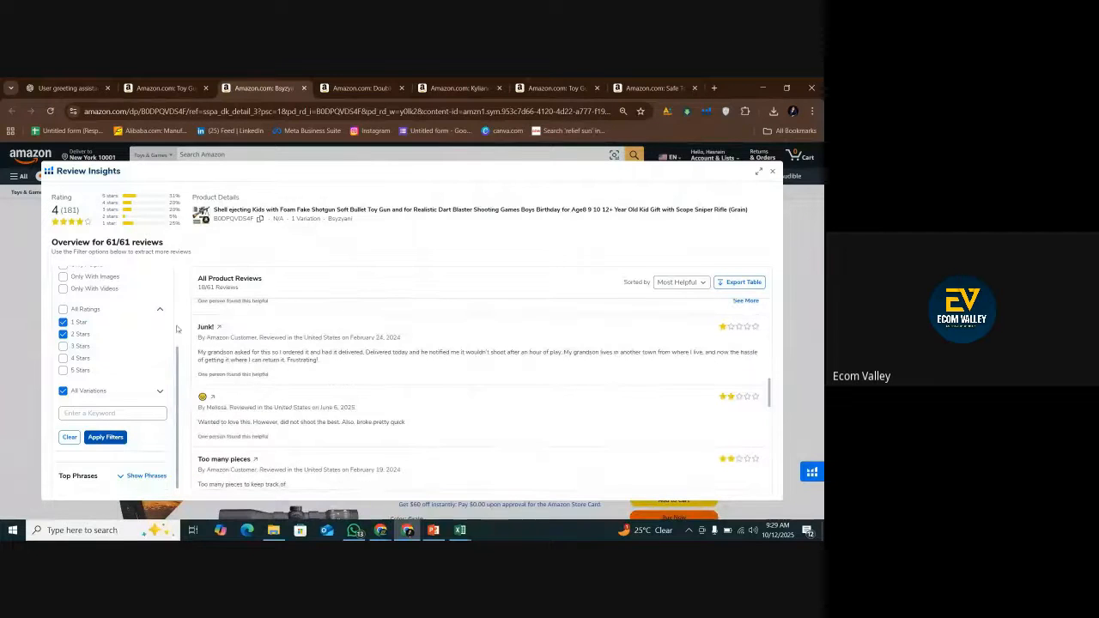
left_click(731, 286)
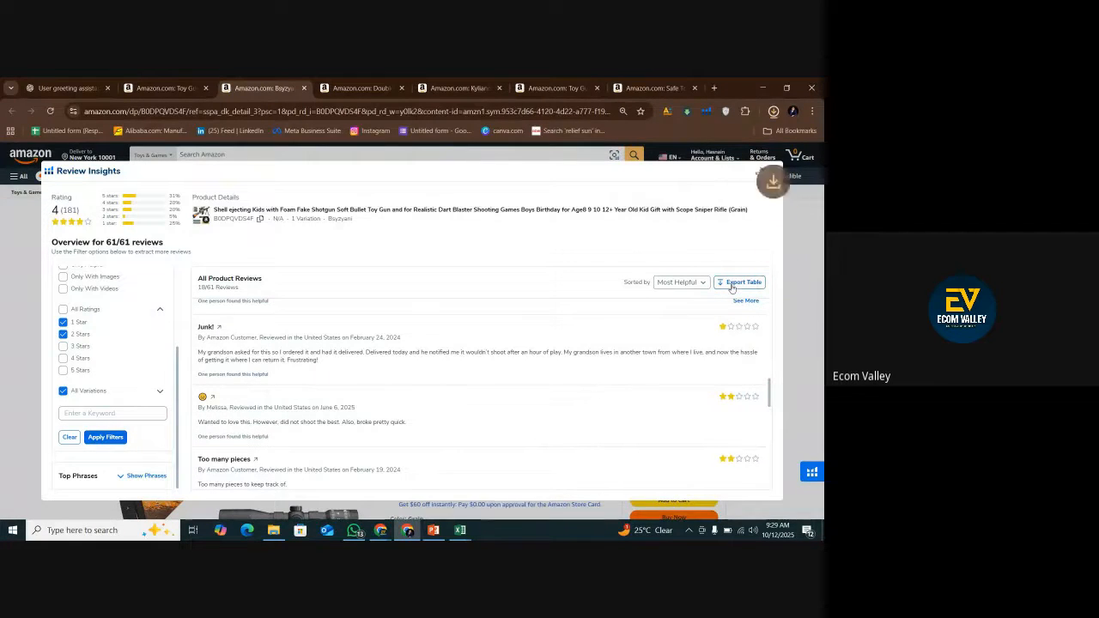
Open the exported B0DPQVDS4F review file from the Downloads folder and copy the Title and Body columns for all reviews.
left_click(746, 137)
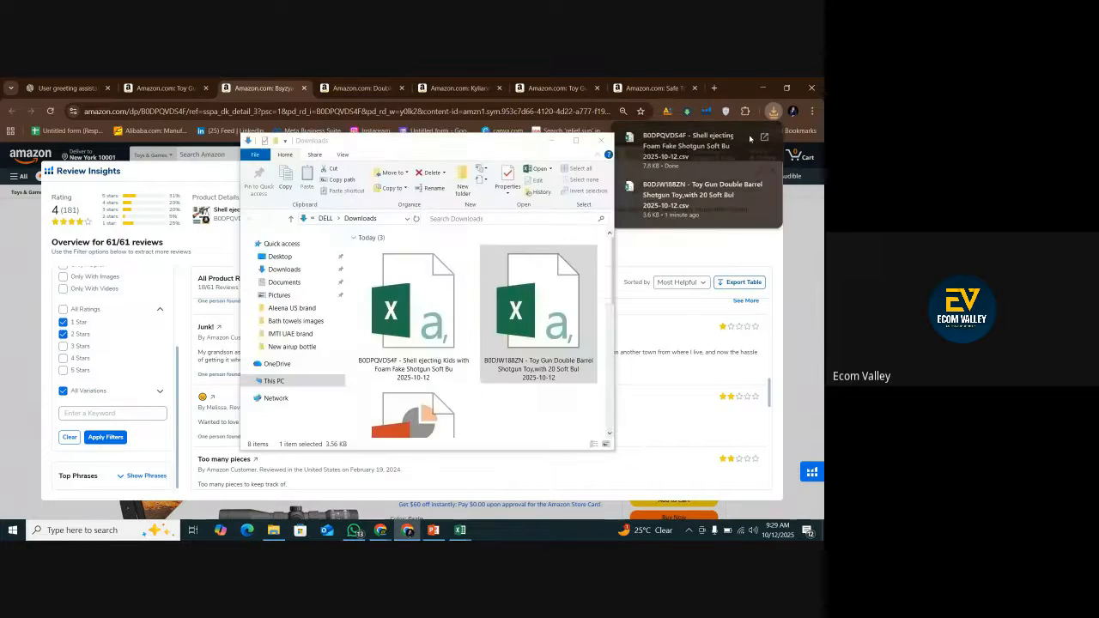
double_click(438, 279)
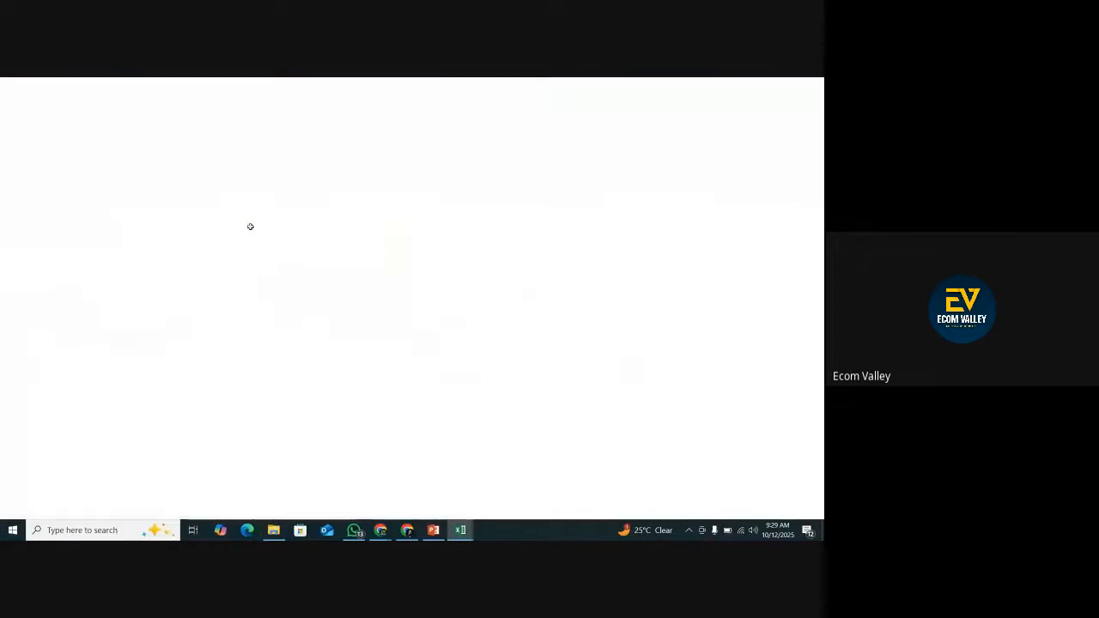
left_click_drag(167, 195, 172, 378)
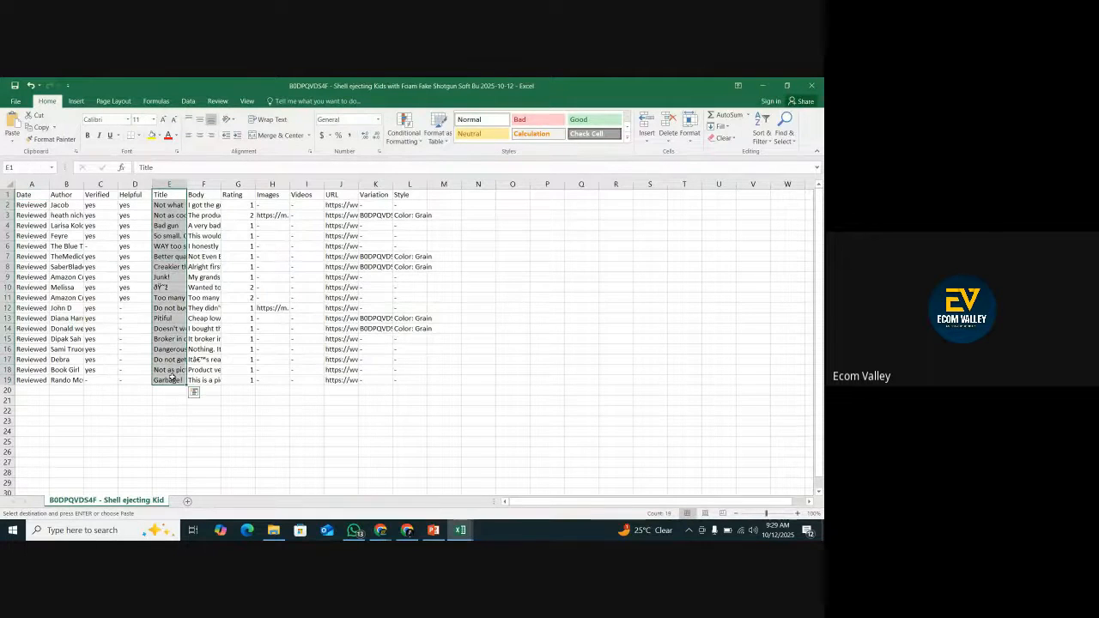
key("shift+Right")
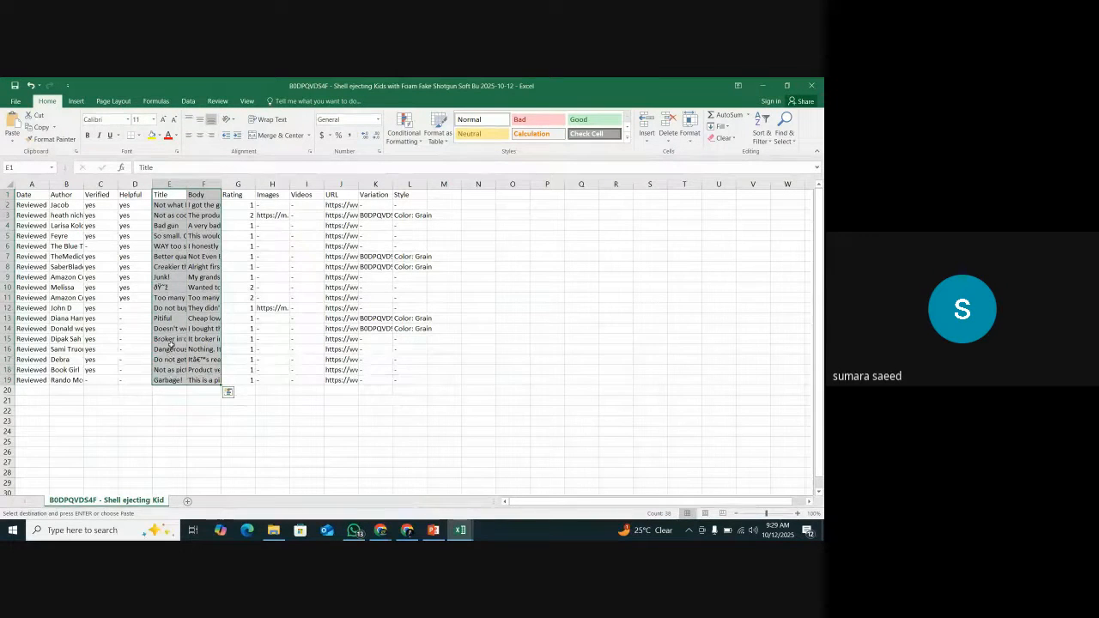
right_click(172, 341)
left_click(198, 139)
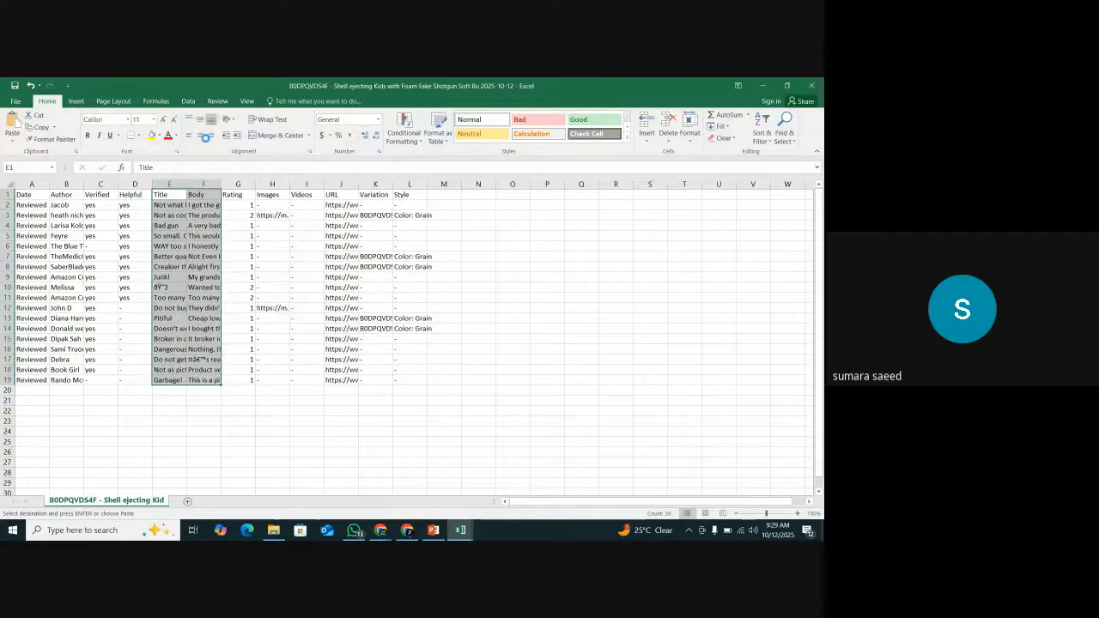
Switch to the ChatGPT conversation in the browser and start a message headed "comp no 2:".
left_click(411, 531)
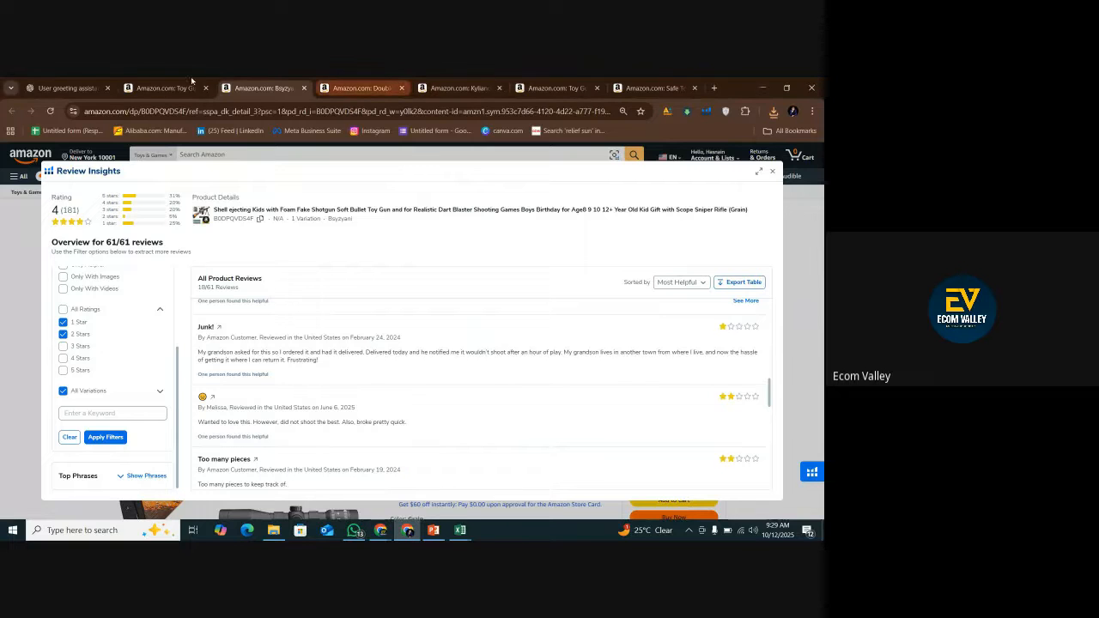
left_click(65, 86)
type("comp no 1")
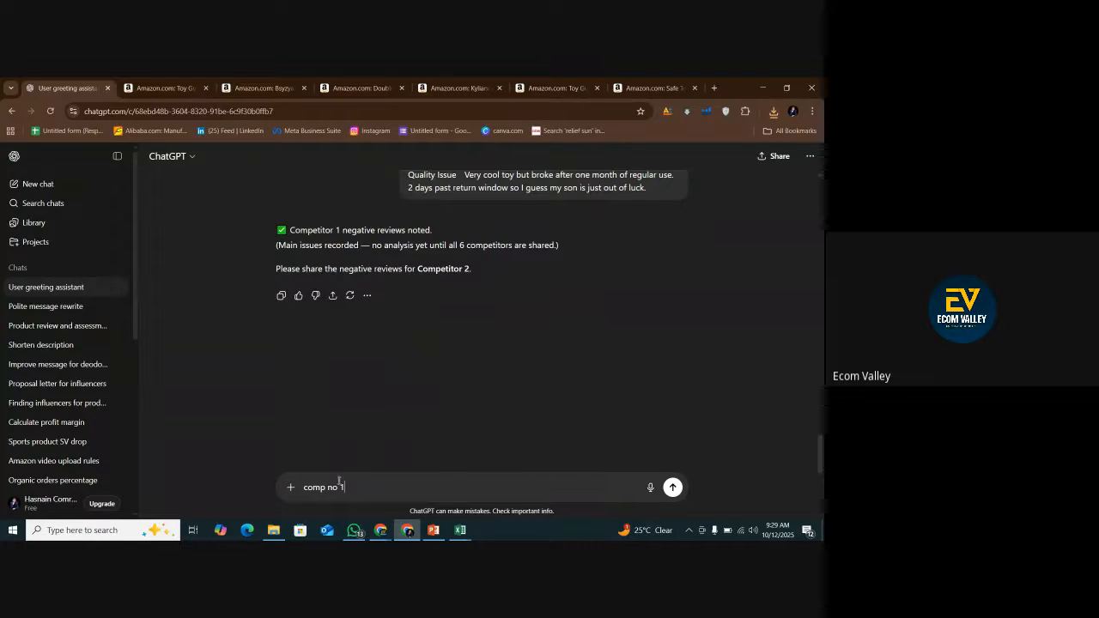
Close the exported B0DJW188ZN and B0DPQVDS4F review workbooks without saving changes, and bring up the Downloads folder.
left_click(460, 530)
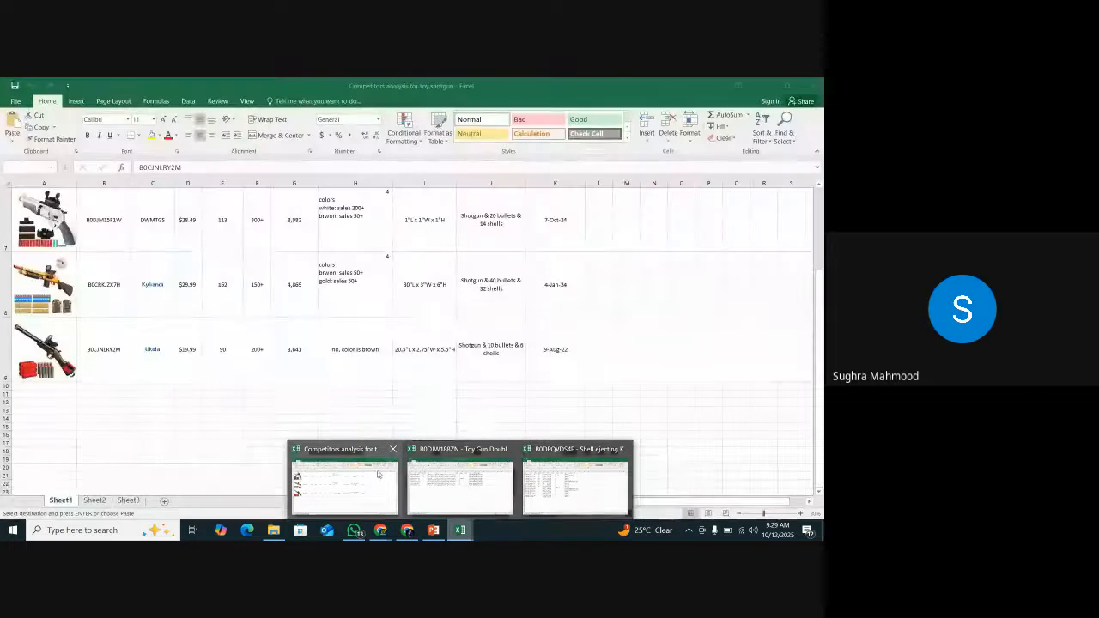
left_click(509, 449)
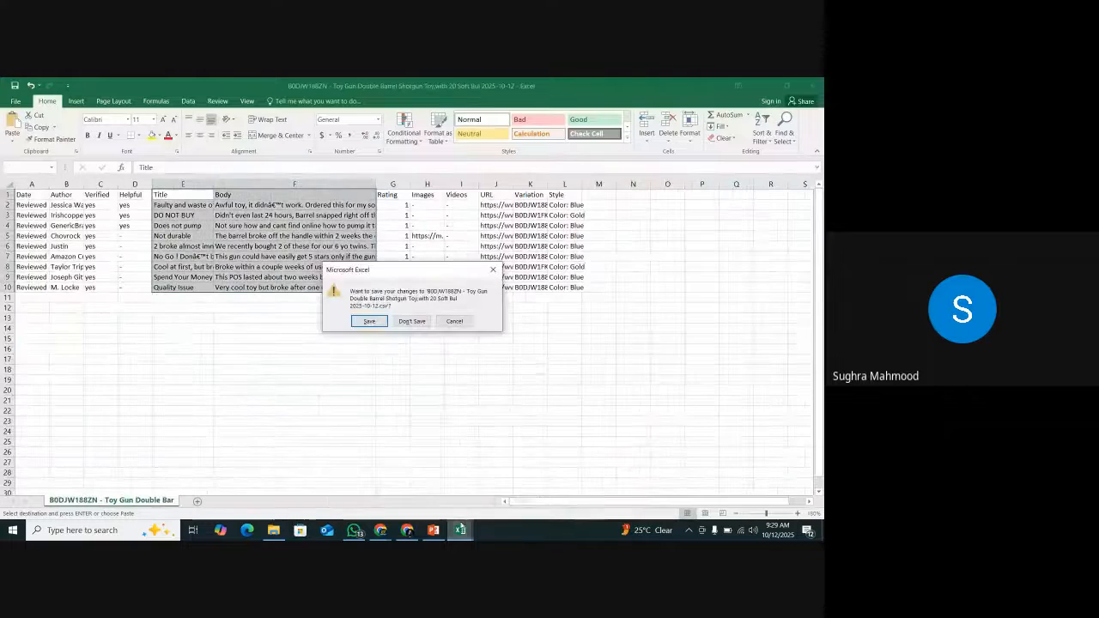
left_click(411, 322)
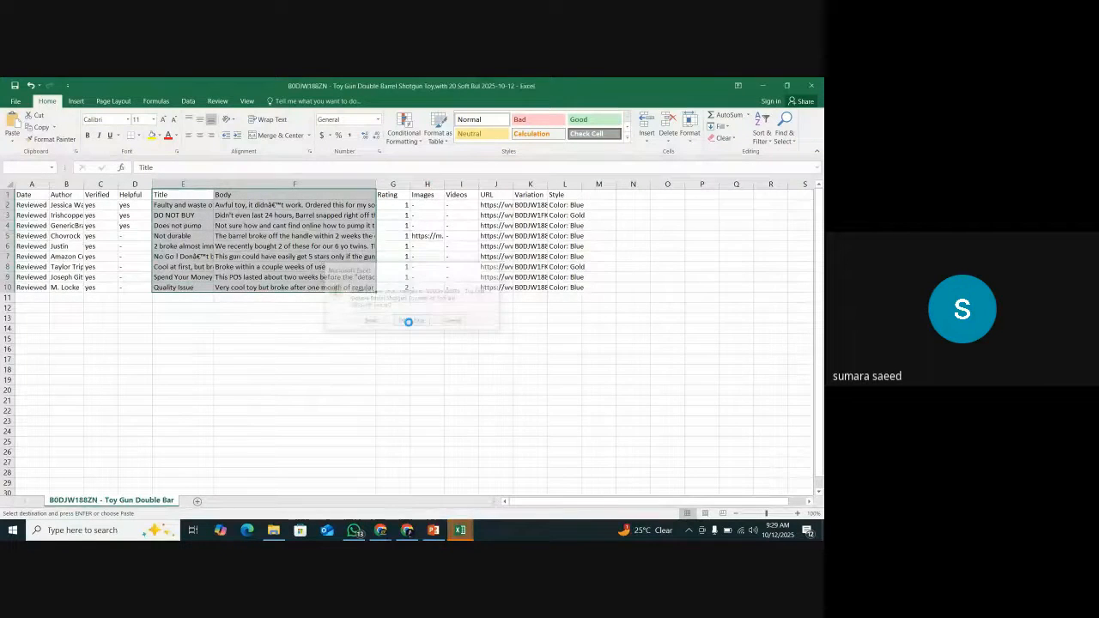
left_click(409, 452)
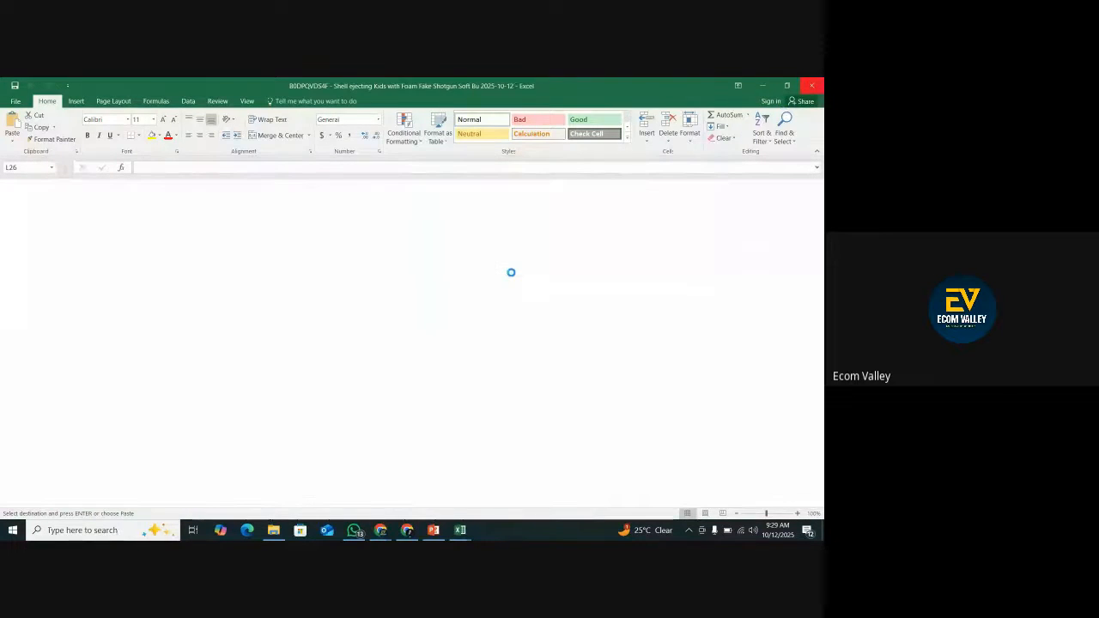
left_click(273, 532)
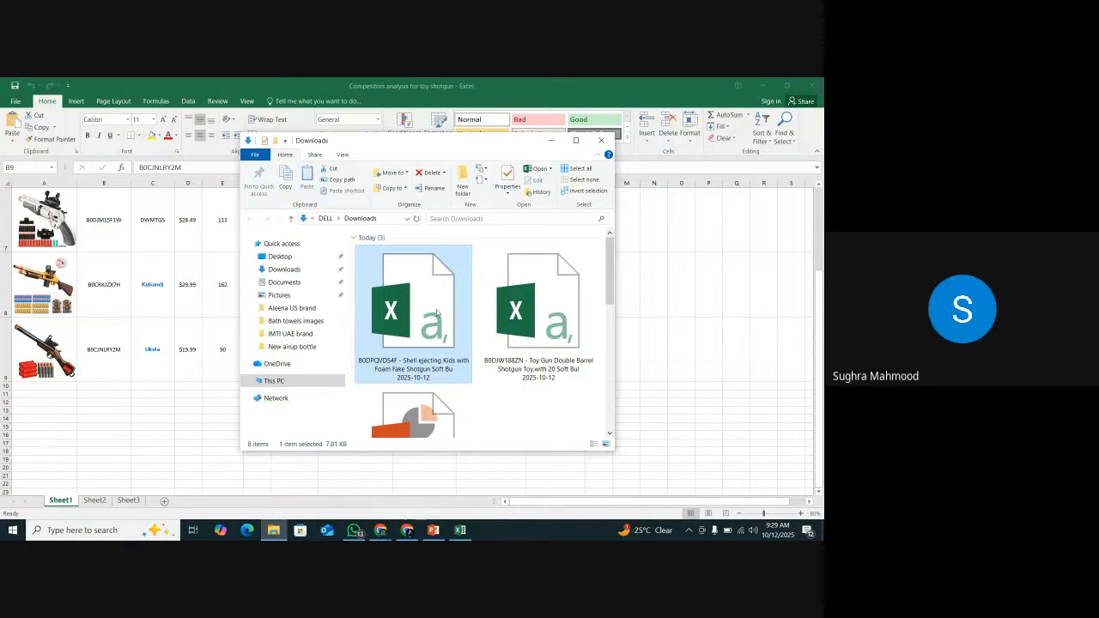
Return to the ChatGPT message and send the second competitor's copied reviews below the "comp no 2:" heading.
left_click(407, 530)
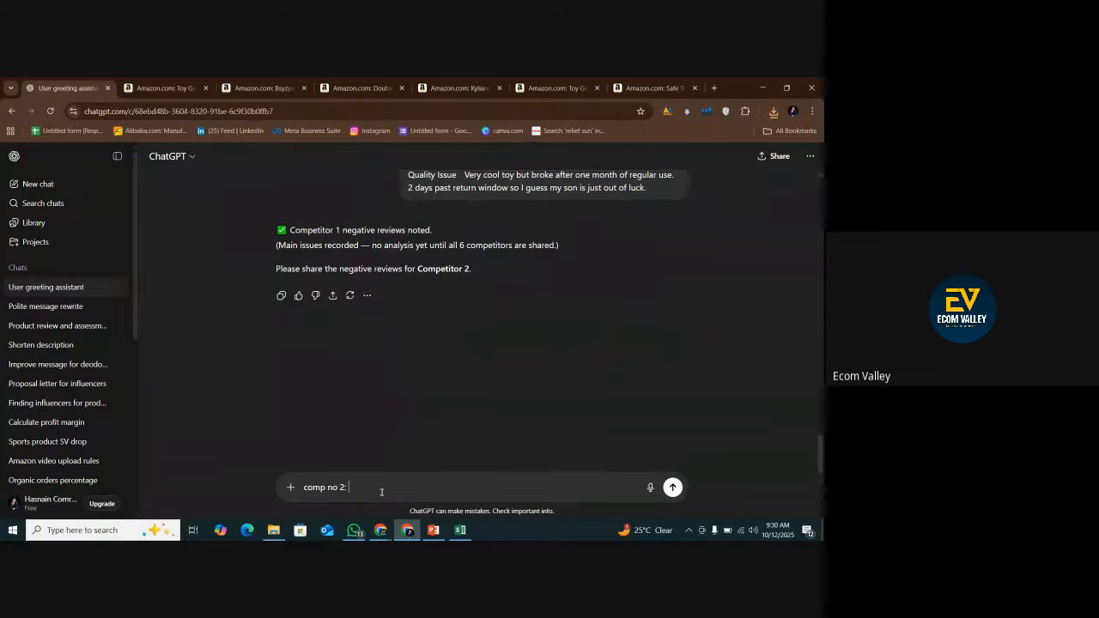
key("shift+Return")
key("shift+Return")
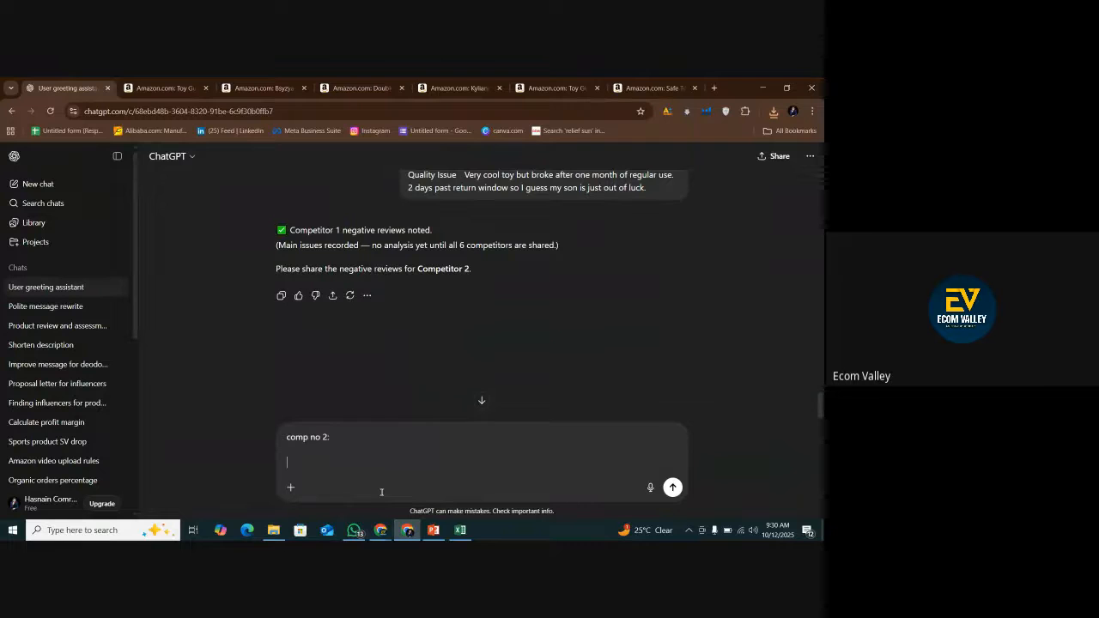
key("ctrl+v")
key("Return")
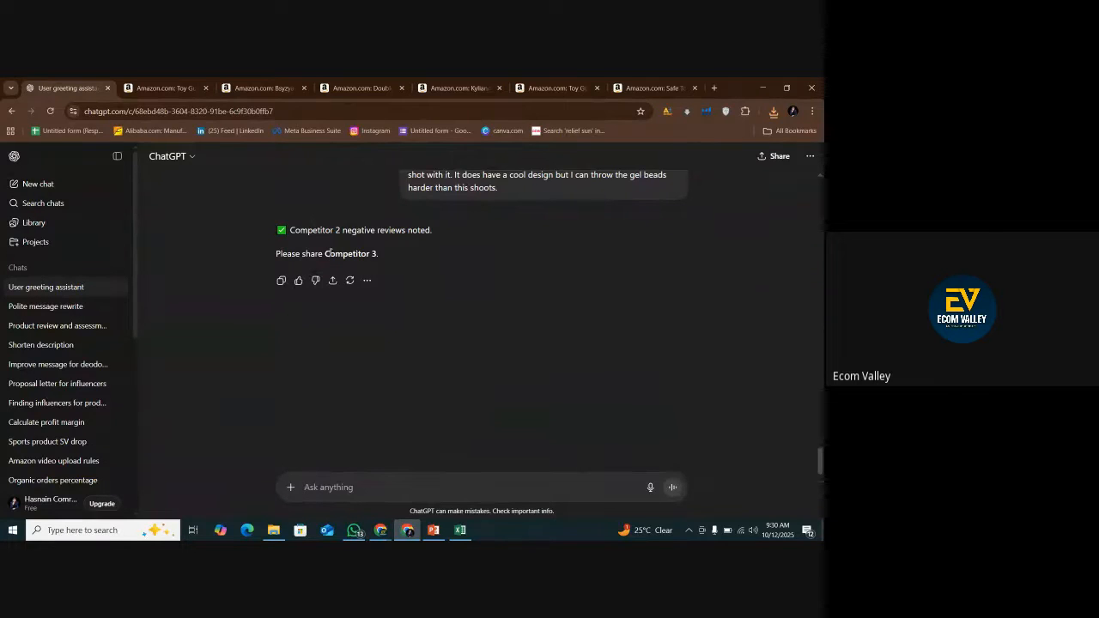
Copy "Competitor 3" from ChatGPT's reply and paste it as the heading of a new message.
left_click_drag(326, 254, 376, 254)
right_click(374, 258)
left_click(400, 280)
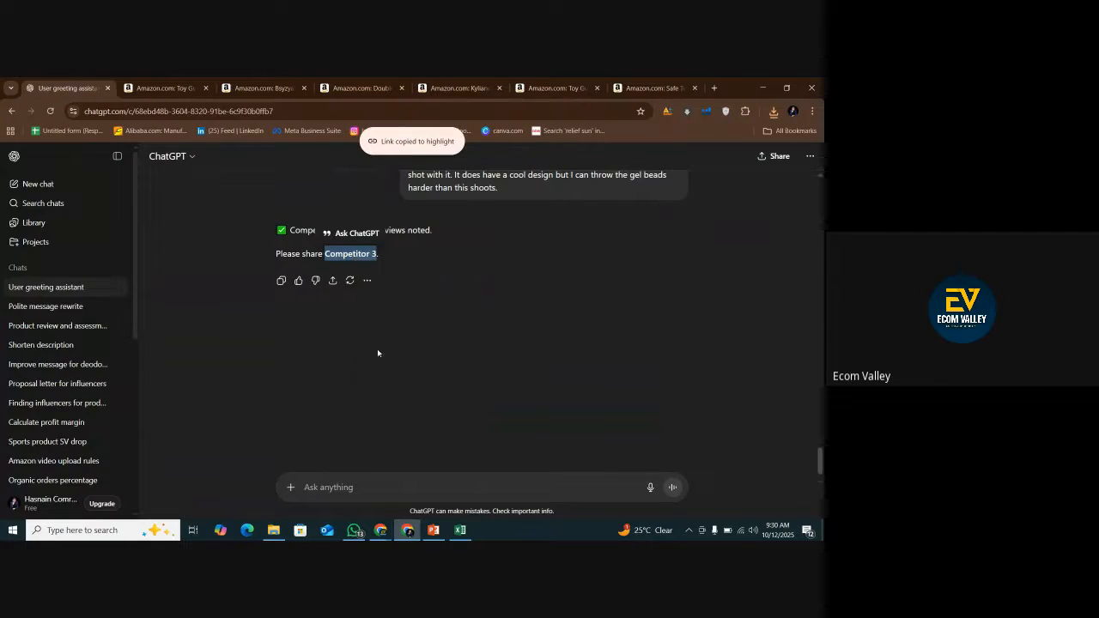
left_click(334, 486)
key("ctrl+v")
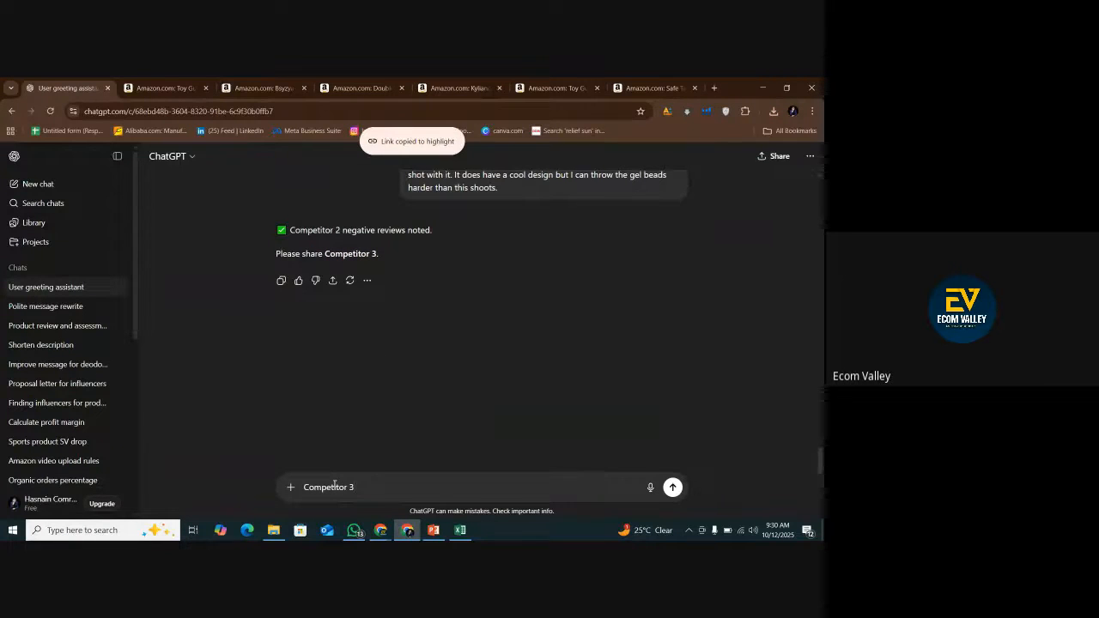
Load Review Insights for the third competitor's listing, B0CRKJZX7H, and dismiss the experience rating request.
scroll(426, 390, "up", 2)
left_click(453, 90)
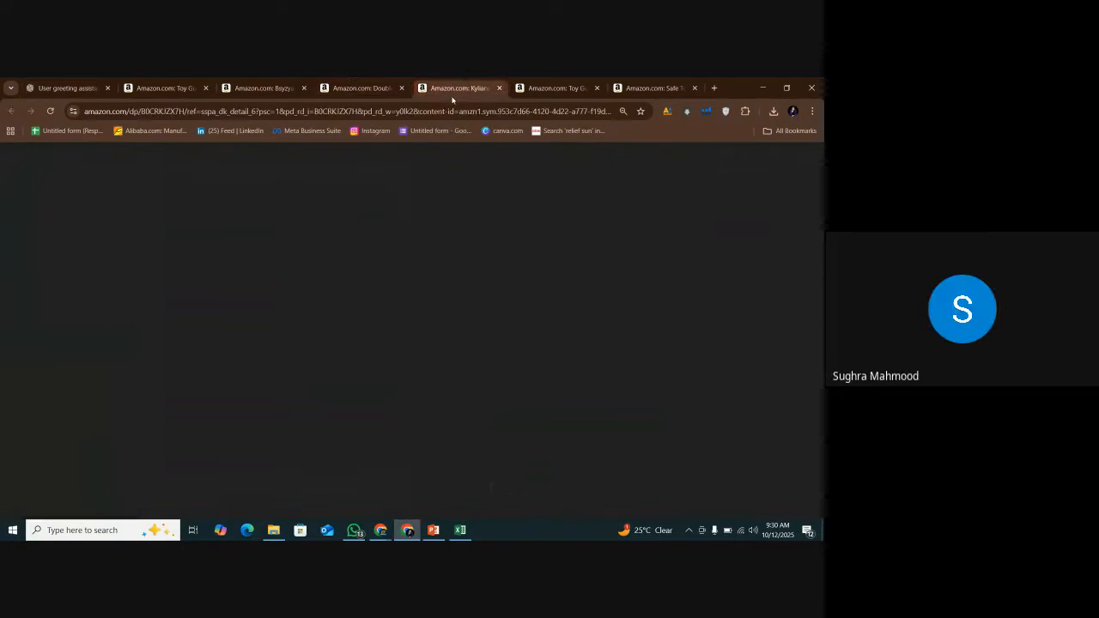
scroll(477, 345, "down", 2)
scroll(478, 345, "down", 1)
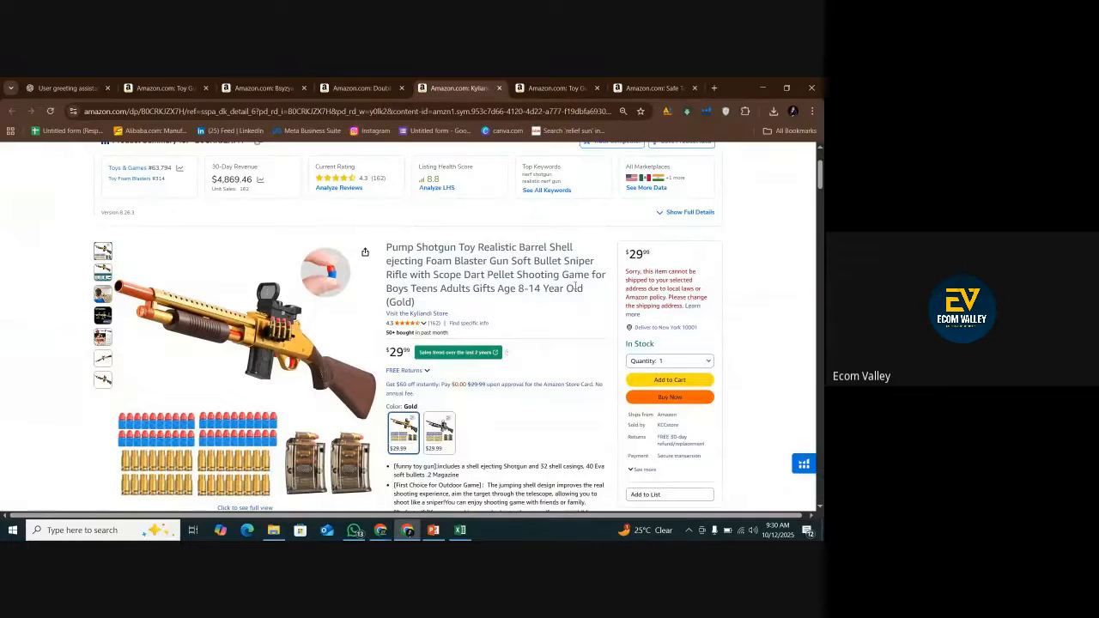
left_click_drag(105, 163, 549, 208)
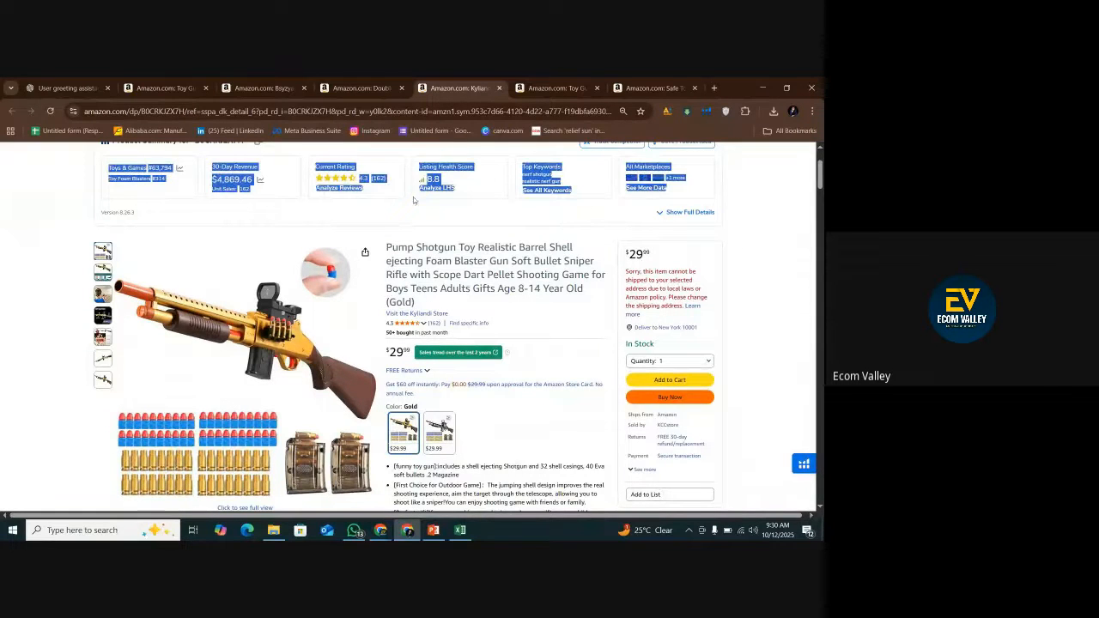
left_click(568, 216)
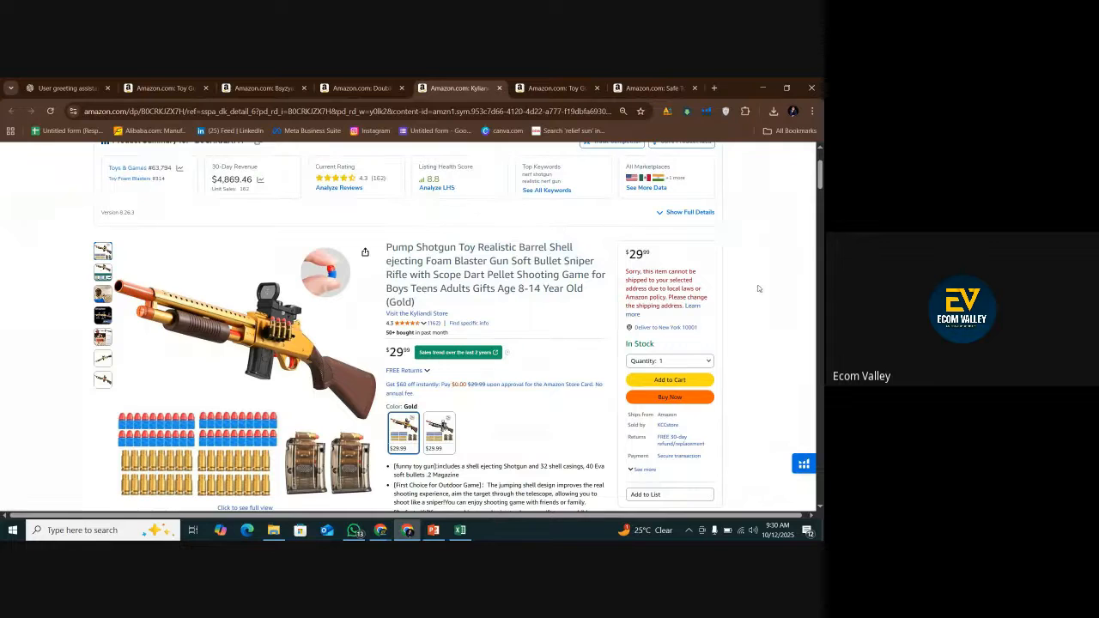
left_click(803, 463)
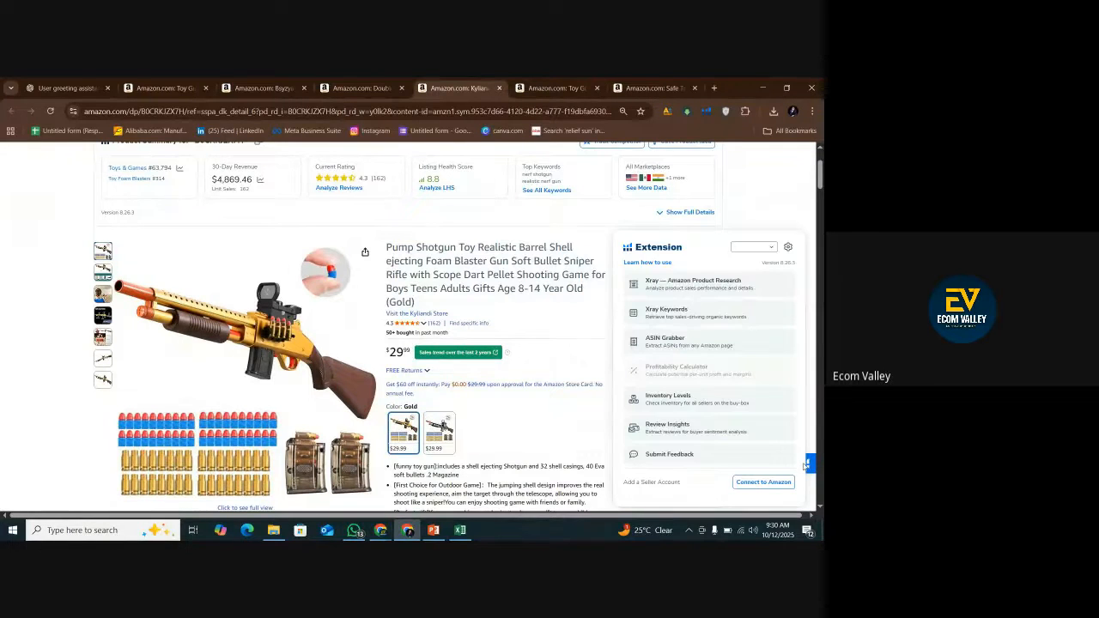
left_click(705, 112)
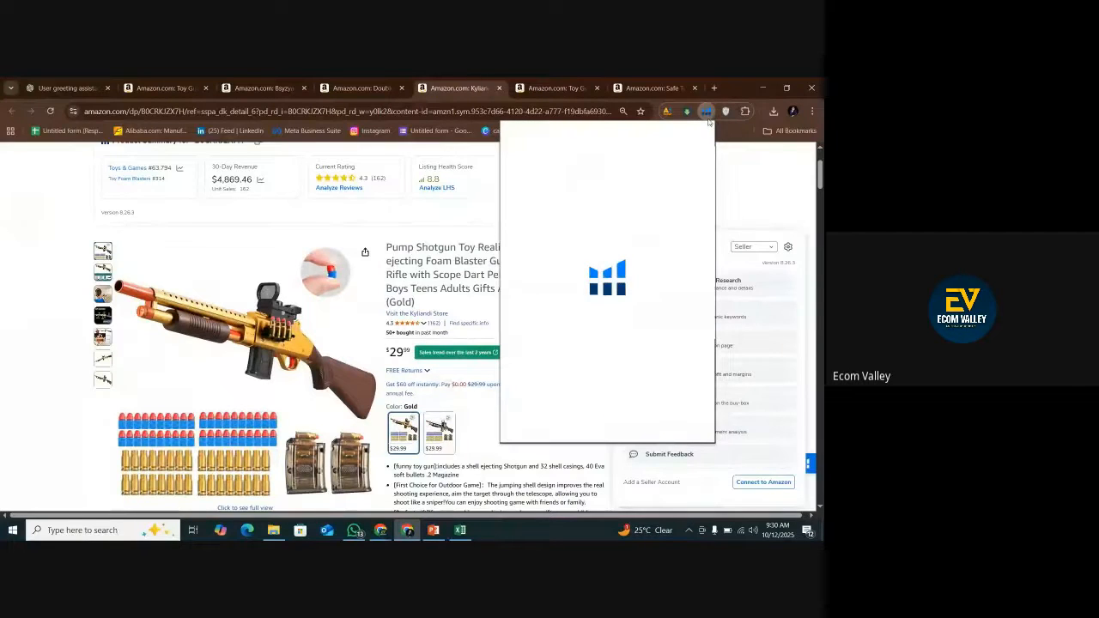
scroll(606, 278, "down", 3)
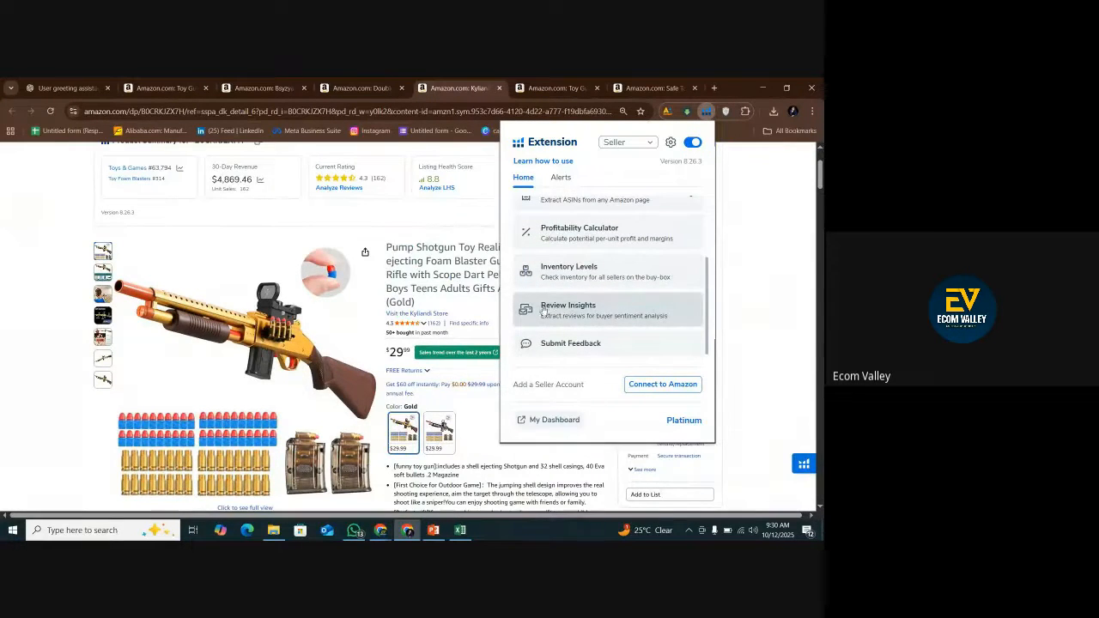
left_click(576, 306)
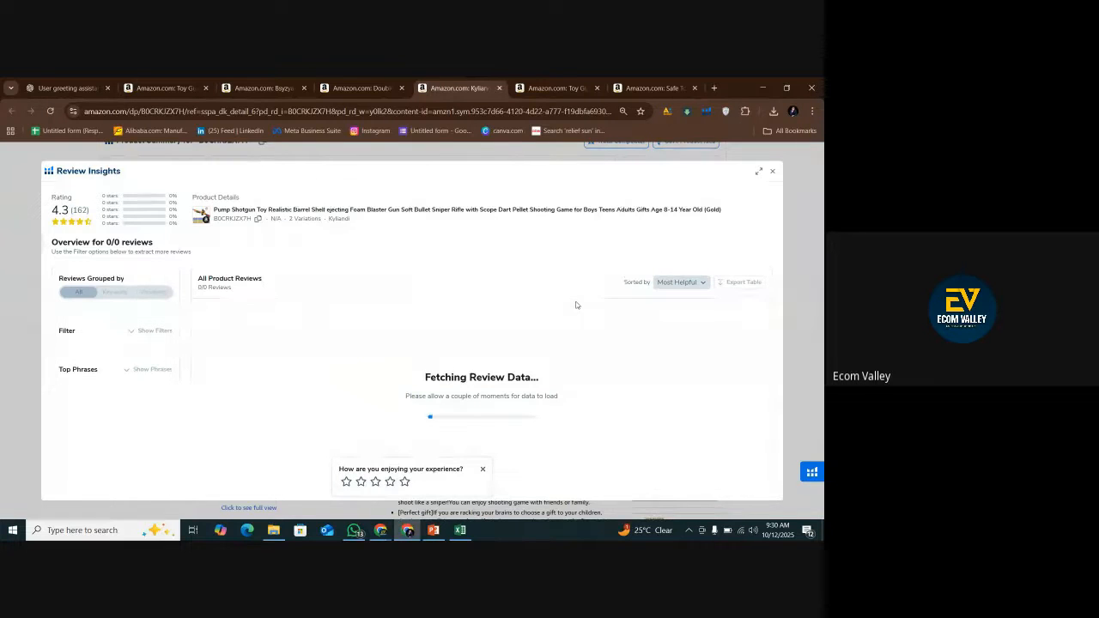
left_click(482, 469)
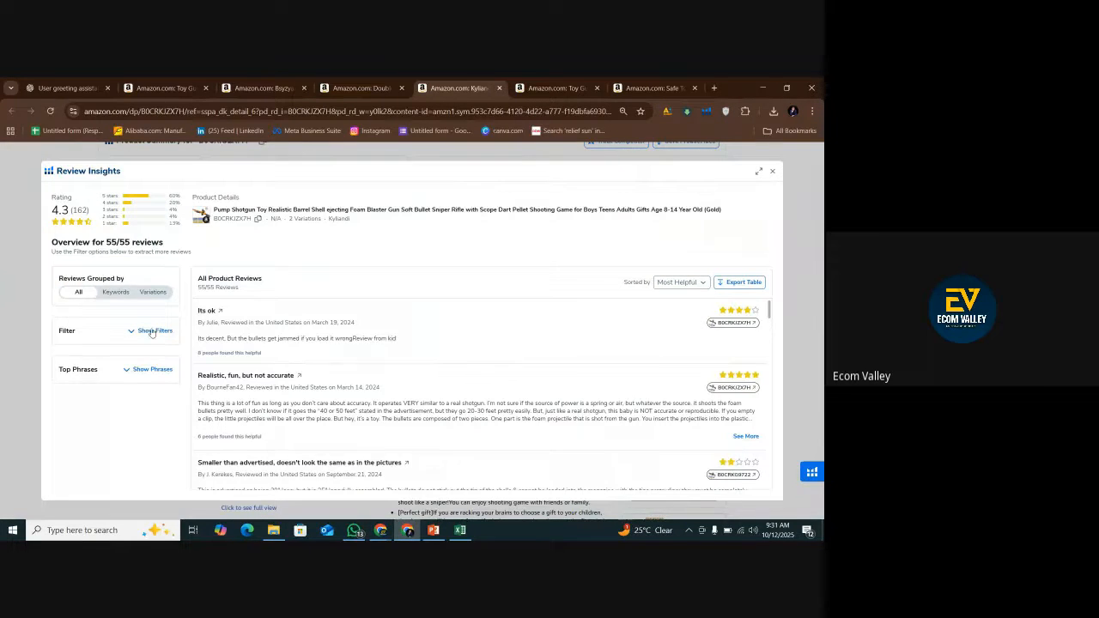
Filter the third competitor's reviews to 1-star and 2-star ratings only, keeping all variations.
left_click_drag(57, 333, 143, 340)
left_click(147, 333)
scroll(87, 437, "down", 1)
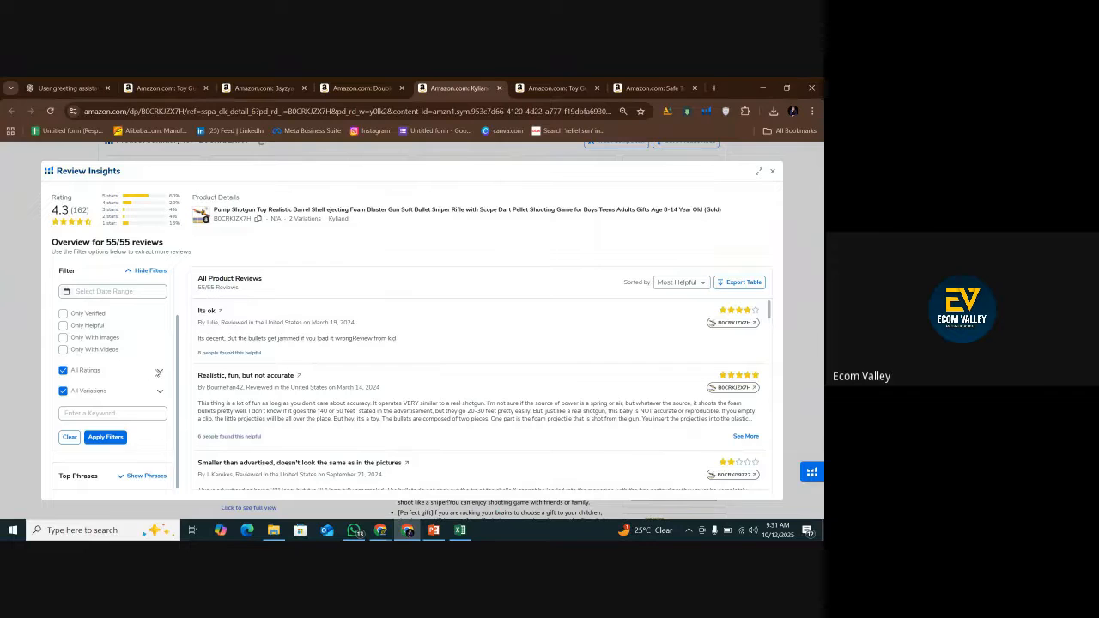
left_click(158, 371)
scroll(147, 359, "down", 1)
left_click(82, 353)
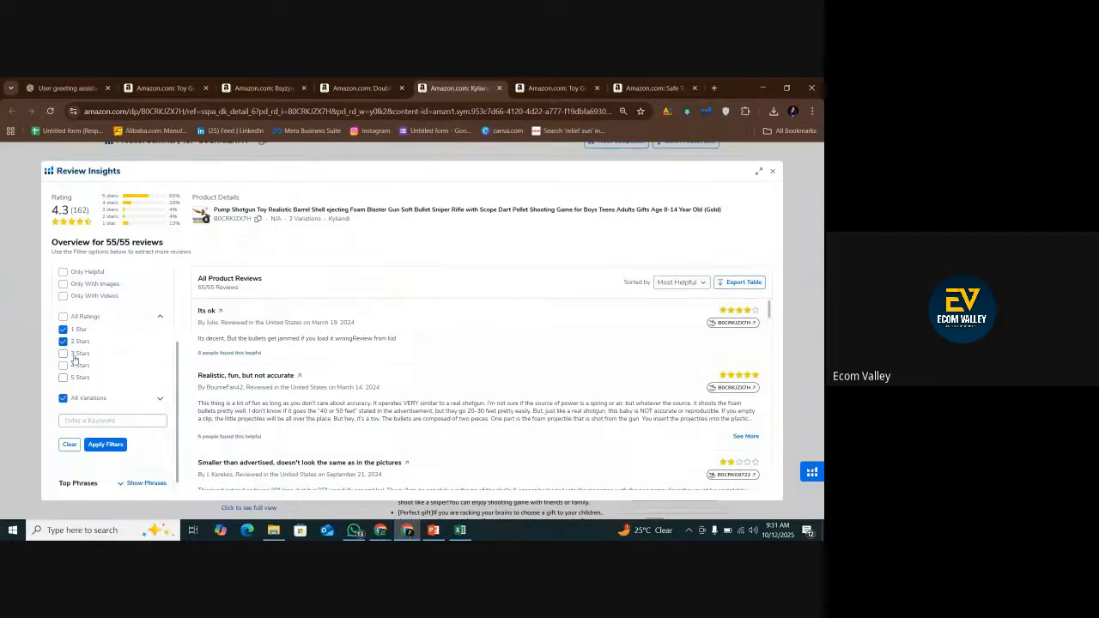
left_click(106, 446)
Look through the third competitor's filtered reviews and export them as a table.
scroll(503, 364, "down", 3)
scroll(445, 361, "up", 4)
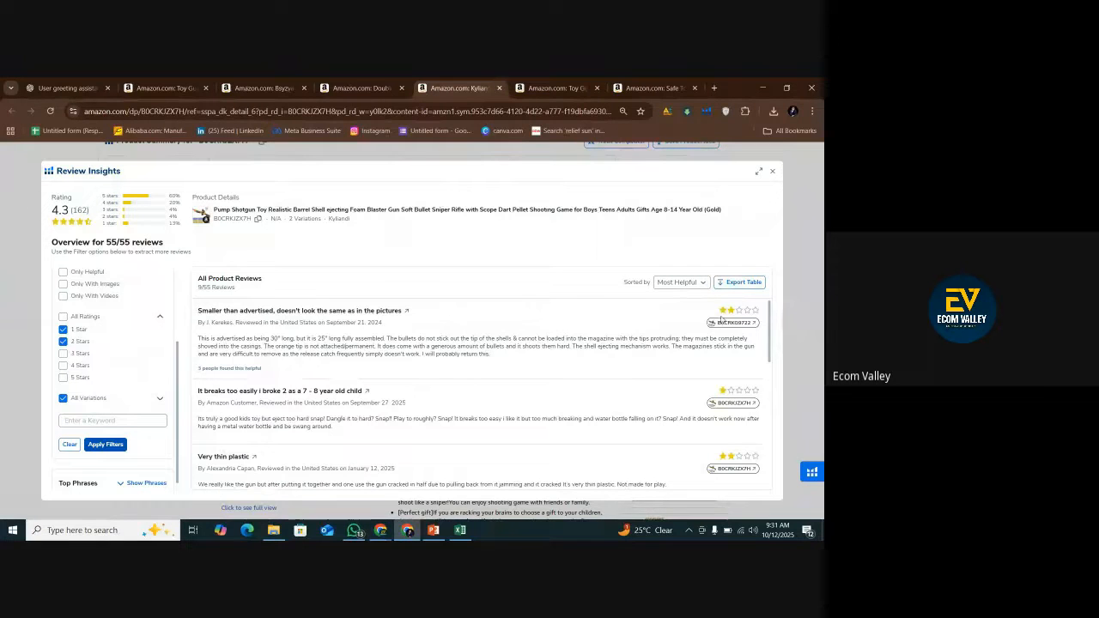
left_click(736, 283)
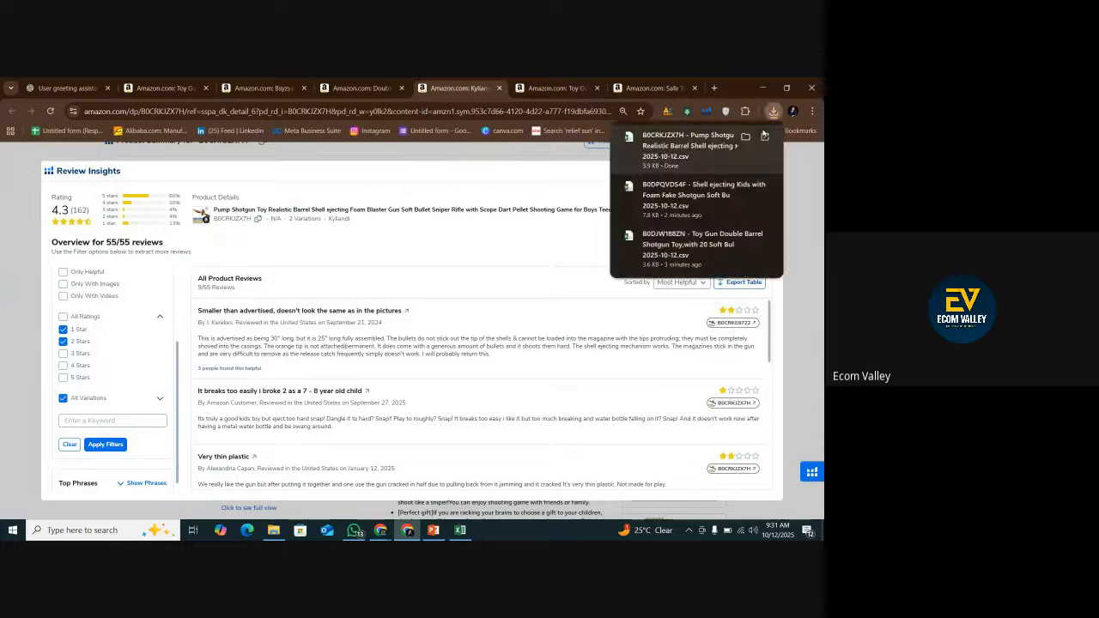
Open the exported B0CRKJZX7H review file in Excel and widen its Title and Body columns.
left_click(744, 137)
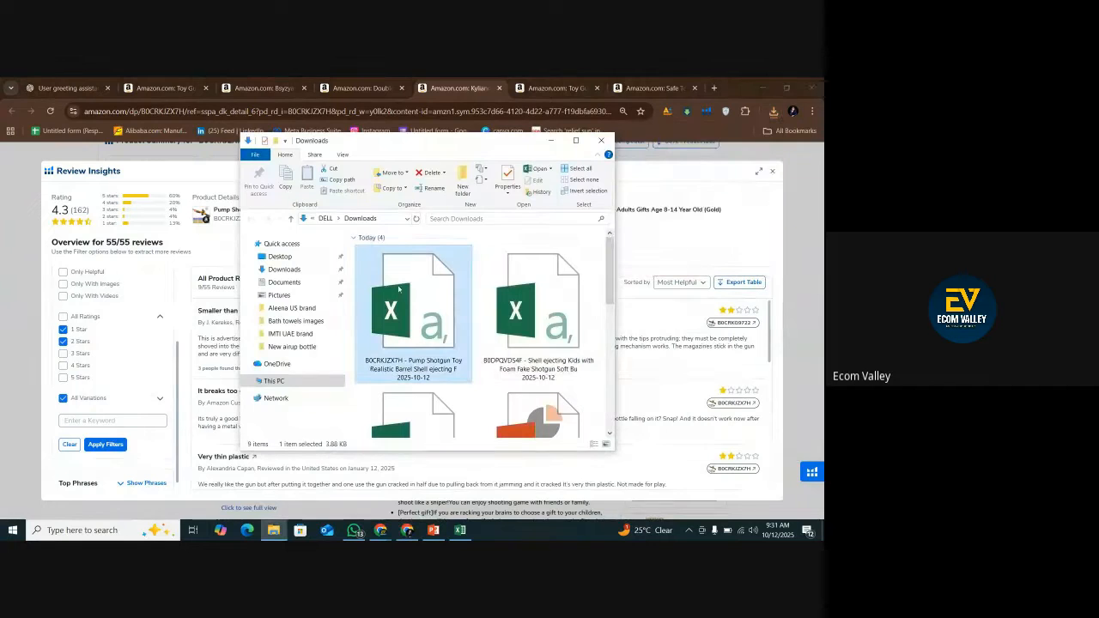
double_click(399, 287)
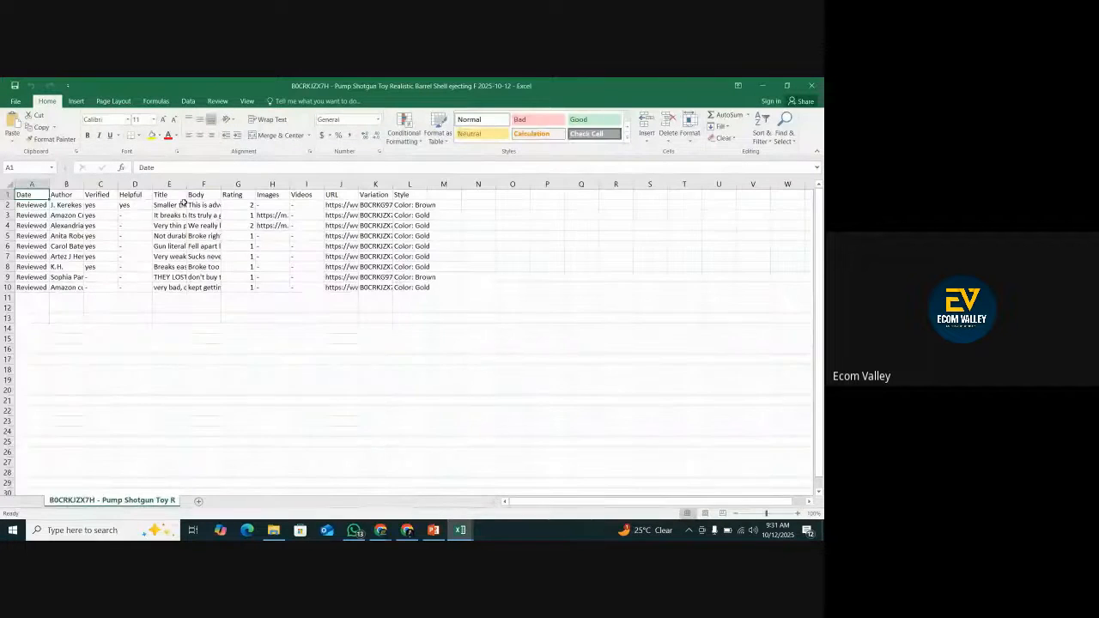
left_click_drag(187, 184, 492, 183)
left_click(299, 194)
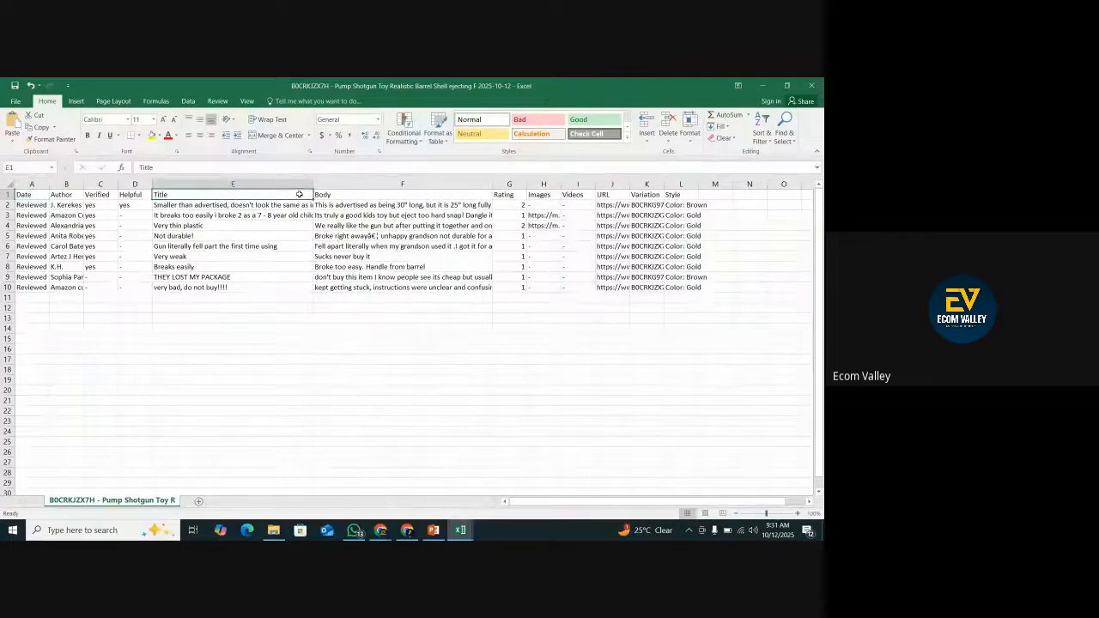
left_click_drag(296, 199, 284, 271)
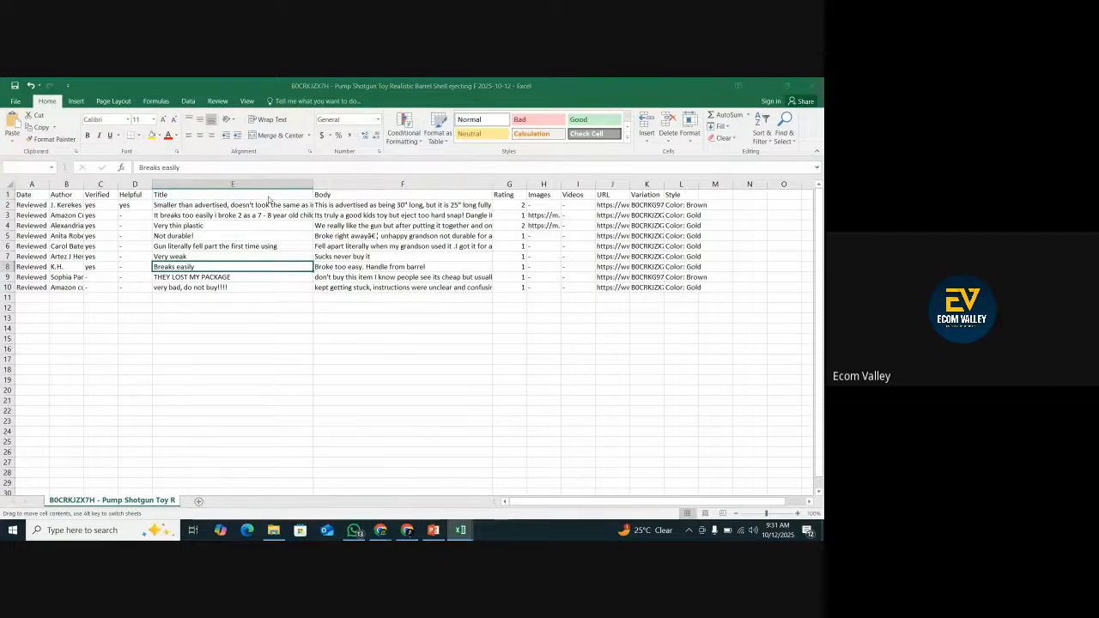
left_click(488, 289)
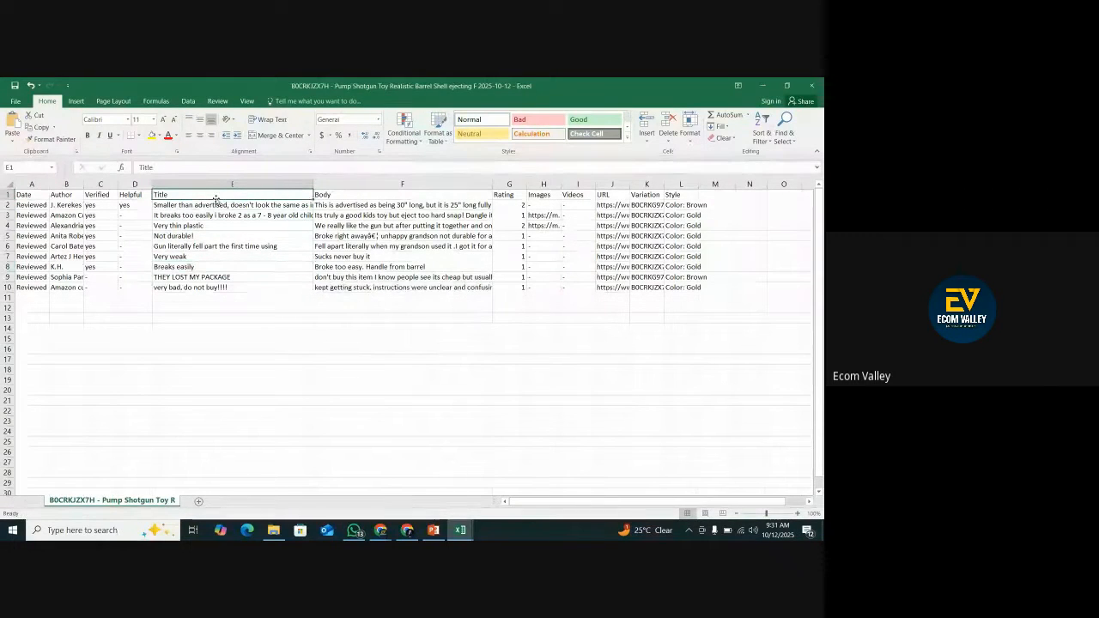
Wrap the text of all the review titles and bodies in E2:F10.
left_click_drag(224, 204, 230, 287)
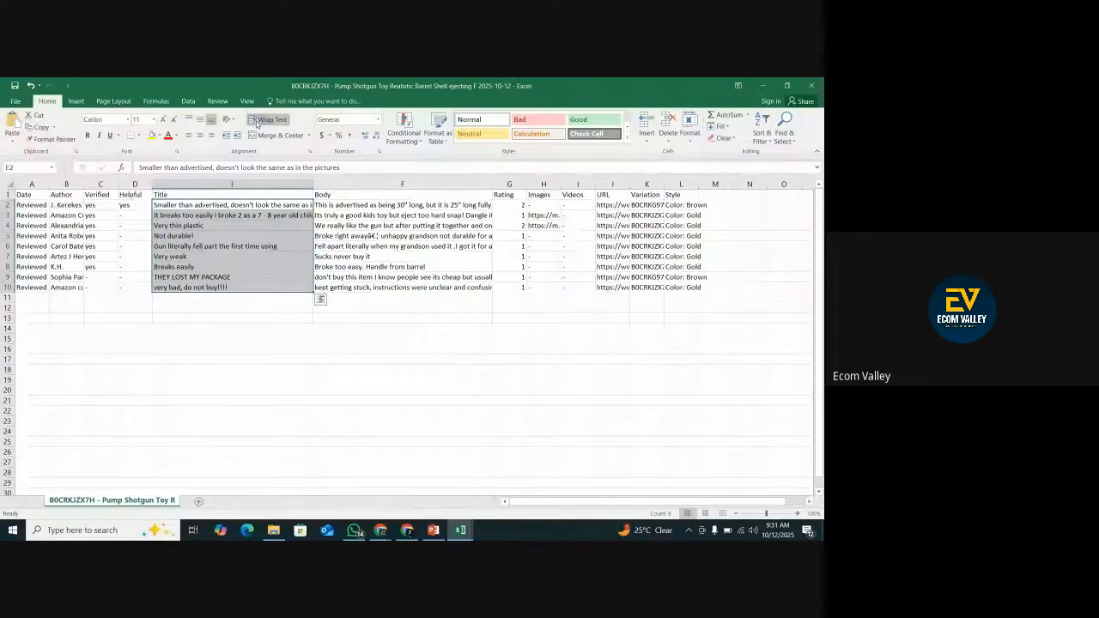
left_click(267, 120)
left_click_drag(345, 215, 377, 307)
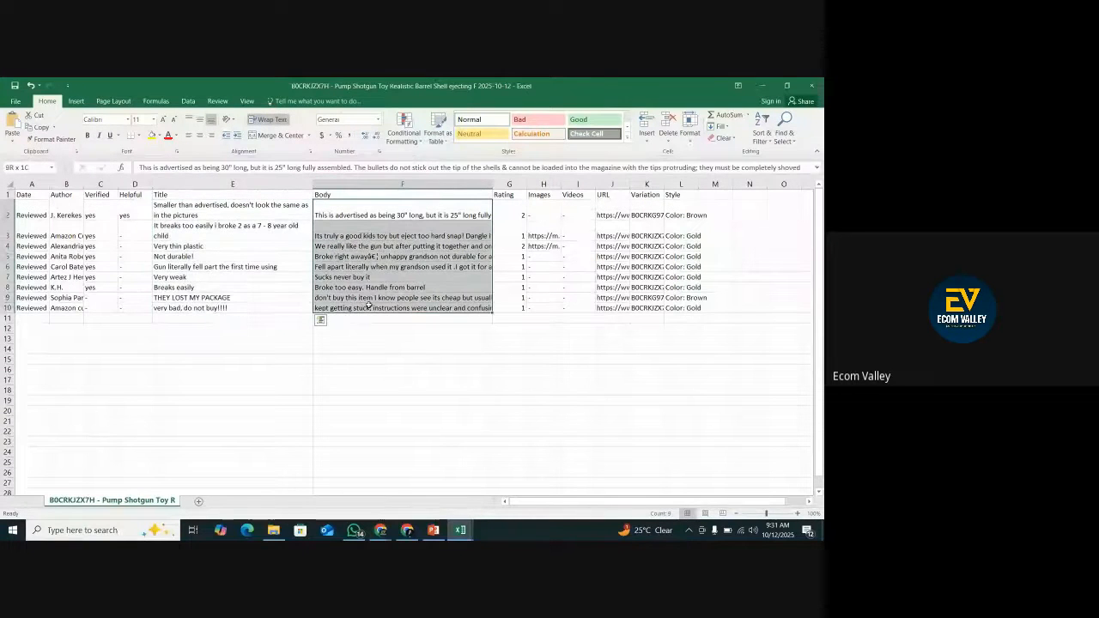
left_click(269, 120)
Copy all of the third competitor's review titles and bodies, leaving out the header row.
left_click_drag(236, 237, 215, 437)
key("shift+Right")
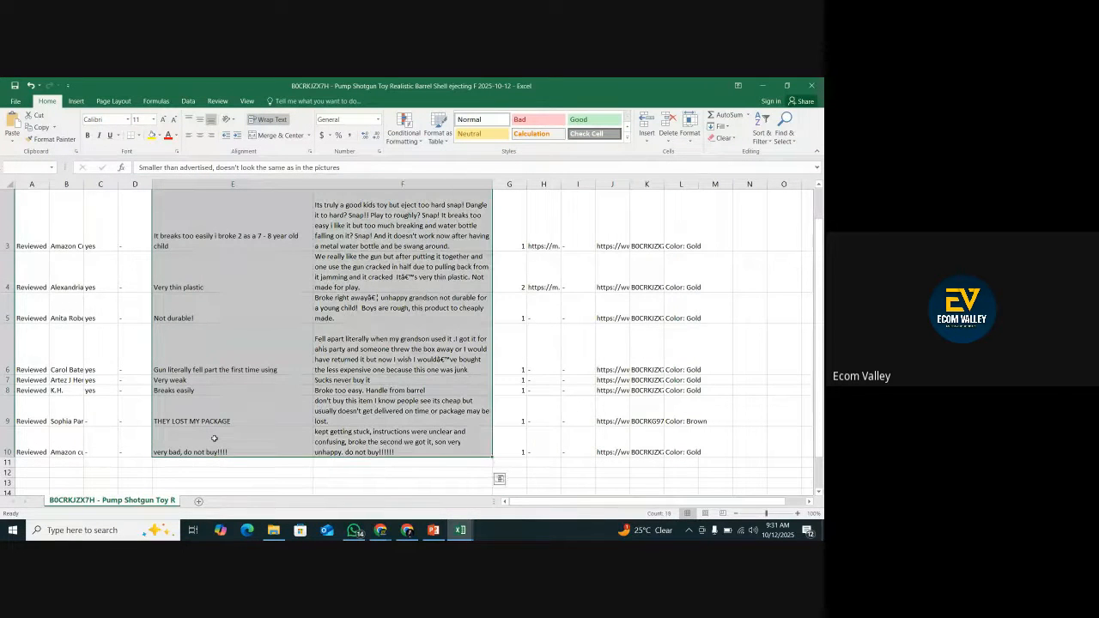
right_click(267, 271)
left_click(288, 293)
scroll(287, 293, "up", 1)
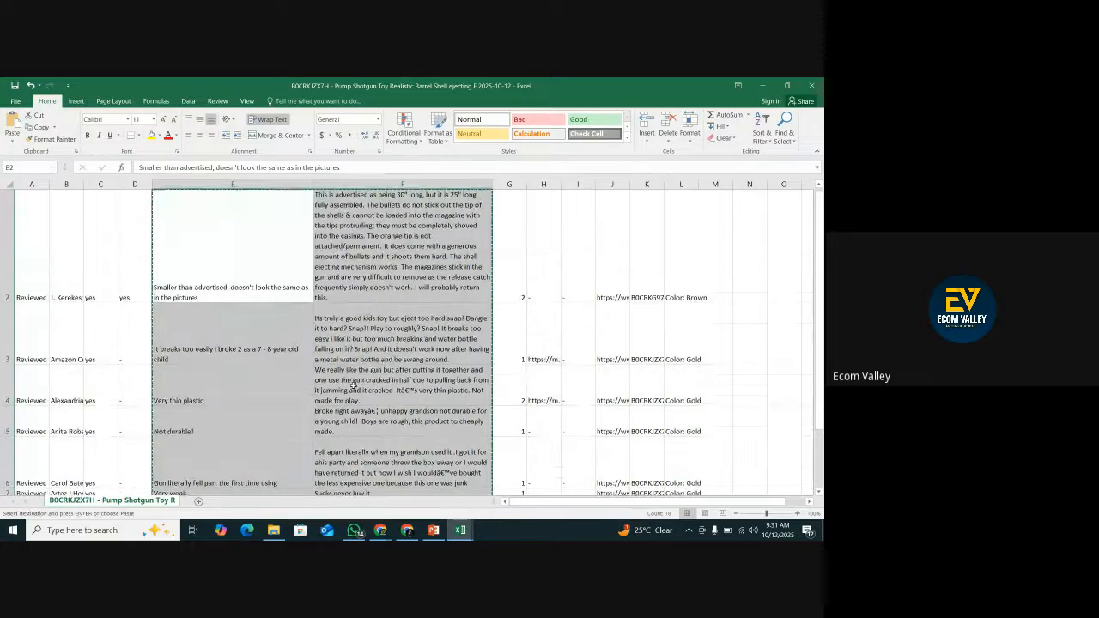
Switch to the ChatGPT conversation in Chrome, paste the copied reviews after the Competitor 3 heading and send the message.
left_click(407, 530)
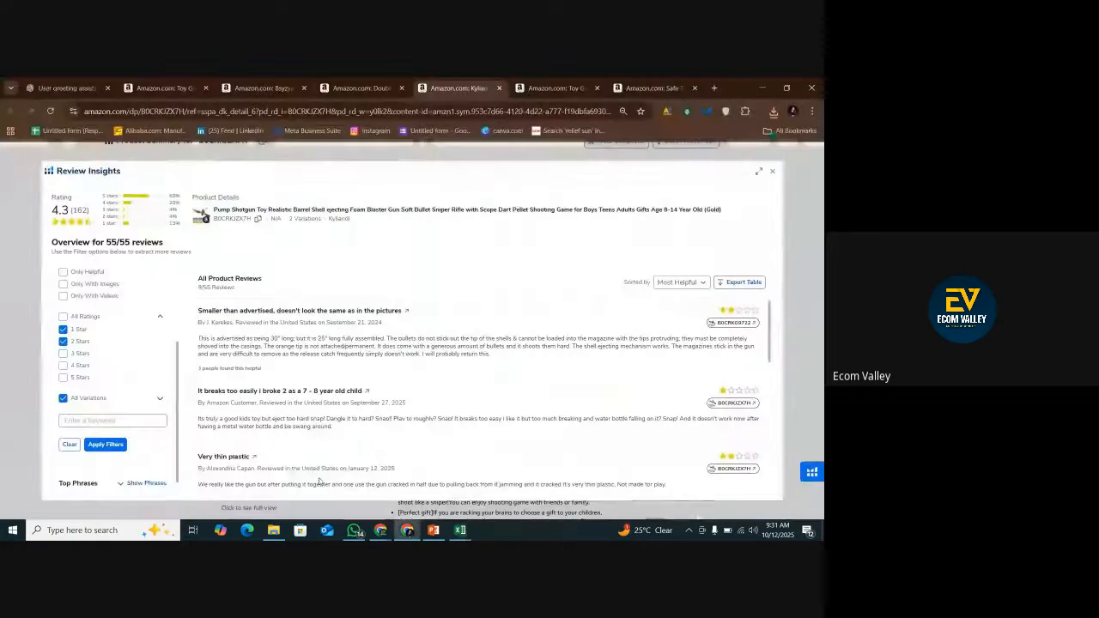
left_click(75, 85)
key("ctrl+v")
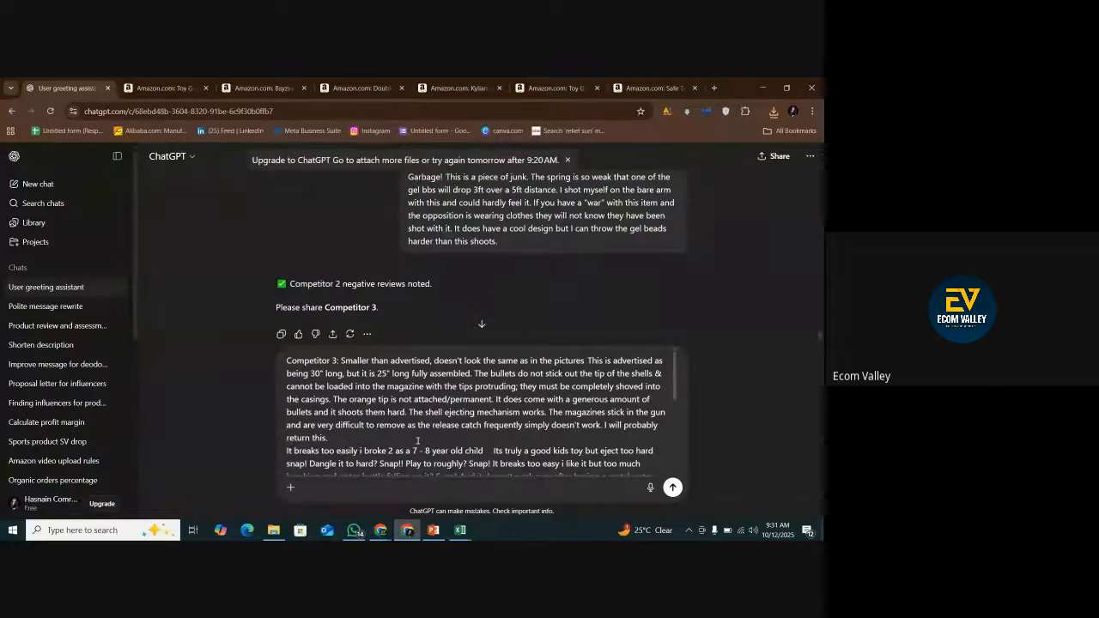
key("Return")
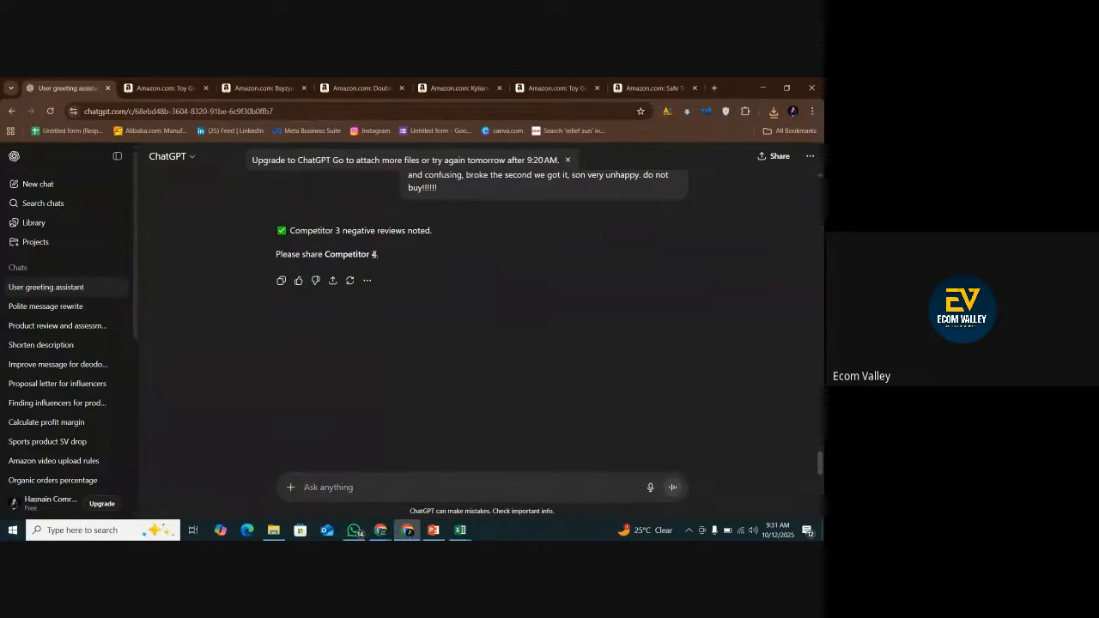
Start a new ChatGPT message with the heading "comp no 4:".
right_click(373, 254)
key("Escape")
right_click(313, 485)
left_click(339, 362)
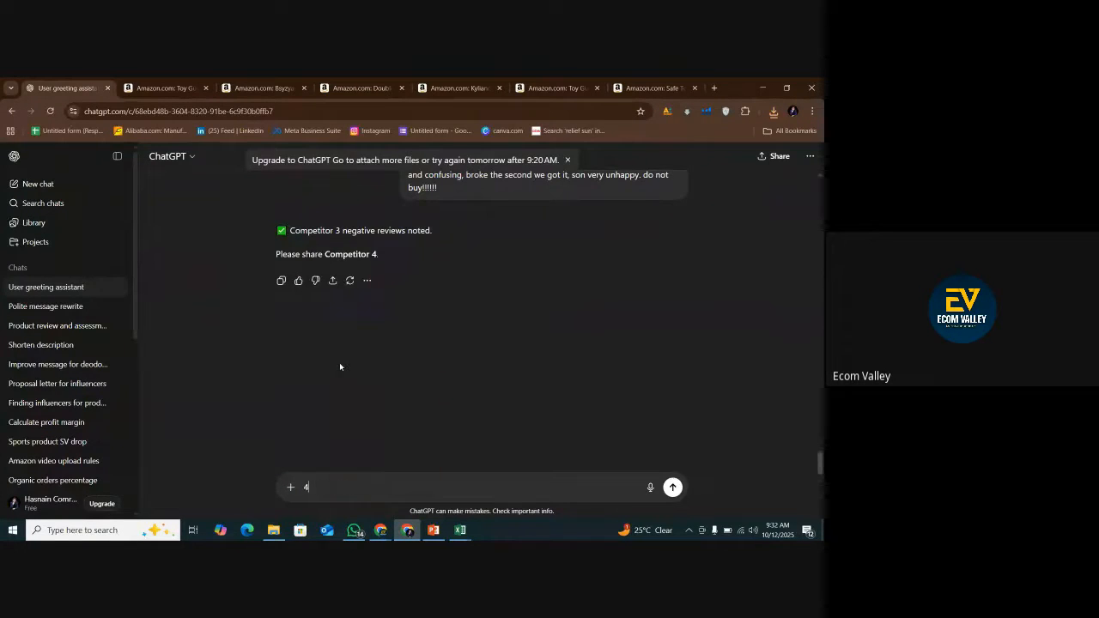
key("BackSpace")
type("comp no 4:")
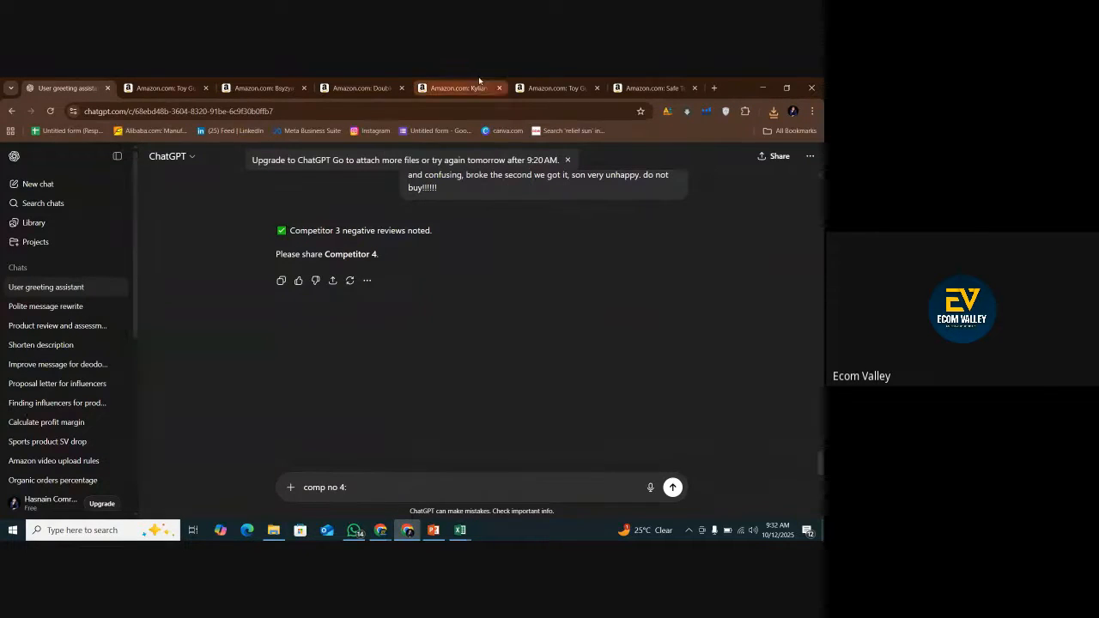
Load Review Insights for the fourth competitor's Amazon listing, B0DJM15F1W, and dismiss the experience rating request.
left_click(455, 87)
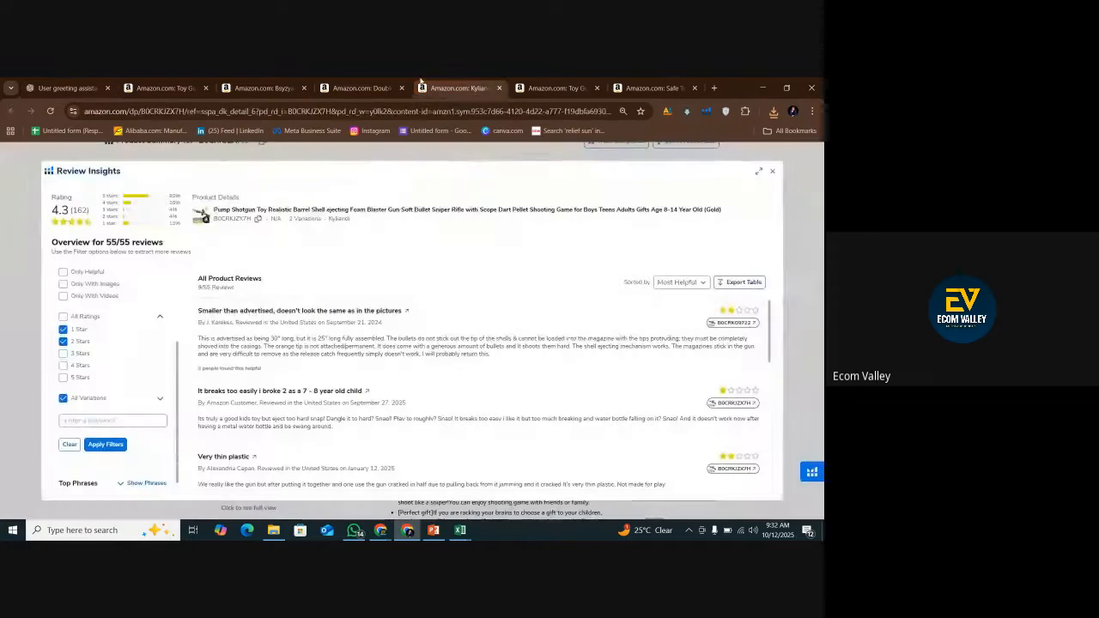
left_click(549, 81)
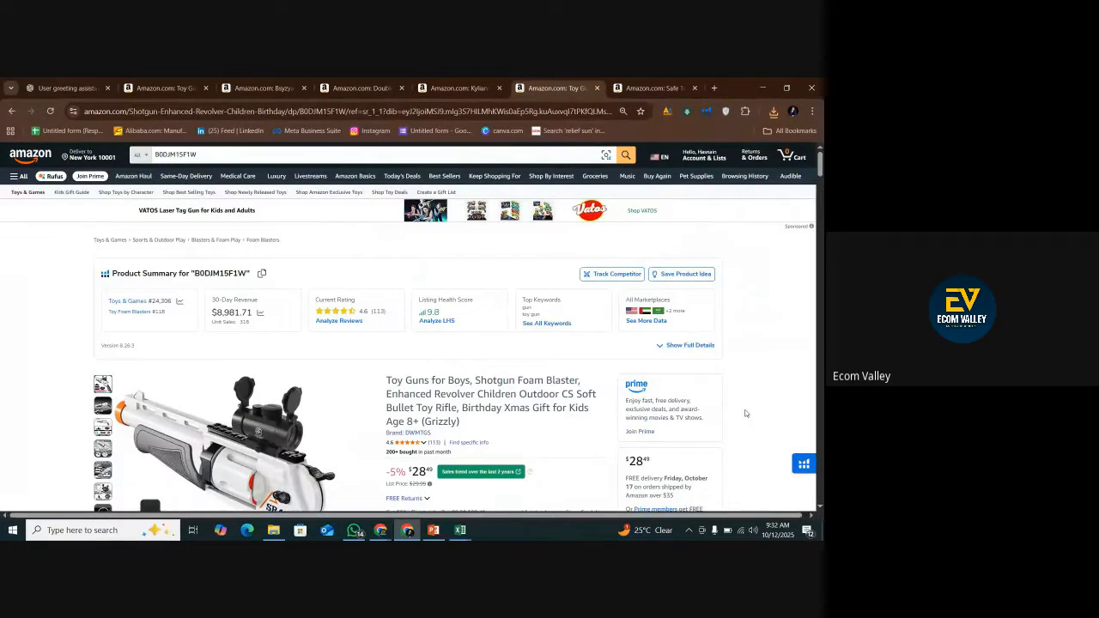
left_click(794, 464)
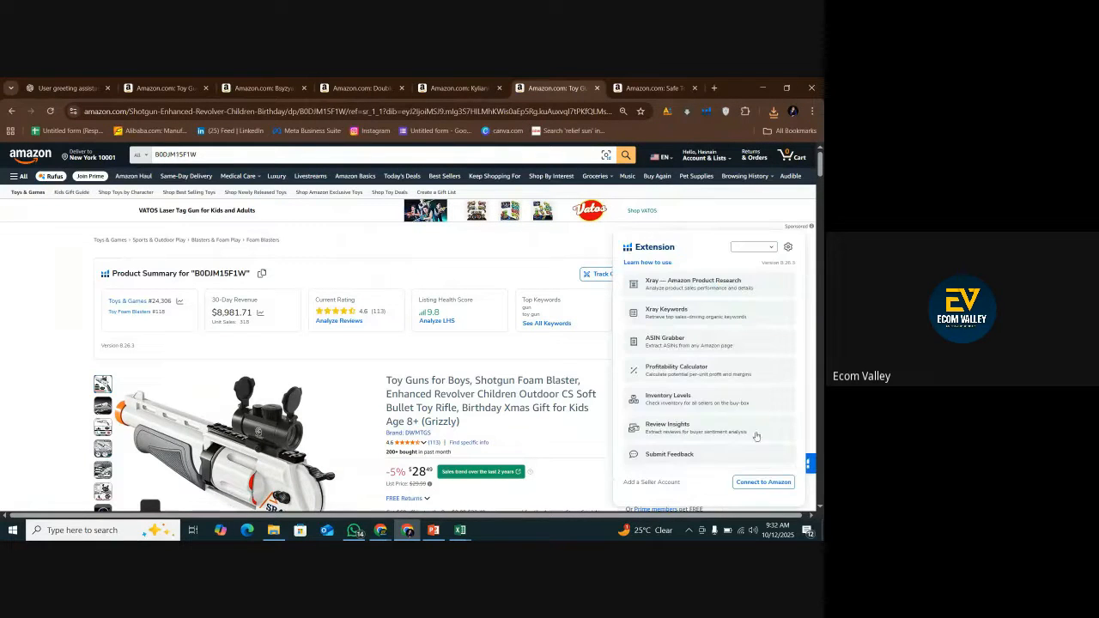
left_click(666, 429)
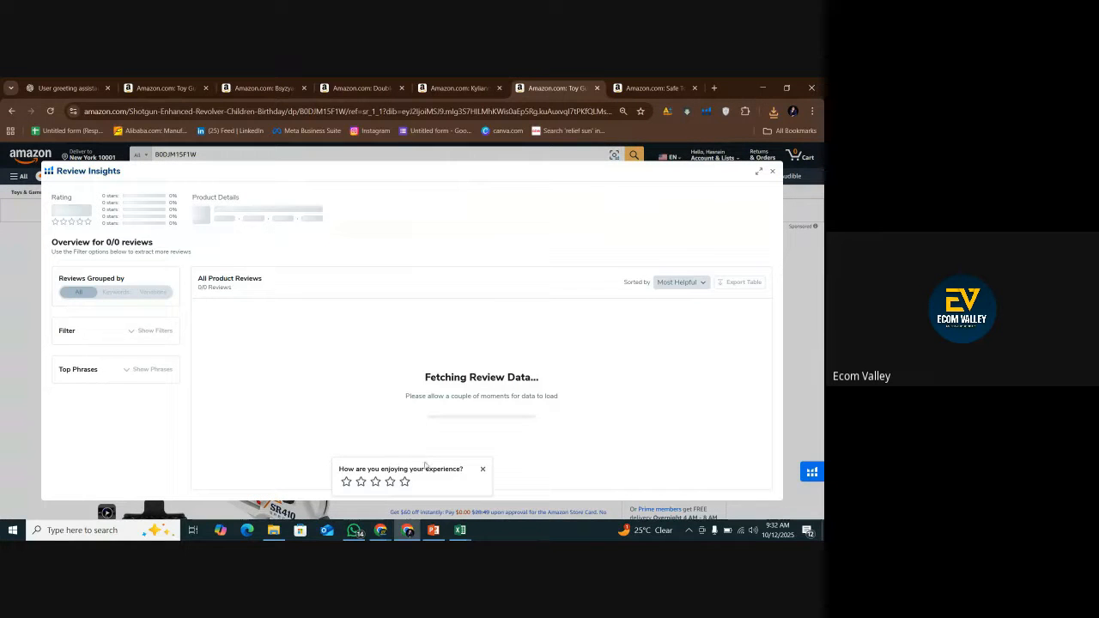
left_click(483, 470)
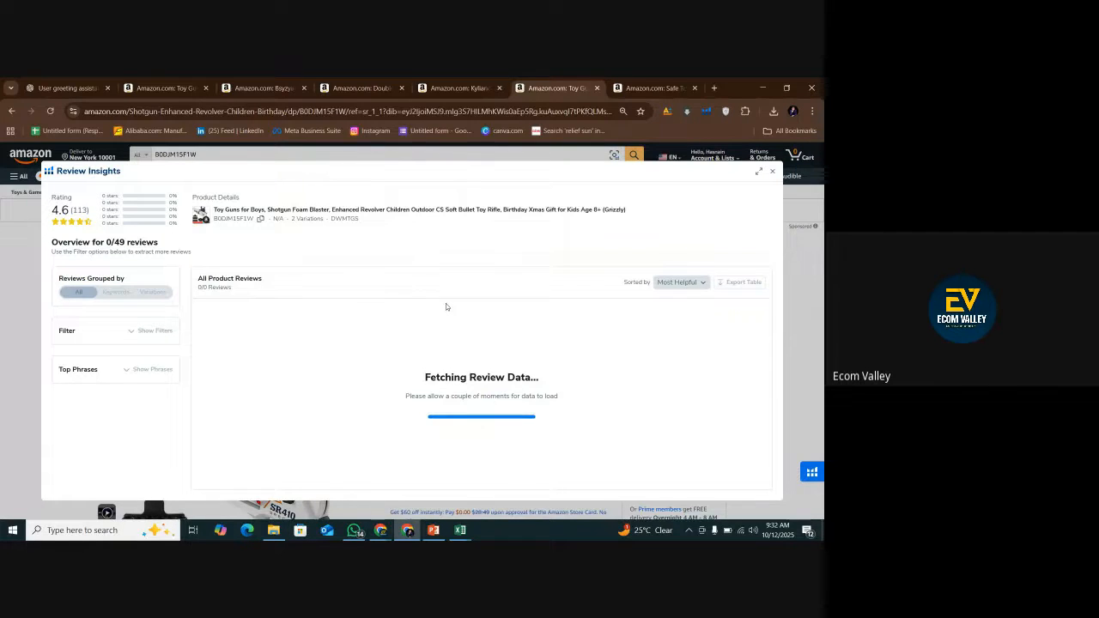
Filter the fourth competitor's reviews to 1-star and 2-star ratings only, keeping all variations.
left_click(155, 331)
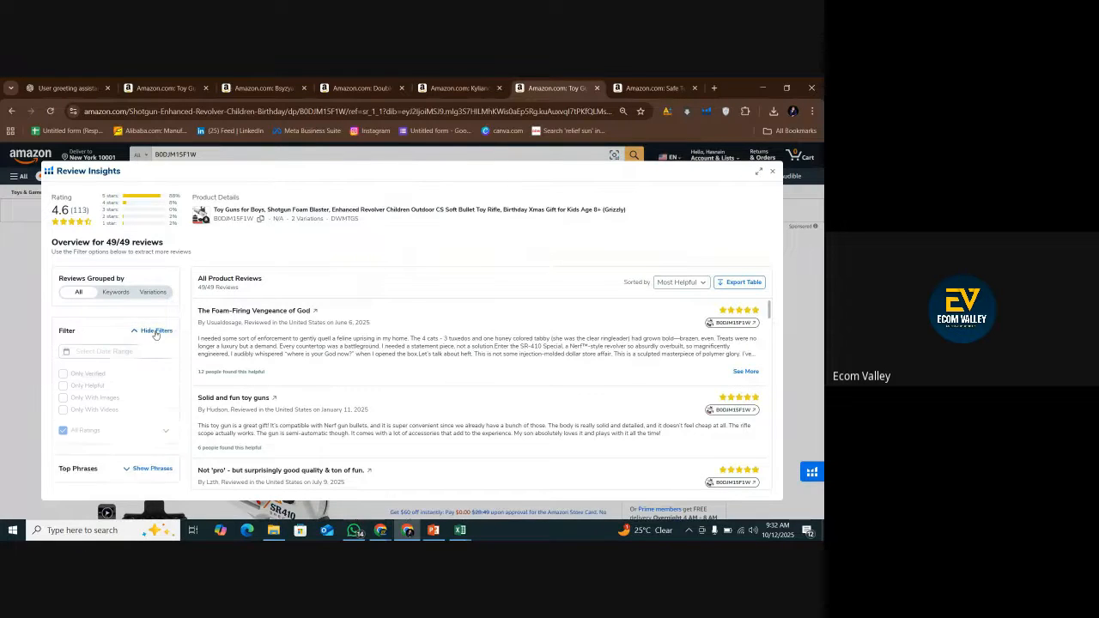
left_click(62, 430)
scroll(157, 411, "down", 1)
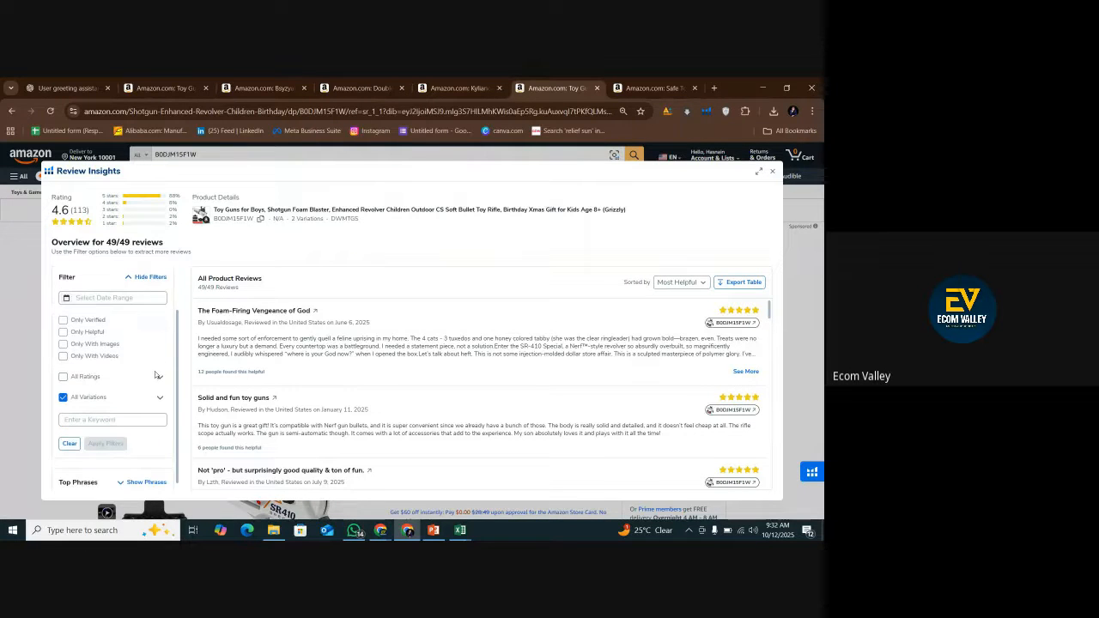
left_click(159, 378)
left_click(62, 389)
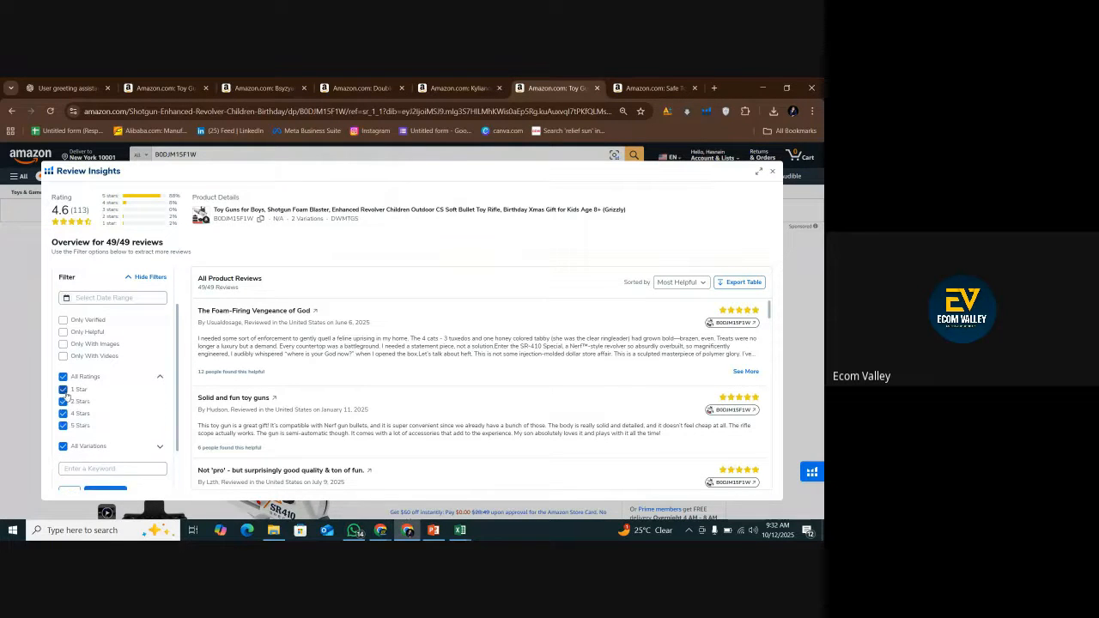
left_click(62, 425)
left_click(63, 413)
left_click(63, 415)
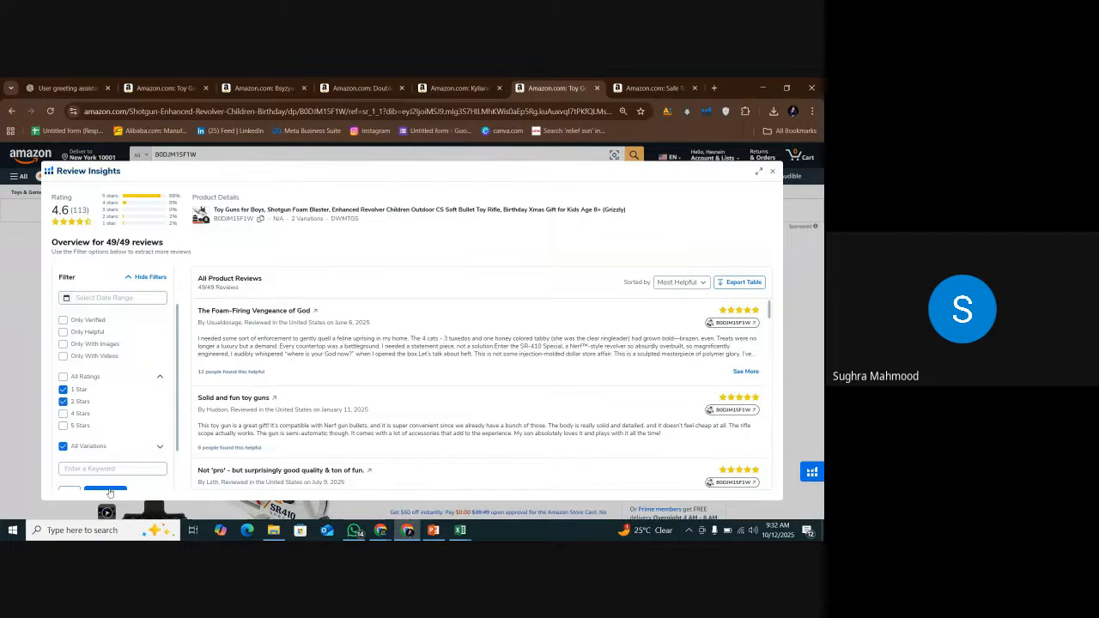
scroll(109, 481, "down", 1)
left_click(101, 439)
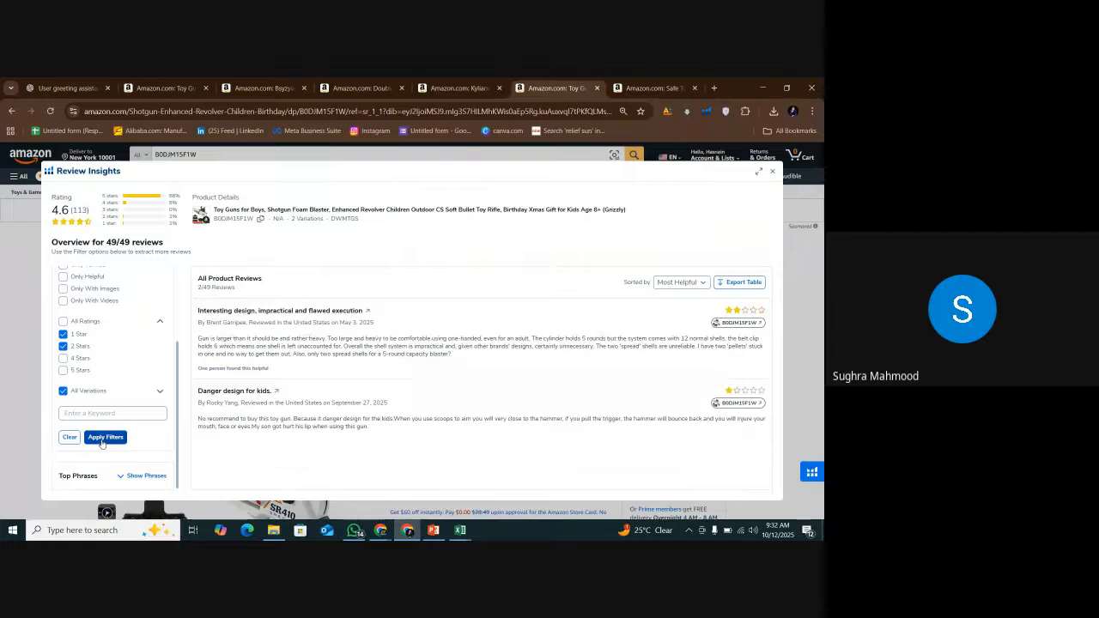
Export the fourth competitor's filtered reviews as a table and open the downloaded file in Excel.
left_click(750, 283)
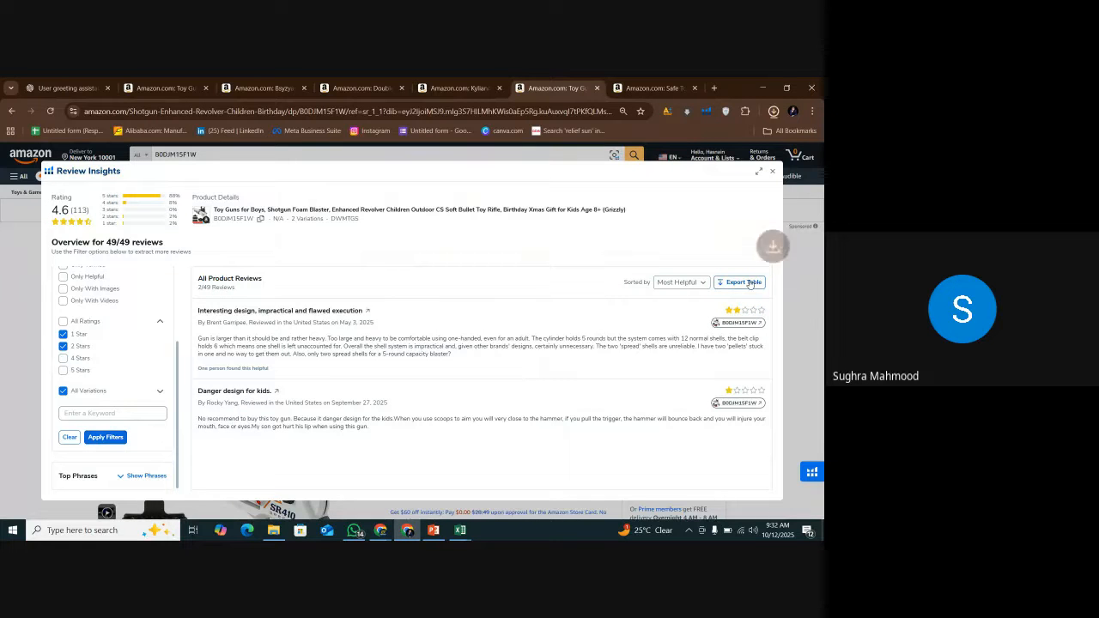
left_click(773, 113)
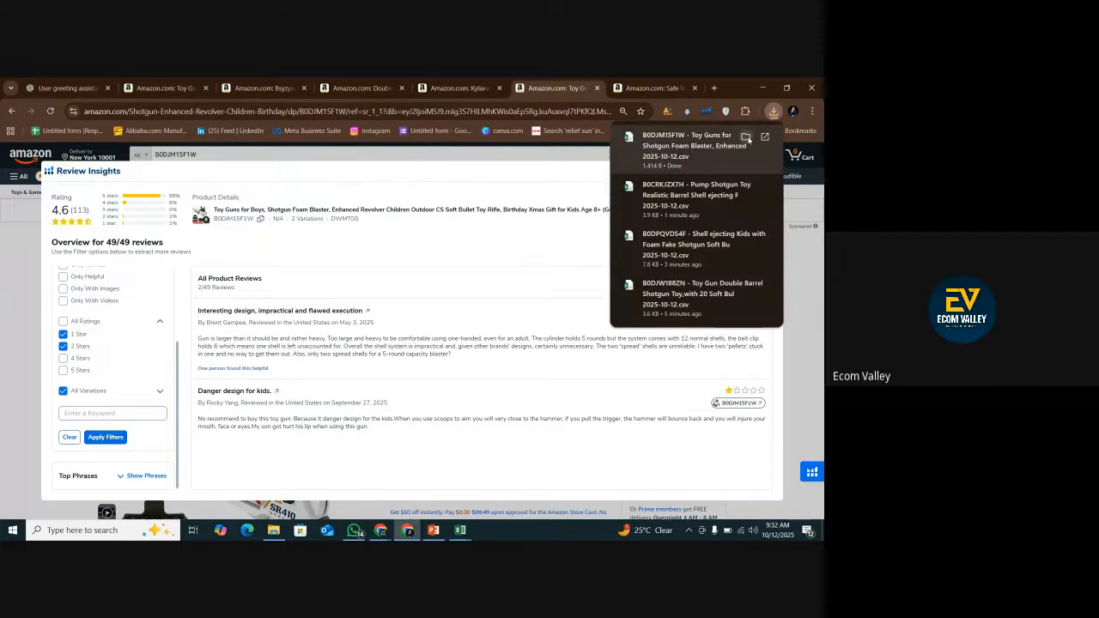
left_click(745, 137)
double_click(426, 311)
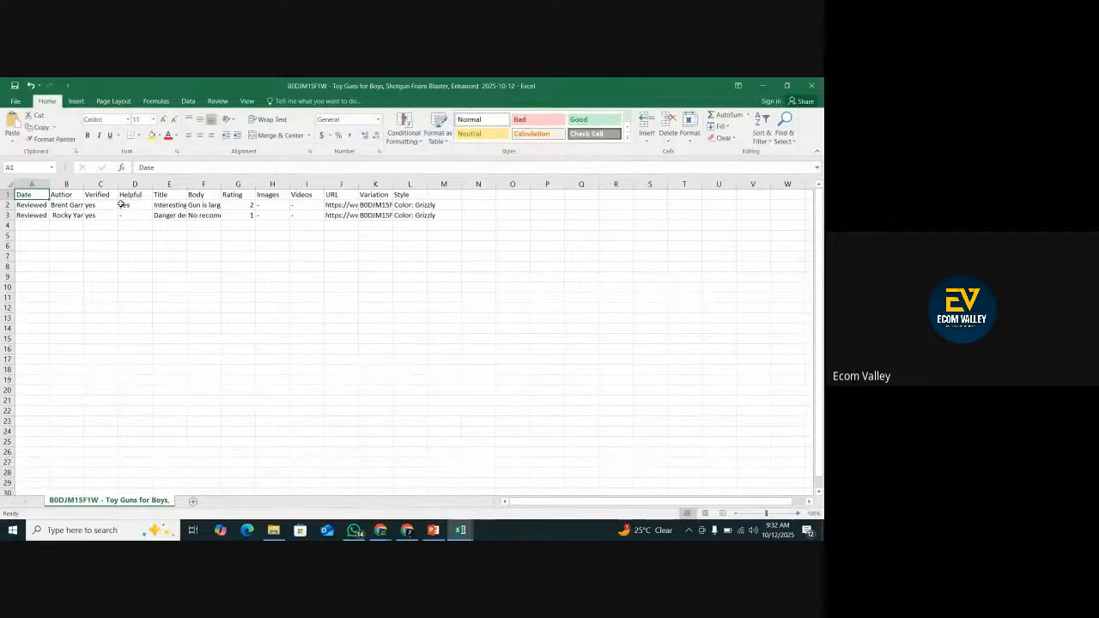
Copy the fourth competitor's review titles and bodies in E2:F3.
left_click_drag(167, 204, 206, 215)
right_click(199, 215)
left_click(225, 236)
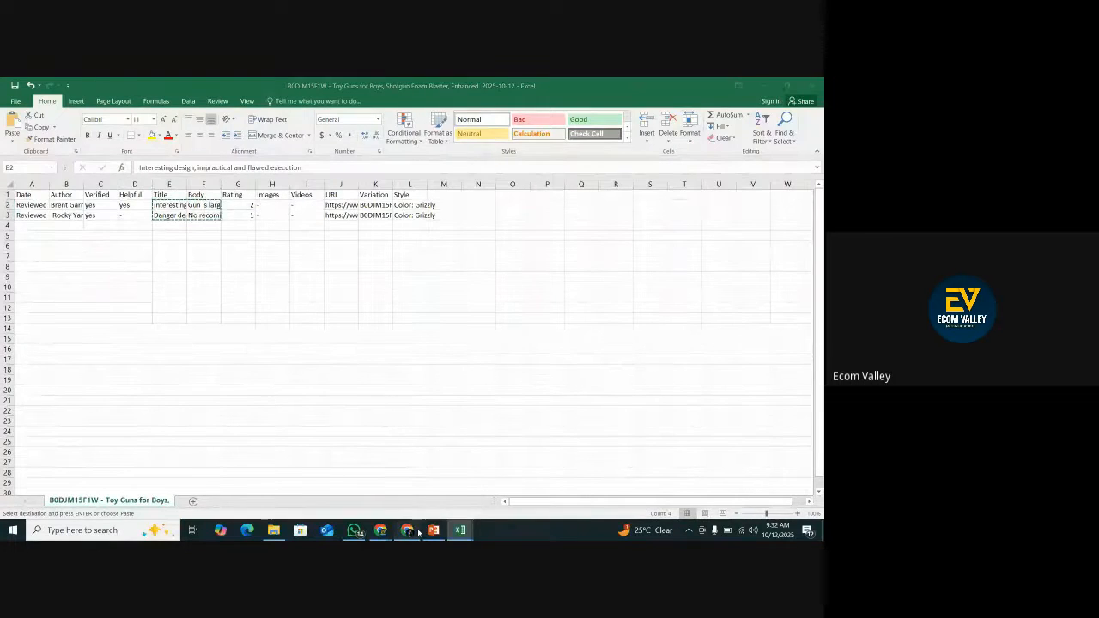
Return to ChatGPT, paste the copied reviews after the "comp no 4:" heading, send the message and dismiss the upgrade notice.
key("alt+Tab")
left_click(64, 87)
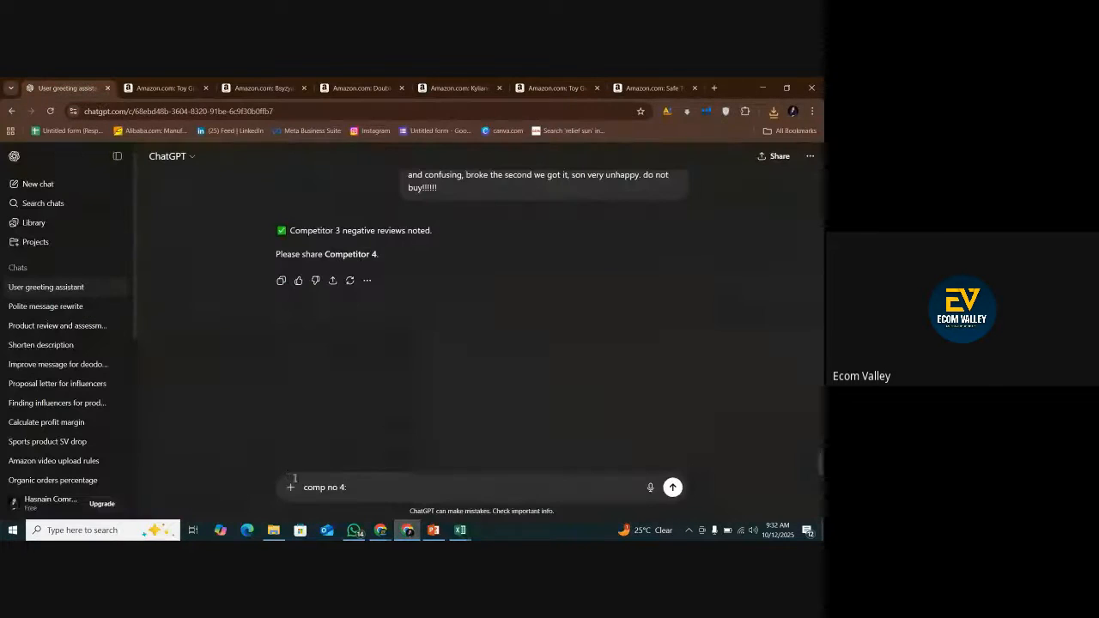
key("ctrl+v")
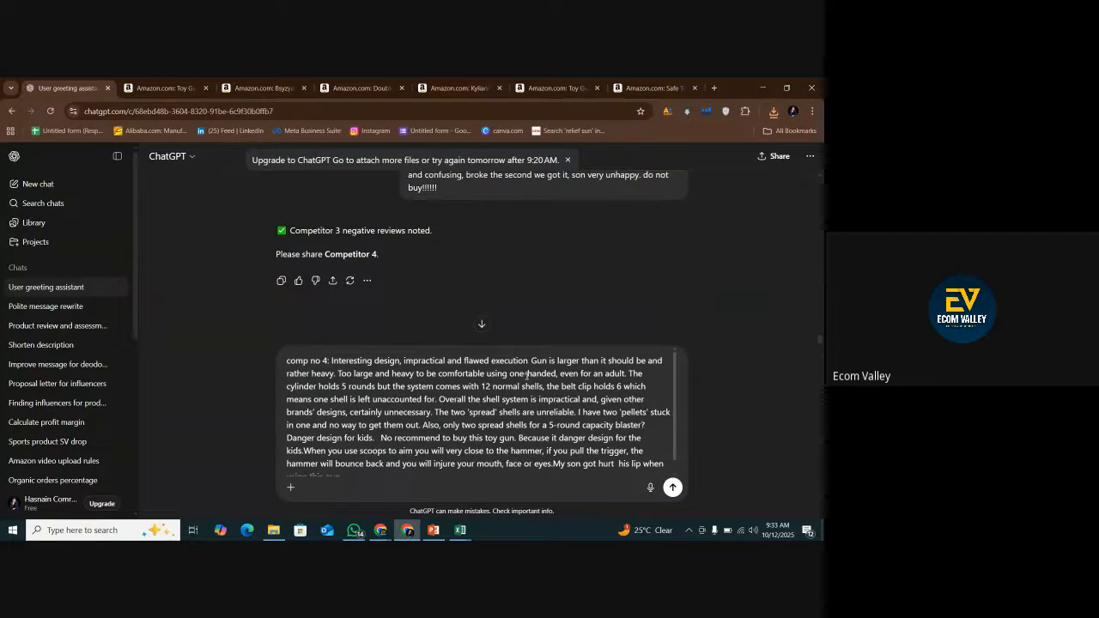
key("Return")
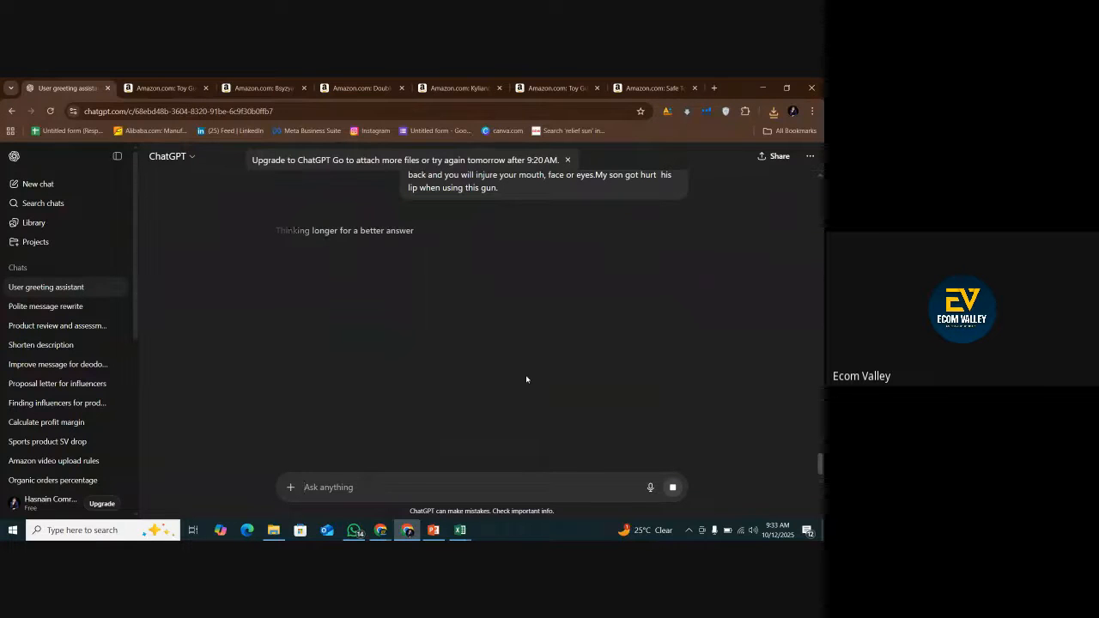
left_click(570, 162)
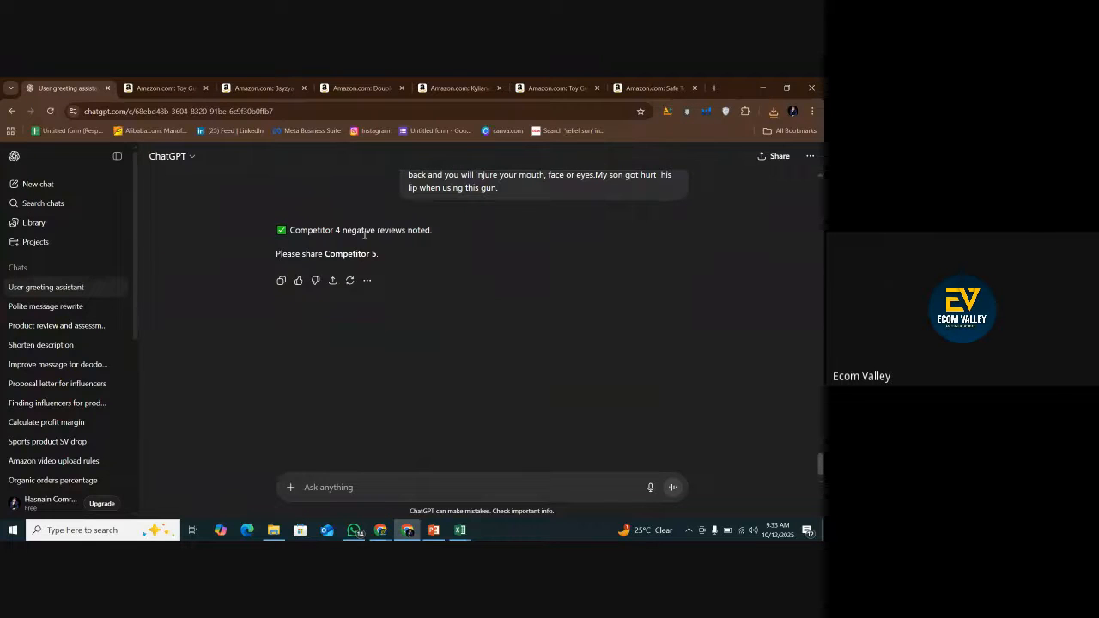
Copy "Competitor 5" from ChatGPT's reply and paste it as the heading of a new message, followed by a colon.
left_click_drag(325, 253, 377, 254)
right_click(378, 257)
left_click(287, 478)
right_click(317, 472)
left_click(339, 371)
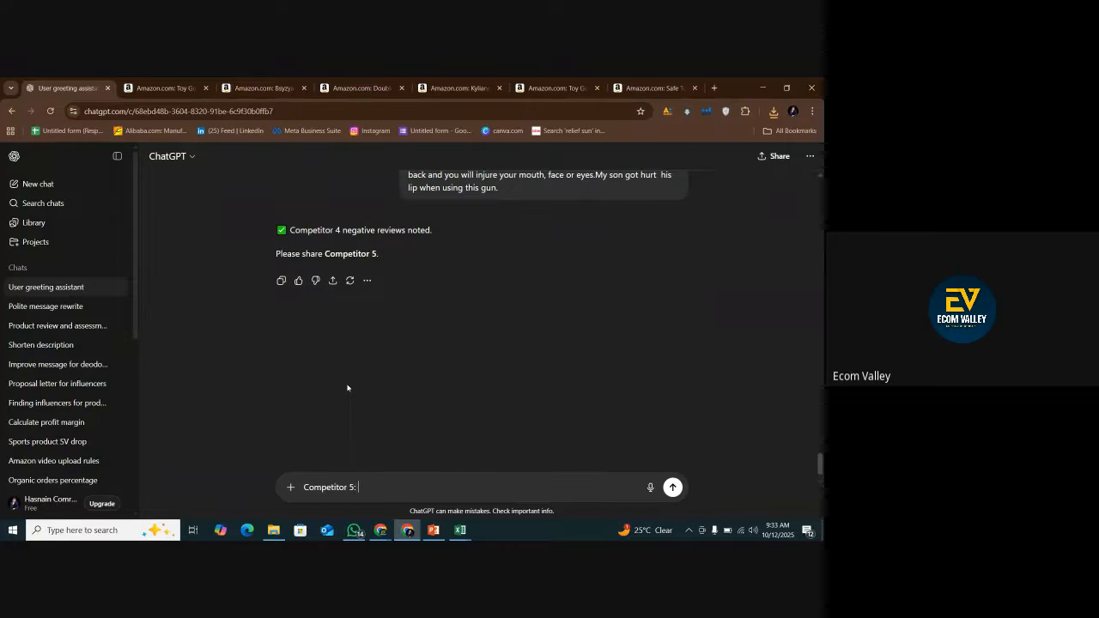
Switch to the fifth competitor's Amazon listing, B0CJNLRY2M, and load its Review Insights from the product research extension.
left_click(652, 88)
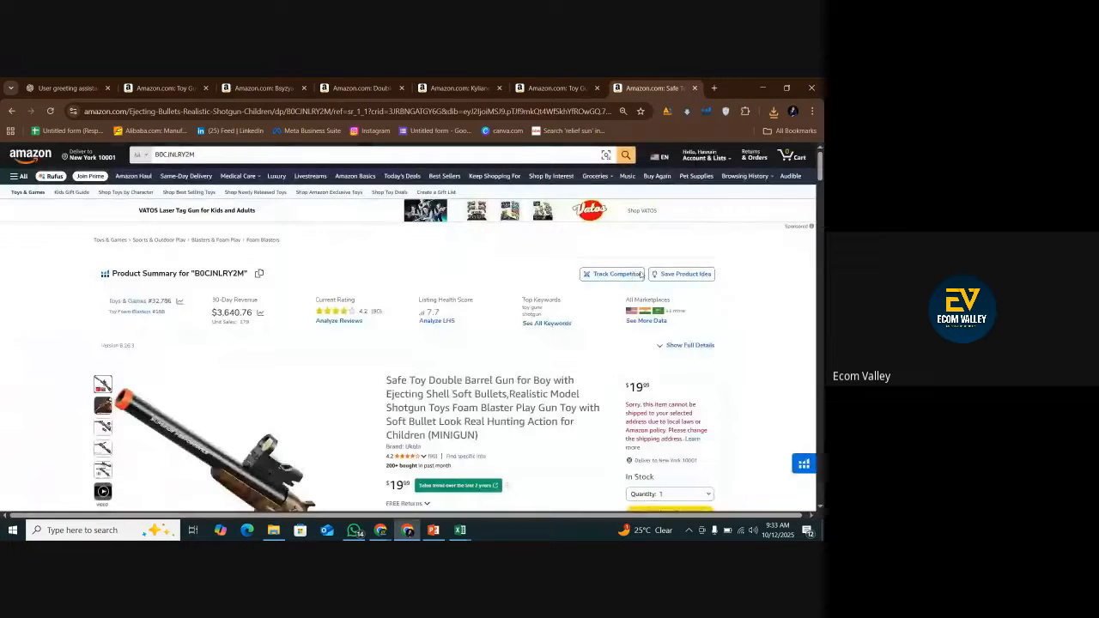
scroll(704, 240, "down", 2)
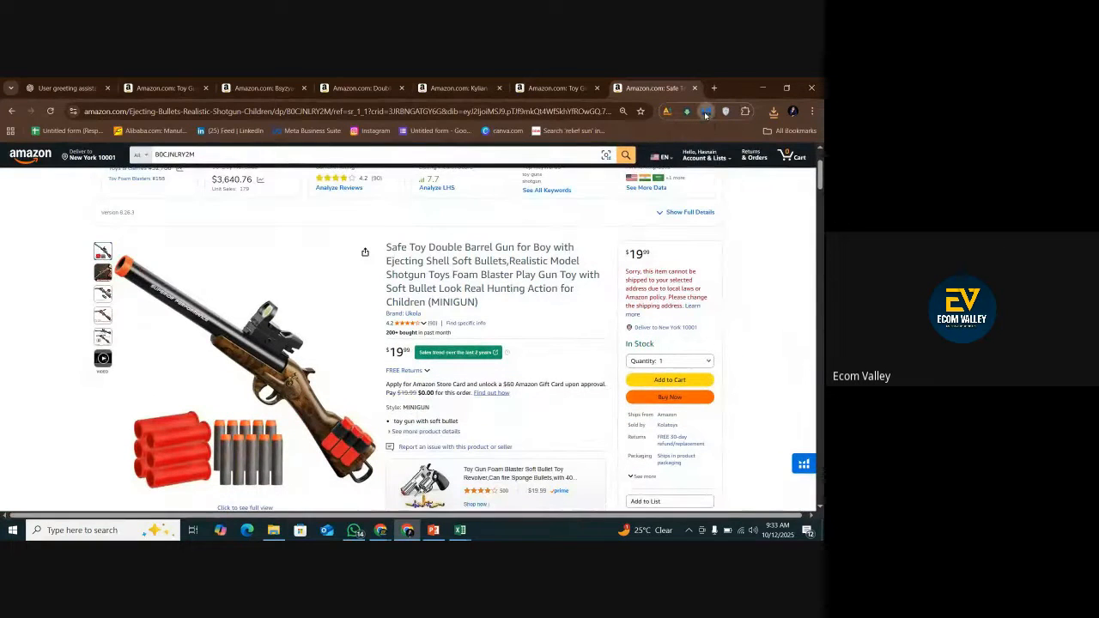
left_click(706, 111)
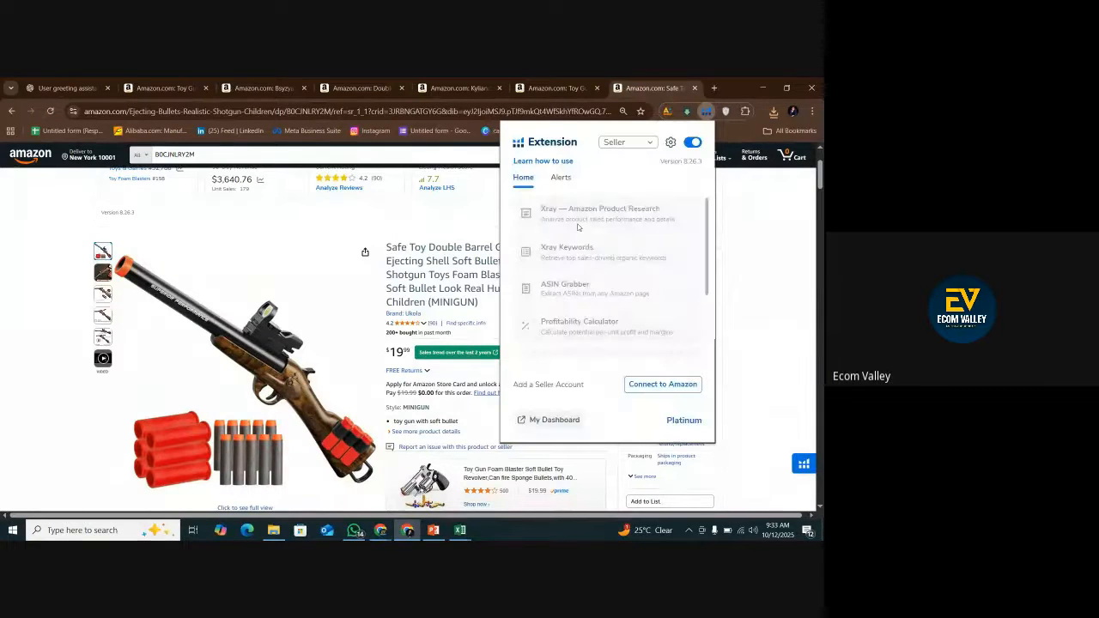
scroll(593, 296, "down", 2)
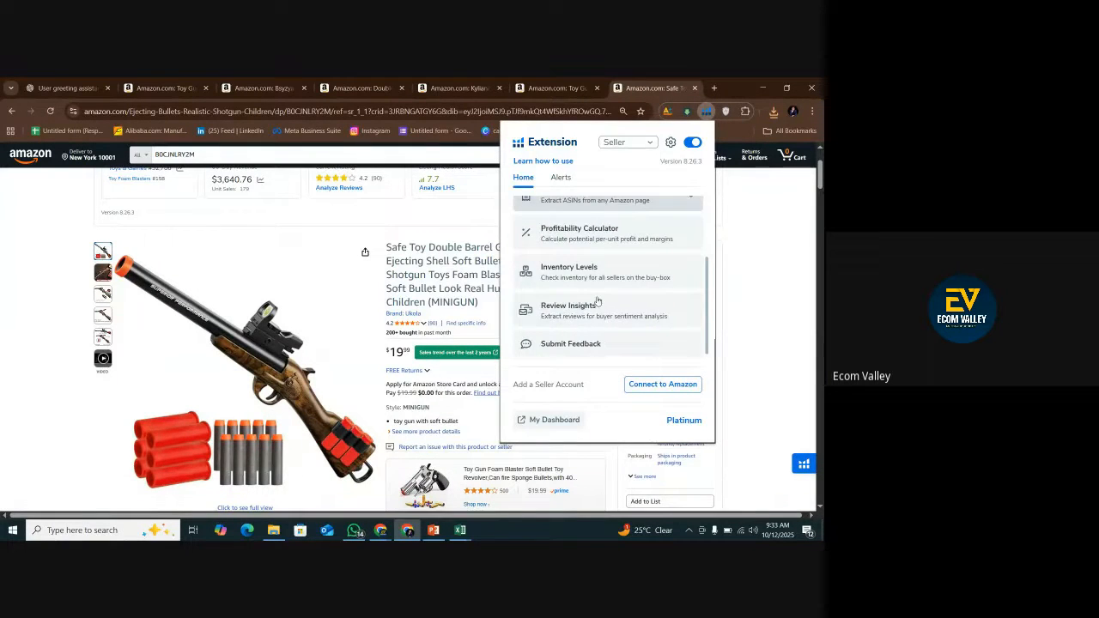
left_click(566, 309)
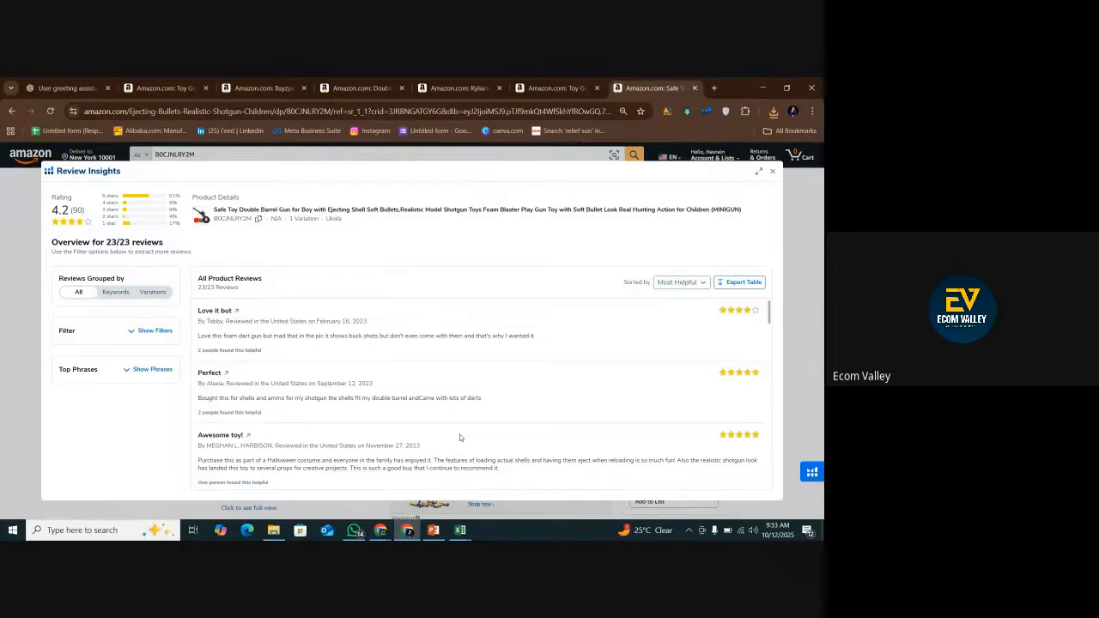
Filter the fifth competitor's reviews to 1 Star and 2 Stars only by excluding the 3, 4 and 5 star ratings.
left_click(150, 331)
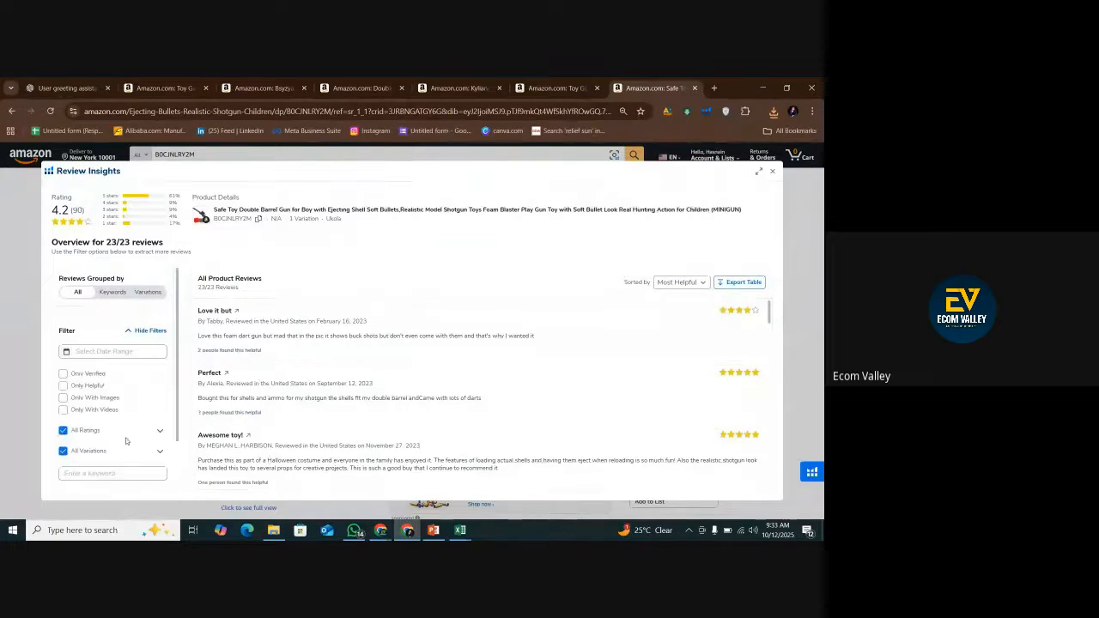
left_click(160, 430)
scroll(101, 426, "down", 1)
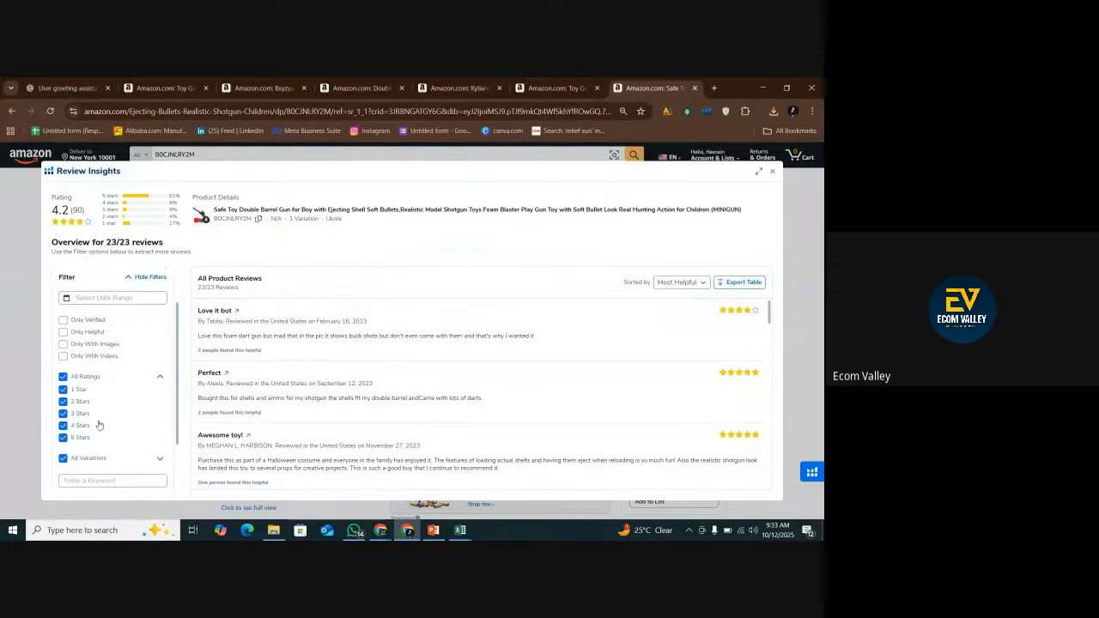
left_click(90, 414)
left_click(93, 426)
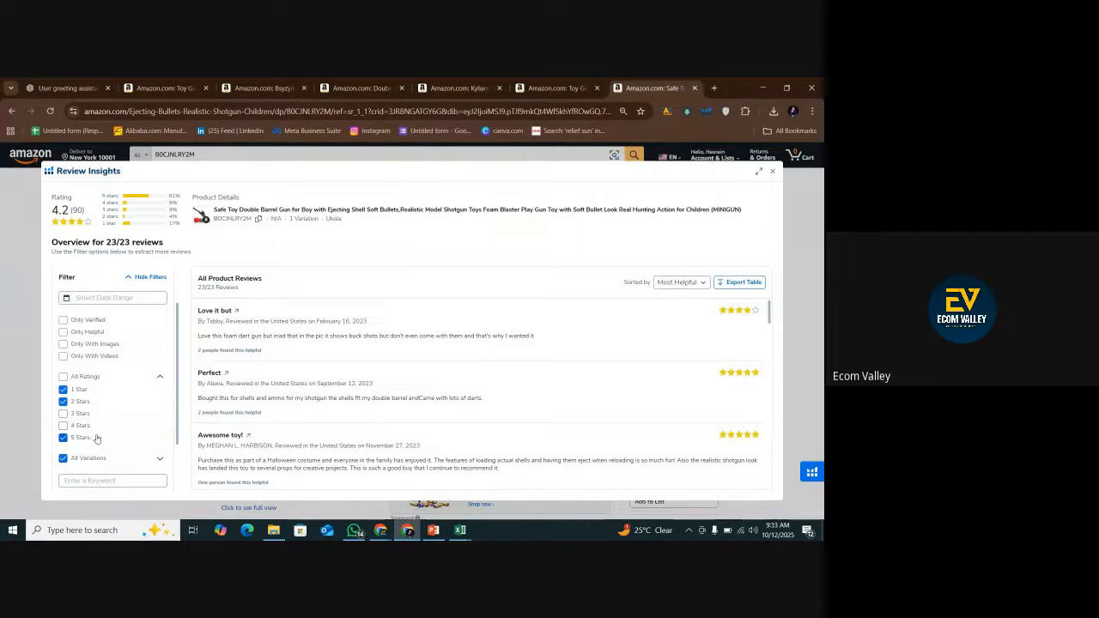
left_click(95, 438)
scroll(96, 446, "down", 1)
left_click(100, 453)
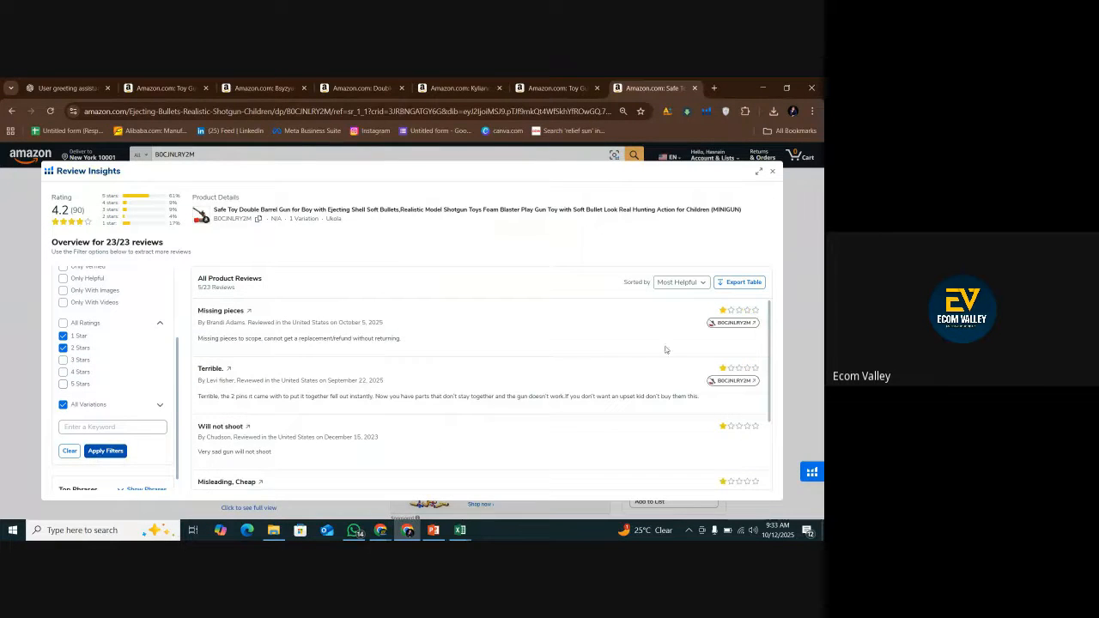
Export the fifth competitor's filtered reviews as a table and open the downloaded file in Excel.
left_click(726, 282)
left_click(775, 111)
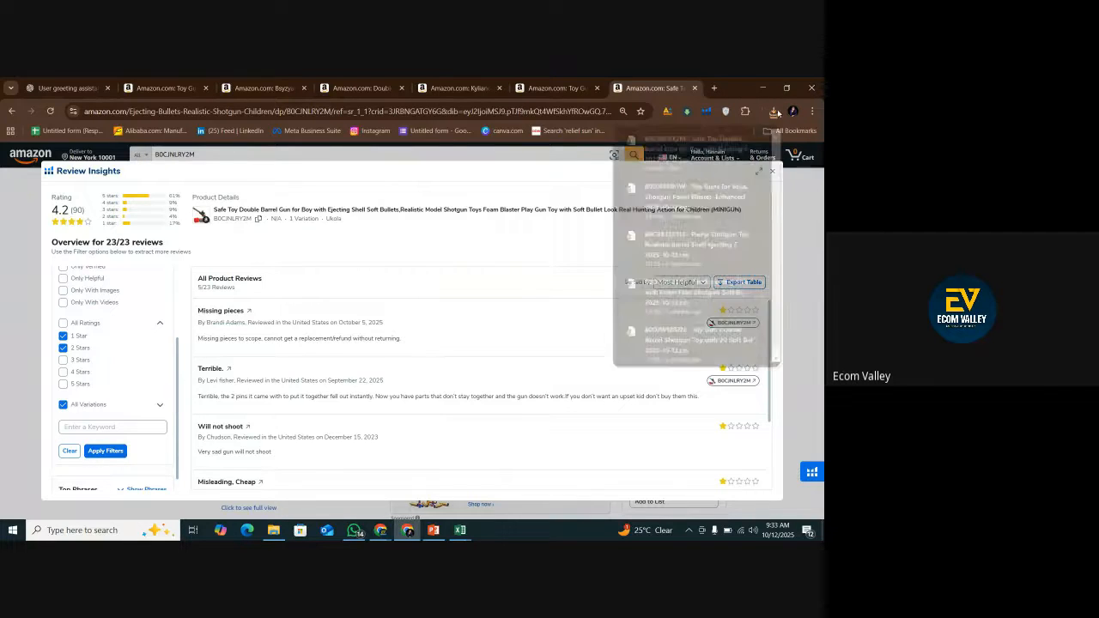
left_click(736, 139)
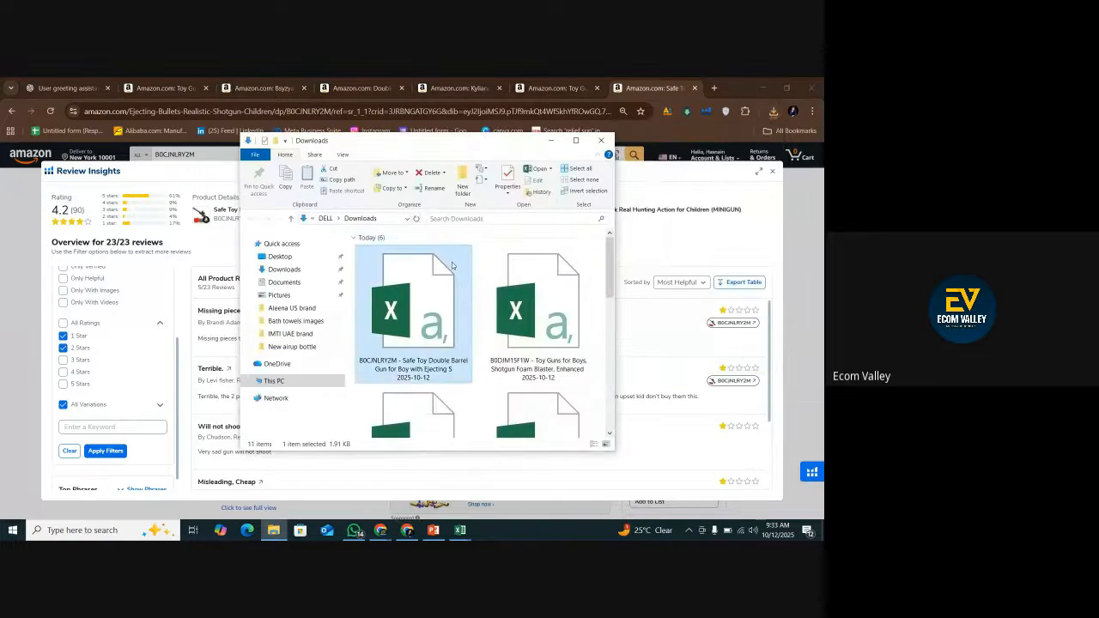
double_click(452, 265)
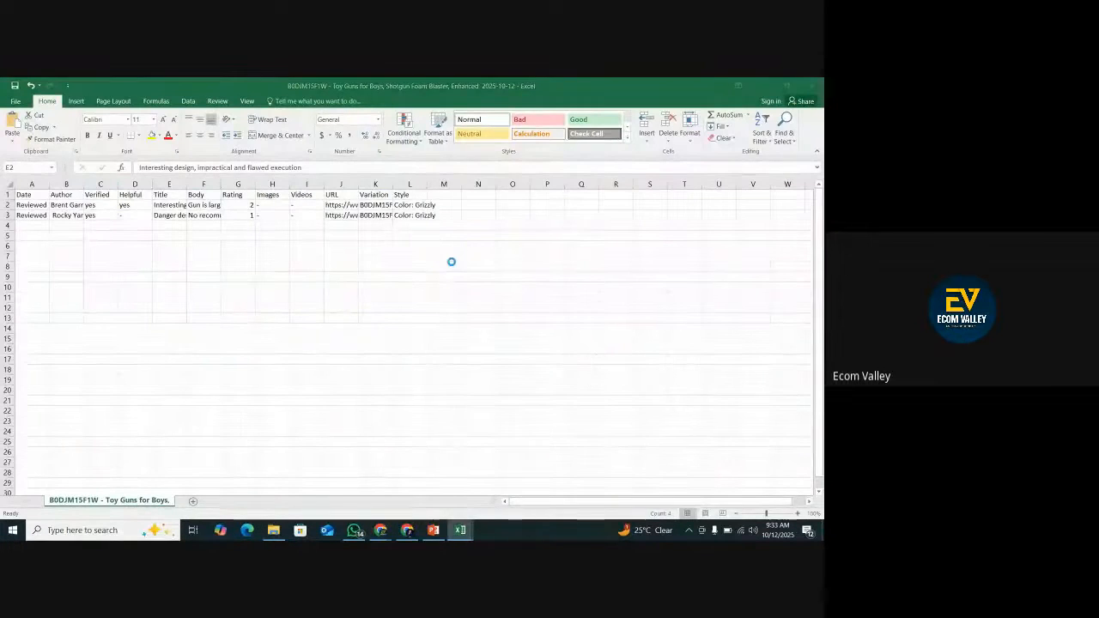
Copy the fifth competitor's review titles and bodies in E2:F6.
left_click_drag(169, 205, 197, 247)
right_click(197, 247)
left_click(219, 266)
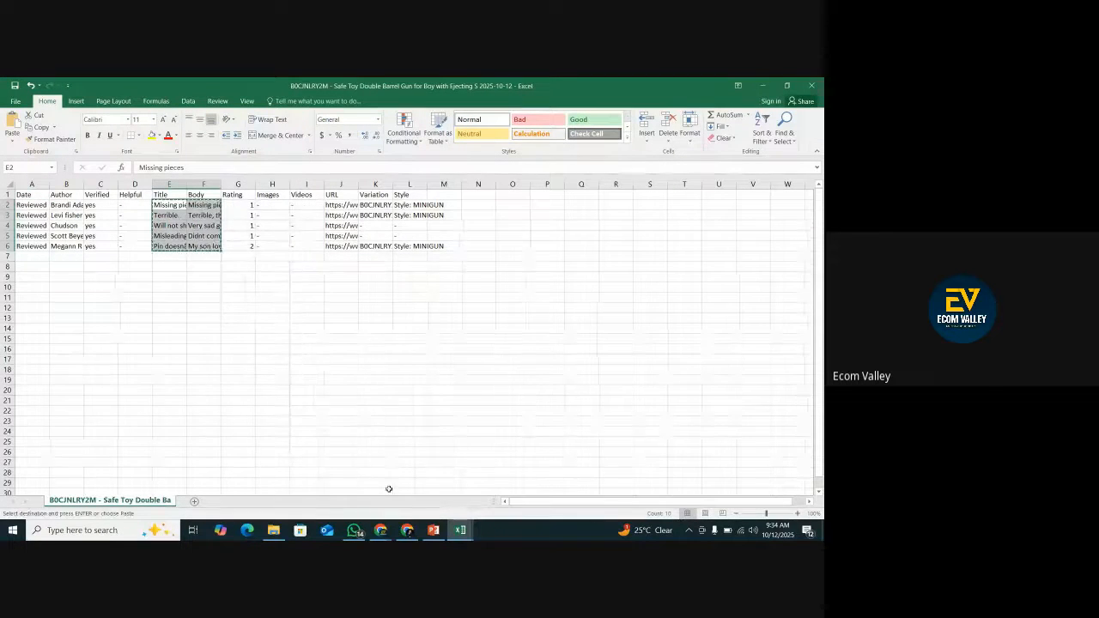
Return to the ChatGPT conversation and paste the copied reviews after the "Competitor 5:" heading.
left_click(407, 530)
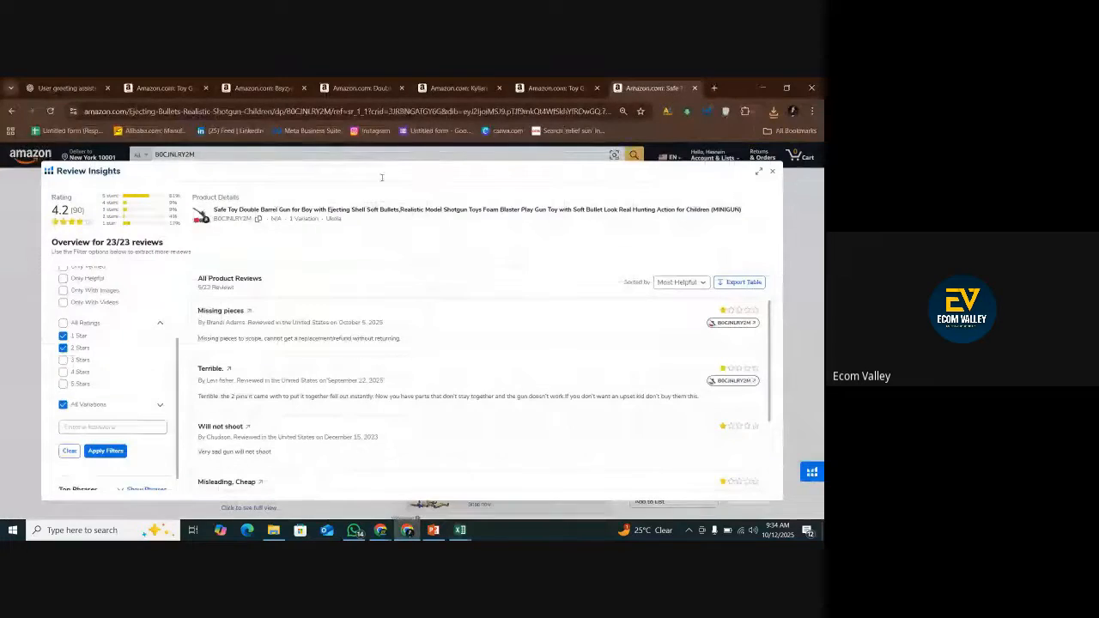
left_click(88, 83)
key("ctrl+v")
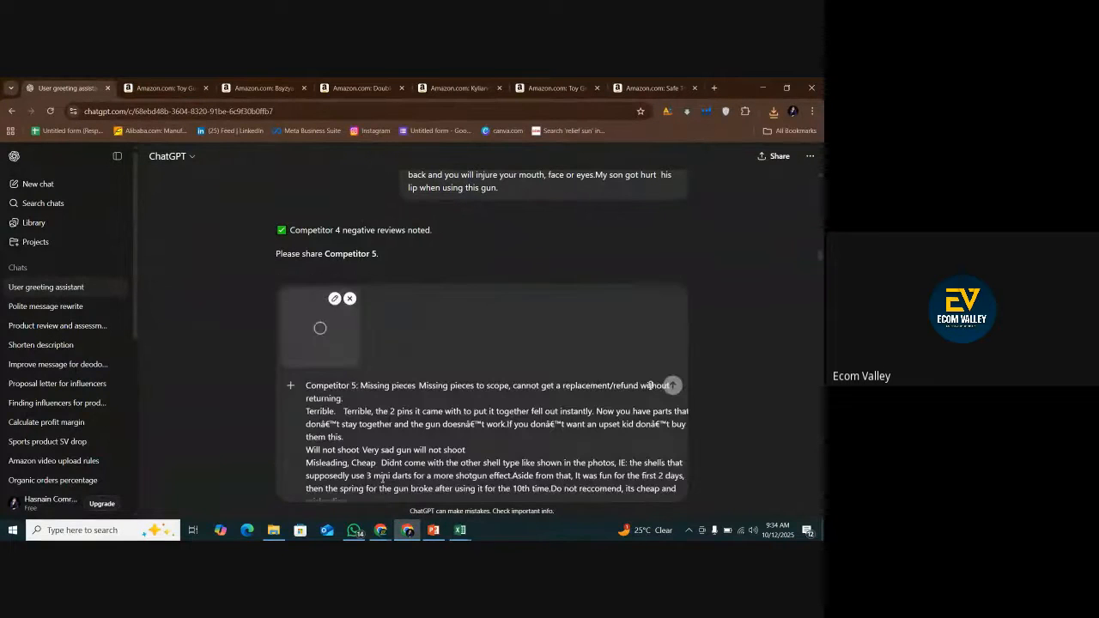
Add "this one is last do your processs" a few lines below the pasted reviews and send the message.
key("shift+Return")
key("shift+Return")
key("shift+Return")
key("shift+Return")
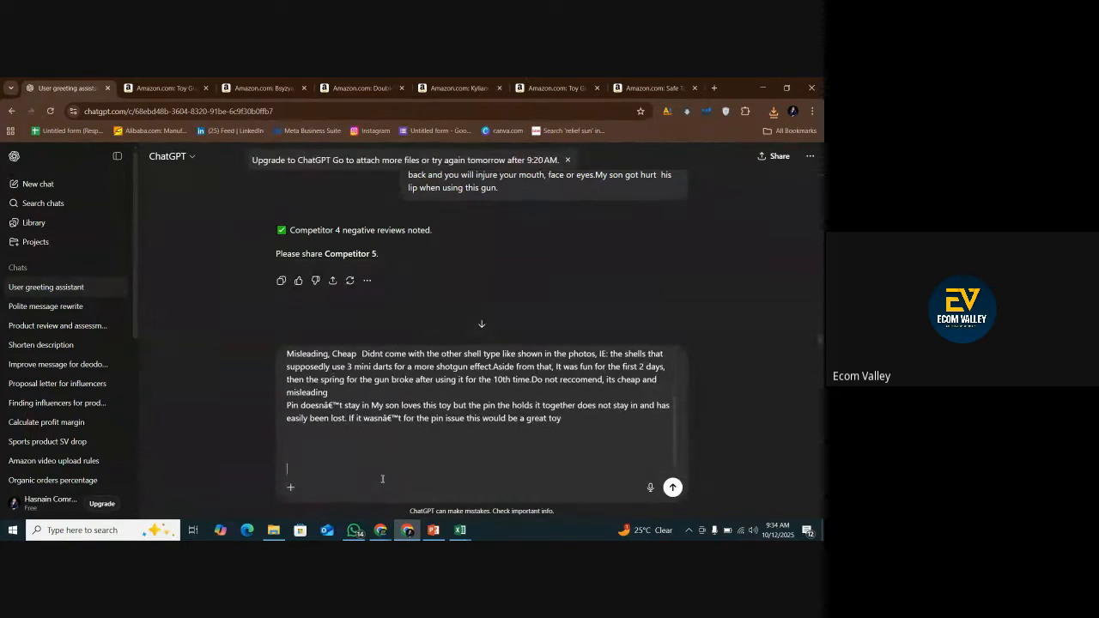
type("this one is last do your processs")
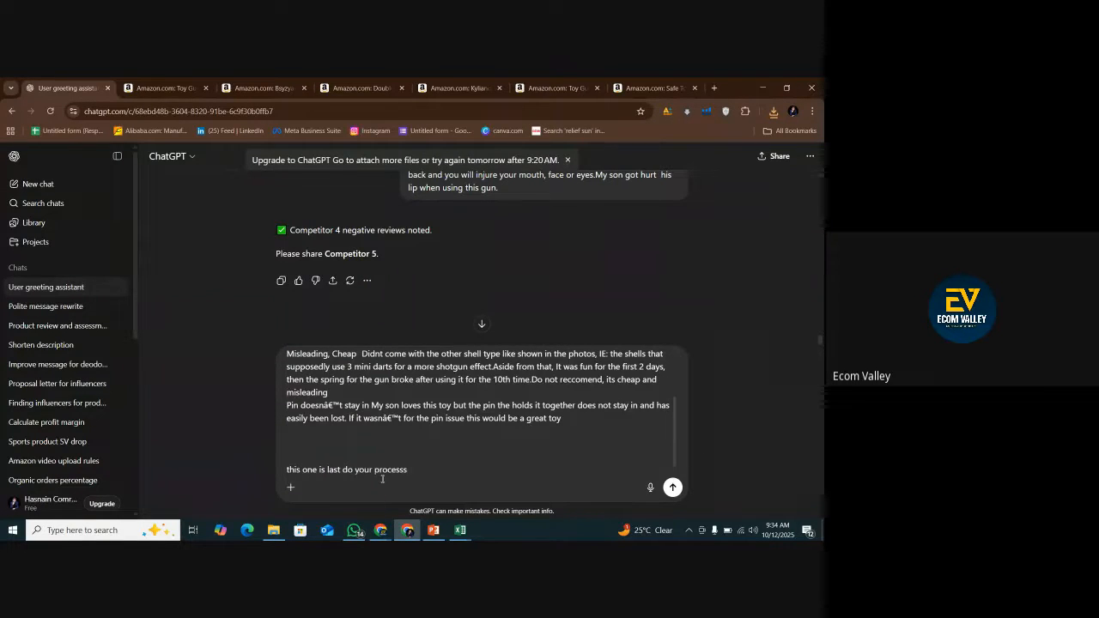
key("Return")
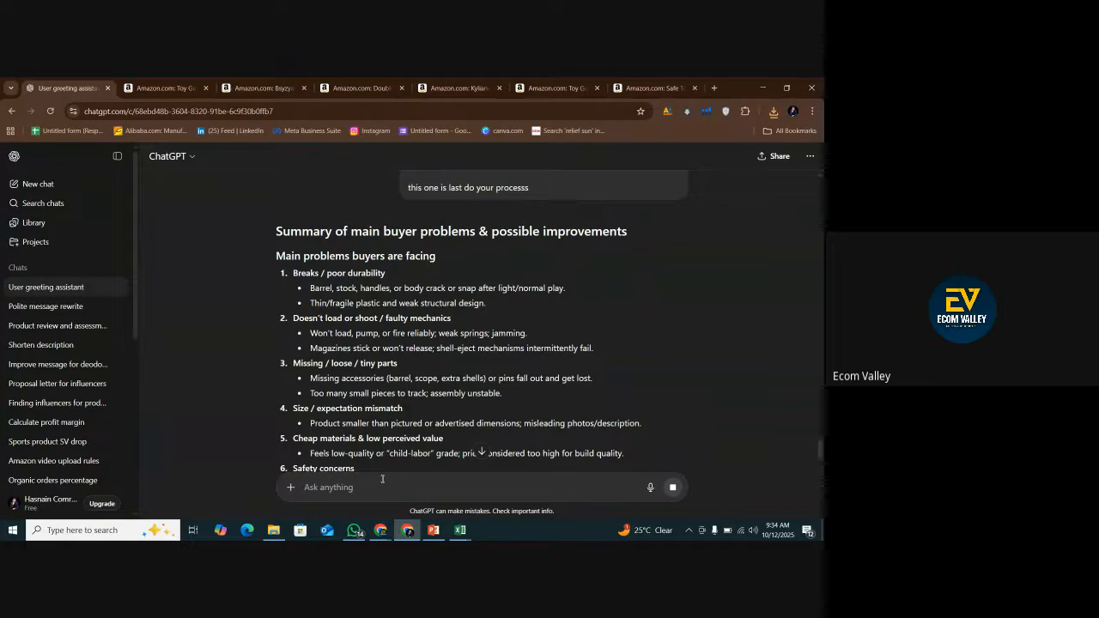
Send ChatGPT the follow-up request "make chart fro easy understanding porblems biuyers facing & imporvments".
type("make chart f")
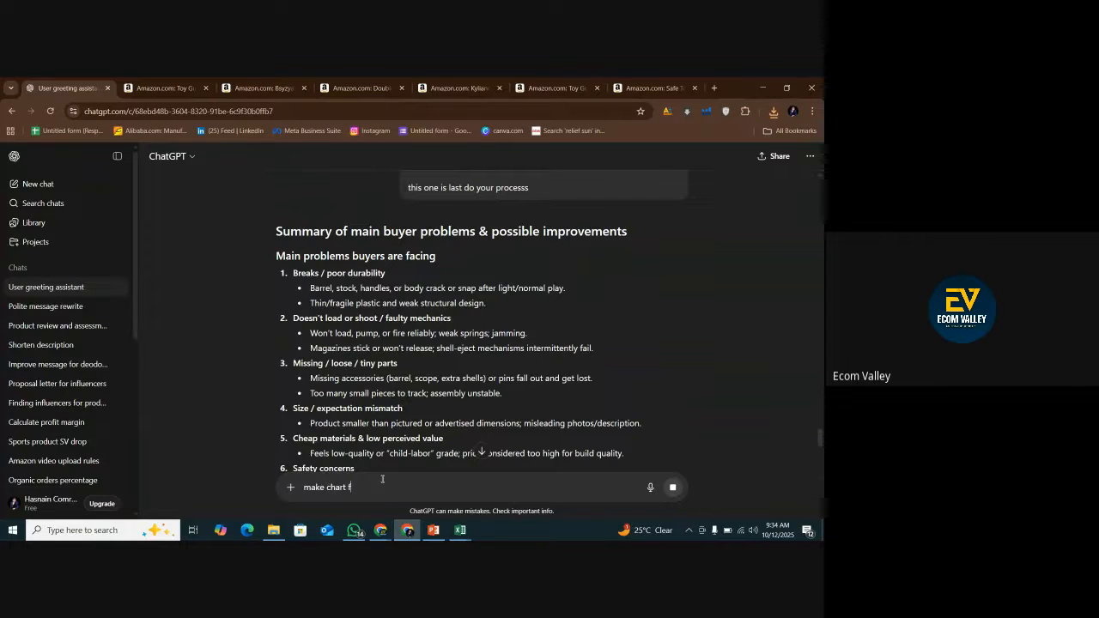
type("ro easy understanding")
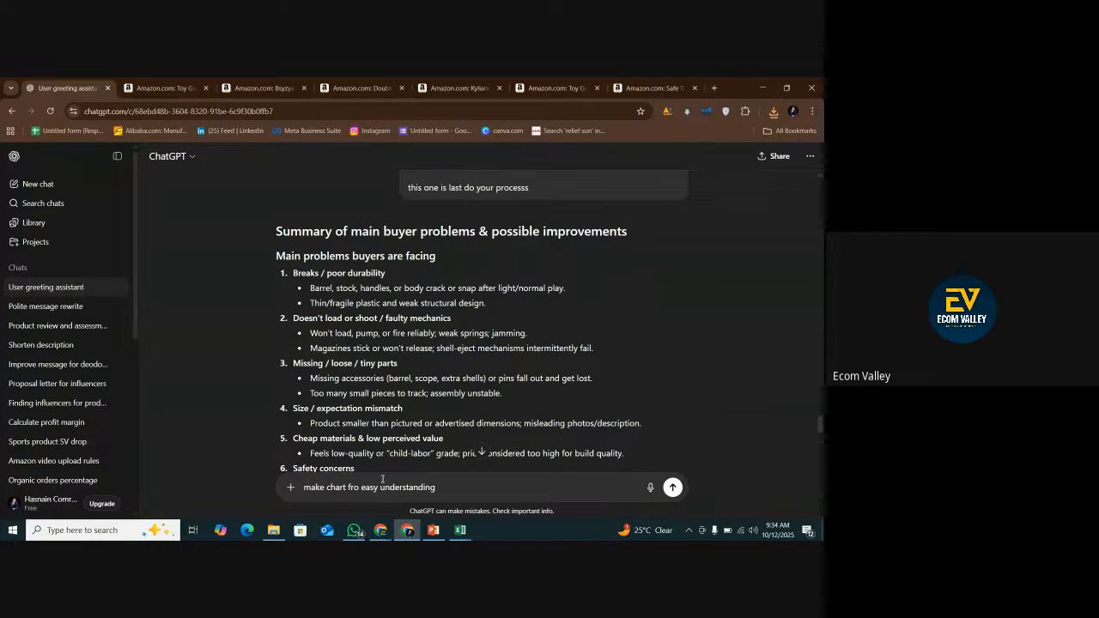
type("porblems")
type(" biuyers")
type(" faxicn")
type("cing & ")
type("imporvments")
key("Return")
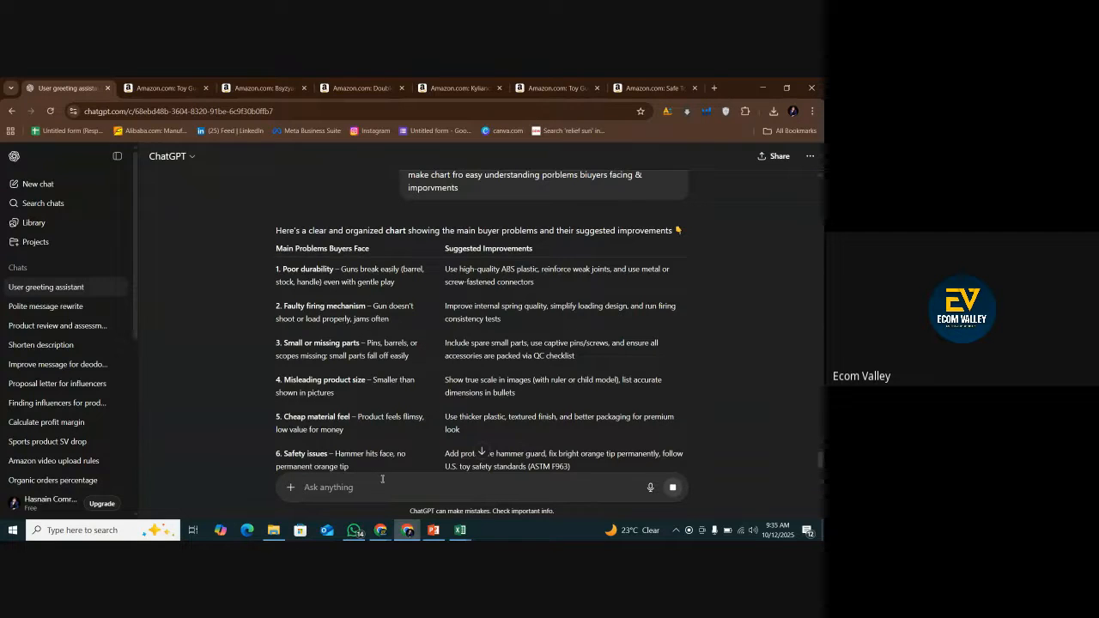
Examine the chart's first three rows, comparing the durability, firing mechanism and missing parts problems with their suggested improvements.
scroll(458, 340, "down", 3)
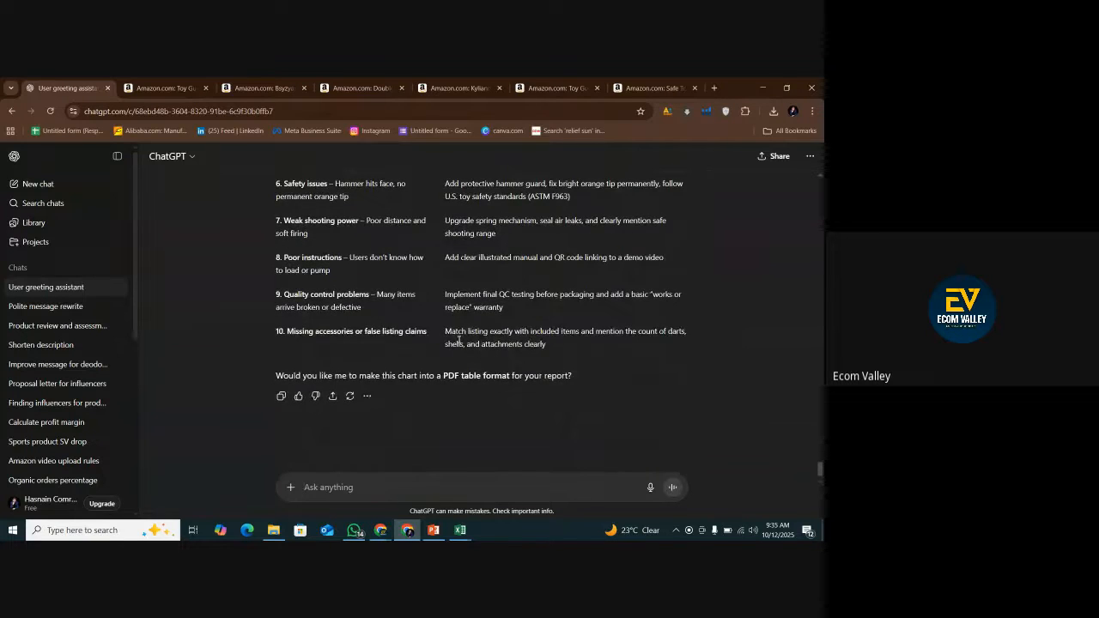
scroll(457, 340, "up", 5)
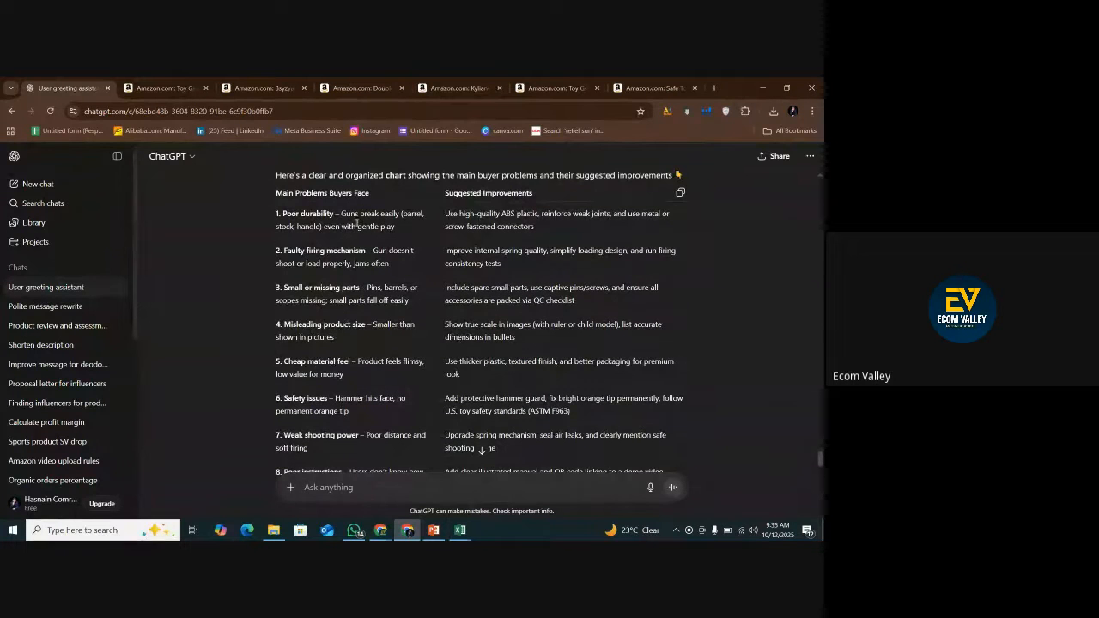
left_click_drag(281, 215, 352, 227)
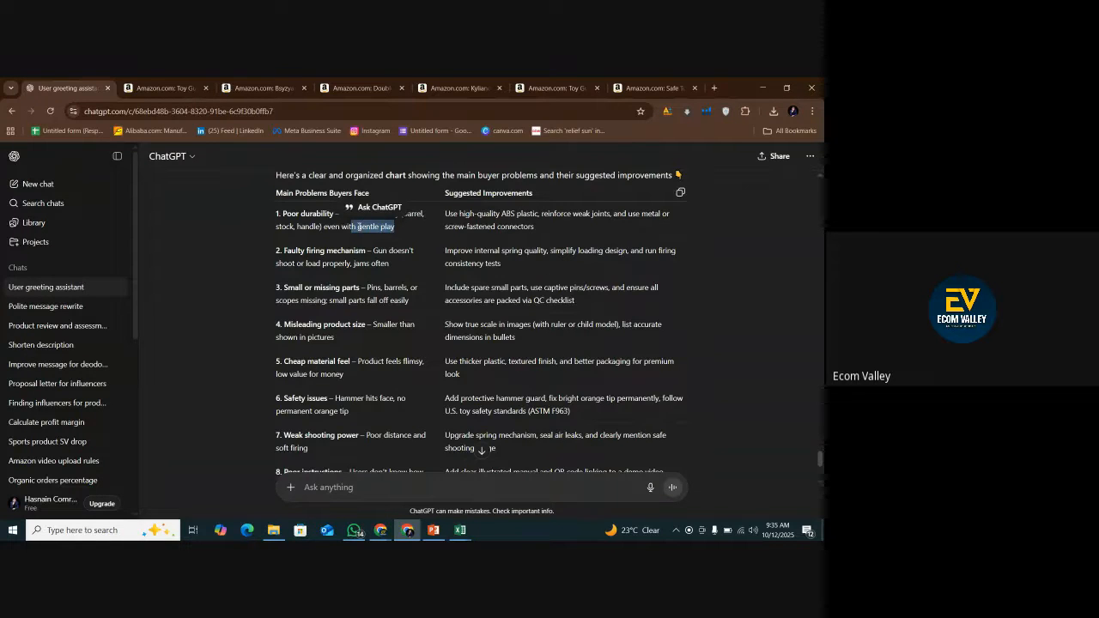
left_click(365, 225)
left_click_drag(446, 214, 552, 234)
left_click_drag(395, 226, 270, 215)
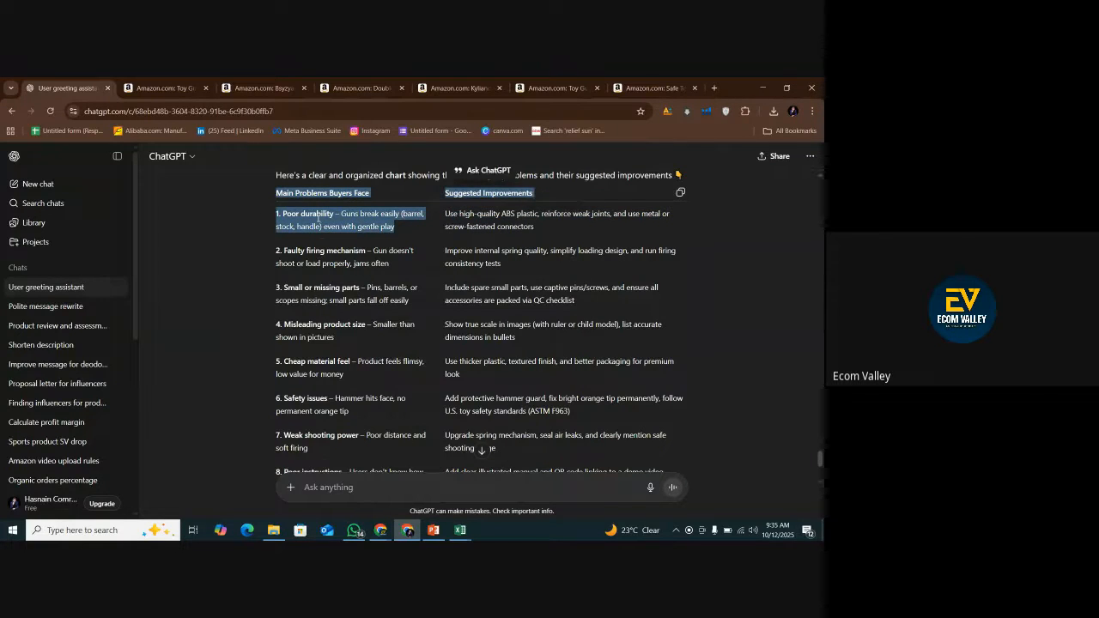
mouse_move(284, 254)
left_mouse_down()
mouse_move(371, 251)
mouse_move(304, 264)
mouse_move(275, 254)
left_mouse_up()
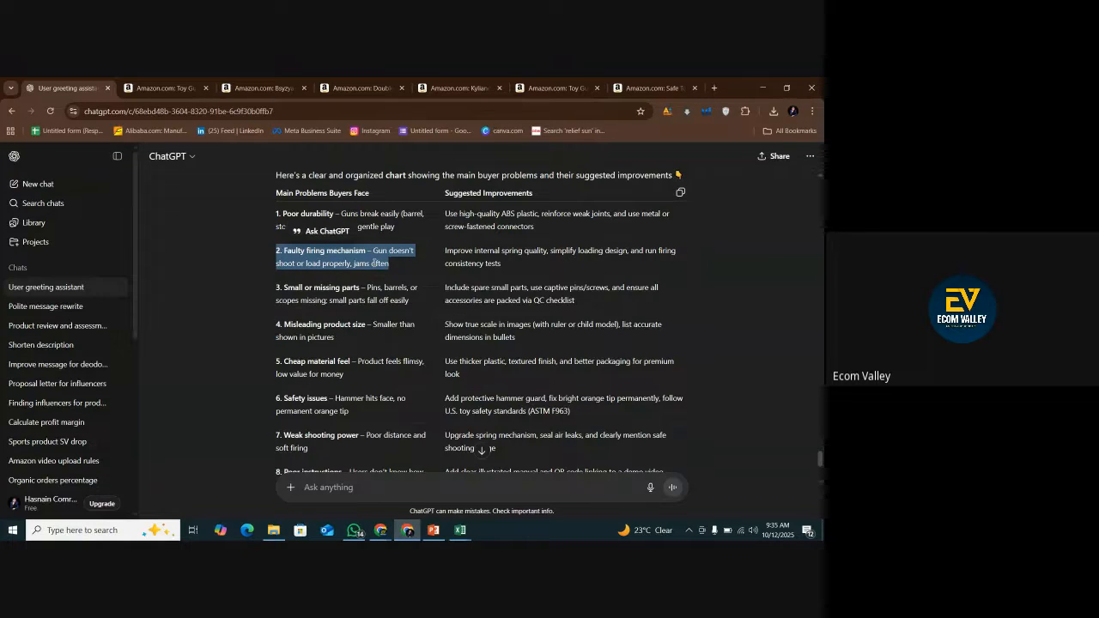
left_click_drag(522, 268, 407, 269)
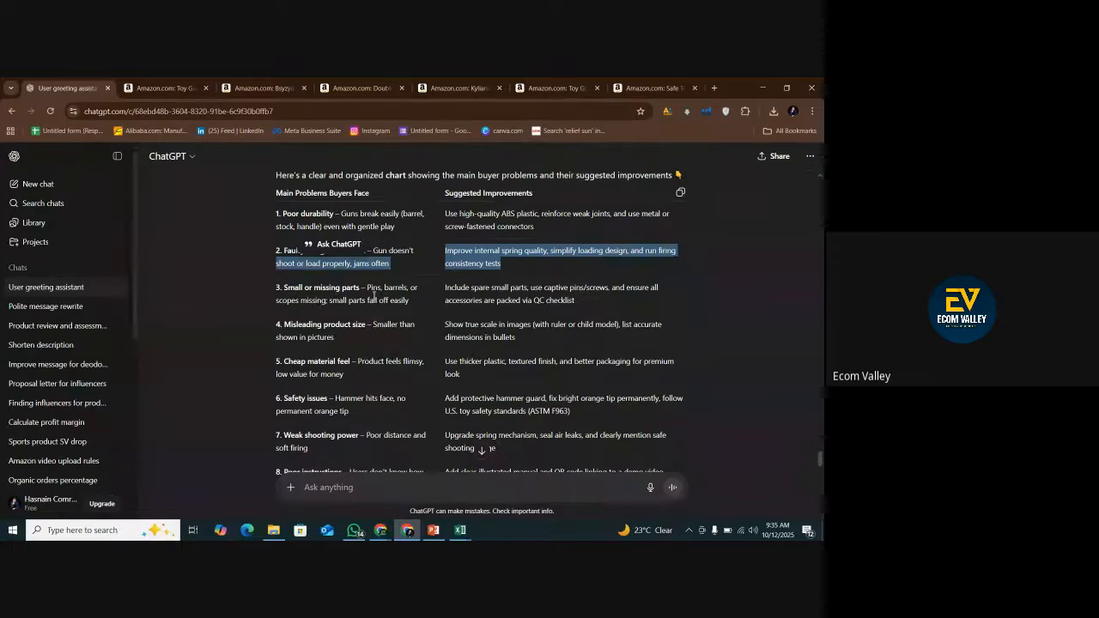
left_click_drag(410, 301, 580, 303)
left_click(272, 288)
left_click(580, 303)
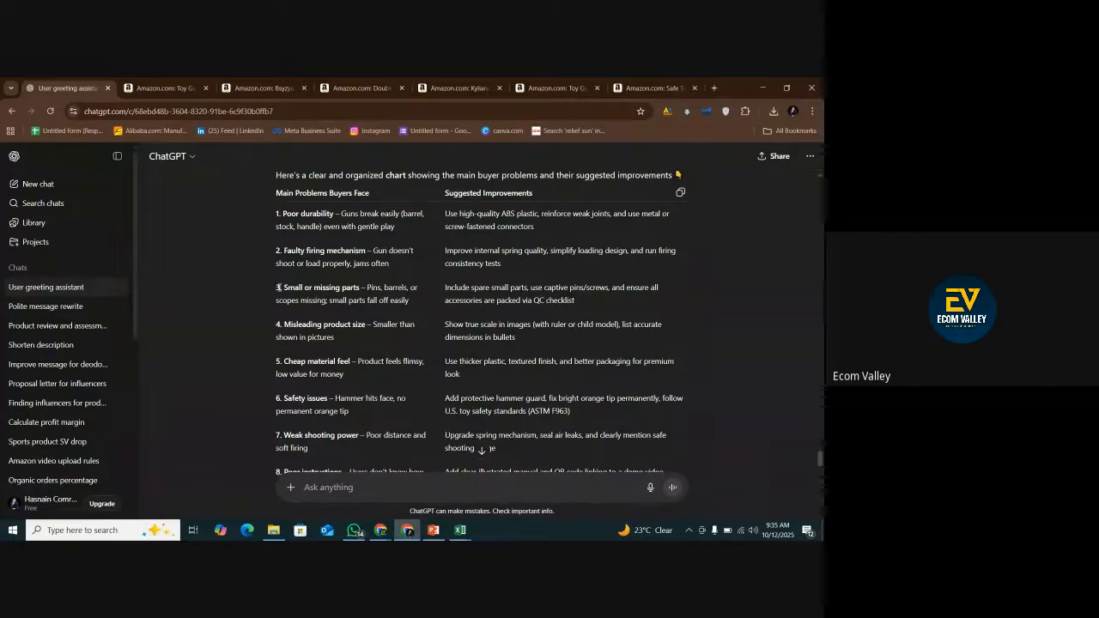
left_click_drag(285, 286, 571, 302)
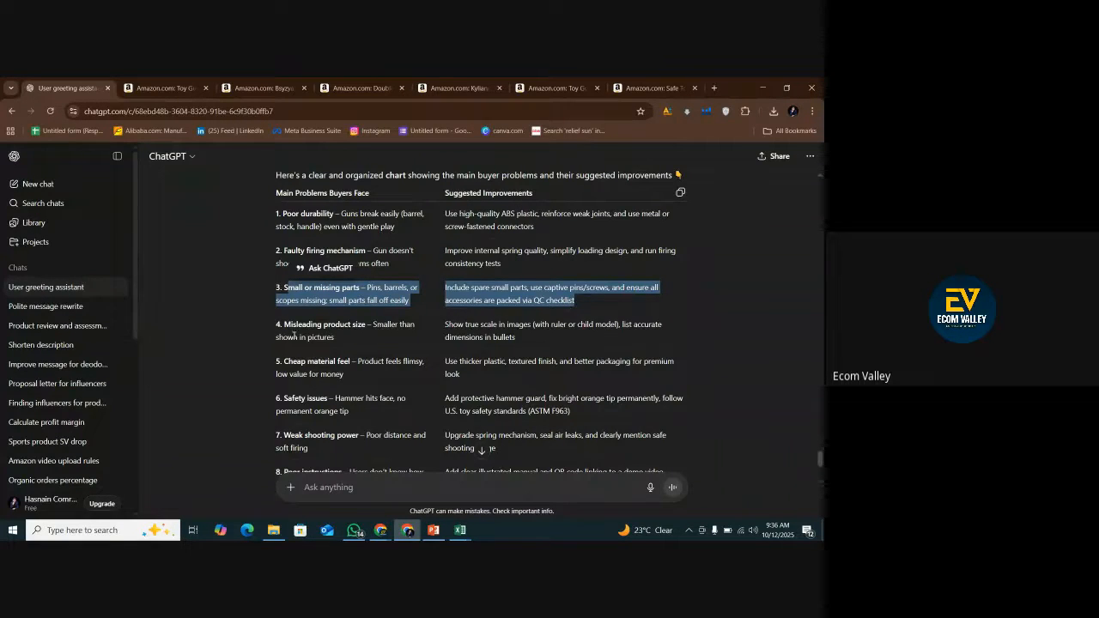
Examine the chart's rows on misleading product size and cheap material feel together with their suggested improvements.
left_click_drag(274, 328, 362, 339)
left_click(362, 339)
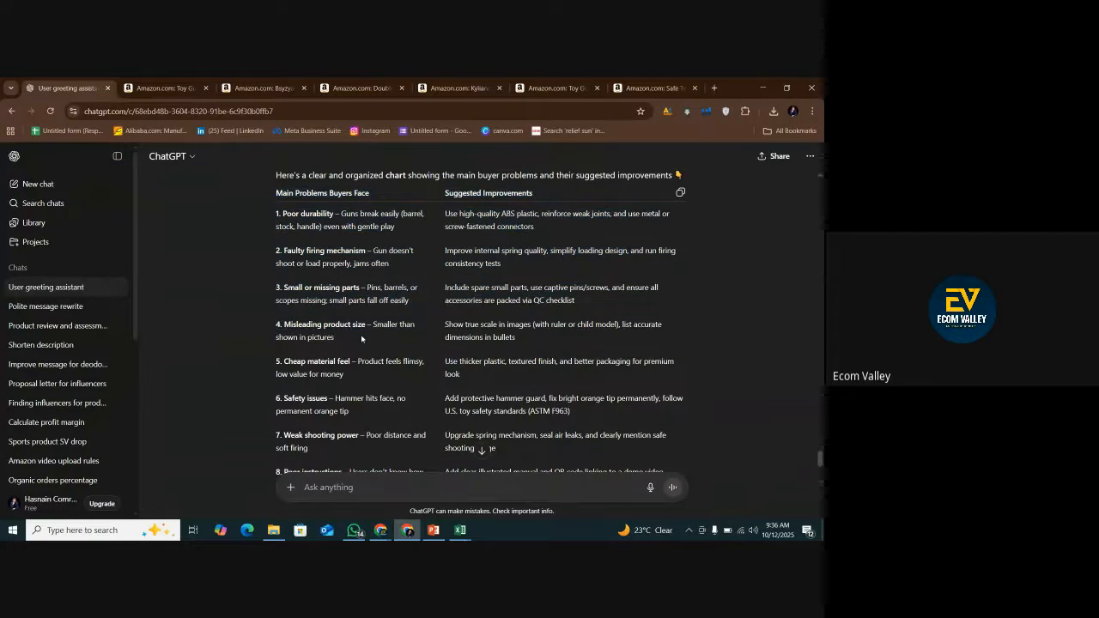
left_click_drag(446, 326, 517, 338)
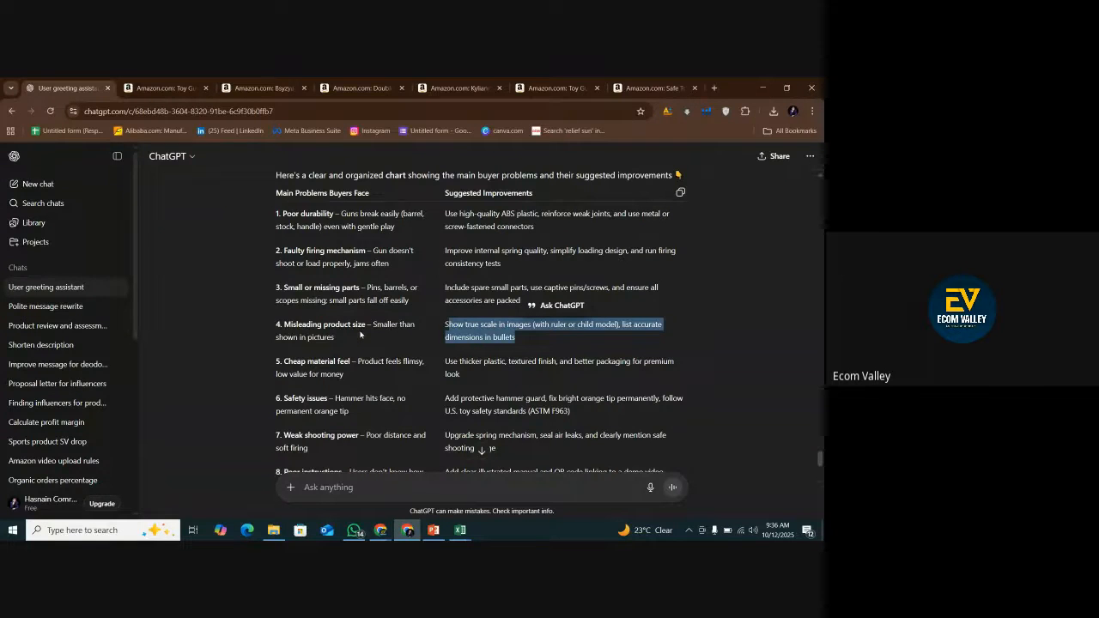
left_click_drag(272, 325, 336, 339)
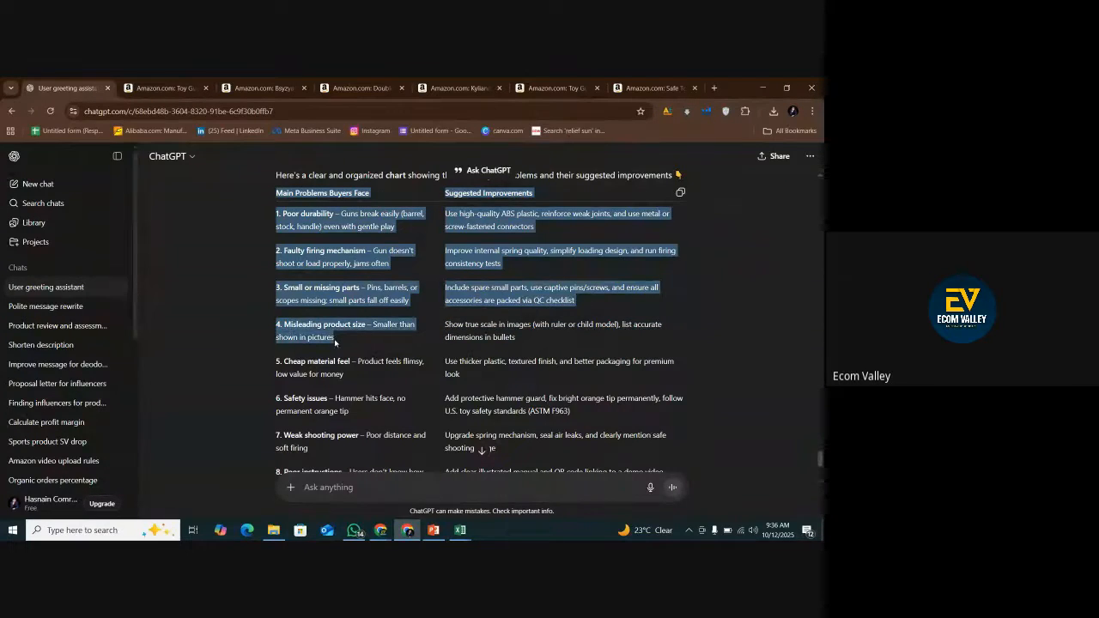
scroll(377, 328, "down", 1)
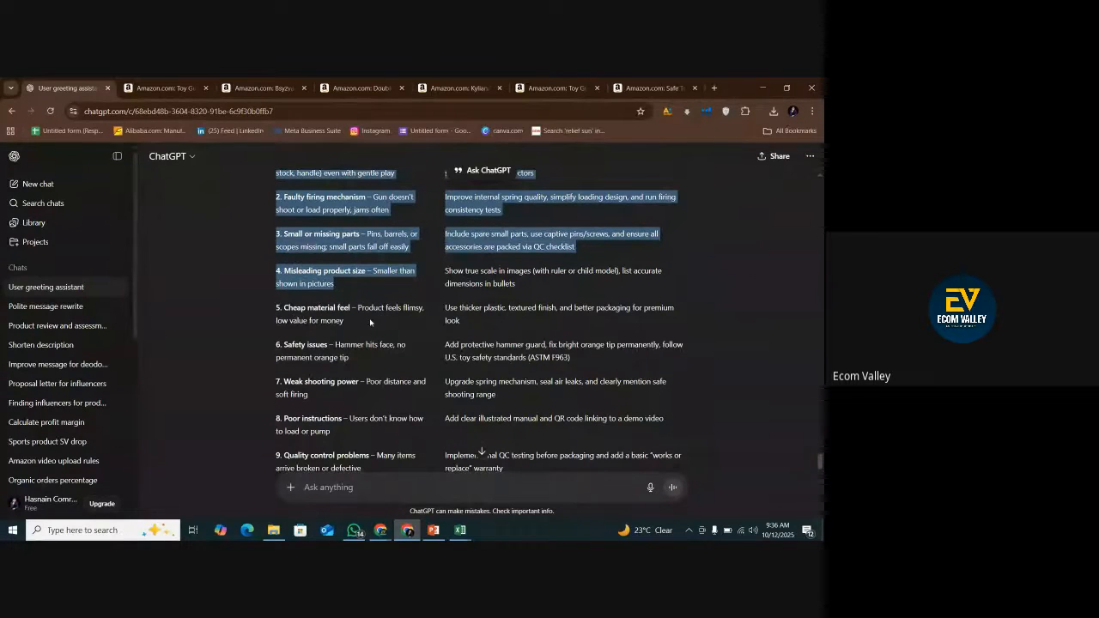
left_click_drag(382, 319, 284, 320)
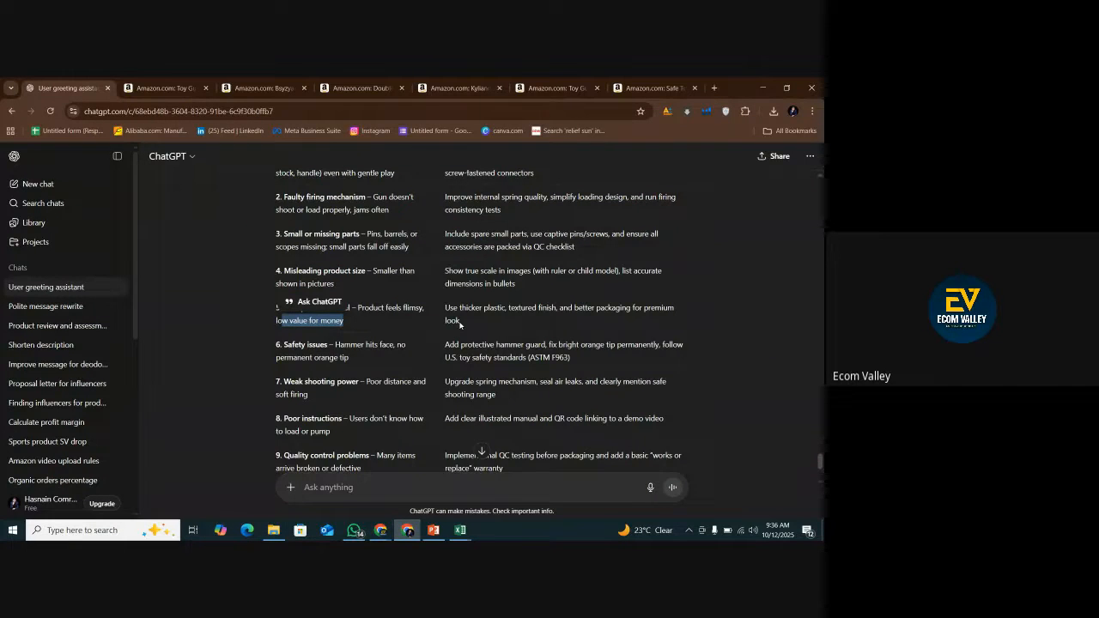
left_click(417, 314)
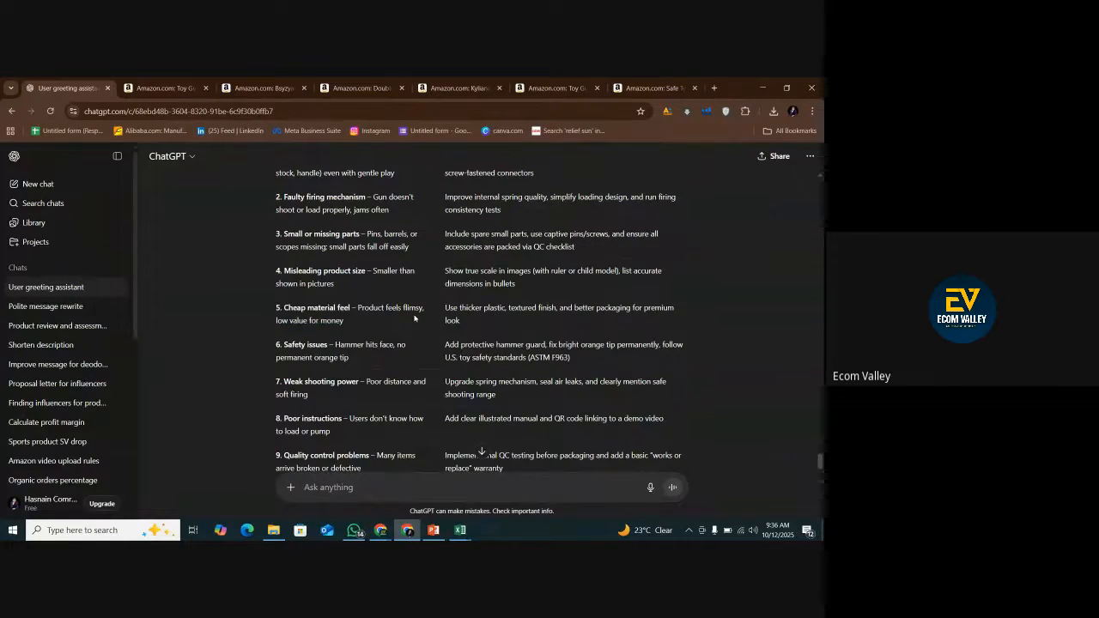
Examine the chart's rows on safety issues, weak shooting power and poor instructions together with their suggested improvements.
scroll(369, 335, "down", 1)
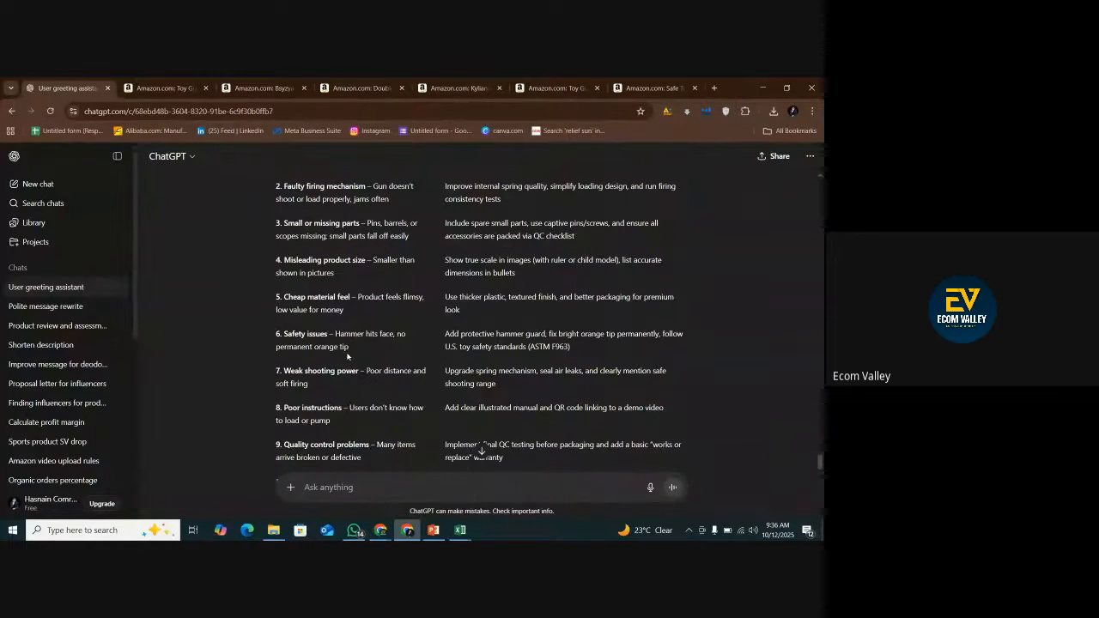
left_click_drag(349, 349, 337, 347)
left_click(378, 350)
scroll(526, 348, "down", 1)
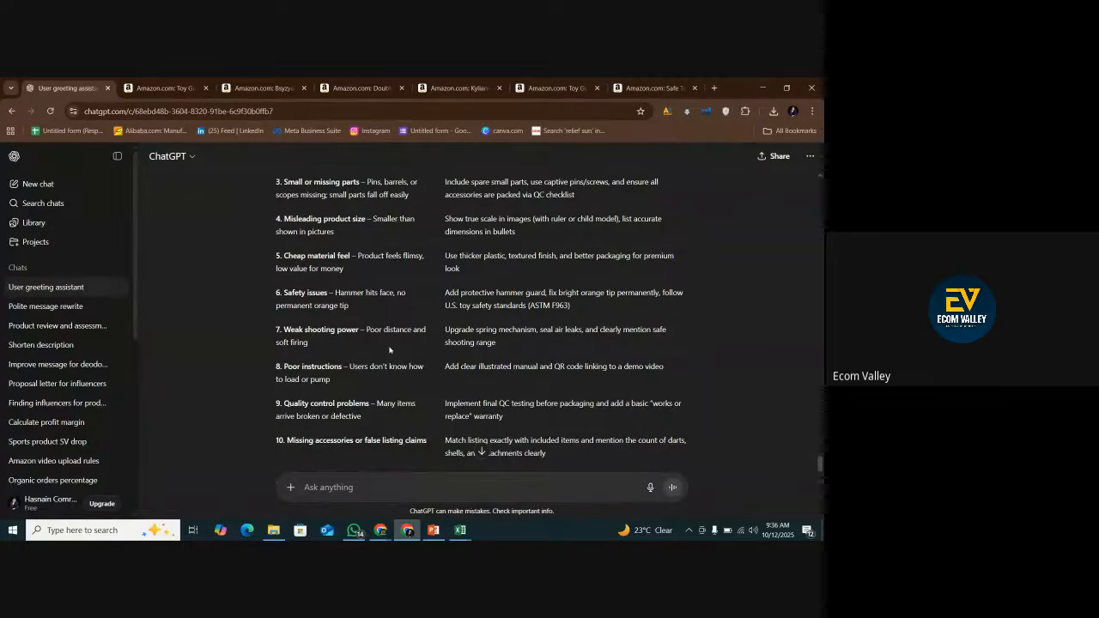
left_click_drag(284, 329, 328, 345)
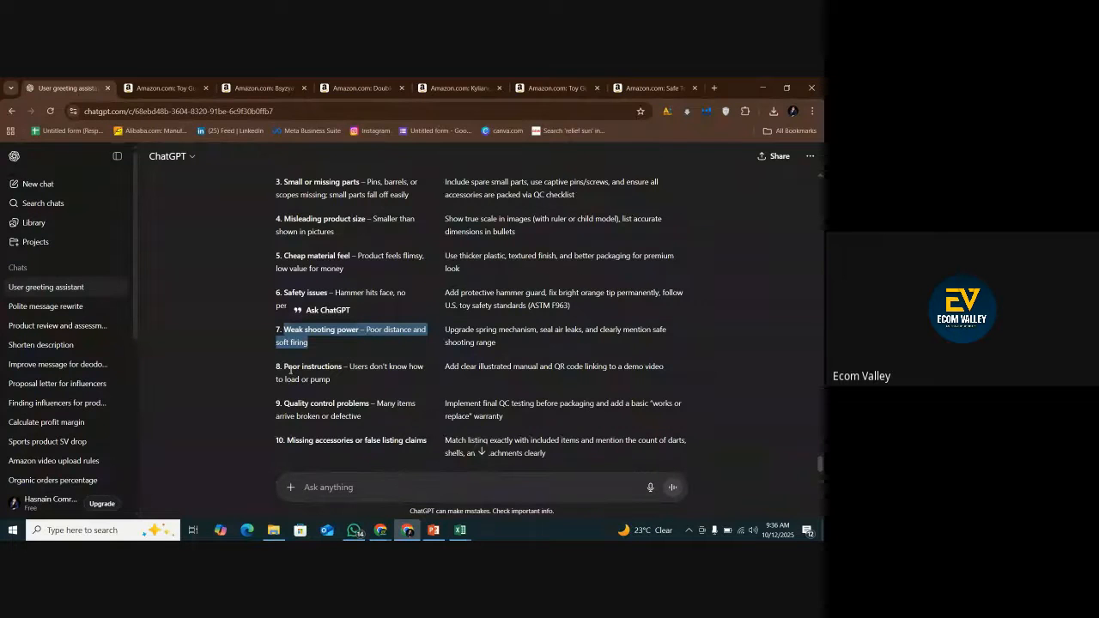
left_click_drag(286, 368, 339, 383)
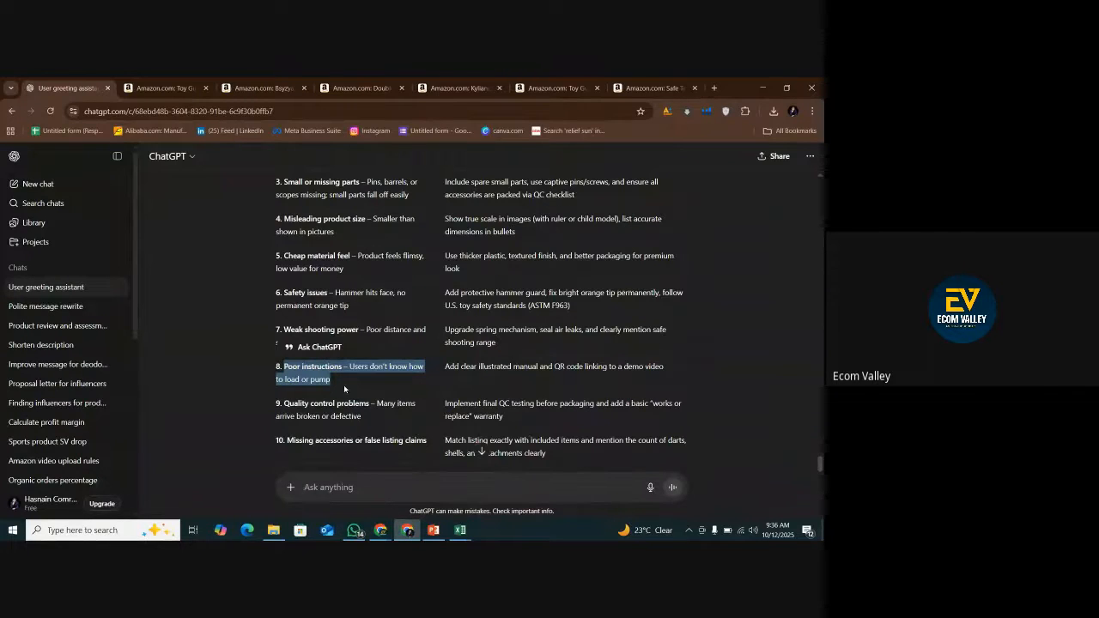
left_click(344, 388)
Examine the chart's last two rows on quality control problems and missing accessories or false listing claims.
scroll(329, 386, "down", 1)
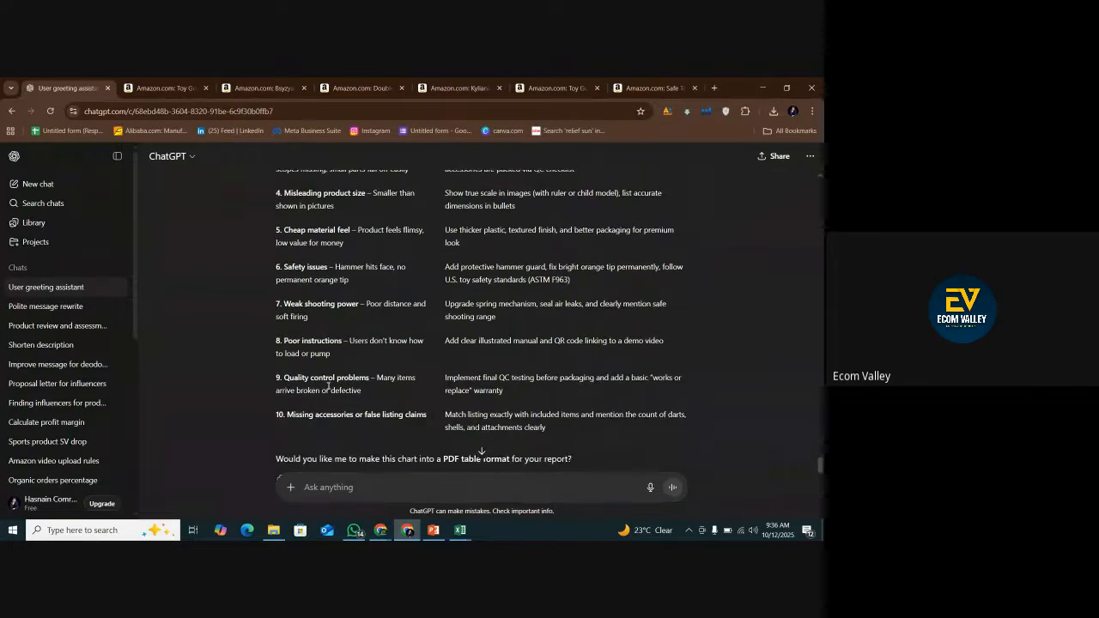
left_click_drag(372, 392, 274, 391)
double_click(294, 379)
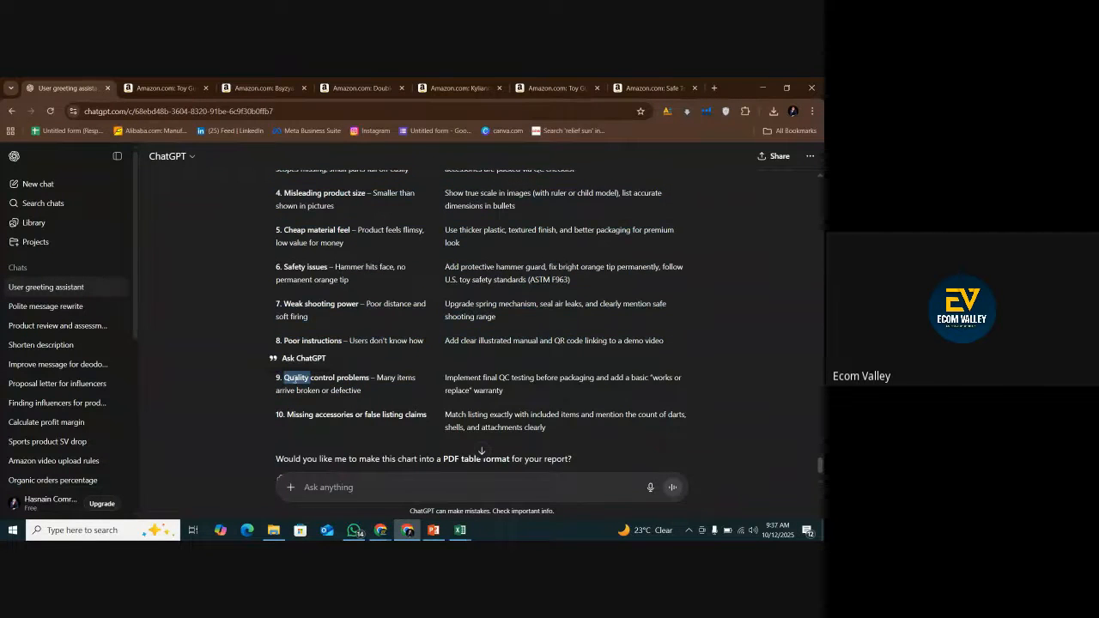
scroll(295, 386, "down", 1)
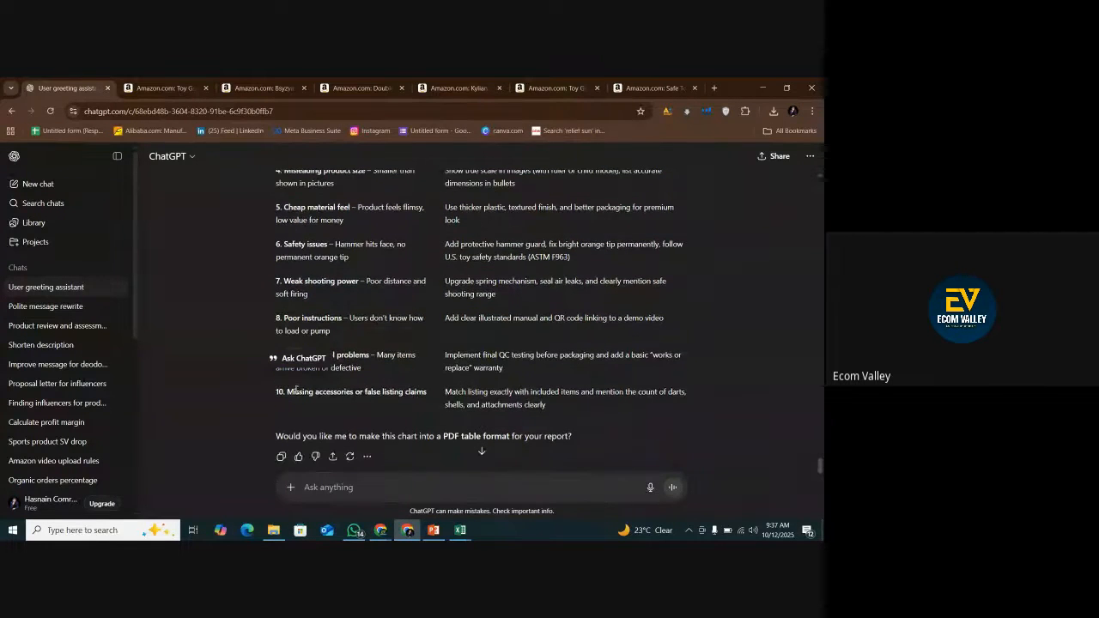
left_click_drag(427, 393, 277, 402)
left_click(320, 487)
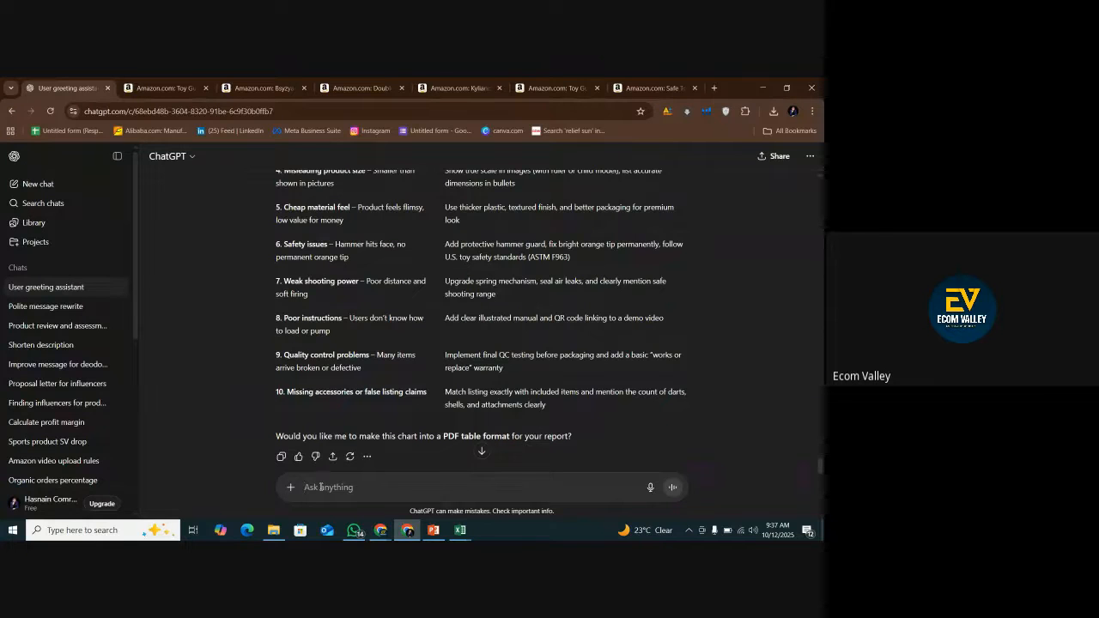
type("write down t only th")
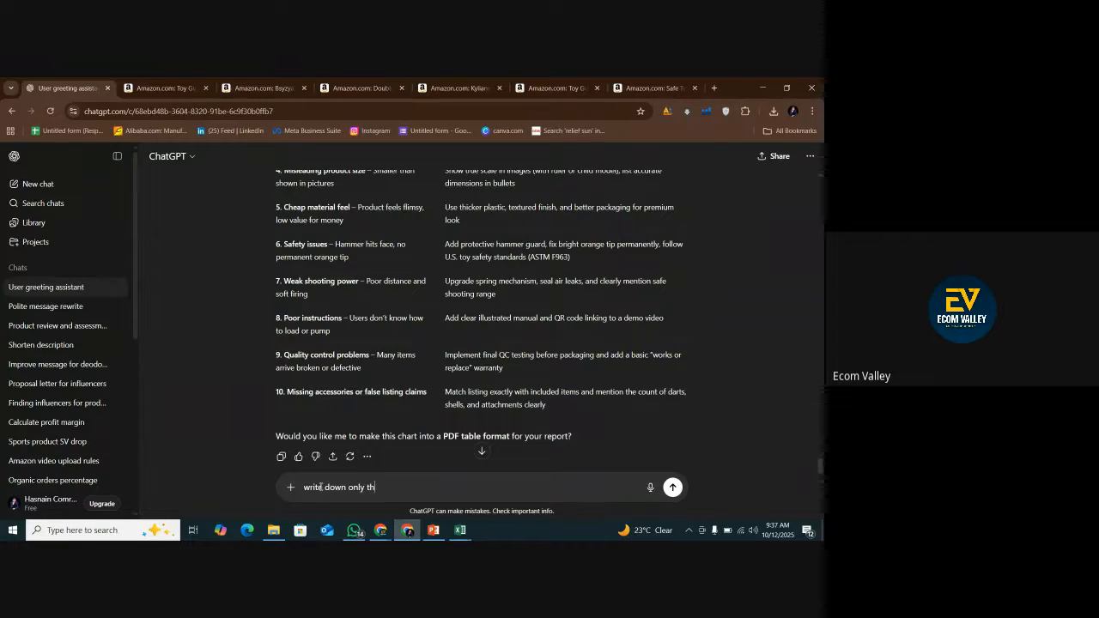
type("e porblems that are related to the product qualit")
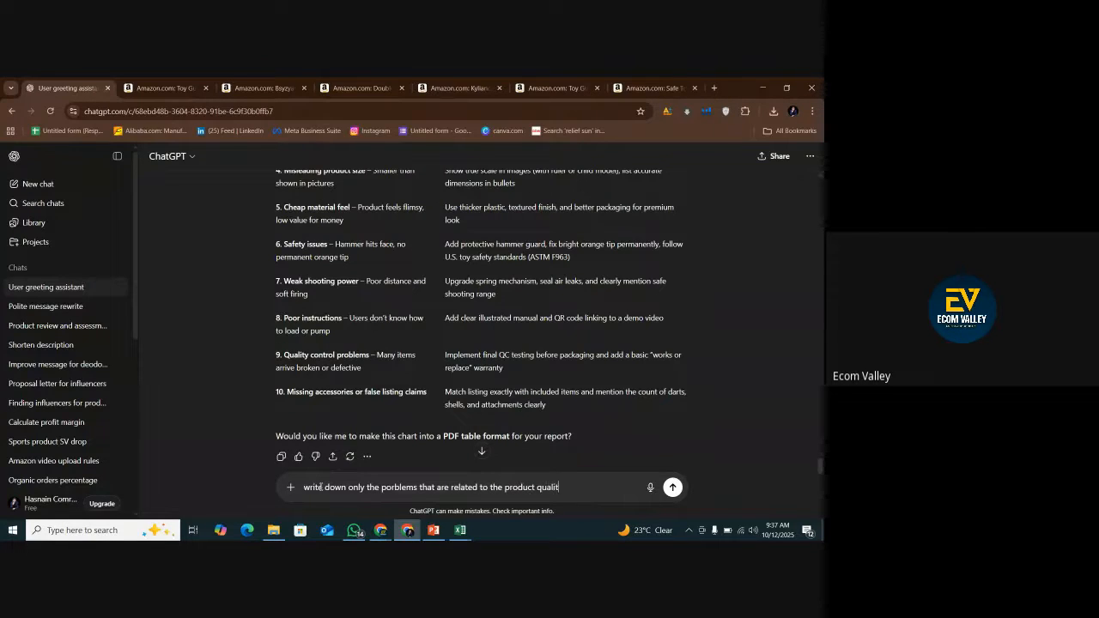
key("BackSpace")
key("BackSpace")
key("BackSpace")
key("BackSpace")
key("BackSpace")
key("BackSpace")
key("BackSpace")
key("BackSpace")
key("BackSpace")
key("BackSpace")
key("BackSpace")
key("BackSpace")
key("BackSpace")
key("BackSpace")
key("BackSpace")
key("BackSpace")
key("BackSpace")
key("BackSpace")
key("BackSpace")
key("BackSpace")
key("BackSpace")
key("BackSpace")
key("BackSpace")
key("BackSpace")
key("BackSpace")
key("BackSpace")
key("BackSpace")
type("directly el")
key("BackSpace")
key("BackSpace")
key("BackSpace")
type("related to the p")
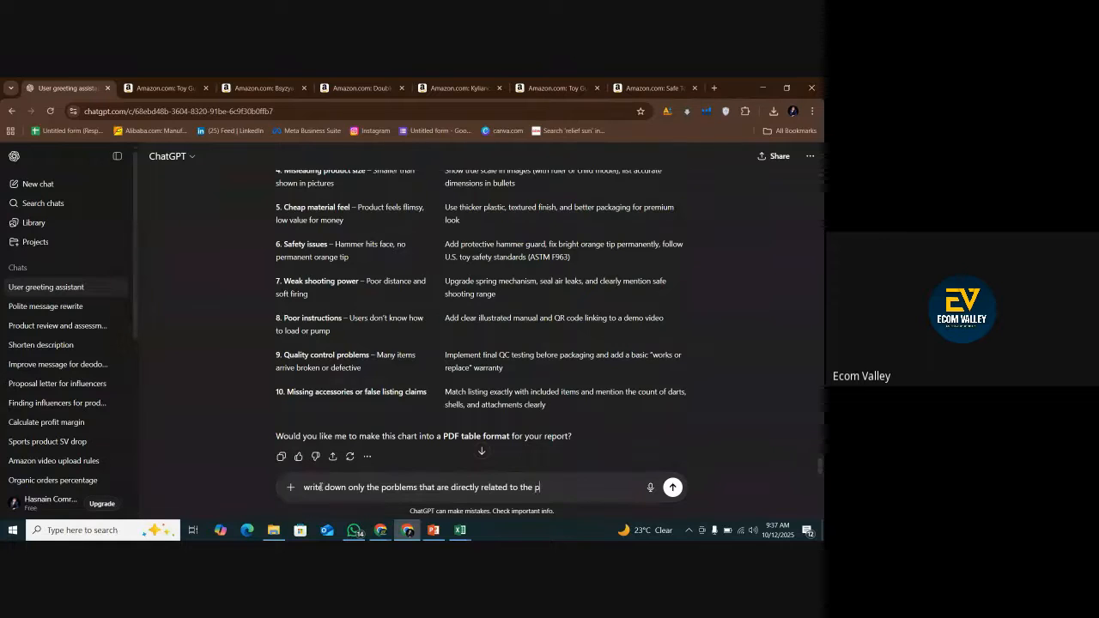
type("roduct np")
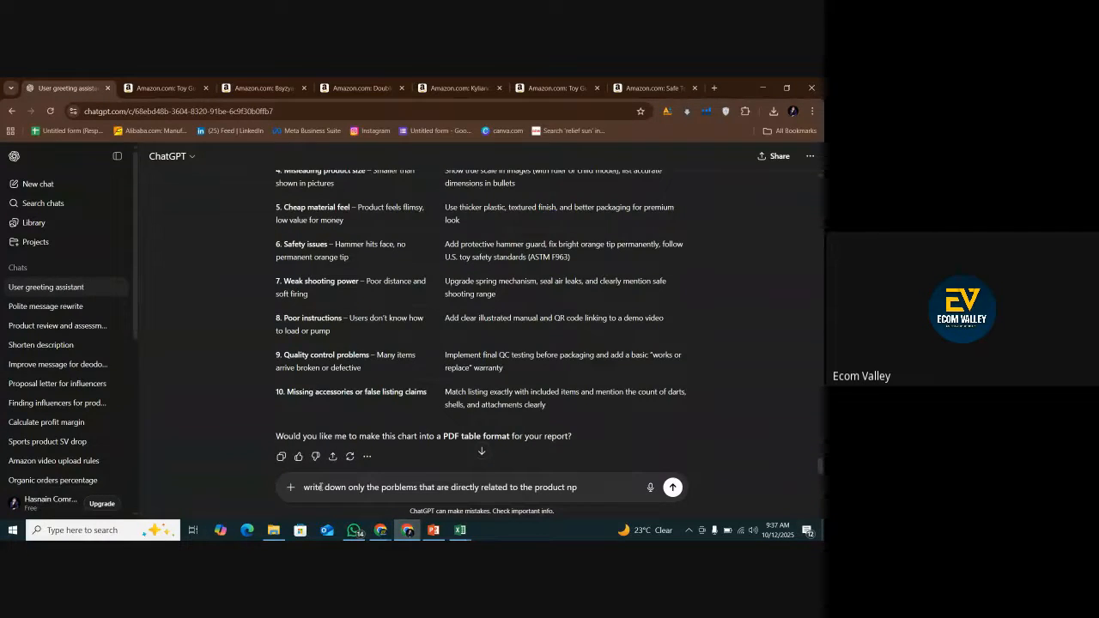
type("tot th")
key("BackSpace")
type("o the listig")
key("BackSpace")
type("ng missing")
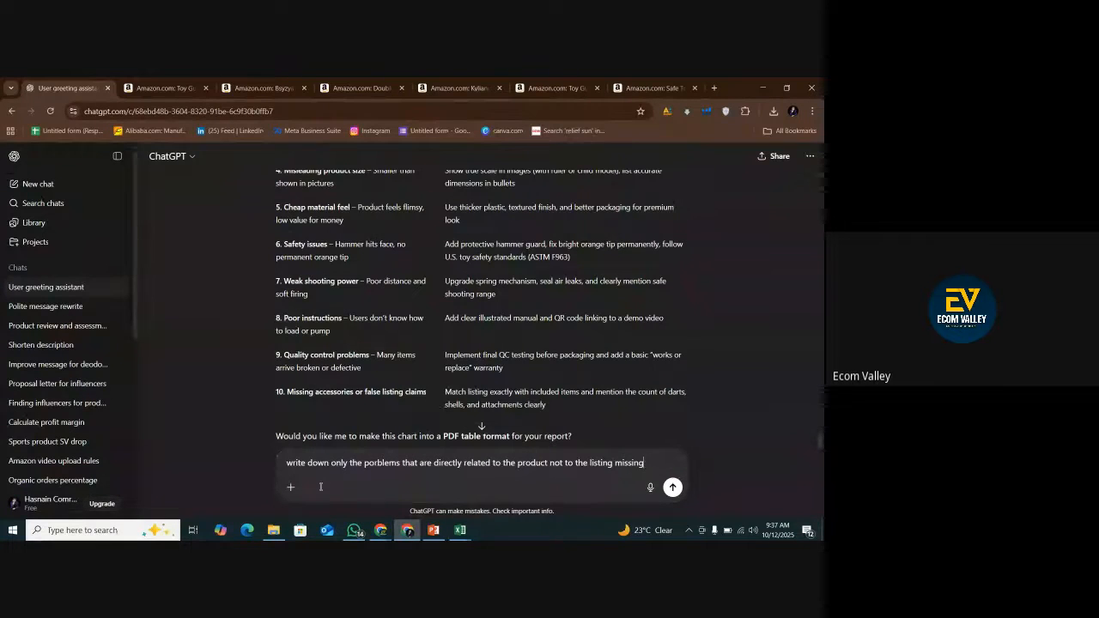
type(" parts etc")
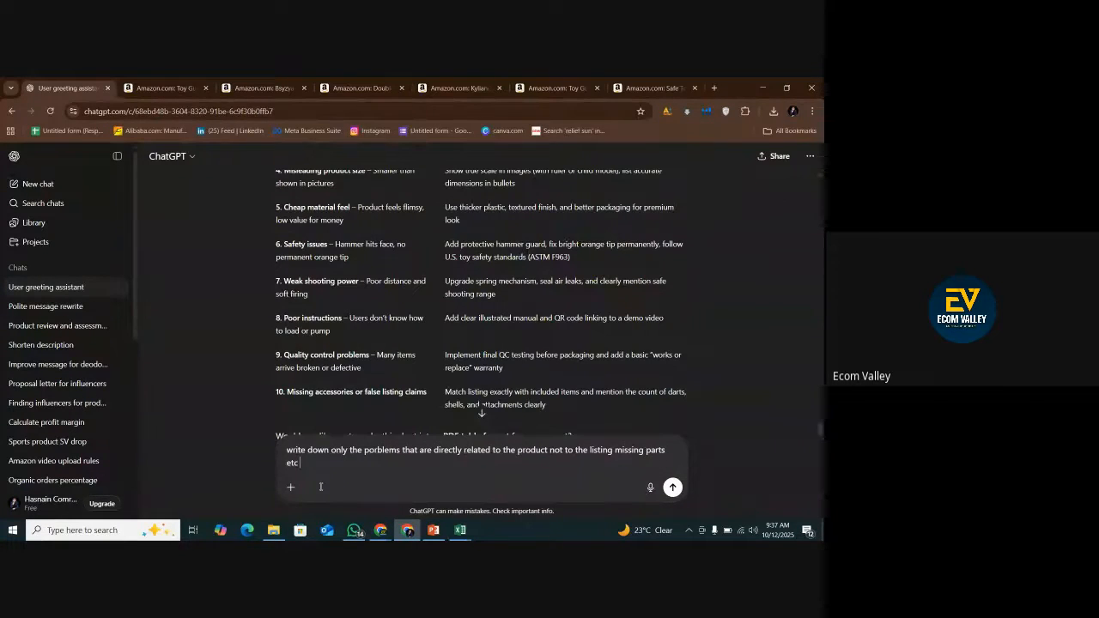
key("BackSpace")
key("BackSpace")
key("BackSpace")
key("BackSpace")
key("BackSpace")
key("BackSpace")
key("BackSpace")
key("BackSpace")
key("BackSpace")
key("BackSpace")
key("BackSpace")
key("BackSpace")
key("BackSpace")
key("BackSpace")
key("BackSpace")
key("BackSpace")
key("BackSpace")
key("BackSpace")
key("BackSpace")
key("BackSpace")
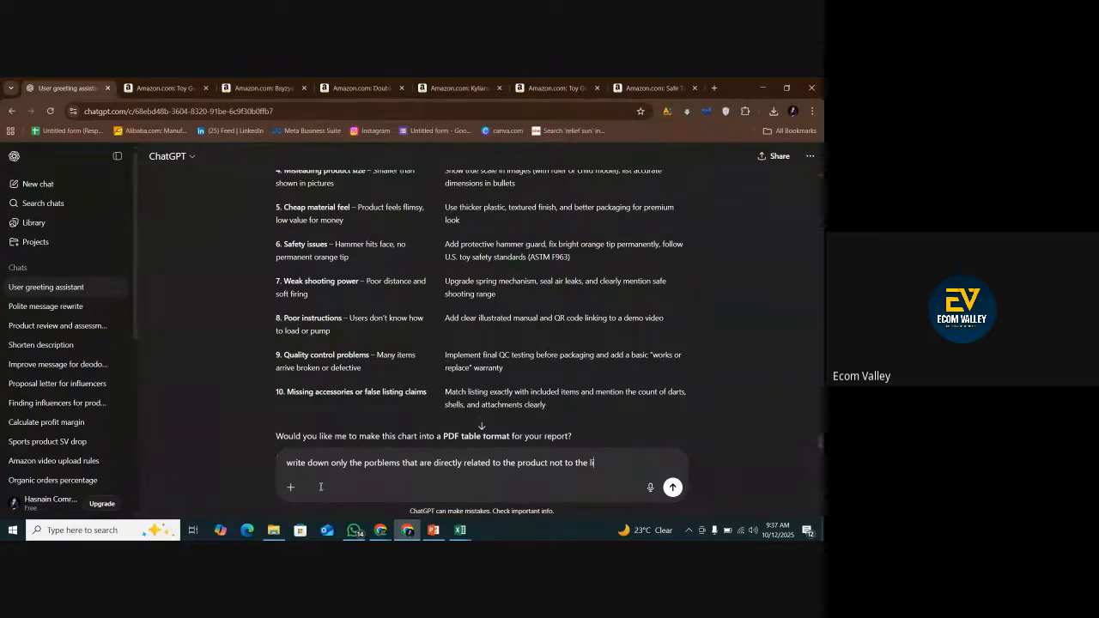
key("BackSpace")
key("BackSpace")
key("BackSpace")
key("BackSpace")
key("BackSpace")
key("BackSpace")
key("BackSpace")
key("BackSpace")
key("BackSpace")
key("BackSpace")
key("BackSpace")
key("BackSpace")
key("BackSpace")
key("BackSpace")
key("BackSpace")
key("BackSpace")
key("BackSpace")
key("BackSpace")
key("BackSpace")
key("BackSpace")
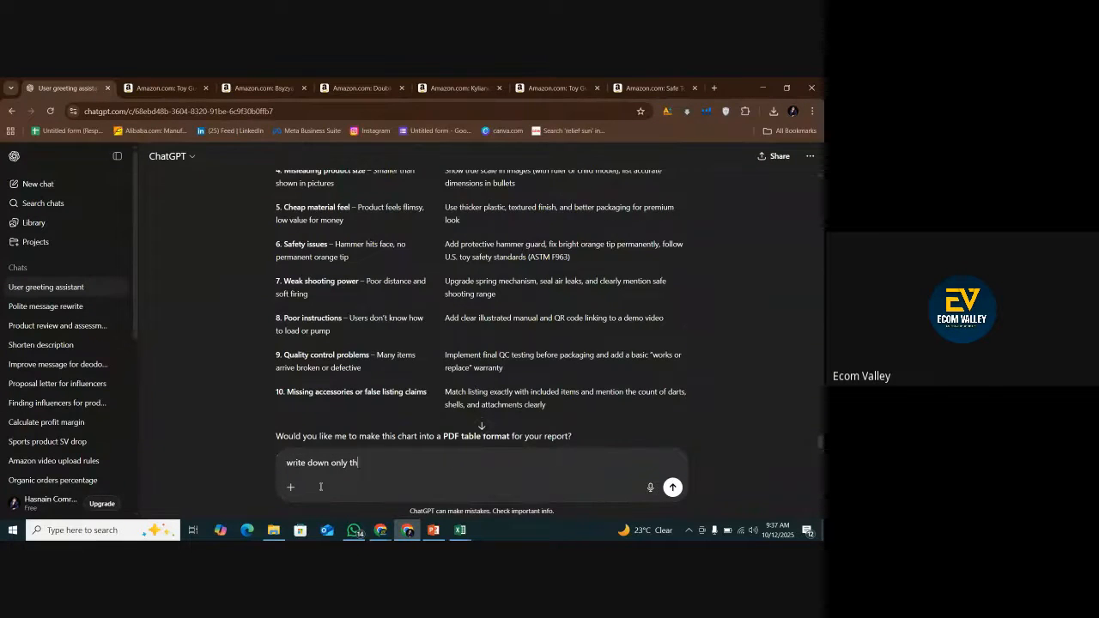
key("BackSpace")
key("BackSpace")
key("BackSpace")
Send ChatGPT the message "wrie dwon only the must important like 4-5.... which i highly considerable and most buyers facing that".
type("write")
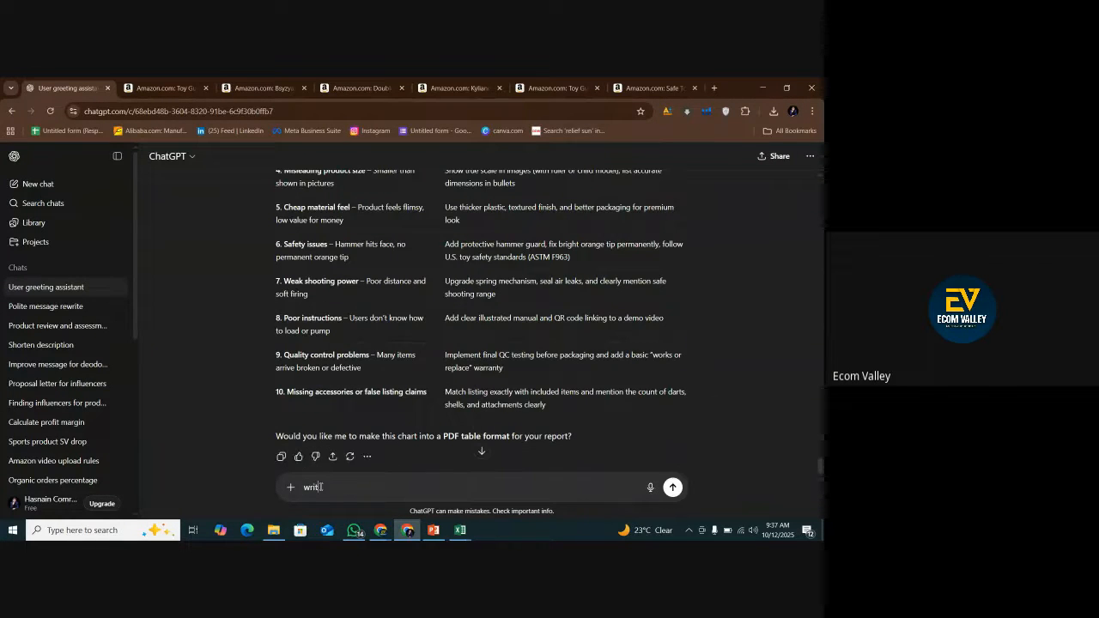
type(" dwon only the must importsnt")
key("BackSpace")
key("BackSpace")
key("BackSpace")
type("ant an")
key("BackSpace")
key("BackSpace")
key("BackSpace")
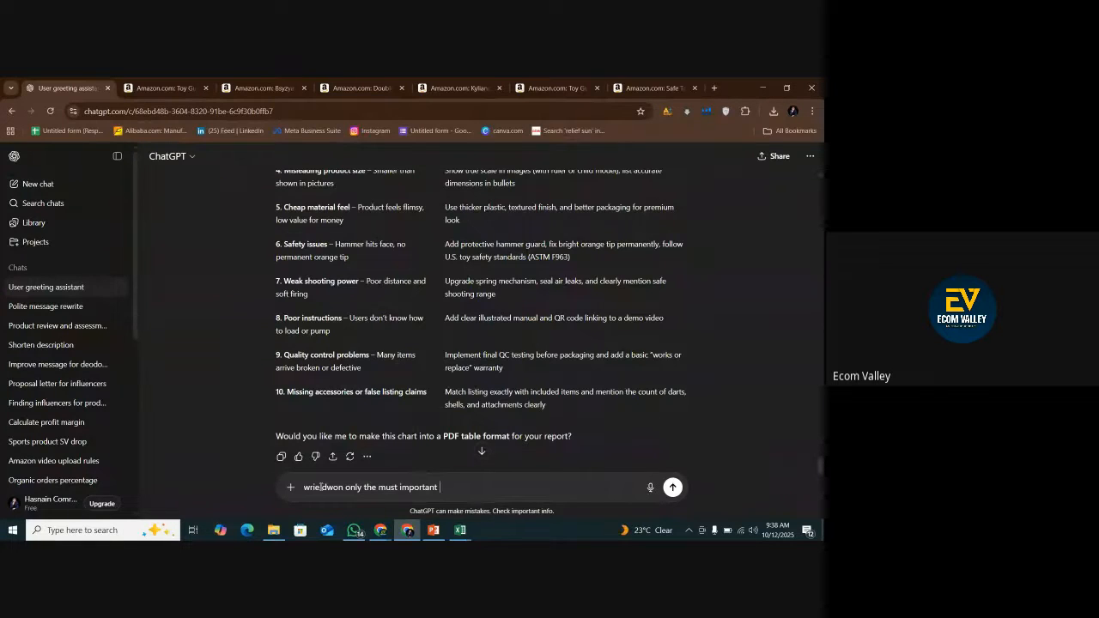
type("like ")
type("4-5")
type("anythin")
key("BackSpace")
key("BackSpace")
key("BackSpace")
key("BackSpace")
key("BackSpace")
key("BackSpace")
key("BackSpace")
type("whic")
type("h i highly con")
type("siderable ad")
type("n ")
type("nd mo")
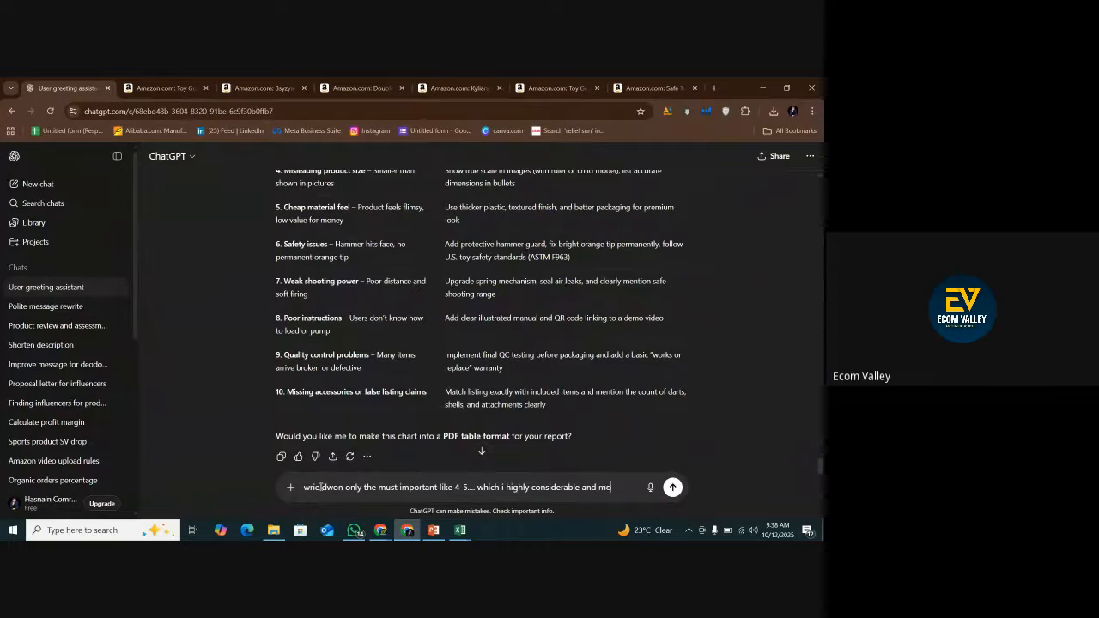
type("st buyerd")
key("BackSpace")
type("s facing tha")
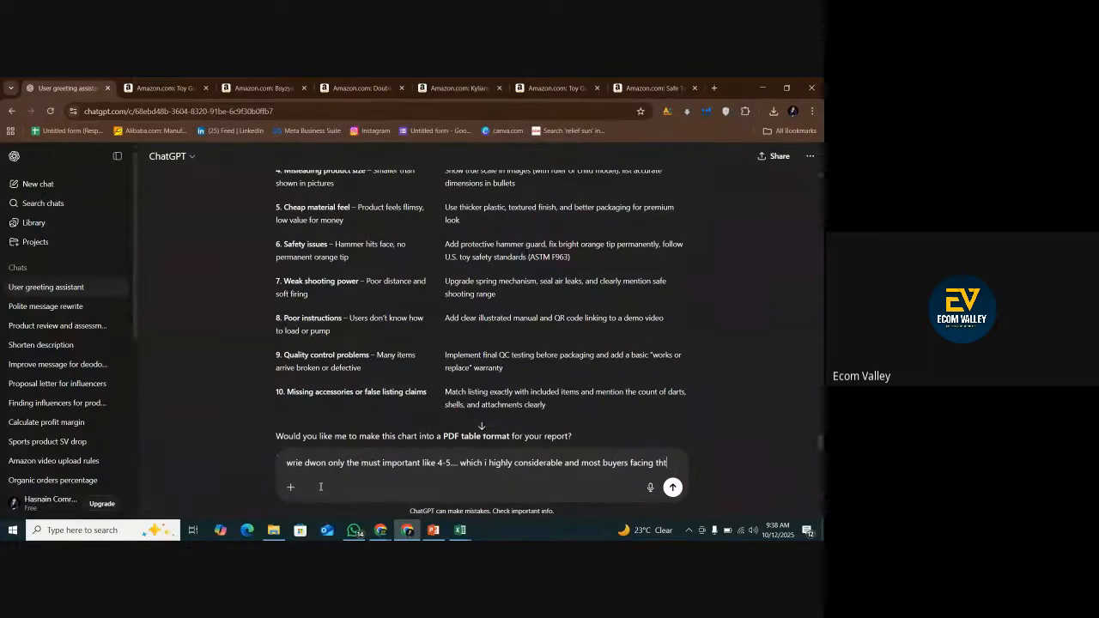
type("t")
key("BackSpace")
type("at")
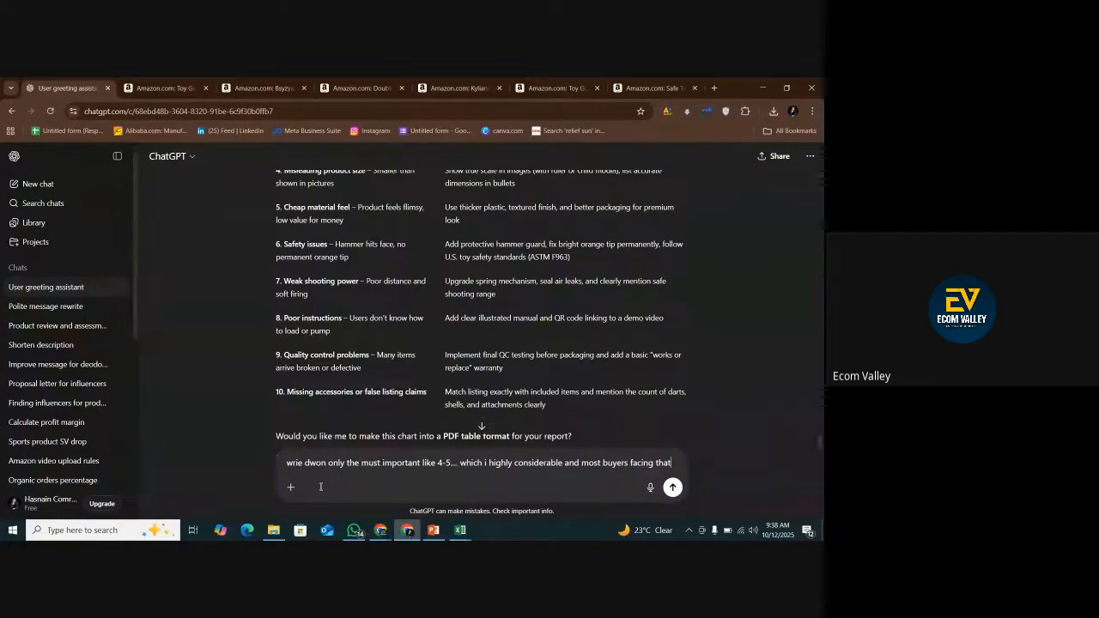
key("Return")
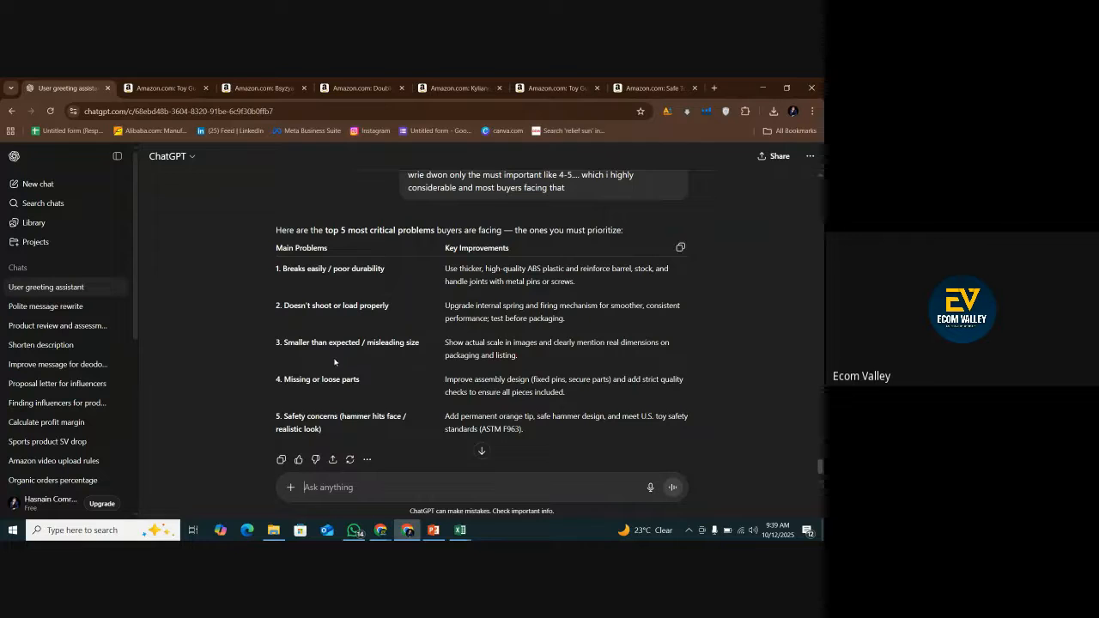
Examine the new top-five table, focusing on the rows about shooting or loading, misleading size and missing or loose parts.
left_click_drag(303, 309, 356, 309)
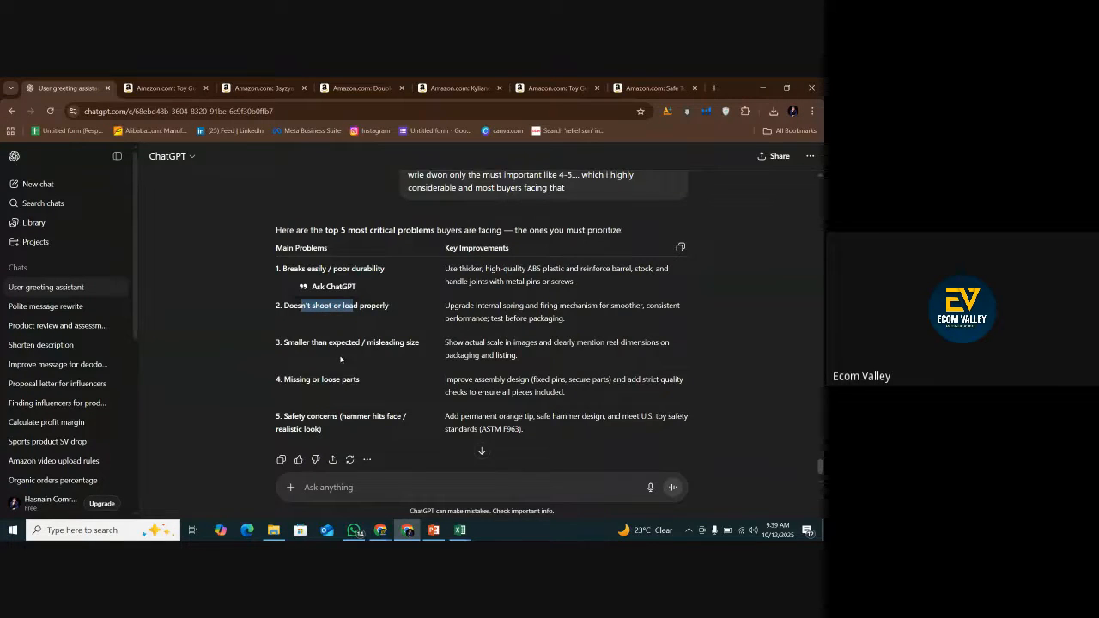
scroll(480, 337, "down", 2)
scroll(593, 301, "up", 4)
scroll(652, 352, "down", 1)
left_click(679, 288)
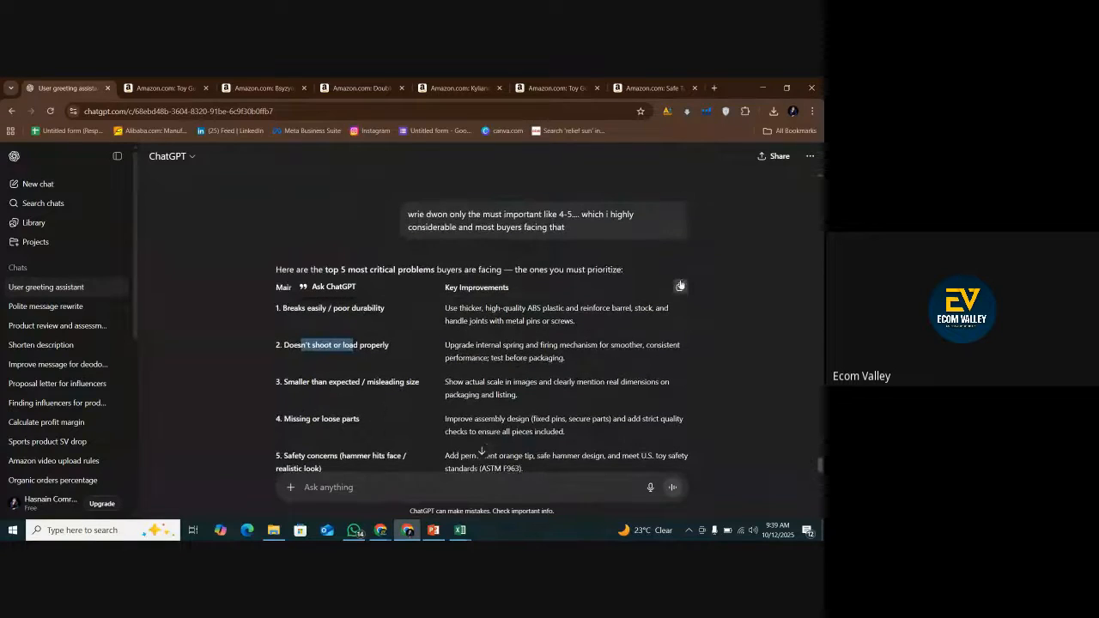
scroll(369, 361, "down", 1)
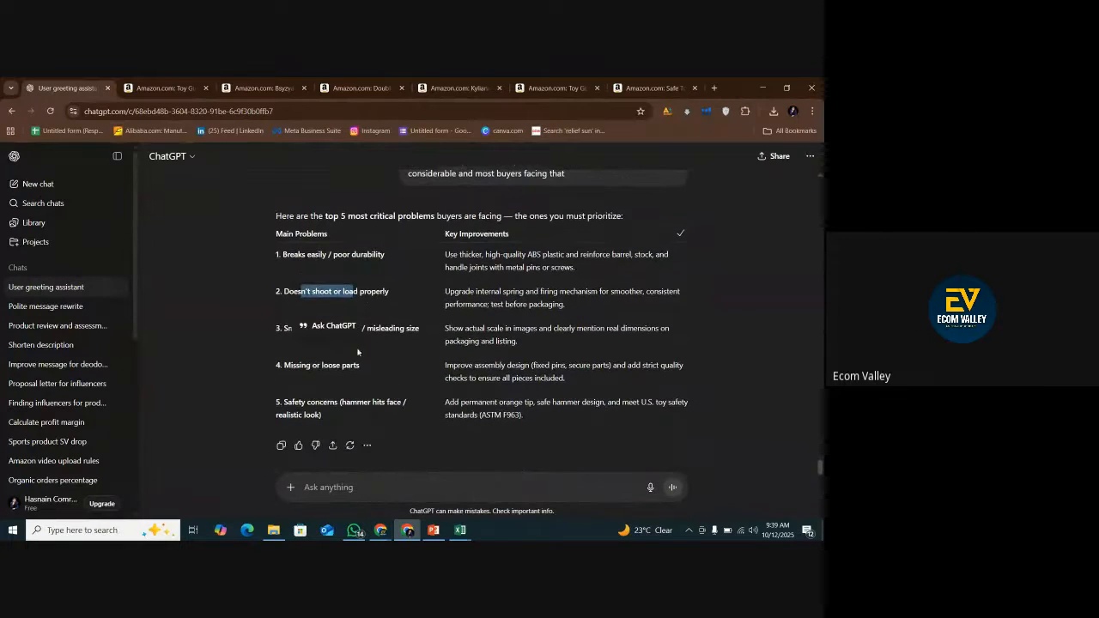
left_click(303, 370)
left_click_drag(303, 369, 359, 367)
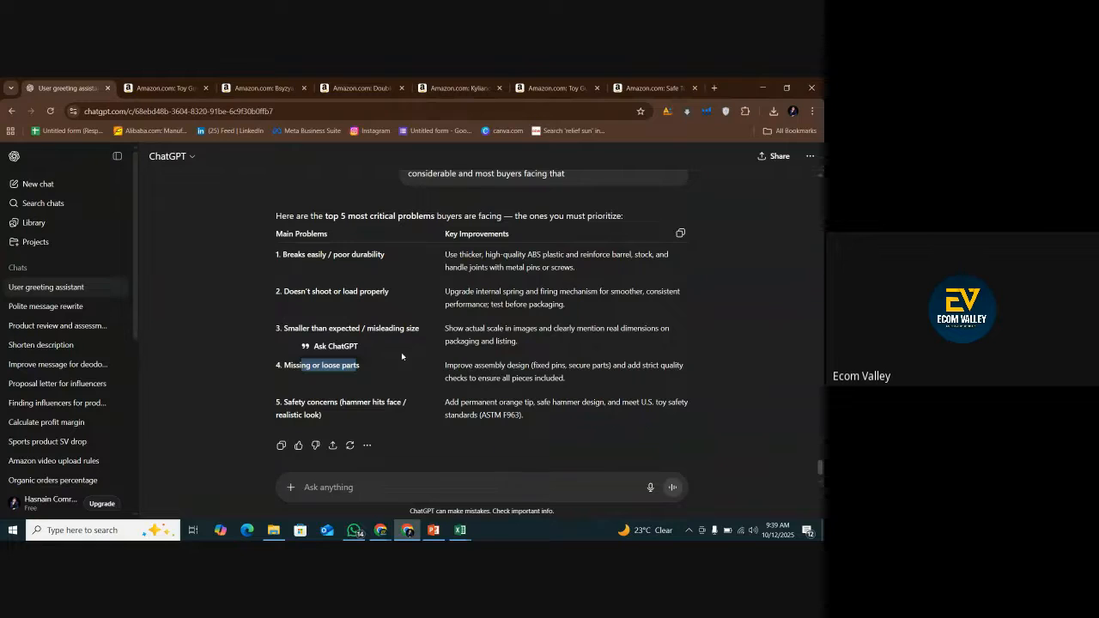
left_click(383, 330)
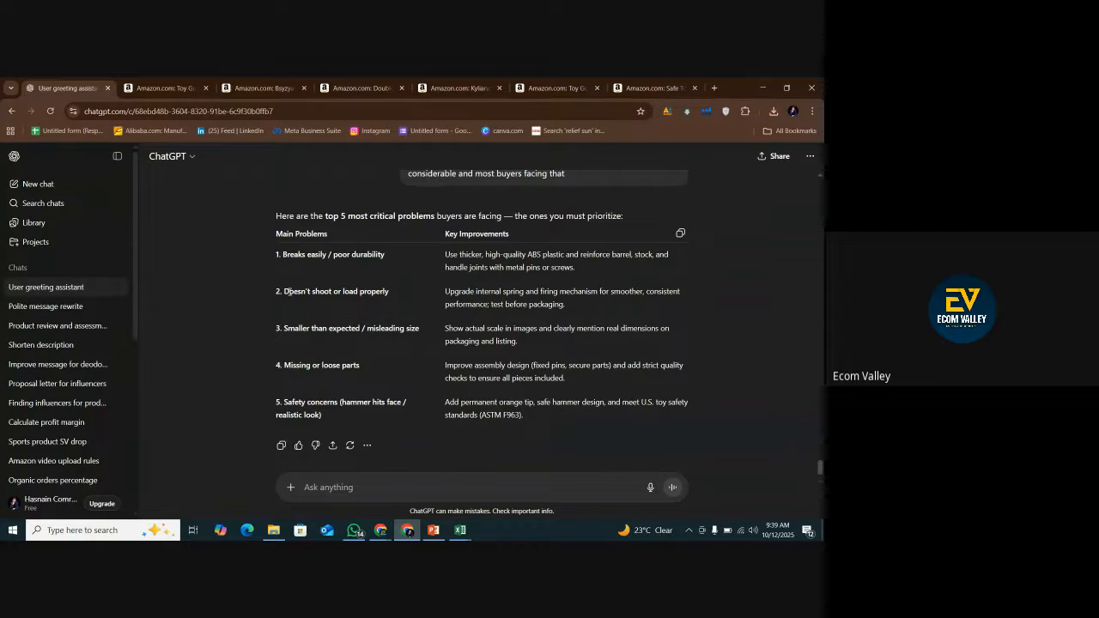
Review all five main problems in the condensed table, then compare the durability and shooting rows with their key improvements.
left_click_drag(391, 296, 284, 295)
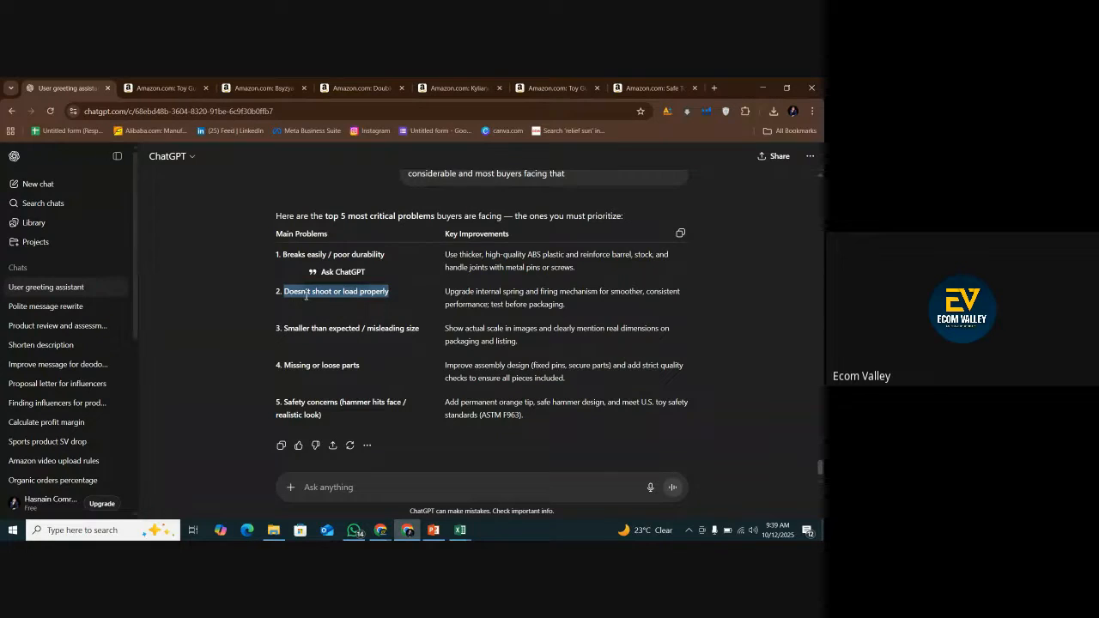
left_click_drag(283, 254, 391, 255)
left_click_drag(312, 328, 341, 328)
left_click_drag(295, 365, 340, 367)
left_click_drag(302, 415, 337, 418)
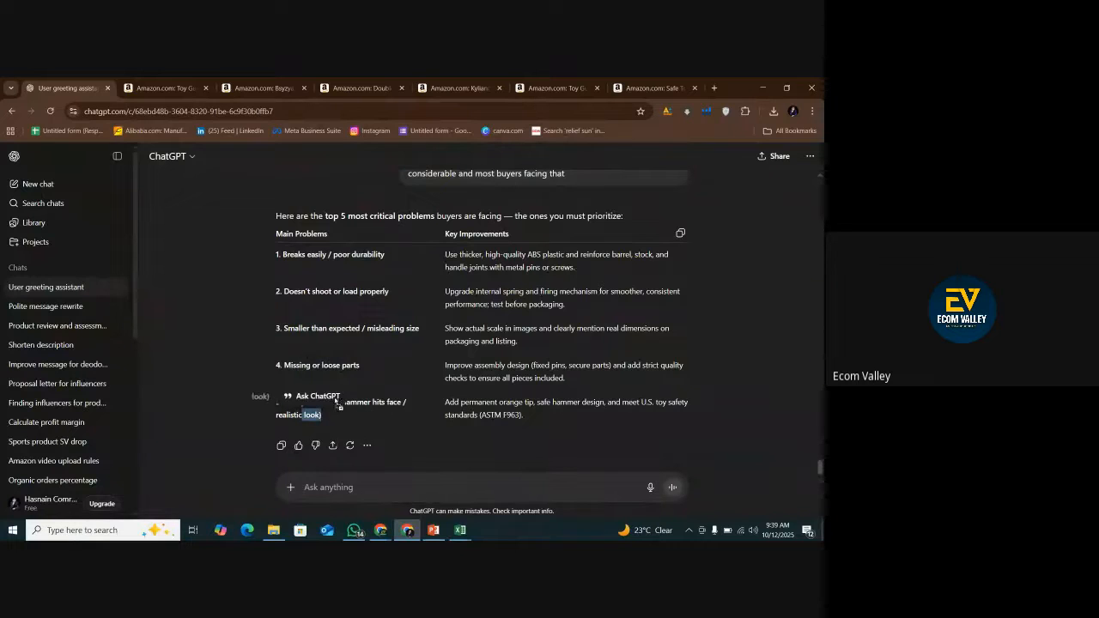
left_click_drag(350, 422, 277, 331)
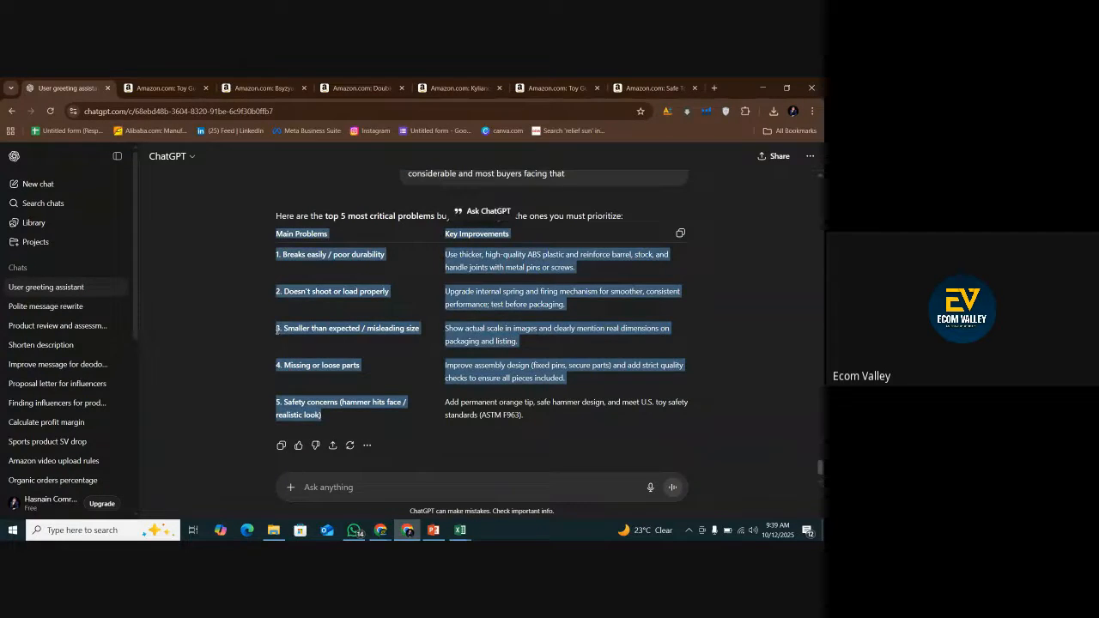
left_click(312, 352)
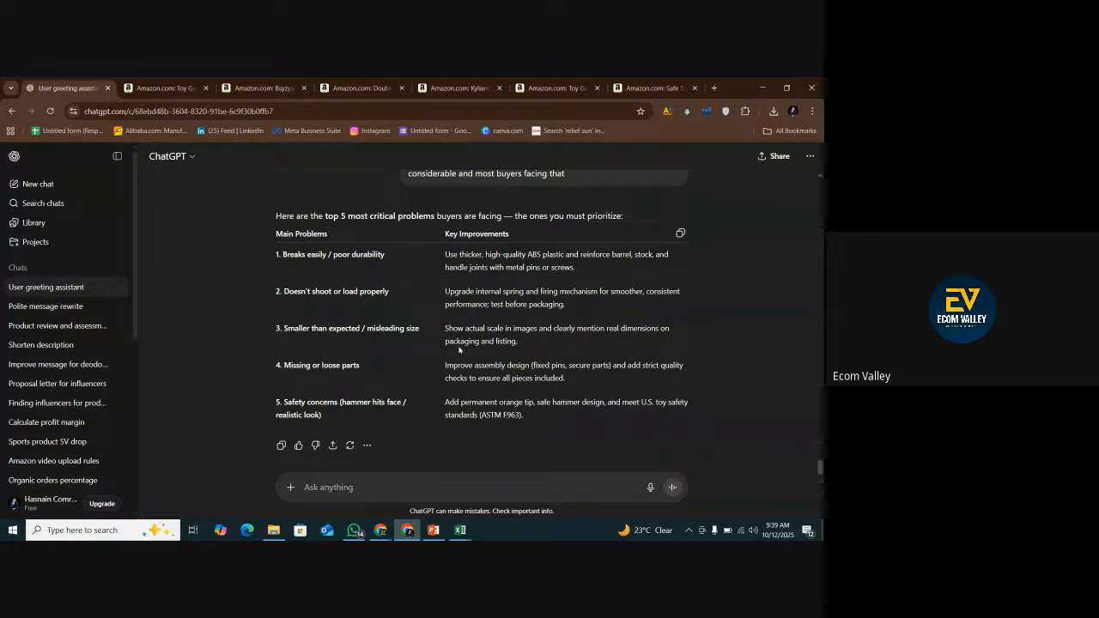
left_click_drag(288, 255, 588, 310)
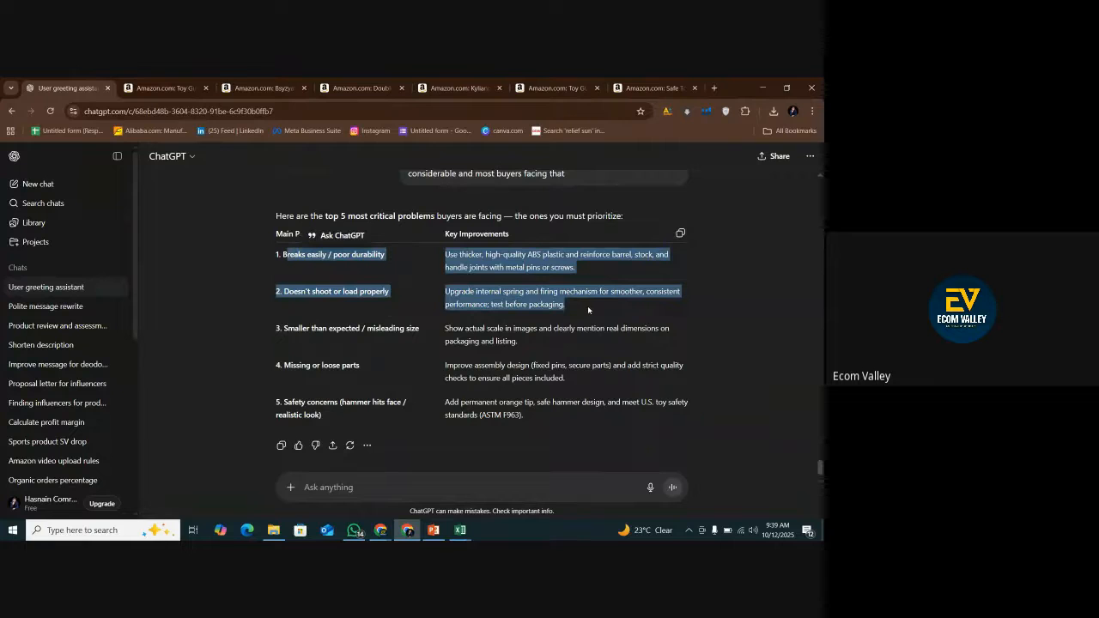
Copy ChatGPT's top-five problems table and paste it into PowerPoint on the "Negative Reviews Analysis and Improvements" slide.
left_click(680, 232)
left_click(433, 529)
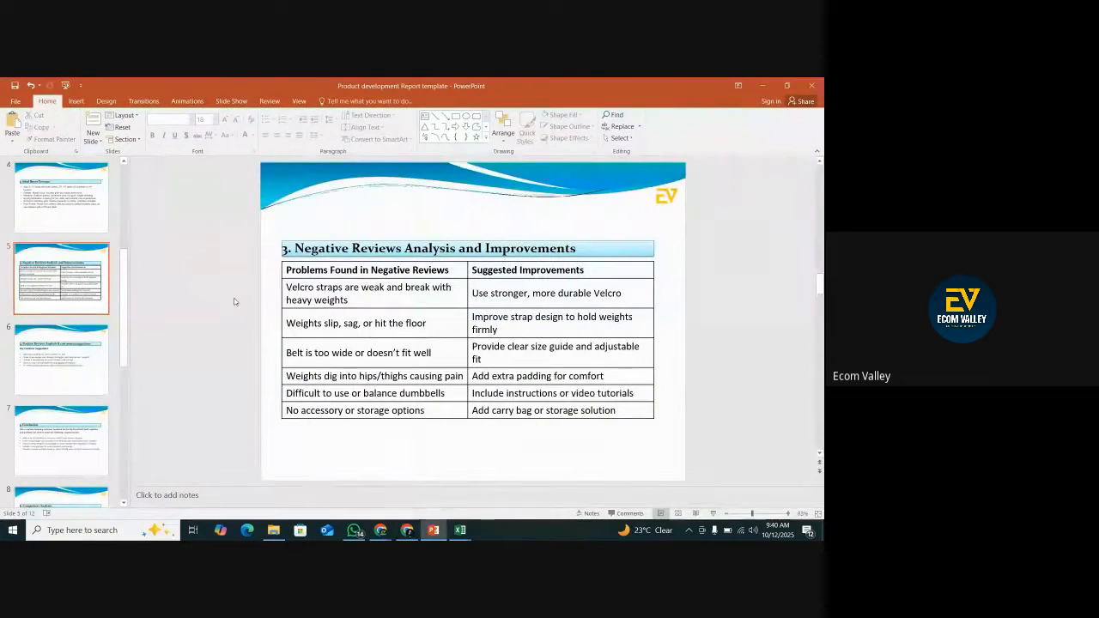
right_click(236, 301)
left_click(256, 318)
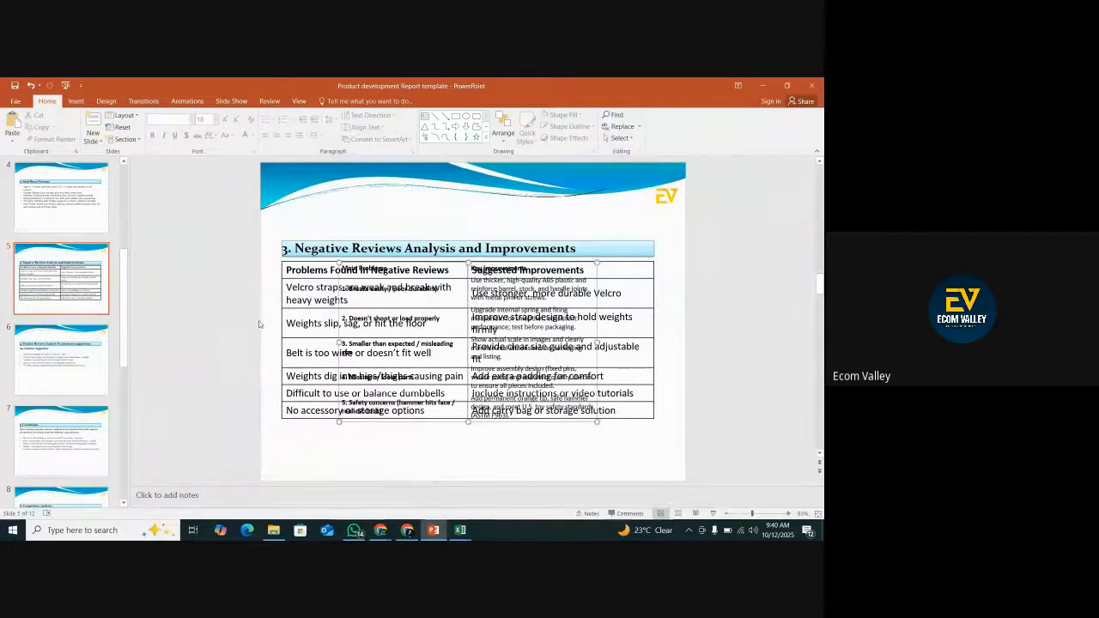
Remove the old Velcro strap problems table and move the pasted table to line up with the left edge of the slide heading.
left_click(287, 272)
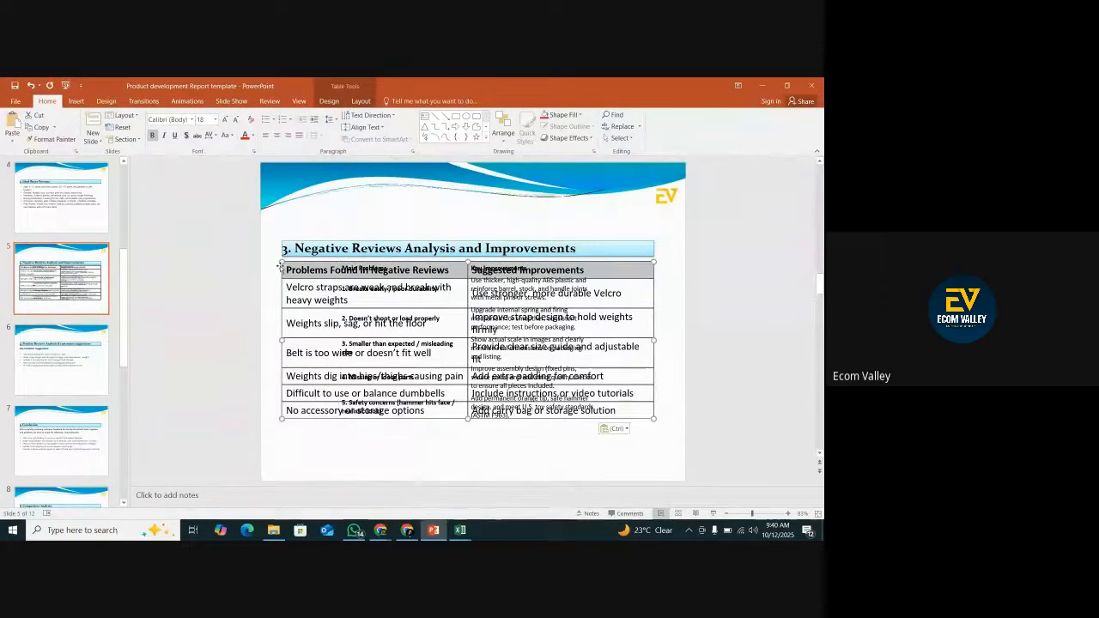
right_click(287, 273)
left_click(301, 274)
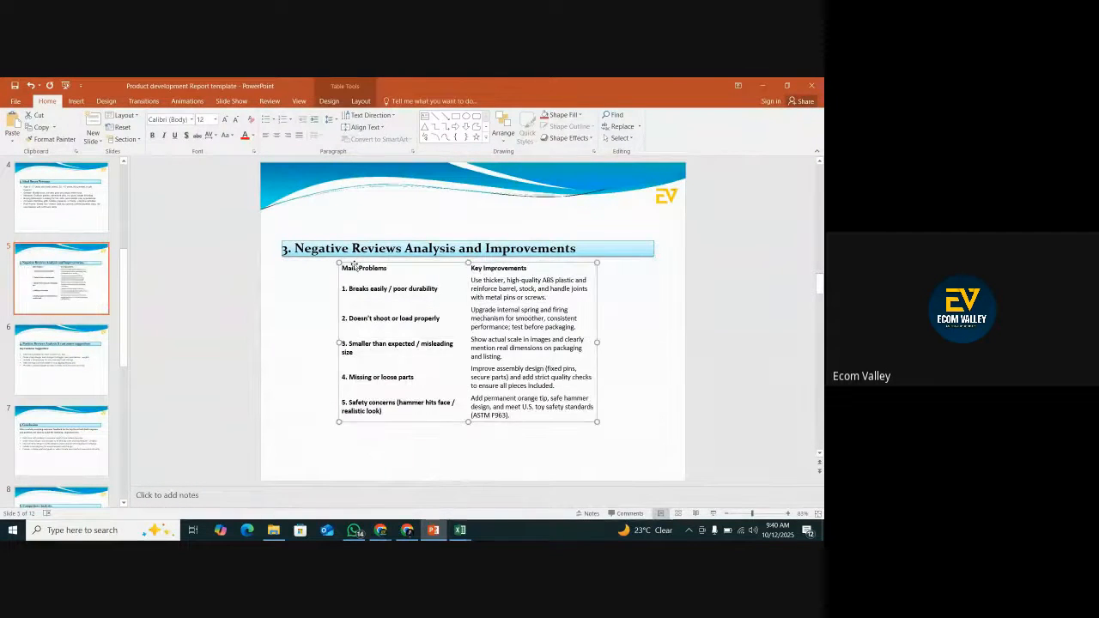
left_click_drag(356, 266, 290, 266)
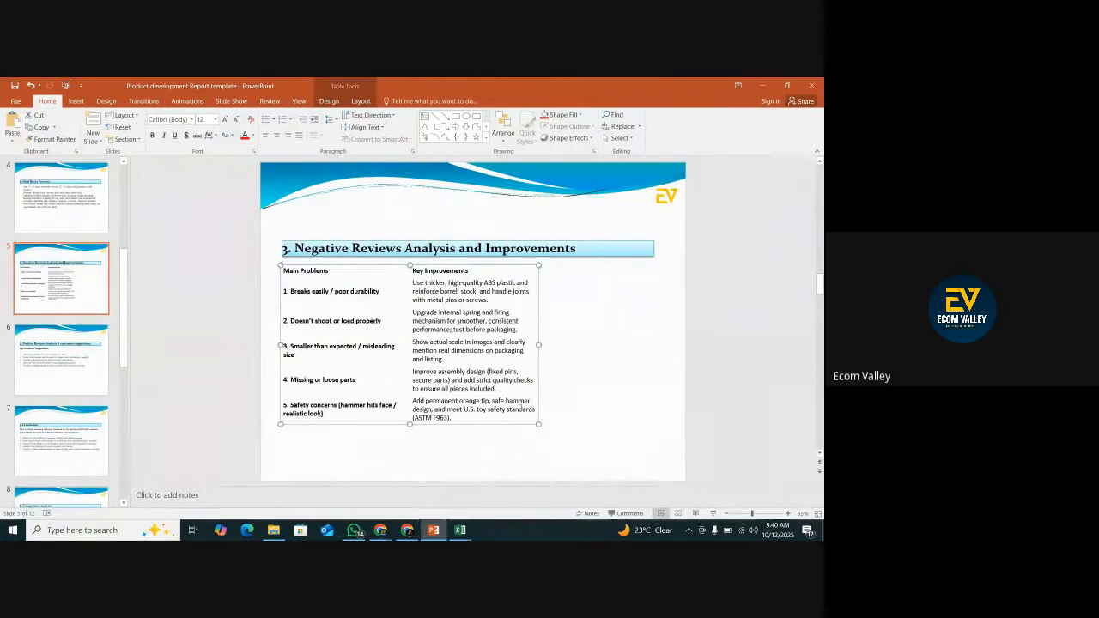